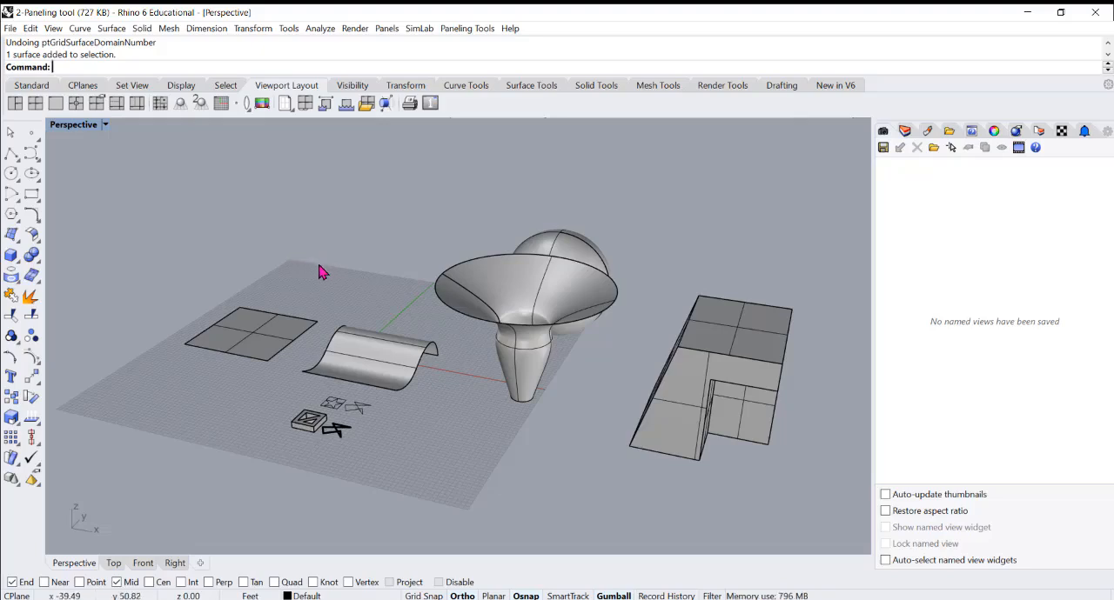
Examine the overall set of sample objects, checking the notched block and the flat square surface by selecting them
mouse_move(335, 279)
right_mouse_down()
mouse_move(322, 281)
mouse_move(324, 293)
right_mouse_up()
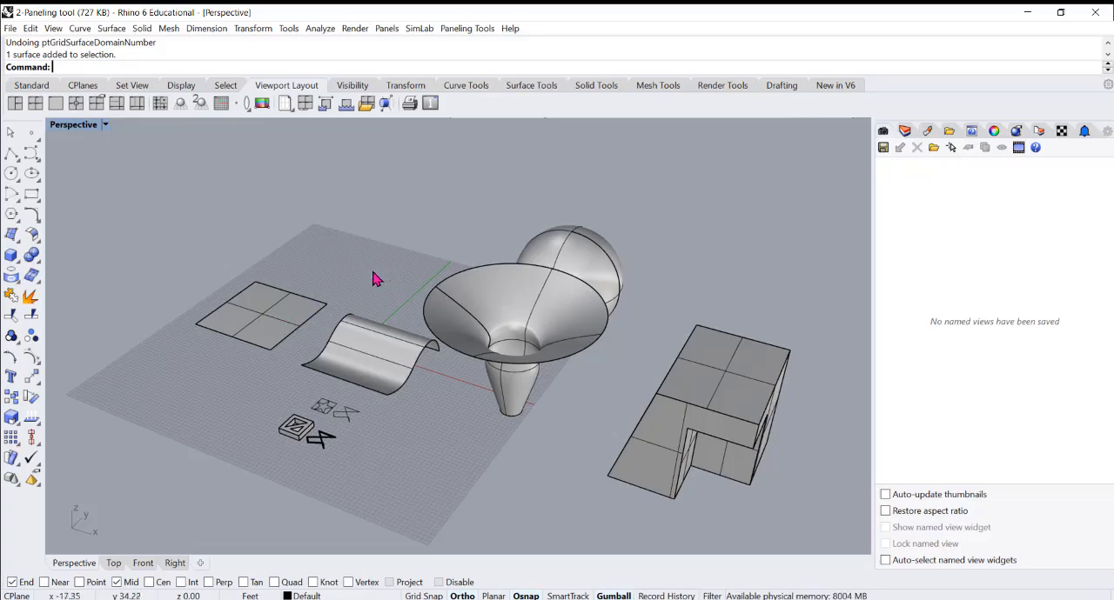
left_click(731, 419)
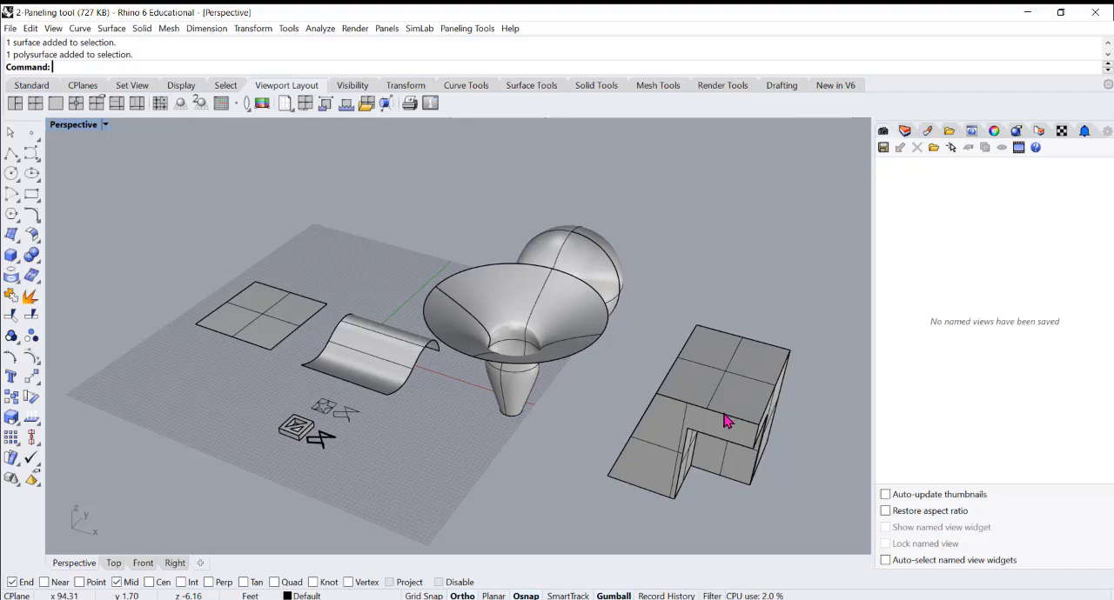
left_click(574, 436)
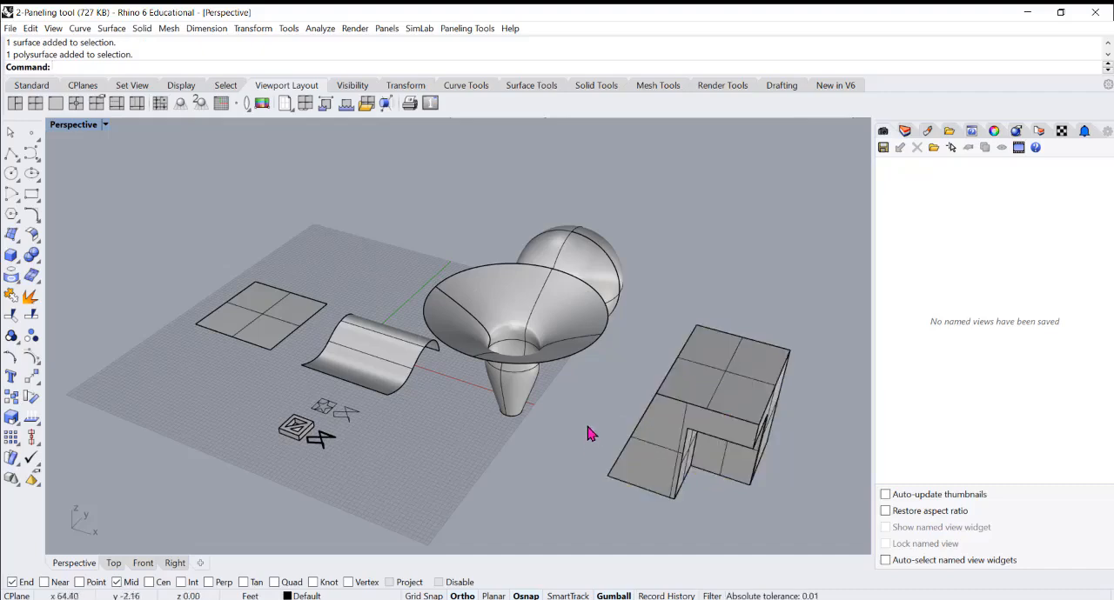
mouse_move(587, 434)
right_mouse_down()
mouse_move(580, 400)
mouse_move(574, 425)
right_mouse_up()
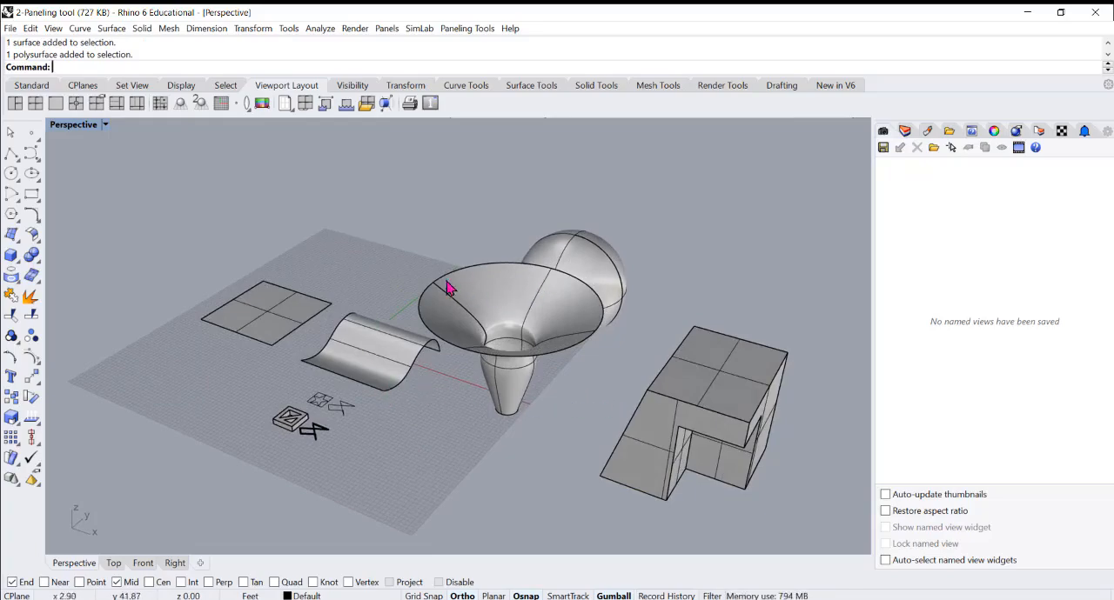
mouse_move(402, 285)
right_mouse_down()
mouse_move(380, 273)
mouse_move(409, 277)
right_mouse_up()
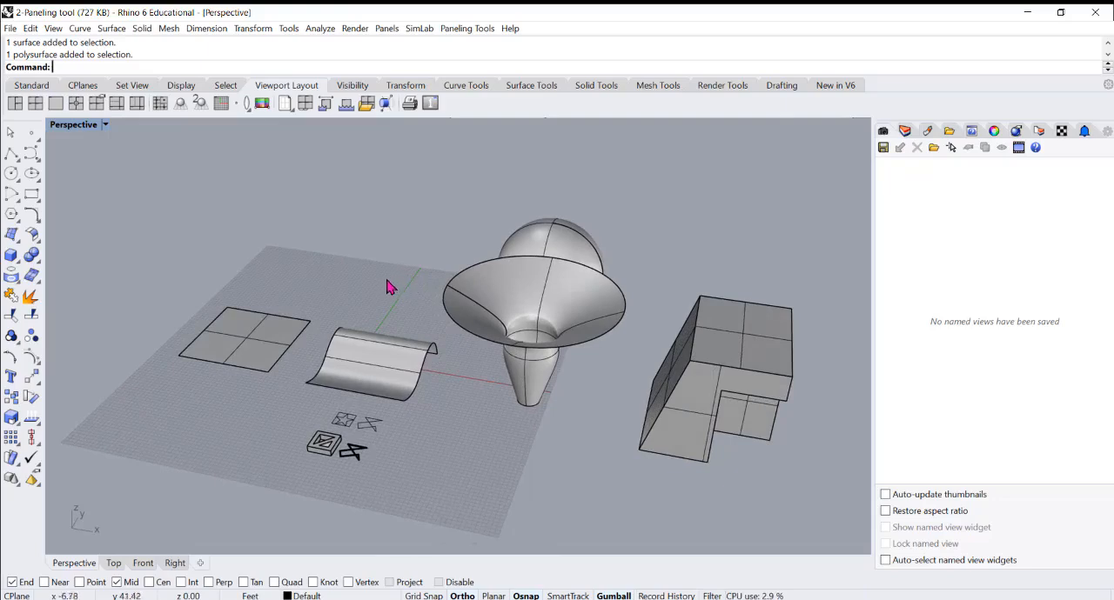
right_click_drag(389, 288, 365, 289)
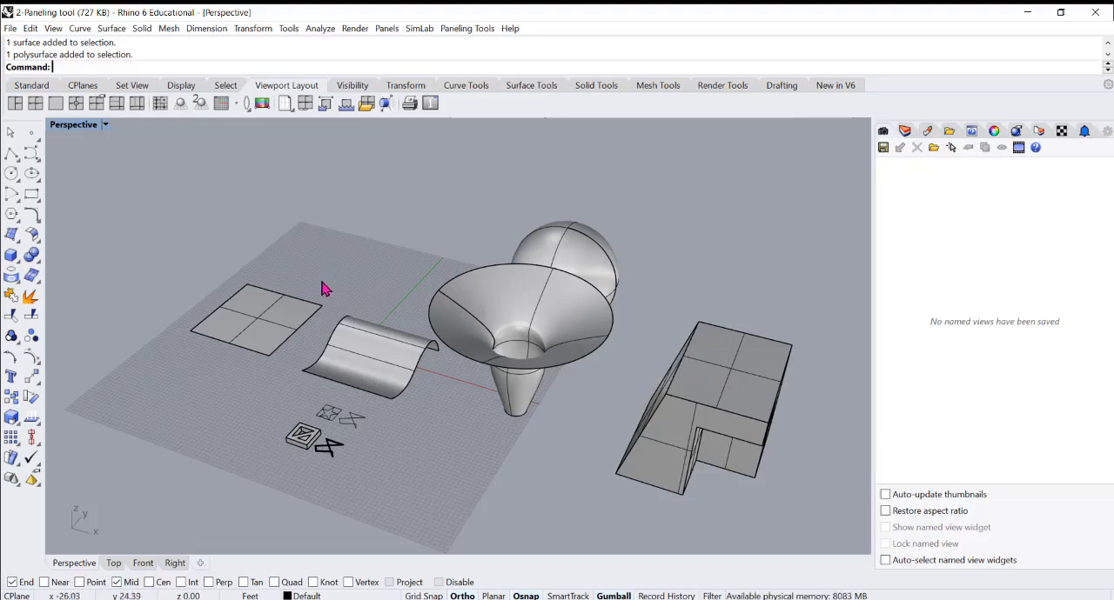
scroll(247, 313, "up", 3)
scroll(246, 308, "up", 2)
left_click(273, 310)
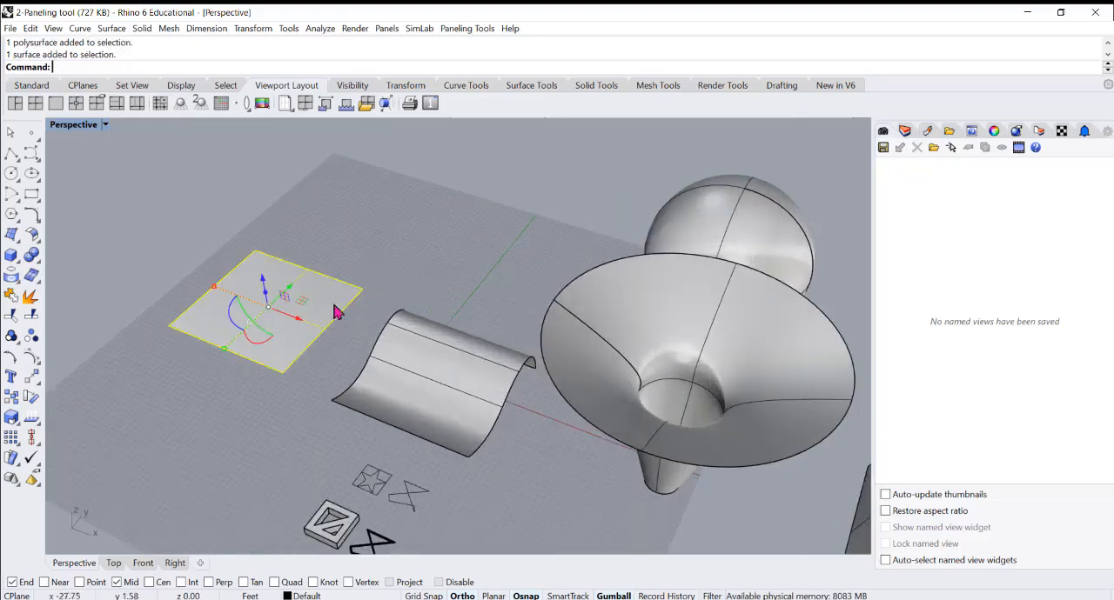
left_click(410, 292)
left_click(277, 299)
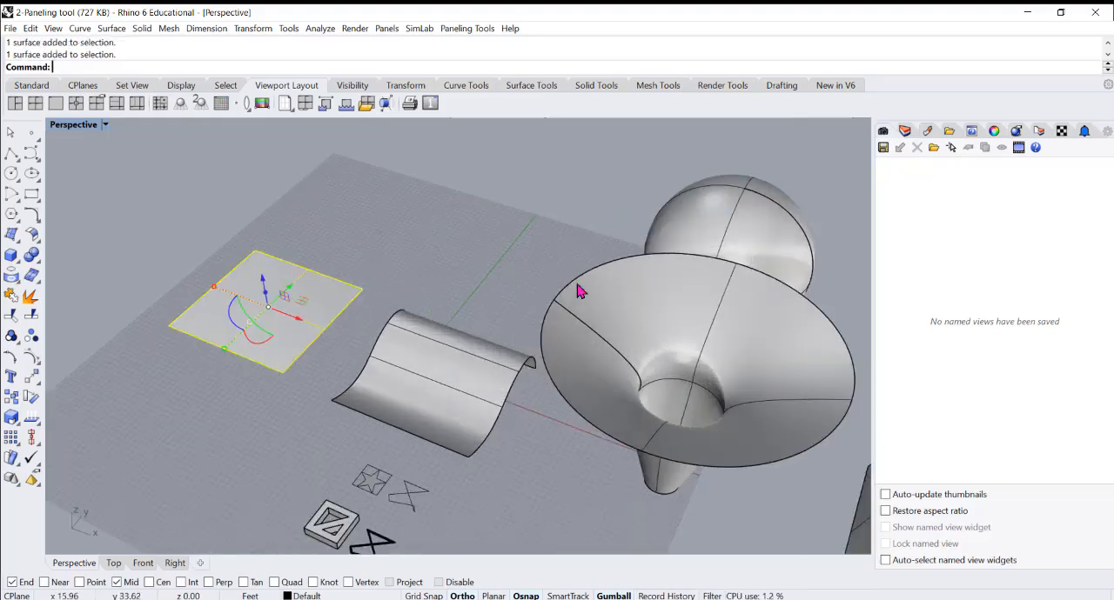
left_click(461, 294)
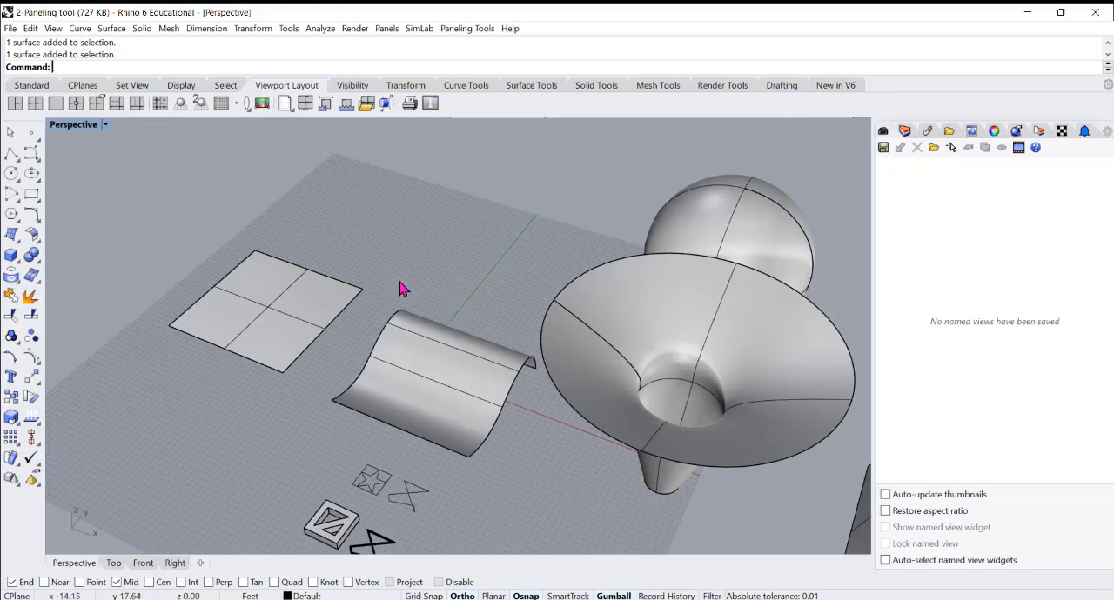
Inspect the wavy extruded surface and the vase-shaped surface by selecting each and viewing them from different angles
scroll(461, 313, "down", 3)
right_click_drag(462, 313, 444, 337)
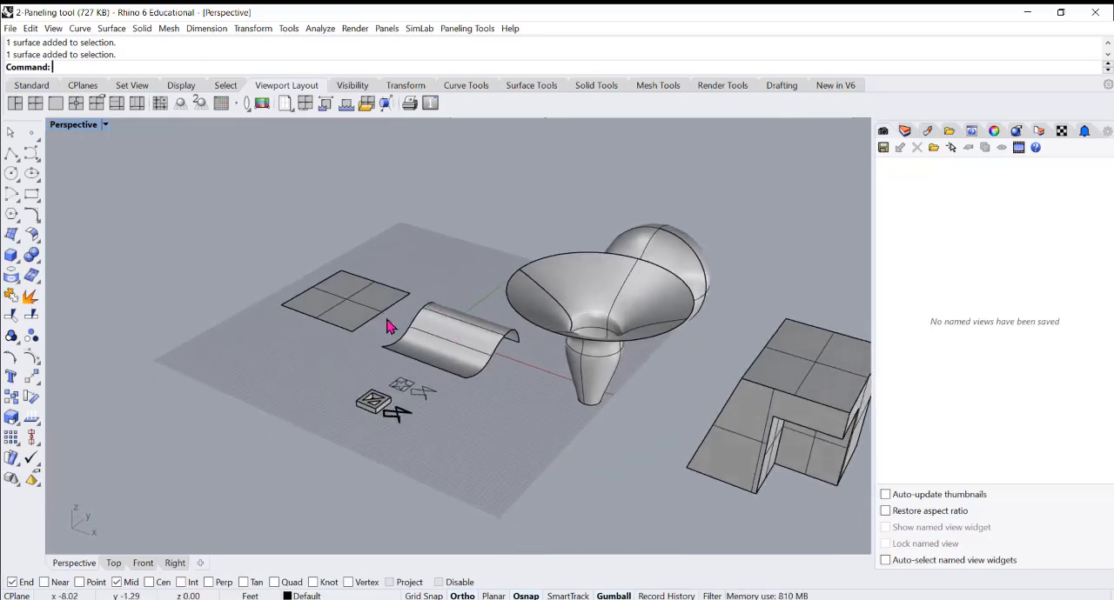
left_click(447, 334)
left_click(453, 276)
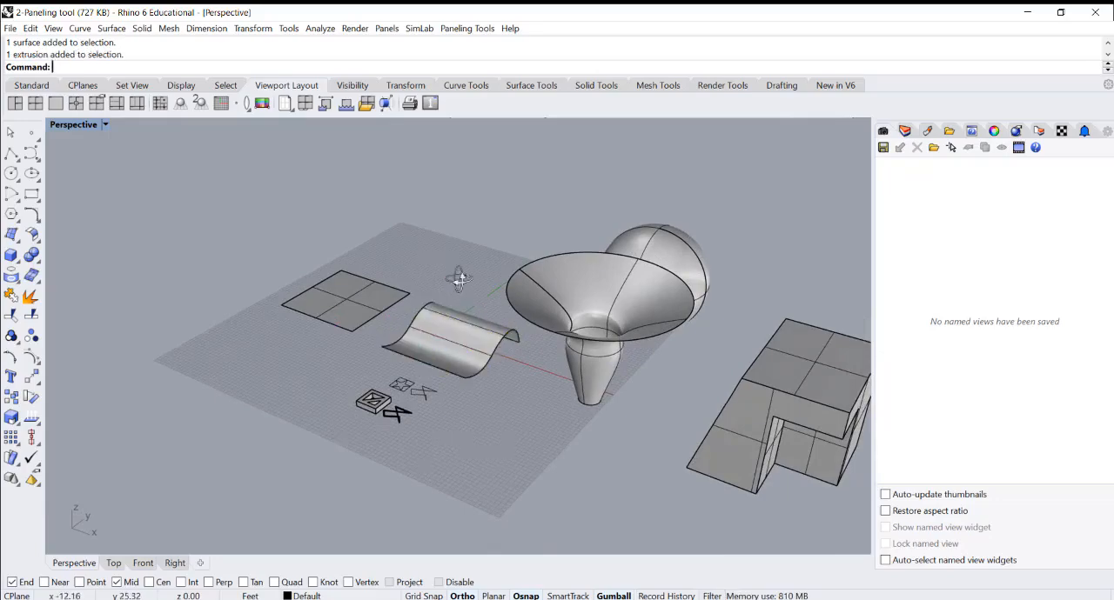
right_click_drag(452, 276, 489, 276)
right_click_drag(561, 299, 521, 271)
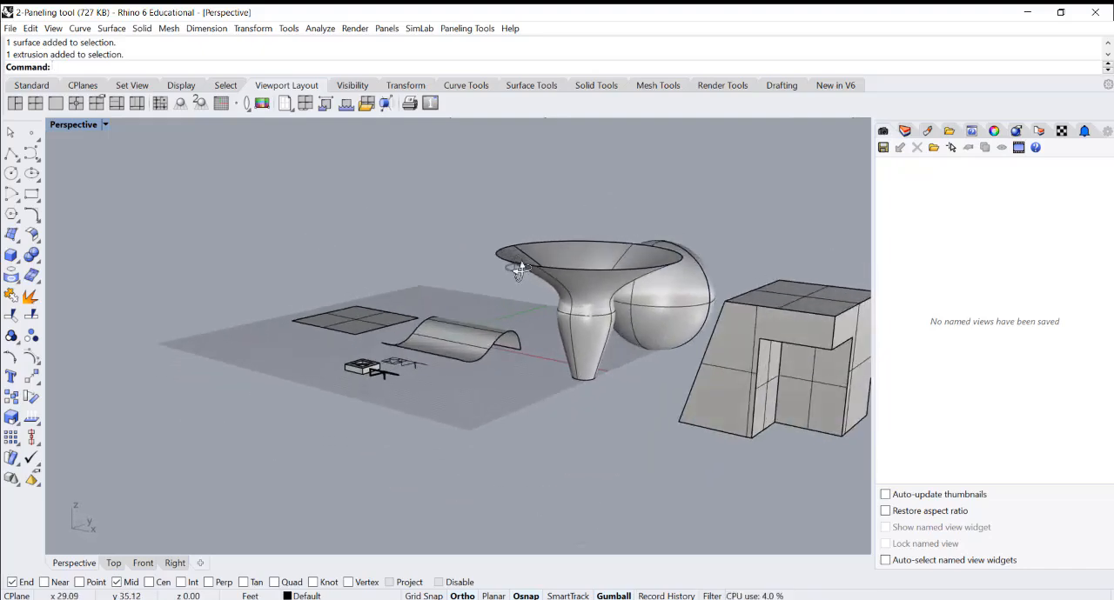
left_click(466, 345)
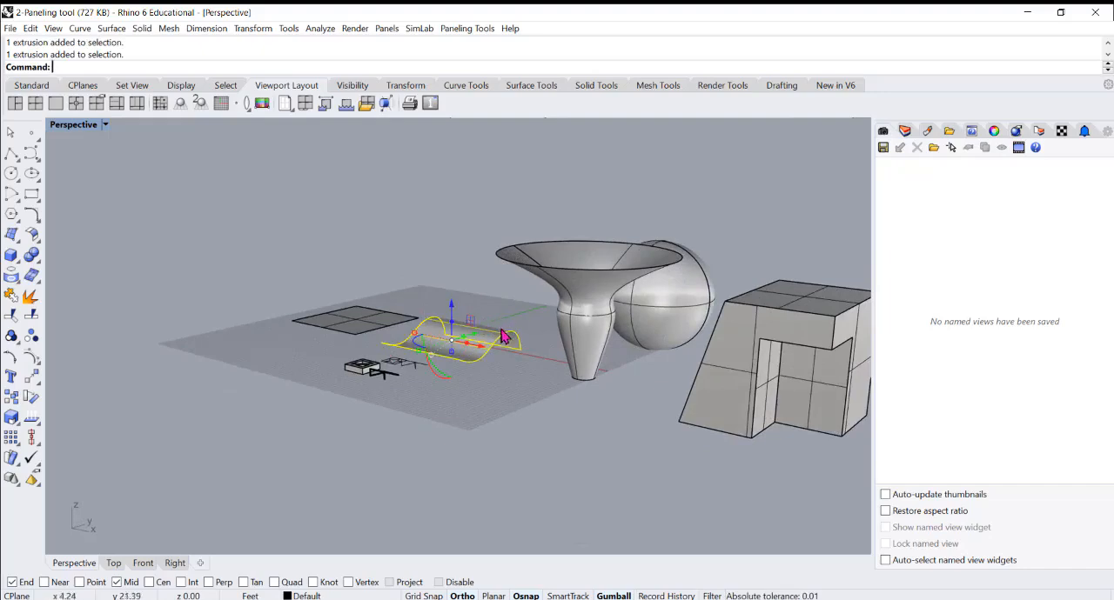
left_click(583, 344)
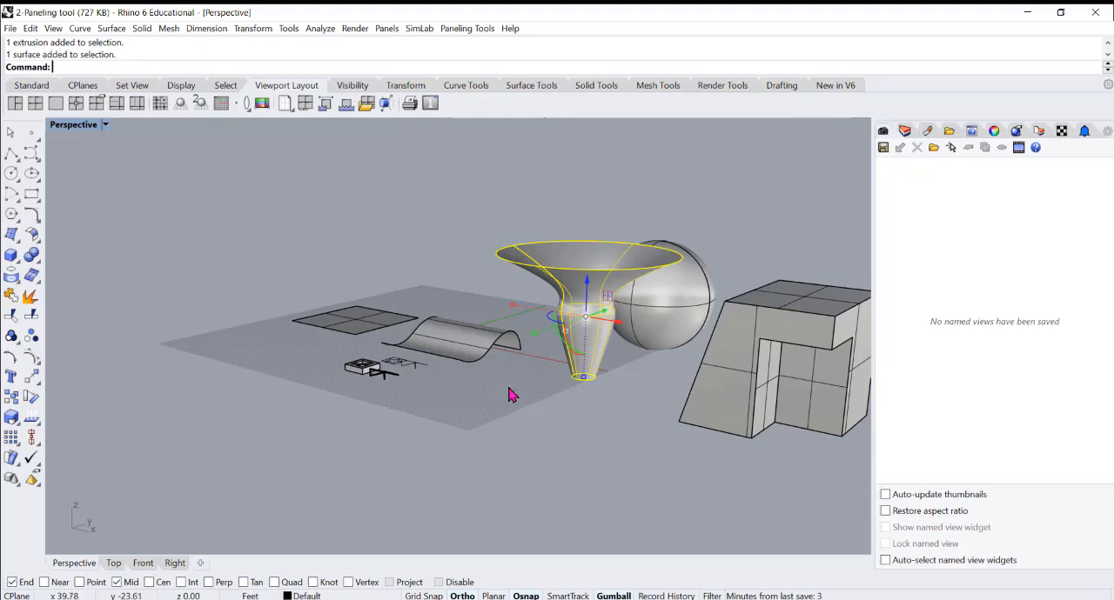
right_click_drag(510, 383, 561, 348)
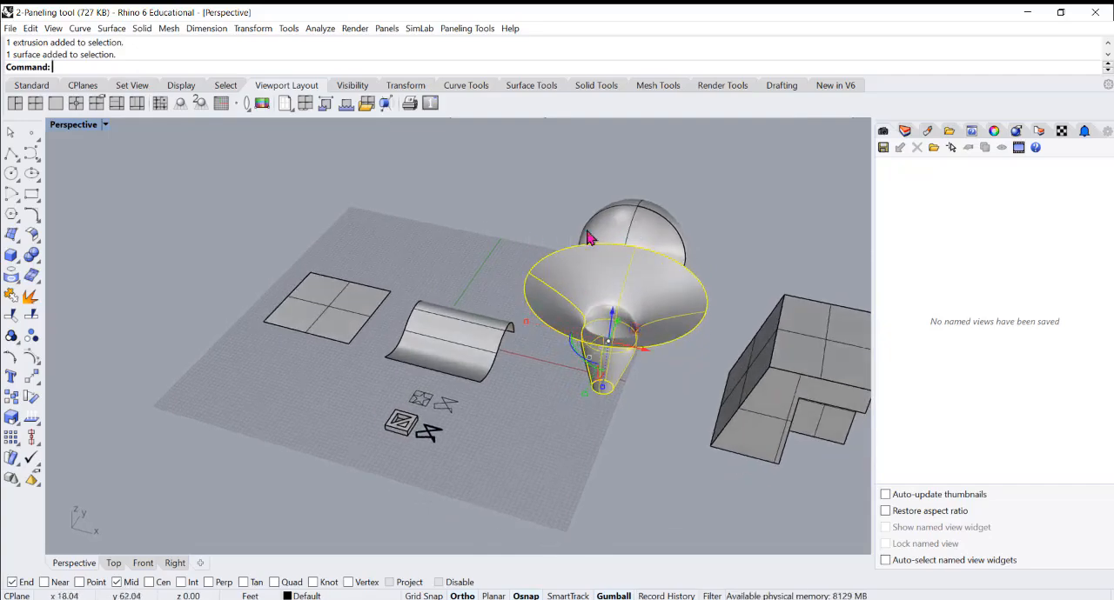
Select the sphere and check its object description with the What command
left_click(614, 233)
right_click_drag(479, 249, 530, 202)
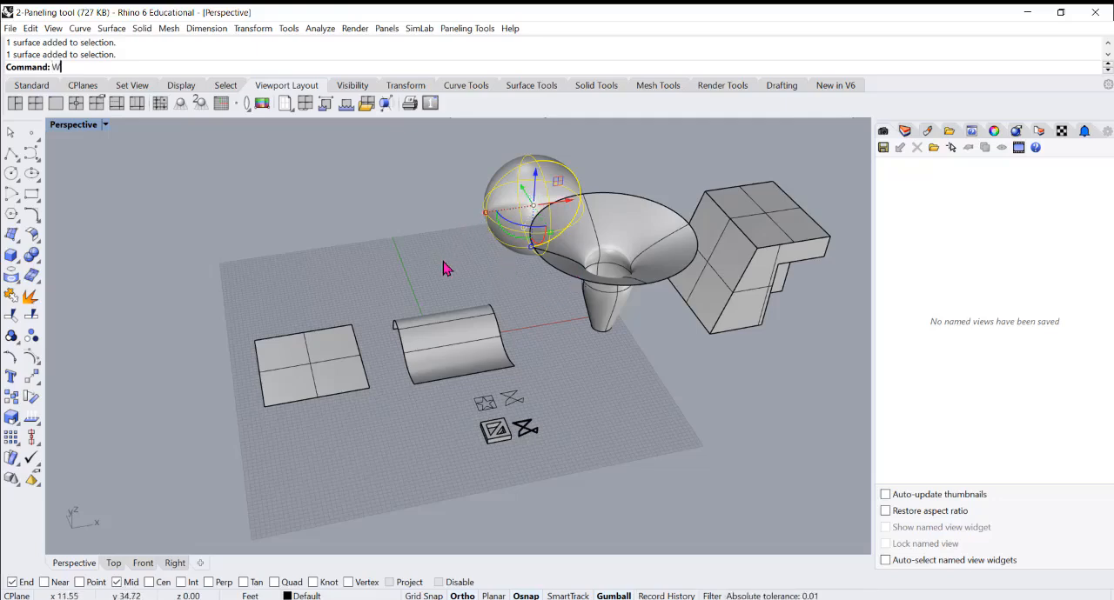
type("hat")
key("Return")
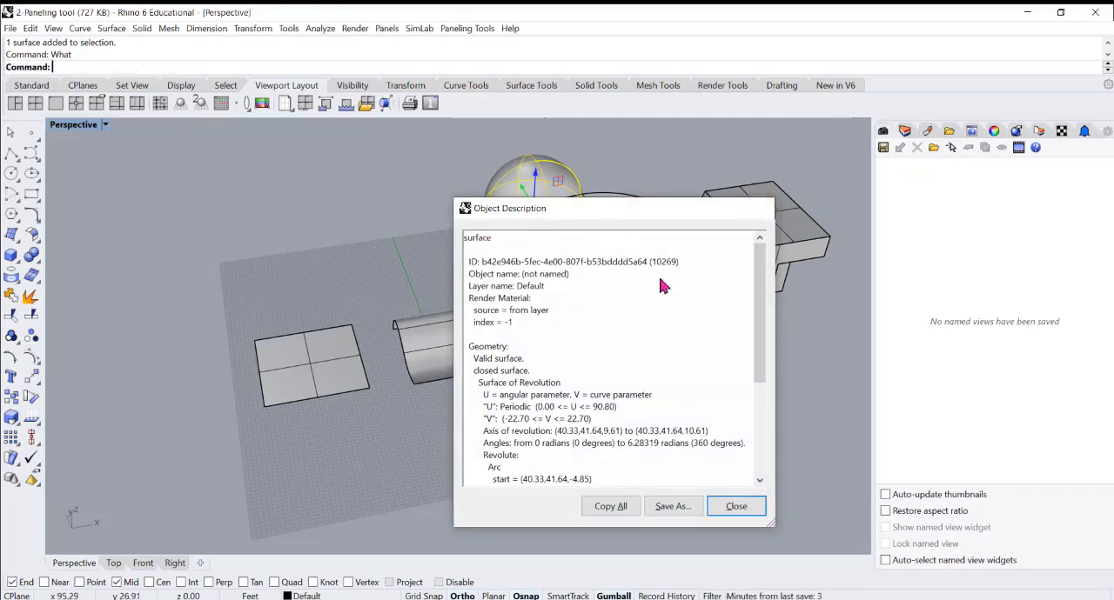
key("Escape")
Select the notched block and examine its faces from low and high angles, leaving it deselected
right_click_drag(405, 352, 495, 350)
left_click(645, 352)
scroll(644, 401, "up", 5)
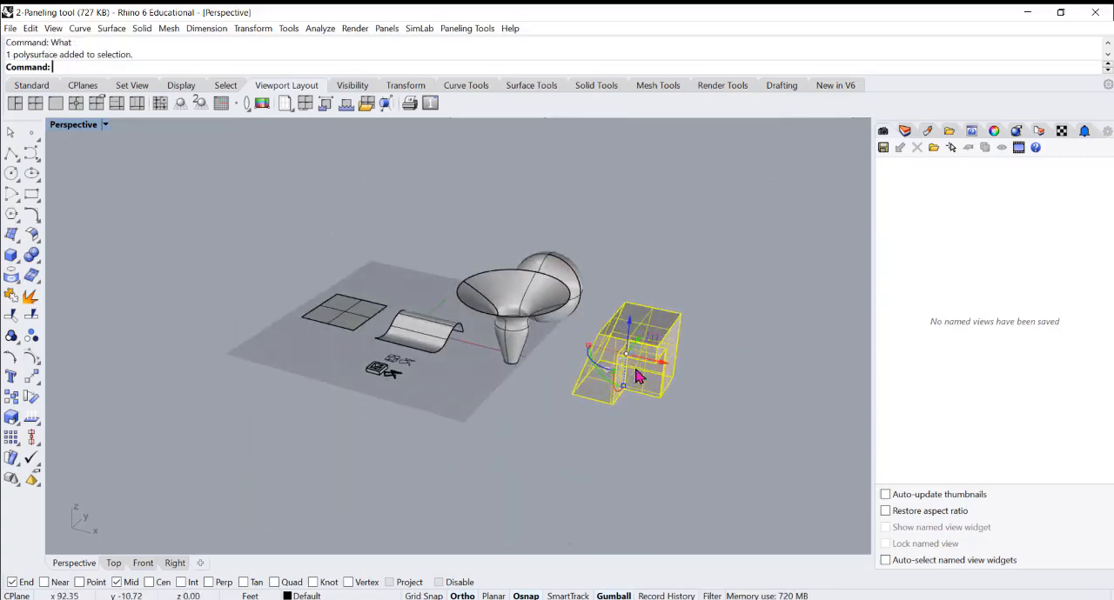
left_click(629, 413)
right_click_drag(629, 413, 604, 345)
left_click(623, 293)
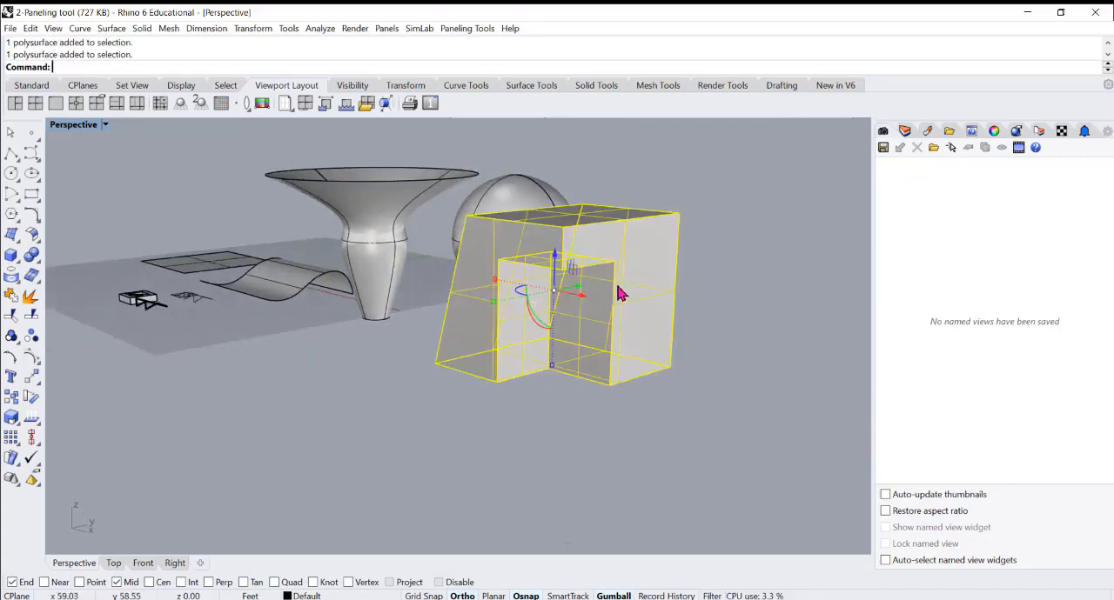
right_click_drag(621, 293, 627, 327)
scroll(451, 402, "down", 4)
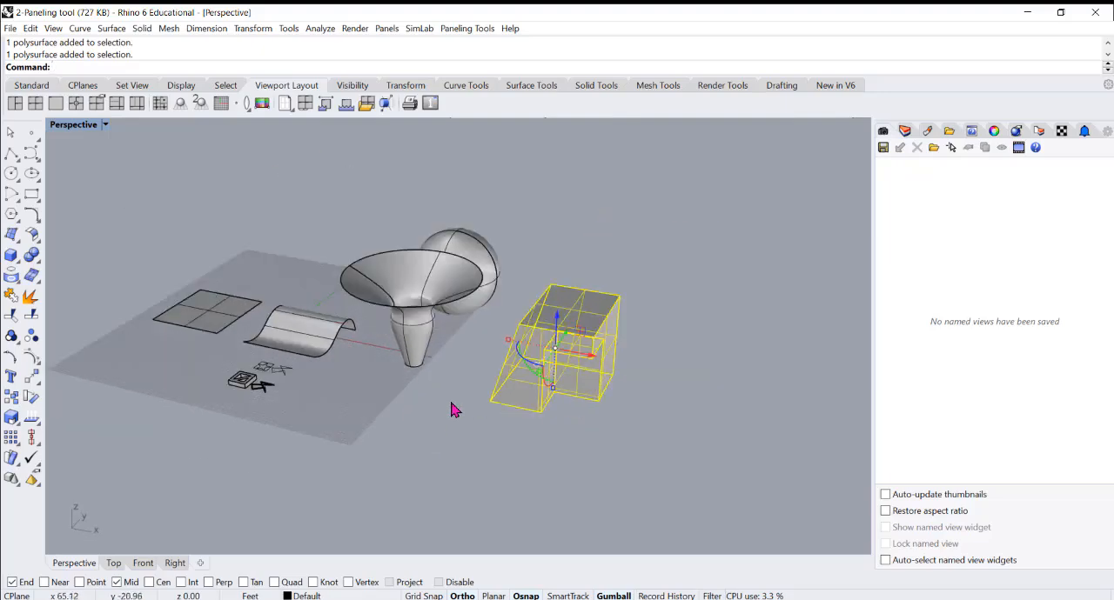
mouse_move(451, 401)
right_mouse_down()
mouse_move(459, 404)
mouse_move(450, 390)
right_mouse_up()
left_click(451, 364)
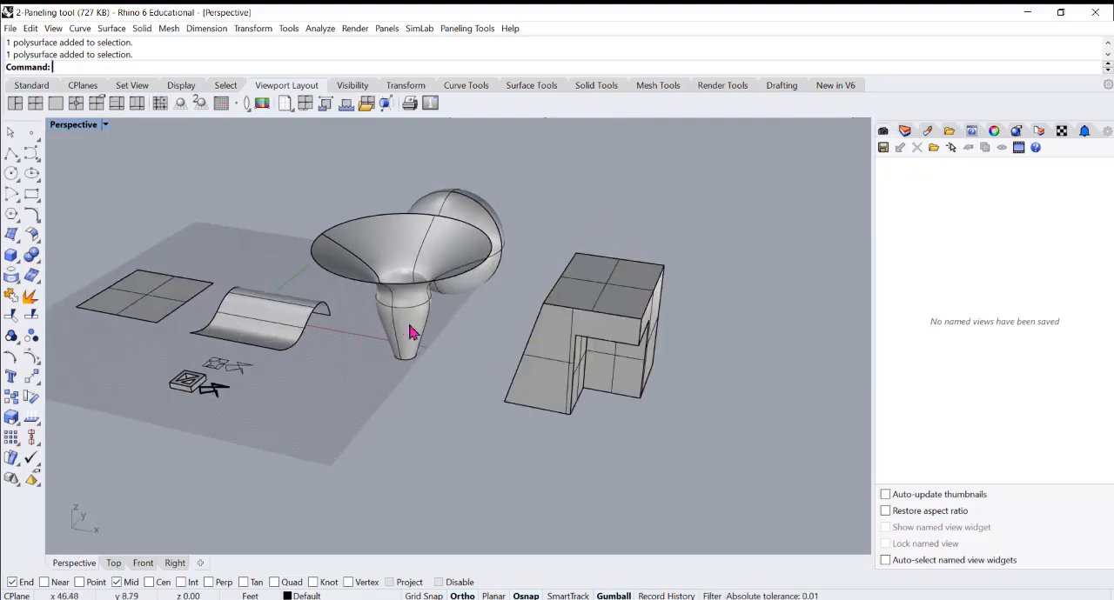
Try to explode the vase-shaped surface
left_click(414, 329)
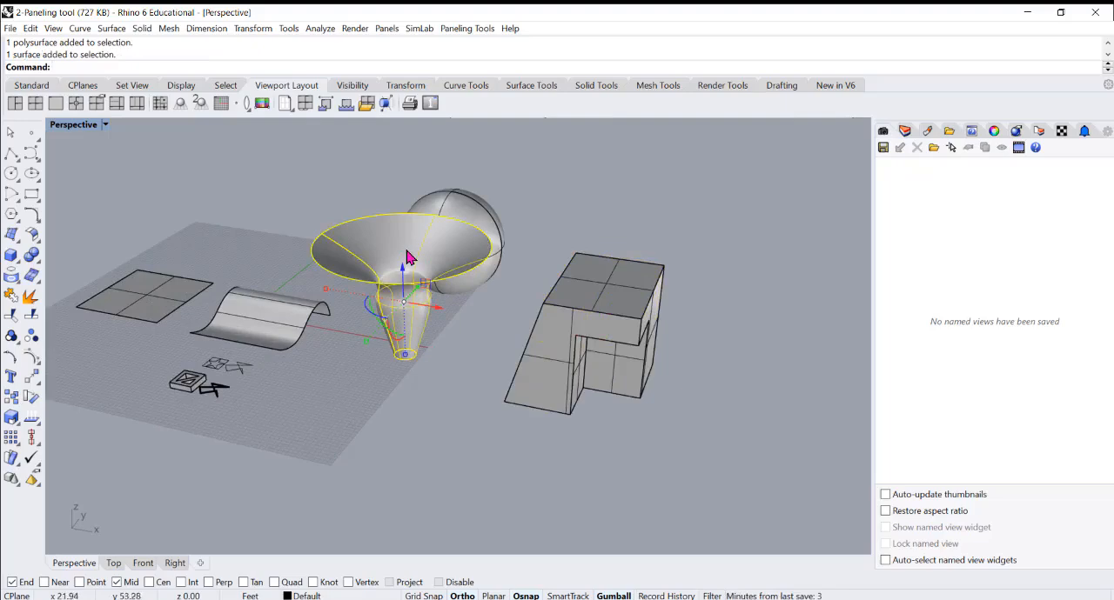
type("x")
key("Return")
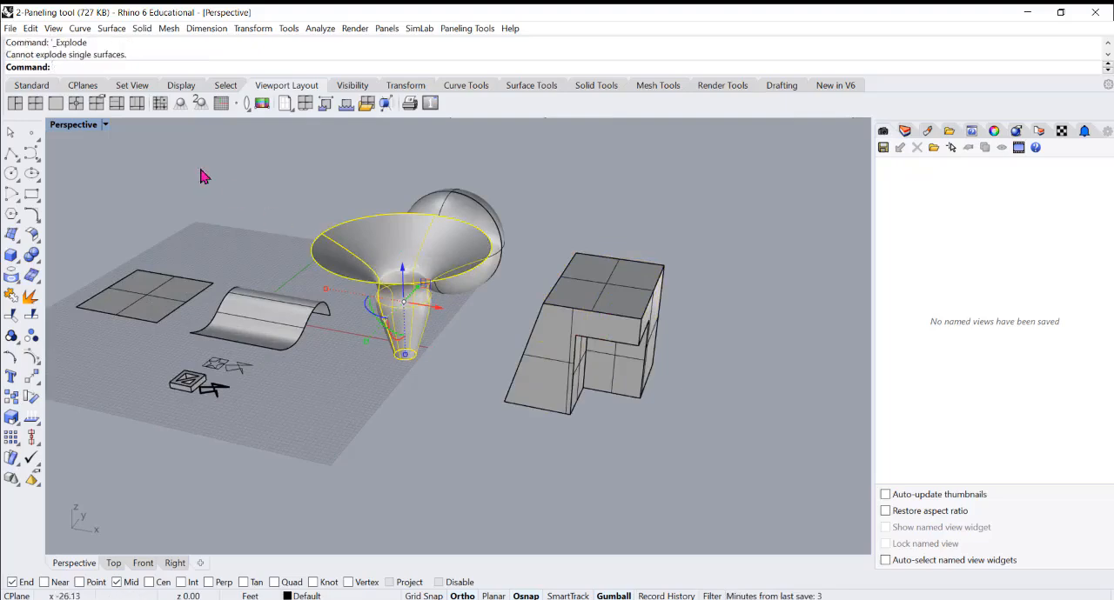
left_click(30, 296)
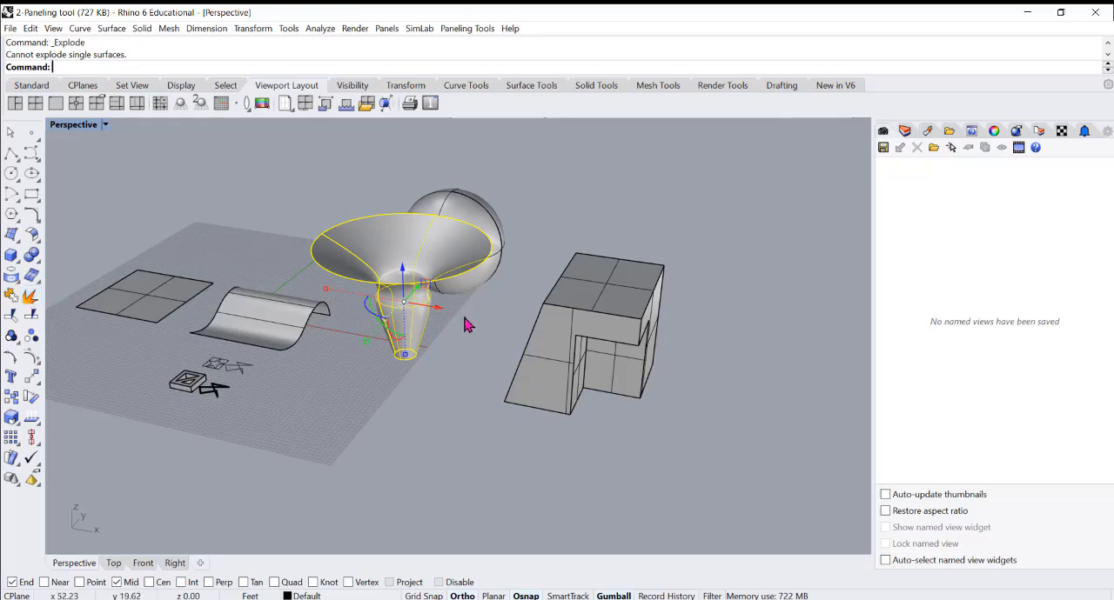
right_click_drag(464, 318, 468, 359)
left_click(468, 359)
Check the object types of the vase-shaped, wavy, flat square and spherical geometry by selecting each in turn
left_click(401, 277)
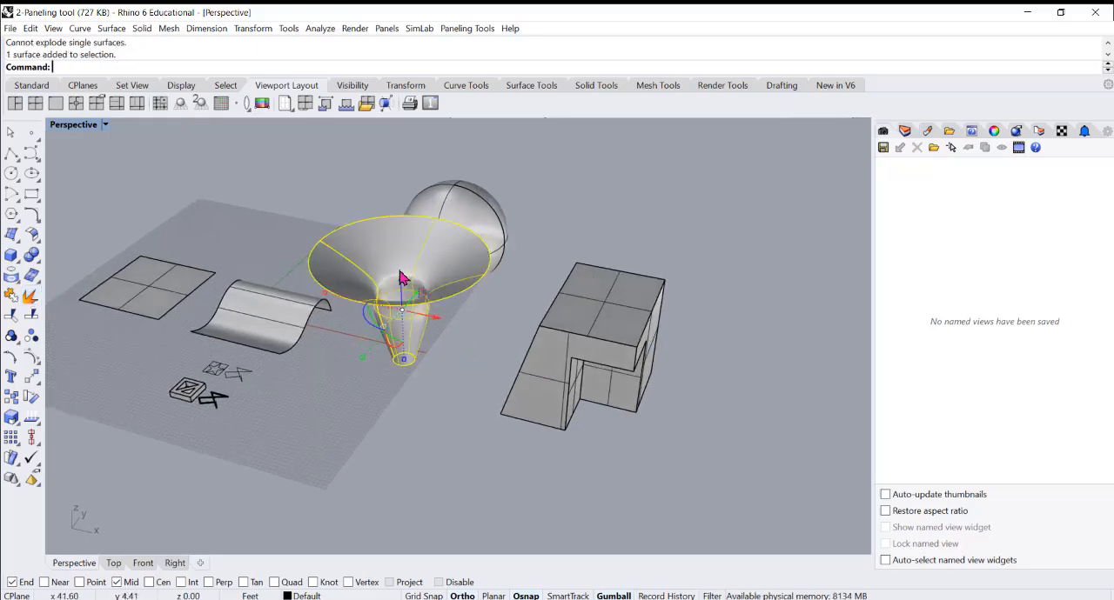
left_click(442, 383)
left_click(261, 321)
left_click(149, 290)
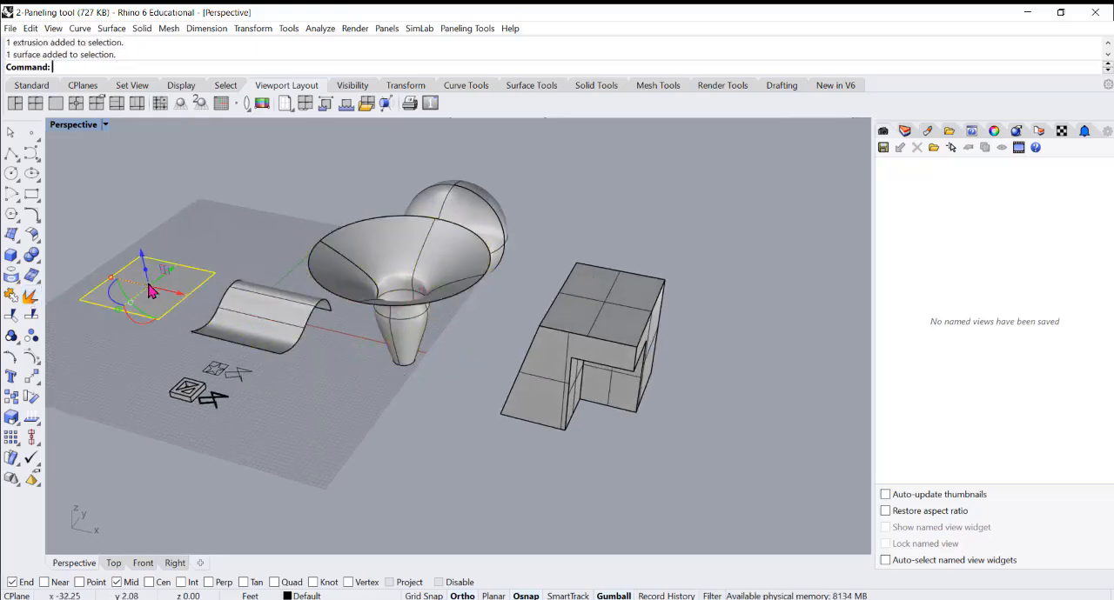
left_click(468, 211)
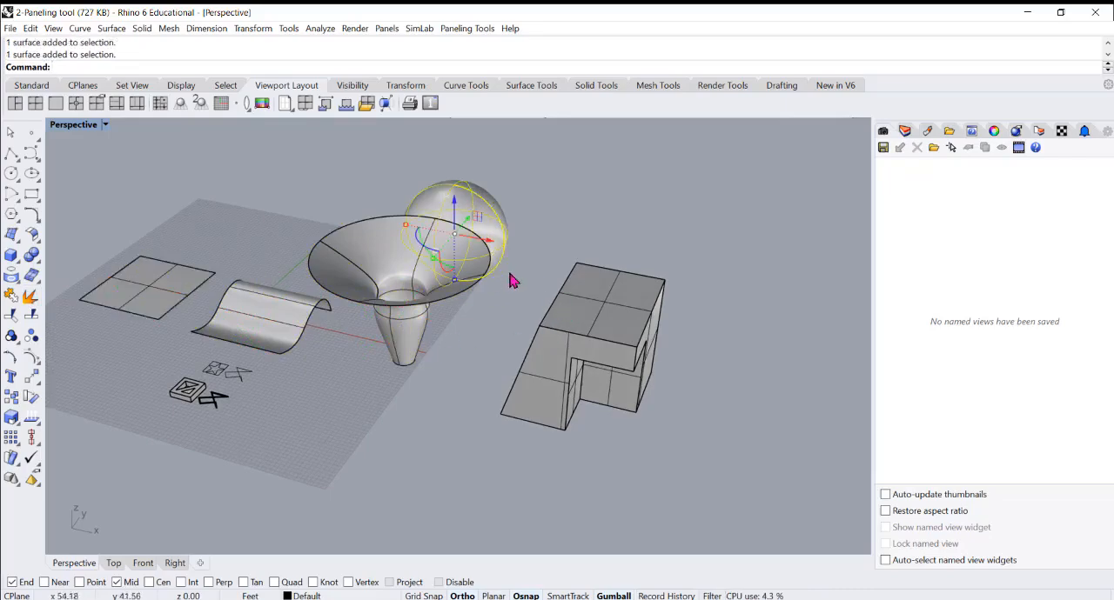
left_click(569, 241)
Explode the notched block into separate surfaces and inspect several of its faces individually
left_click(595, 352)
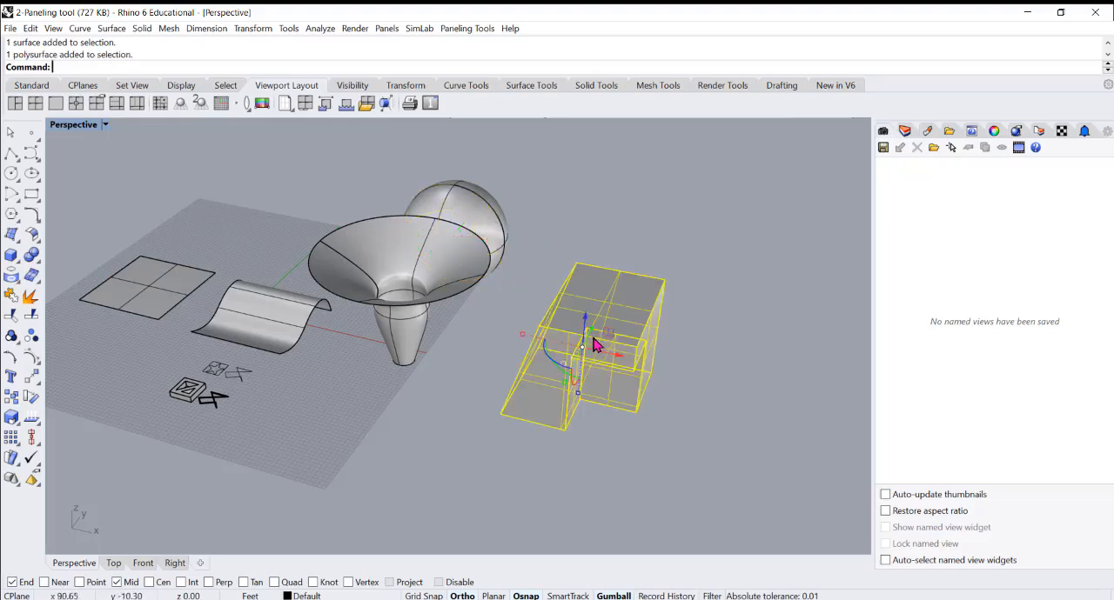
left_click(36, 301)
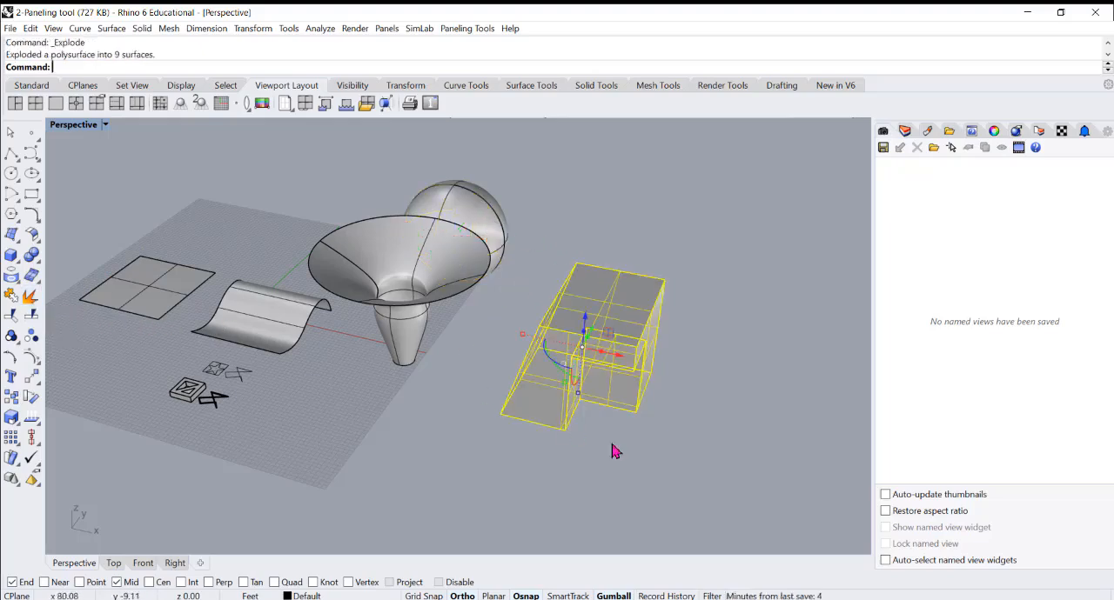
left_click(548, 413)
right_click_drag(578, 410, 613, 409)
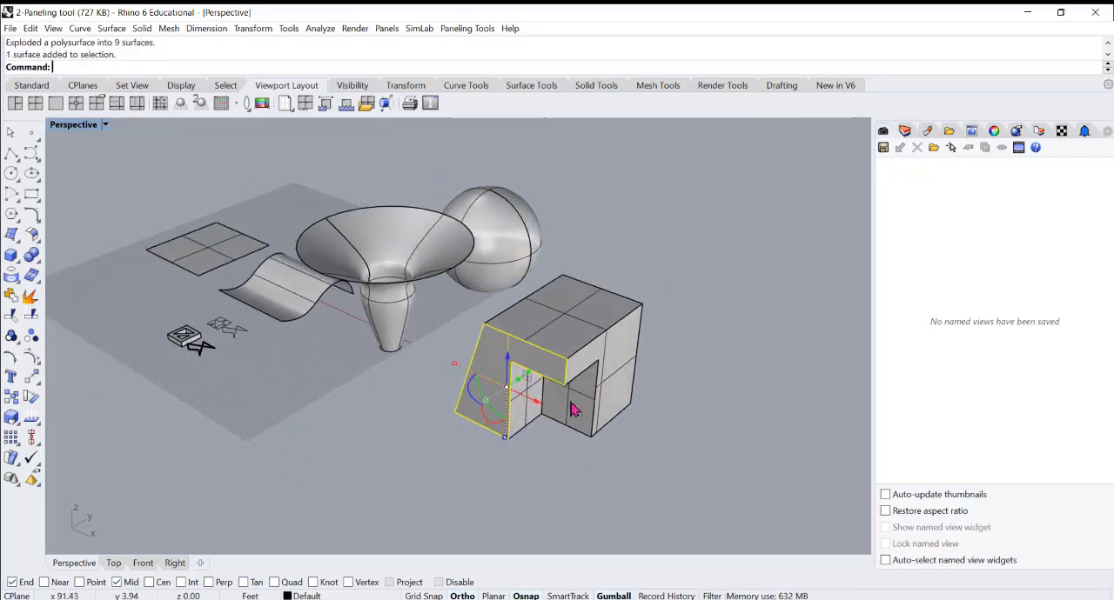
left_click(609, 402)
left_click(604, 326)
right_click_drag(560, 338, 483, 387)
Undo the explosion of the notched block and select it as one polysurface again
key("ctrl+z")
left_click(460, 366)
scroll(608, 324, "down", 4)
right_click_drag(485, 340, 501, 351)
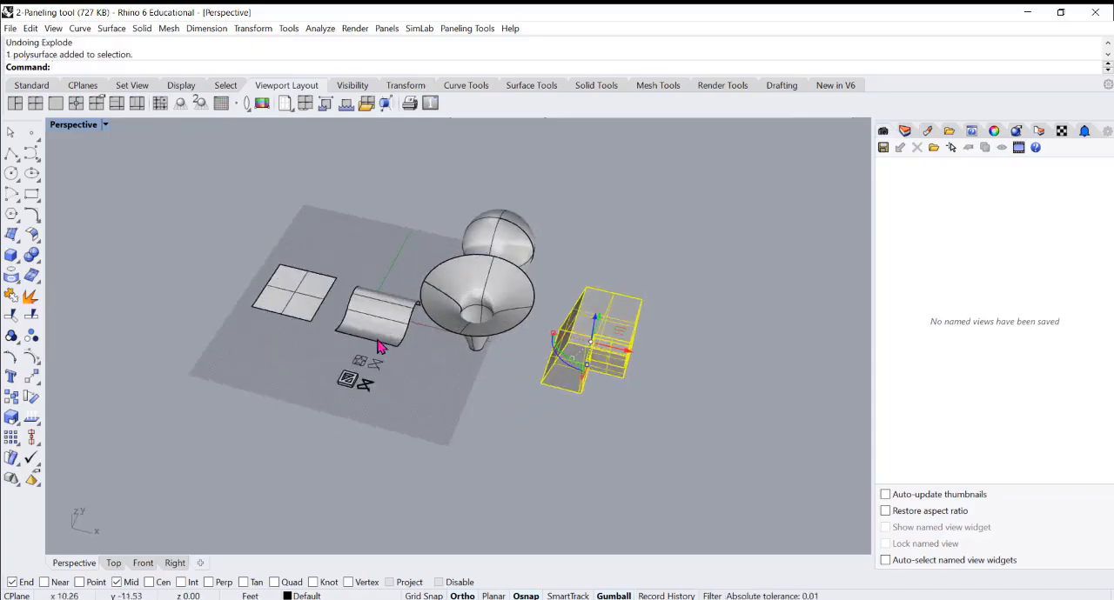
scroll(376, 341, "up", 2)
scroll(464, 341, "down", 4)
scroll(326, 336, "up", 2)
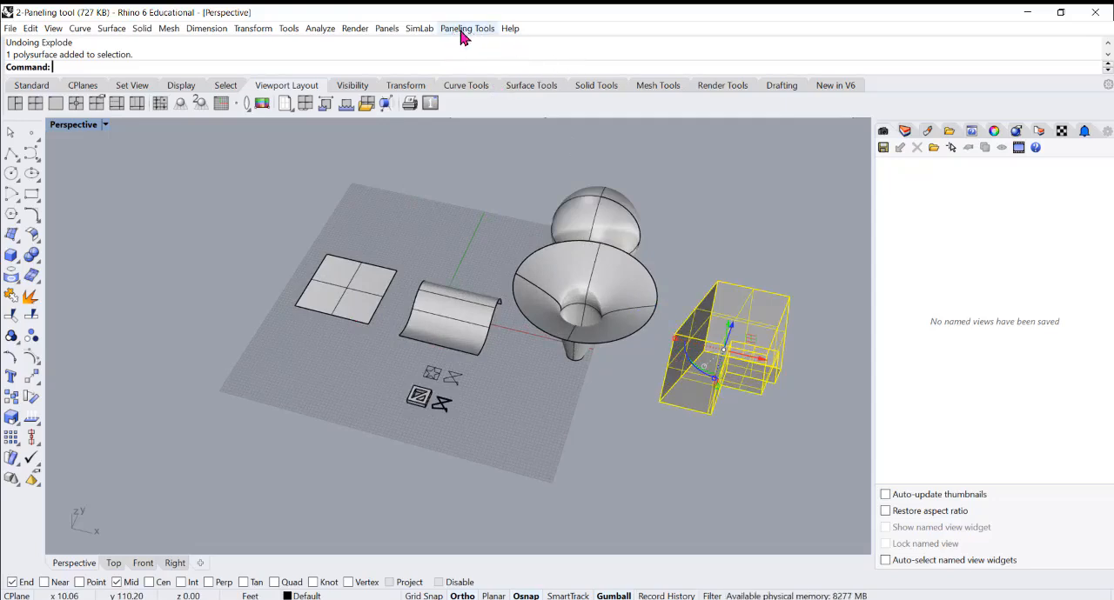
right_click_drag(376, 211, 417, 232)
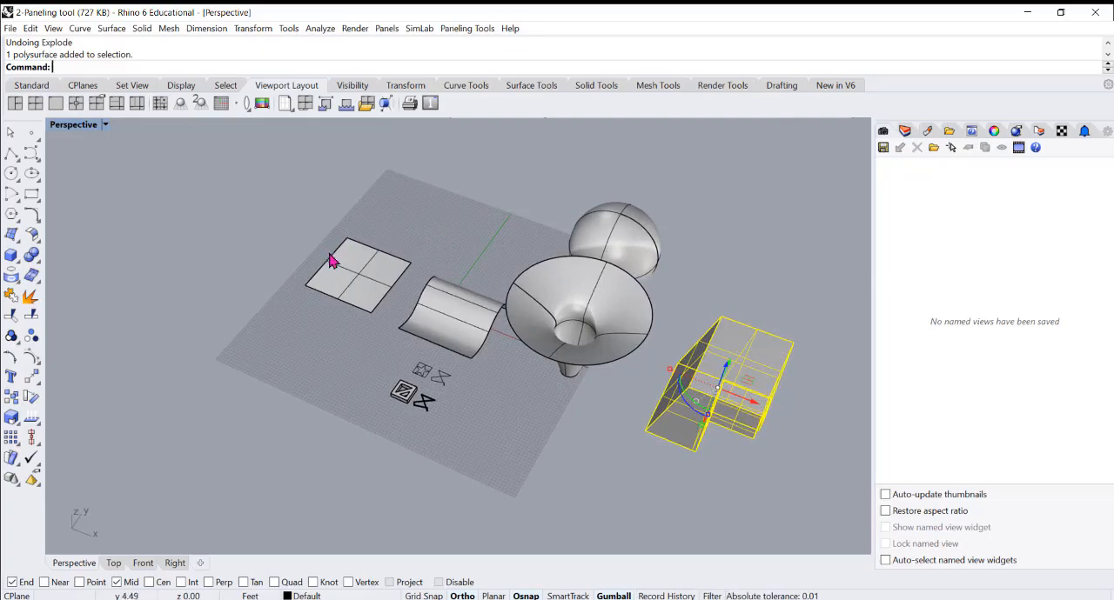
scroll(333, 256, "up", 3)
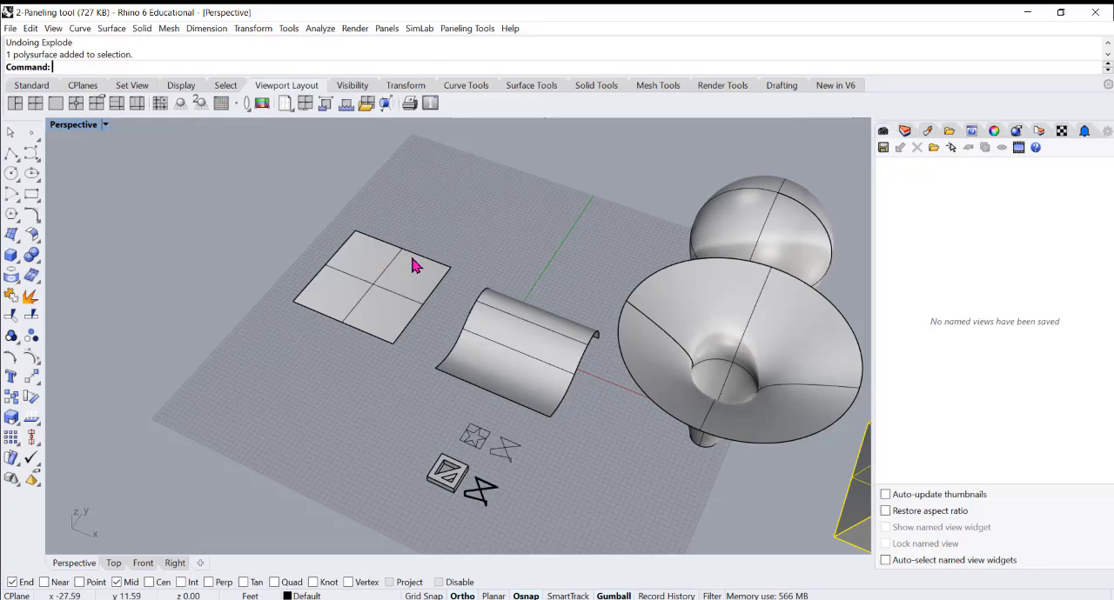
right_click_drag(407, 265, 397, 259)
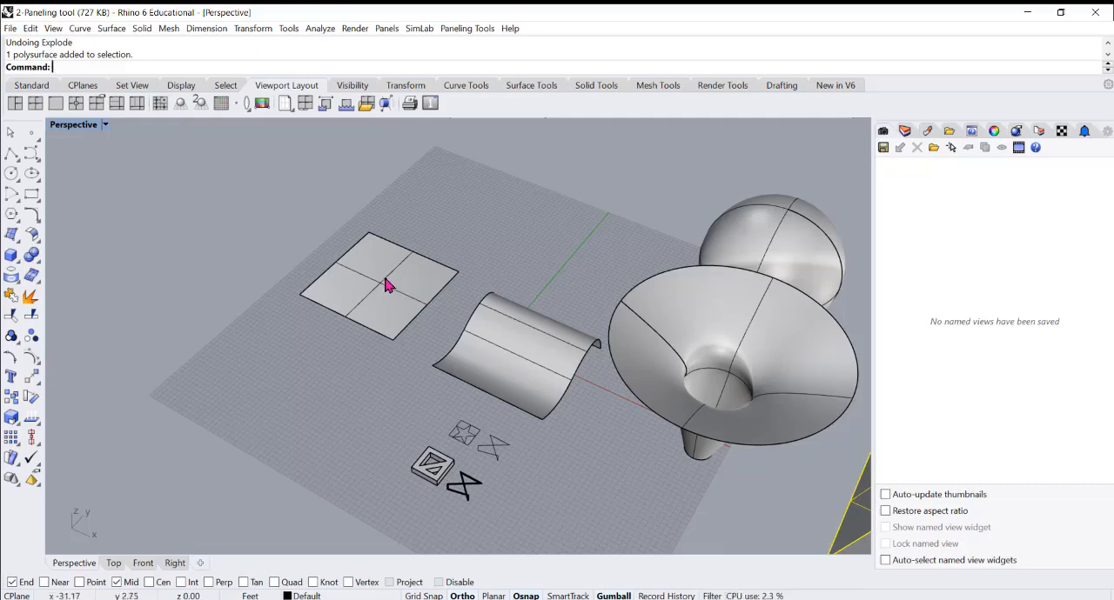
Start a Surface Domain Number paneling grid on the flat square surface and examine the preview of its points
scroll(391, 257, "up", 2)
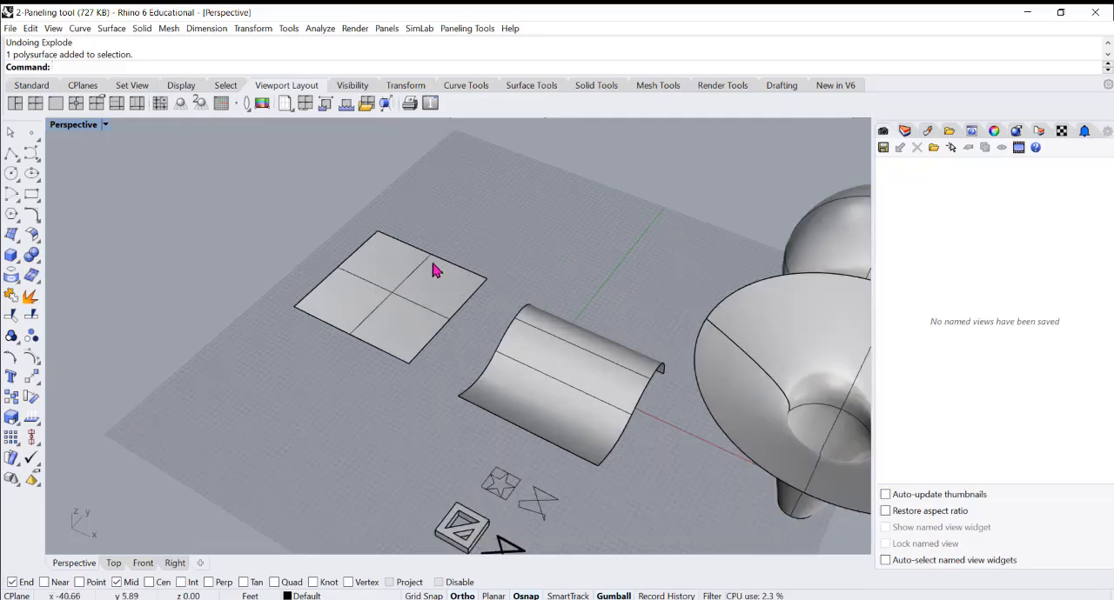
scroll(425, 279, "up", 2)
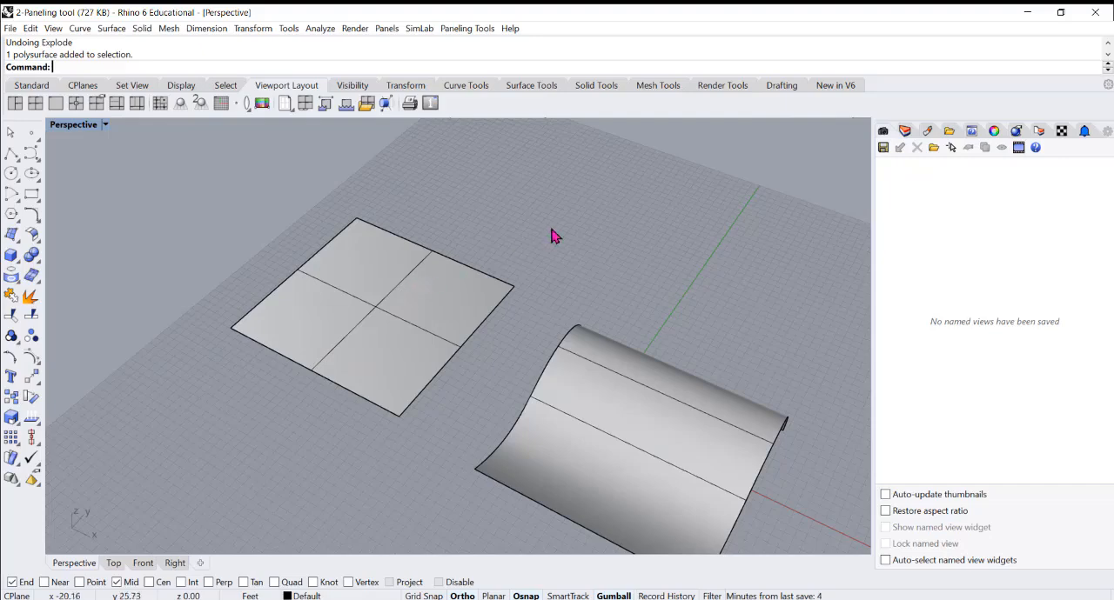
left_click(467, 28)
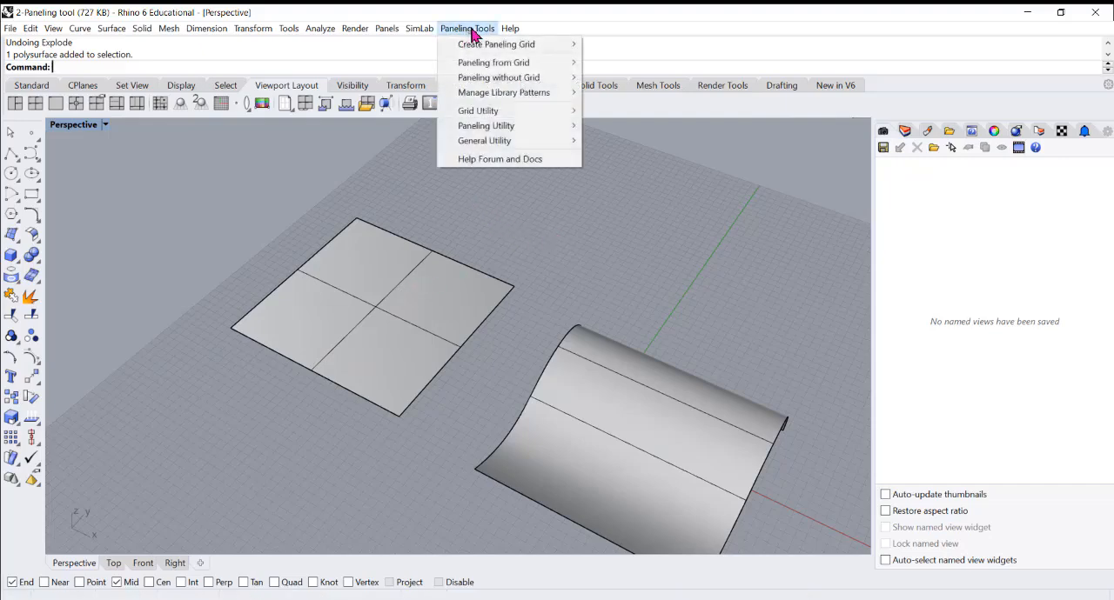
mouse_move(515, 51)
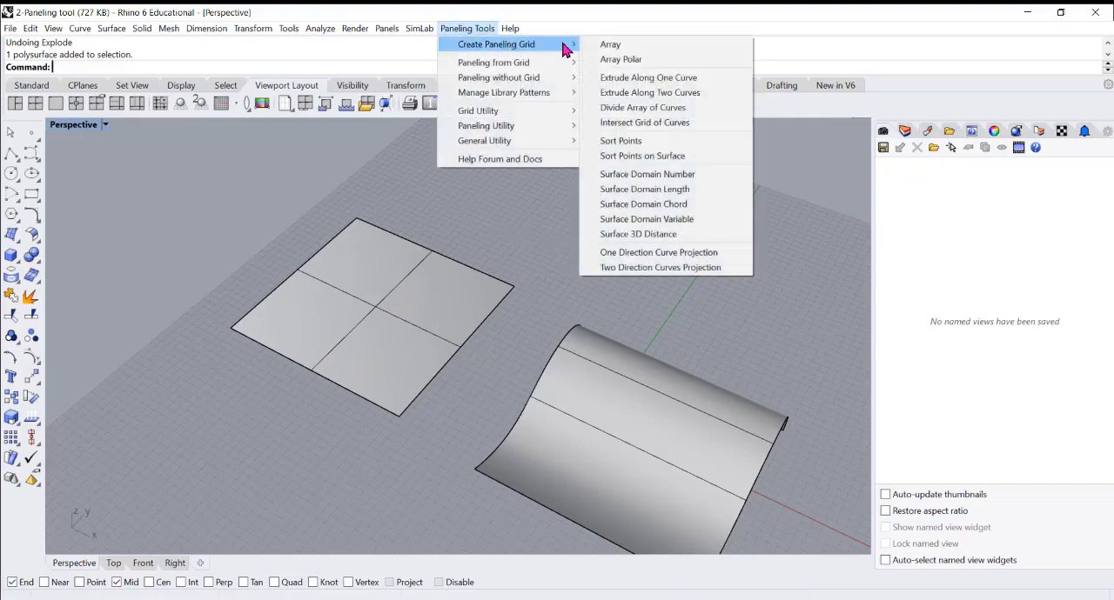
left_click(675, 181)
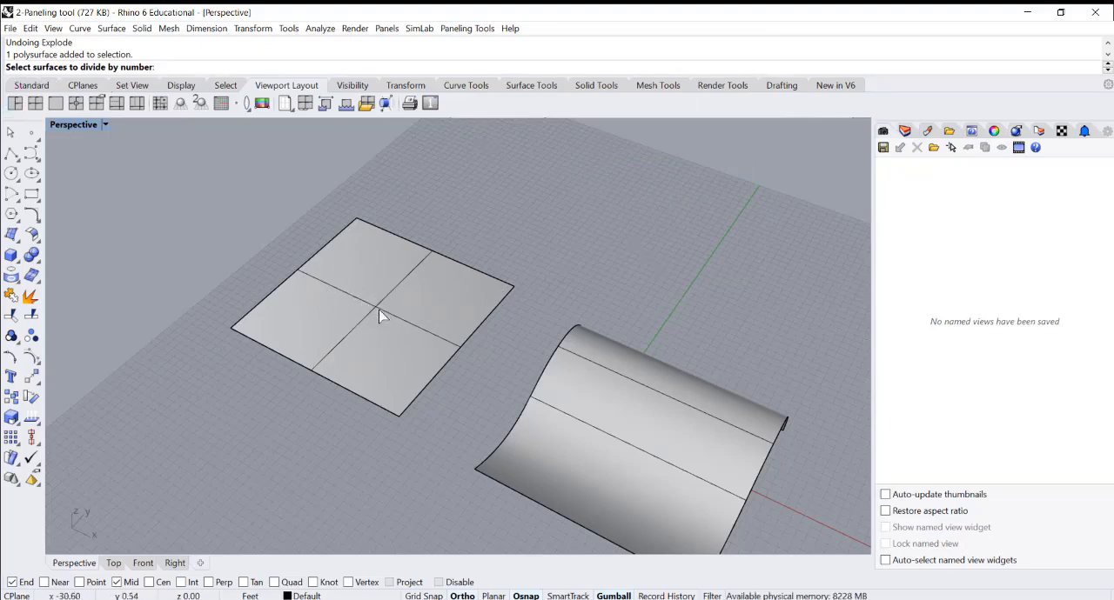
left_click(407, 282)
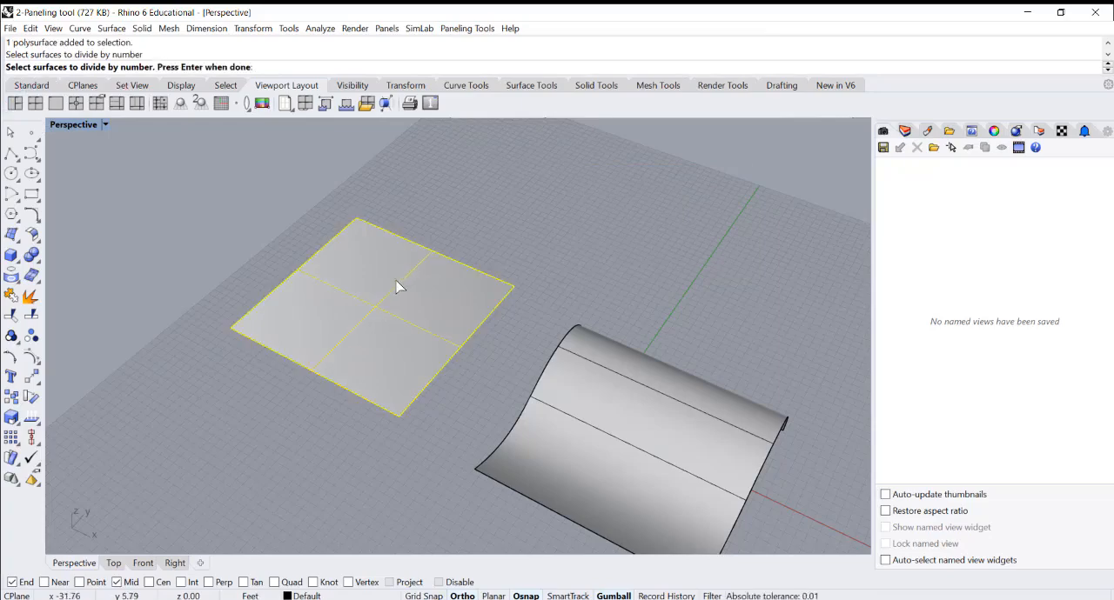
key("Return")
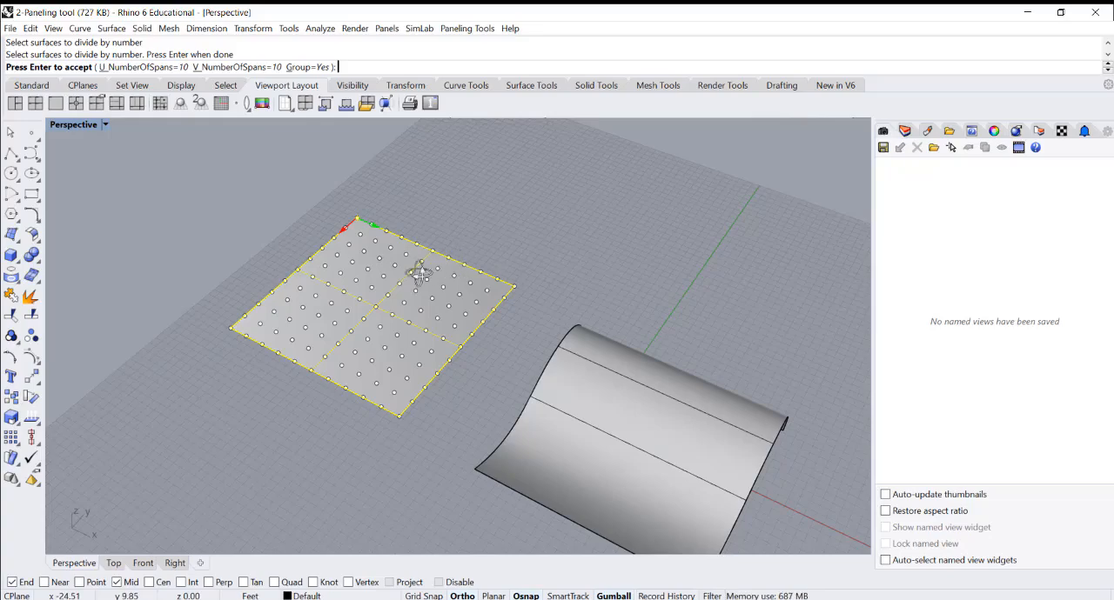
right_click_drag(417, 269, 334, 418)
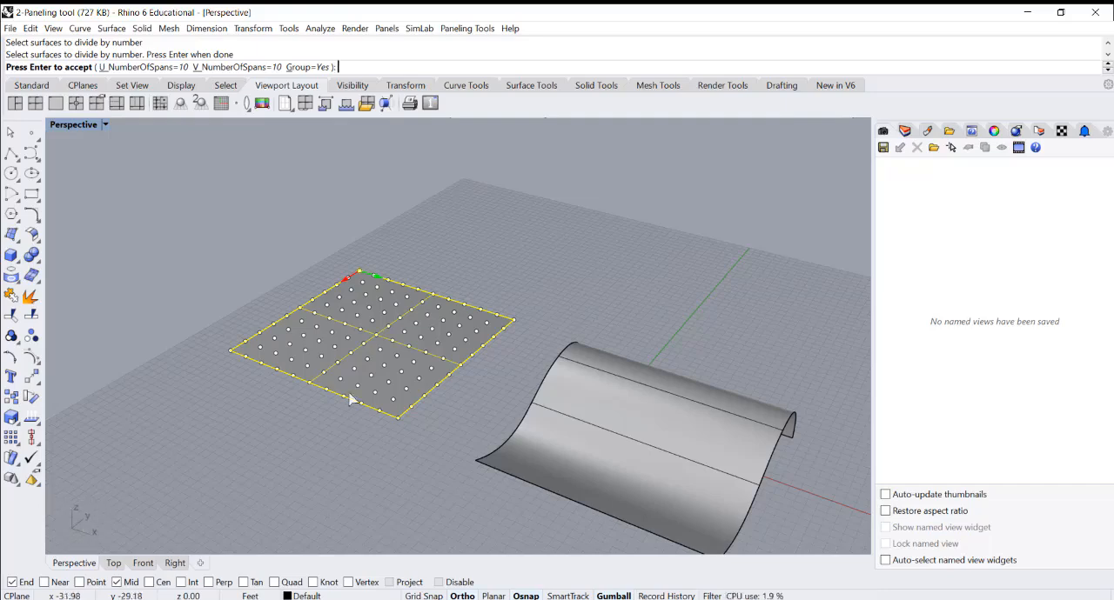
mouse_move(350, 399)
right_mouse_down()
mouse_move(493, 344)
mouse_move(418, 332)
right_mouse_up()
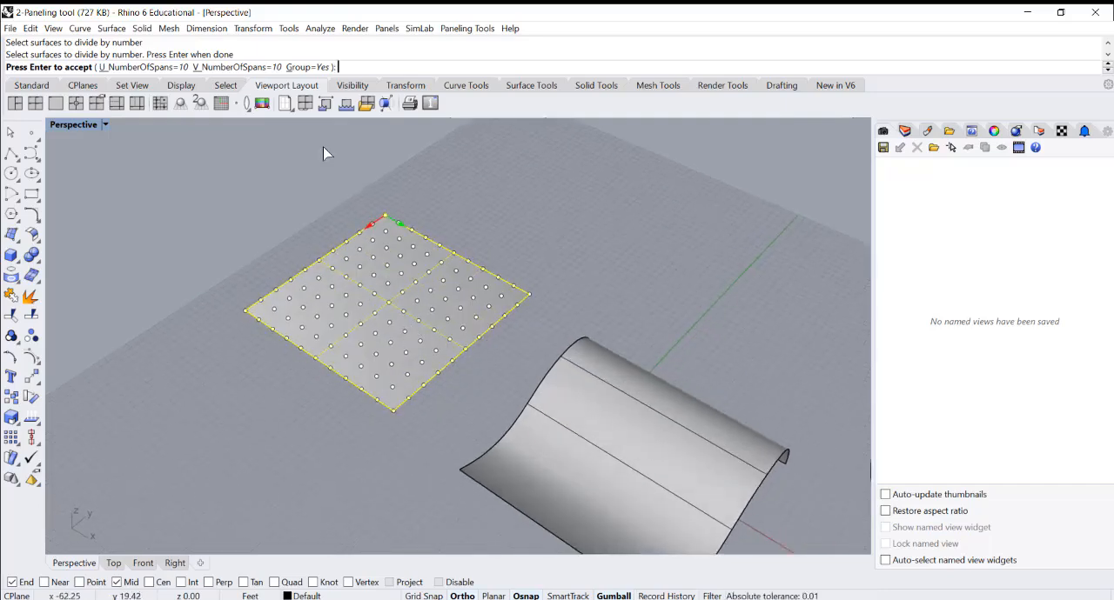
right_click_drag(320, 262, 319, 256, "shift")
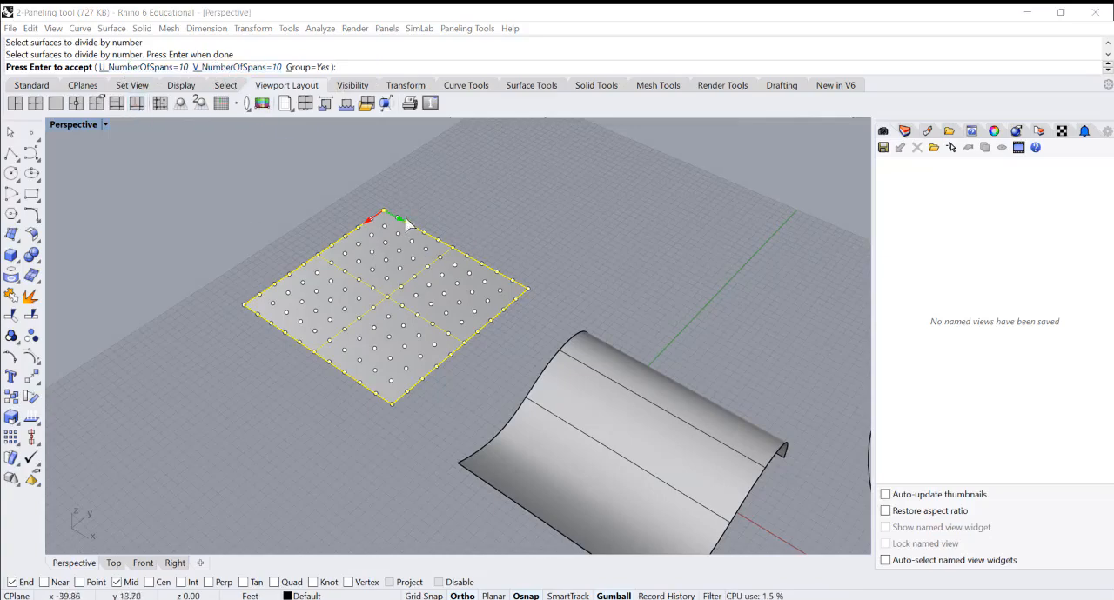
Set the grid's number of spans to 20 in both the U and V directions
left_click(174, 68)
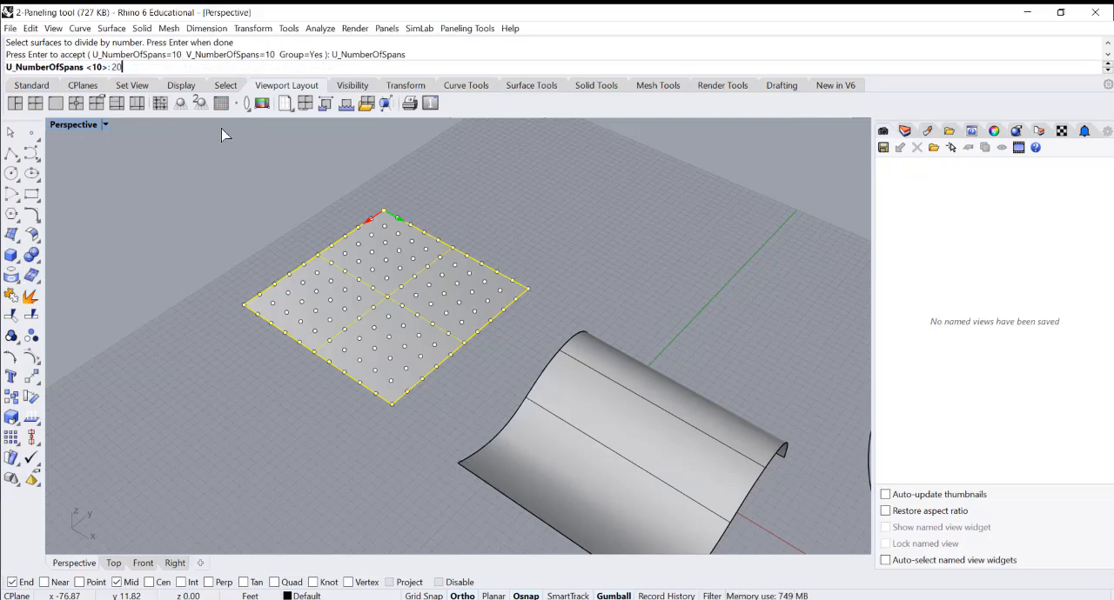
key("Return")
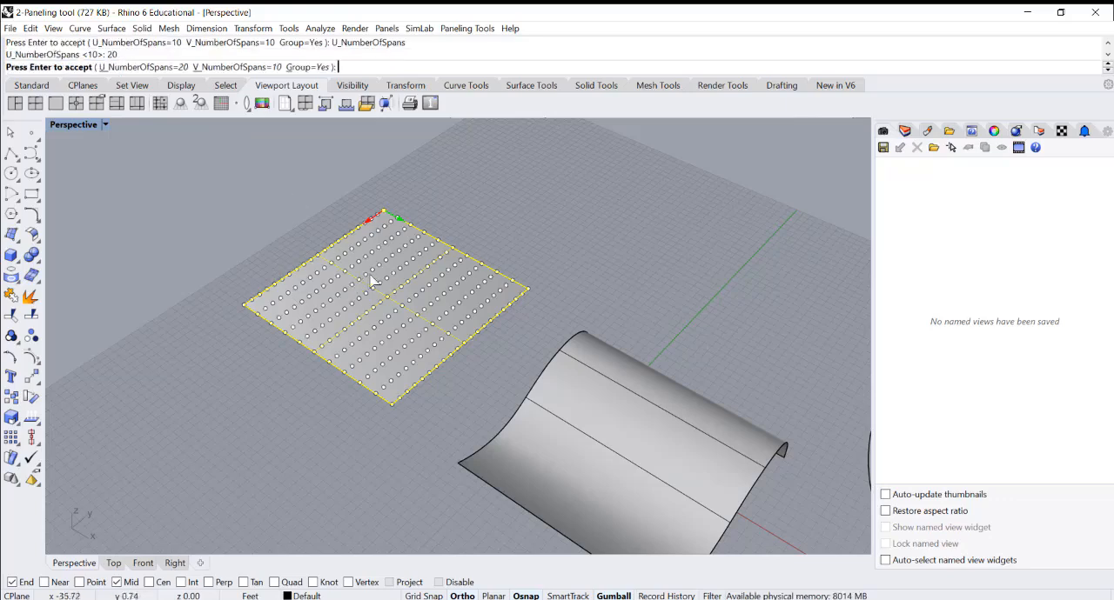
left_click(253, 70)
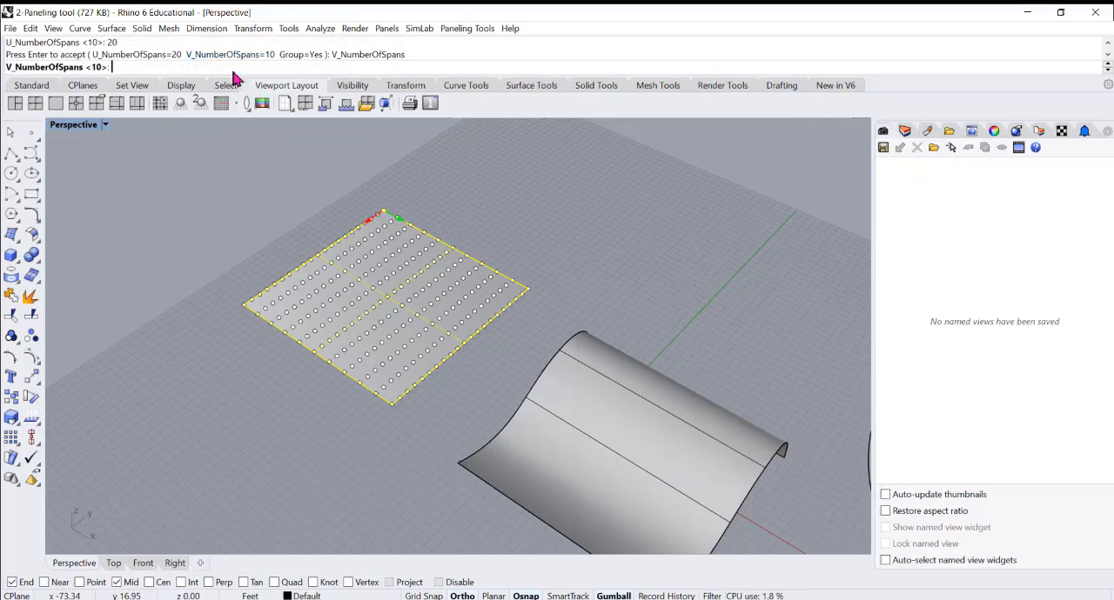
type("20")
key("Return")
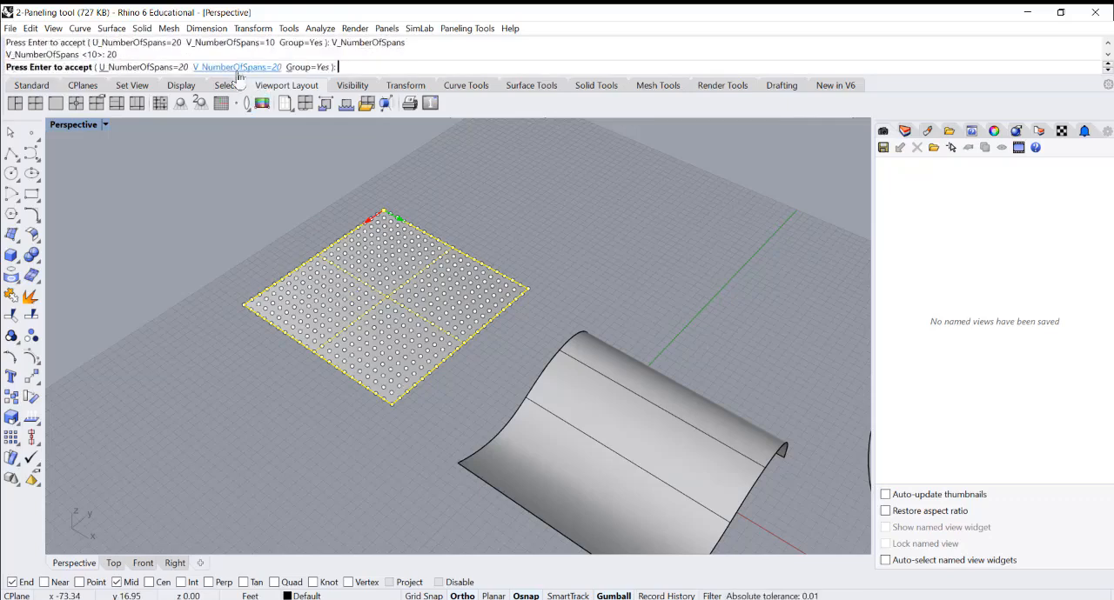
Turn off grouping for the grid points and create the paneling grid on the flat square surface
right_click_drag(385, 256, 383, 279)
scroll(356, 331, "up", 4)
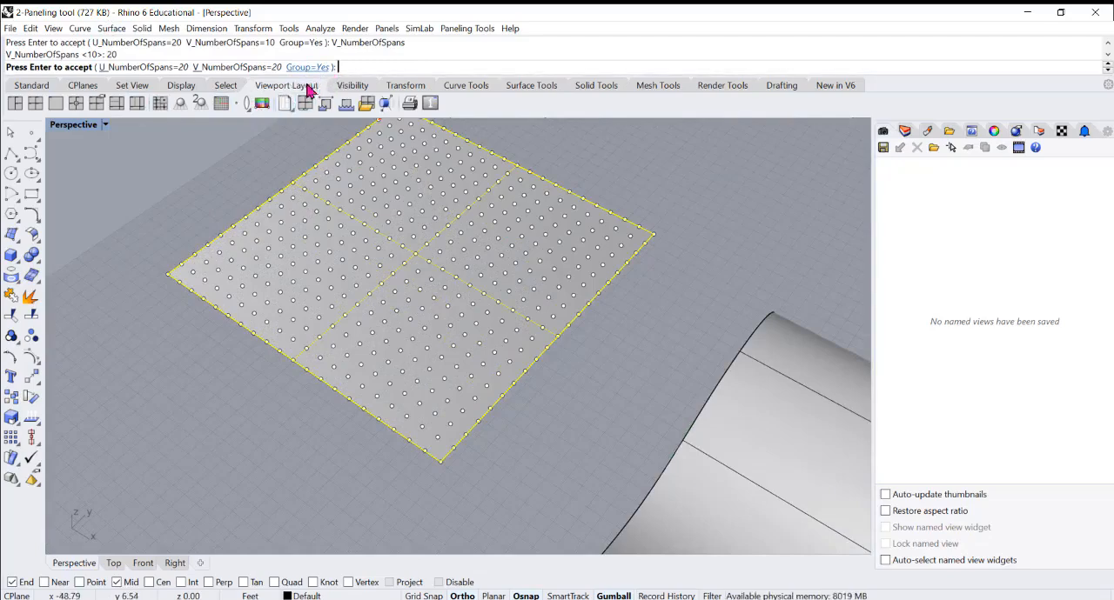
left_click(313, 66)
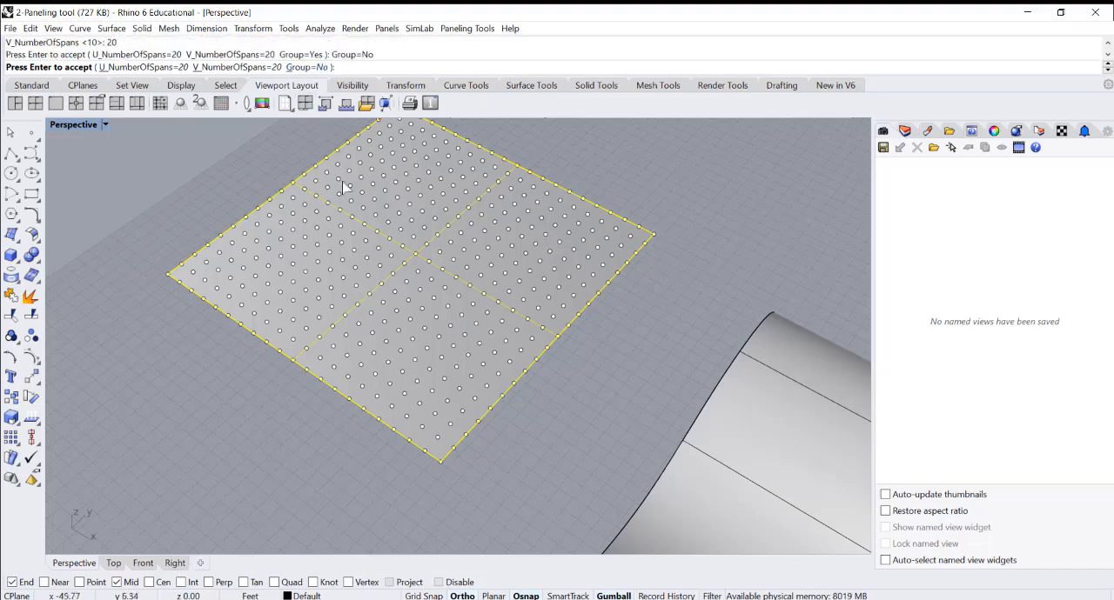
scroll(479, 321, "down", 3)
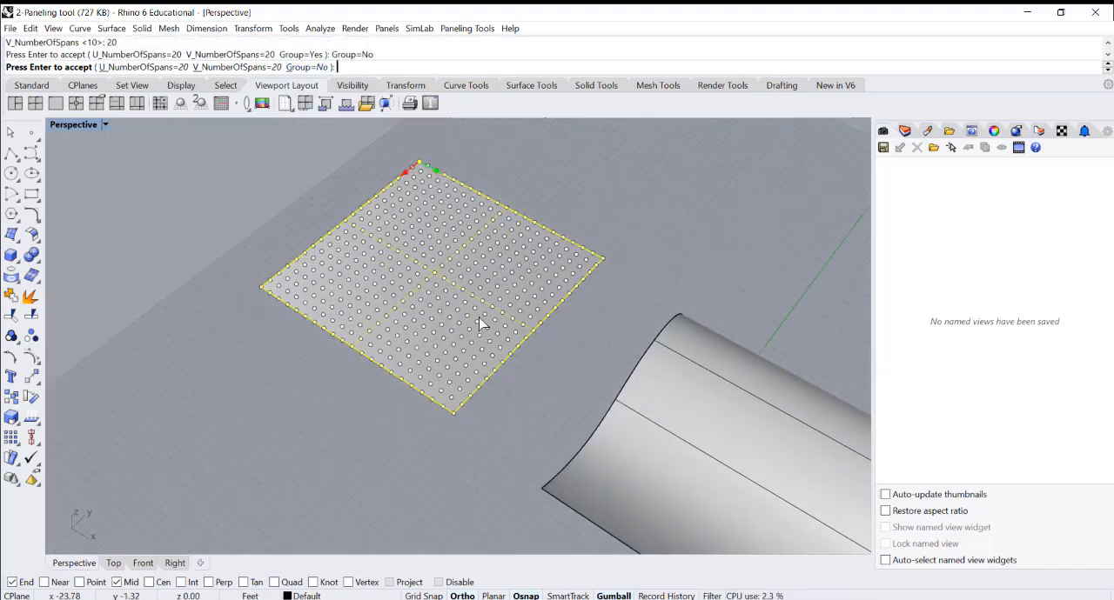
key("Return")
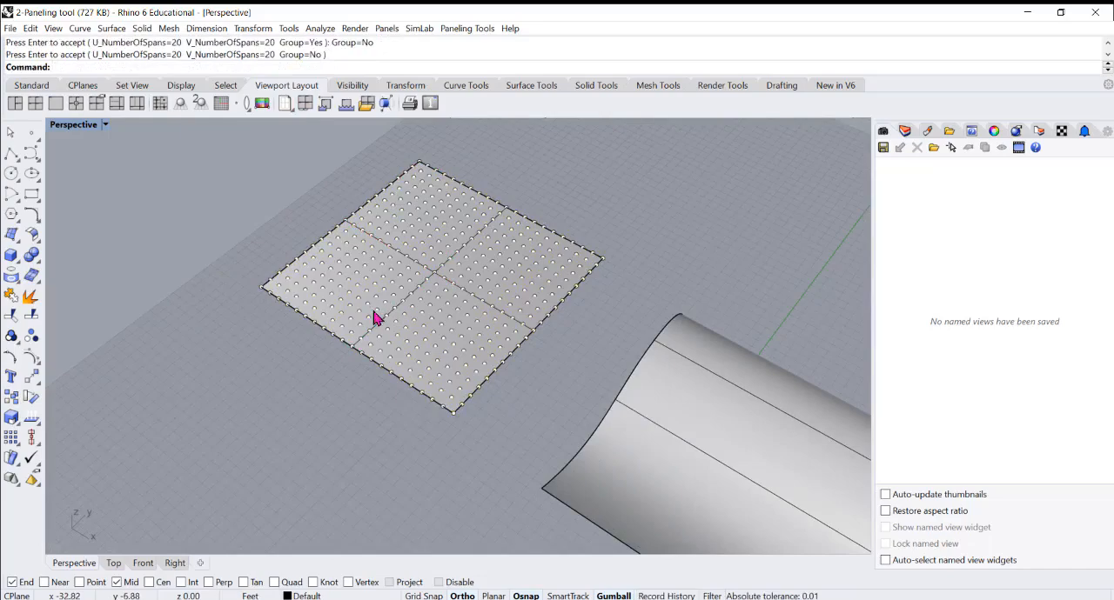
Check the ungrouped grid by selecting single points and the whole set, and undo the paneling grid
left_click(378, 322)
left_click(380, 318)
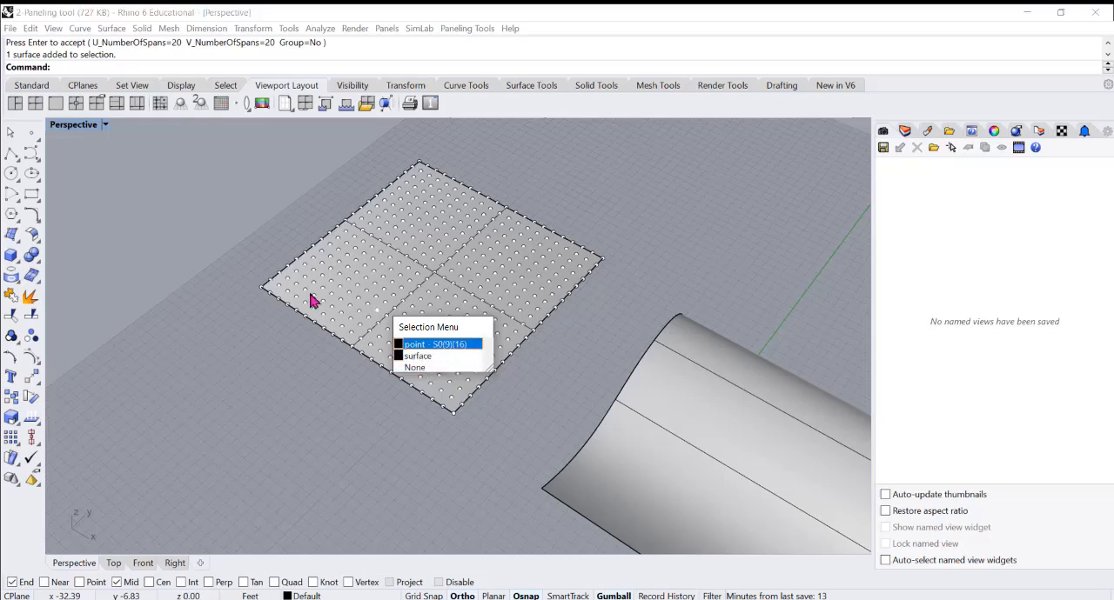
left_click(608, 195)
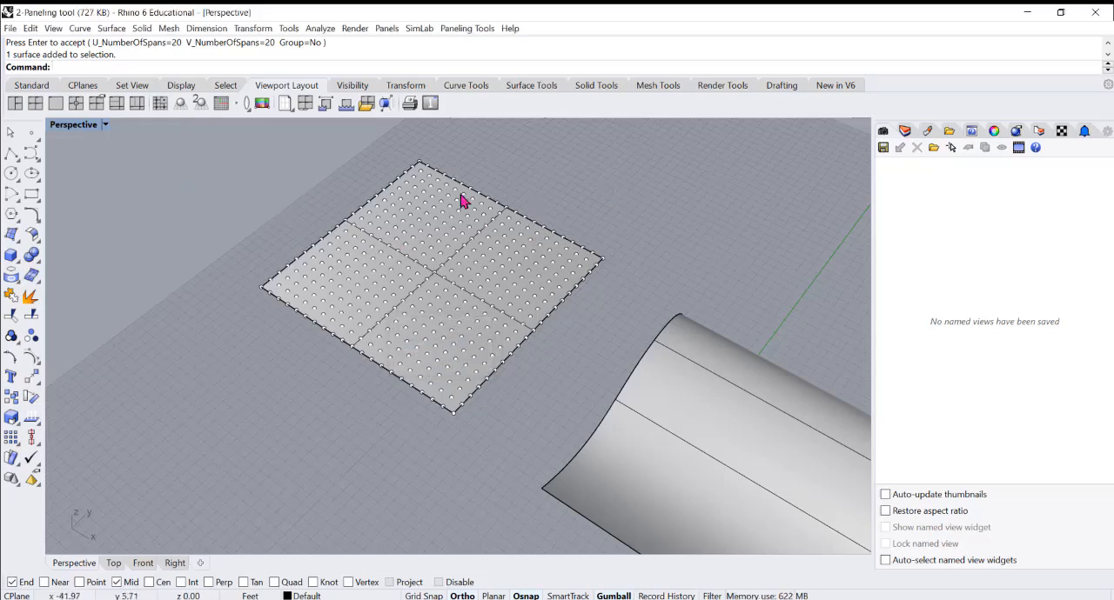
left_click_drag(238, 159, 616, 444)
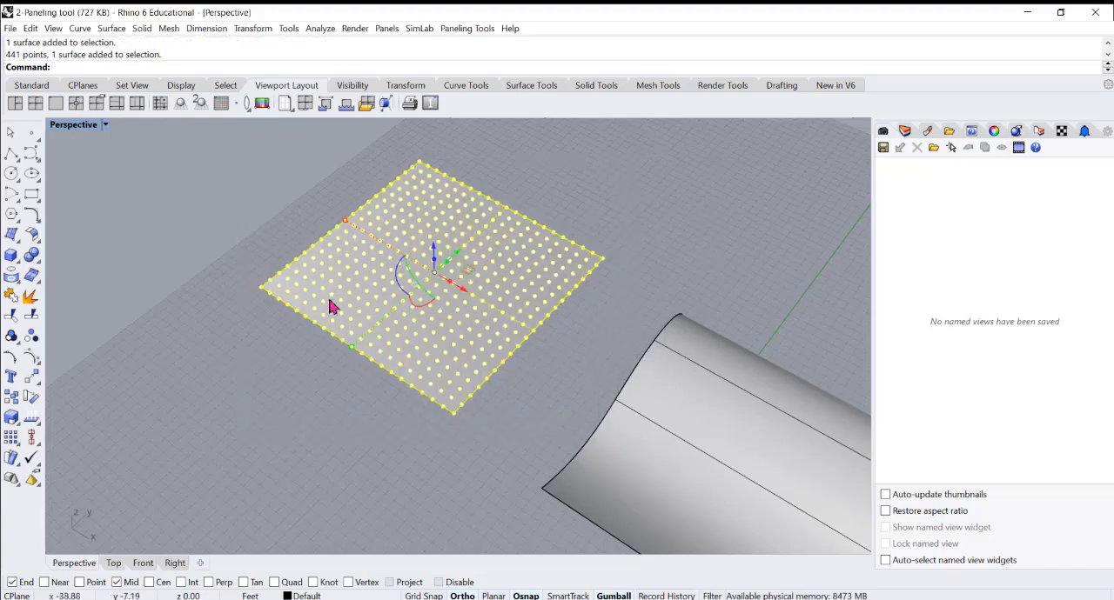
left_click(316, 405)
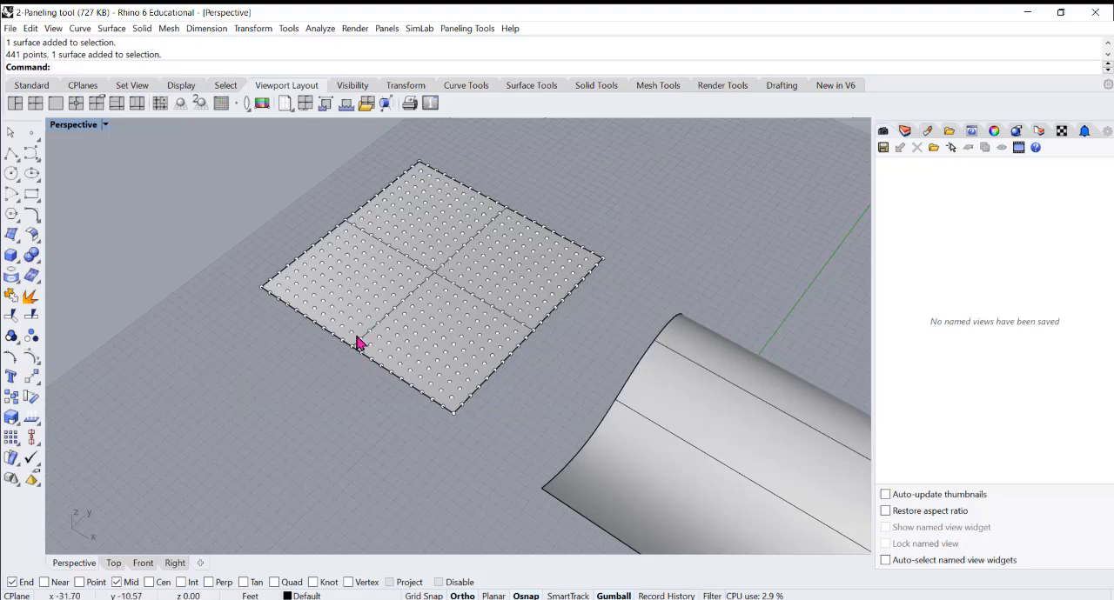
left_click(355, 339)
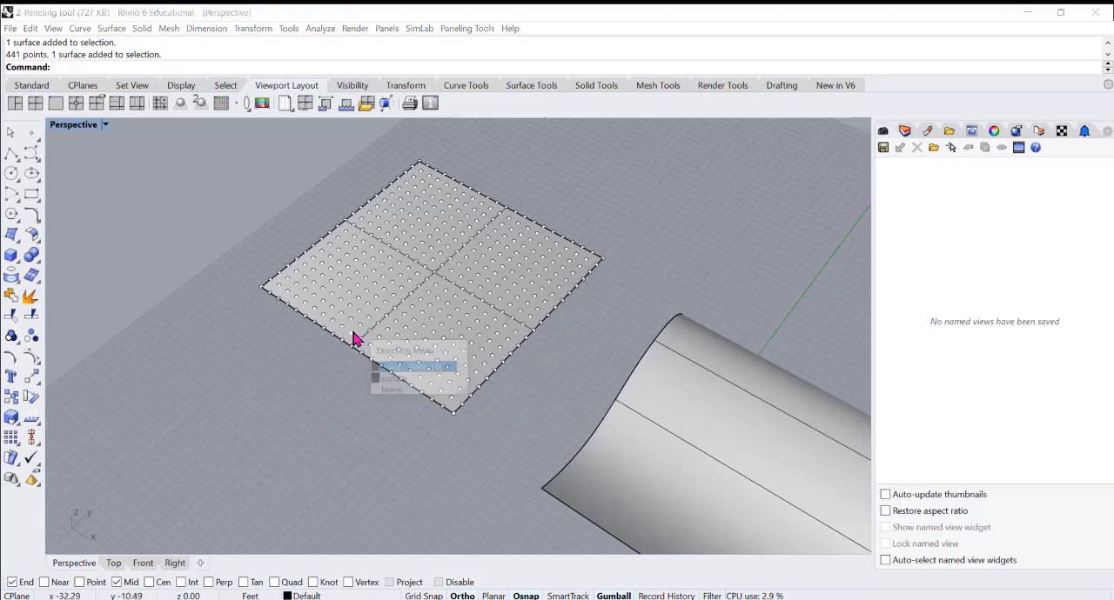
left_click(435, 369)
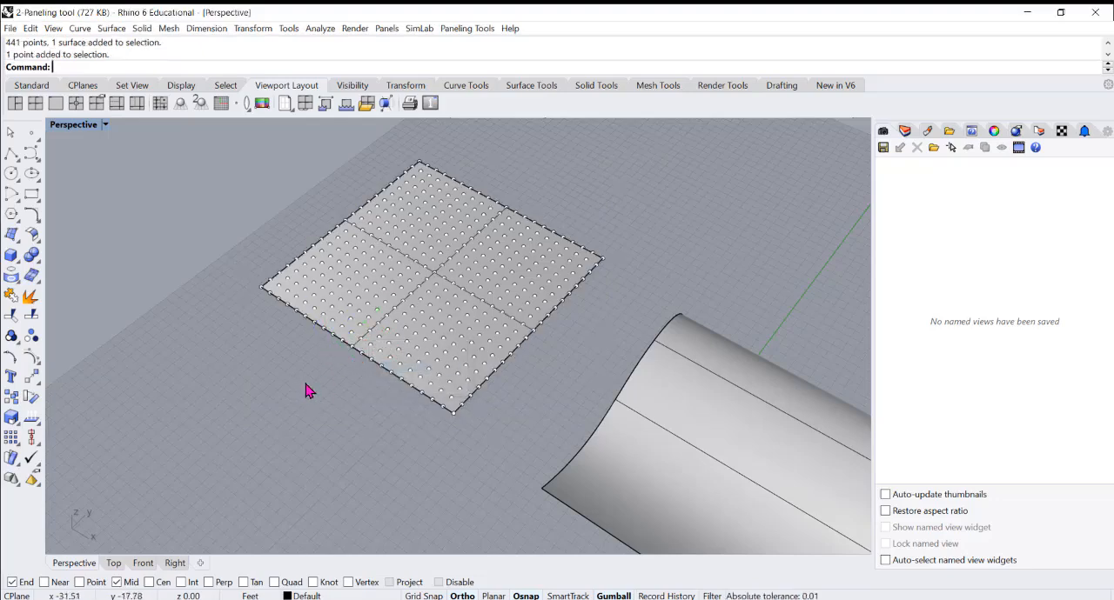
key("ctrl+z")
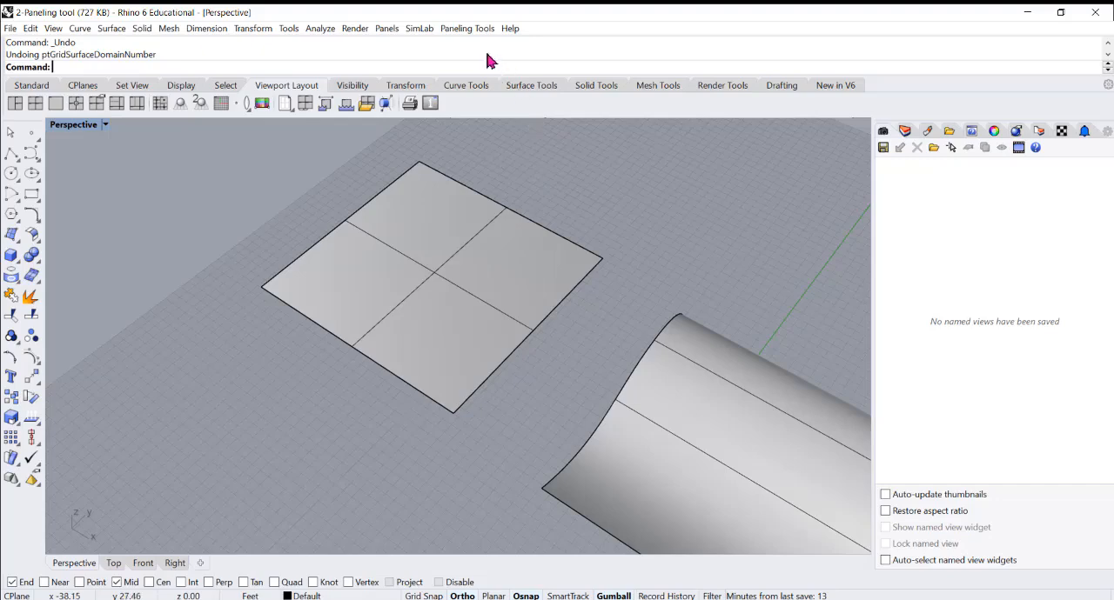
Create a Surface Domain Number grid on the flat square surface with 10 U spans, 10 V spans and grouping on
left_click(467, 28)
mouse_move(476, 52)
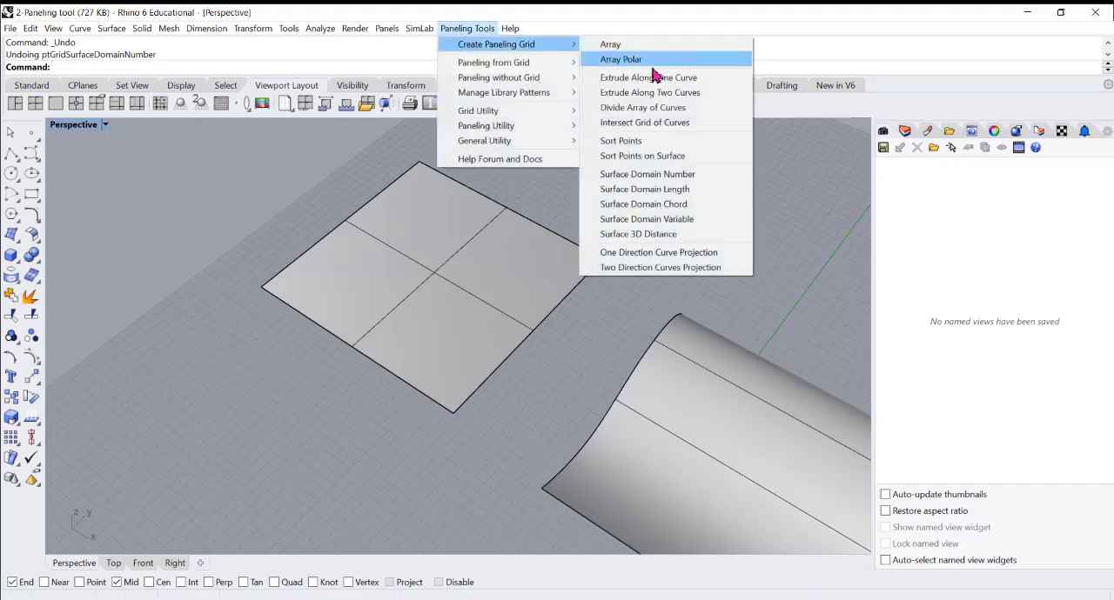
left_click(643, 174)
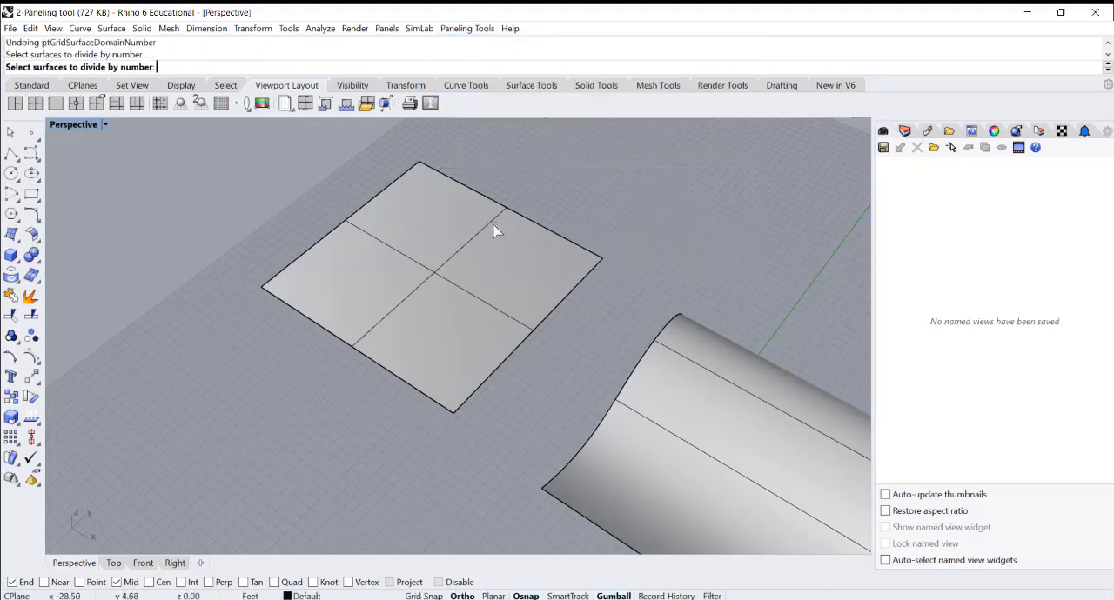
left_click(497, 217)
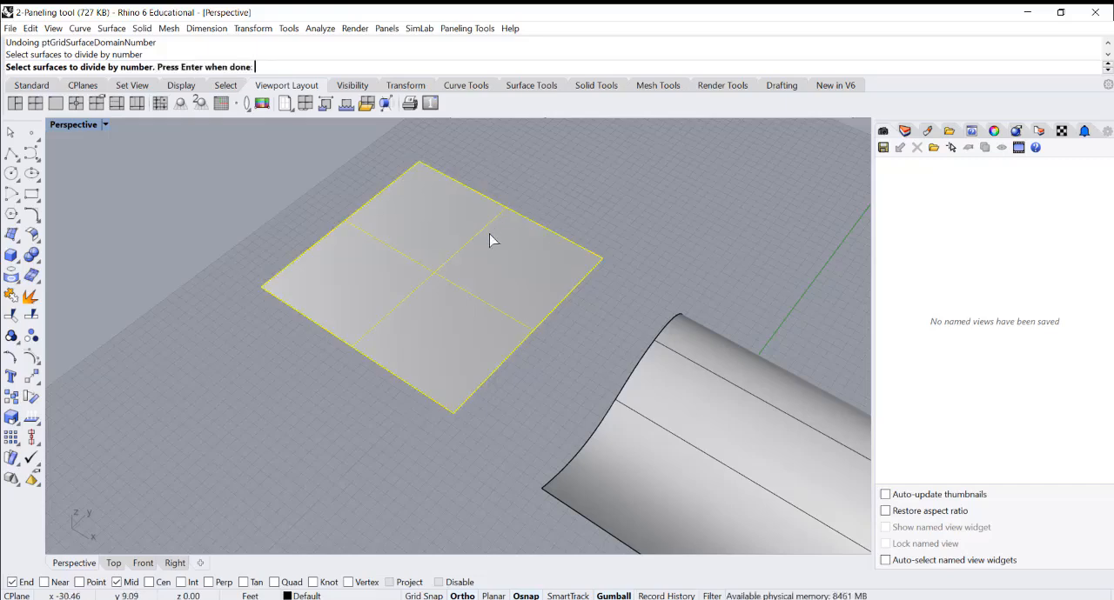
key("Return")
left_click(168, 68)
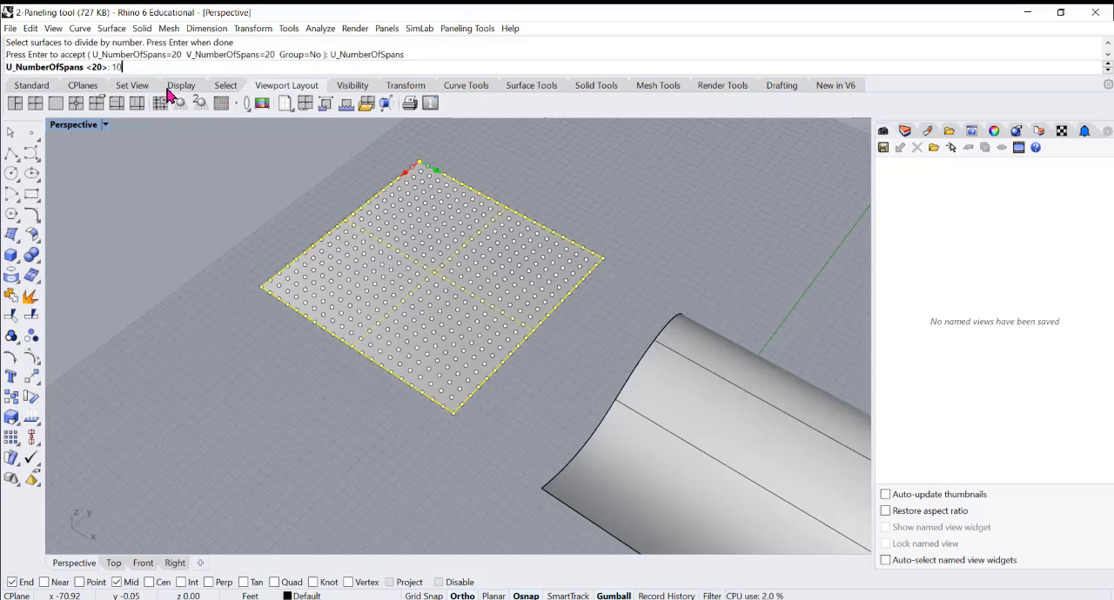
key("Return")
left_click(229, 53)
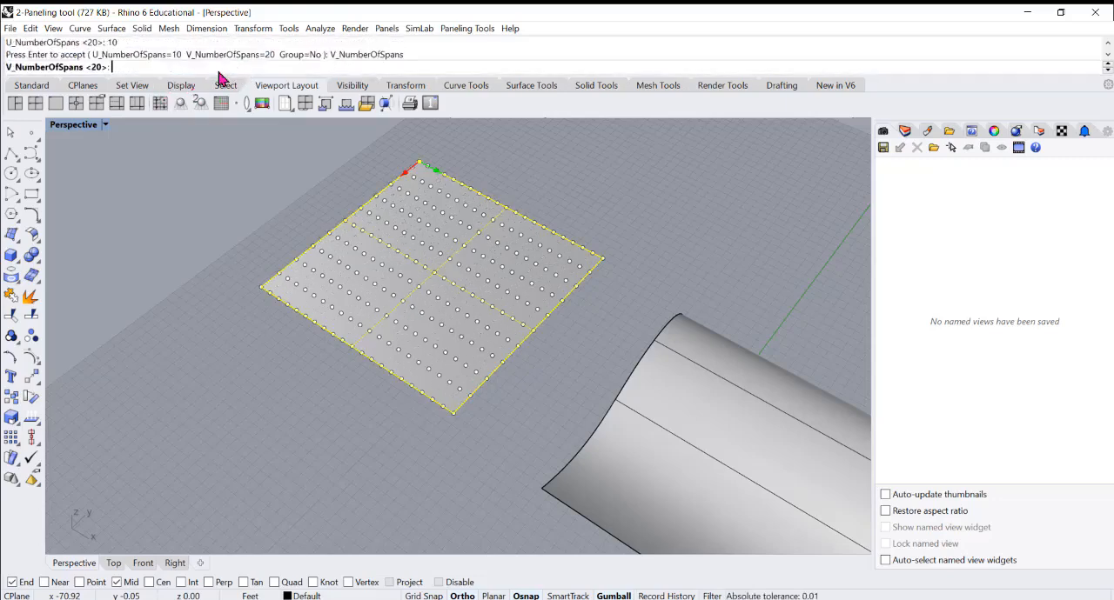
type("10")
key("Return")
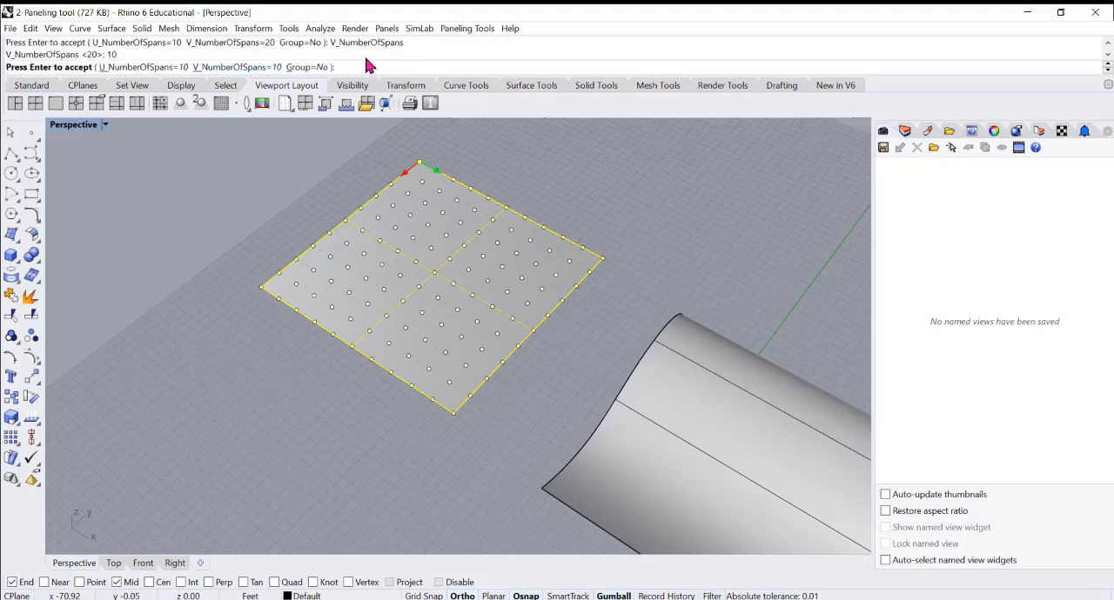
left_click(305, 67)
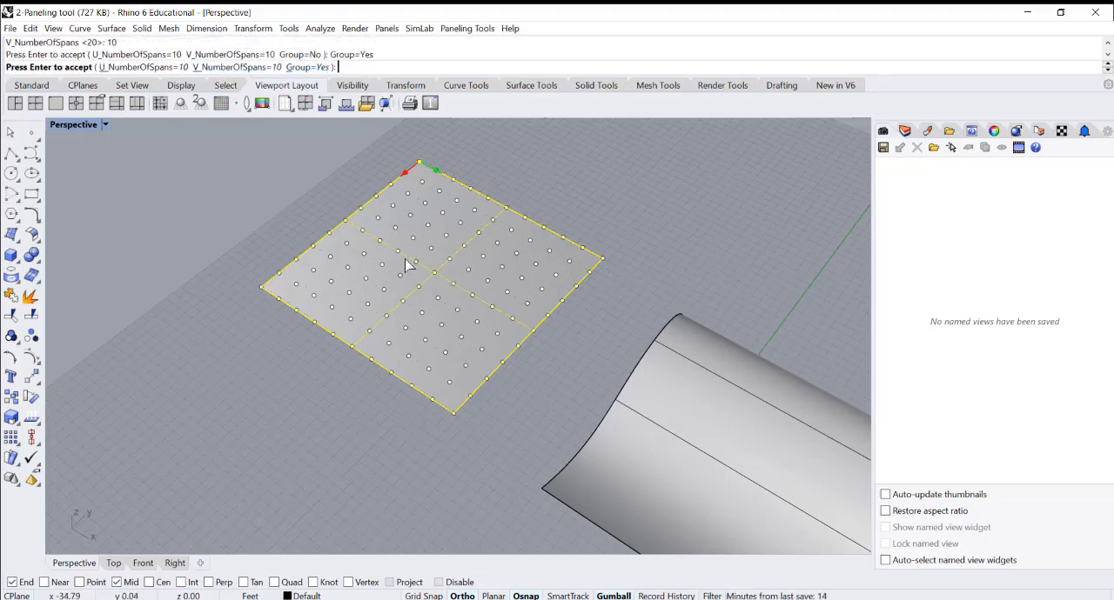
key("Return")
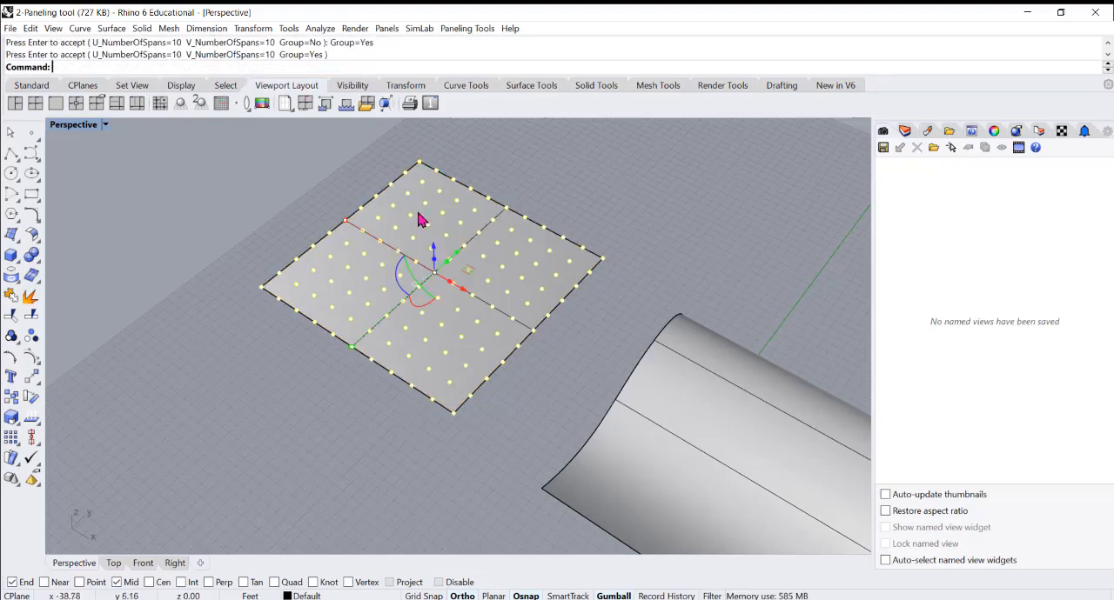
Deselect the new grid and reselect its points from the flat square surface to check that they are grouped
left_click(570, 224)
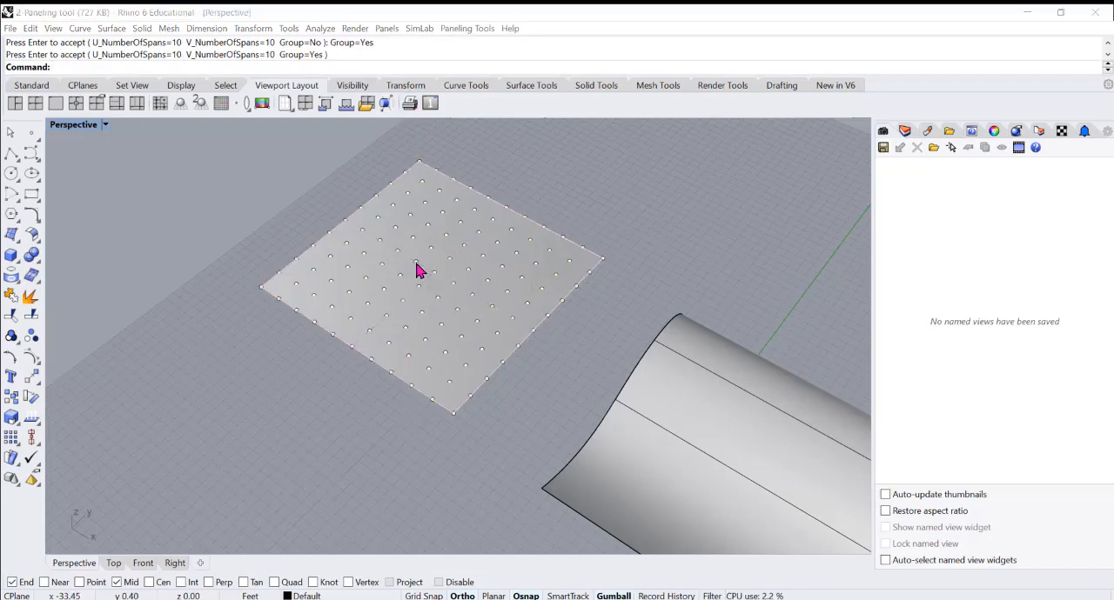
left_click(419, 271)
left_click(461, 313)
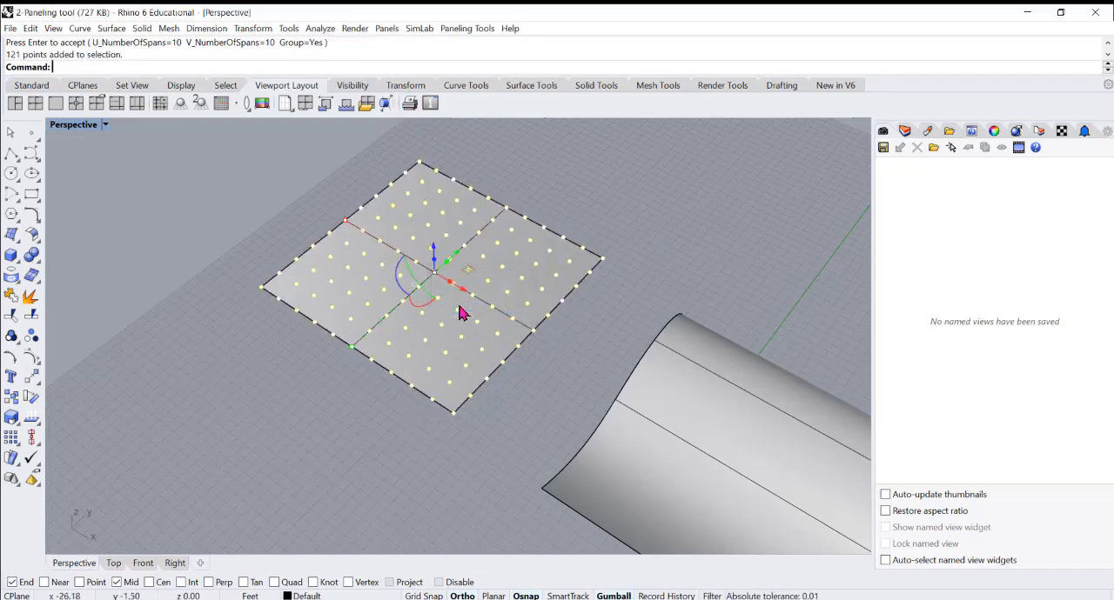
Run Panel 2D Grid on the flat square surface's grid points, using the square surface as the base surface
left_click(556, 225)
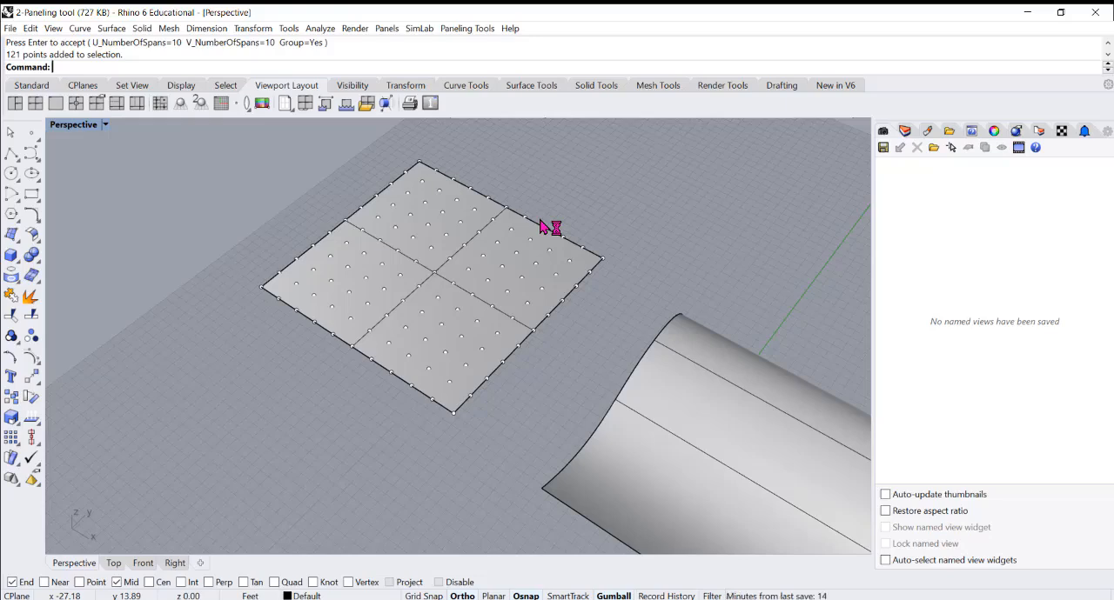
left_click(525, 225)
left_click(579, 217)
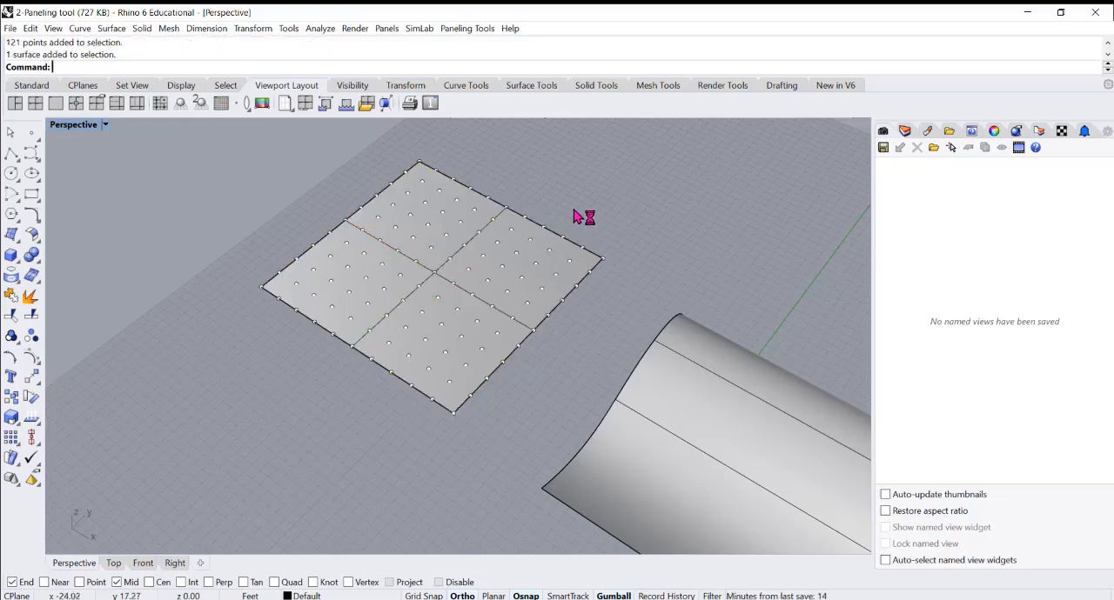
left_click(466, 28)
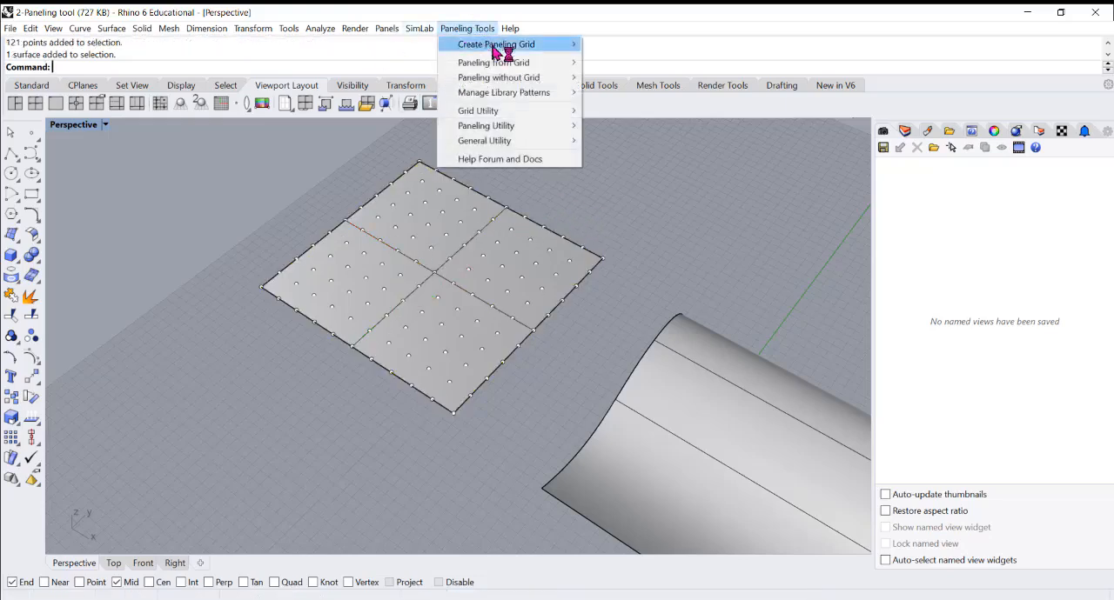
mouse_move(538, 48)
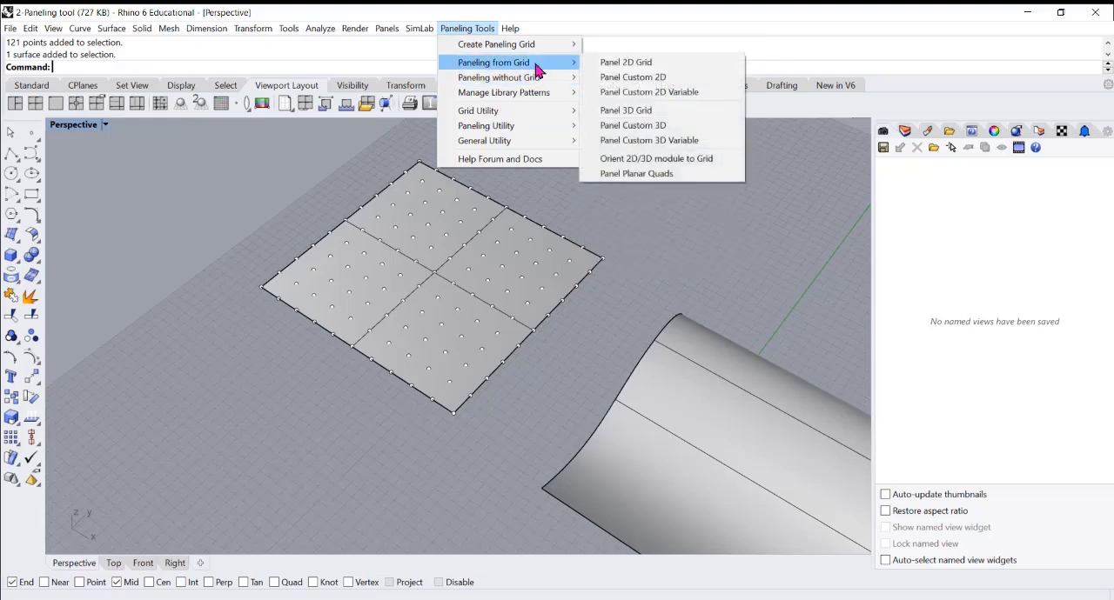
left_click(623, 64)
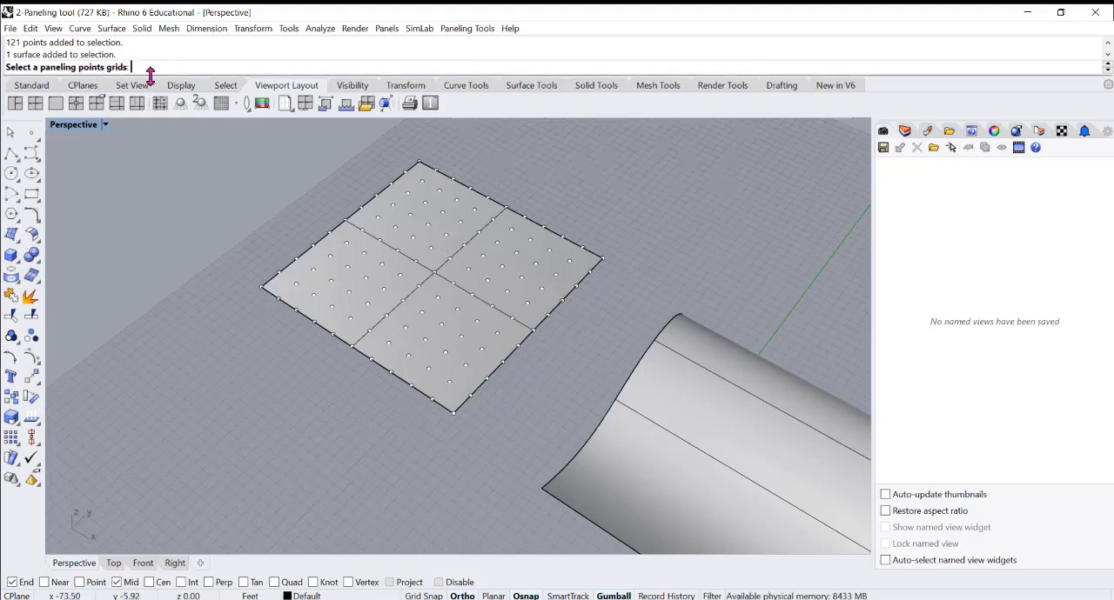
left_click(462, 229)
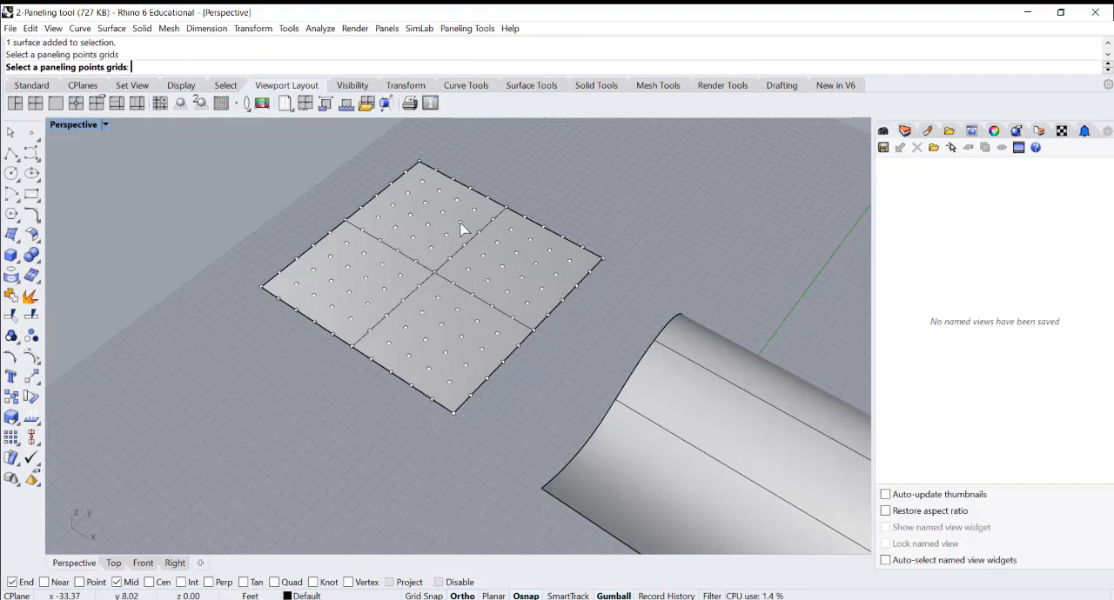
left_click(461, 229)
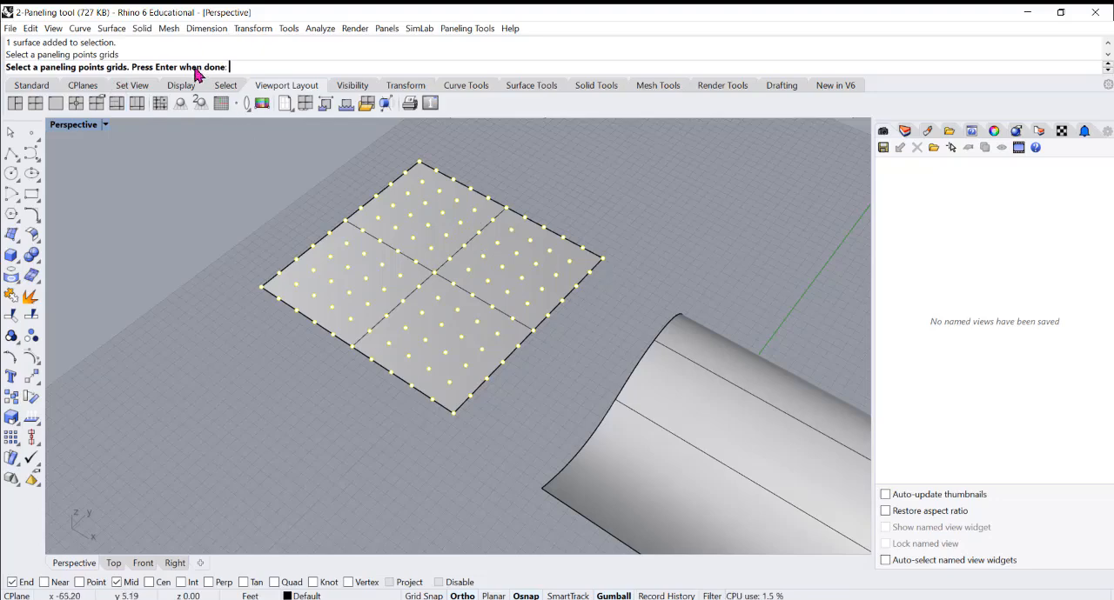
left_click(537, 339)
key("Return")
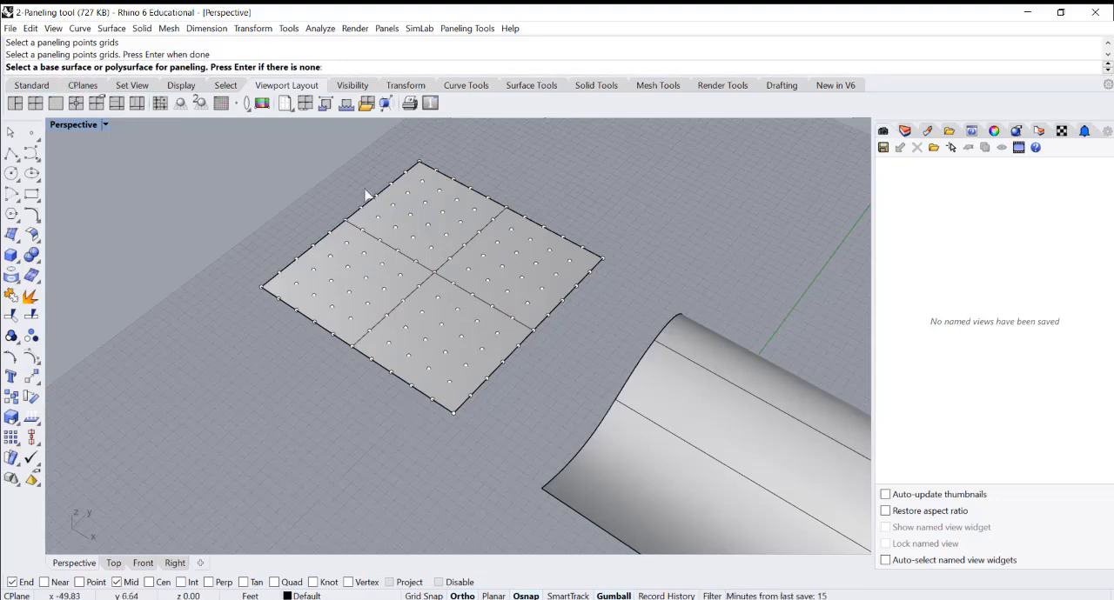
left_click(411, 317)
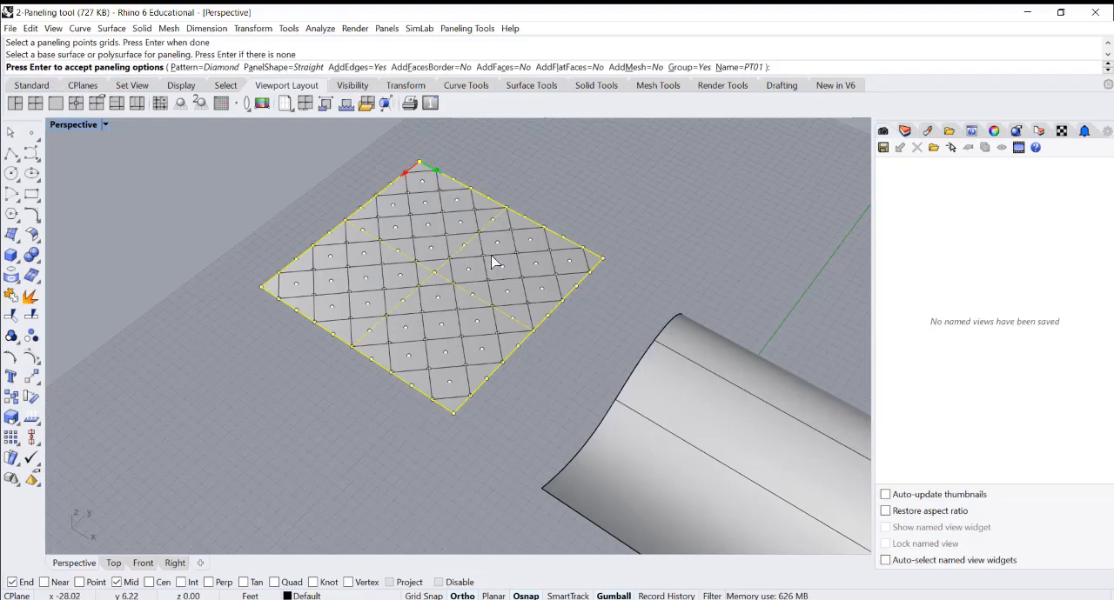
Preview the Triangle, Box and Diamond paneling patterns on the flat square surface
left_click(204, 68)
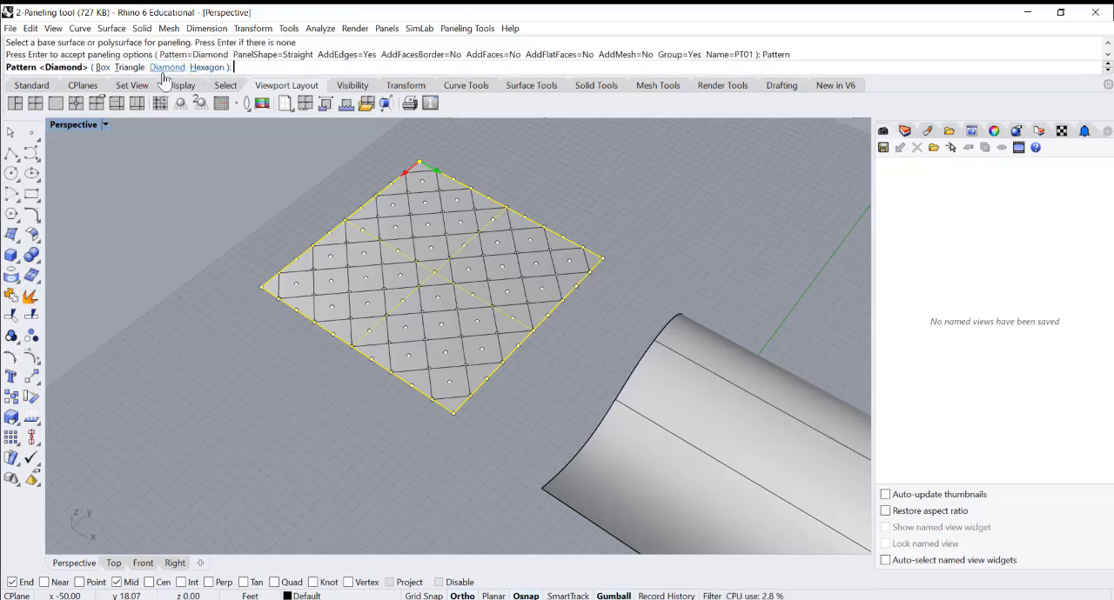
left_click(129, 67)
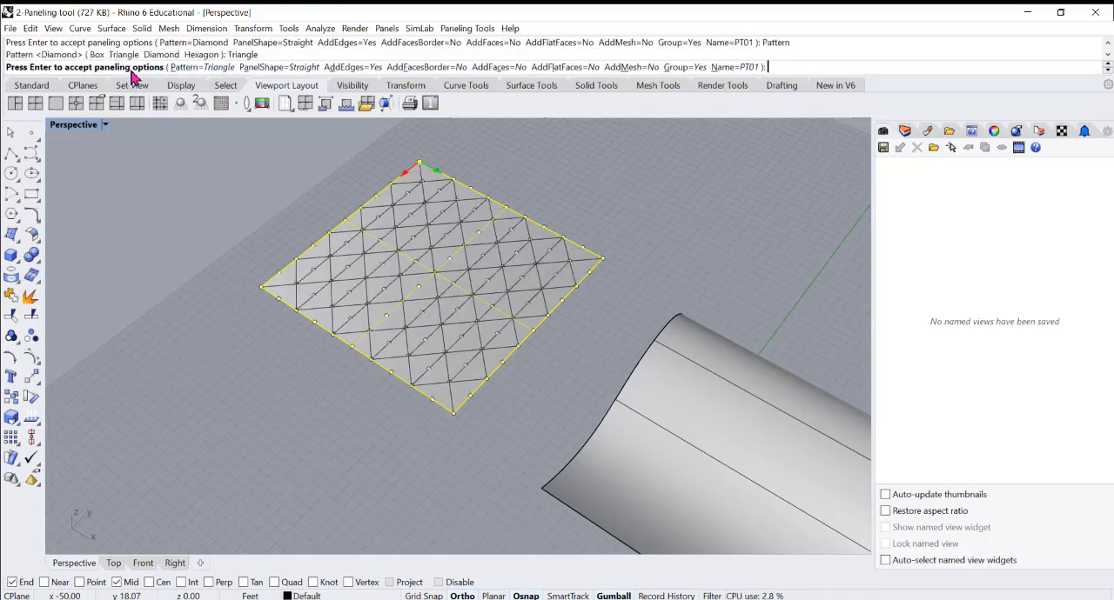
left_click(204, 69)
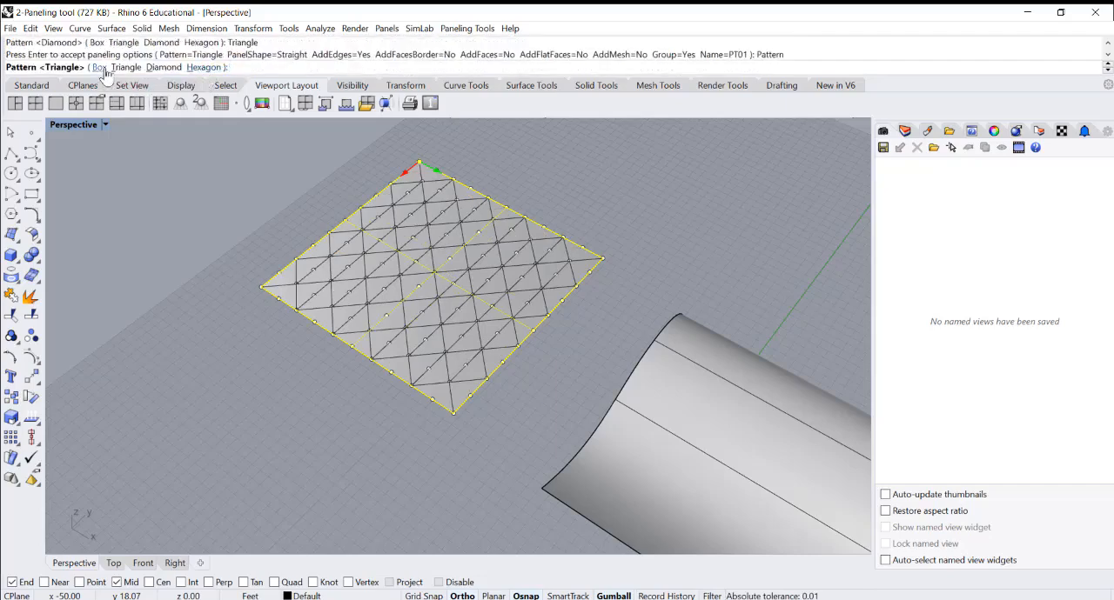
left_click(102, 68)
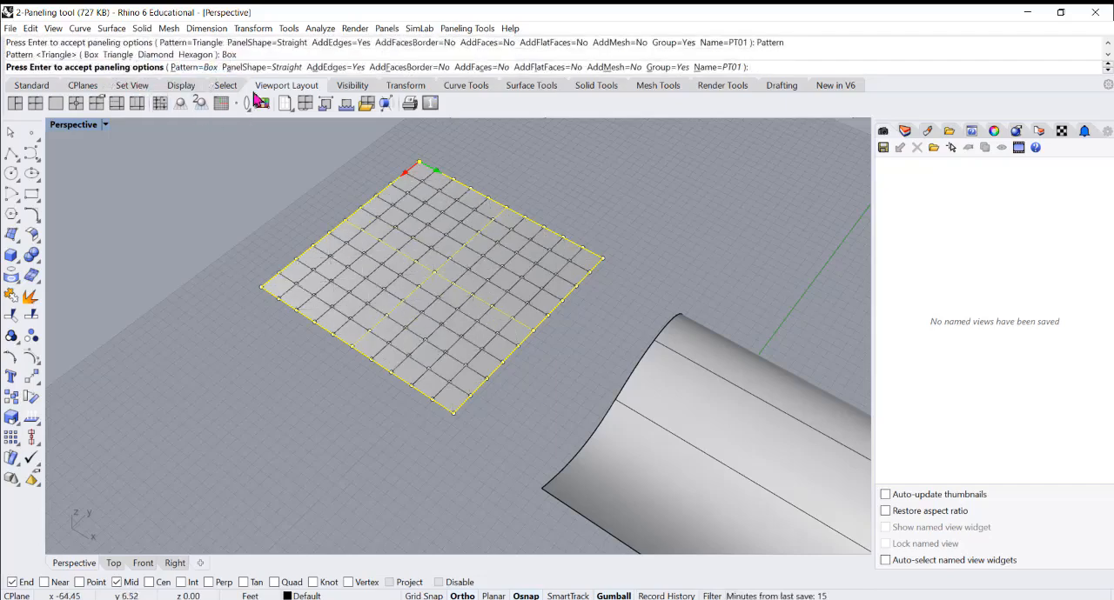
left_click(196, 67)
left_click(145, 67)
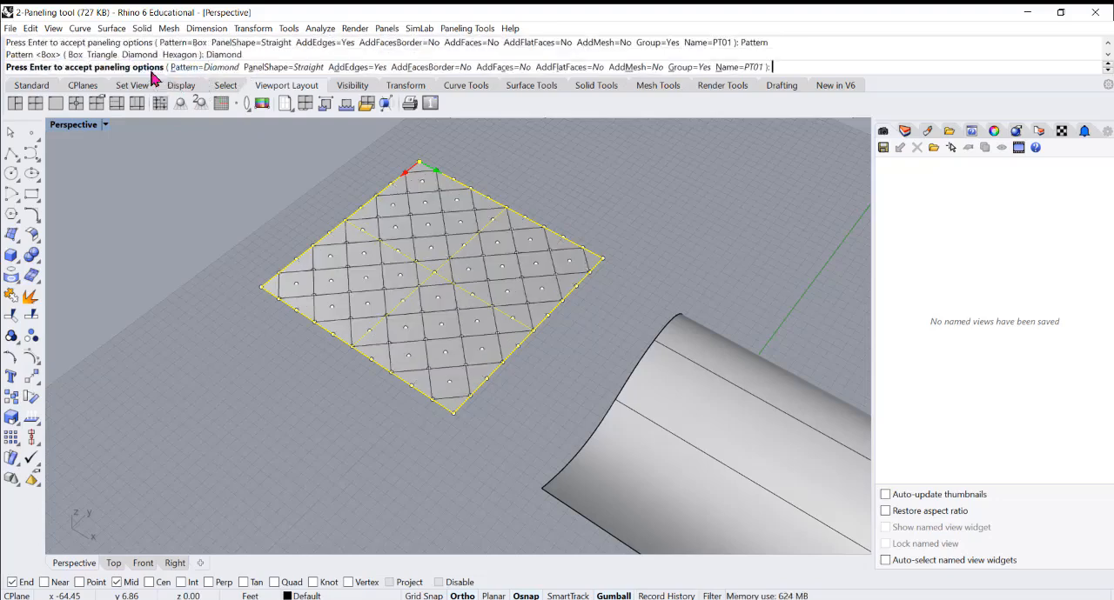
Set the paneling pattern to Hexagon and create the grouped panel edges on the flat square surface
left_click(195, 67)
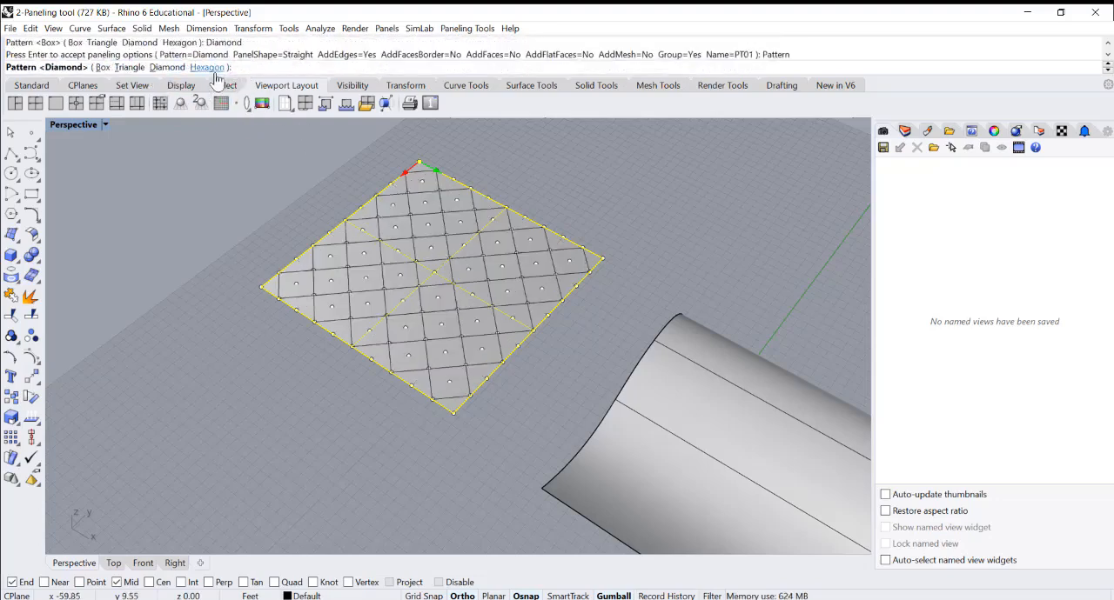
left_click(209, 67)
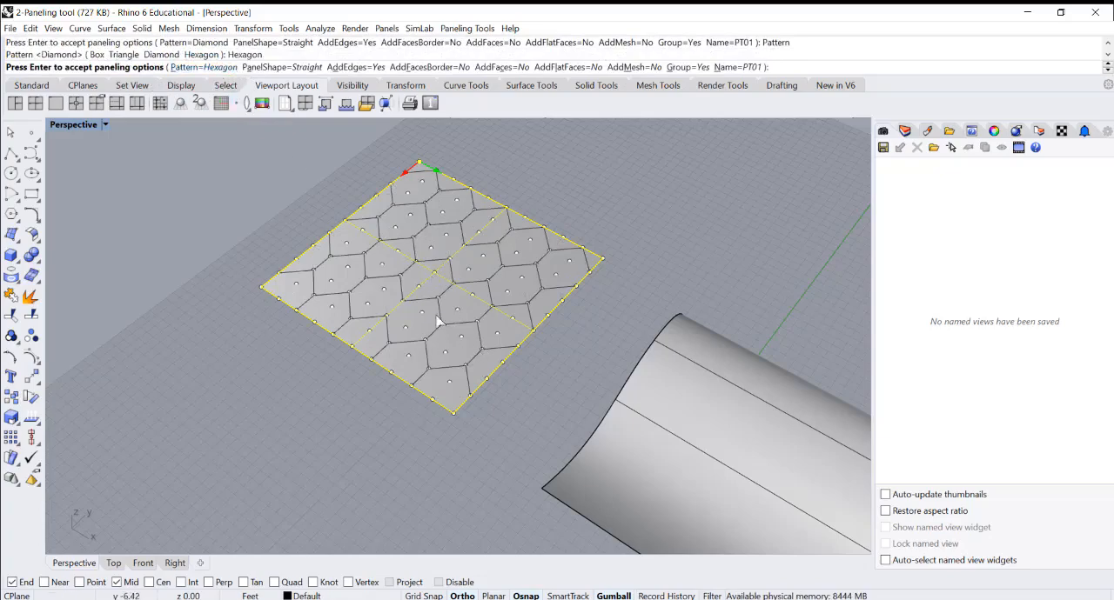
scroll(458, 256, "up", 2)
scroll(479, 256, "up", 2)
scroll(464, 336, "down", 5)
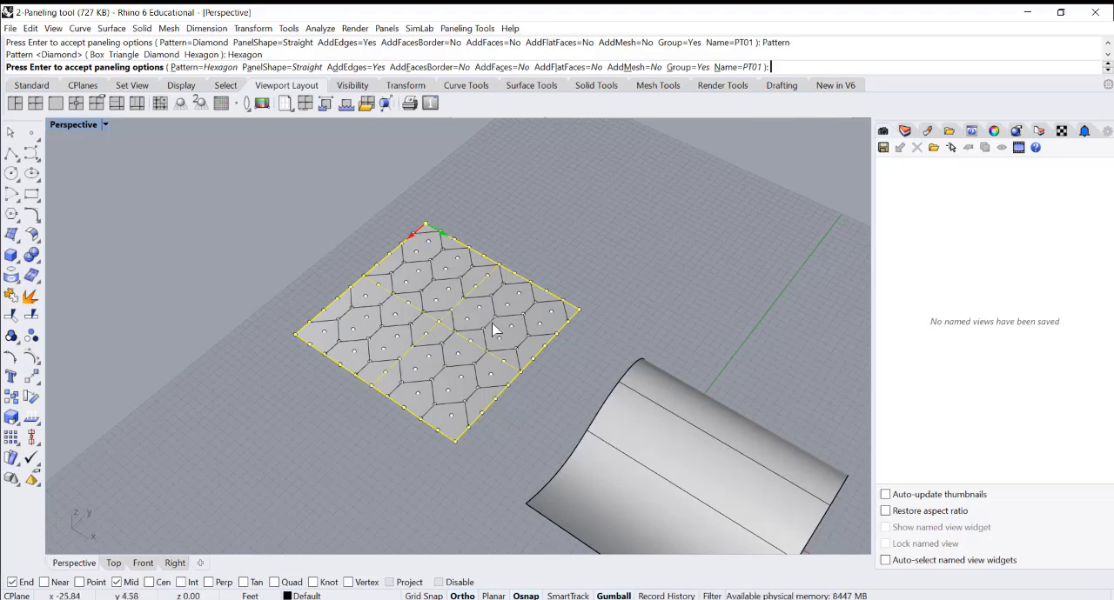
key("Return")
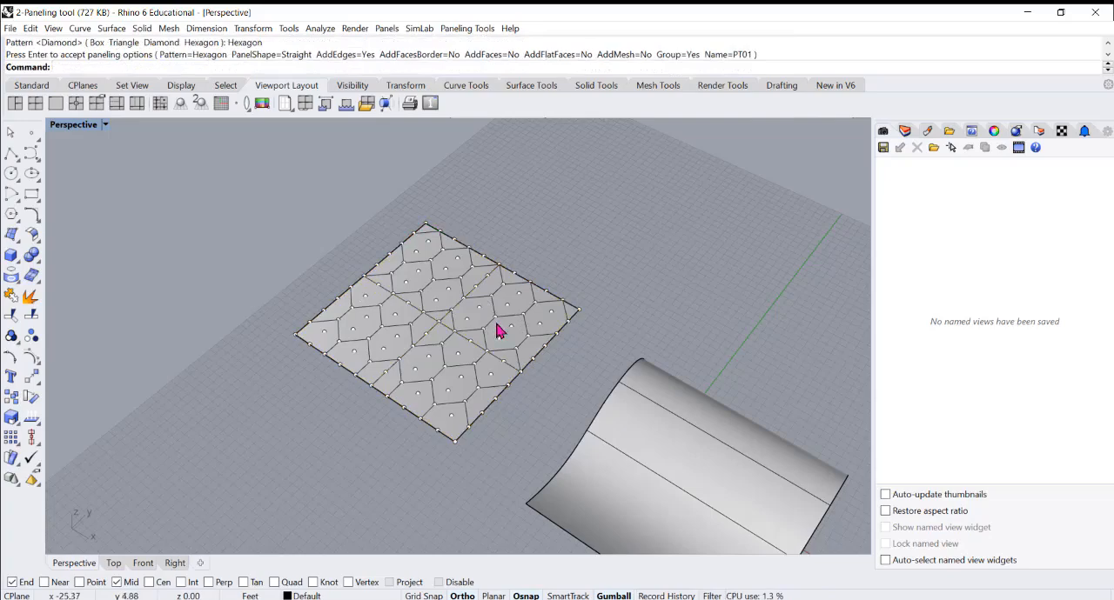
Select the group of hexagon curves, move it 50 feet along the Y axis off the square surface, and deselect it
left_click(492, 332)
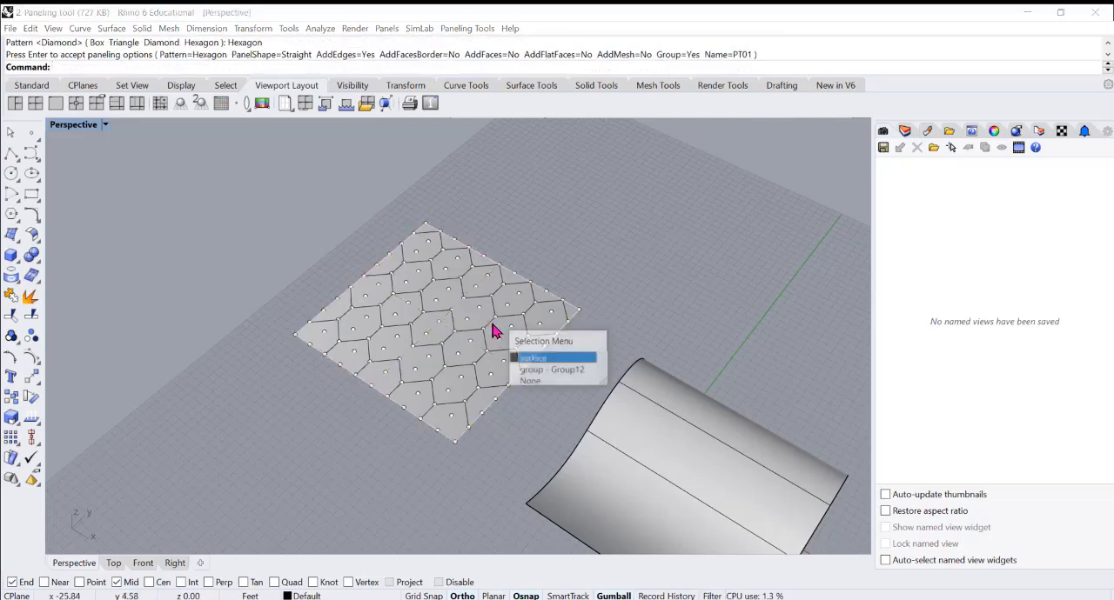
left_click(534, 370)
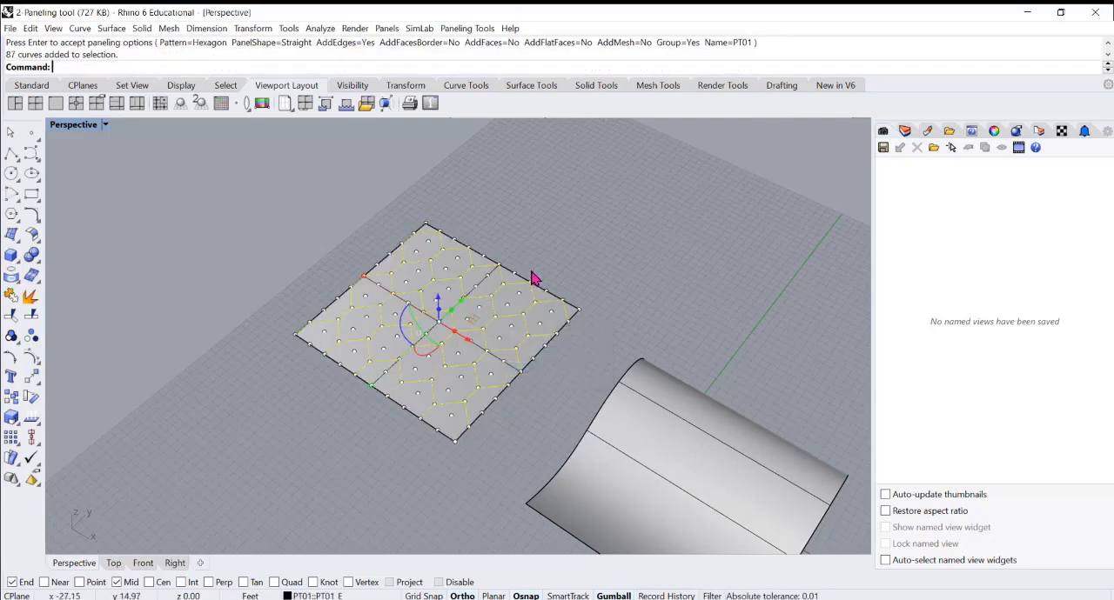
left_click(461, 307)
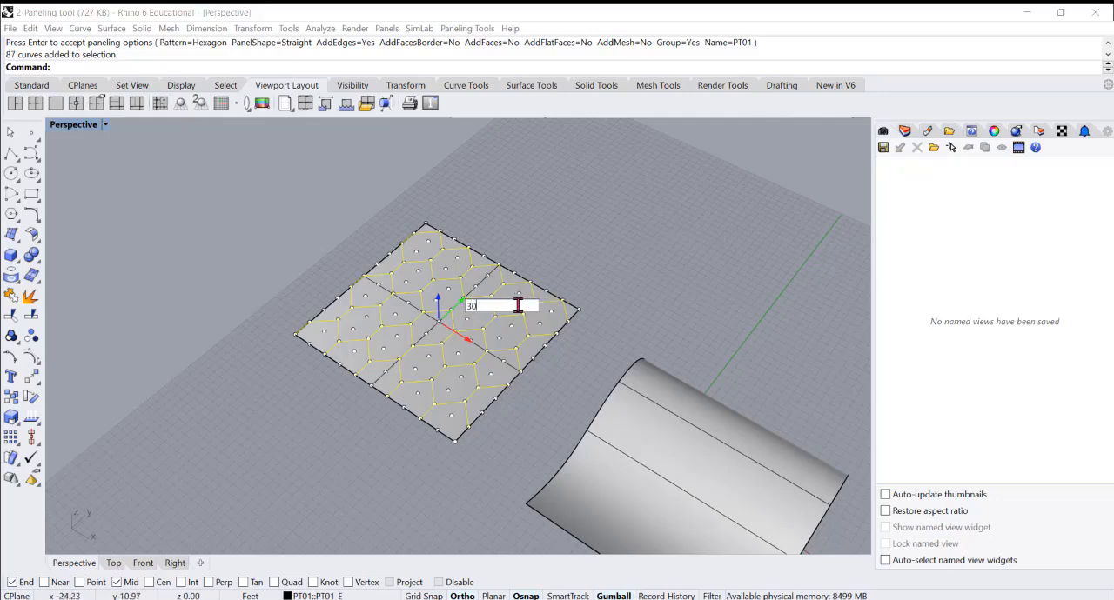
left_click_drag(507, 306, 445, 308)
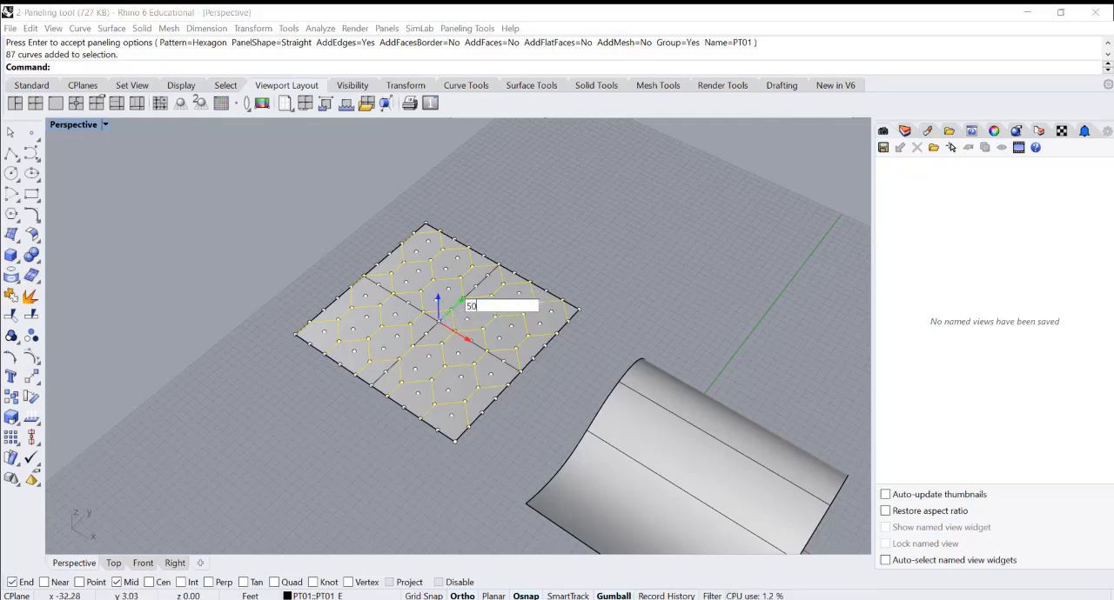
type("50")
key("Return")
scroll(497, 323, "down", 4)
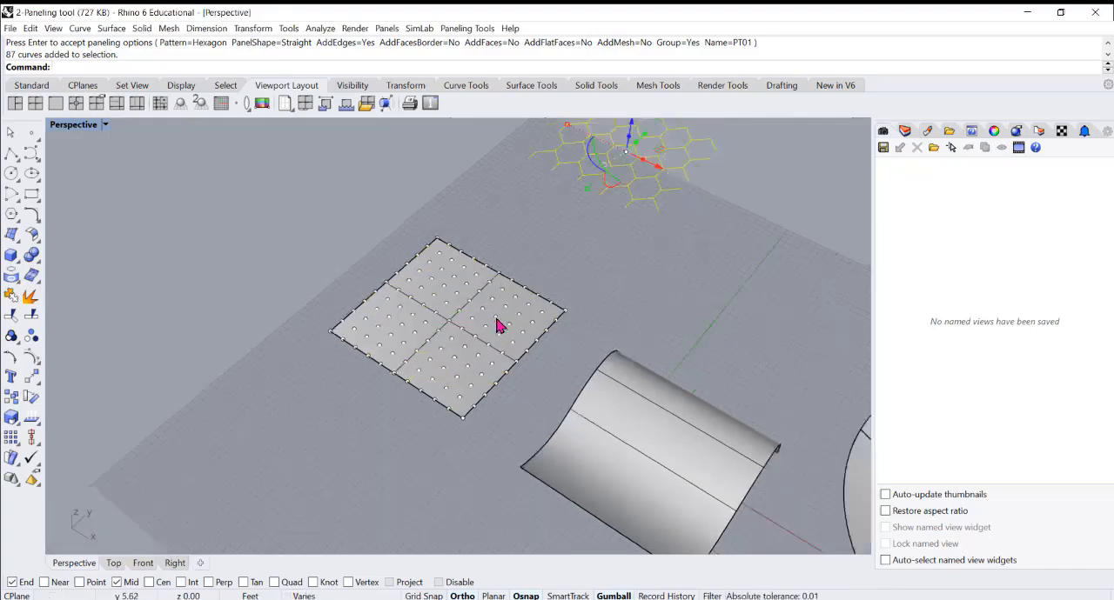
right_click_drag(645, 163, 500, 362, "shift")
key("Escape")
Pipe the moved group of hexagon curves with a diameter of 3"
scroll(539, 279, "up", 5)
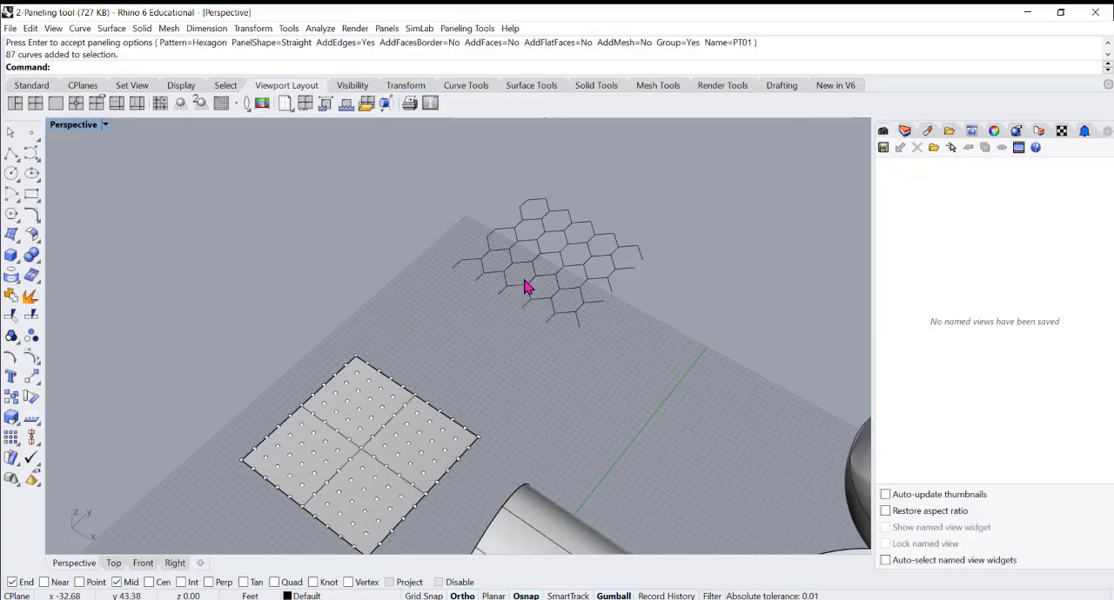
left_click(553, 275)
mouse_move(525, 315)
right_mouse_down()
mouse_move(543, 284)
mouse_move(512, 299)
right_mouse_up()
right_click_drag(461, 355, 615, 342)
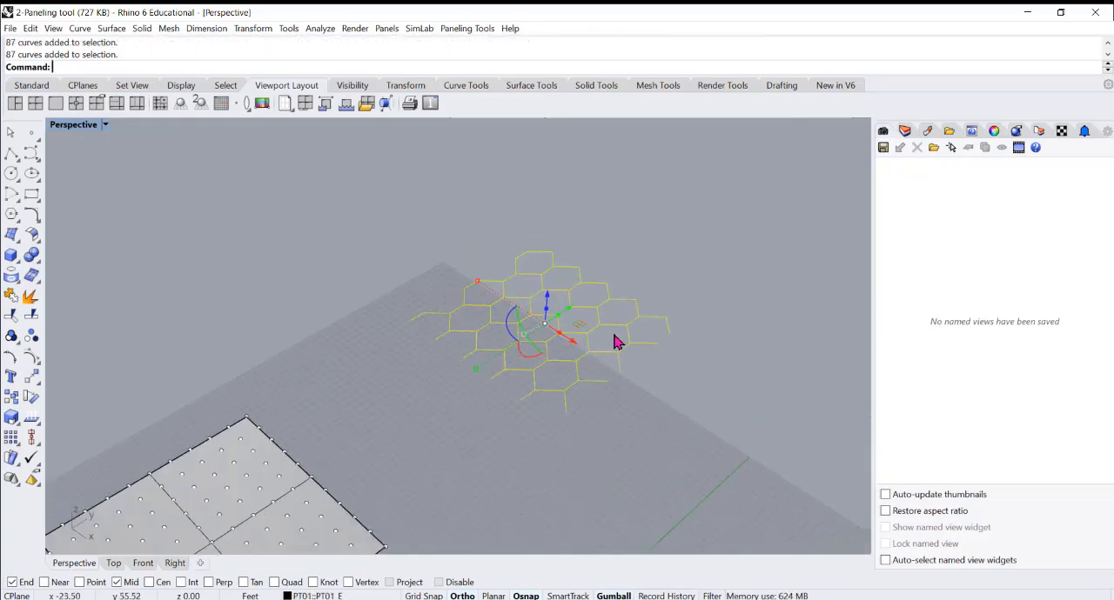
type("pe")
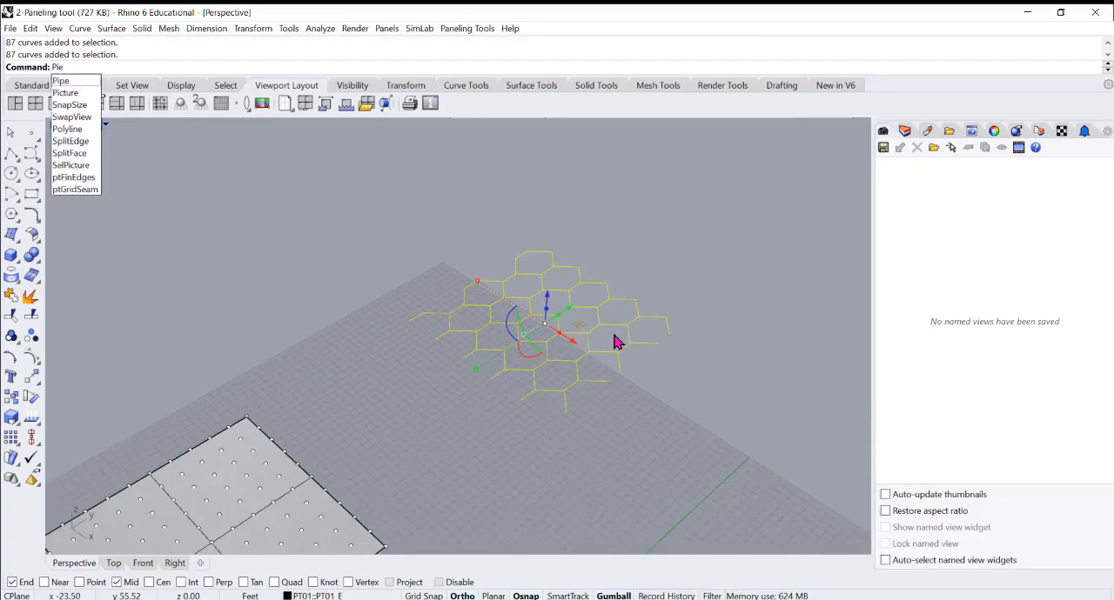
key("Return")
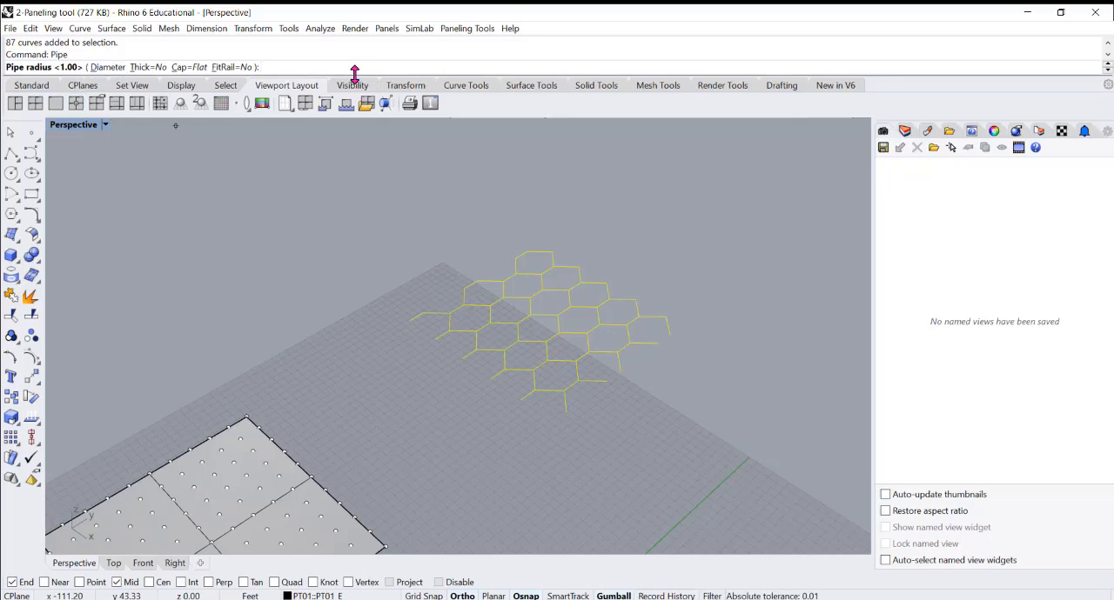
type("3")
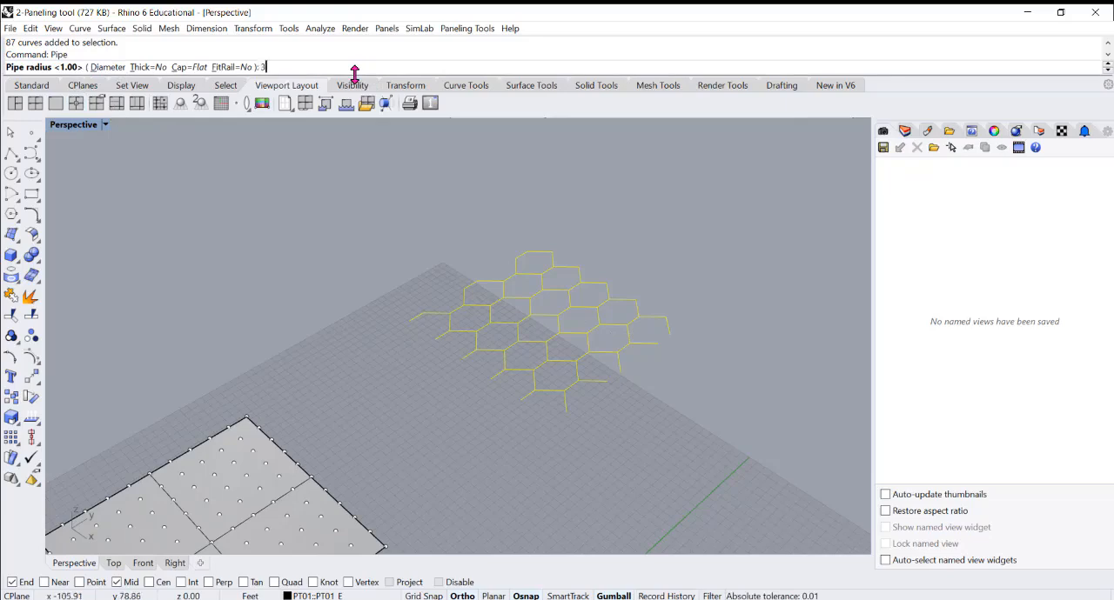
left_click(98, 68)
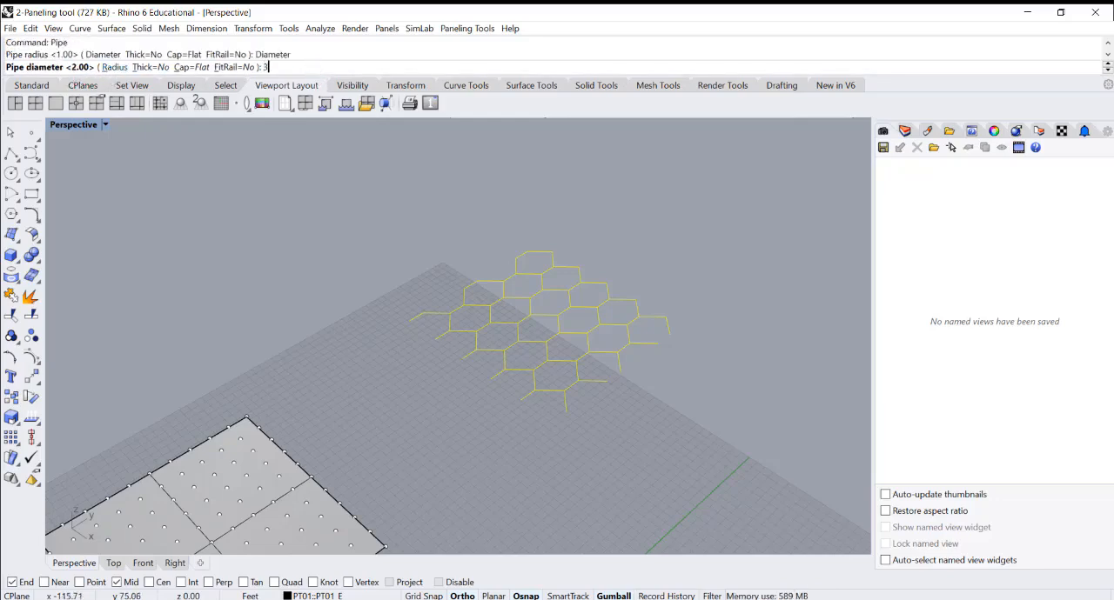
key("Return")
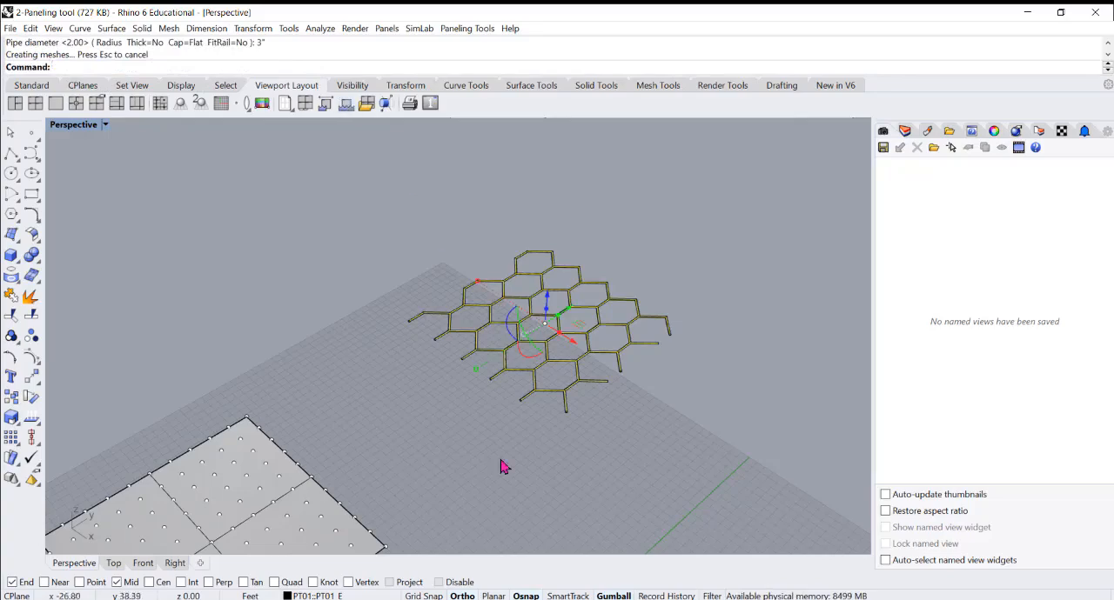
Examine the joints of the piped hexagon frame up close and select single pipe segments to check whether they are separate
scroll(590, 397, "up", 10)
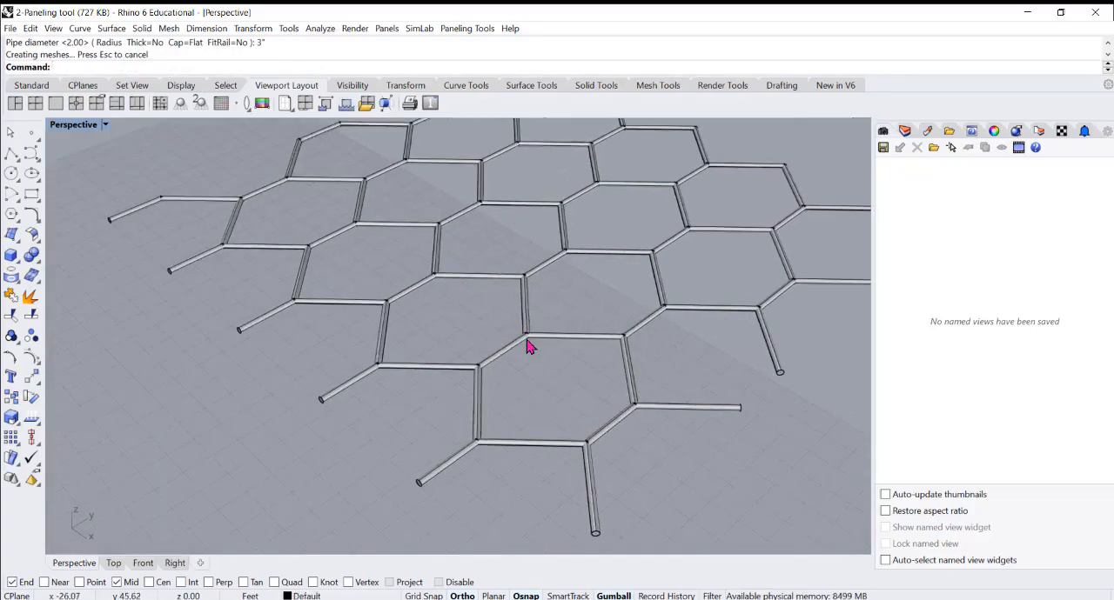
left_click(526, 345)
left_click(550, 339)
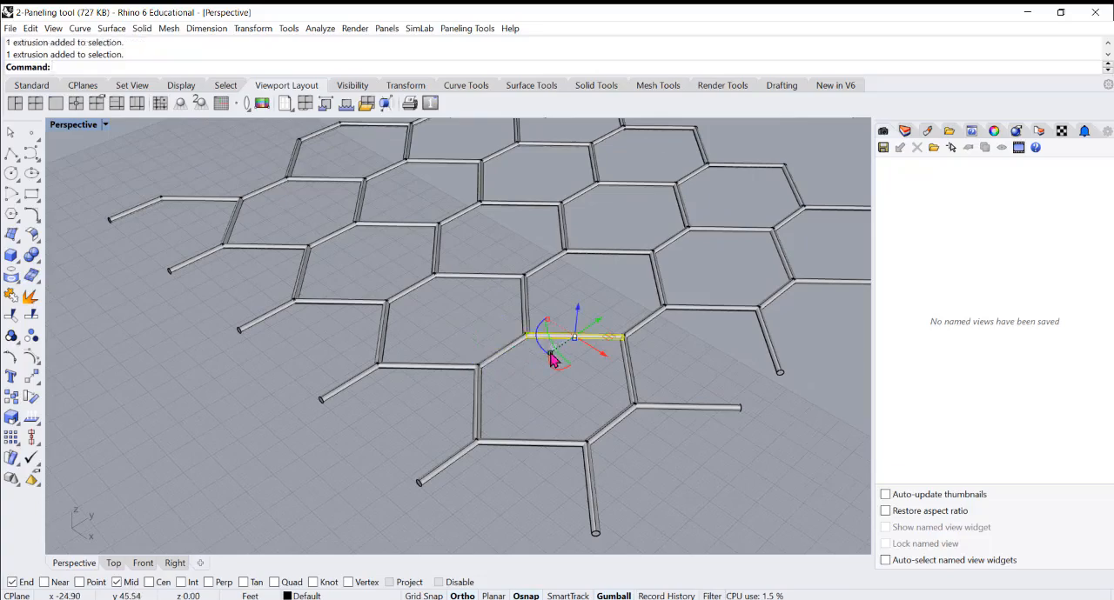
left_click(532, 396)
scroll(478, 373, "up", 2)
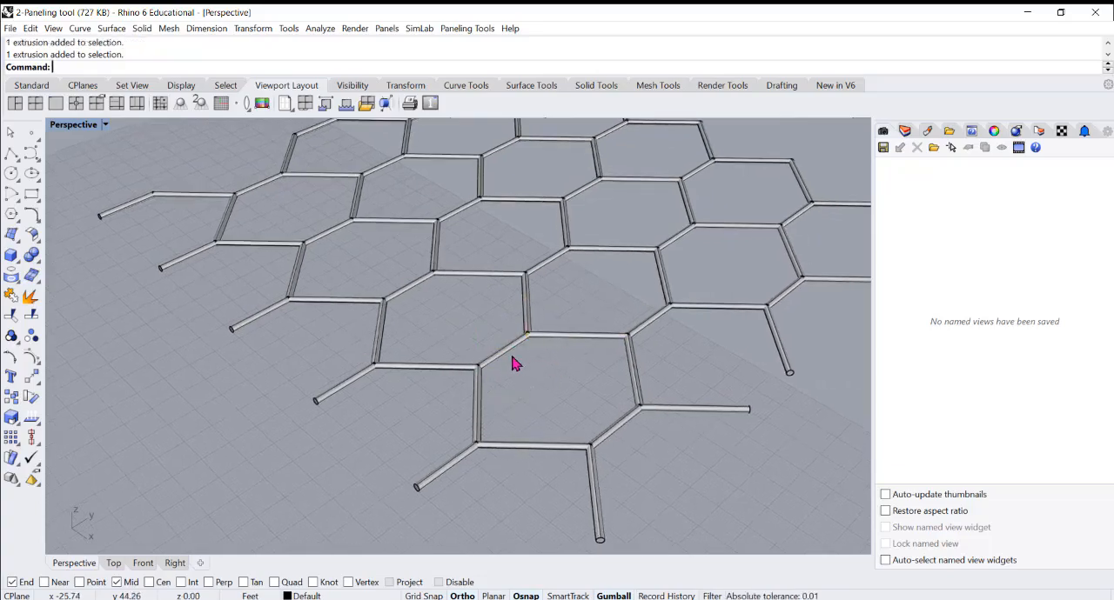
left_click(557, 340)
left_click(526, 394)
scroll(525, 392, "down", 5)
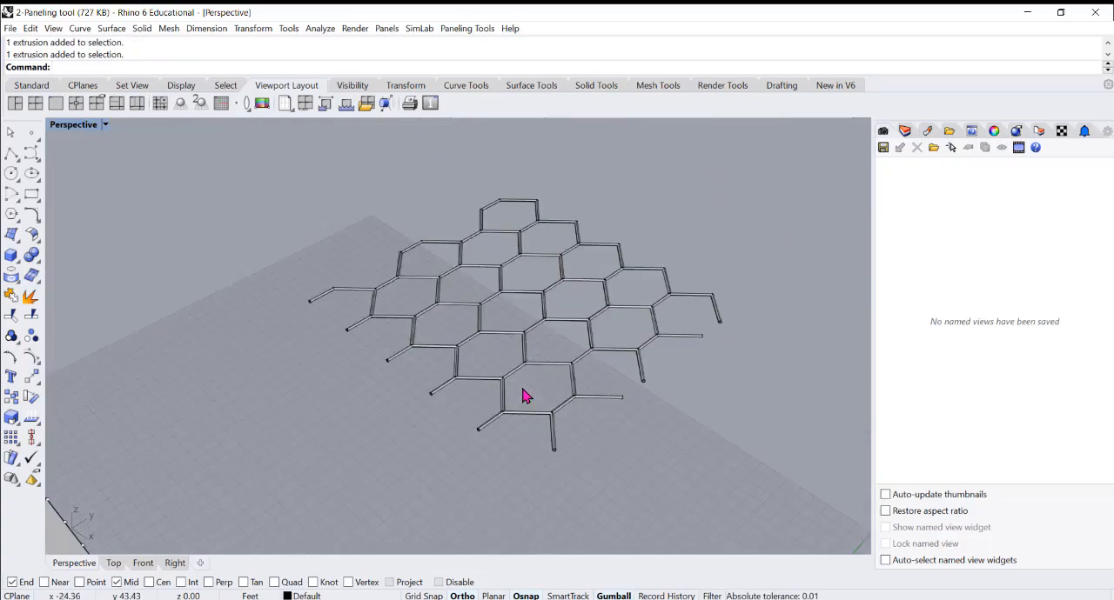
scroll(522, 362, "up", 3)
scroll(522, 362, "up", 5)
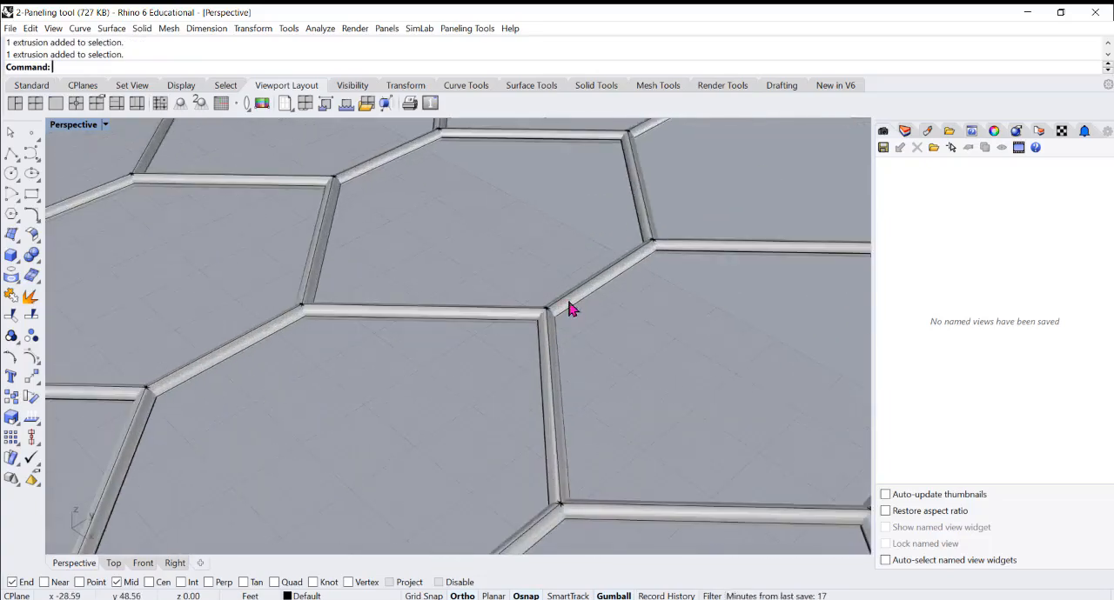
Window-select the whole piped hexagon frame and group its curves and pipes
left_click(570, 309)
left_click(632, 348)
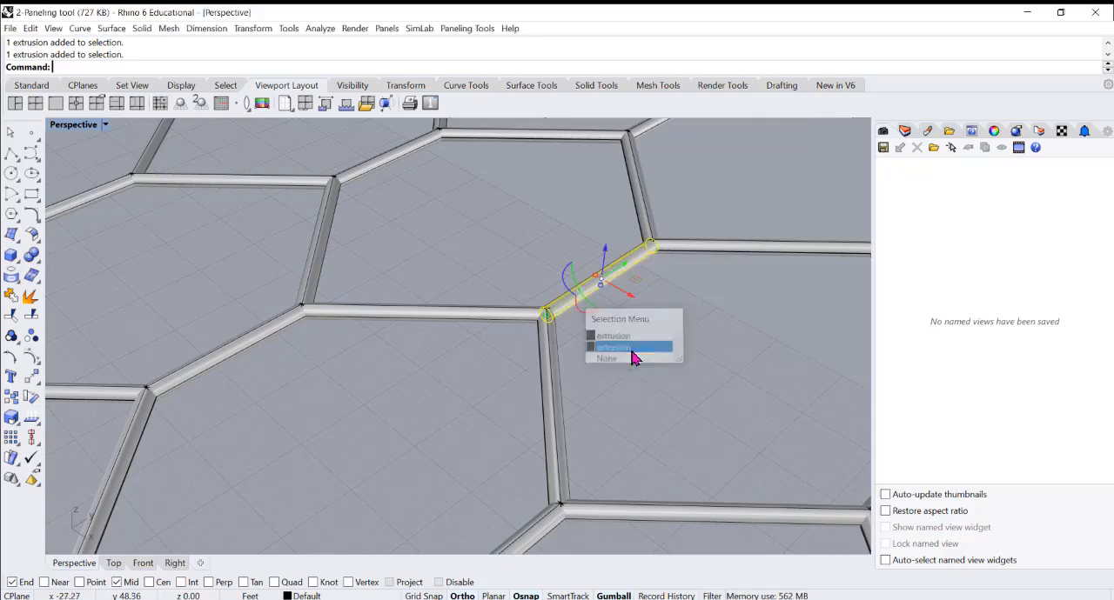
scroll(507, 381, "down", 5)
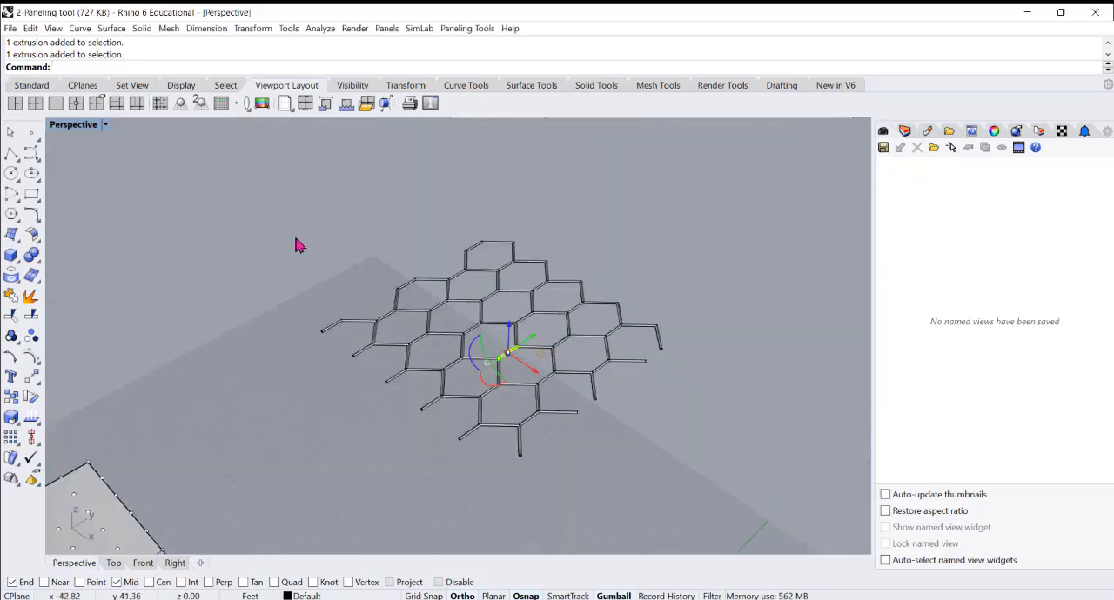
left_click_drag(277, 185, 752, 497)
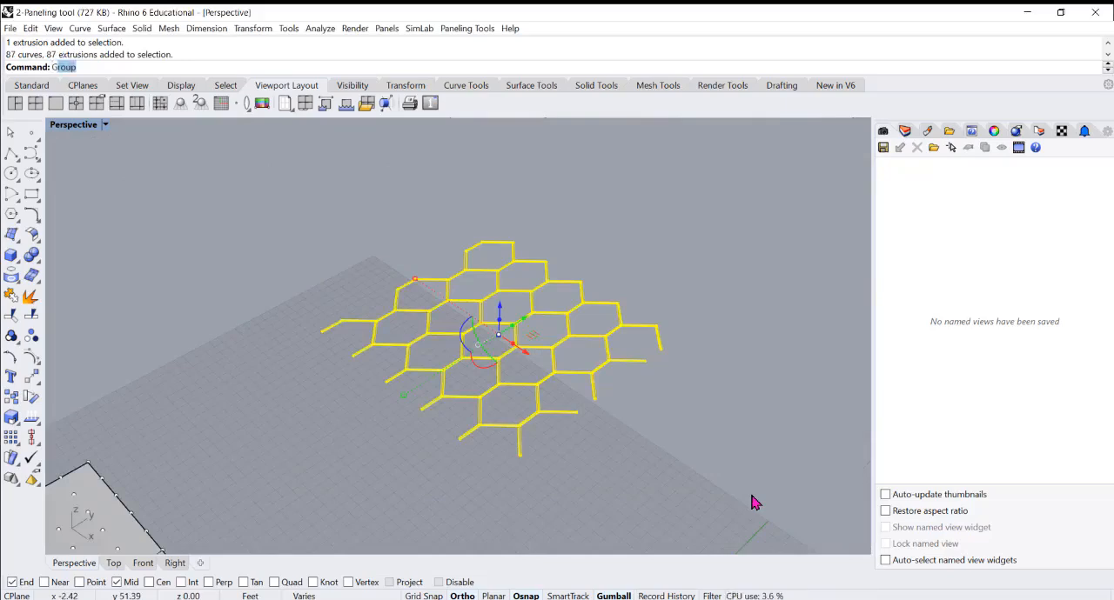
key("Return")
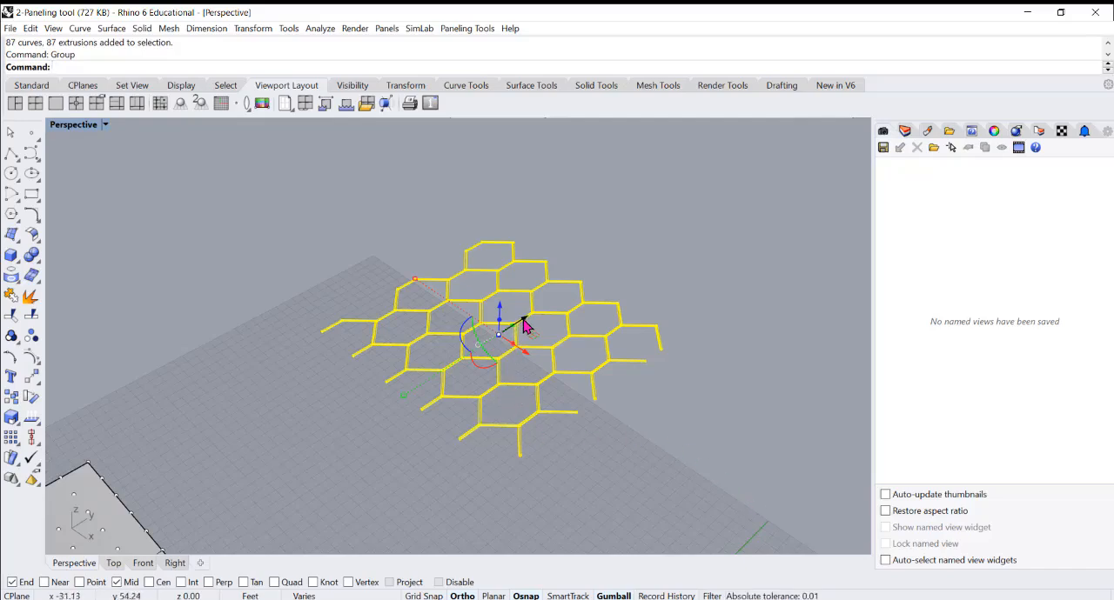
Move the grouped frame along the Y axis as a test, undo the move, and deselect it
left_click_drag(525, 326, 621, 265)
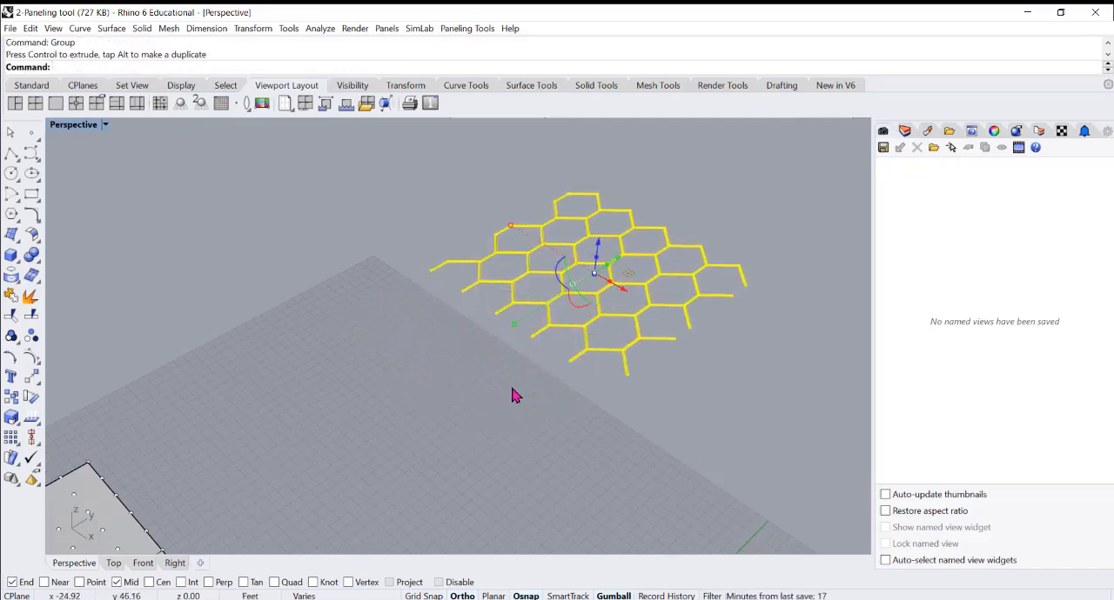
key("ctrl+z")
left_click(641, 440)
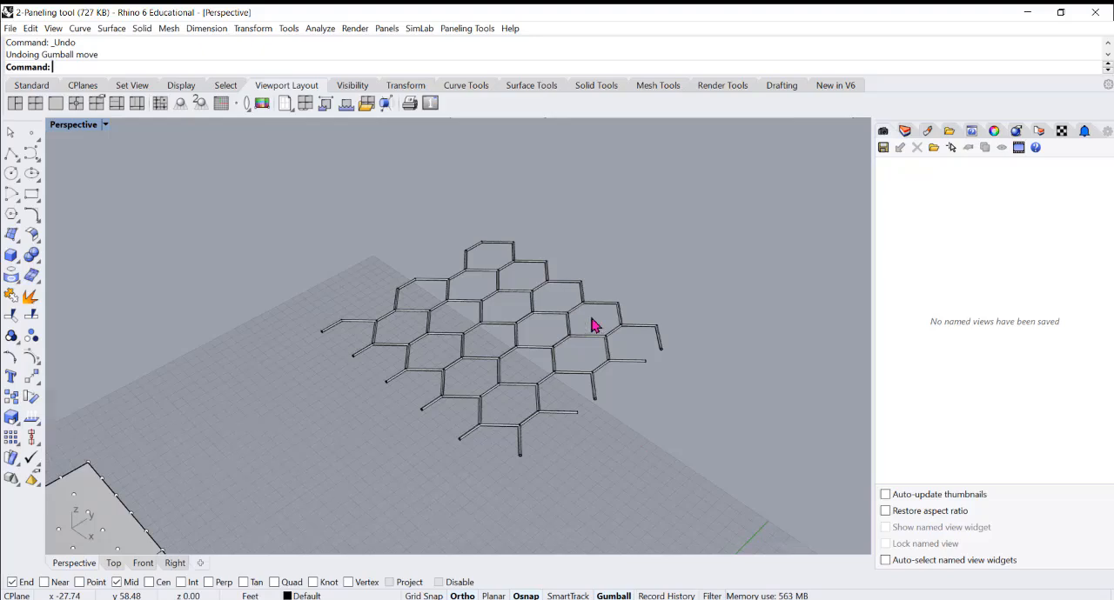
Select all parts of the frame as one group, undo the grouping, and deselect everything
scroll(501, 392, "up", 2)
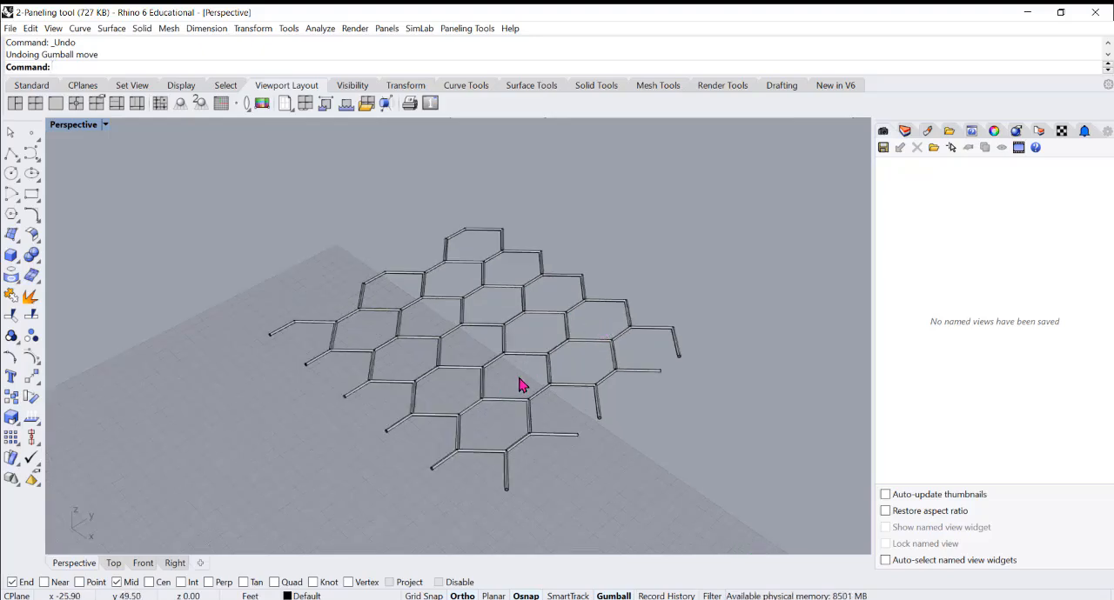
key("ctrl+a")
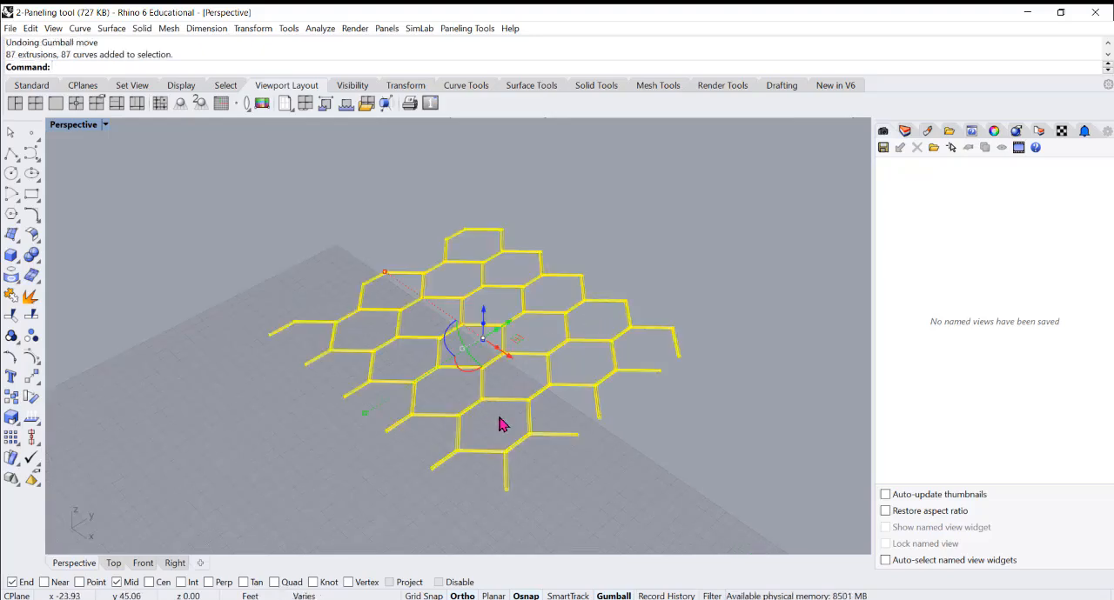
key("ctrl+z")
left_click(672, 503)
Inspect the object description of a single pipe segment with the What command and close it
scroll(535, 446, "up", 2)
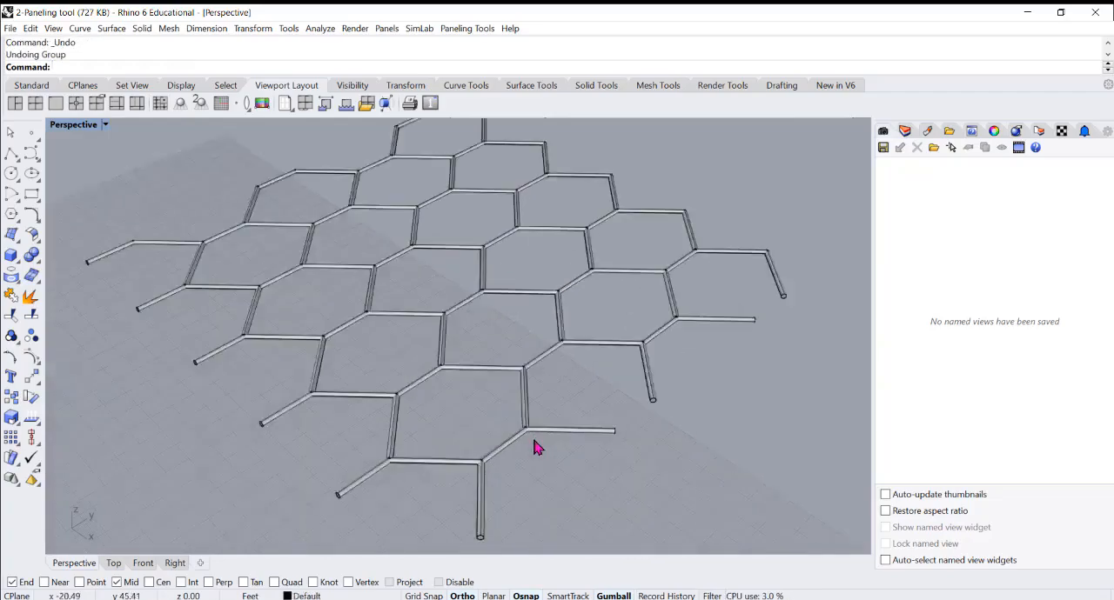
scroll(535, 446, "up", 2)
left_click(493, 454)
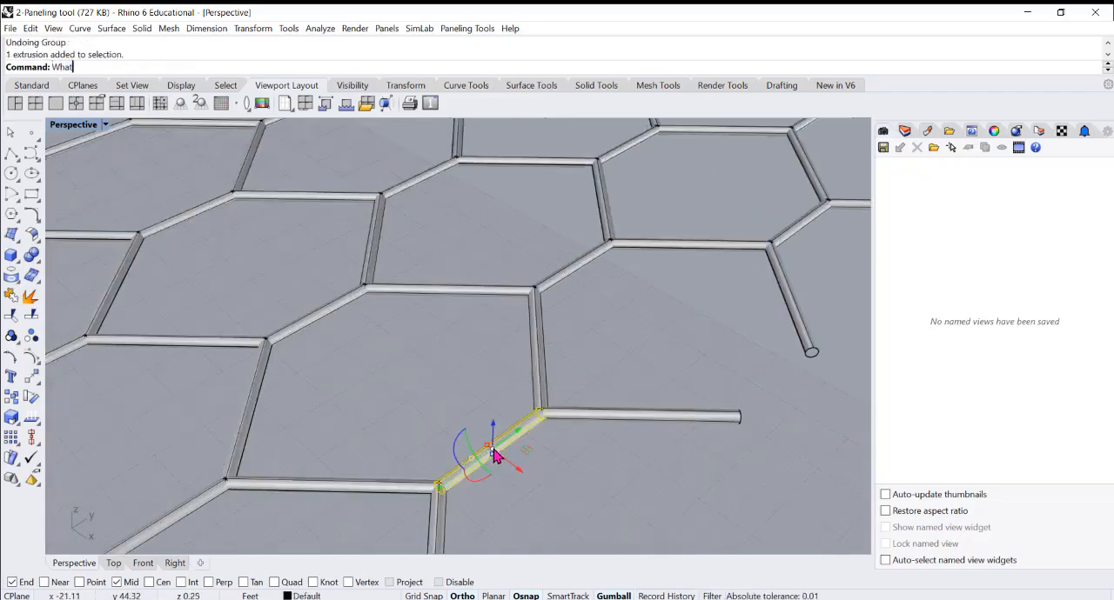
type("What")
key("Return")
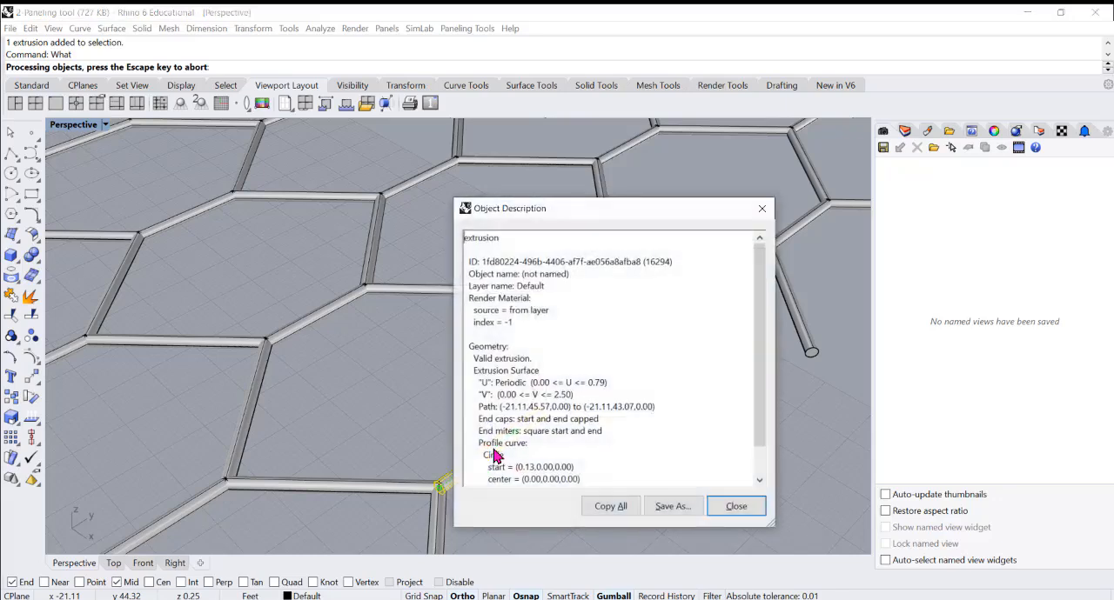
left_click(762, 209)
key("Escape")
scroll(479, 383, "down", 4)
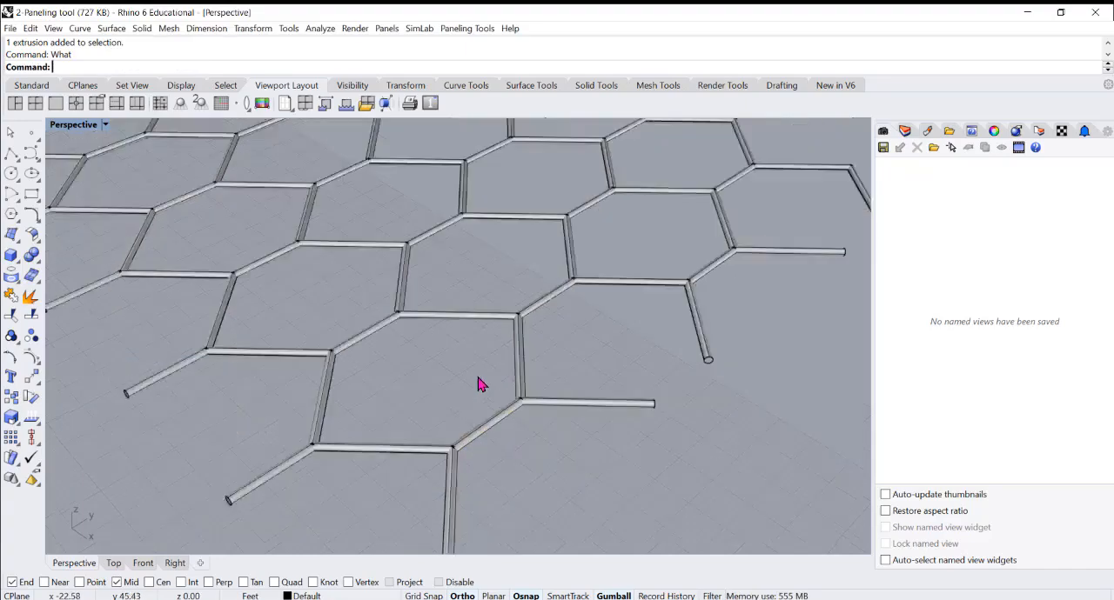
scroll(629, 387, "down", 5)
scroll(576, 332, "up", 3)
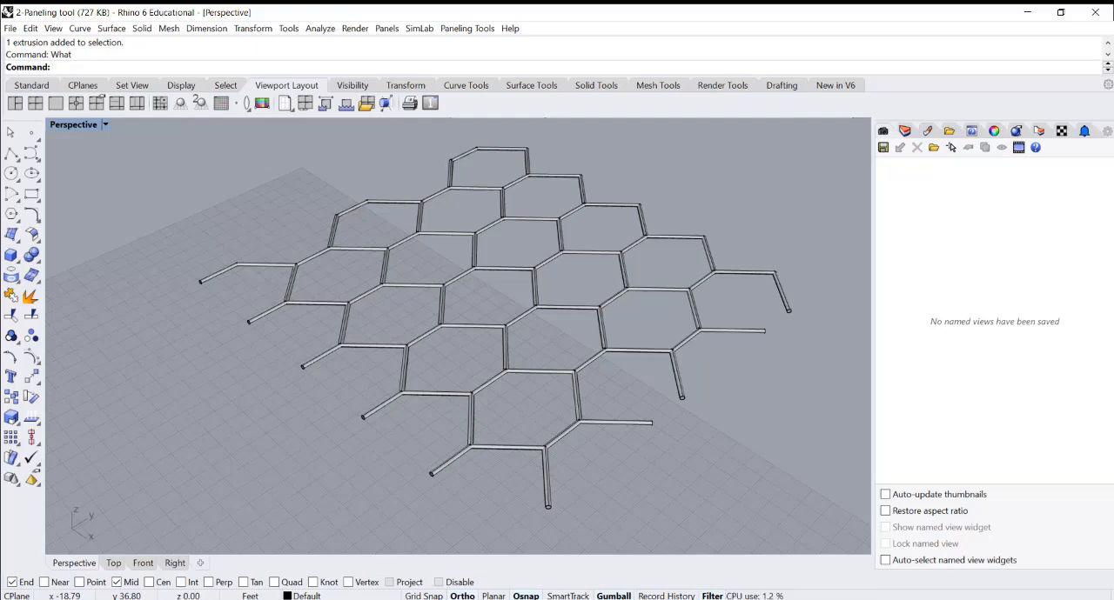
Open the Selection Filter, window-select the sample point, line and pipe with all object types enabled, and deselect them
left_click(712, 596)
left_click_drag(431, 150, 818, 211)
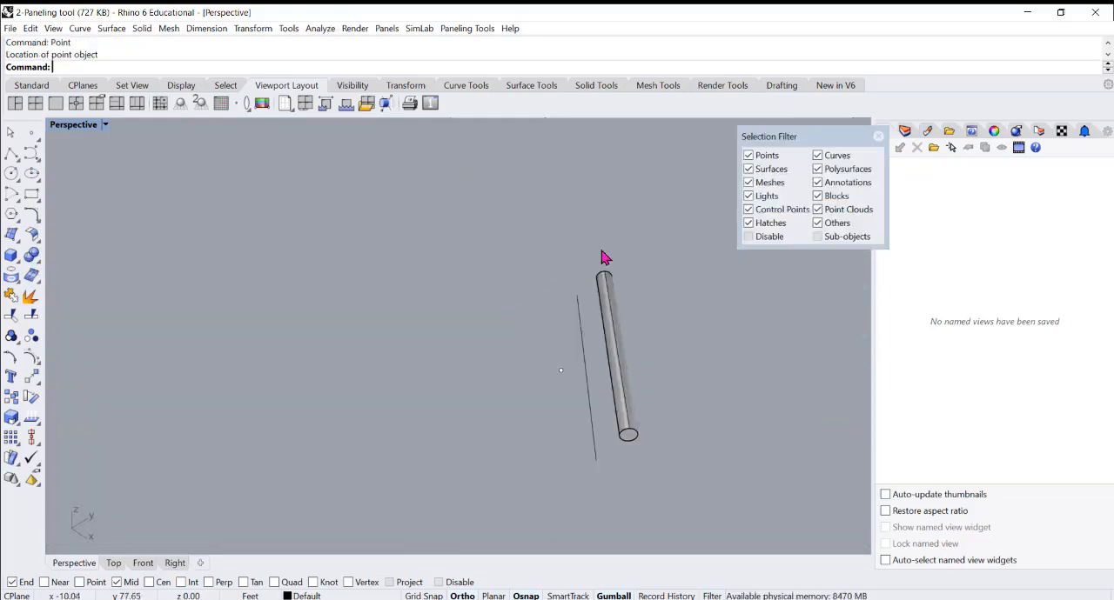
left_click_drag(627, 436, 654, 475)
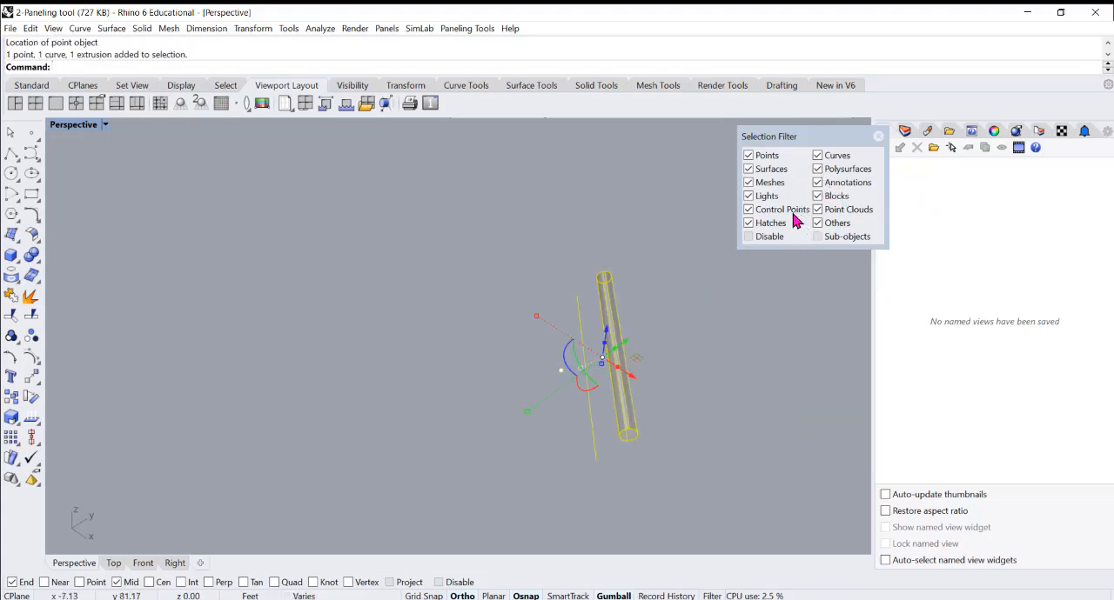
left_click(428, 419)
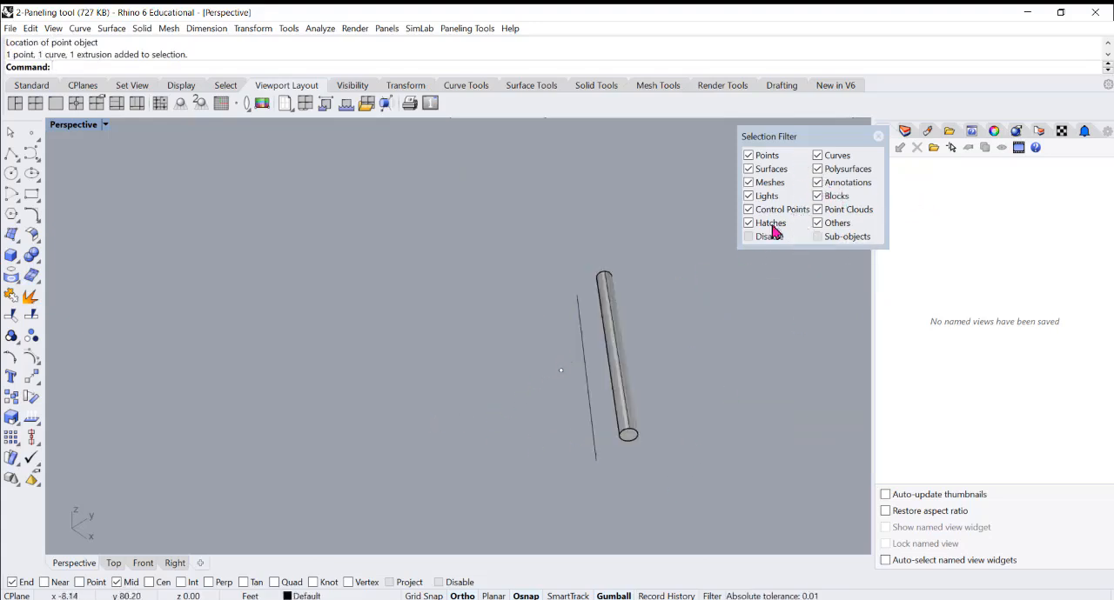
Restrict the Selection Filter to Points only, test it with selection windows around the three sample objects, and deselect
left_click(748, 157)
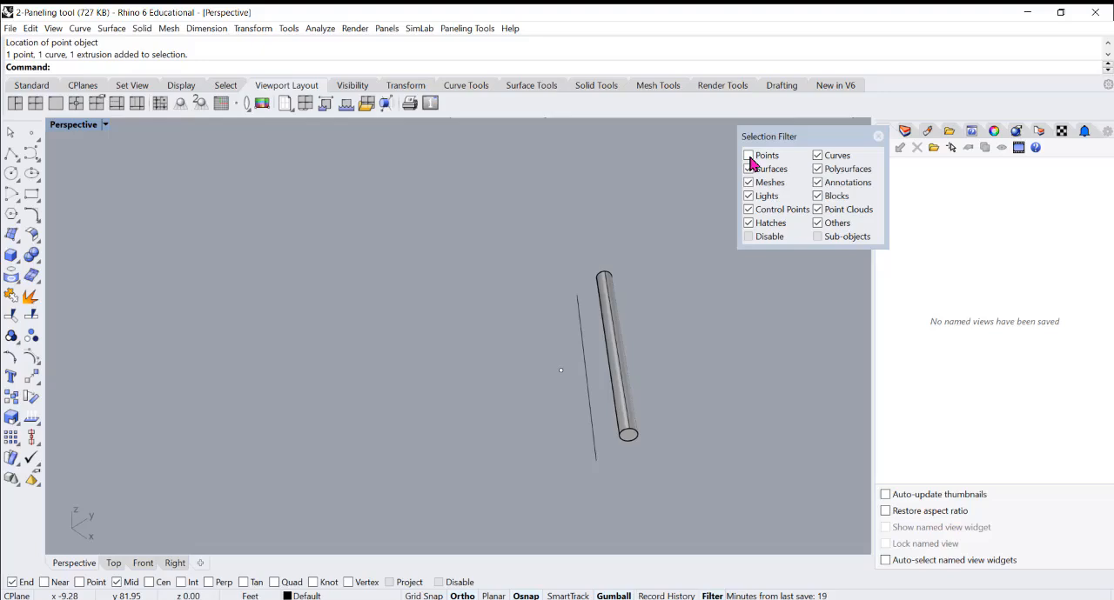
right_click(748, 156)
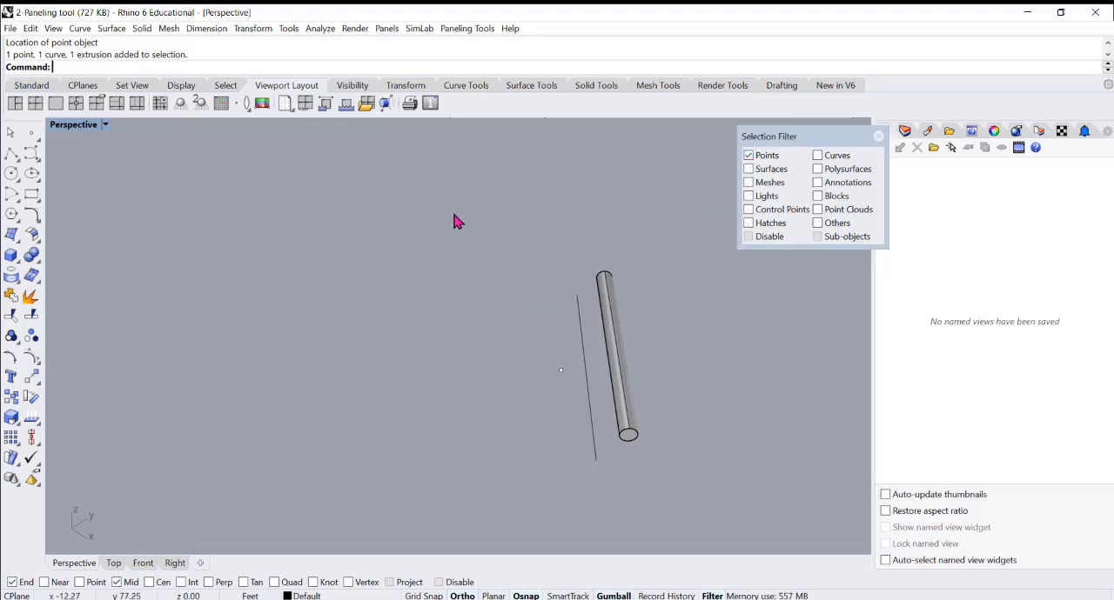
left_click_drag(433, 200, 729, 528)
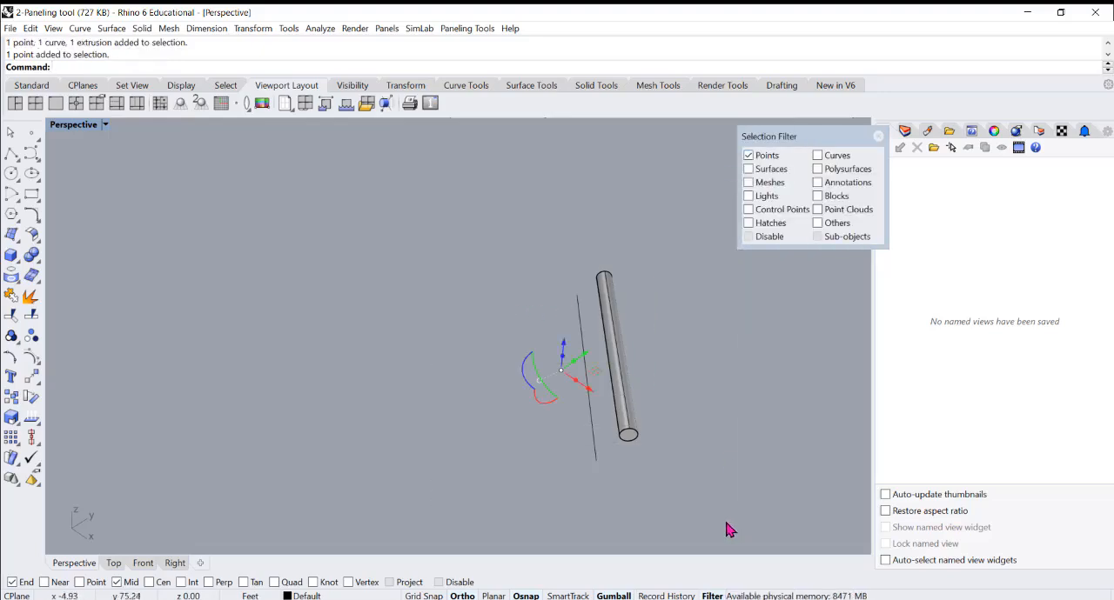
left_click_drag(709, 300, 483, 455)
left_click_drag(661, 302, 451, 464)
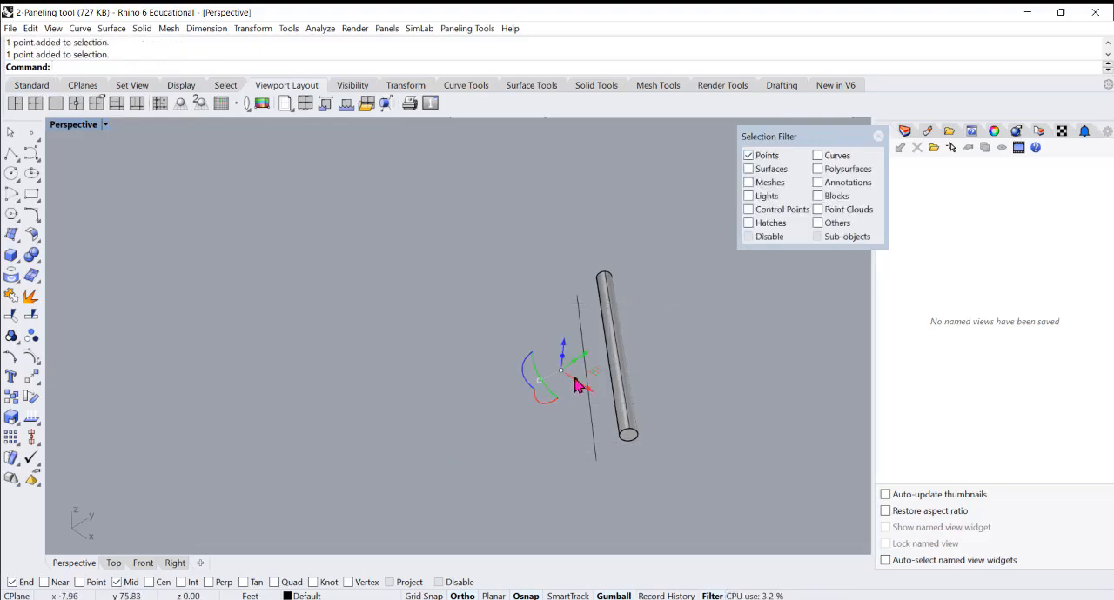
left_click(820, 397)
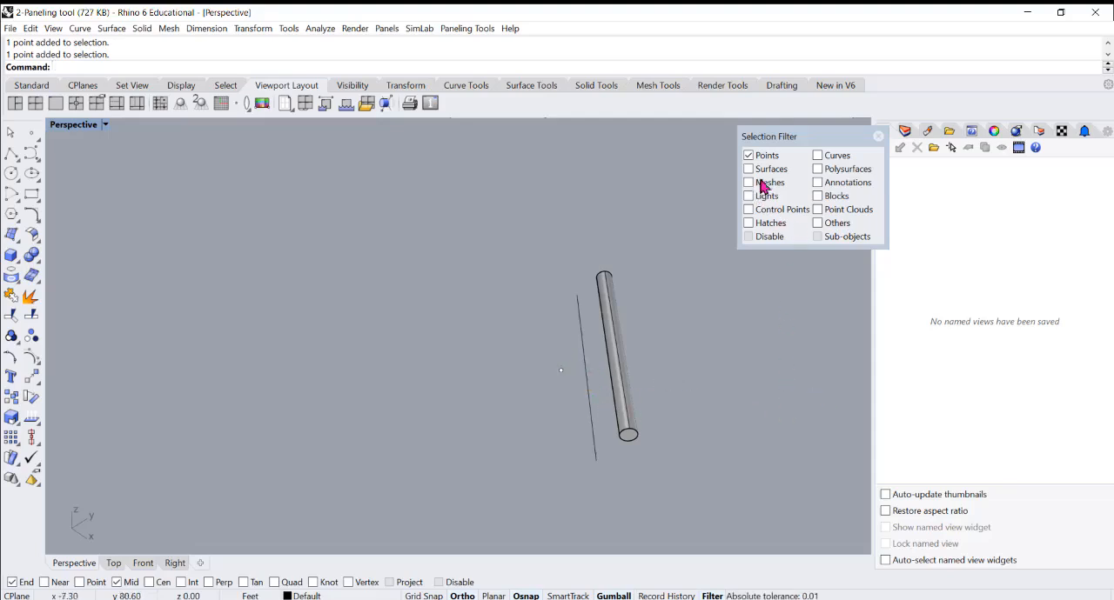
Add Curves to the Points selection filter, test it with selection windows around the sample objects, and deselect
left_click(819, 157)
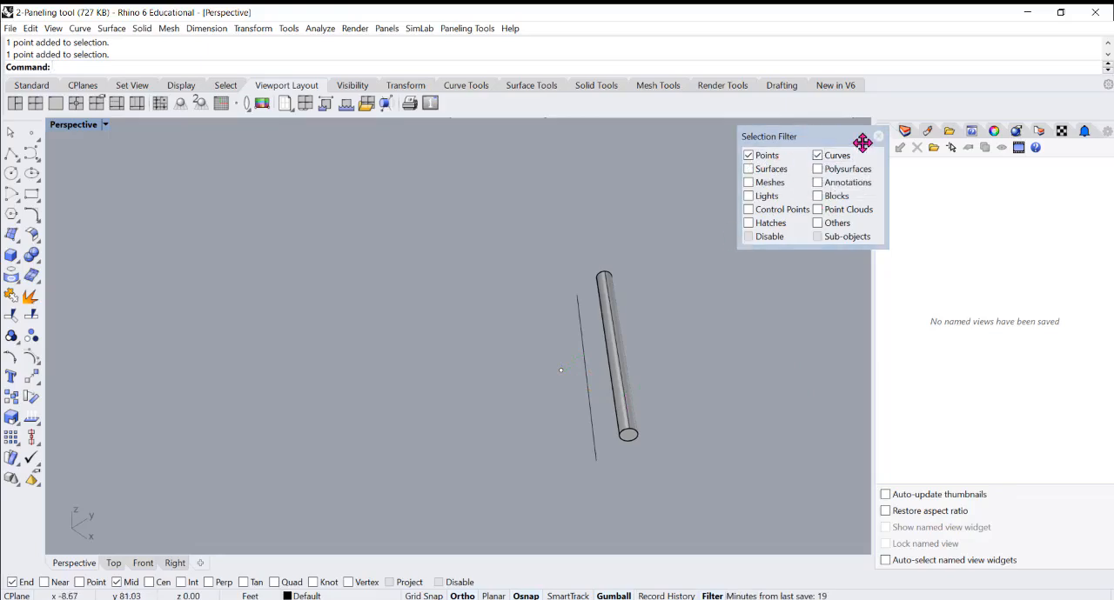
left_click_drag(700, 241, 383, 496)
left_click_drag(449, 224, 738, 547)
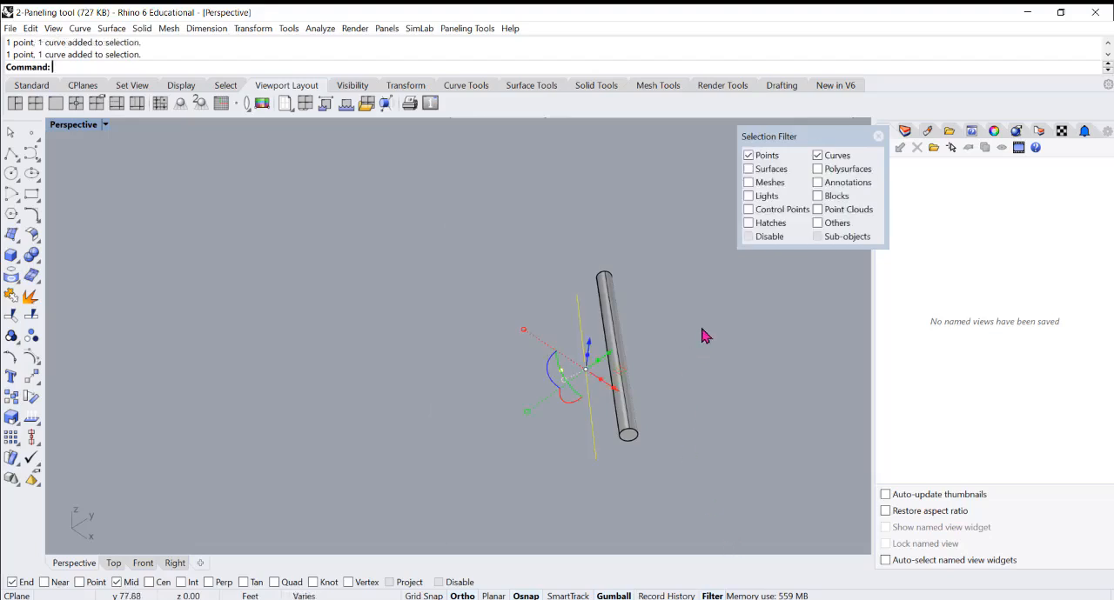
left_click_drag(476, 217, 711, 504)
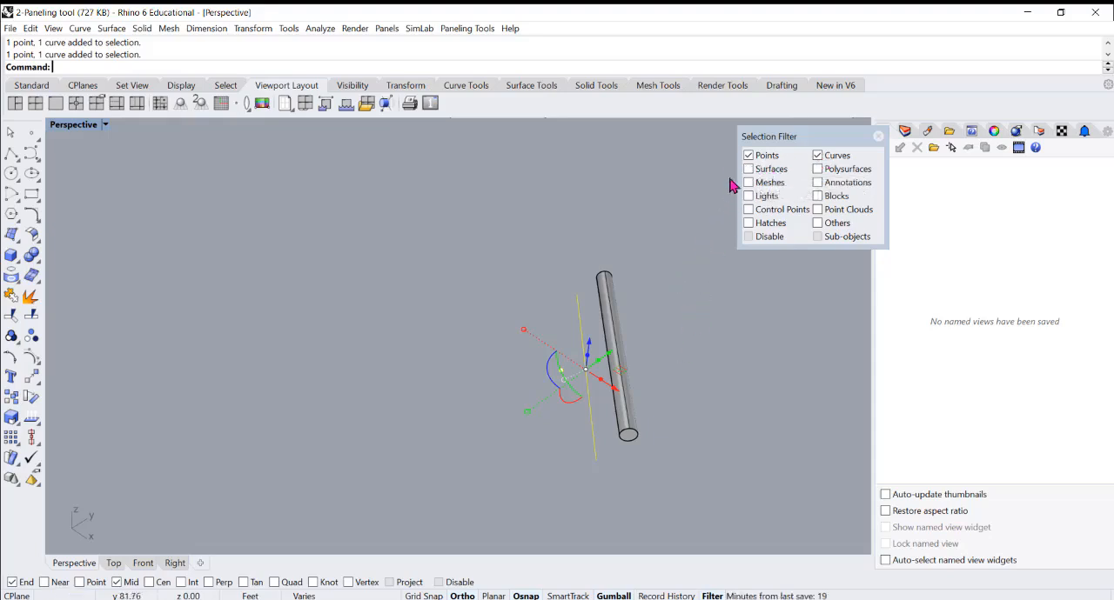
left_click(659, 238)
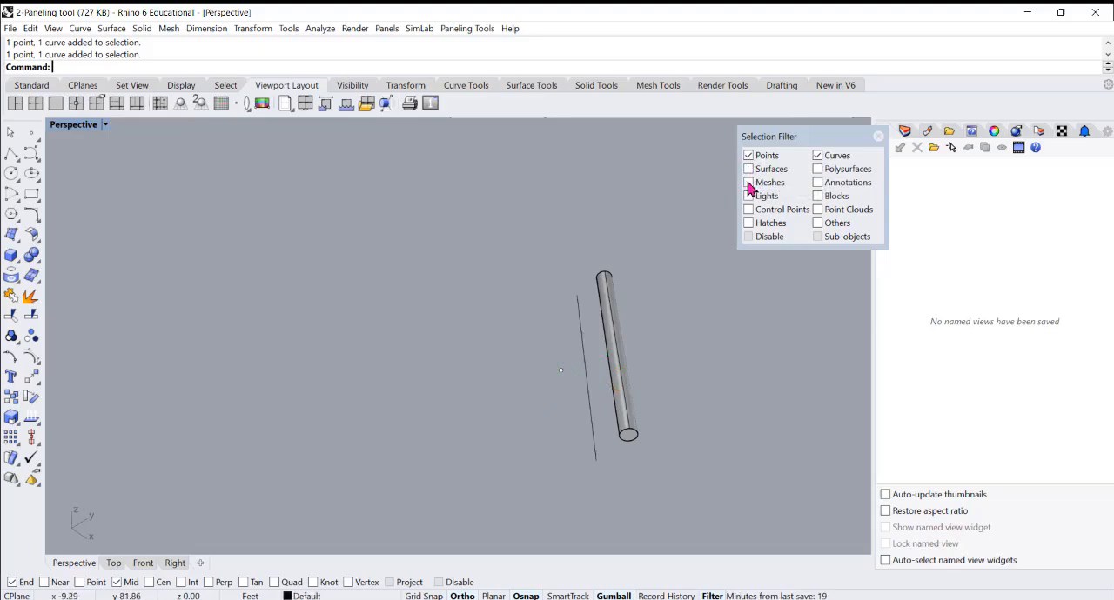
Restrict the Selection Filter to Surfaces and Polysurfaces and test it with selection windows around the sample objects
right_click(748, 169)
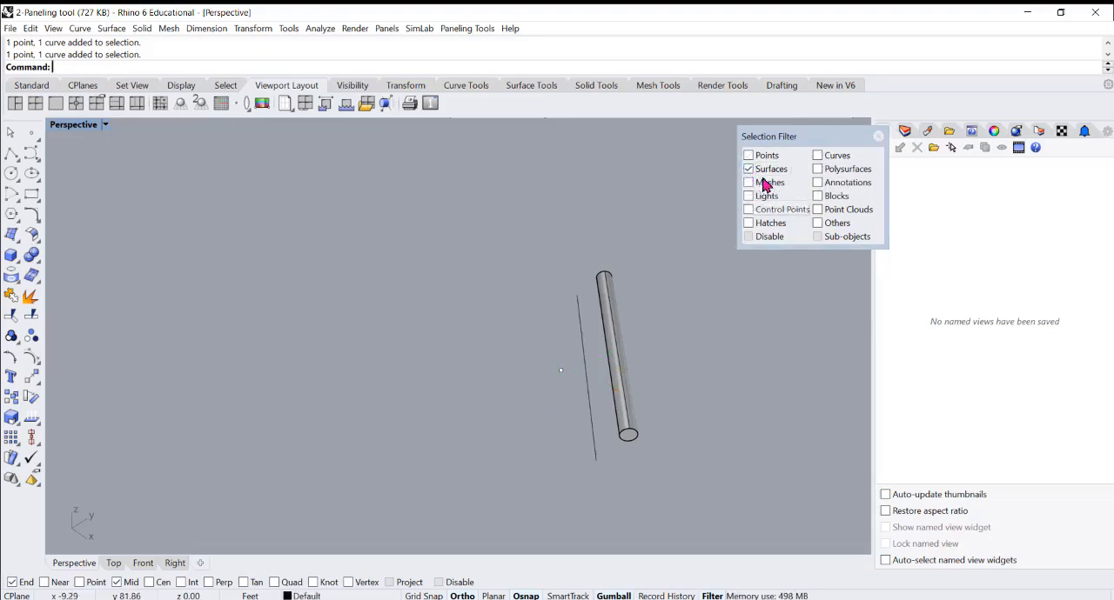
left_click(819, 170)
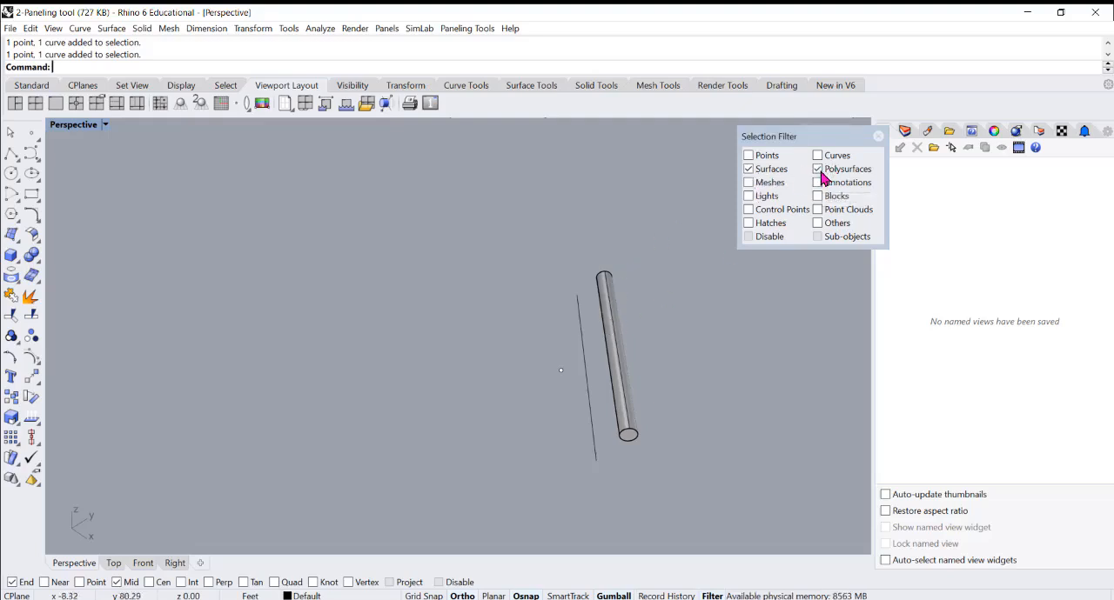
left_click_drag(681, 225, 292, 510)
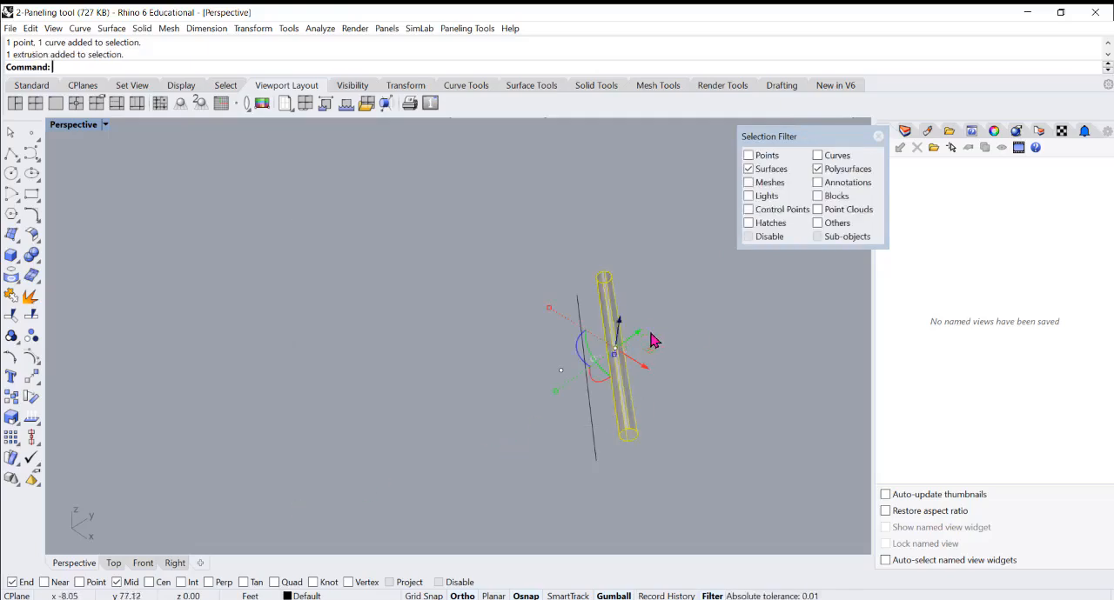
left_click(696, 384)
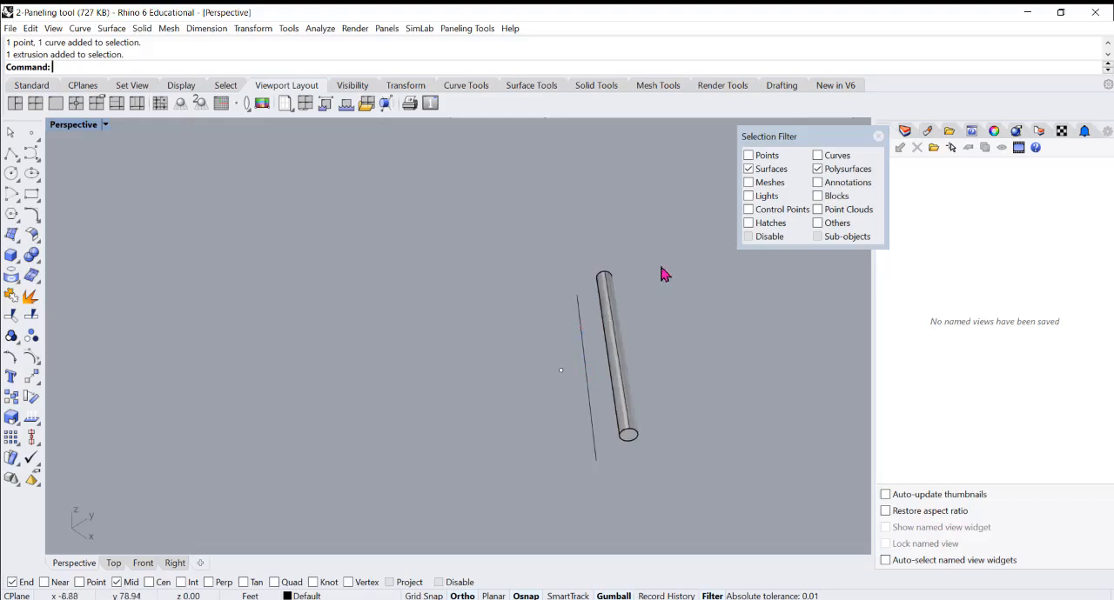
left_click_drag(661, 271, 478, 473)
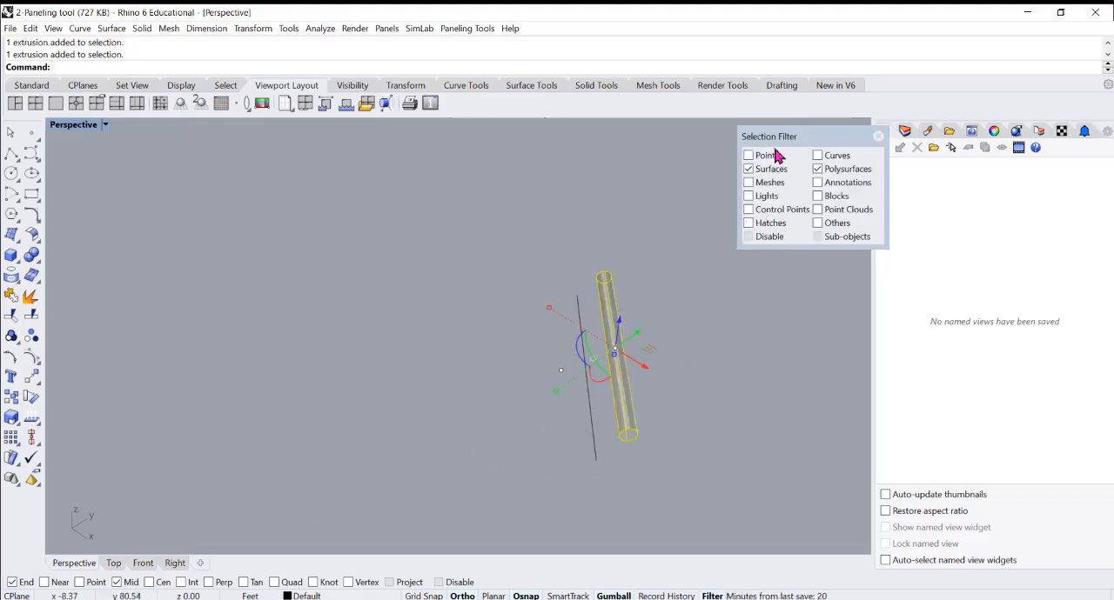
left_click(698, 242)
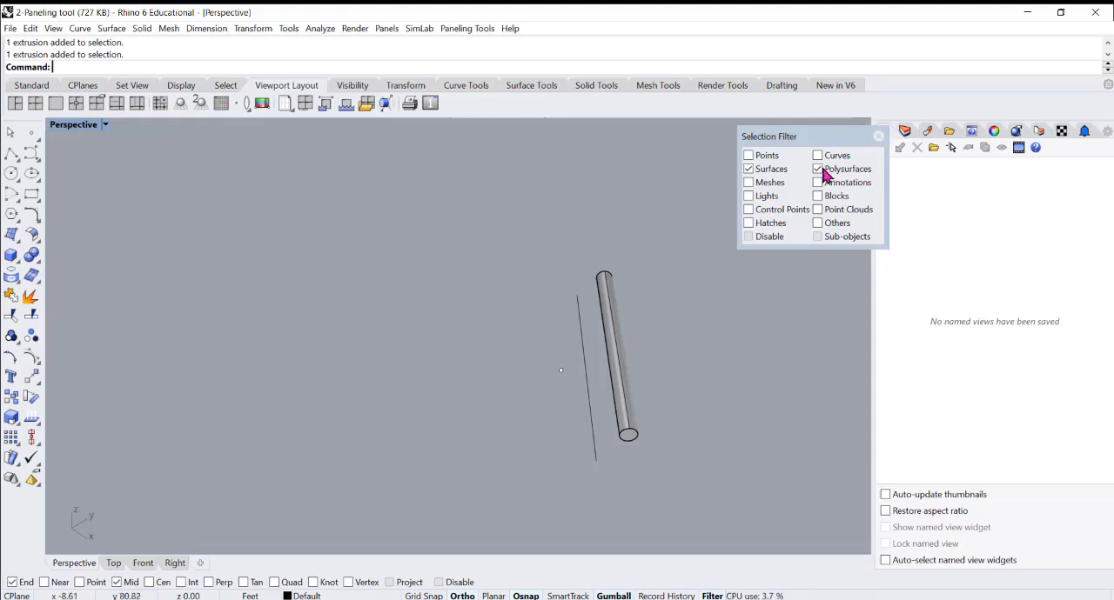
left_click_drag(661, 267, 435, 519)
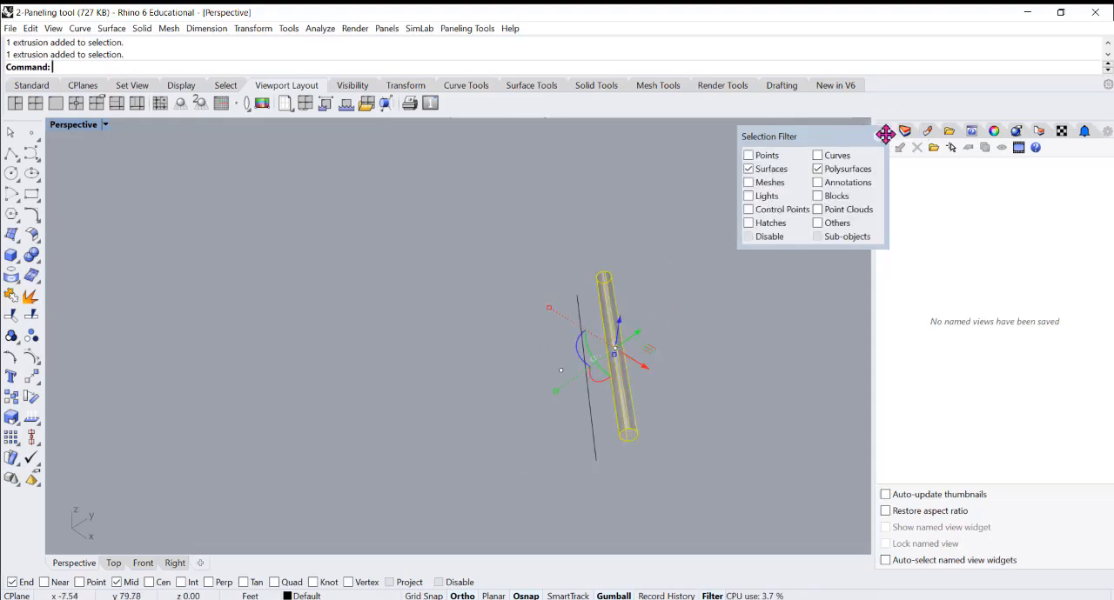
Close the Selection Filter and window-select the sample point, line and pipe together
left_click(878, 136)
left_click(729, 367)
scroll(609, 348, "down", 1)
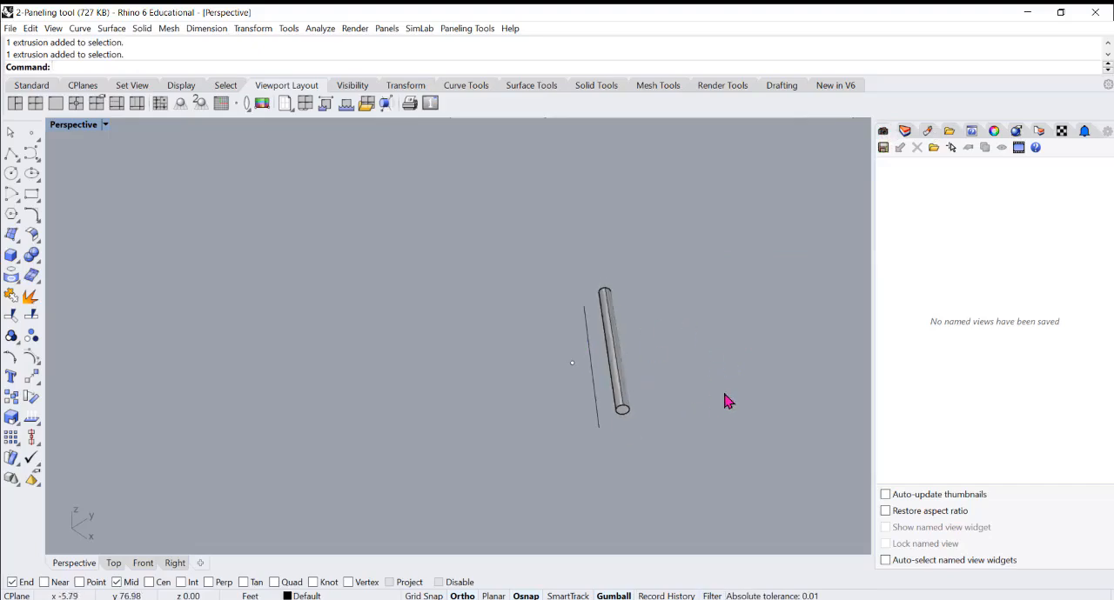
scroll(649, 330, "down", 2)
left_click_drag(707, 302, 484, 469)
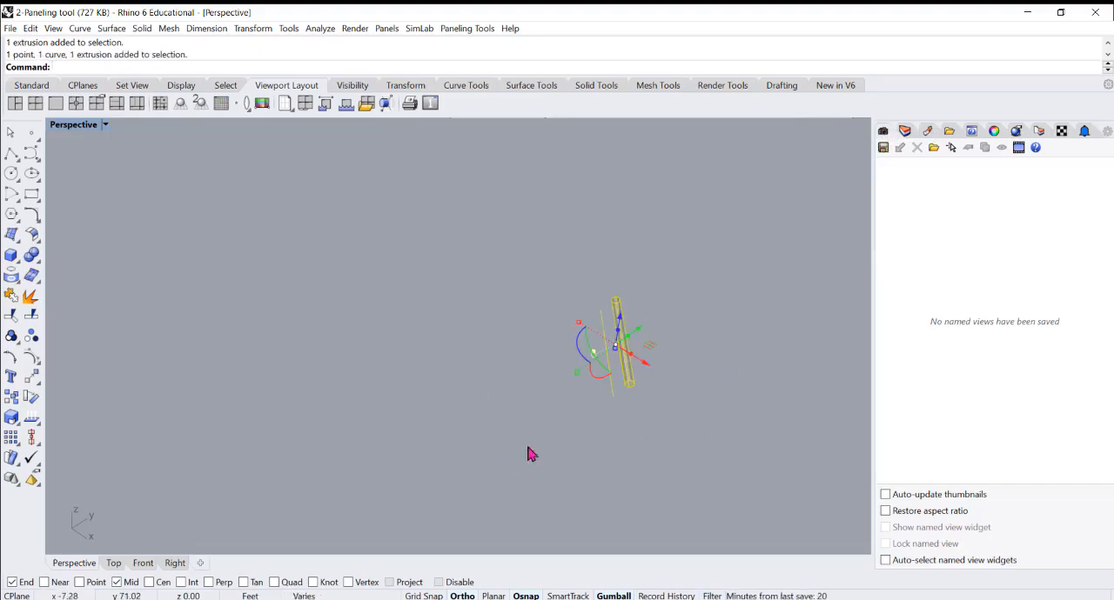
scroll(687, 315, "up", 2)
left_click_drag(691, 245, 443, 454)
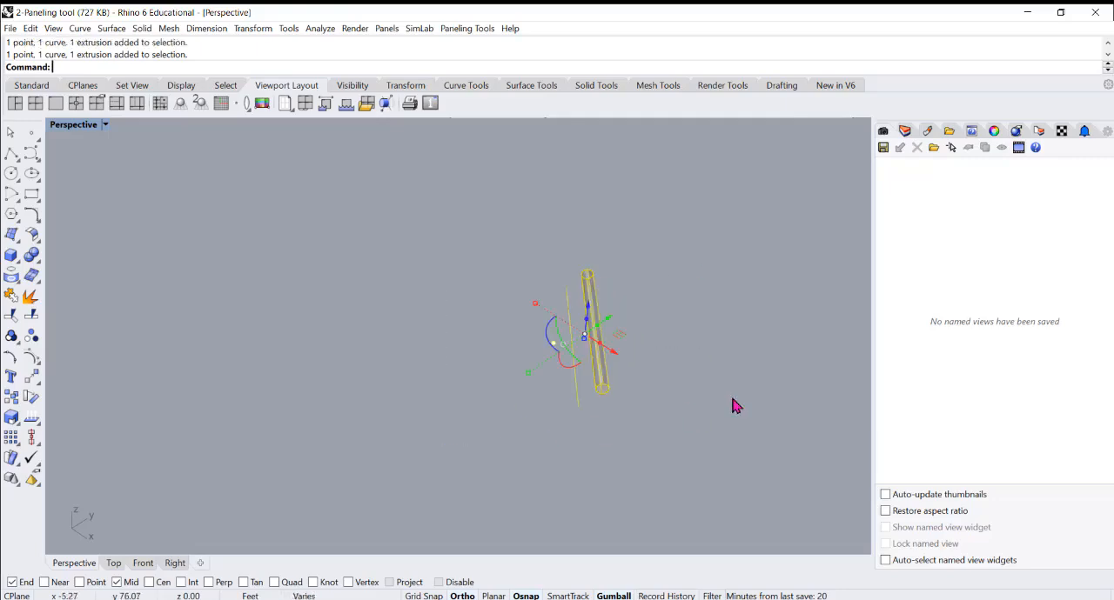
mouse_move(720, 408)
right_mouse_down()
mouse_move(701, 304)
mouse_move(589, 290)
mouse_move(696, 273)
right_mouse_up()
left_click_drag(593, 205, 798, 340)
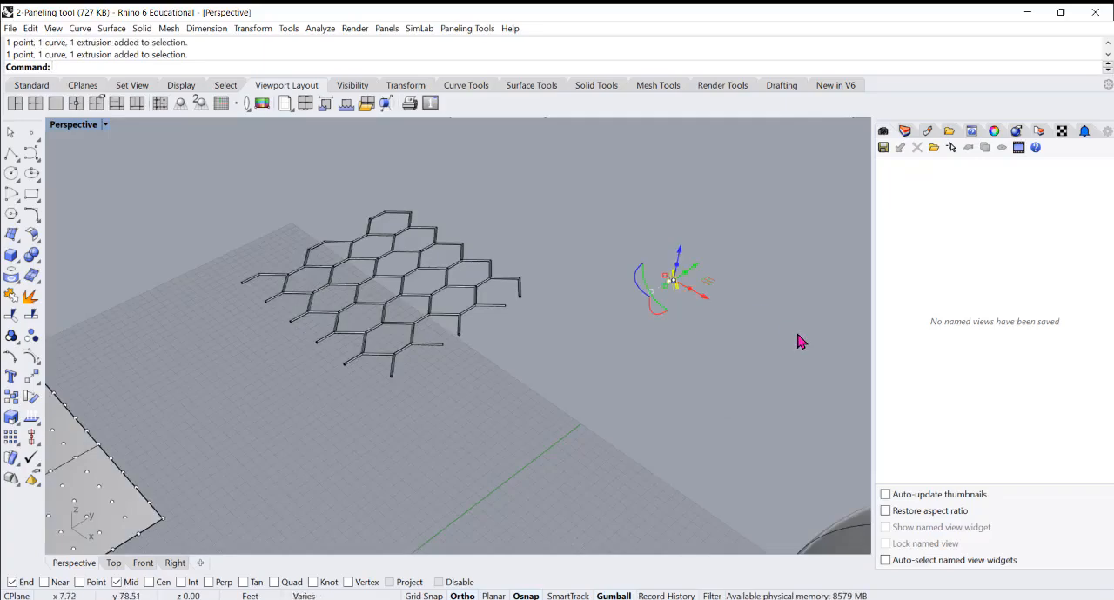
Delete the selected sample point, line and pipe beside the hexagon frame
key("Delete")
scroll(714, 332, "down", 3)
scroll(562, 304, "up", 5)
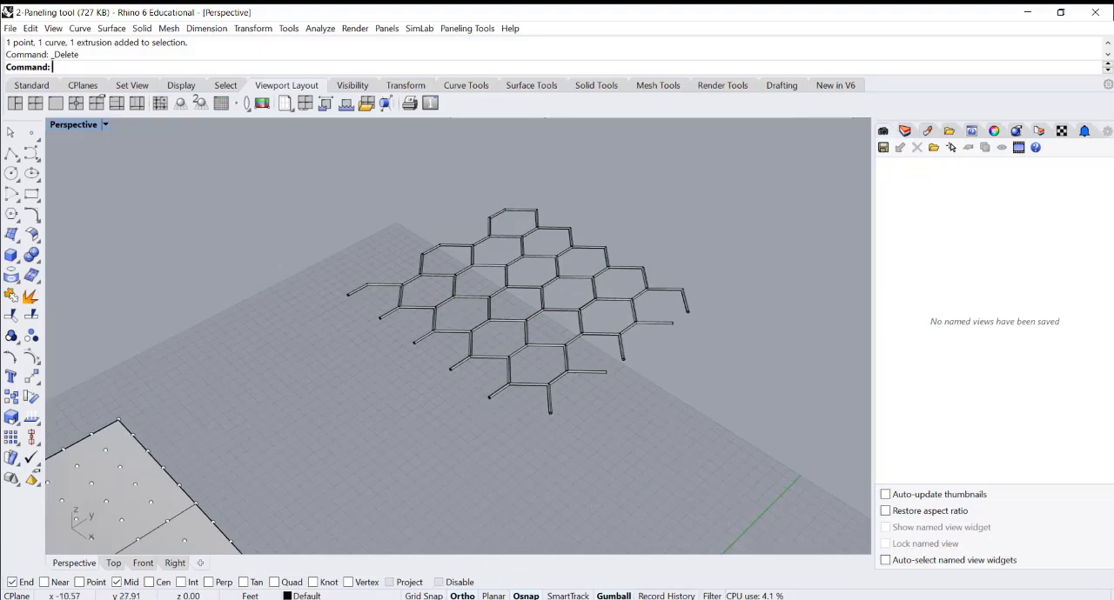
Reopen the Selection Filter restricted to Surfaces and Polysurfaces, window-select the hexagon frame's pipes and group them
left_click(713, 596)
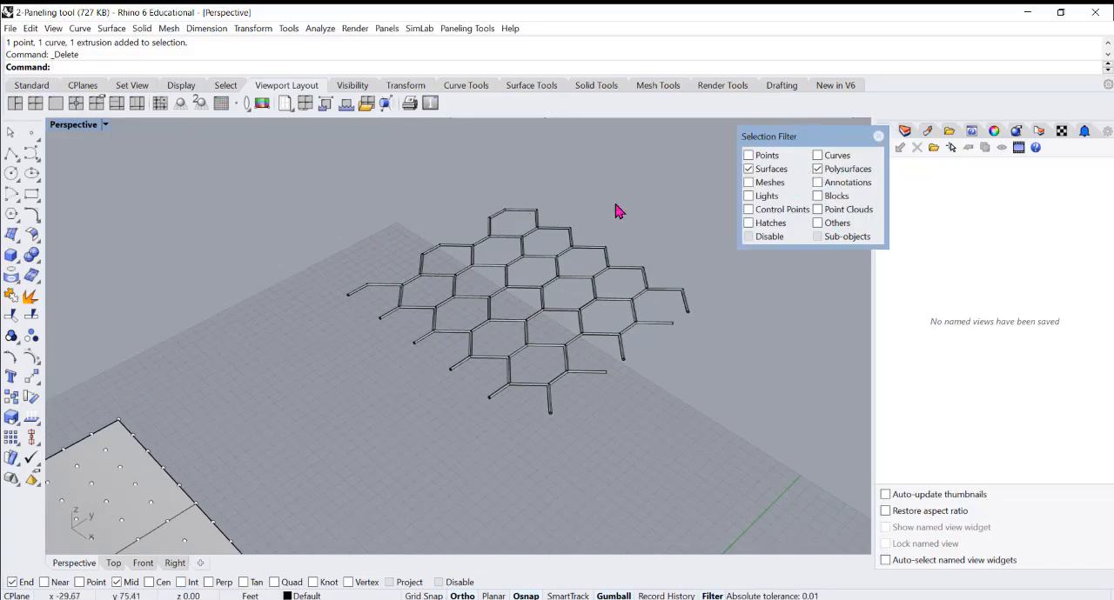
left_click_drag(296, 187, 738, 490)
type("g")
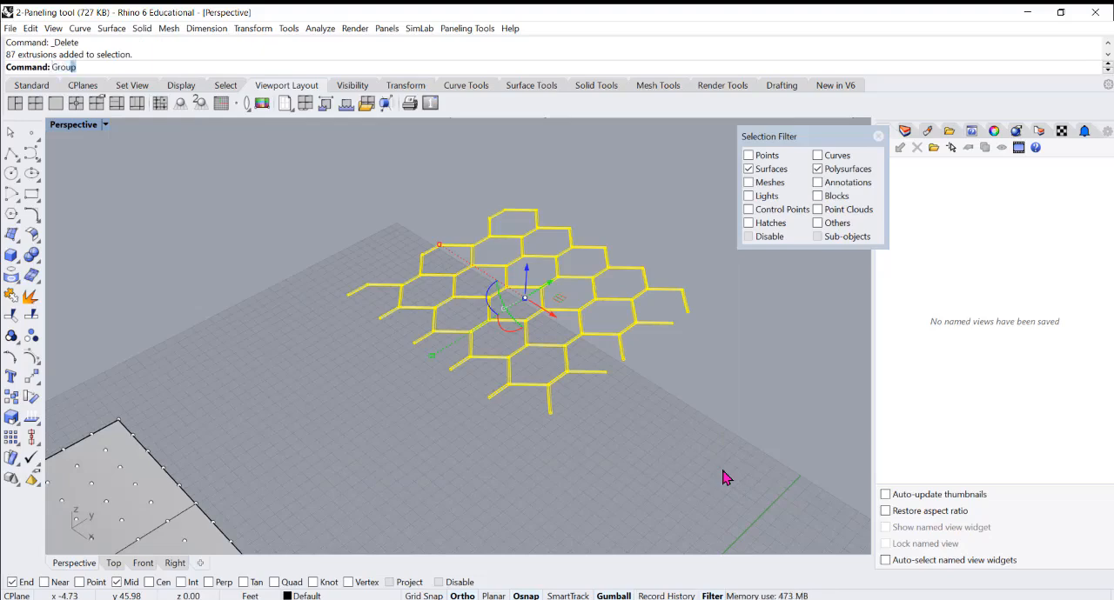
key("Return")
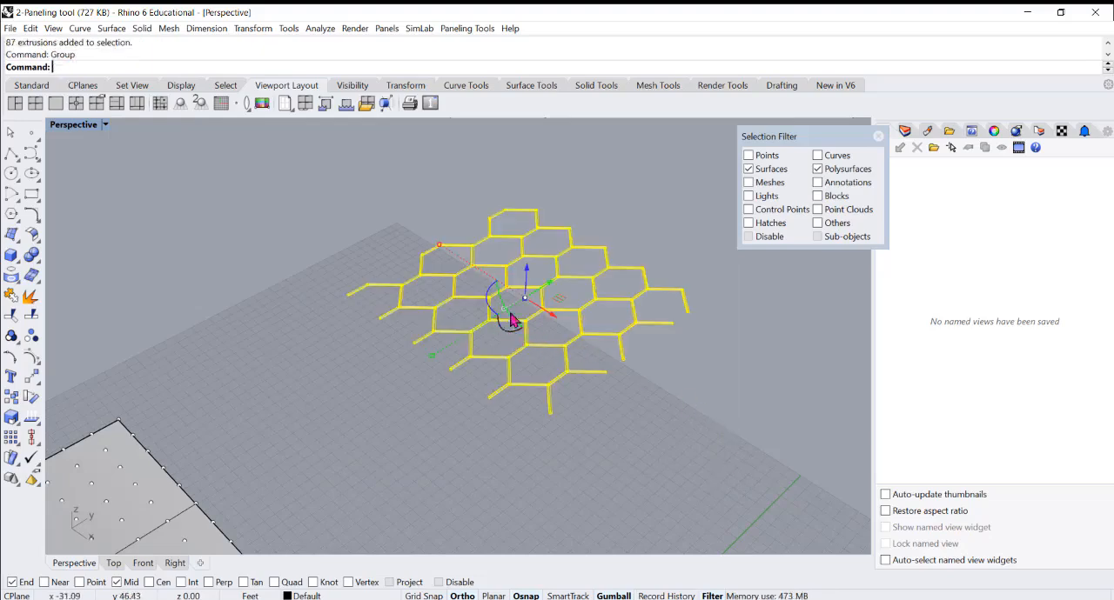
Try to move the grouped pipes 50 units along the X axis, and undo the move
left_click(554, 322)
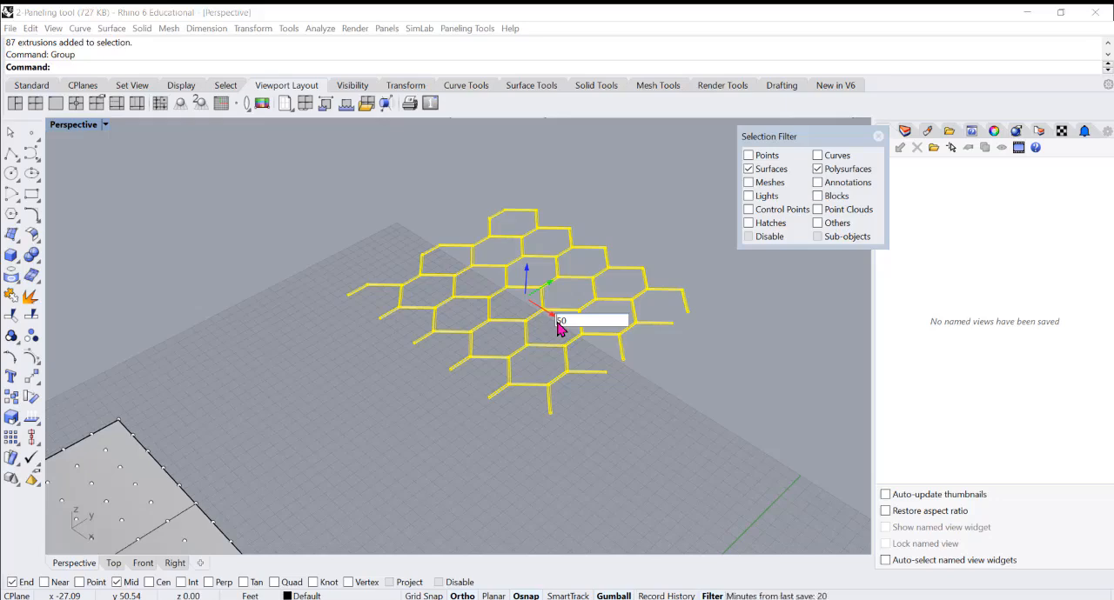
key("Escape")
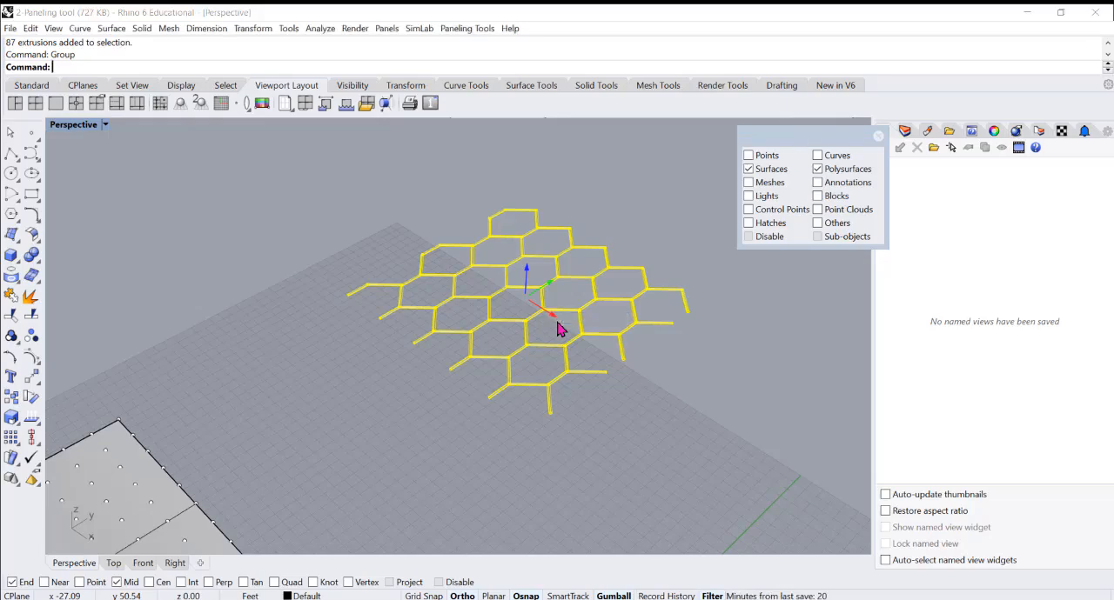
key("Escape")
scroll(566, 343, "down", 5)
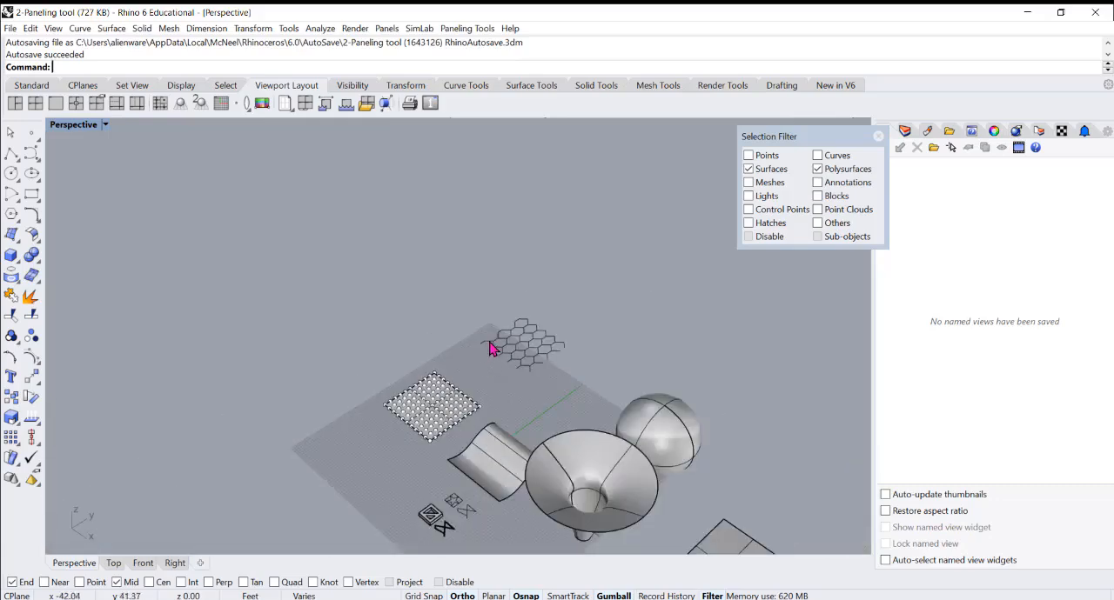
key("ctrl+z")
scroll(526, 361, "up", 4)
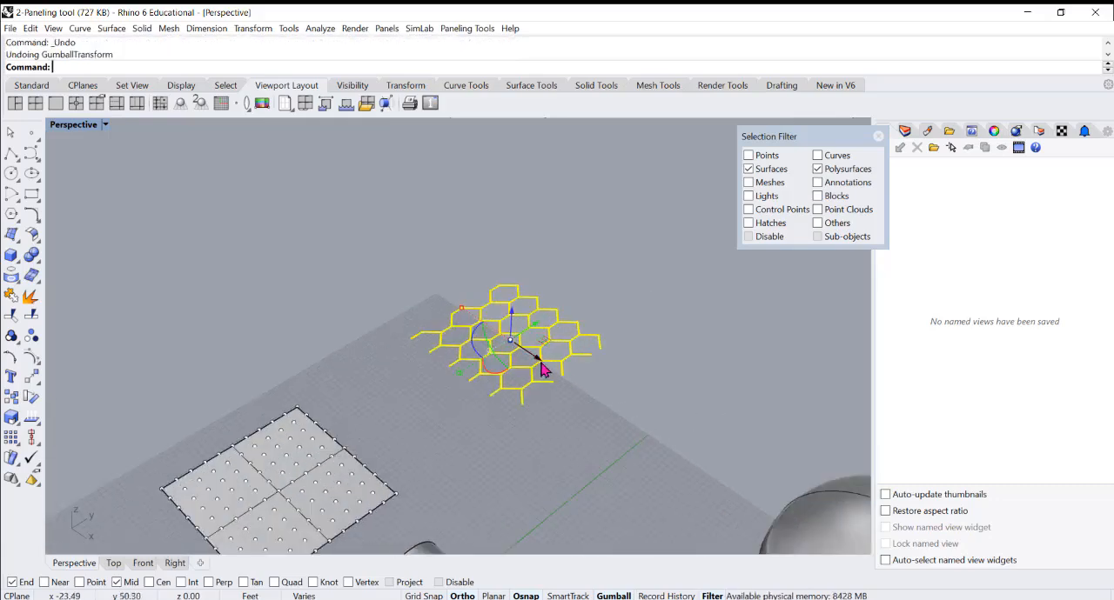
Move the grouped pipes -25 units along the X axis, away from the hexagon curves, and deselect them
left_click(538, 365)
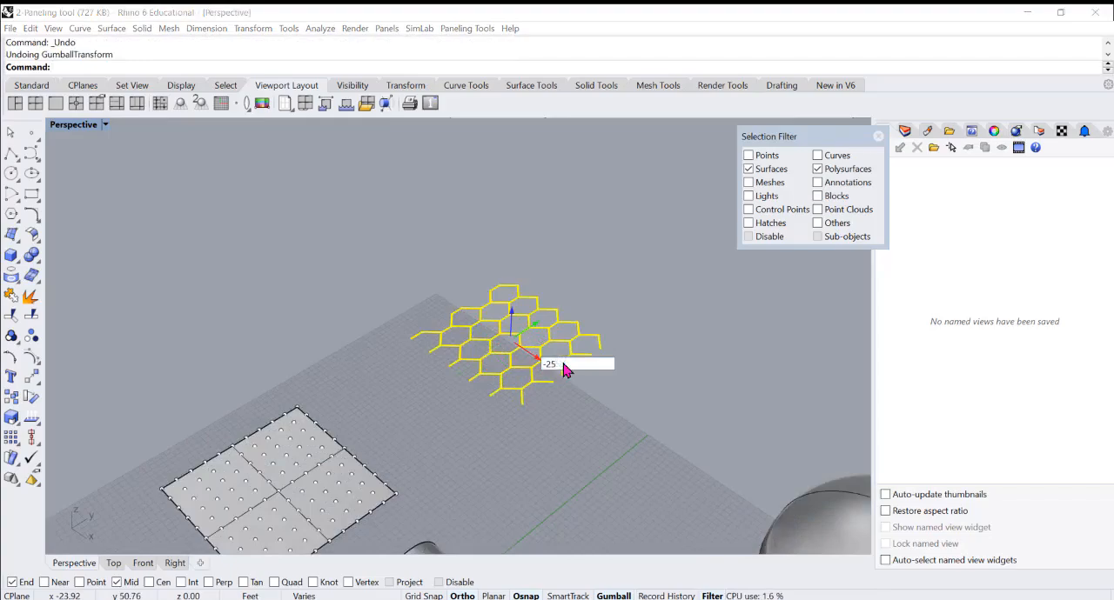
type("-25")
key("Return")
left_click(617, 417)
scroll(472, 293, "up", 2)
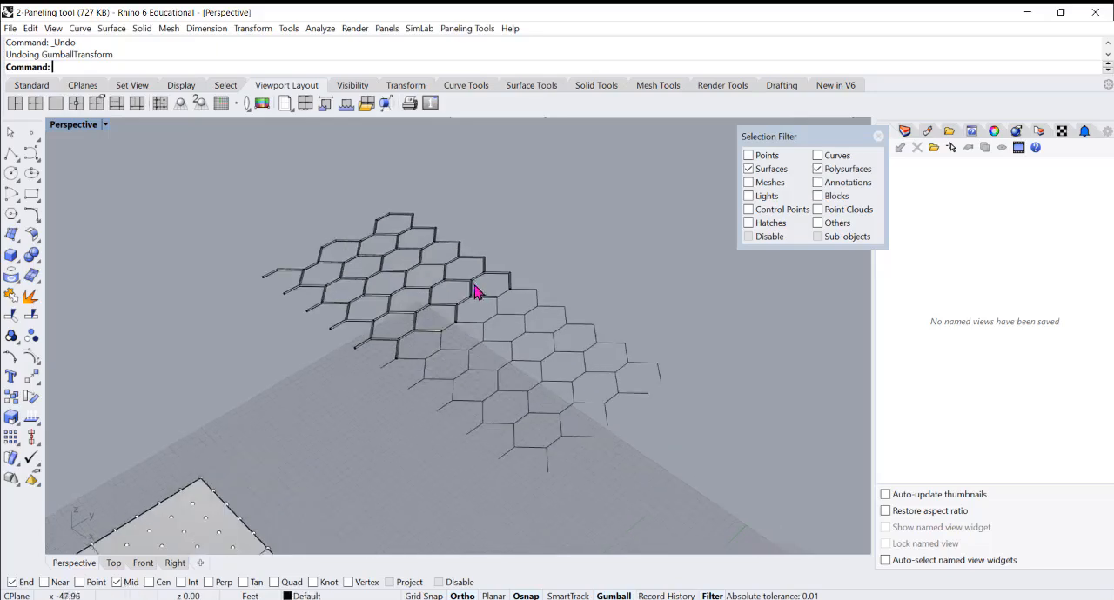
Test-select the moved pipe group, deselect it and close the Selection Filter
left_click(411, 322)
scroll(404, 319, "up", 2)
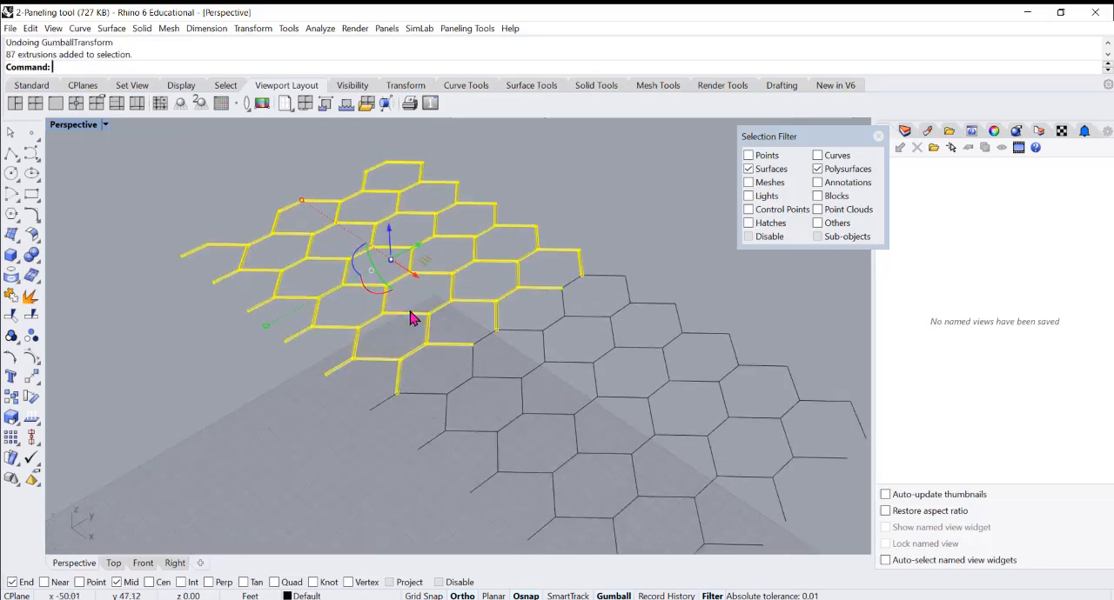
scroll(431, 318, "down", 2)
left_click(509, 348)
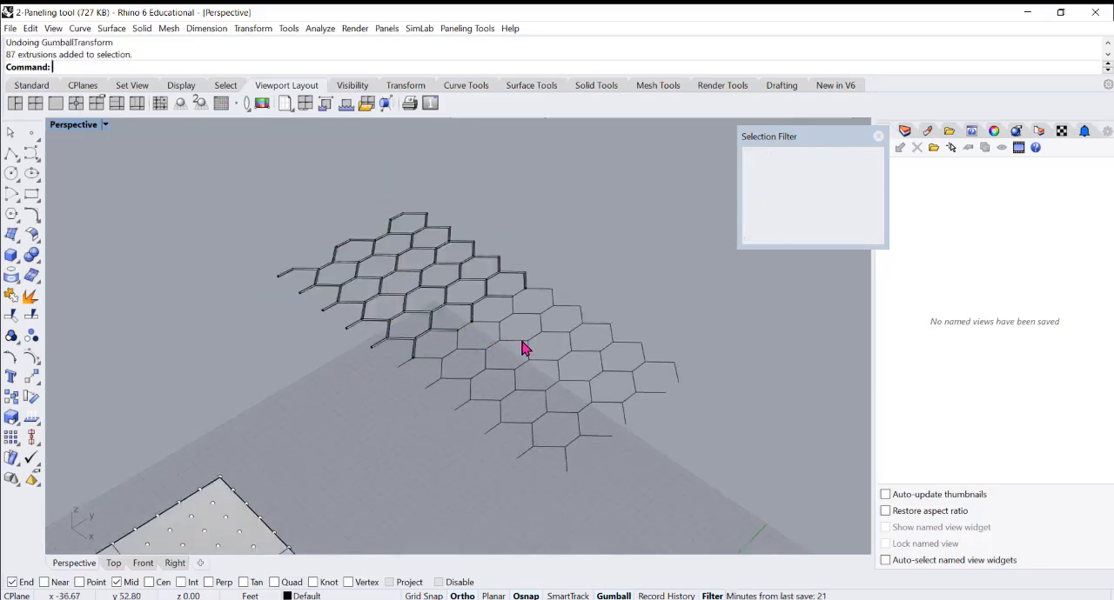
left_click(879, 137)
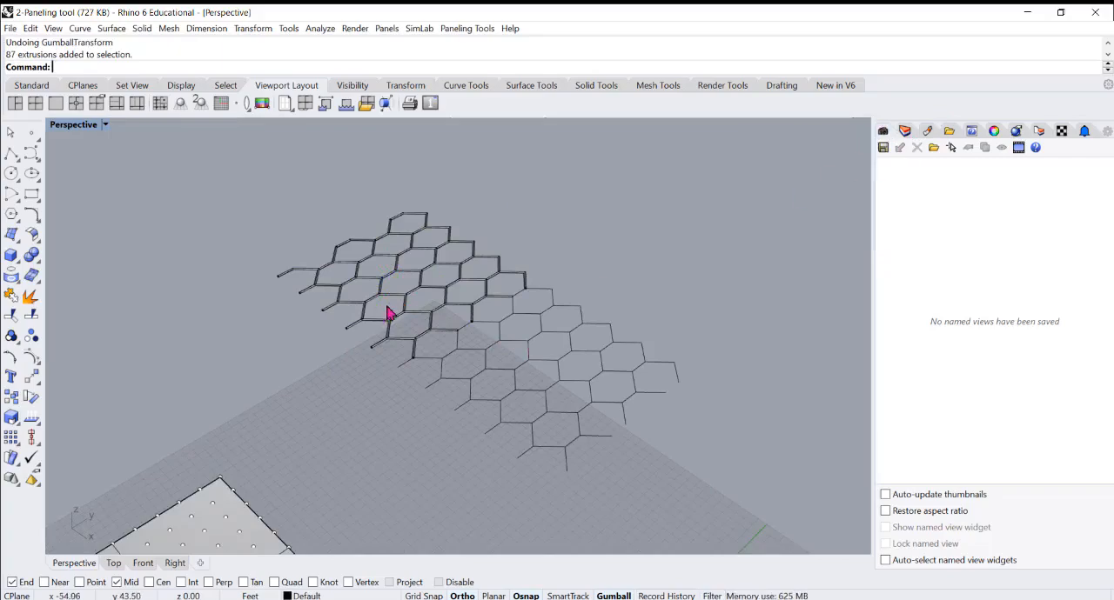
Examine the point grids and hexagon edges on the wavy surface, the funnel and the notched face of the block
scroll(561, 227, "down", 8)
right_click_drag(529, 313, 534, 341)
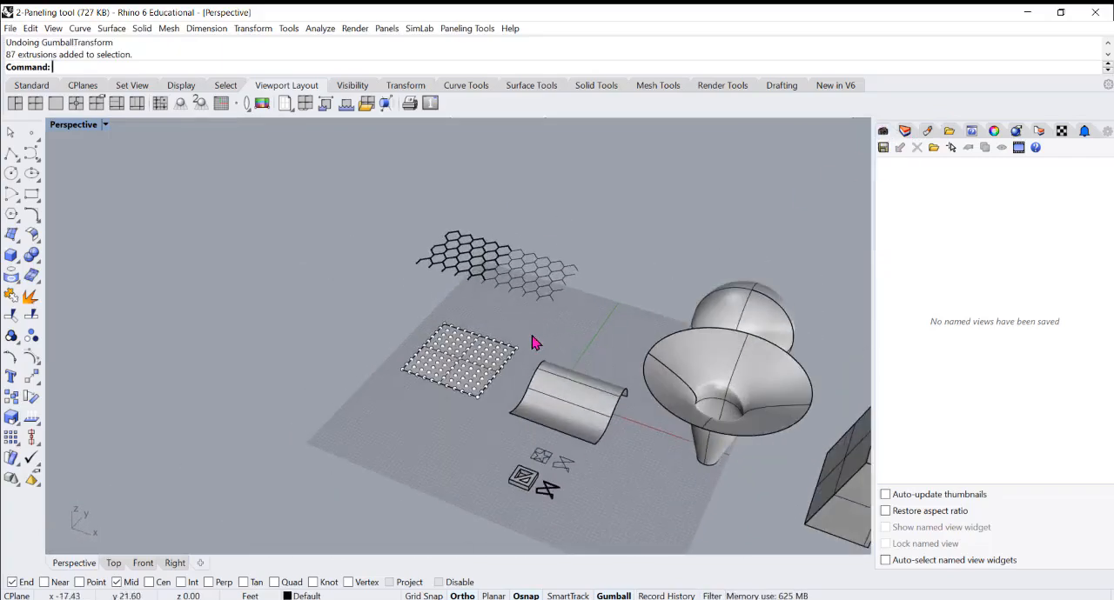
scroll(534, 341, "up", 3)
right_click_drag(437, 391, 427, 380)
scroll(487, 383, "down", 5)
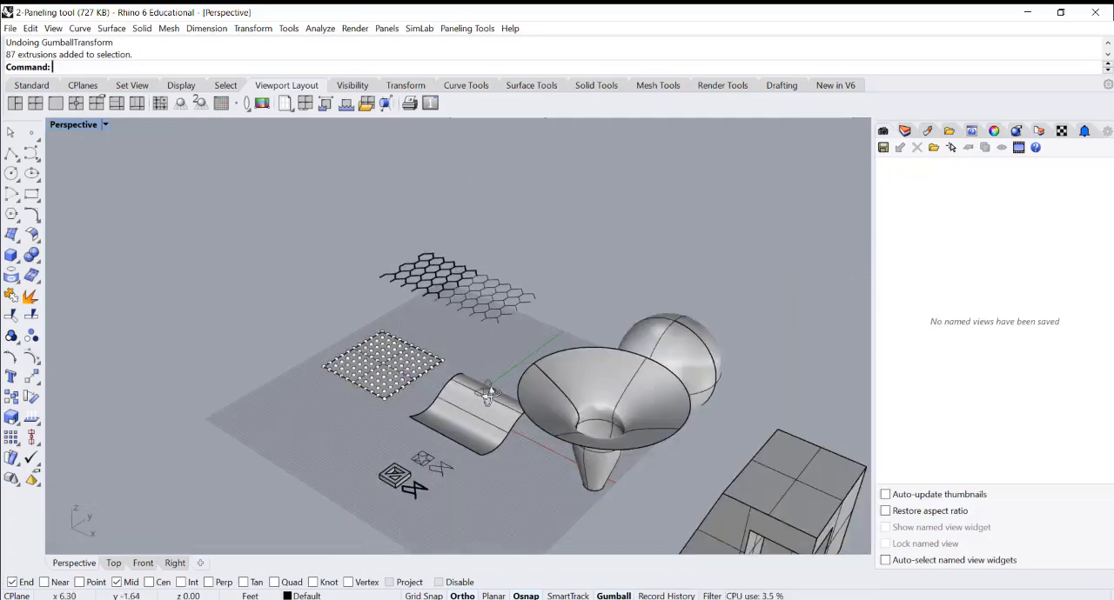
scroll(529, 418, "up", 5)
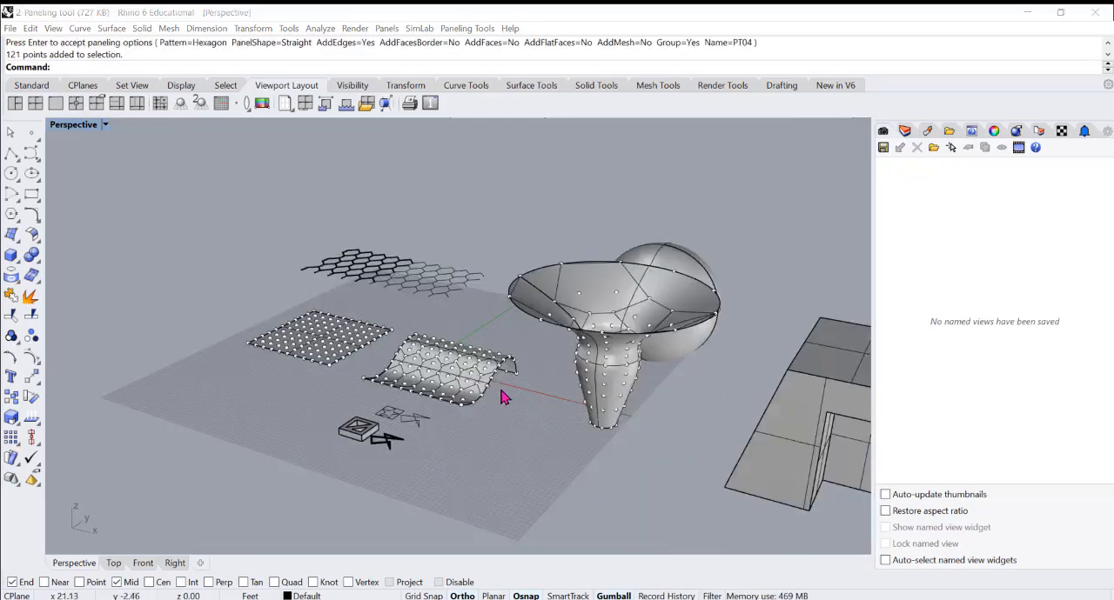
scroll(522, 393, "up", 3)
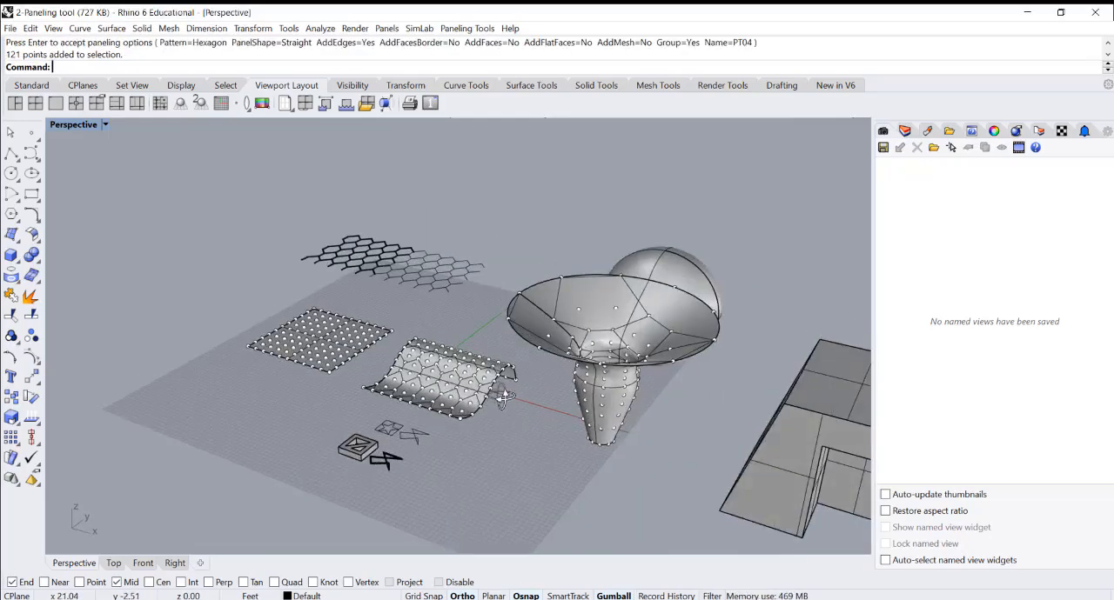
scroll(476, 396, "up", 2)
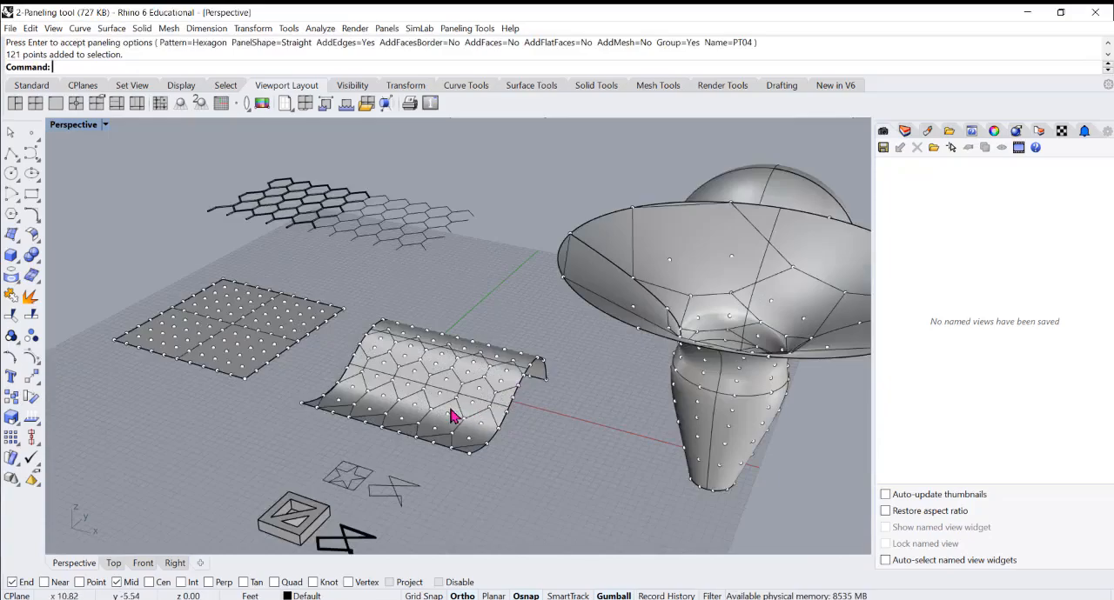
scroll(461, 411, "up", 3)
right_click_drag(475, 408, 418, 383)
scroll(365, 354, "down", 5)
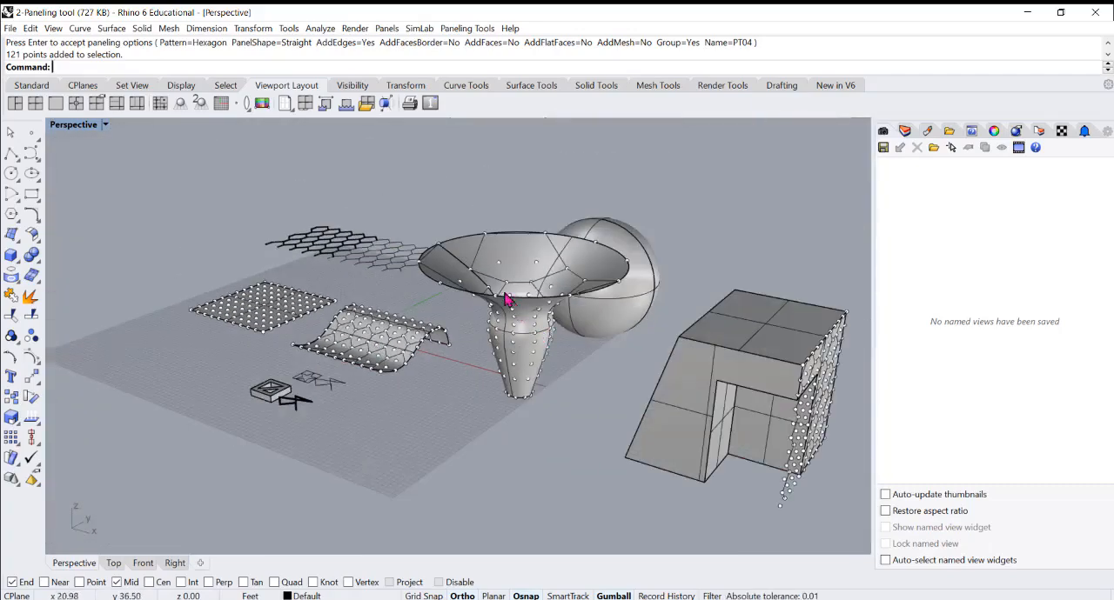
right_click_drag(496, 287, 522, 224)
scroll(616, 179, "up", 5)
right_click_drag(609, 186, 482, 316)
scroll(447, 274, "up", 3)
scroll(459, 259, "down", 6)
scroll(480, 323, "up", 4)
scroll(445, 263, "down", 5)
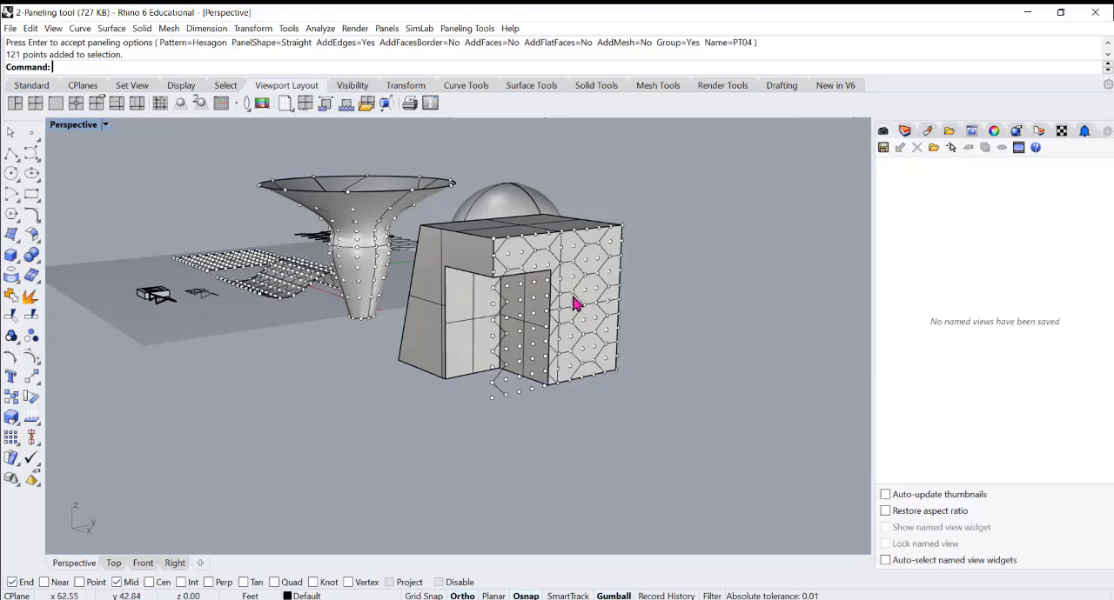
scroll(564, 288, "up", 2)
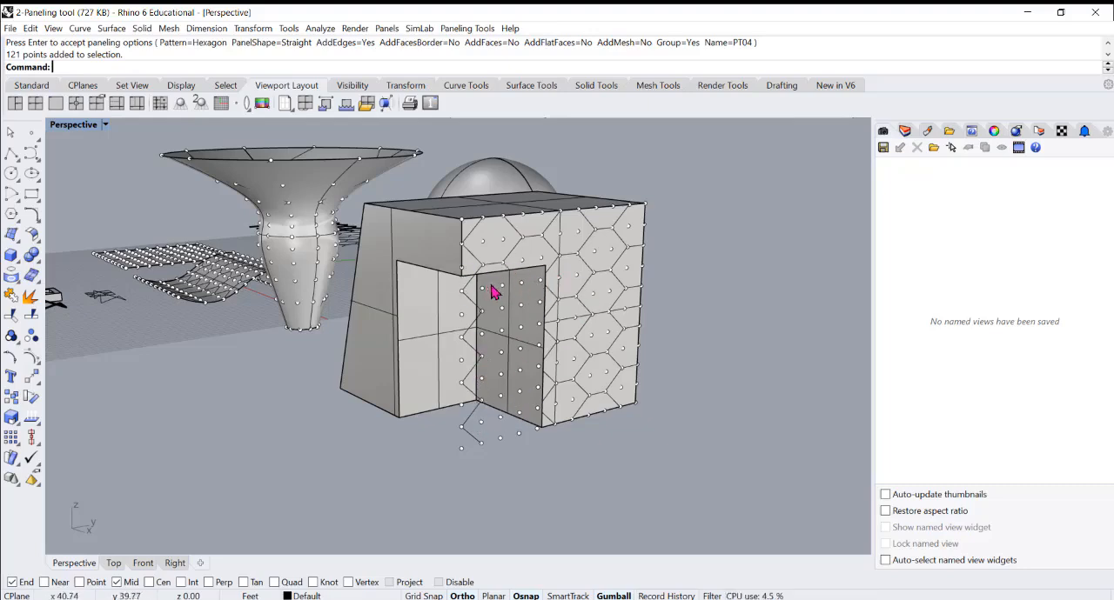
Select the point grid on the block's notched face to check how far it extends, and deselect it
left_click(524, 286)
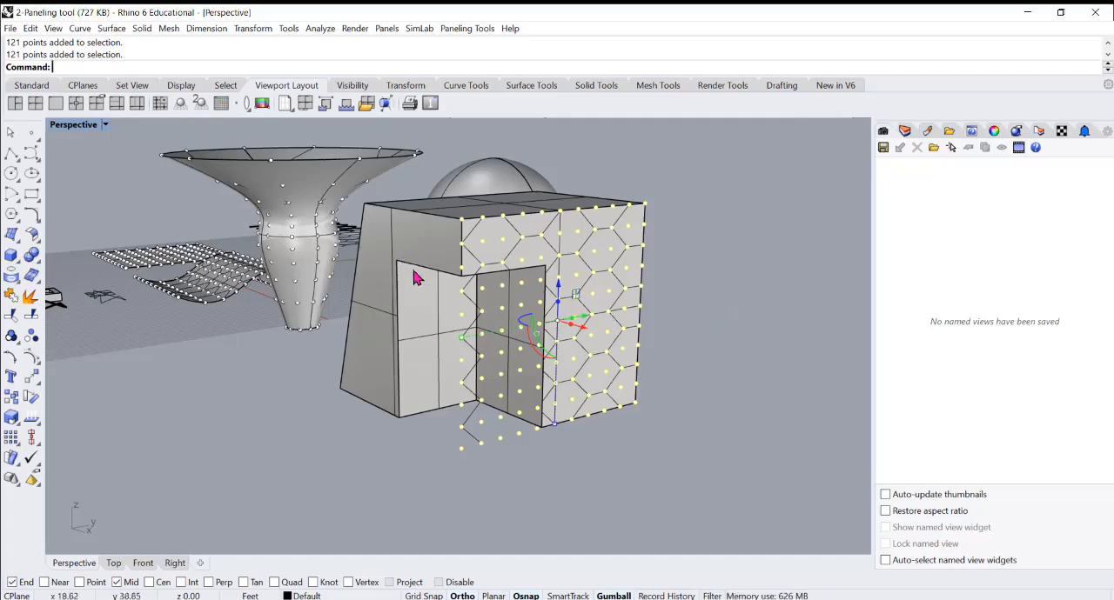
right_click_drag(414, 276, 437, 281)
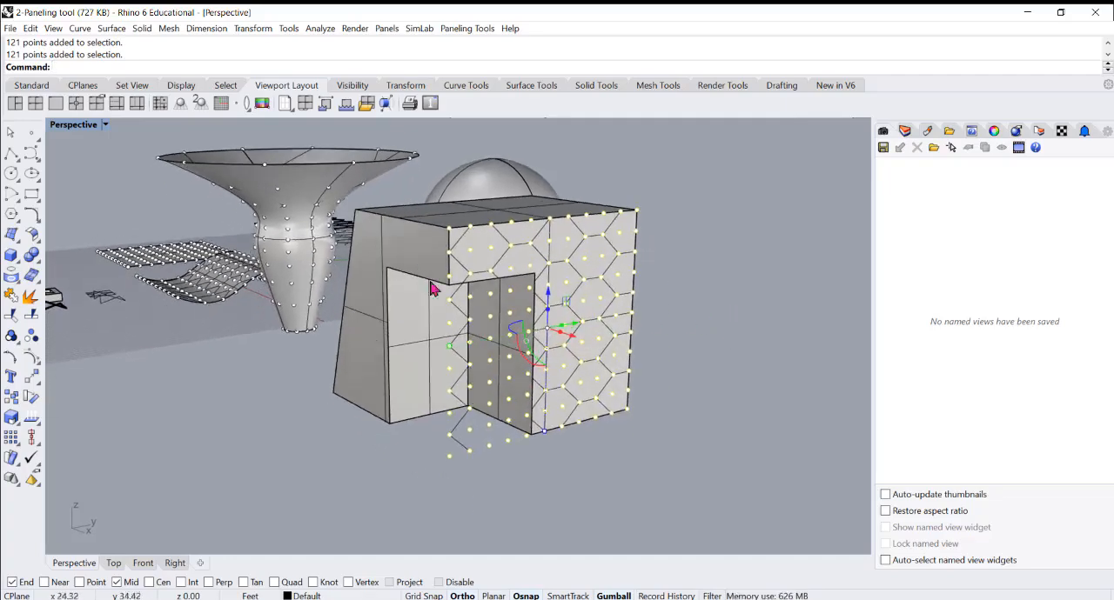
left_click(554, 479)
scroll(547, 388, "up", 4)
scroll(575, 399, "down", 2)
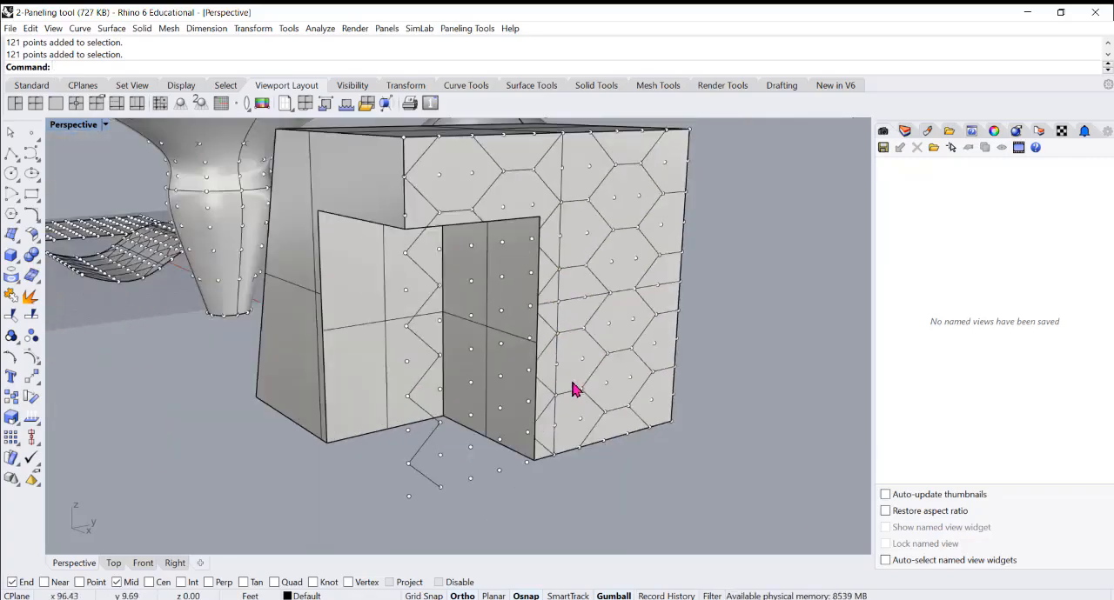
Isolate the block's notched face together with its point grid
left_click(572, 390)
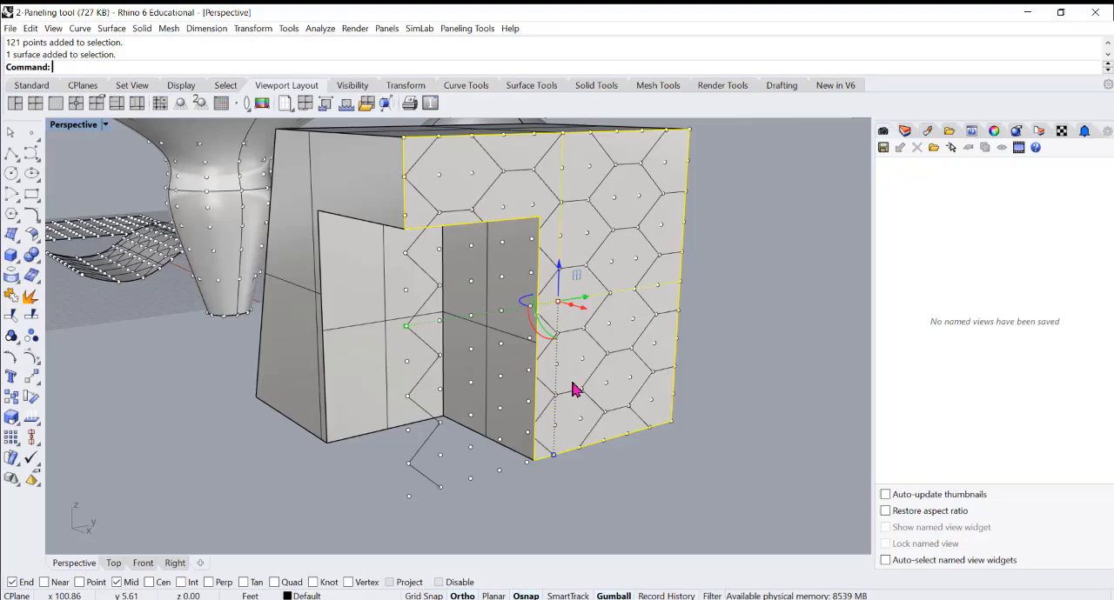
left_click(500, 443, "shift")
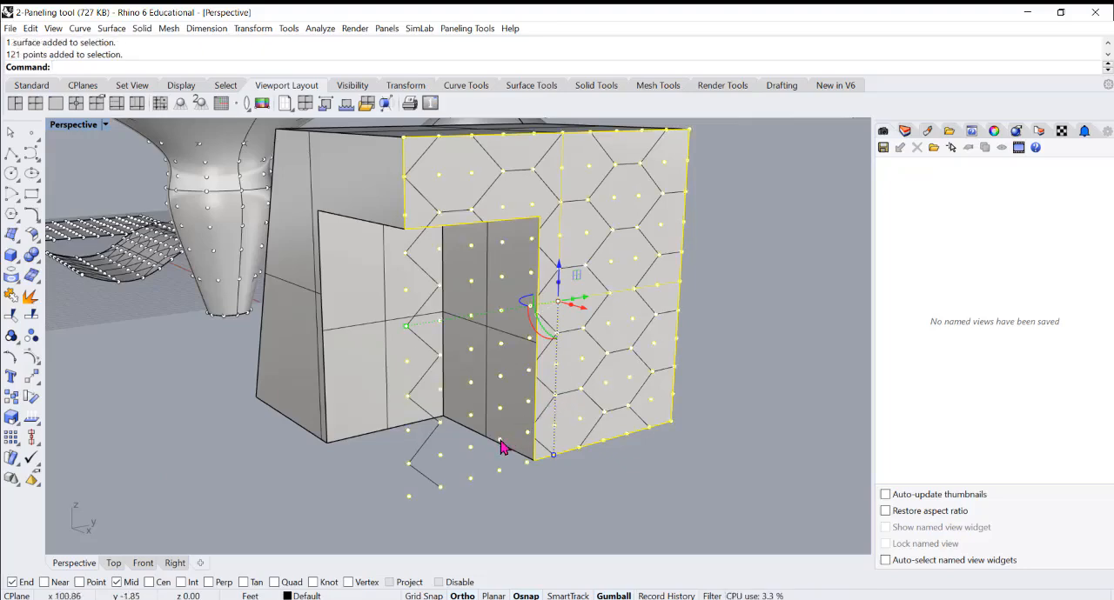
type("S")
key("BackSpace")
type("Is")
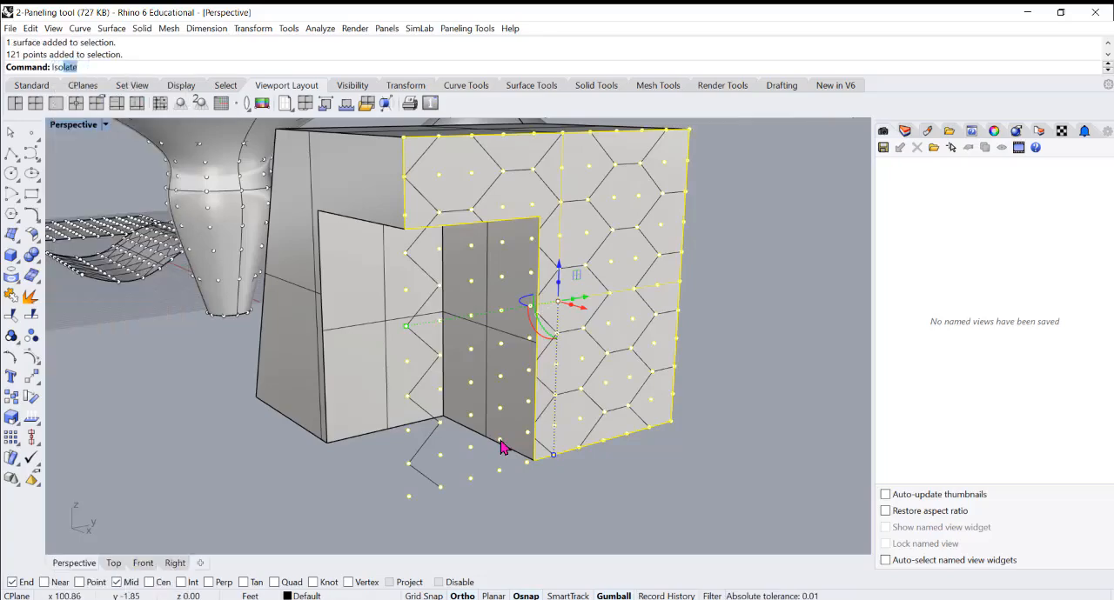
key("Return")
key("Escape")
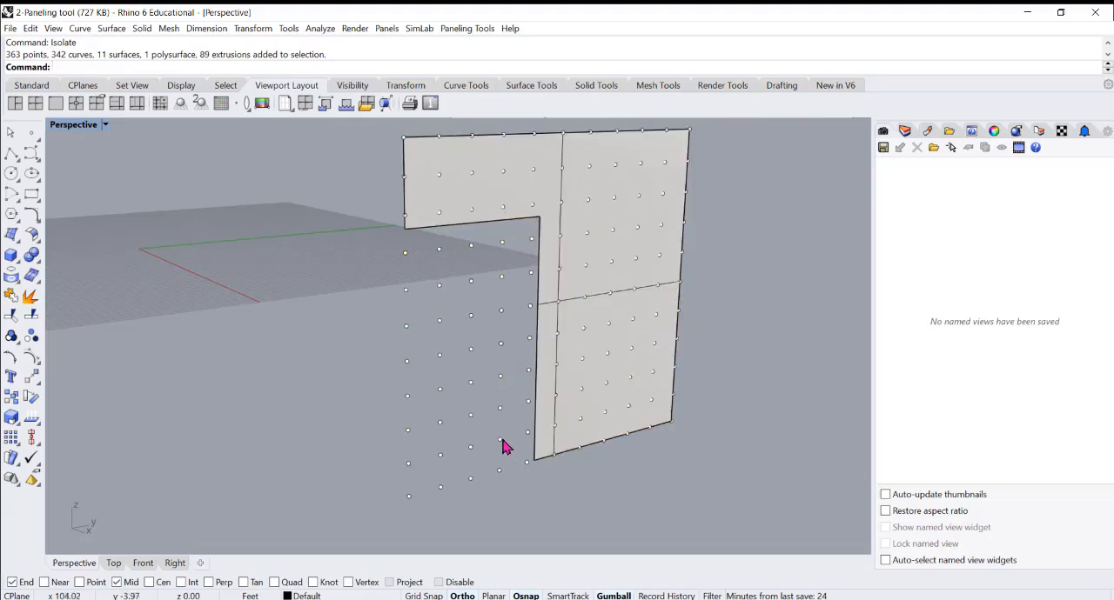
Ungroup the point grid and delete the points that lie in the notch outside the isolated face
key("ctrl+a")
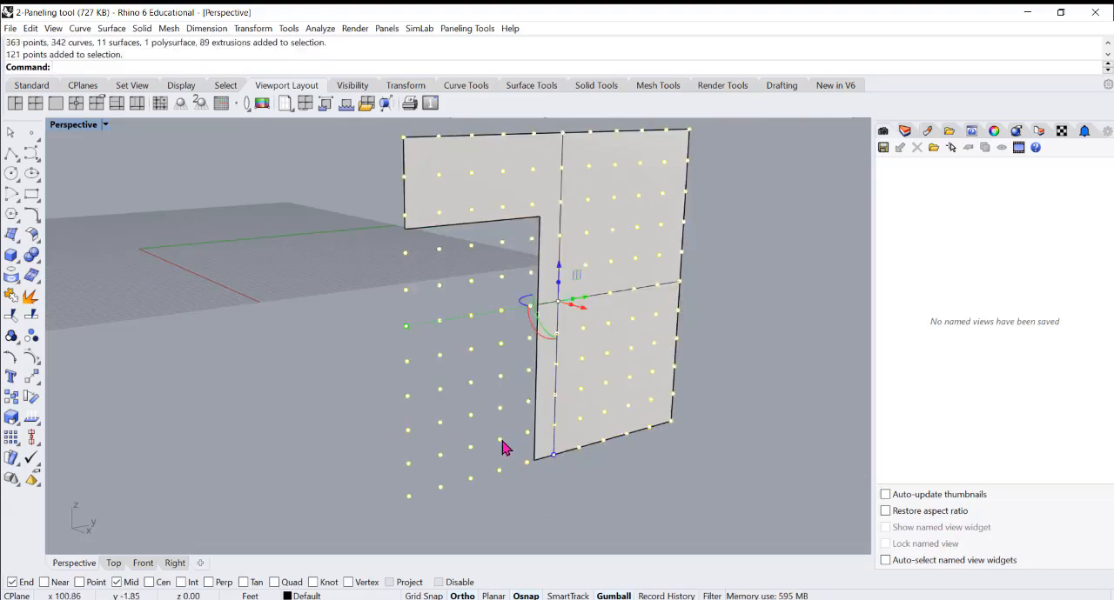
type("Ungroup")
key("Return")
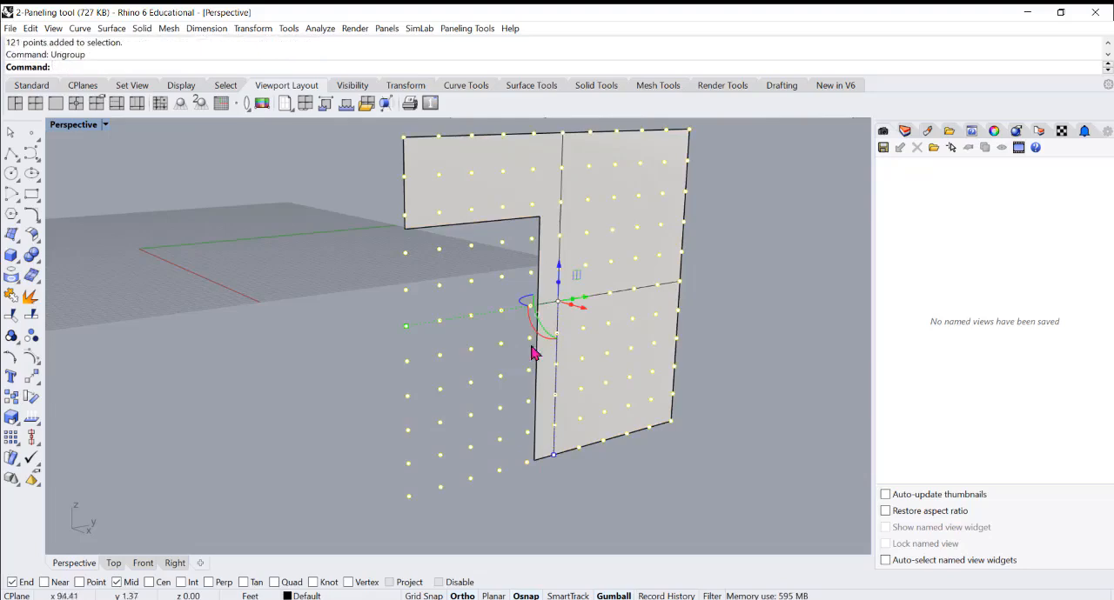
key("Escape")
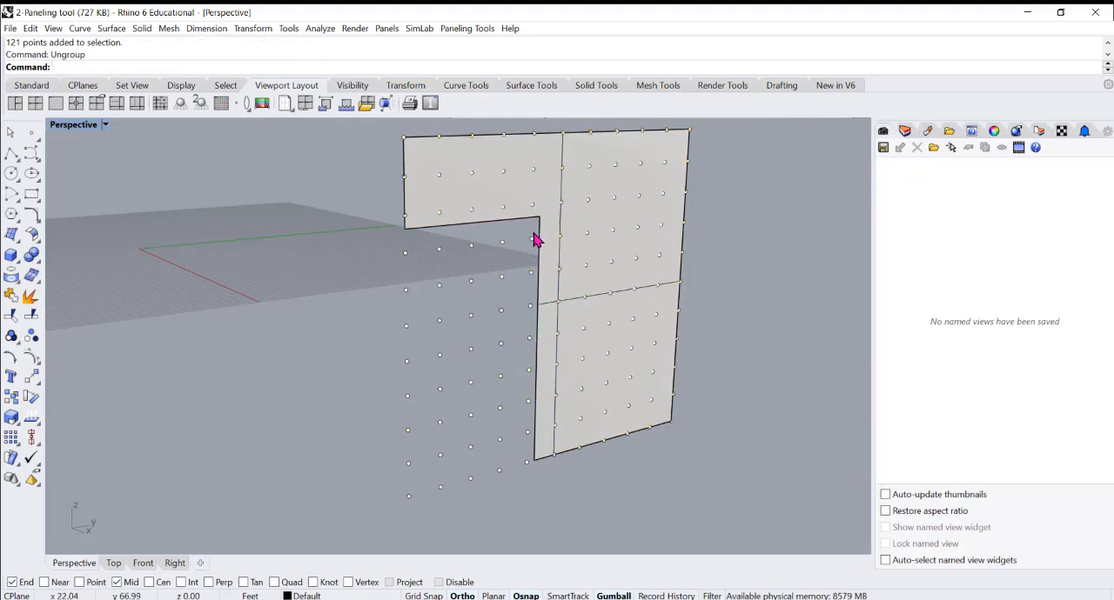
left_click_drag(535, 240, 398, 515)
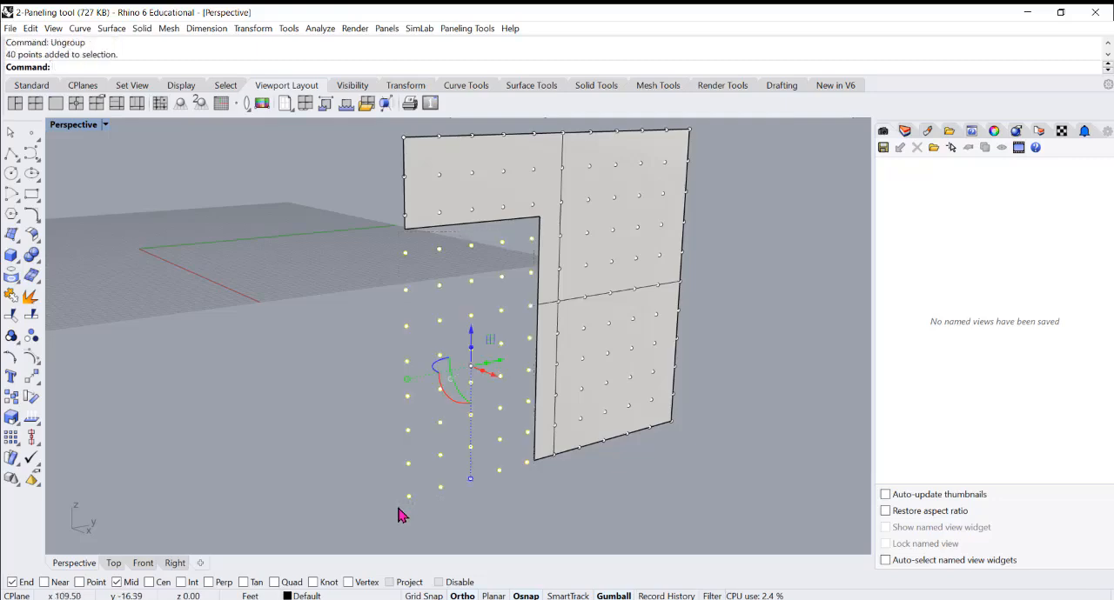
key("Delete")
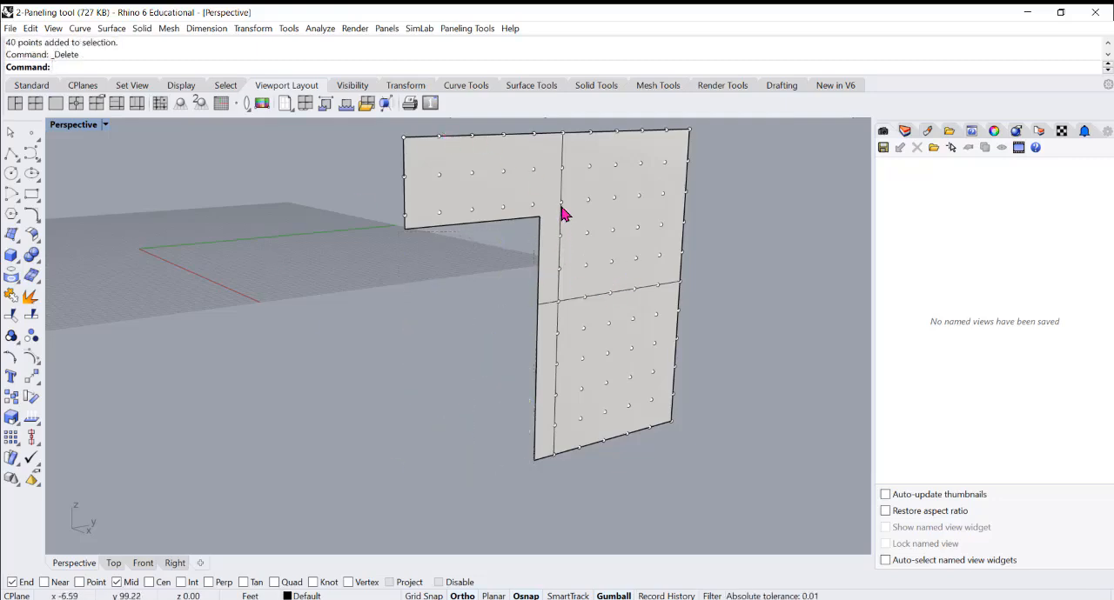
Restrict selection to points only, then select all remaining grid points on the notched face and group them
scroll(438, 359, "down", 9)
scroll(490, 303, "up", 6)
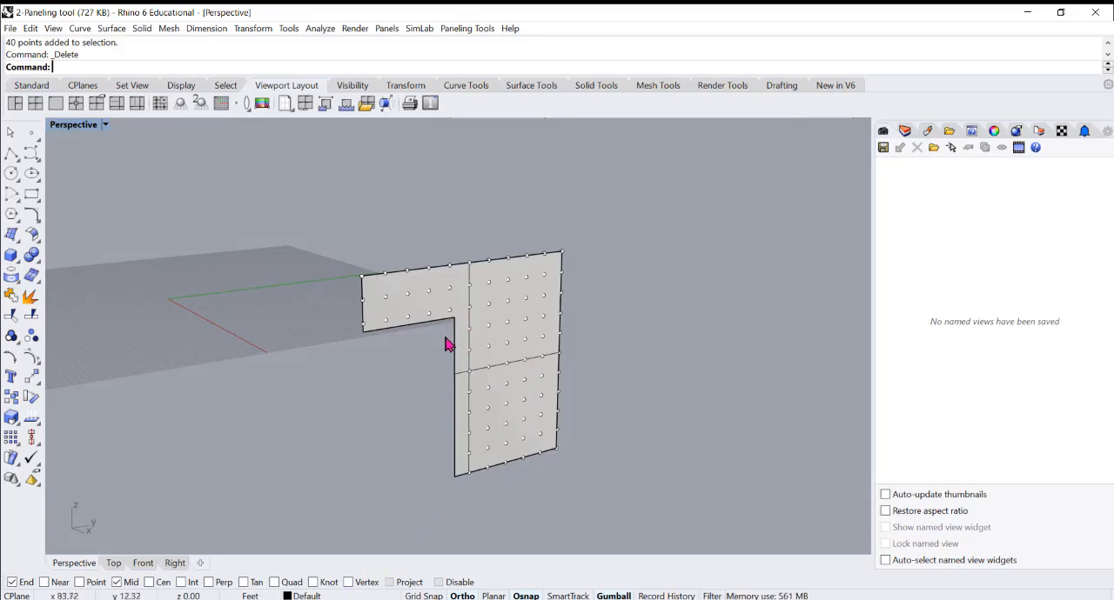
left_click_drag(321, 216, 649, 541)
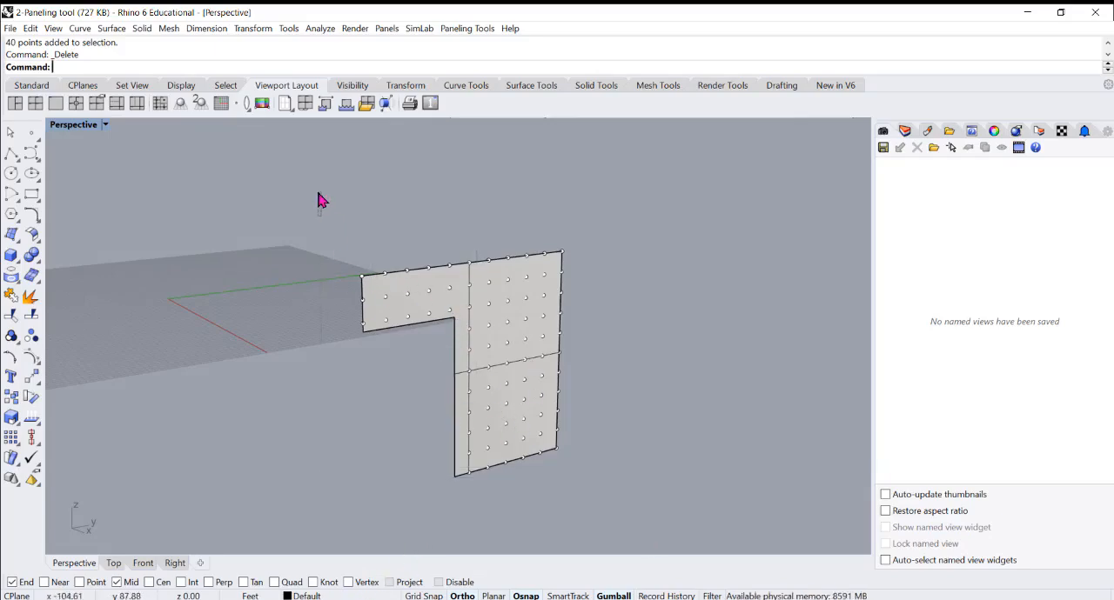
left_click(718, 597)
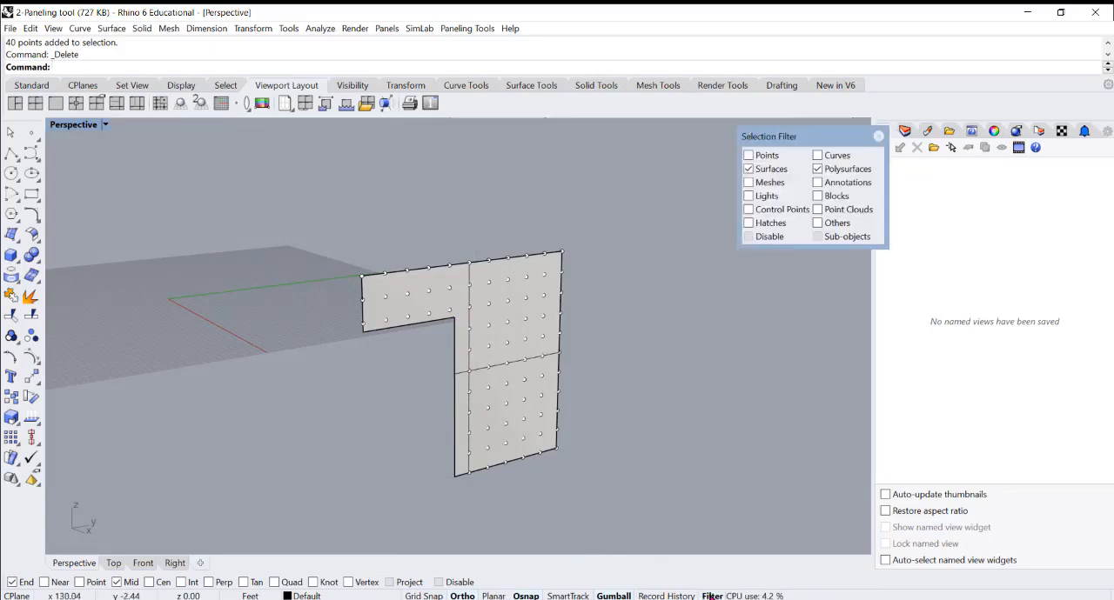
left_click(755, 157)
left_click_drag(323, 212, 670, 528)
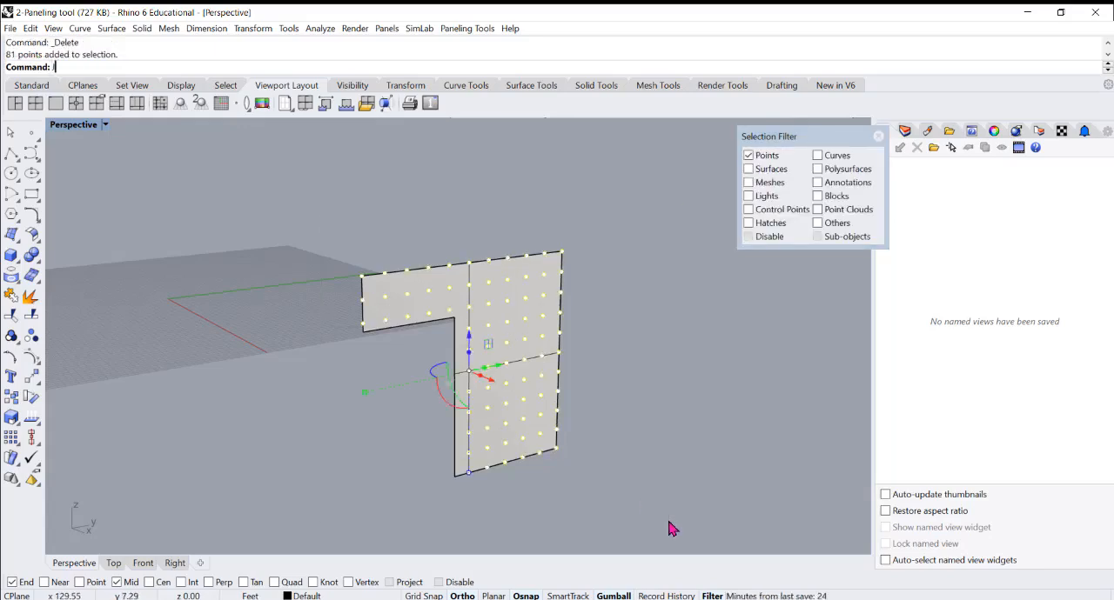
type("Group")
key("Return")
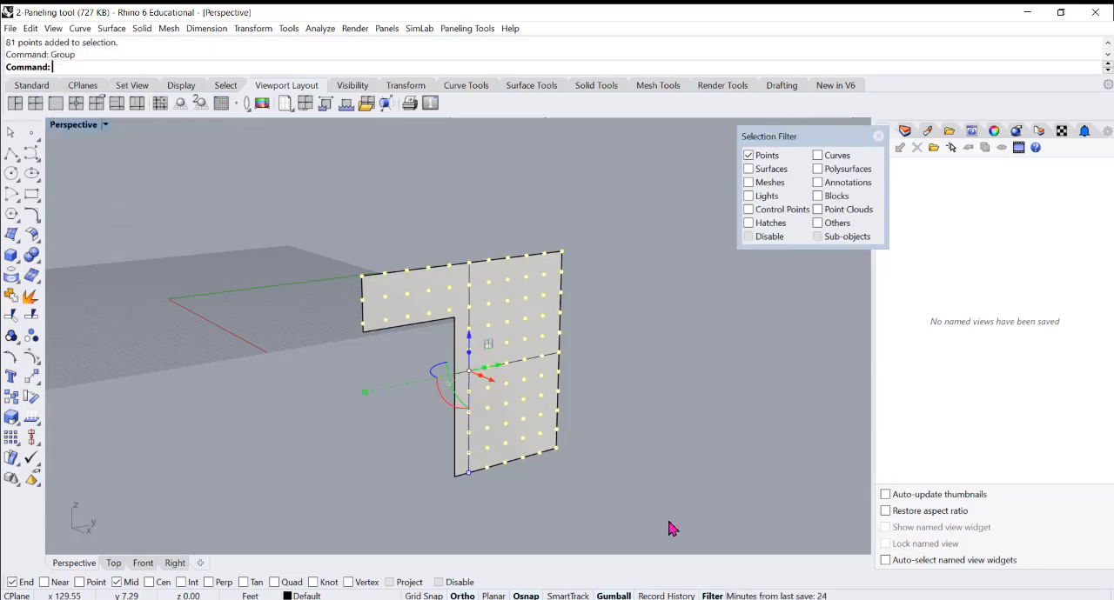
left_click(627, 370)
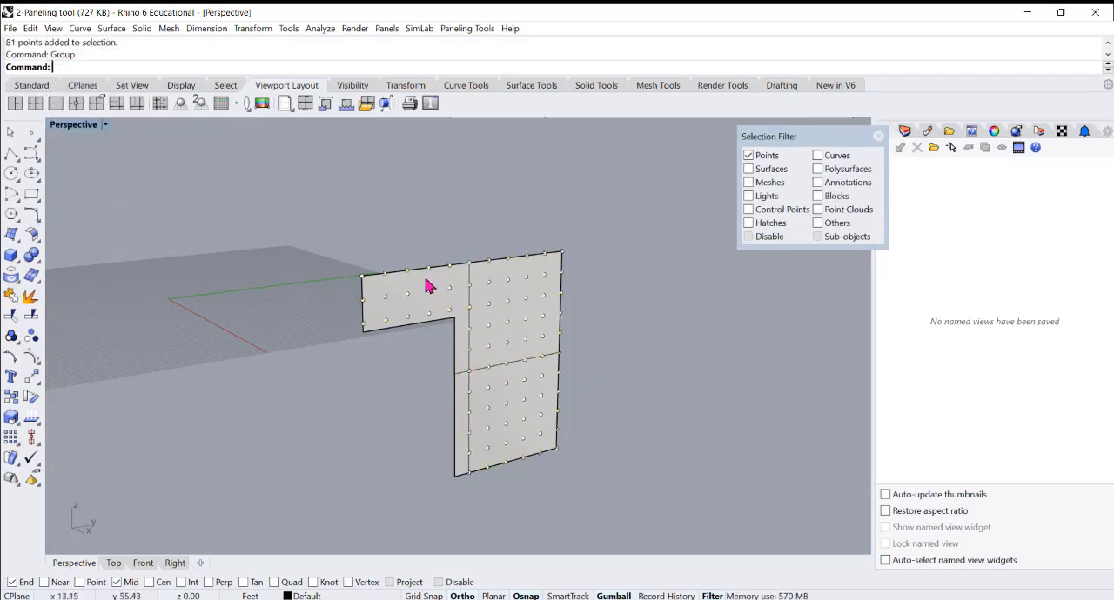
Panel the regrouped point grid with Panel 2D Grid, using the notched face as base surface, the Hexagon pattern and straight edges
scroll(468, 339, "up", 3)
scroll(465, 339, "down", 3)
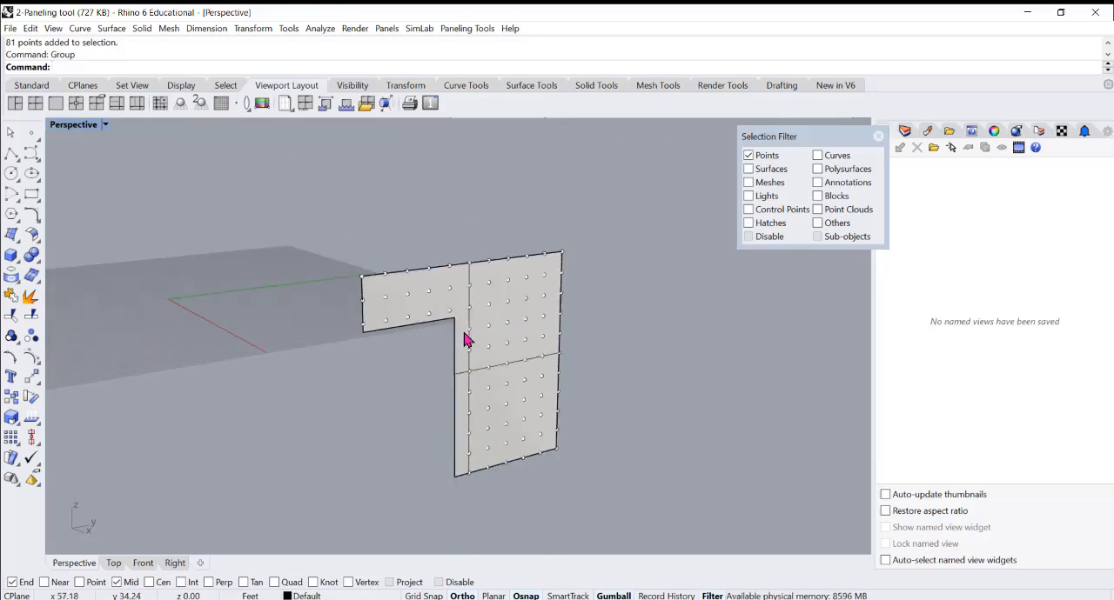
left_click(465, 33)
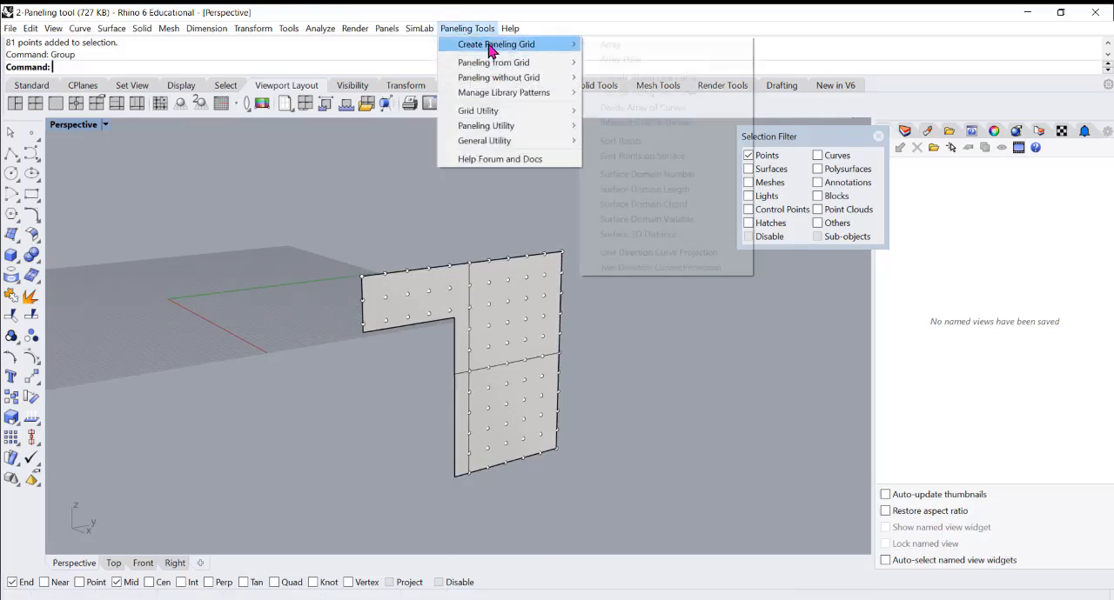
mouse_move(505, 63)
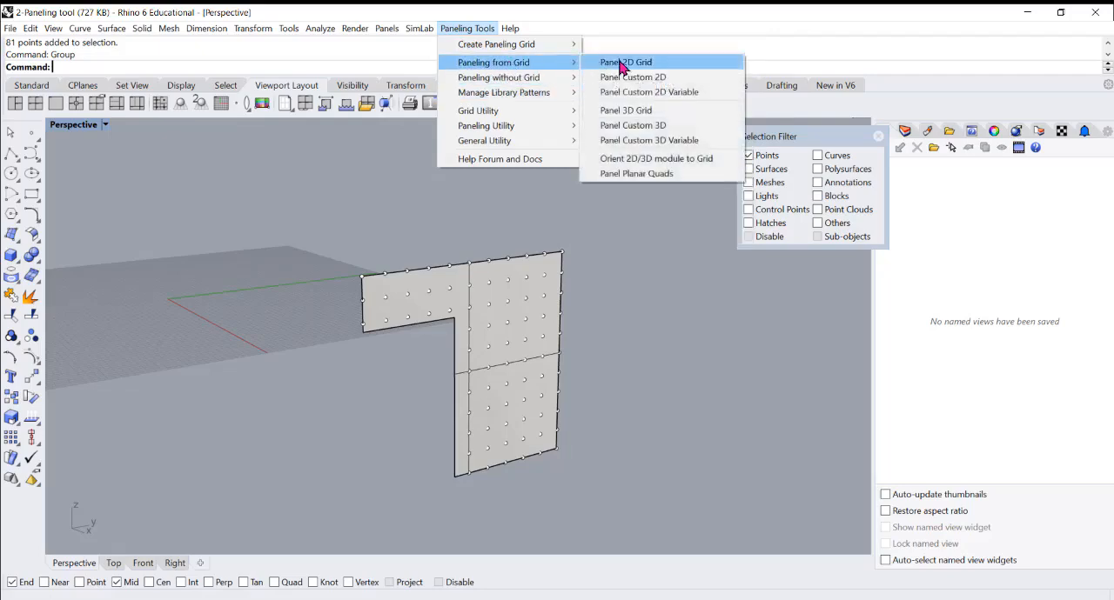
left_click(623, 64)
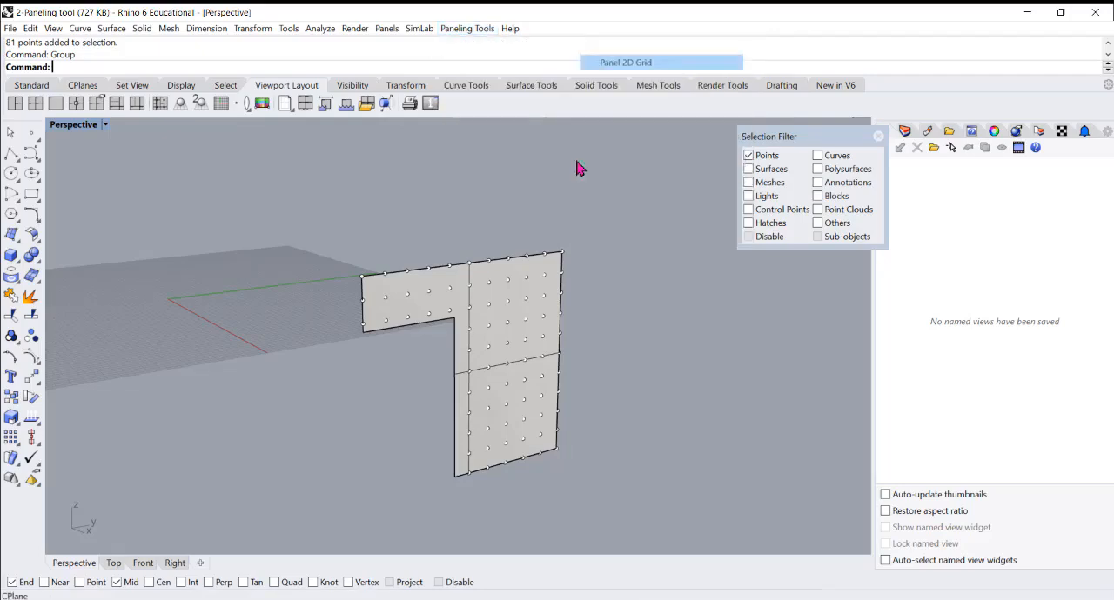
left_click(511, 307)
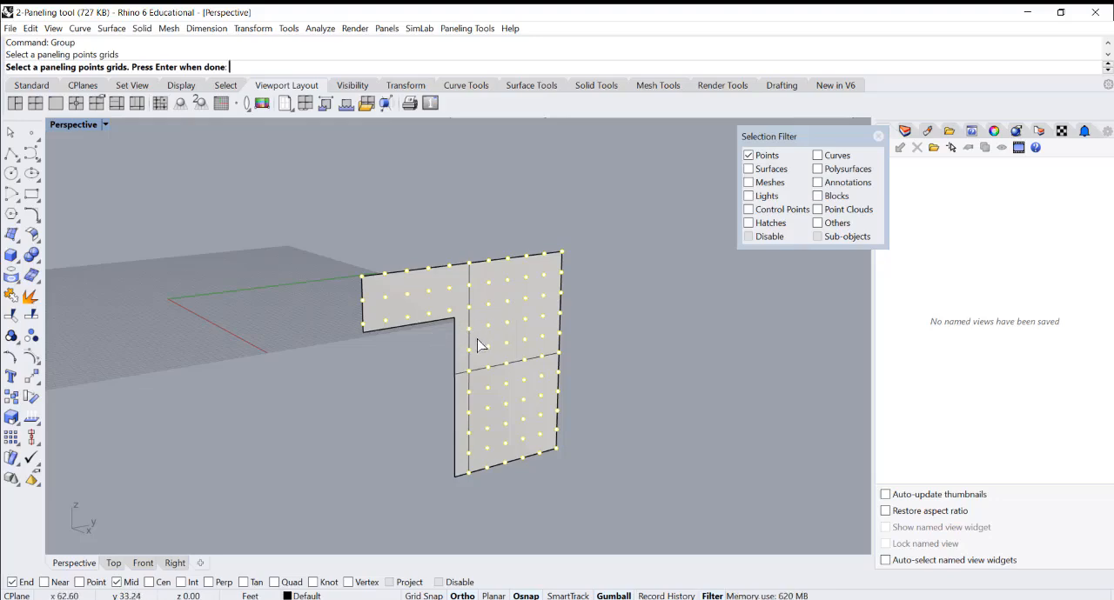
scroll(489, 339, "up", 3)
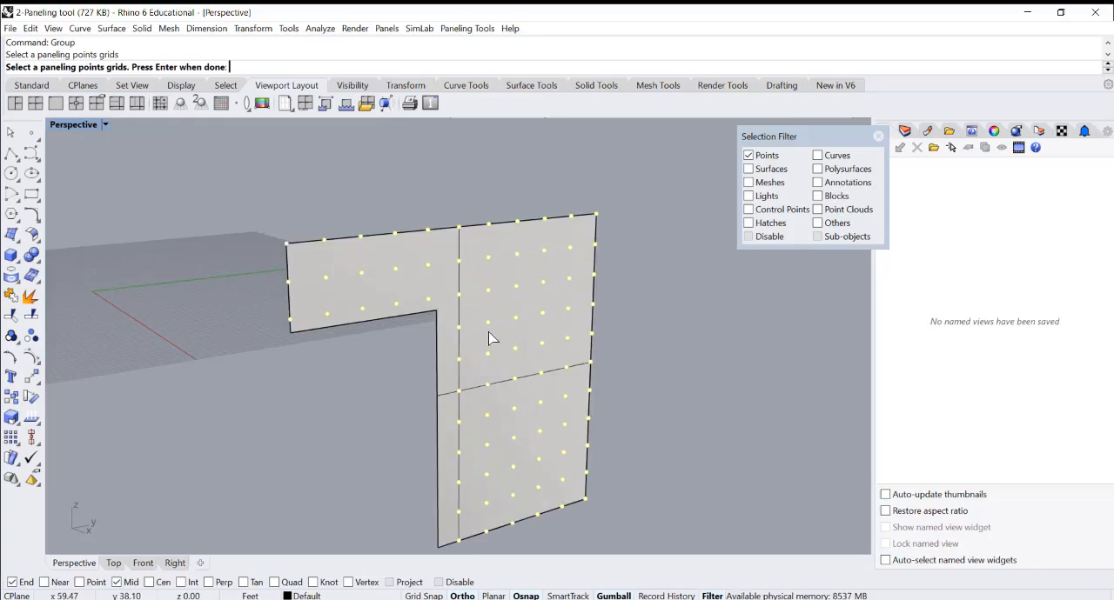
key("Return")
left_click(476, 351)
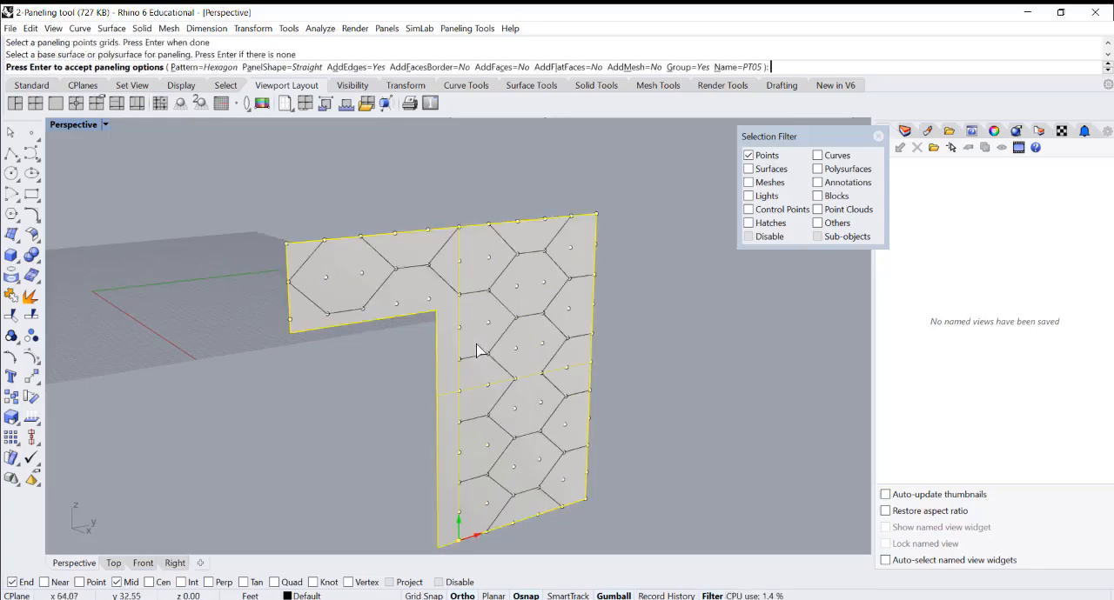
key("Return")
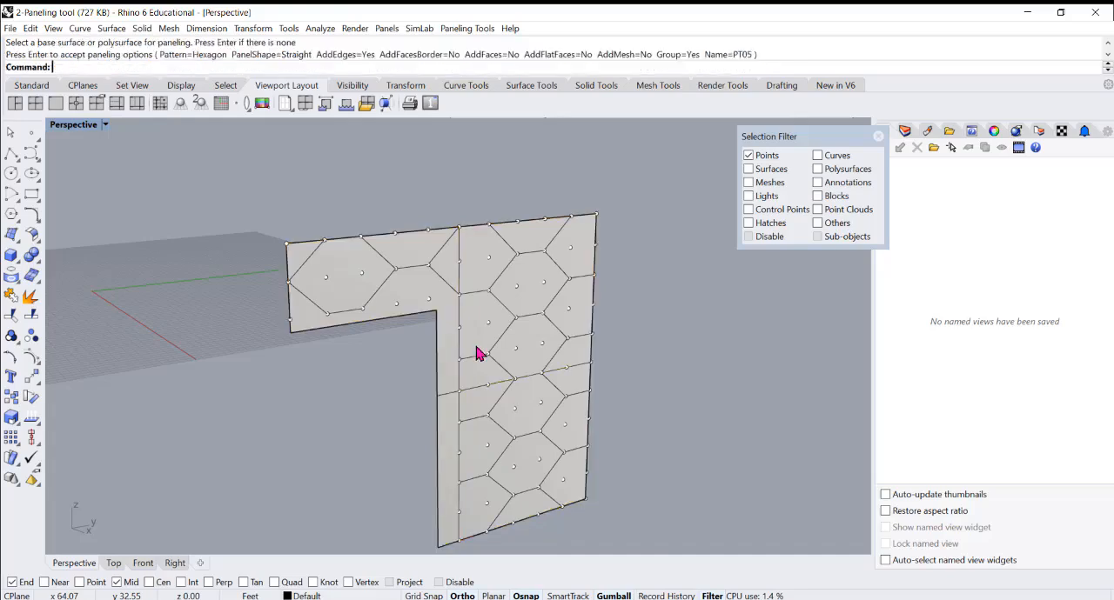
Show all hidden objects again around the paneled face
right_click_drag(476, 346, 332, 332)
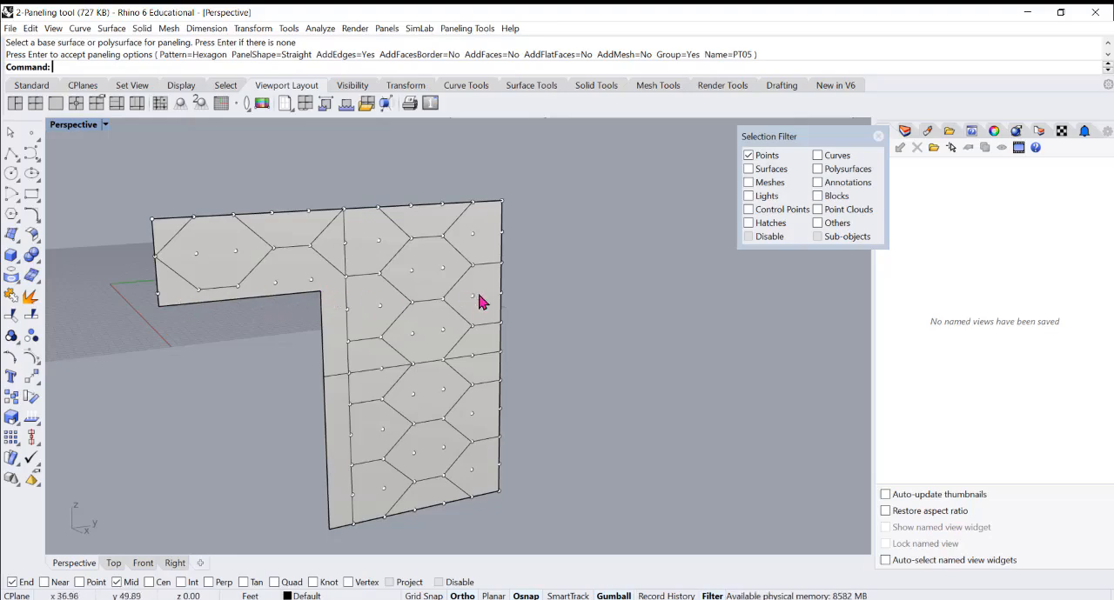
scroll(481, 301, "down", 3)
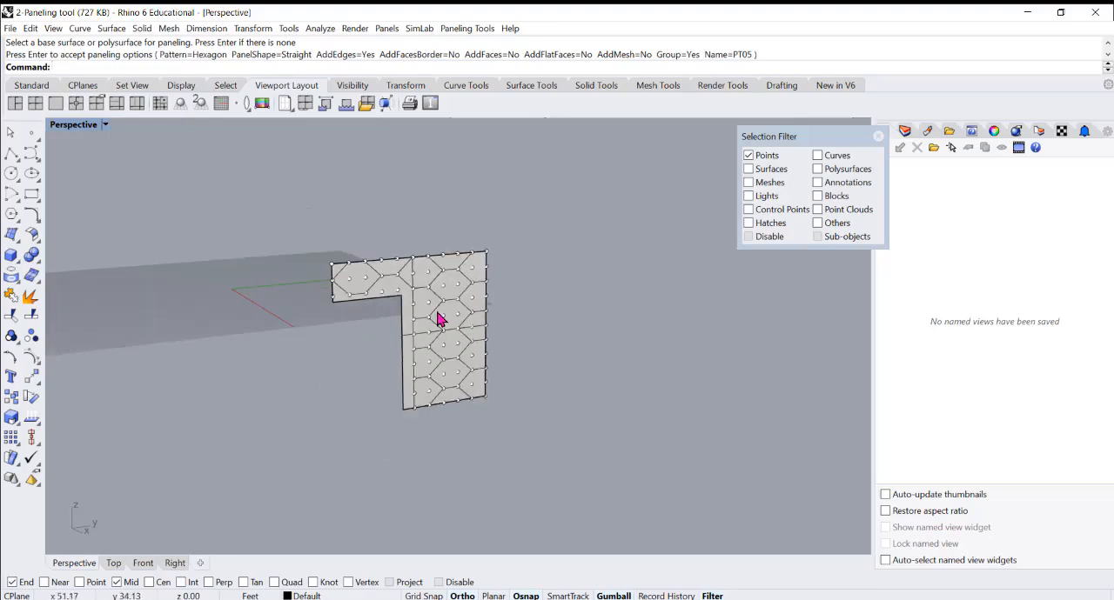
type("Show")
key("Return")
right_click_drag(419, 340, 427, 353)
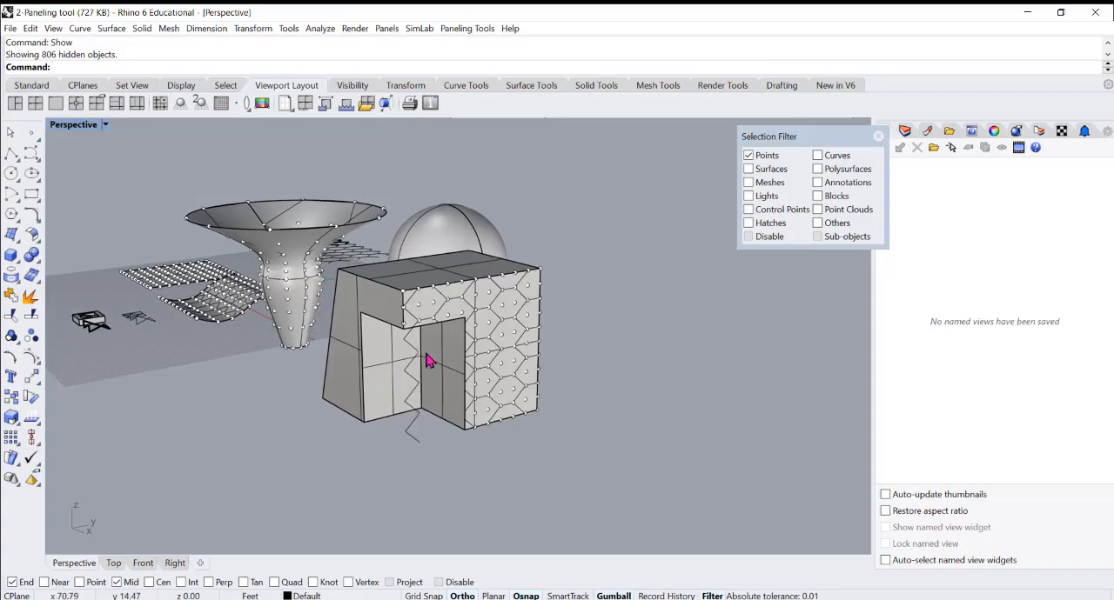
scroll(427, 361, "up", 3)
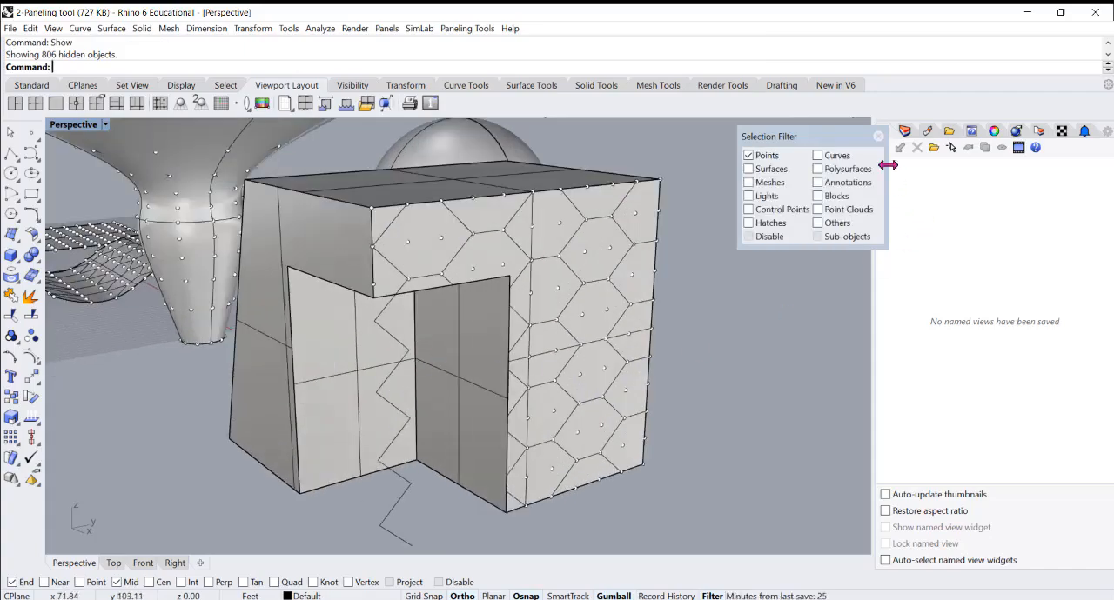
Close the selection filter and select the block's hexagon edges to examine how they run around the notch
left_click(405, 355)
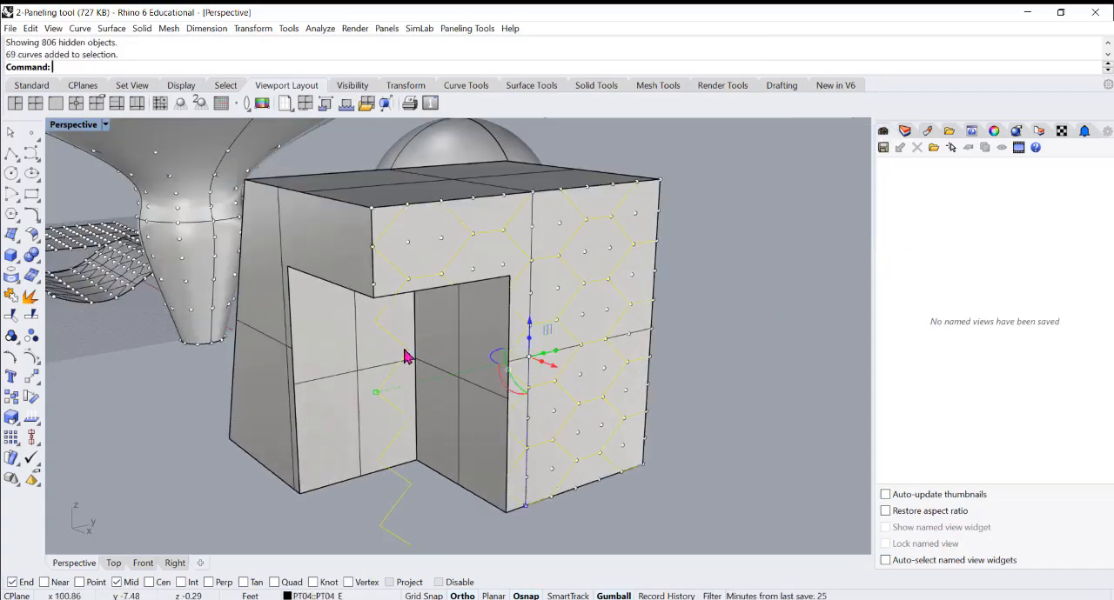
scroll(405, 355, "down", 2)
right_click_drag(397, 353, 472, 318)
scroll(510, 304, "down", 4)
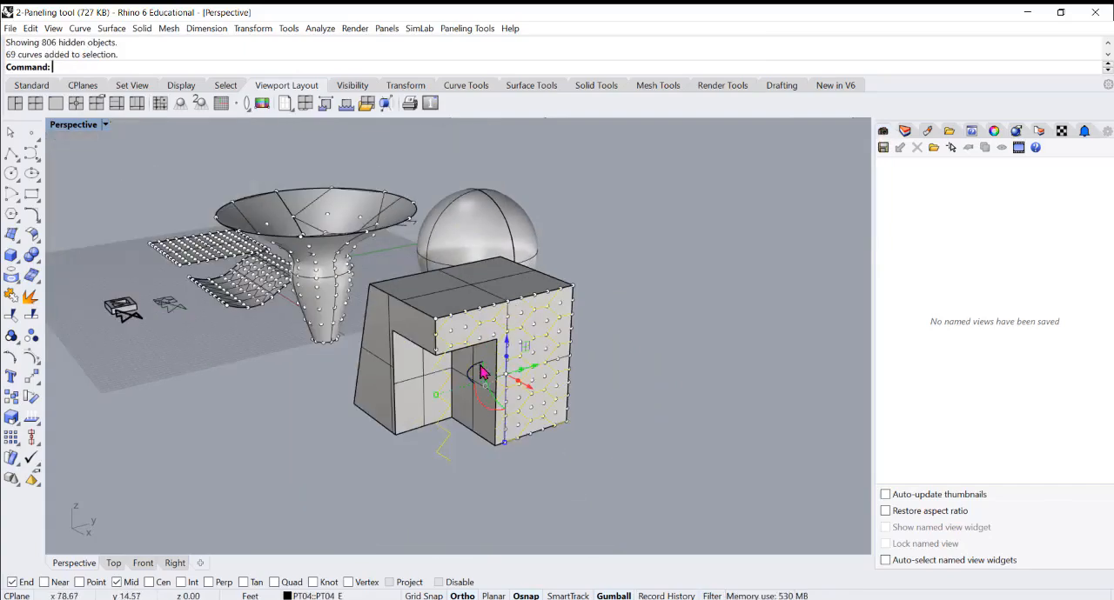
scroll(484, 372, "up", 8)
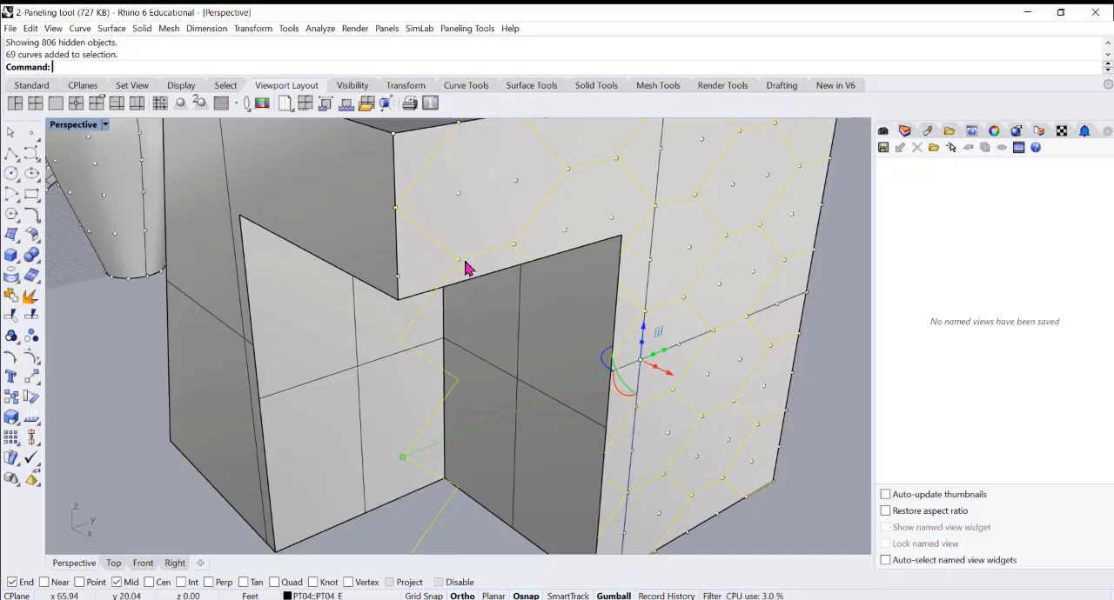
scroll(466, 262, "down", 10)
mouse_move(504, 294)
right_mouse_down()
mouse_move(517, 292)
mouse_move(501, 310)
right_mouse_up()
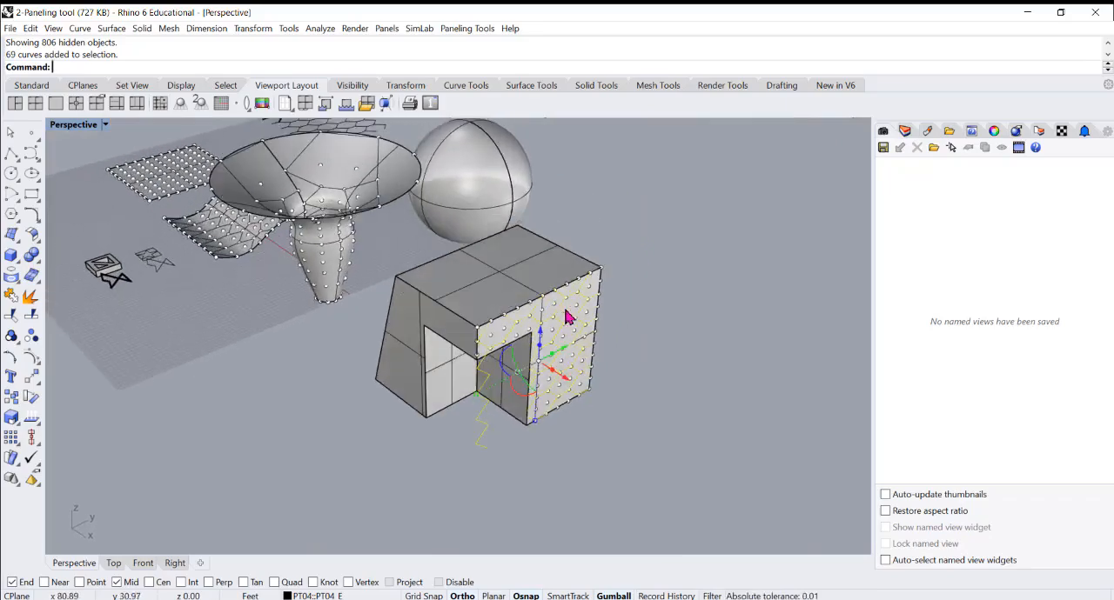
scroll(503, 390, "up", 5)
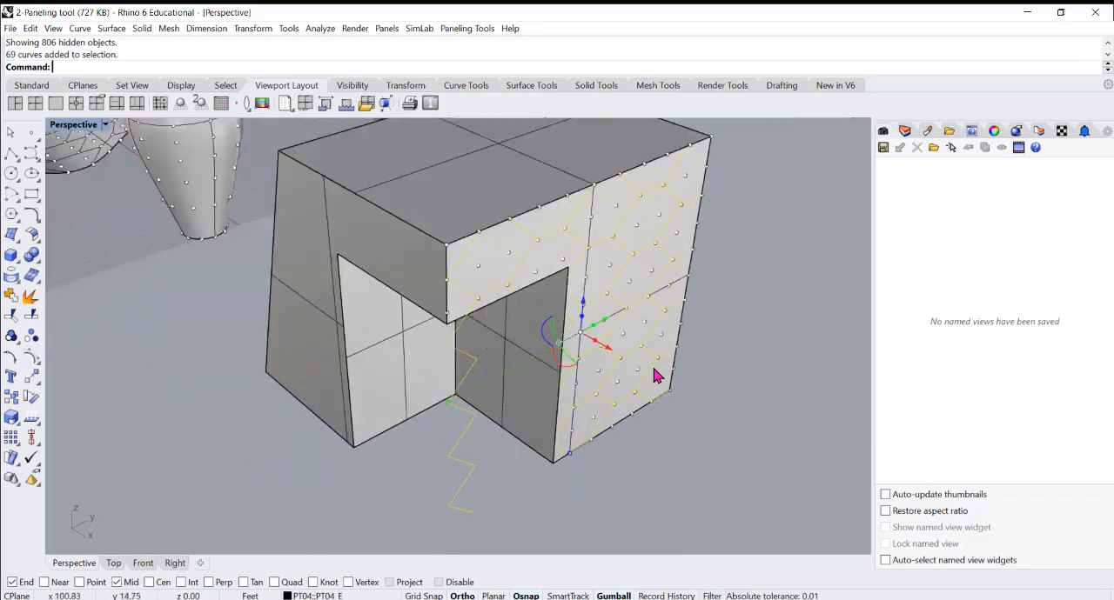
scroll(701, 397, "down", 5)
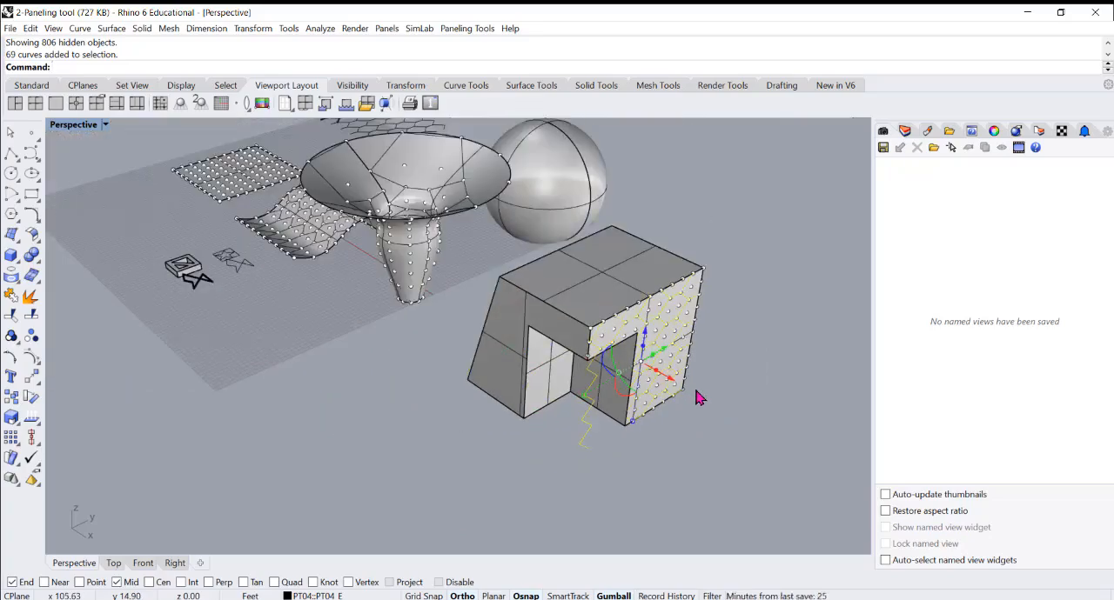
scroll(632, 366, "up", 3)
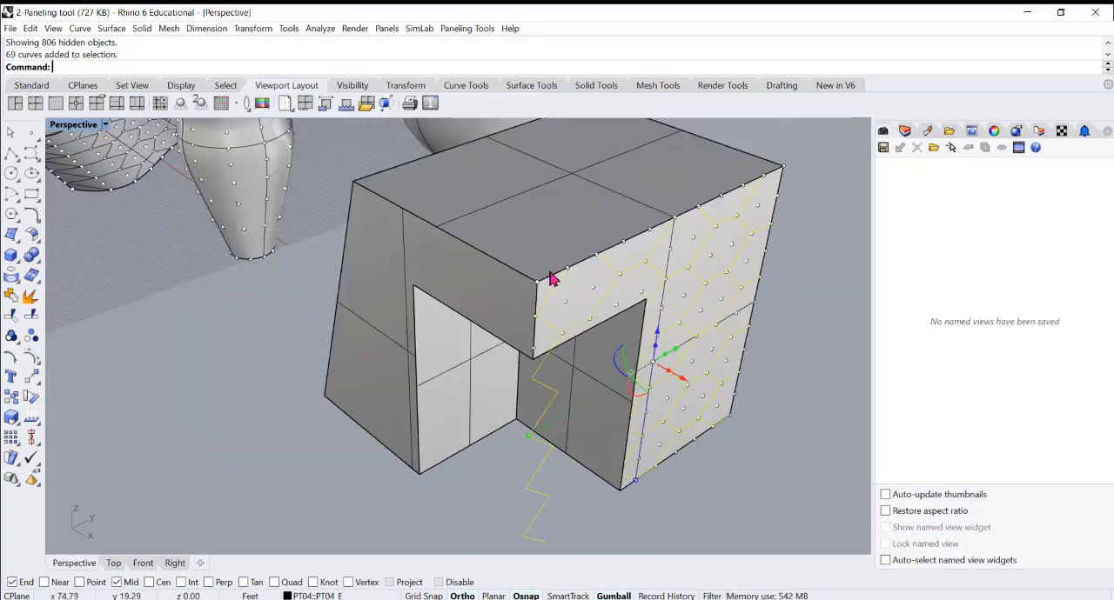
Select the funnel's hexagon edges and move them off the funnel to the far side of the sphere
scroll(785, 381, "down", 4)
right_click_drag(616, 376, 791, 266)
scroll(607, 248, "up", 5)
scroll(559, 336, "up", 3)
right_click_drag(634, 310, 561, 370)
left_click(639, 304)
scroll(639, 303, "down", 3)
scroll(655, 368, "down", 2)
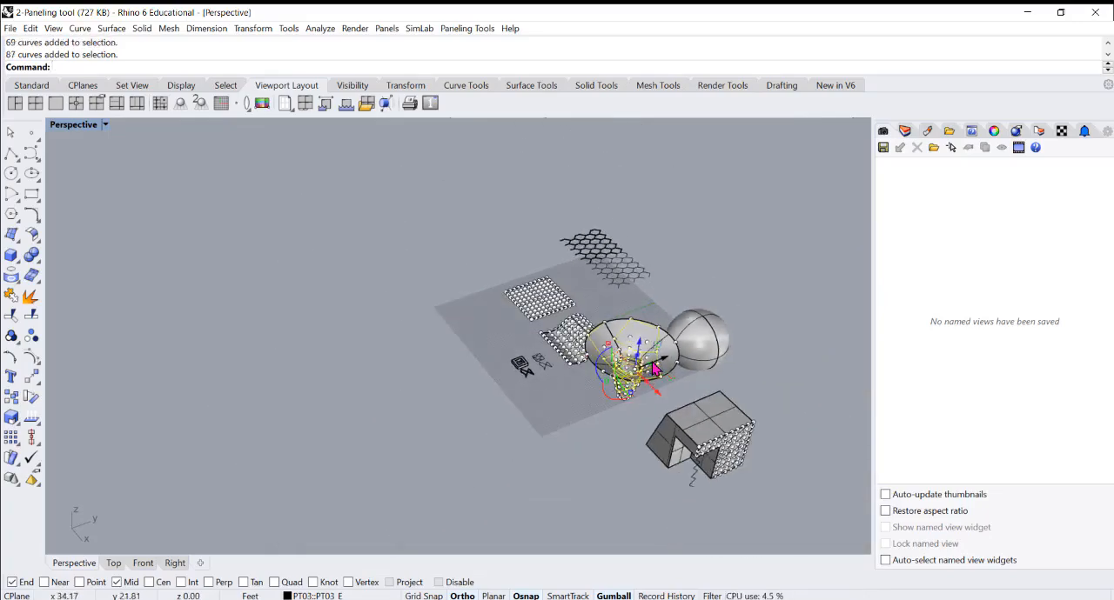
left_click_drag(663, 362, 808, 317)
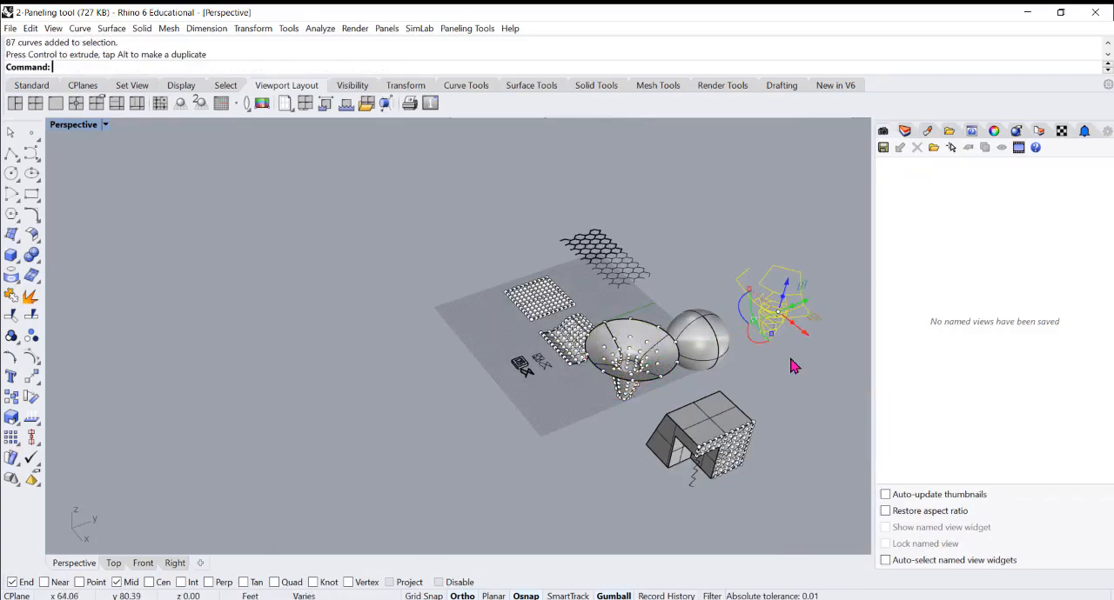
left_click(791, 361)
Delete the grouped point grid from the funnel surface
right_click_drag(767, 366, 831, 231)
scroll(728, 221, "up", 3)
scroll(656, 318, "down", 3)
scroll(582, 369, "up", 5)
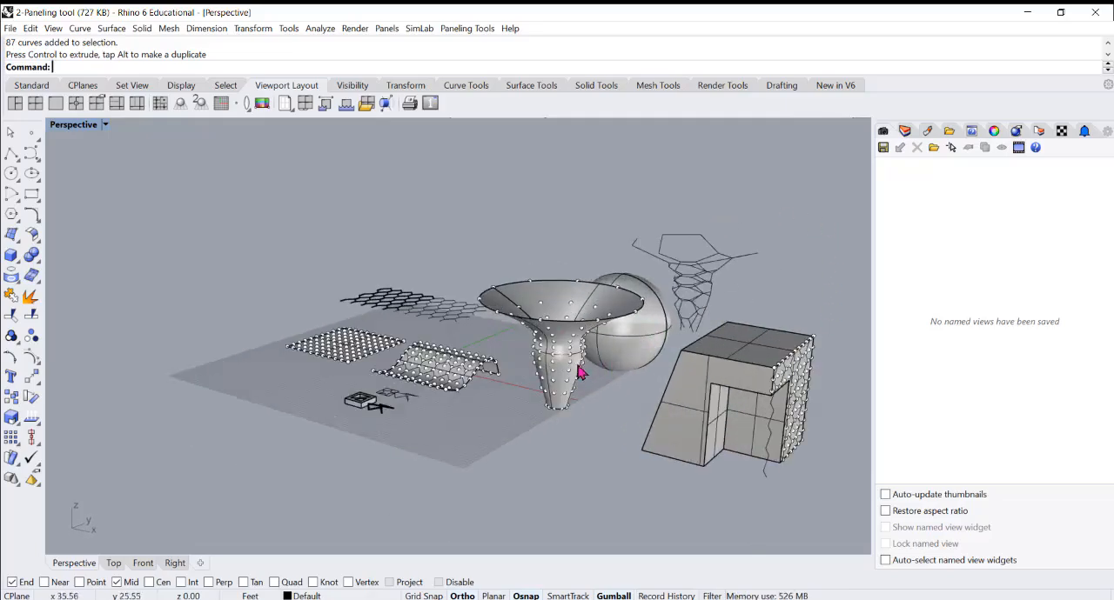
left_click(567, 371)
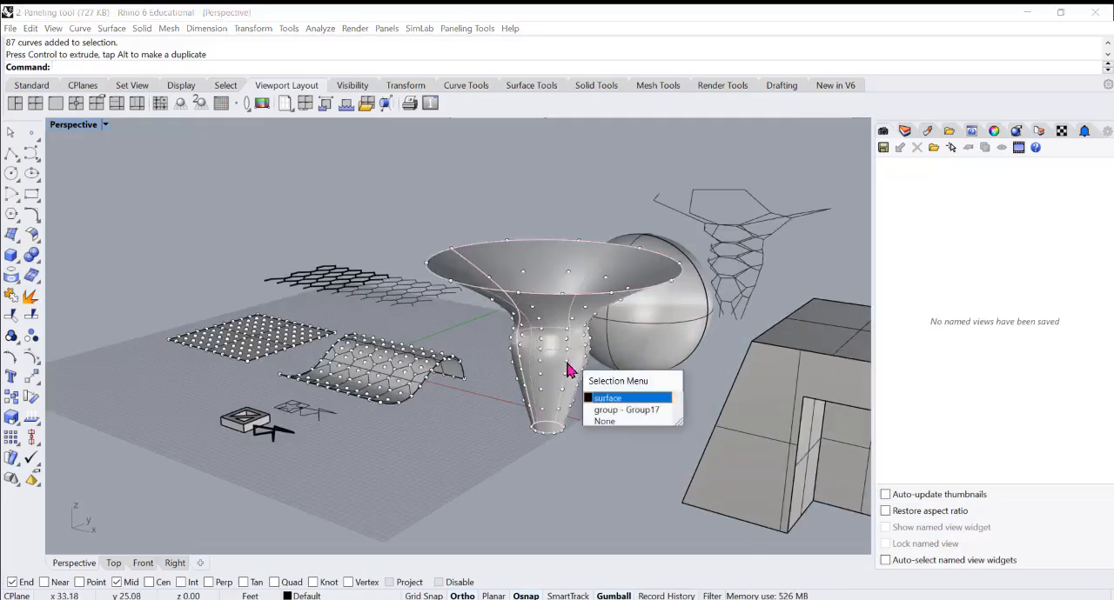
left_click(625, 411)
key("Delete")
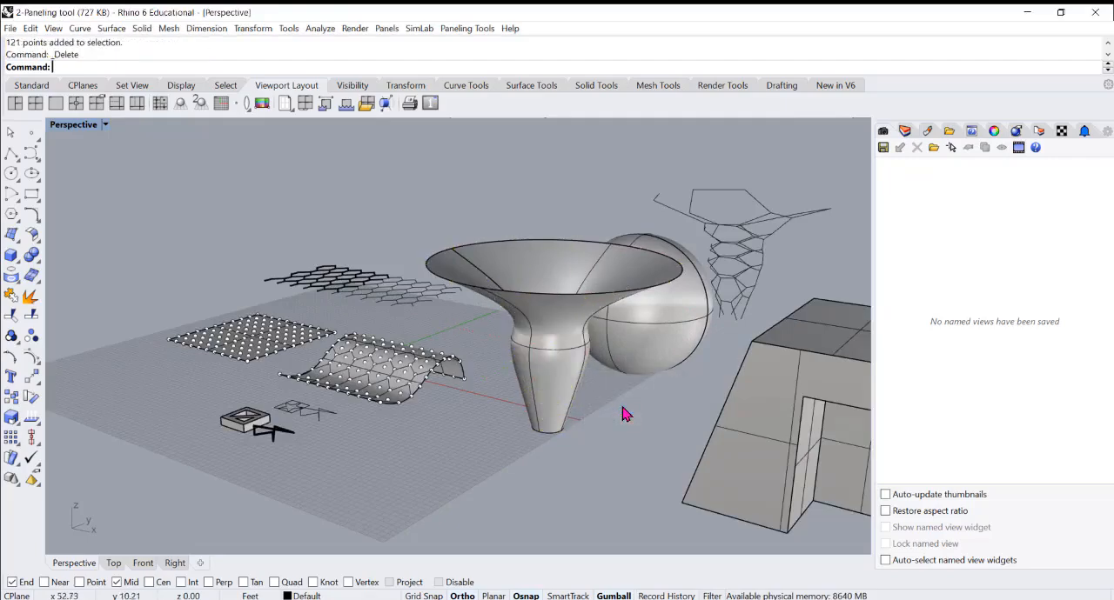
Delete the funnel-shaped hexagon edges that stand behind the sphere
left_click(551, 358)
right_click_drag(545, 313, 638, 316)
scroll(691, 225, "down", 3)
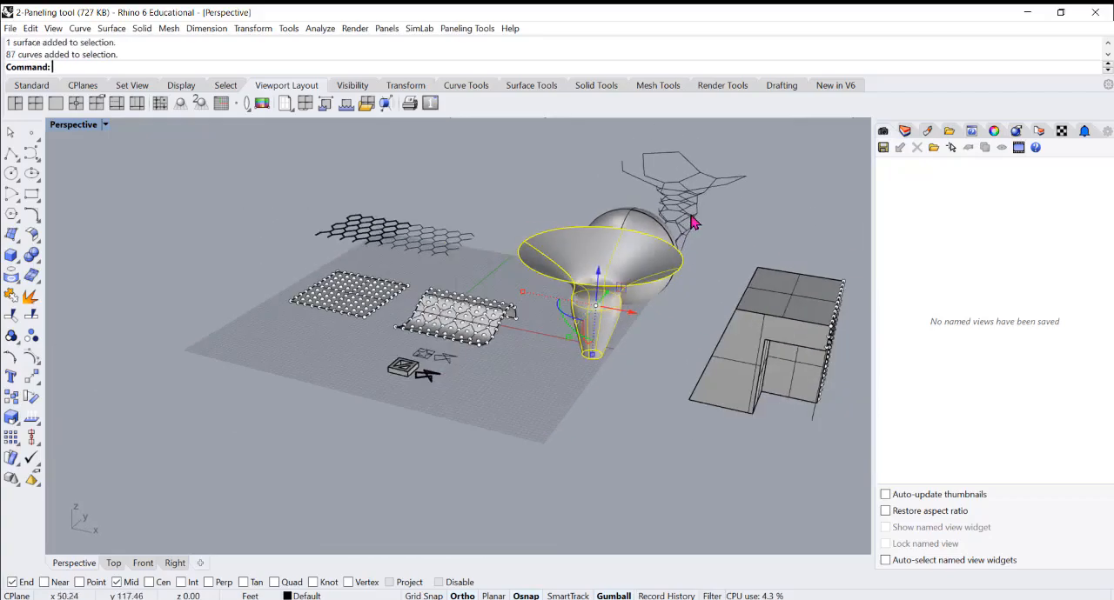
left_click(694, 223)
key("Delete")
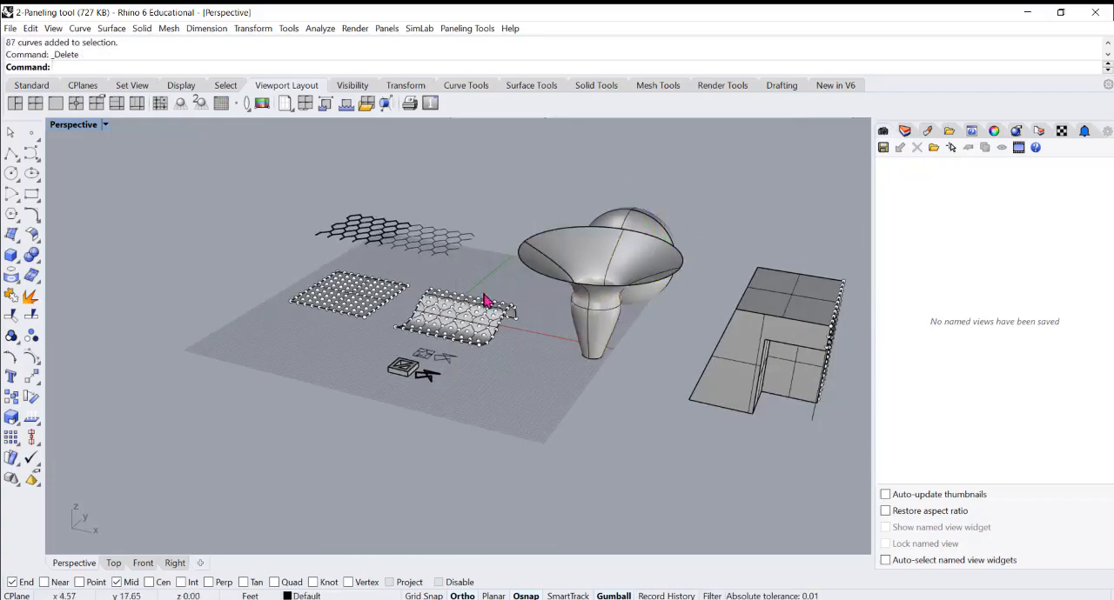
Delete the hexagon edges and the grouped point grid from the wavy surface
scroll(479, 322, "up", 5)
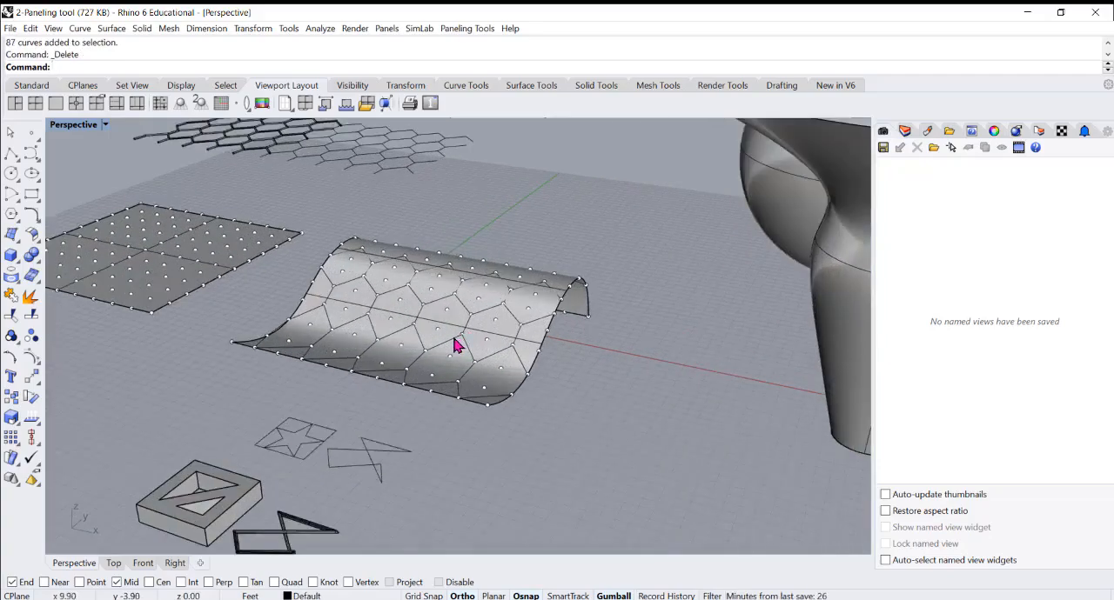
scroll(457, 346, "down", 4)
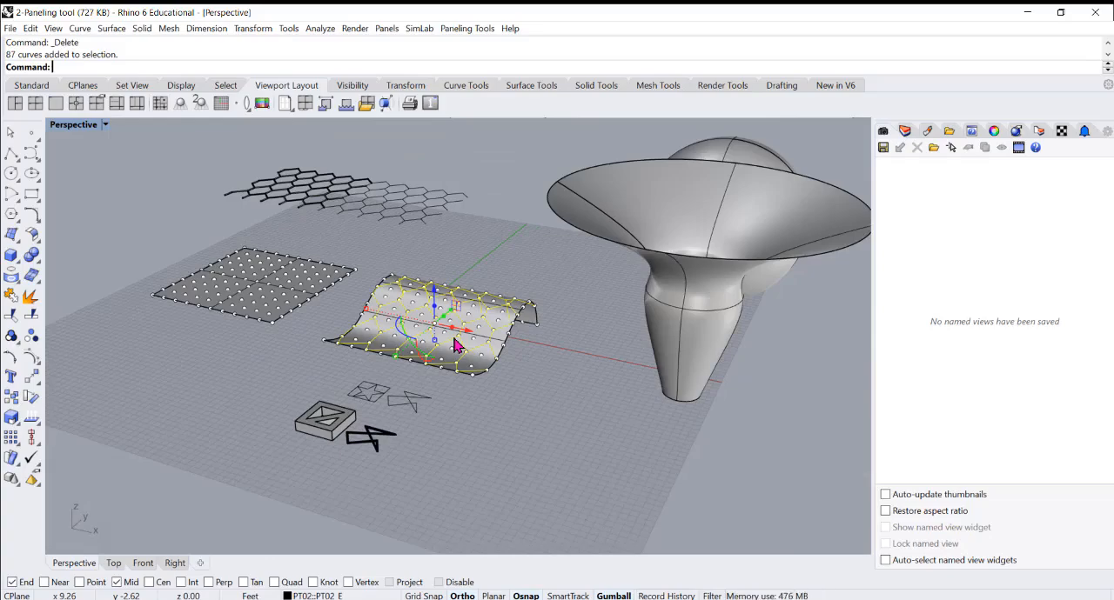
left_click(458, 340)
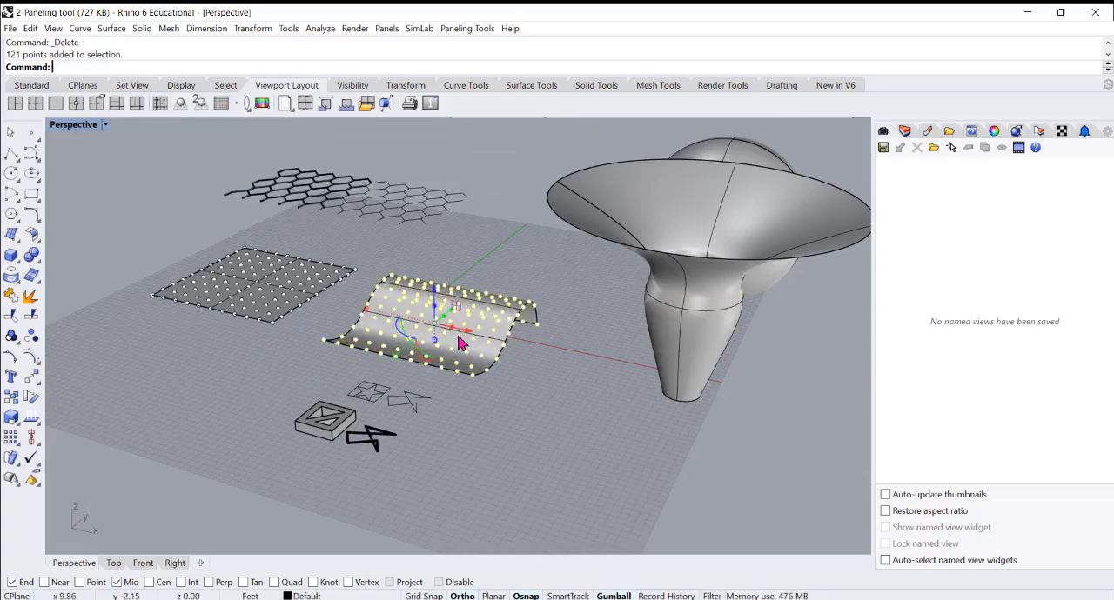
key("Delete")
scroll(475, 314, "down", 4)
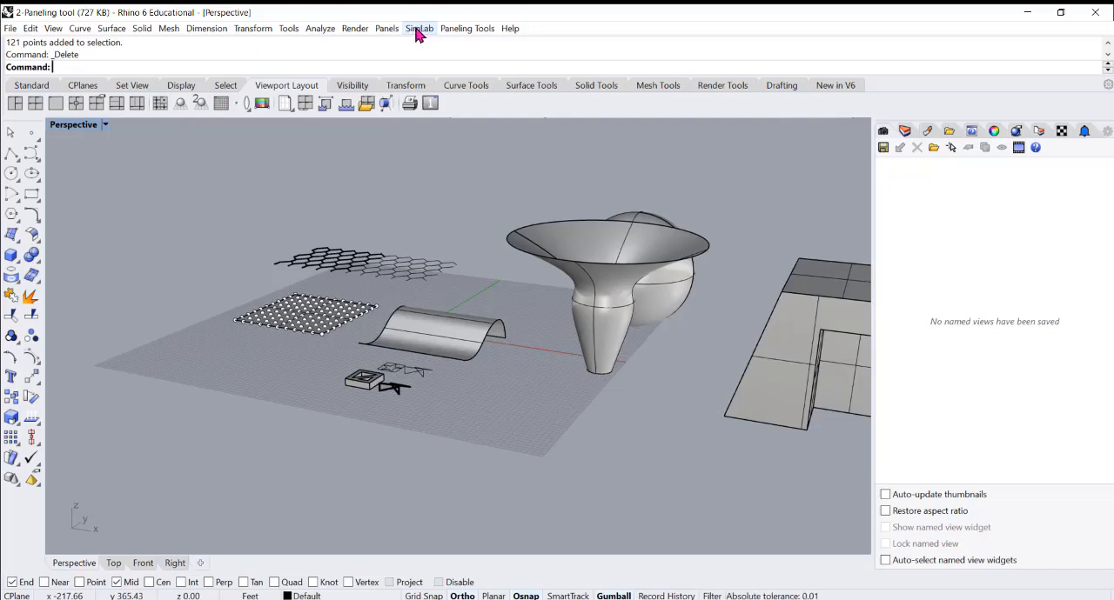
Create a grouped paneling grid on the funnel by surface domain number, with 20 U spans and 20 V spans
left_click(454, 31)
mouse_move(489, 46)
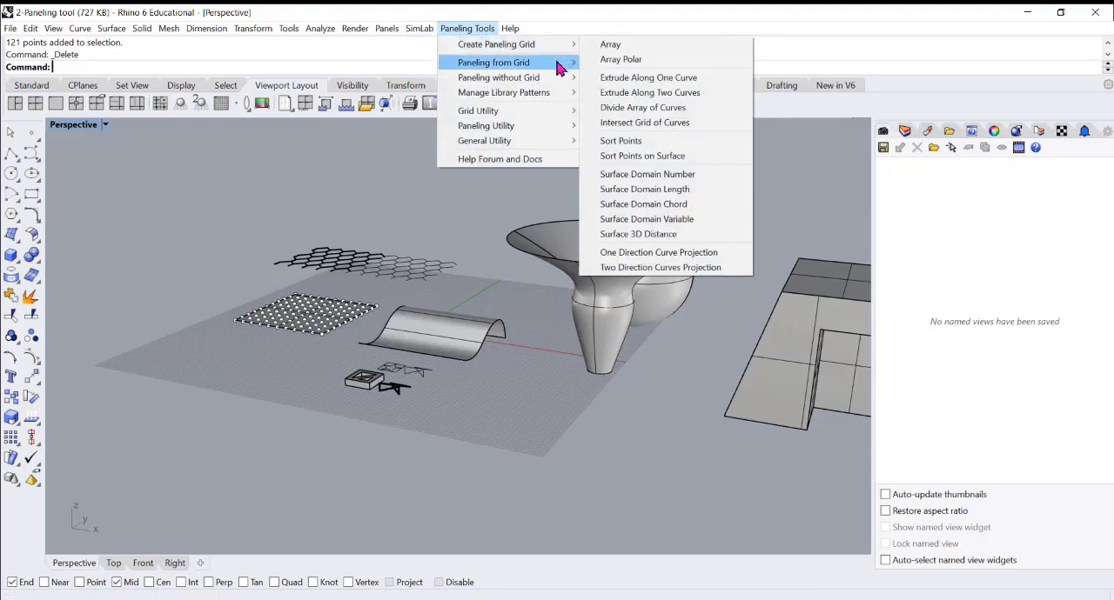
mouse_move(558, 68)
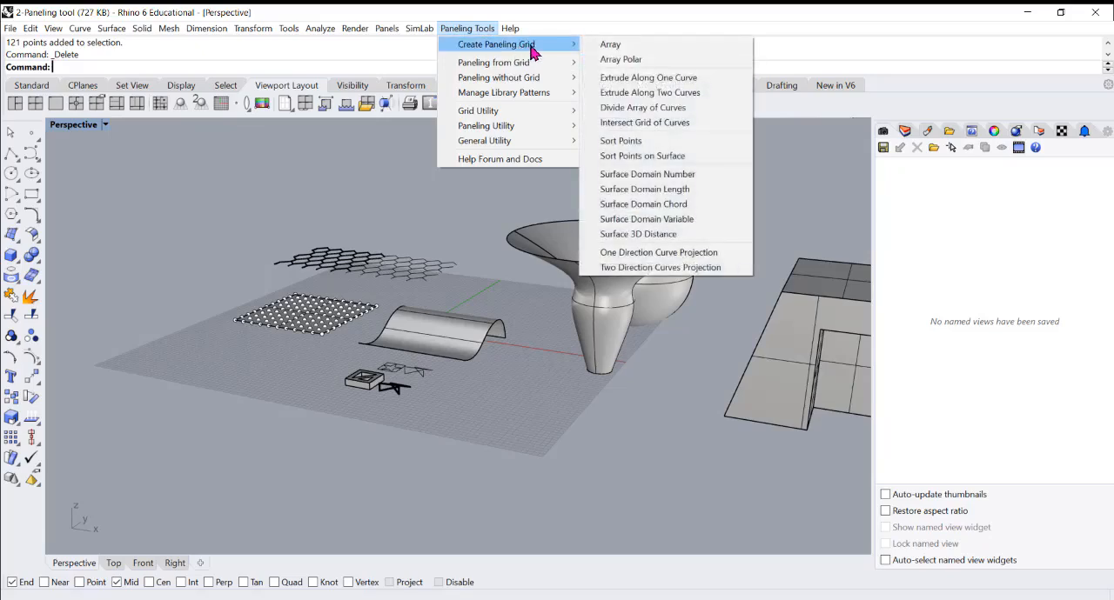
left_click(644, 174)
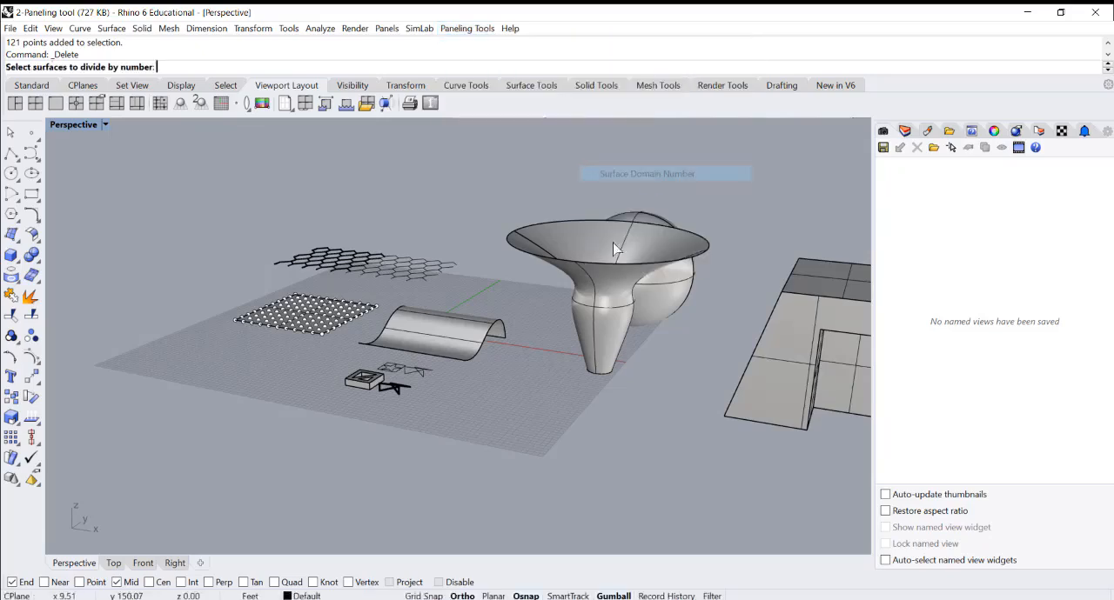
left_click(606, 320)
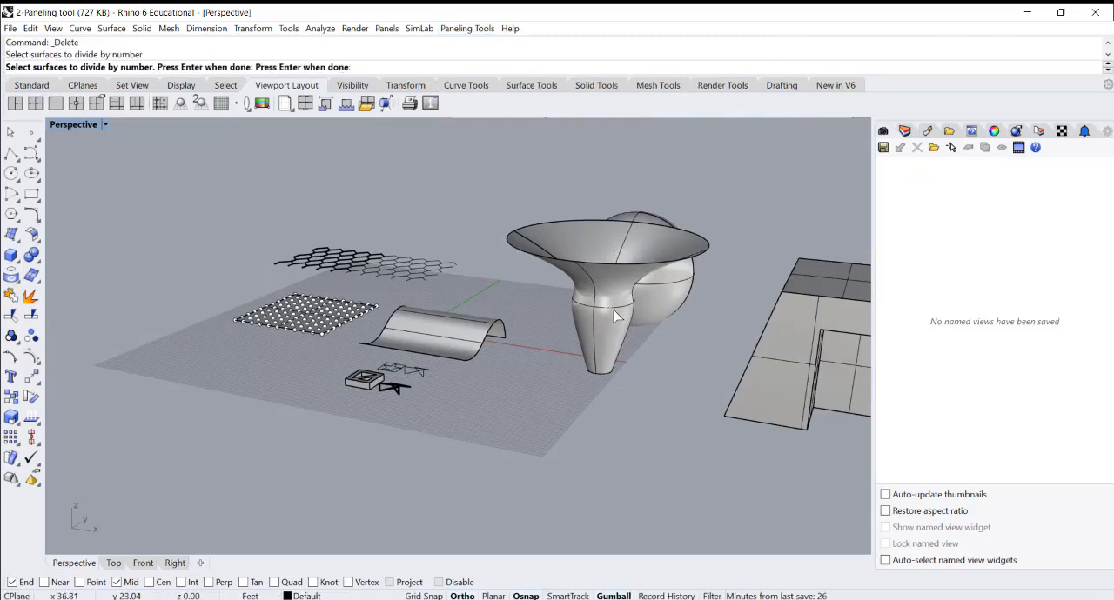
key("Return")
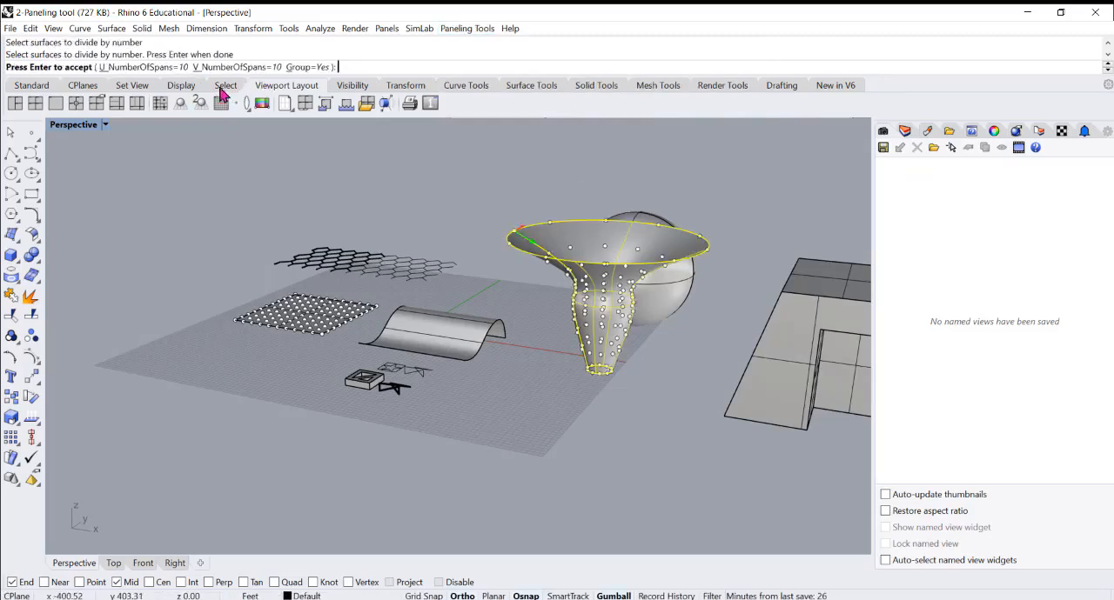
left_click(143, 67)
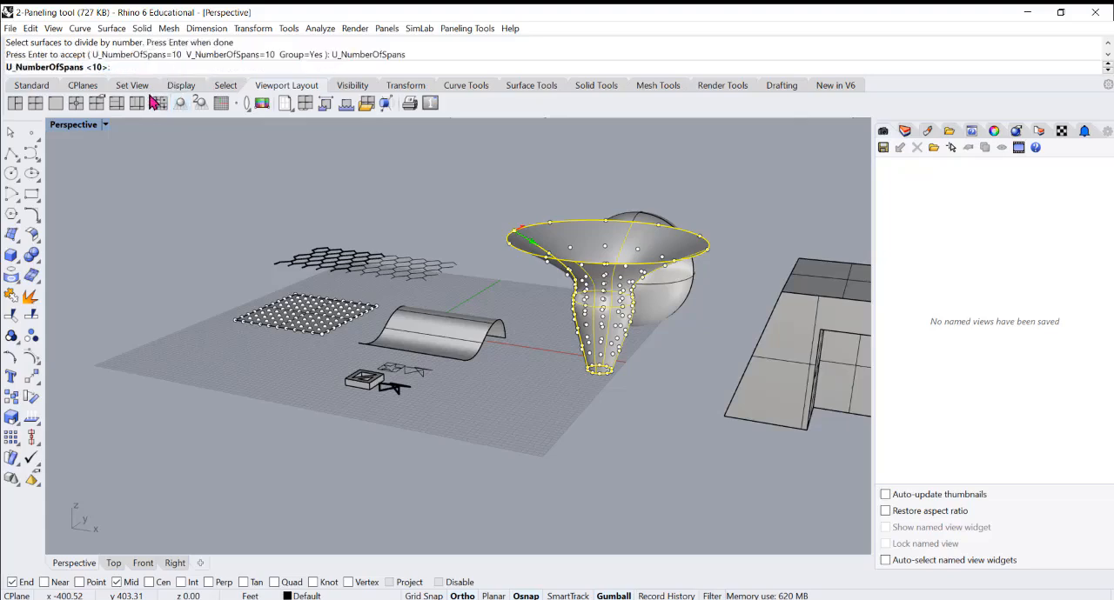
type("20")
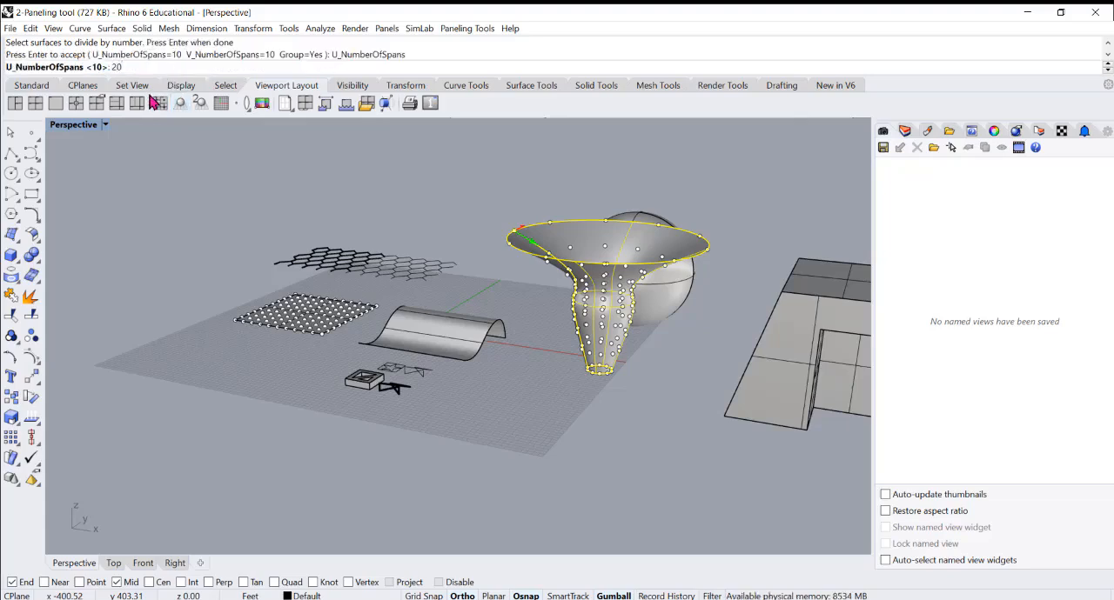
key("Return")
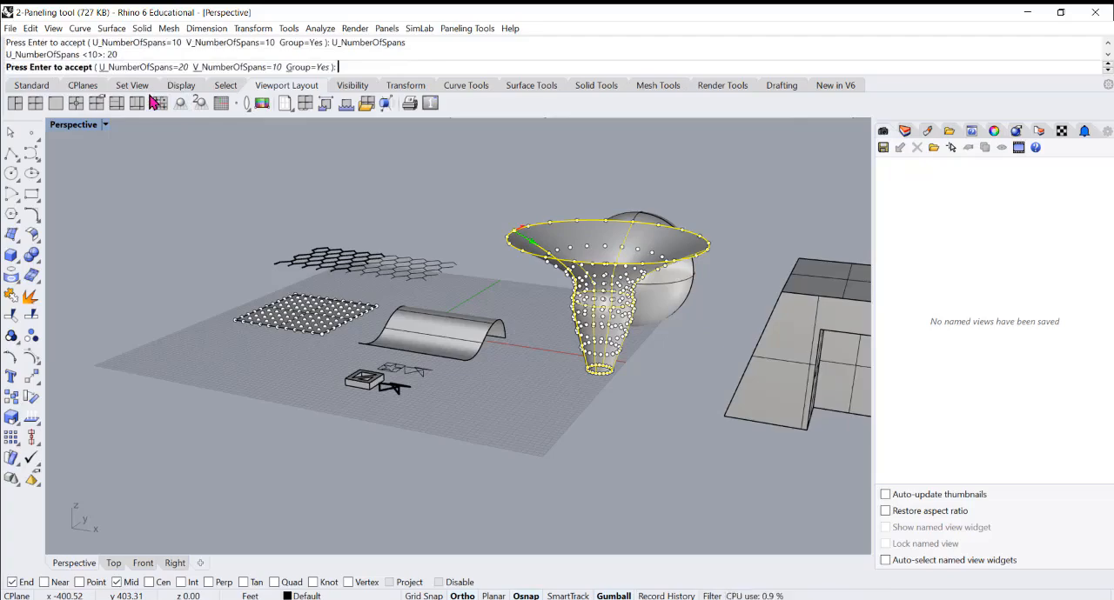
left_click(235, 68)
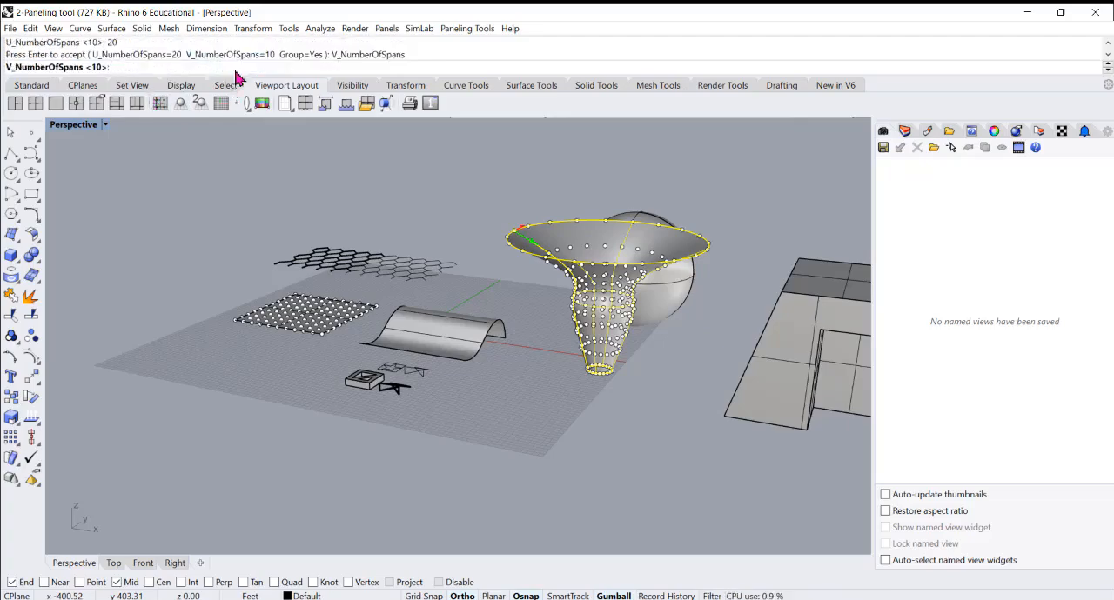
key("Return")
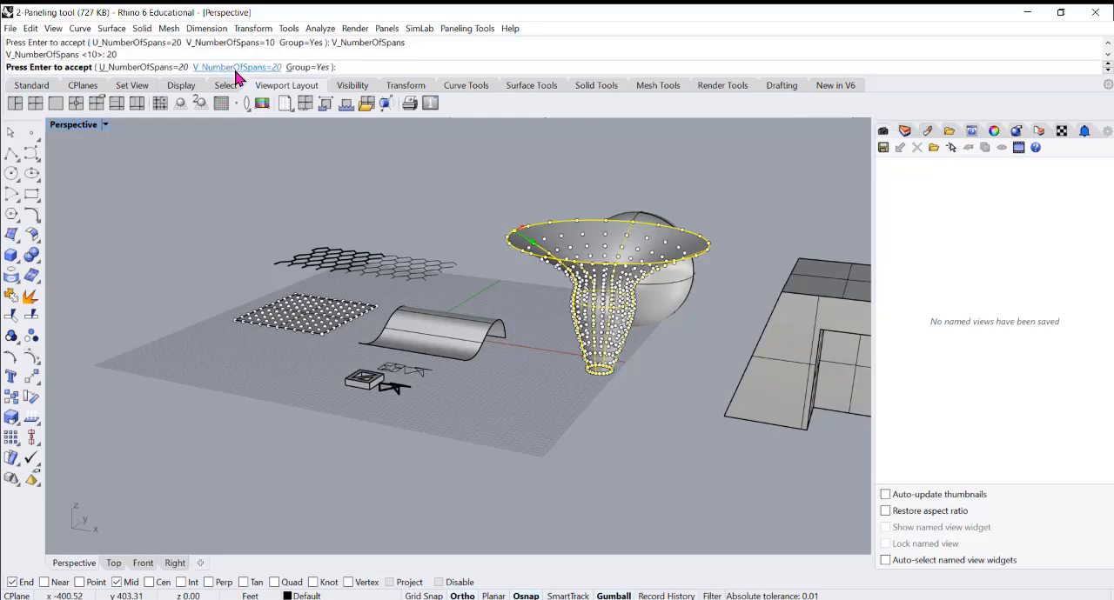
right_click_drag(564, 275, 551, 214)
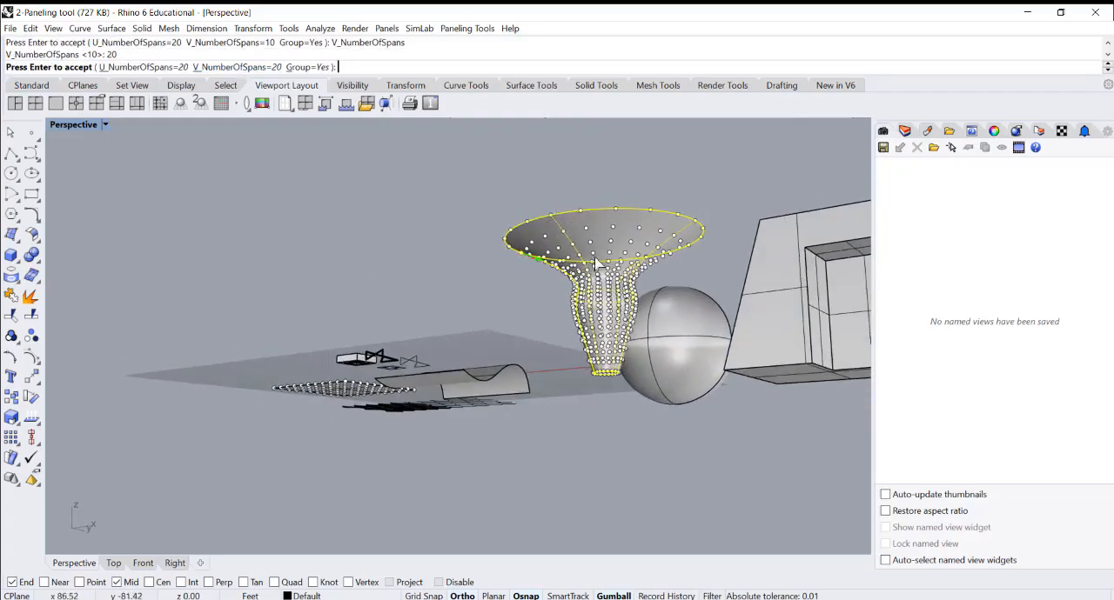
scroll(596, 263, "up", 2)
key("Return")
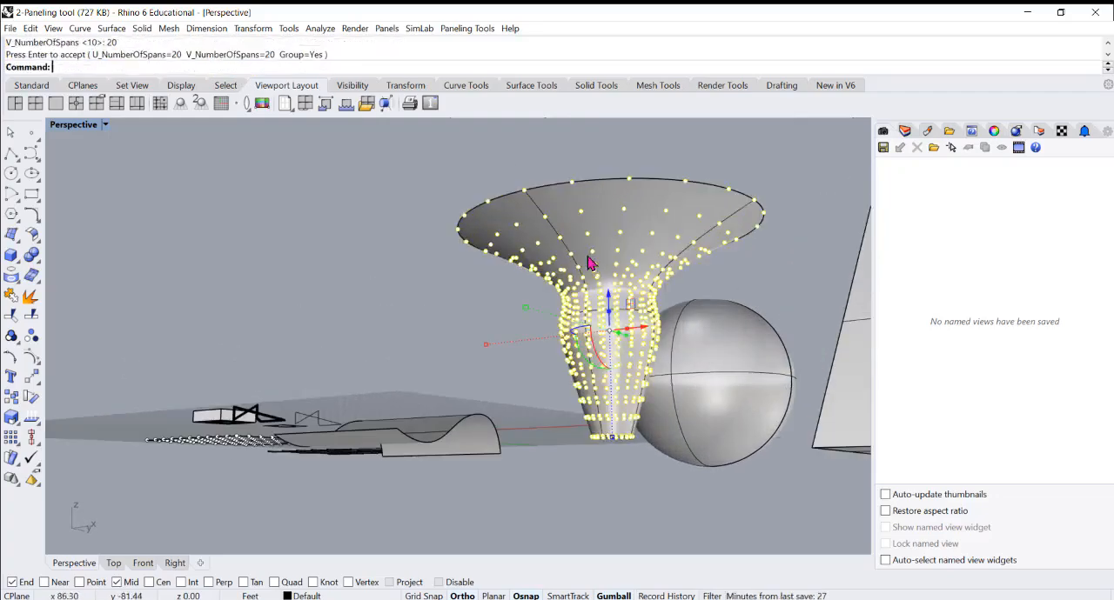
right_click_drag(588, 257, 587, 271)
left_click(482, 166)
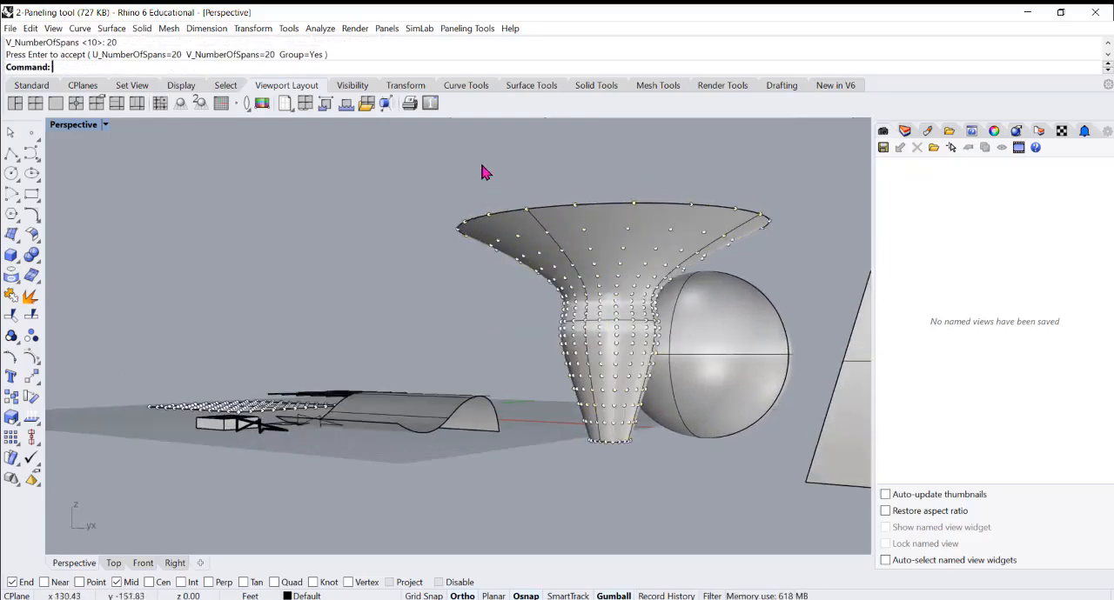
Panel the funnel from its point grid, using it as base surface, with straight Hexagon edges and no faces or mesh
left_click(452, 34)
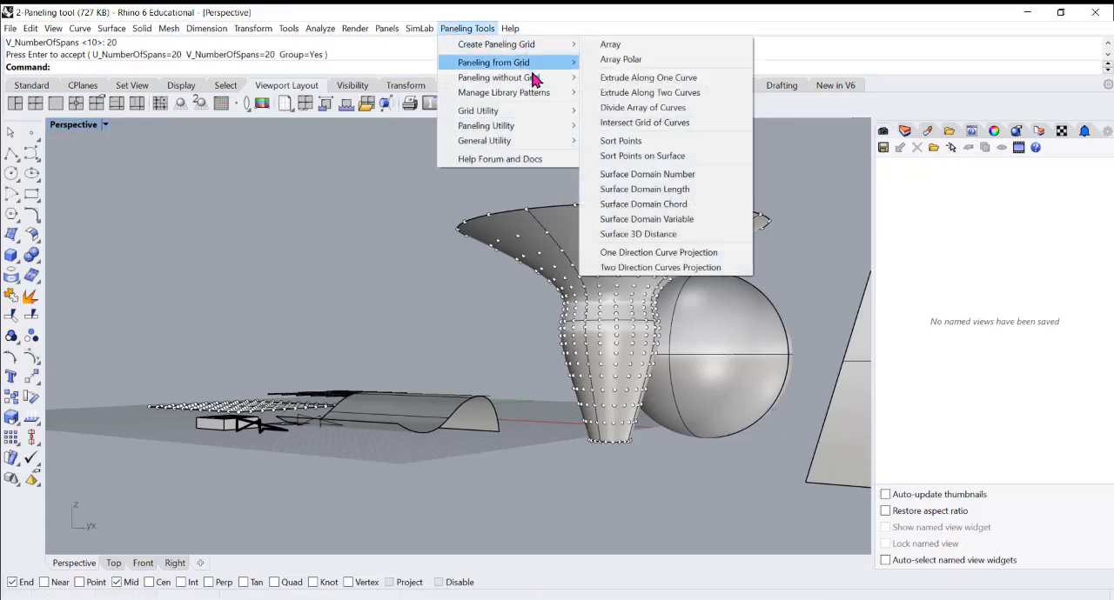
mouse_move(538, 68)
left_click(600, 65)
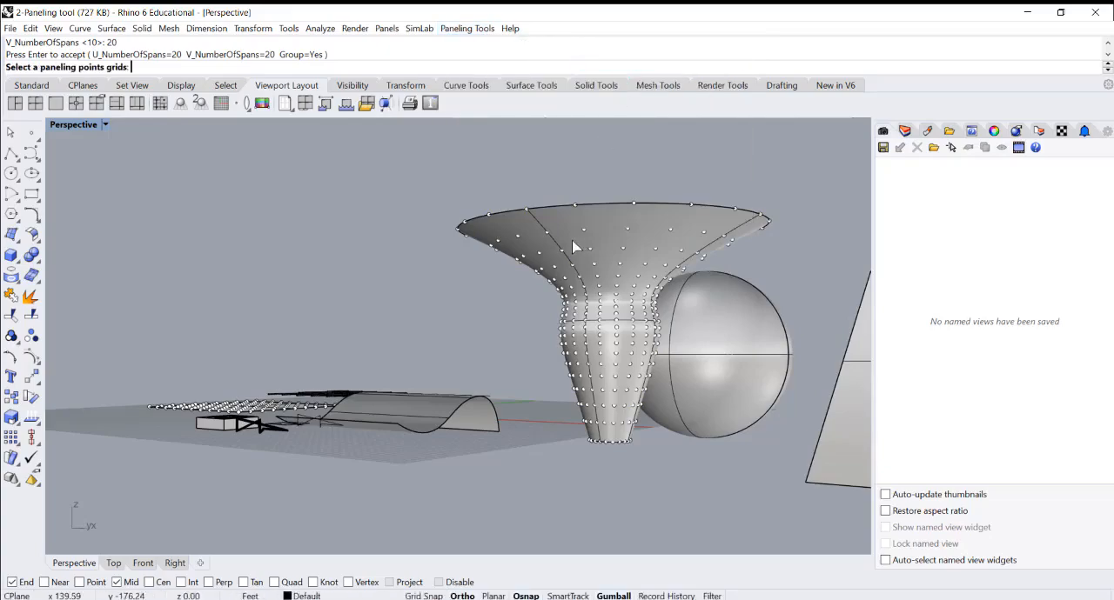
left_click(546, 239)
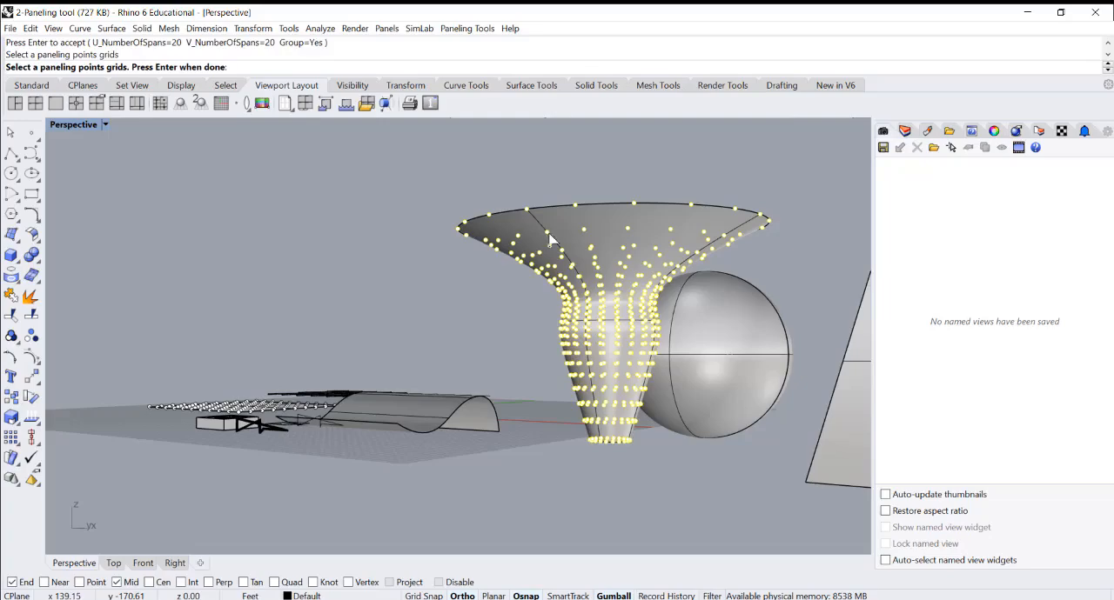
key("Return")
left_click(580, 248)
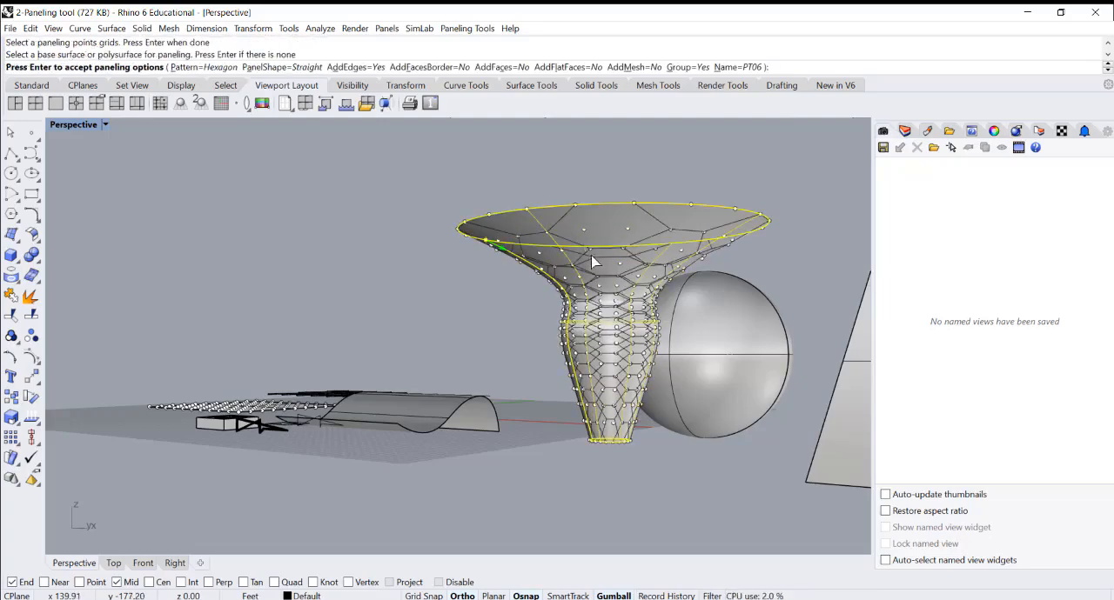
mouse_move(592, 261)
right_mouse_down()
mouse_move(598, 251)
mouse_move(601, 269)
right_mouse_up()
key("Return")
Select the funnel's new hexagon edges and move them off the funnel to the far side of the sphere
left_click(612, 292)
scroll(612, 291, "down", 3)
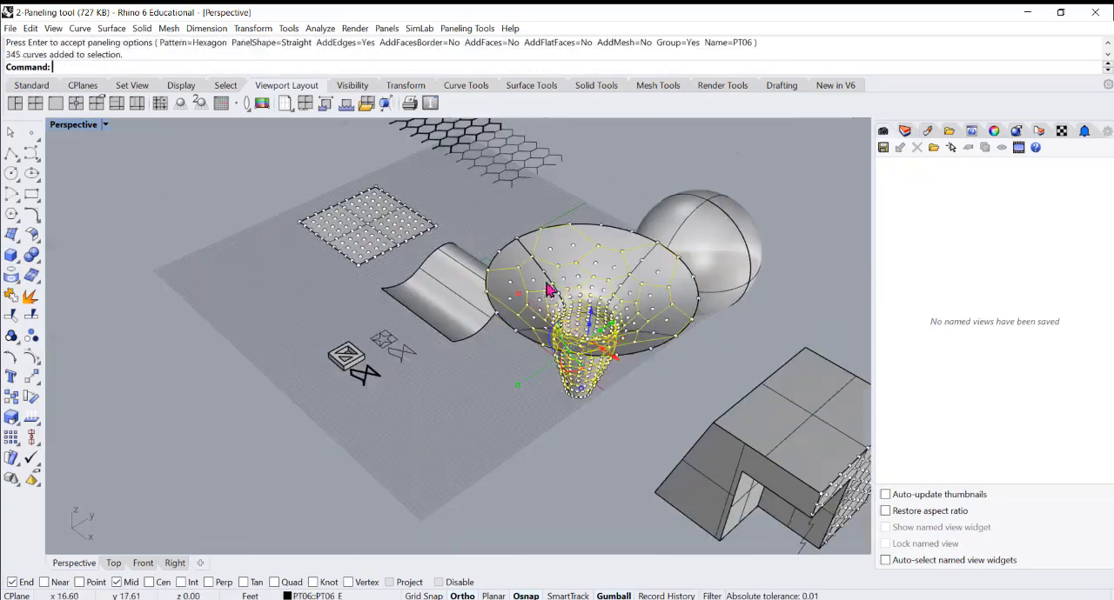
left_click_drag(616, 329, 825, 207)
scroll(520, 294, "down", 3)
scroll(520, 294, "down", 3)
right_click_drag(520, 294, 539, 259)
scroll(733, 279, "up", 10)
right_click_drag(753, 323, 745, 397)
scroll(746, 397, "up", 5)
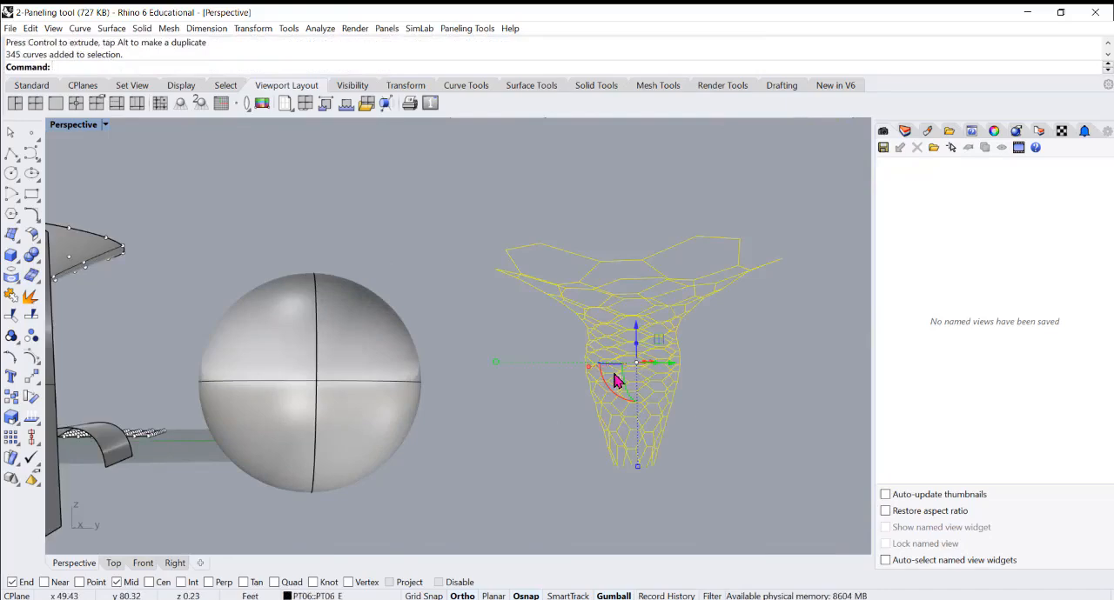
Pipe the funnel-shaped hexagon edges with a 6" diameter and flat caps
key("Return")
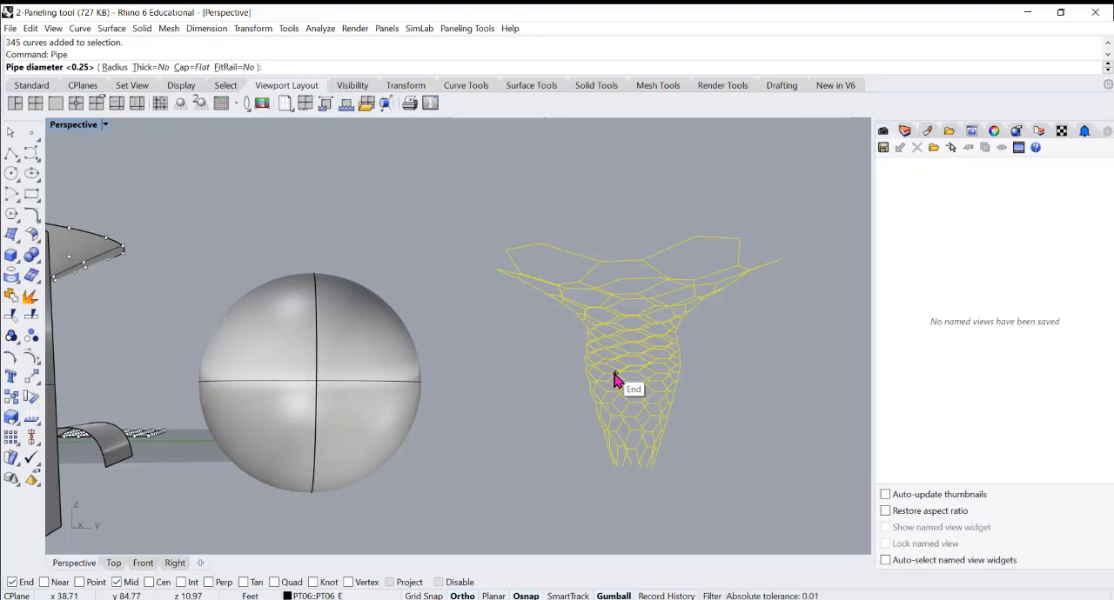
type("6\"")
key("Return")
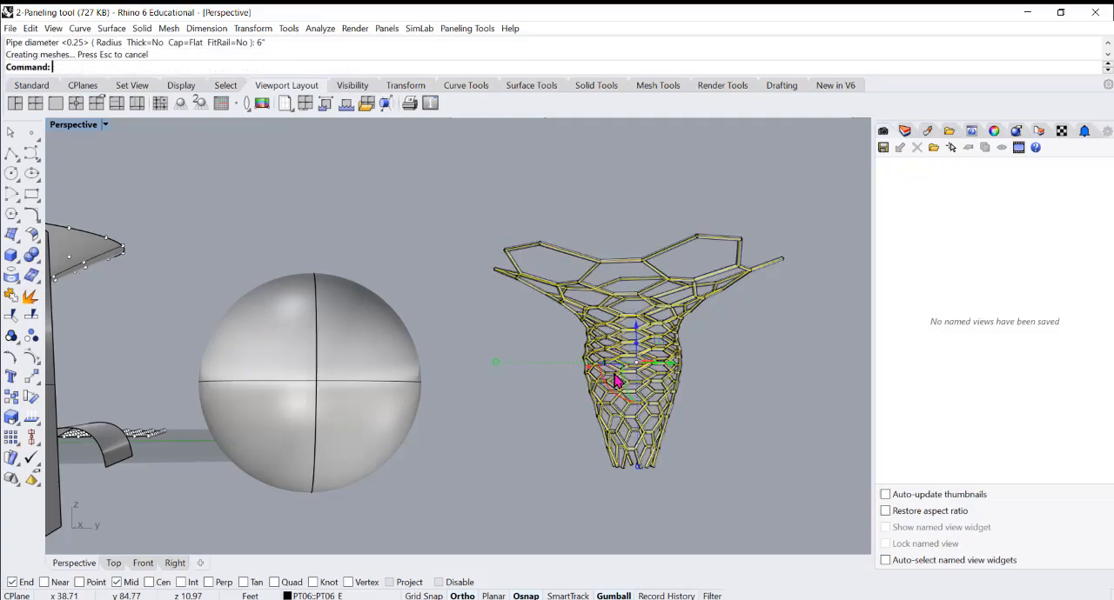
mouse_move(718, 394)
right_mouse_down()
mouse_move(686, 354)
mouse_move(551, 317)
mouse_move(497, 364)
mouse_move(221, 405)
mouse_move(354, 354)
mouse_move(483, 341)
mouse_move(528, 323)
mouse_move(506, 325)
right_mouse_up()
scroll(636, 317, "down", 8)
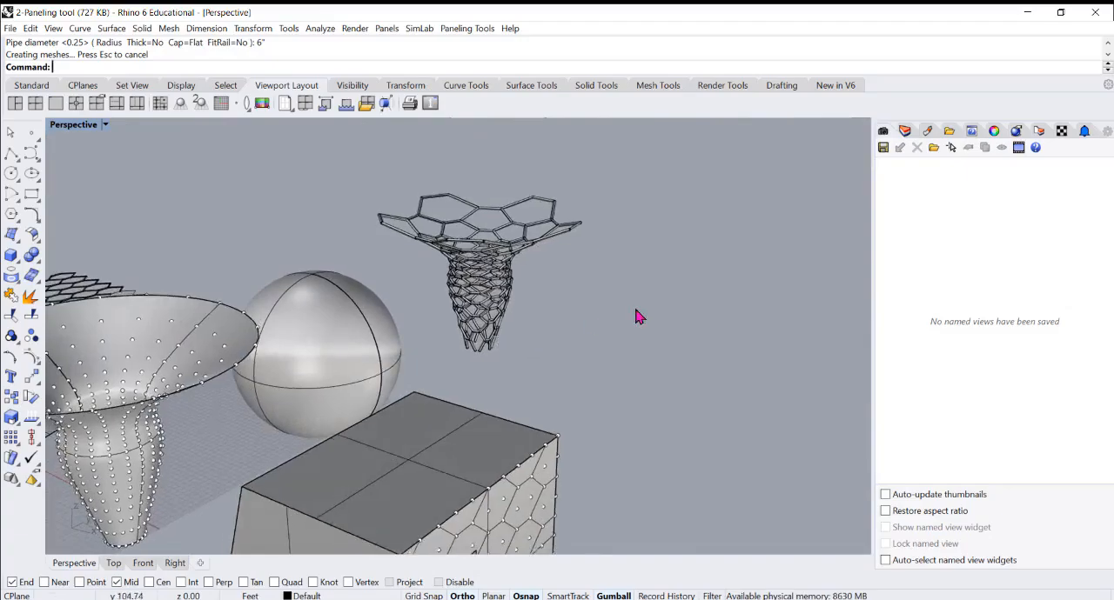
Create a grouped paneling grid on the wavy surface by surface domain number, with 20 U spans and 20 V spans
scroll(438, 320, "up", 3)
scroll(437, 320, "up", 5)
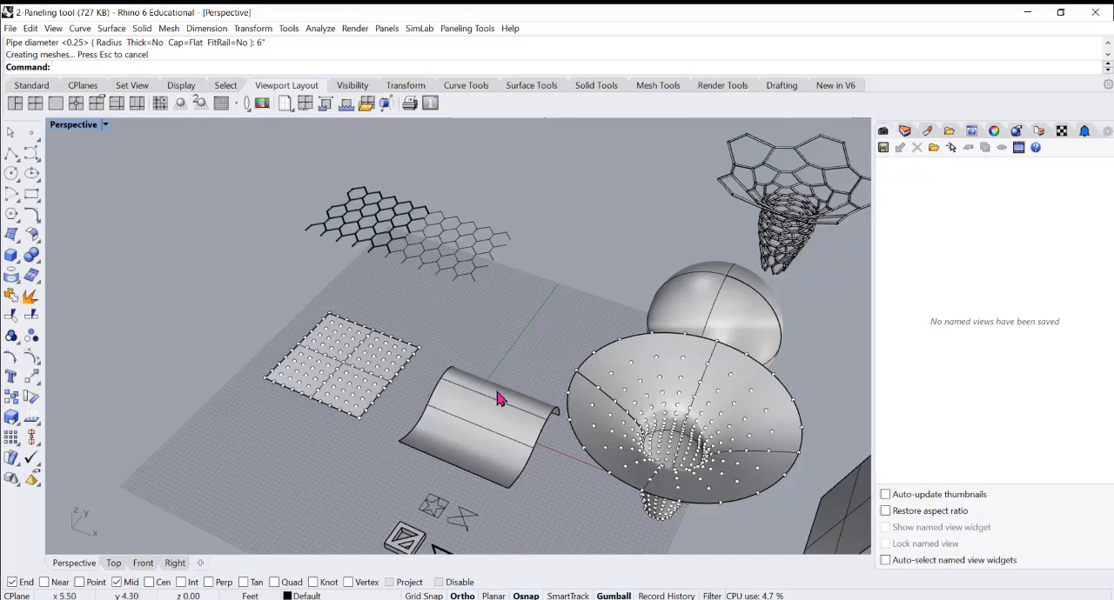
scroll(487, 435, "up", 2)
scroll(462, 278, "up", 2)
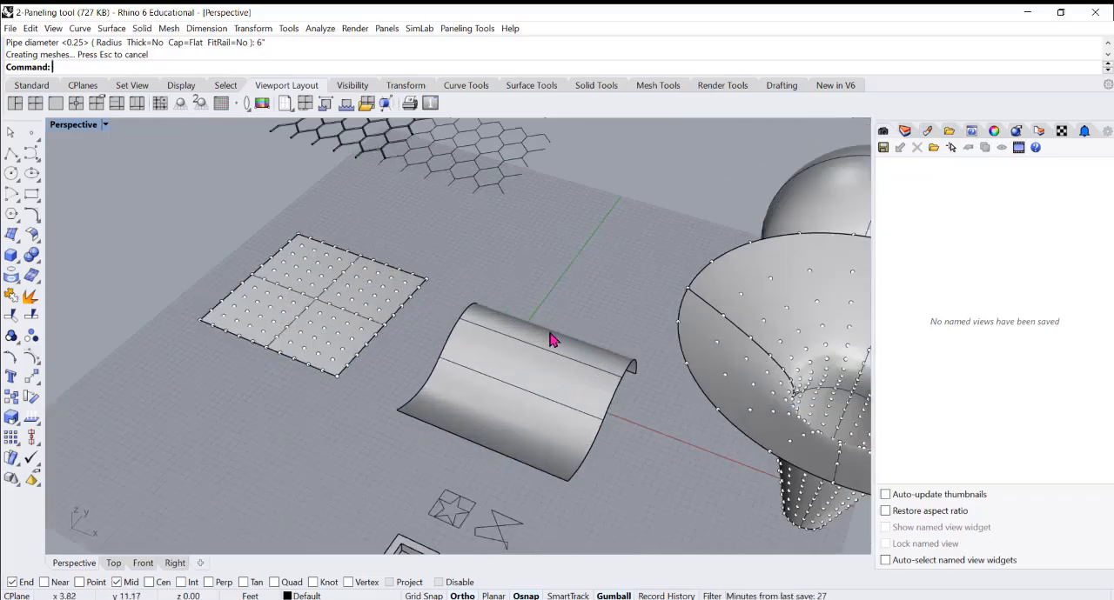
left_click(509, 378)
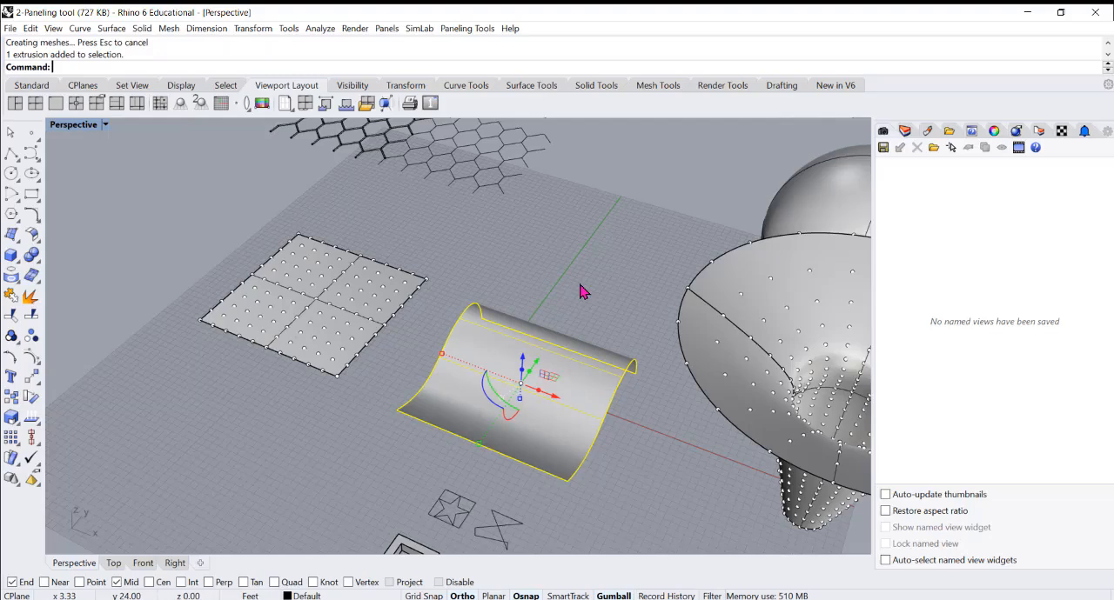
left_click(598, 291)
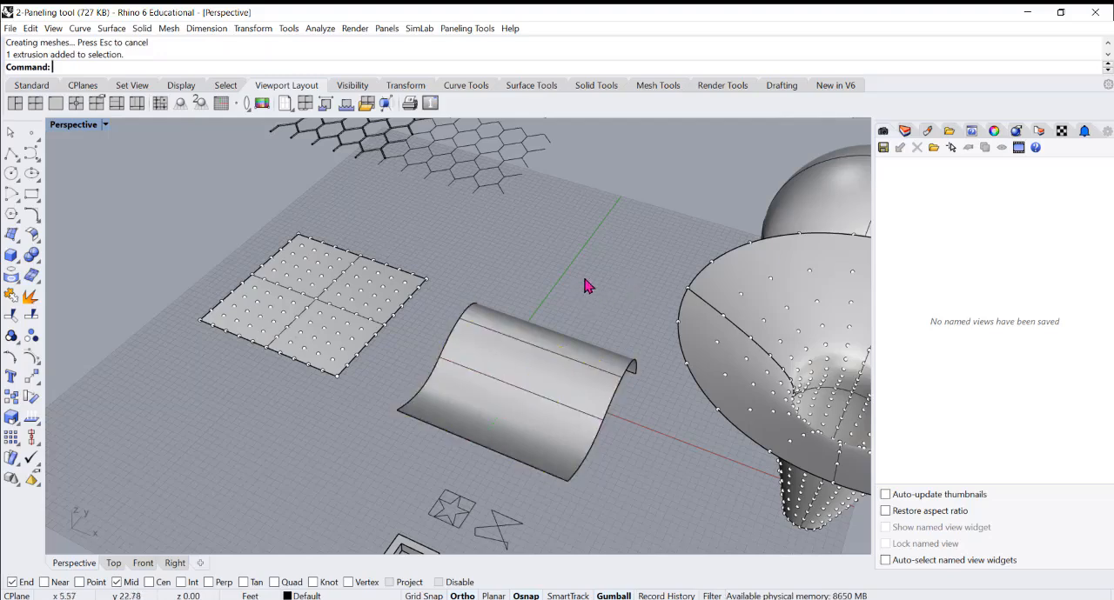
left_click(466, 28)
mouse_move(484, 47)
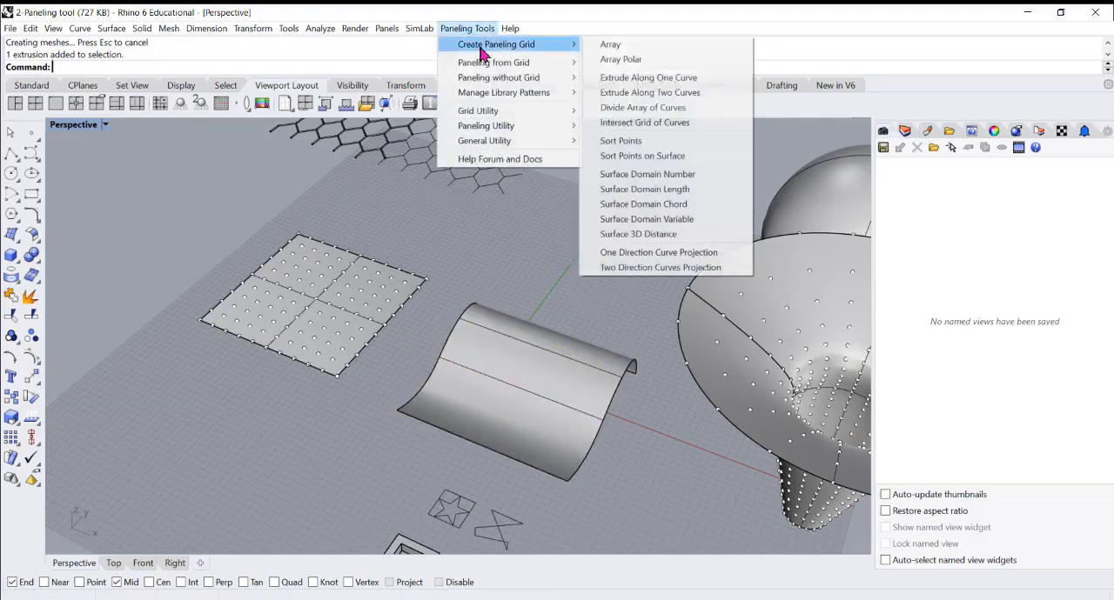
left_click(659, 175)
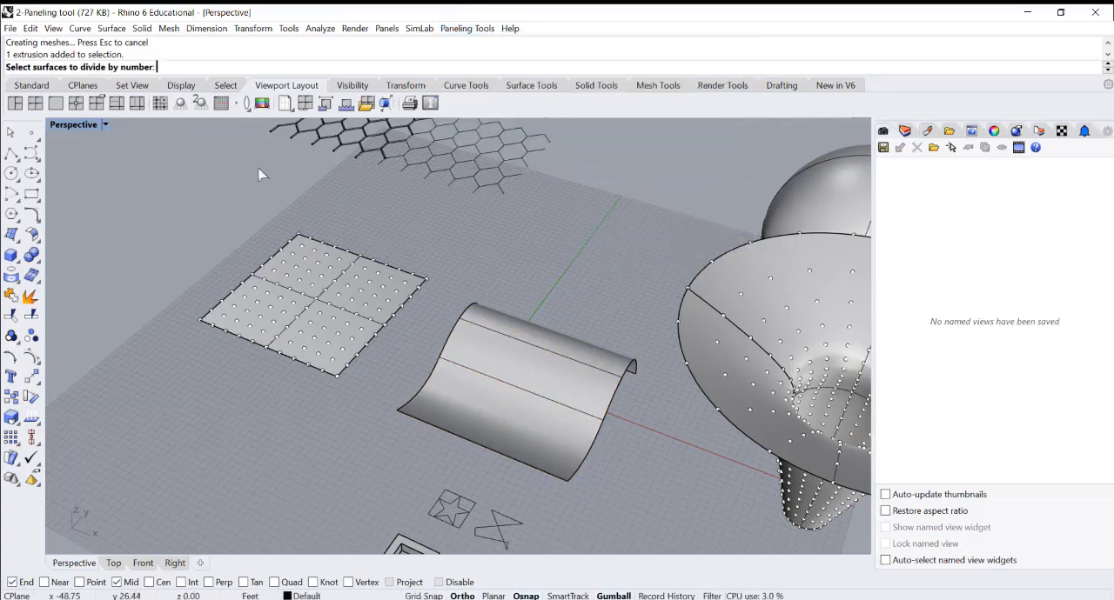
left_click(544, 404)
key("Return")
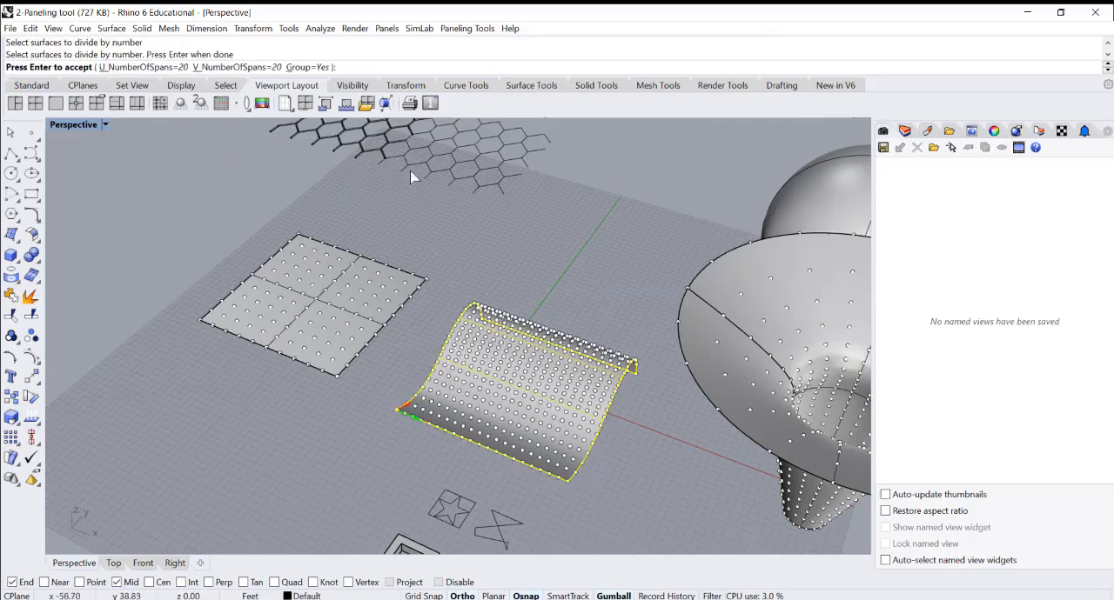
right_click_drag(481, 311, 470, 306)
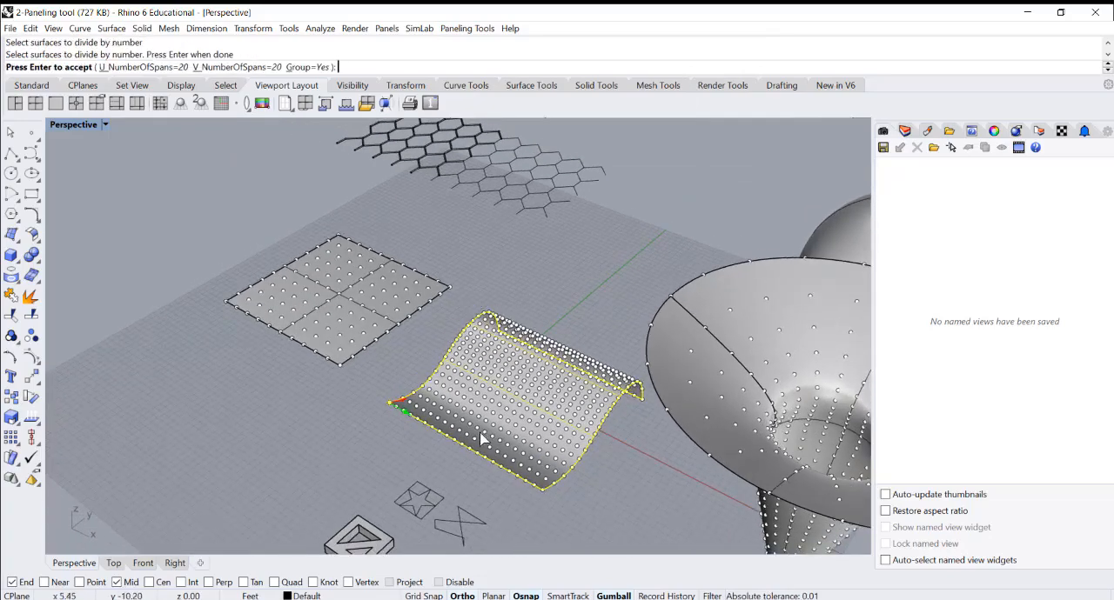
key("Return")
scroll(523, 369, "down", 2)
left_click(389, 428)
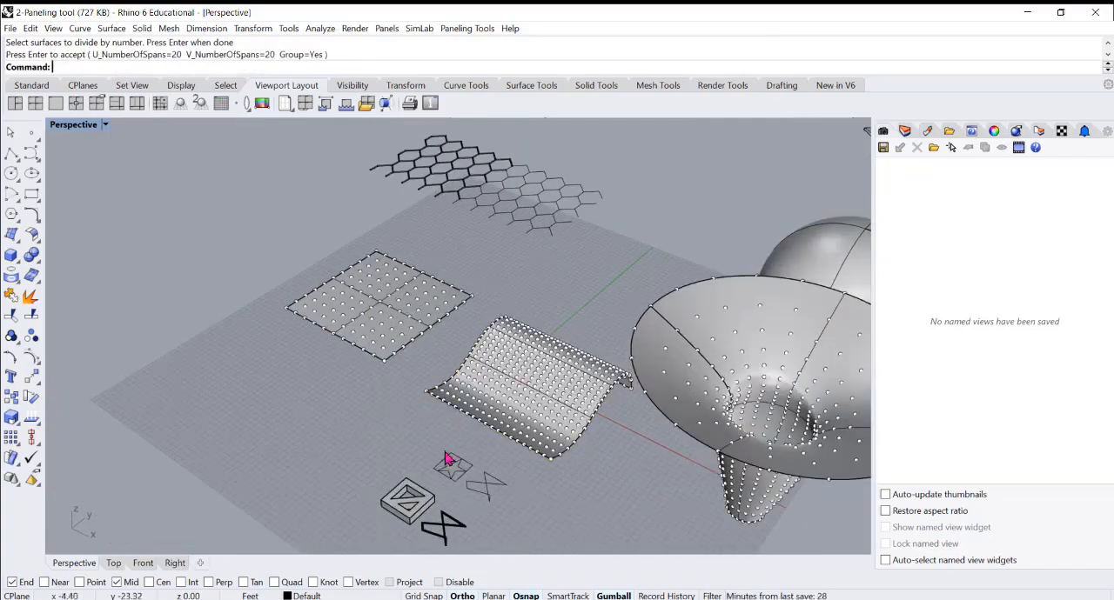
Examine the star-in-square curves and the neighbouring pattern modules in front of the wavy surface
scroll(513, 426, "up", 5)
scroll(470, 387, "down", 3)
scroll(496, 357, "up", 4)
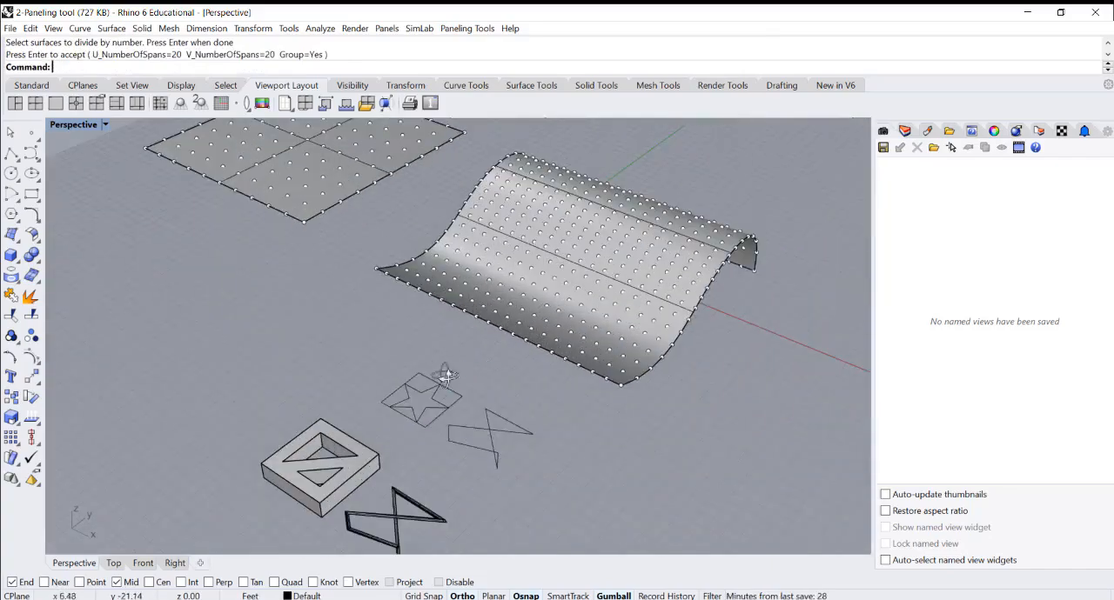
scroll(461, 388, "down", 1)
scroll(481, 398, "up", 3)
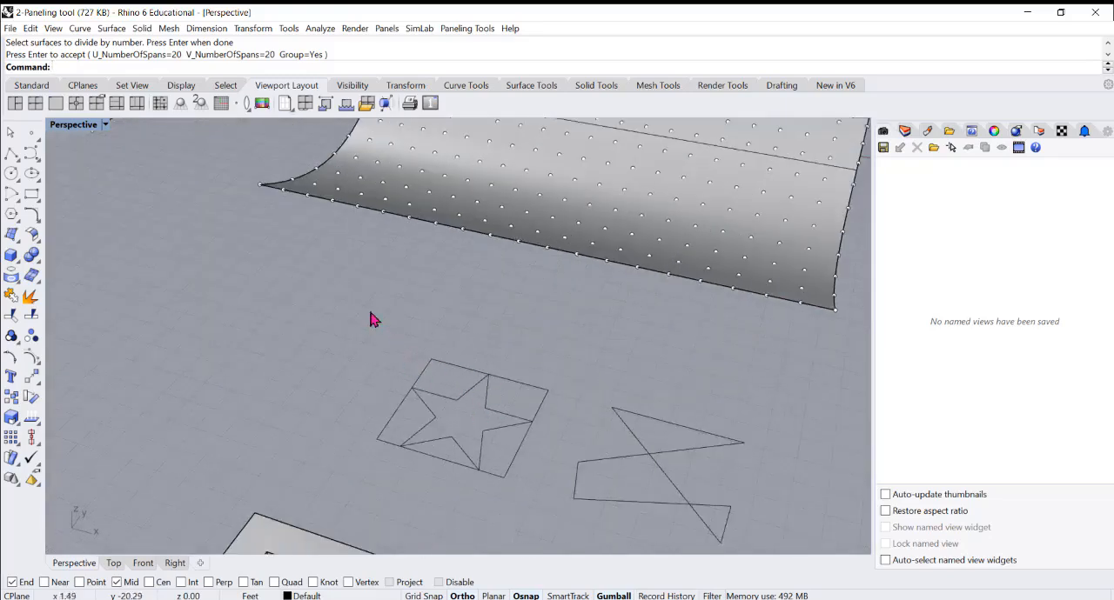
left_click_drag(371, 316, 557, 505)
left_click(397, 339)
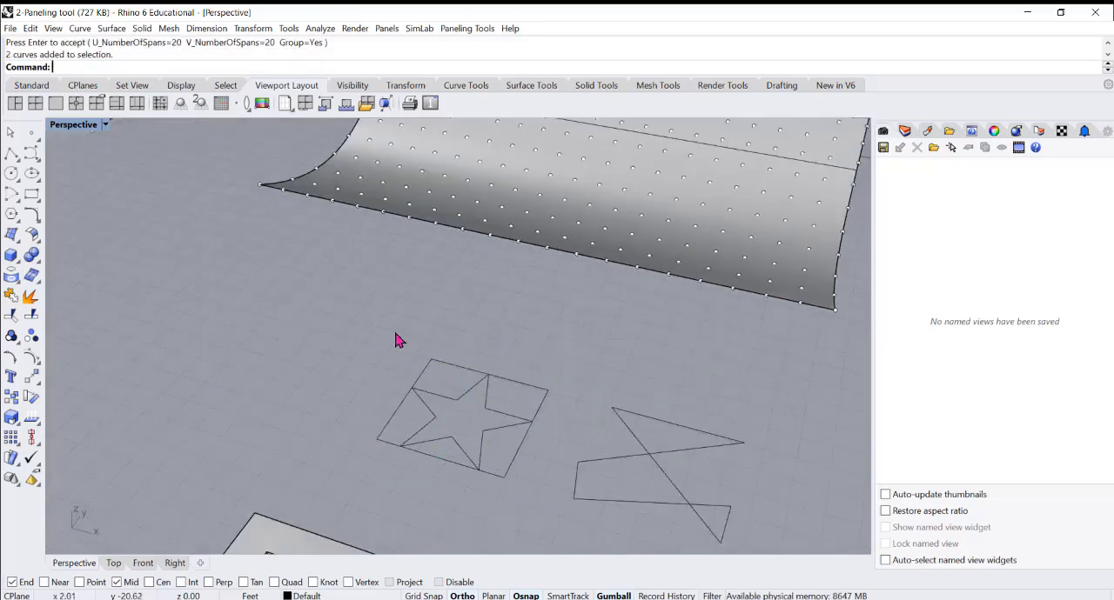
scroll(471, 292, "up", 2)
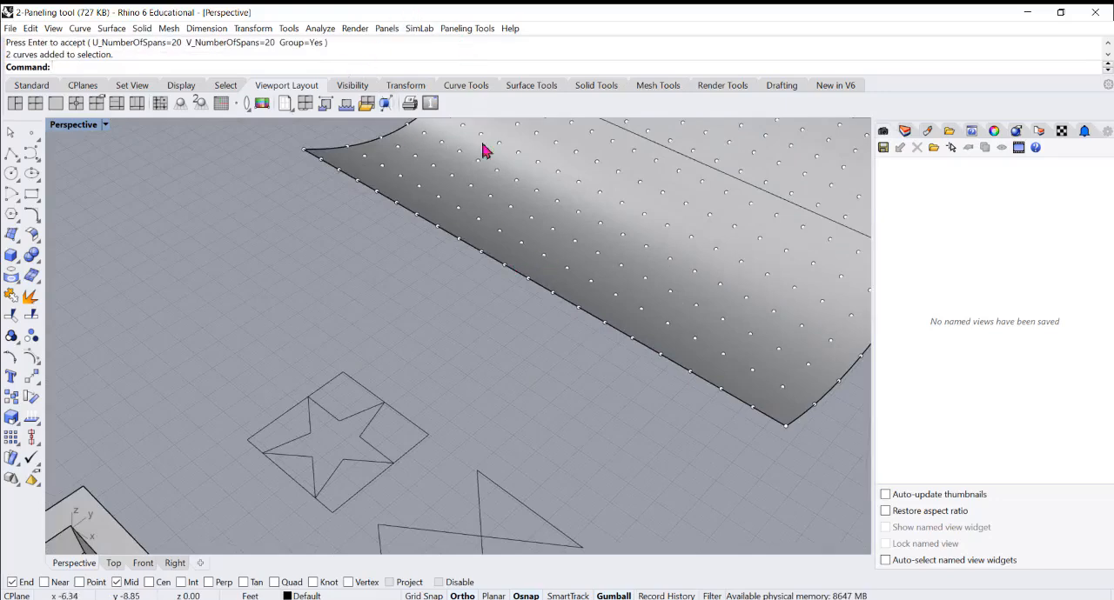
Start custom 2D paneling from the wavy surface's point grid, using the wavy surface as base surface
left_click(463, 29)
mouse_move(493, 64)
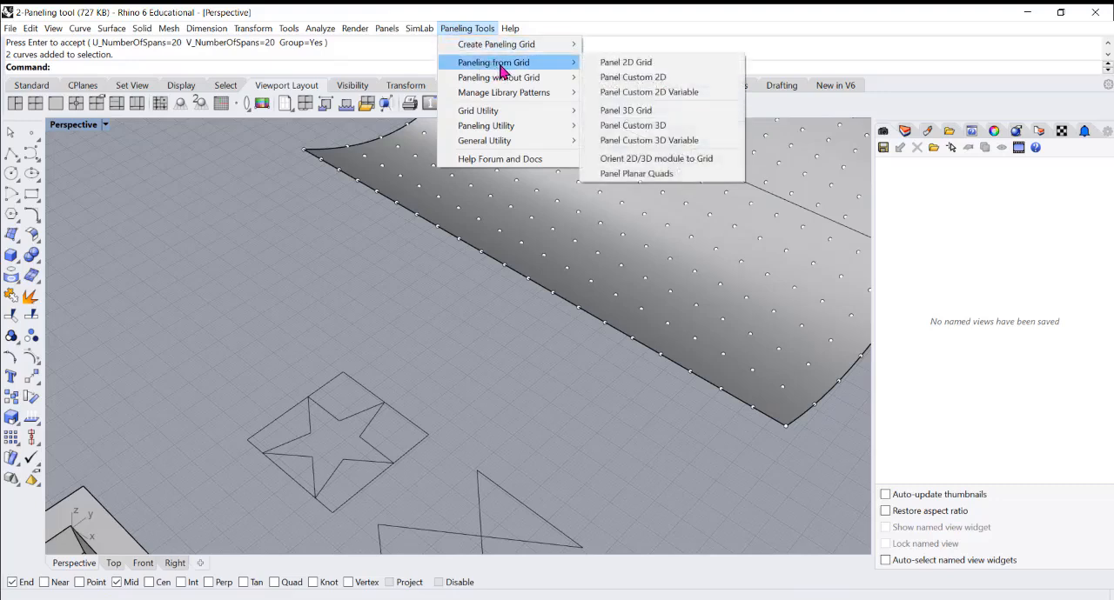
left_click(644, 92)
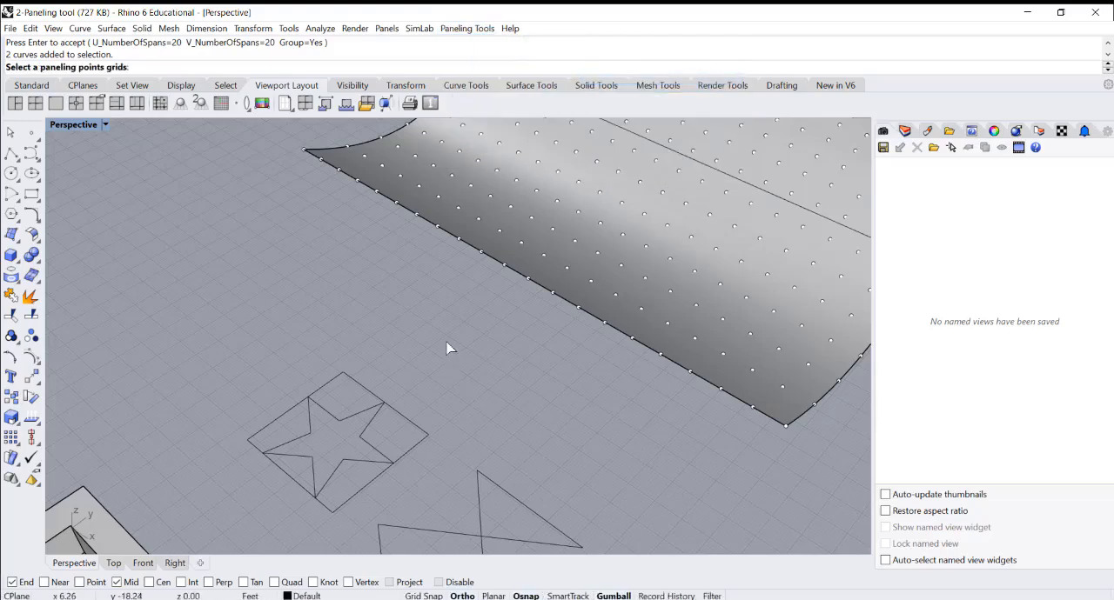
scroll(468, 346, "down", 3)
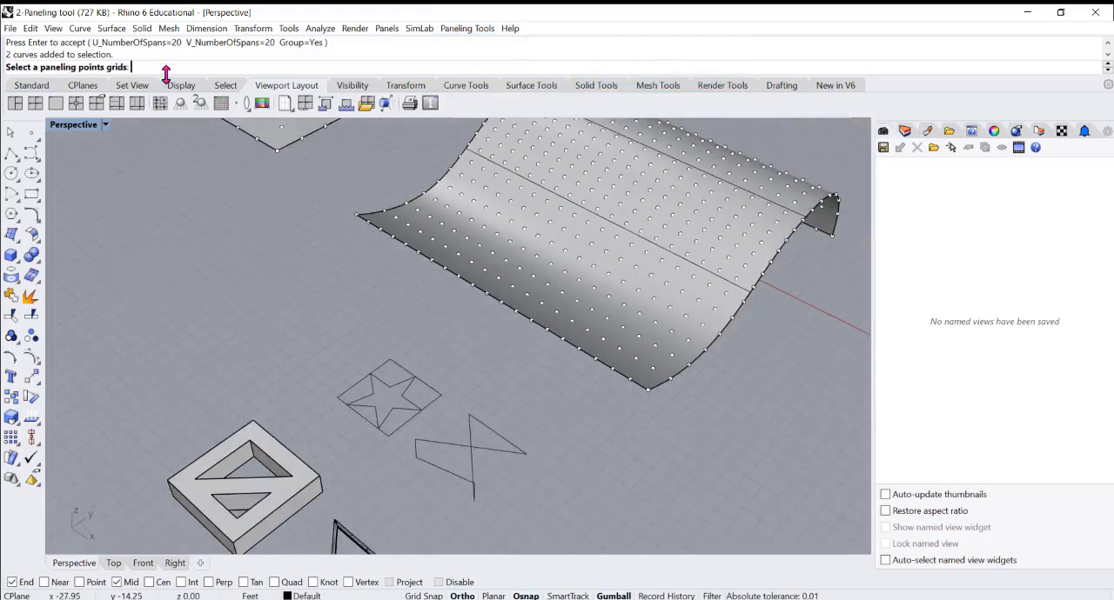
left_click(552, 290)
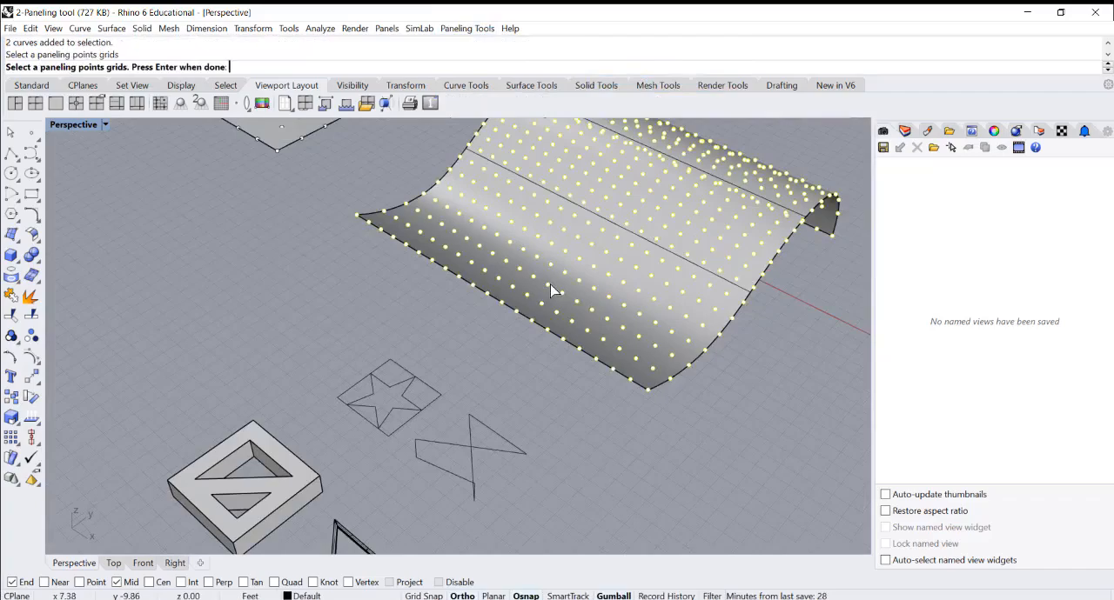
key("Return")
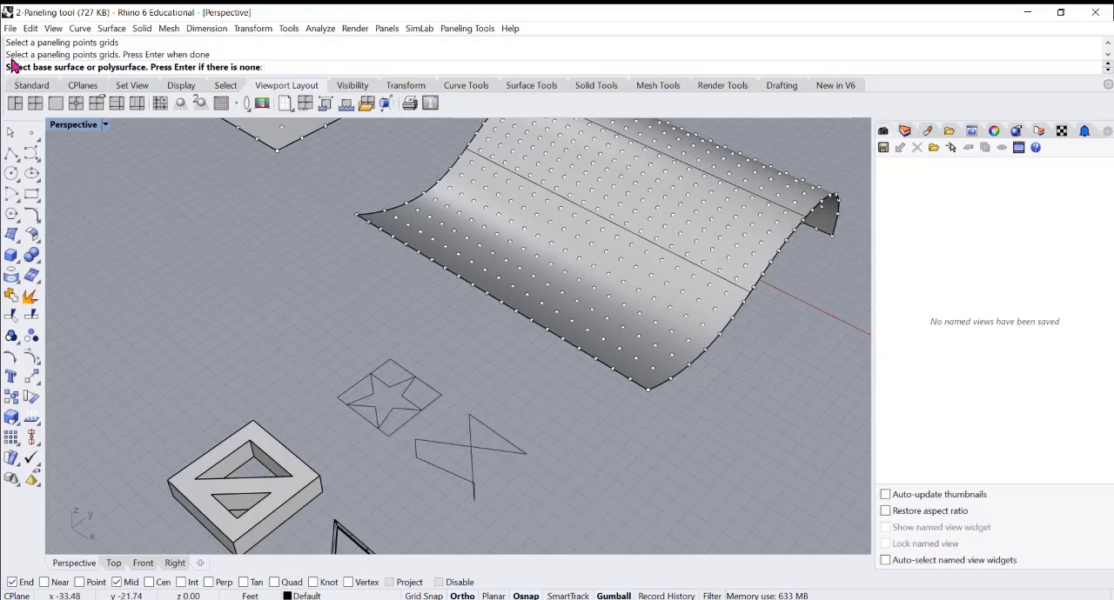
left_click(569, 318)
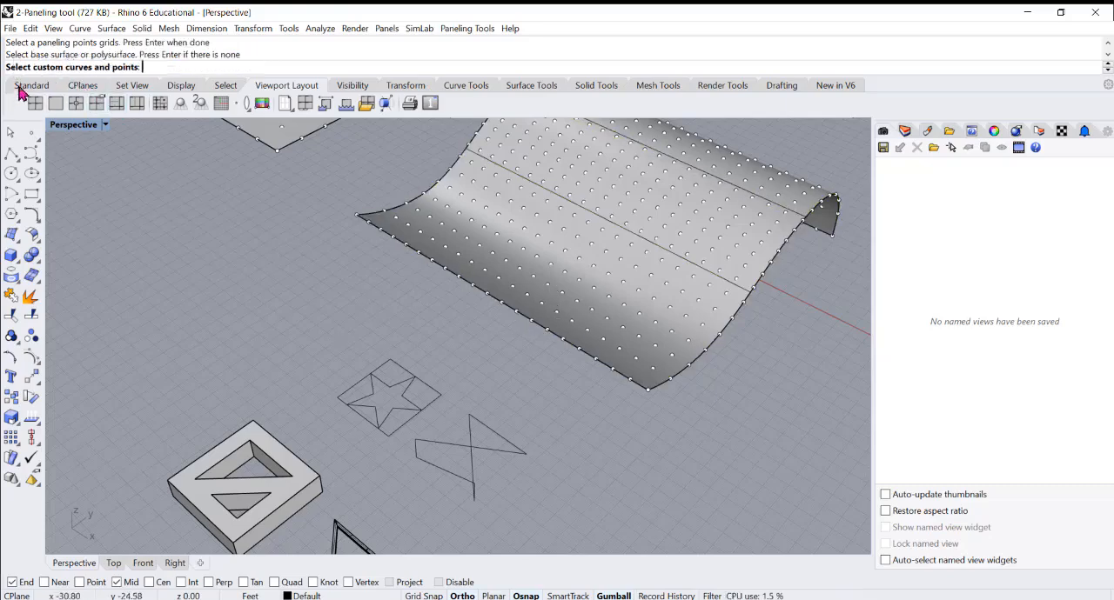
Choose the star and its surrounding square as the custom pattern curves for the paneling
scroll(435, 399, "up", 2)
scroll(352, 402, "up", 2)
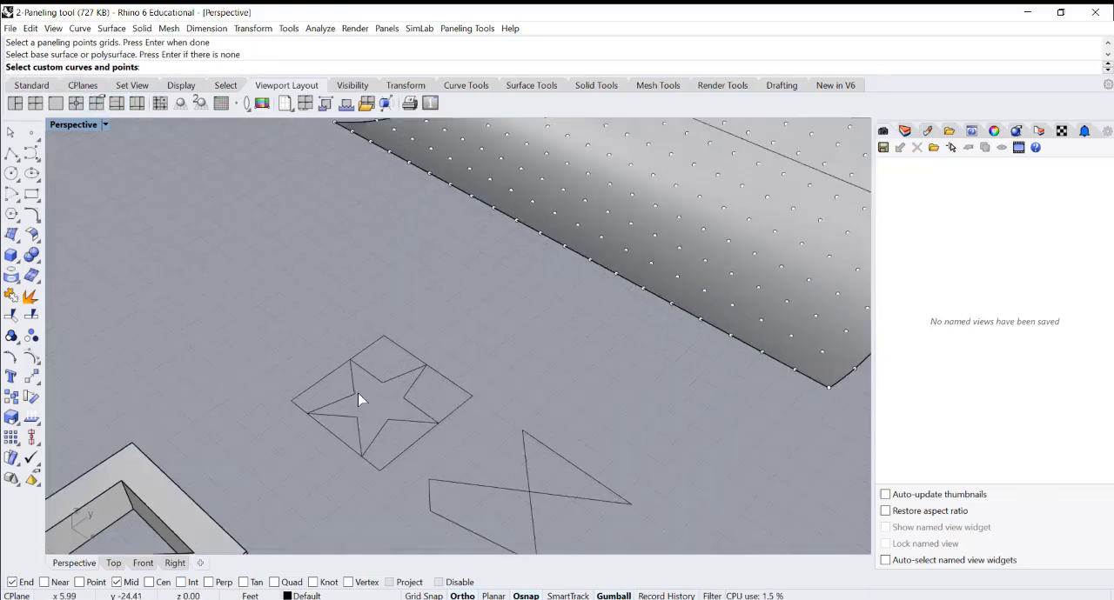
left_click_drag(257, 287, 503, 489)
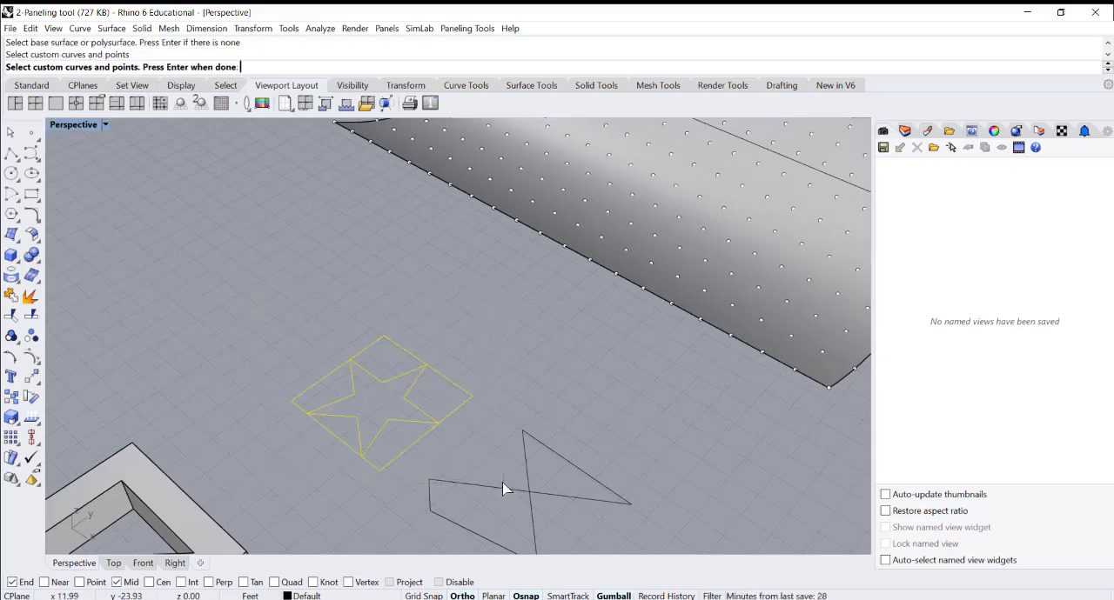
scroll(432, 426, "down", 3)
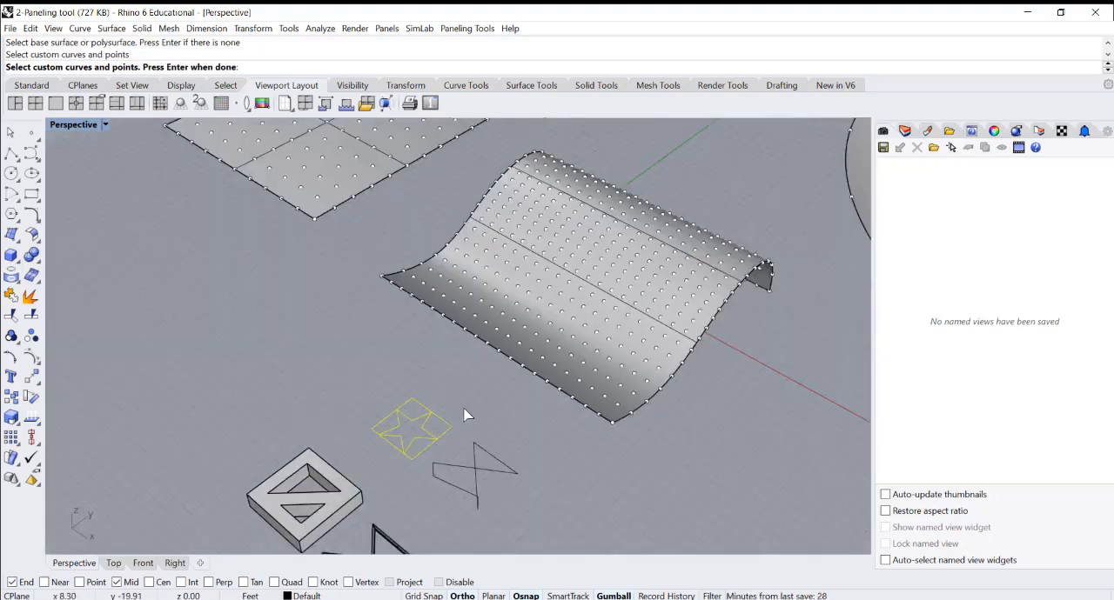
key("Return")
scroll(484, 470, "up", 3)
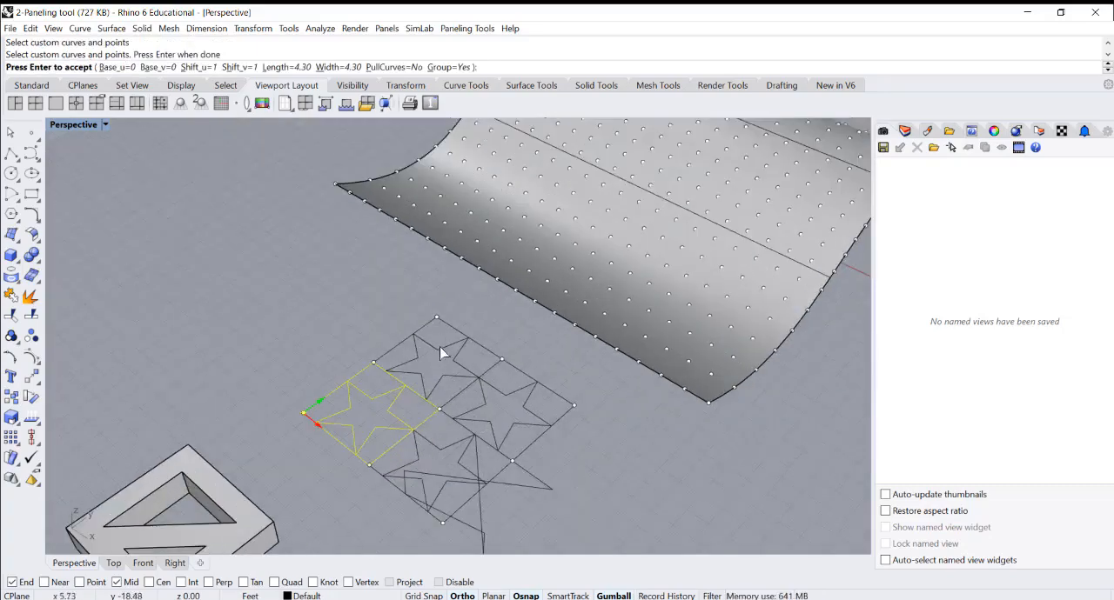
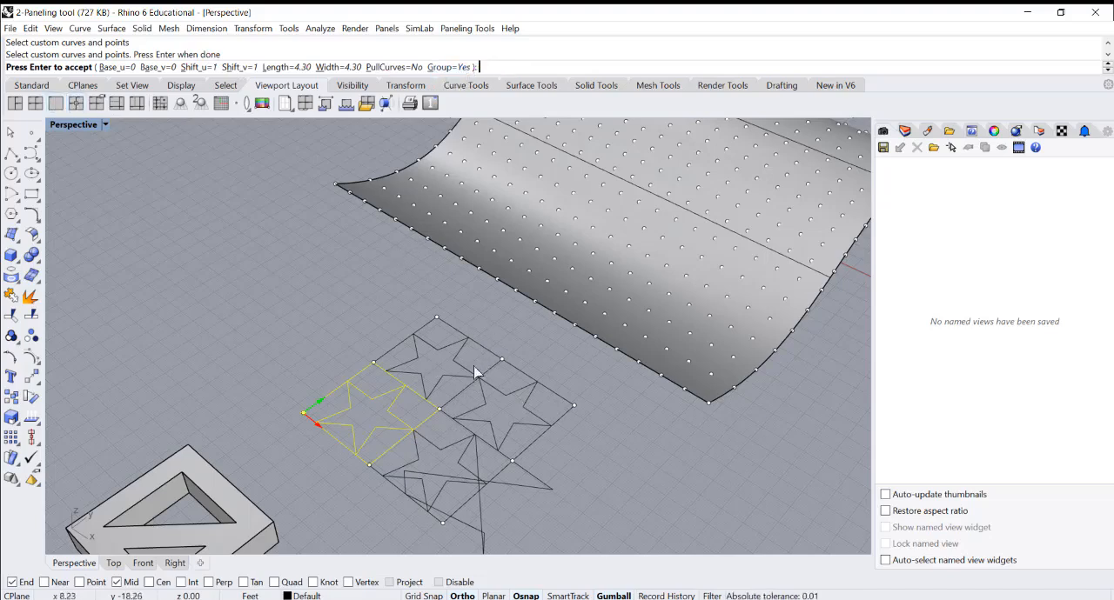
Generate grouped star paneling on the wavy surface with base 0 and shift 1 in U and V, without pulling curves
key("Return")
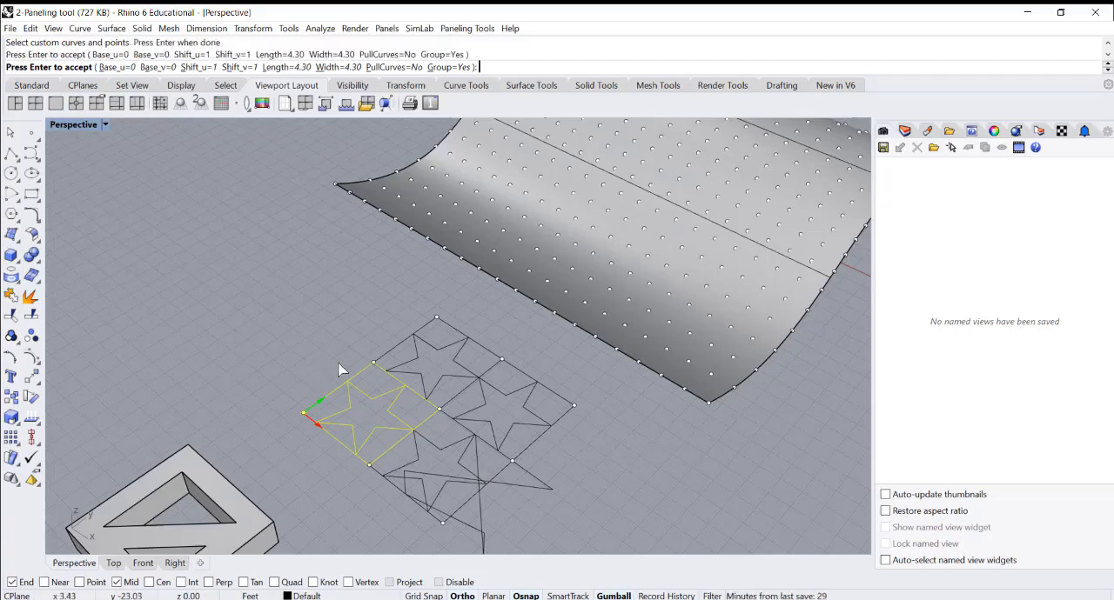
scroll(541, 364, "down", 4)
scroll(703, 256, "up", 11)
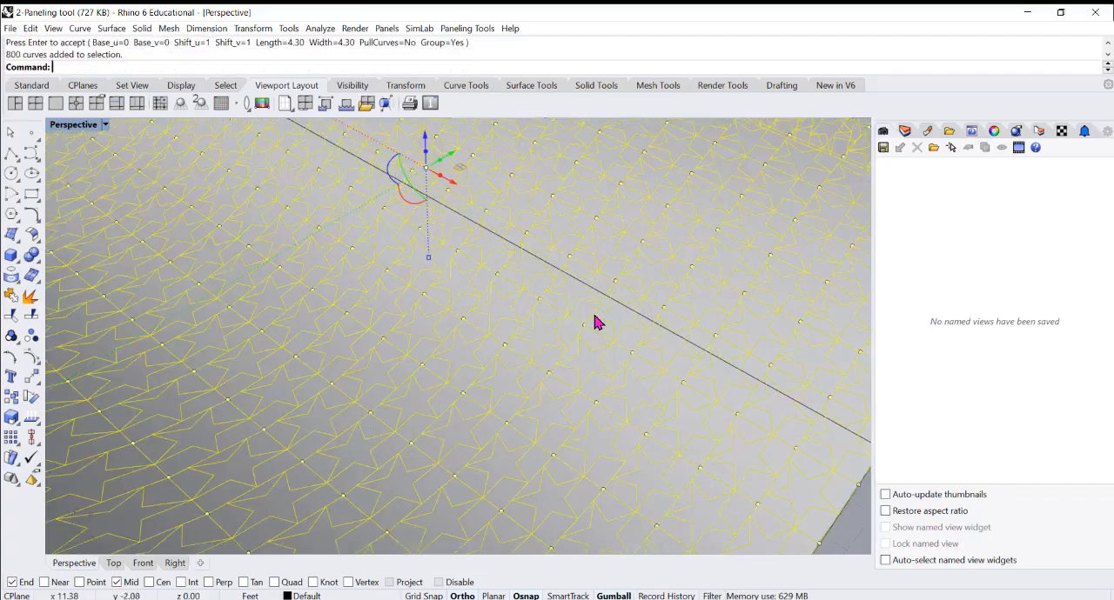
scroll(507, 318, "down", 6)
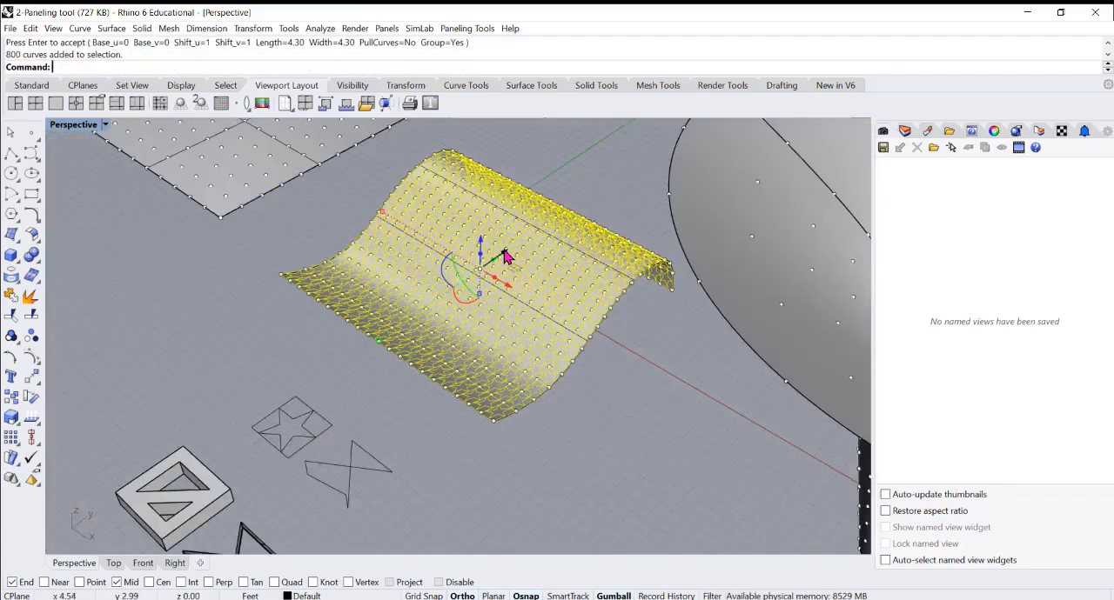
Move the star panel curves horizontally off the wavy surface so they stand clear behind it
scroll(505, 254, "down", 2)
scroll(507, 254, "down", 3)
scroll(513, 253, "up", 3)
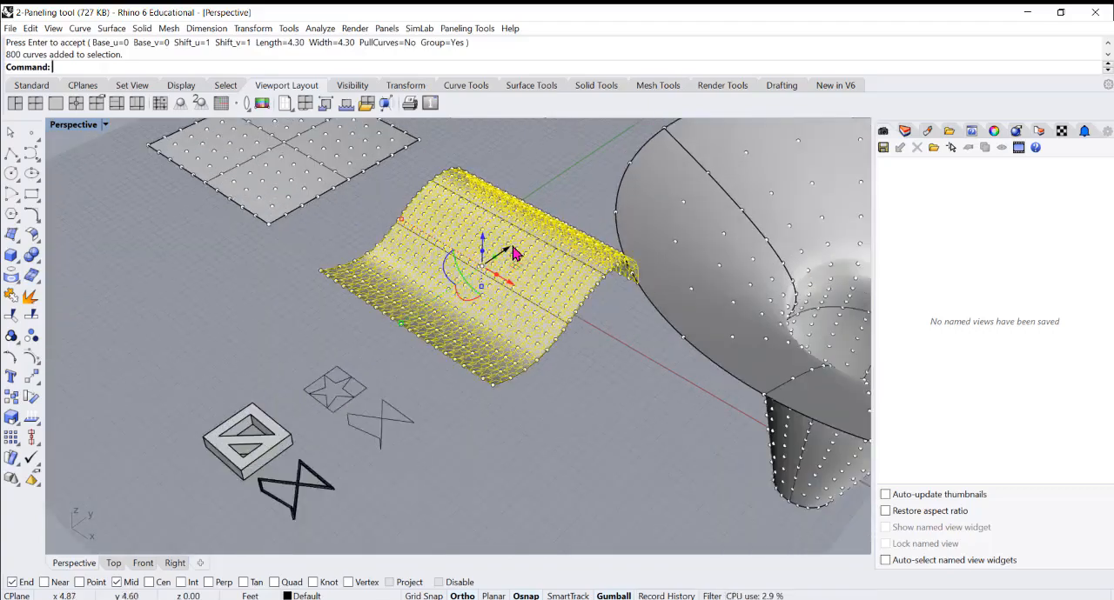
left_click_drag(508, 251, 648, 162)
scroll(510, 305, "down", 6)
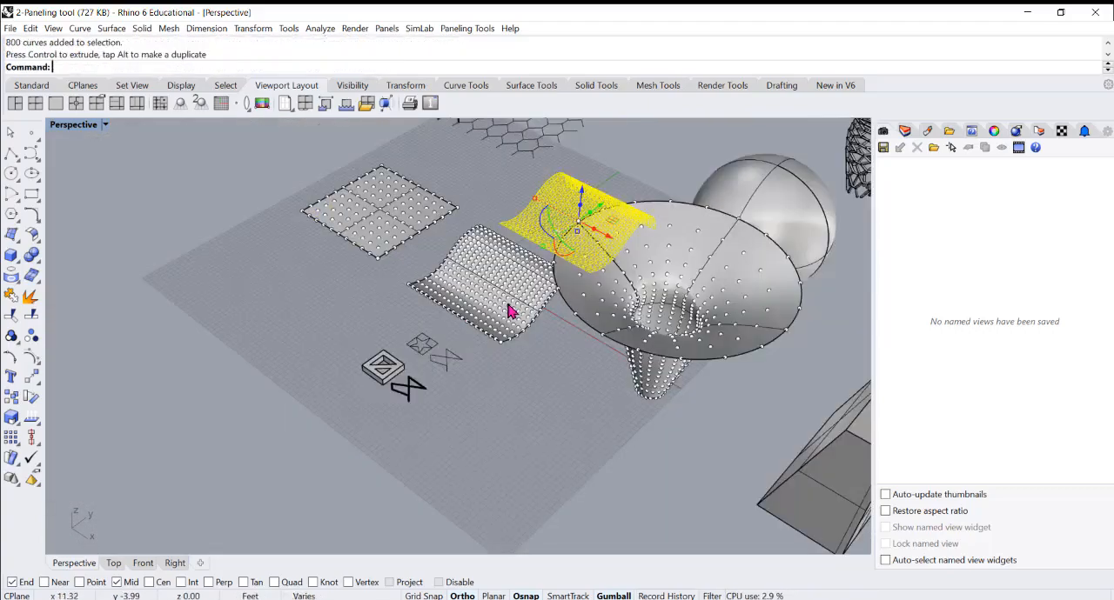
Examine the separated star panel curves from several angles alongside the wavy surface and the funnel
right_click_drag(510, 305, 547, 319)
scroll(551, 293, "up", 3)
scroll(587, 177, "up", 6)
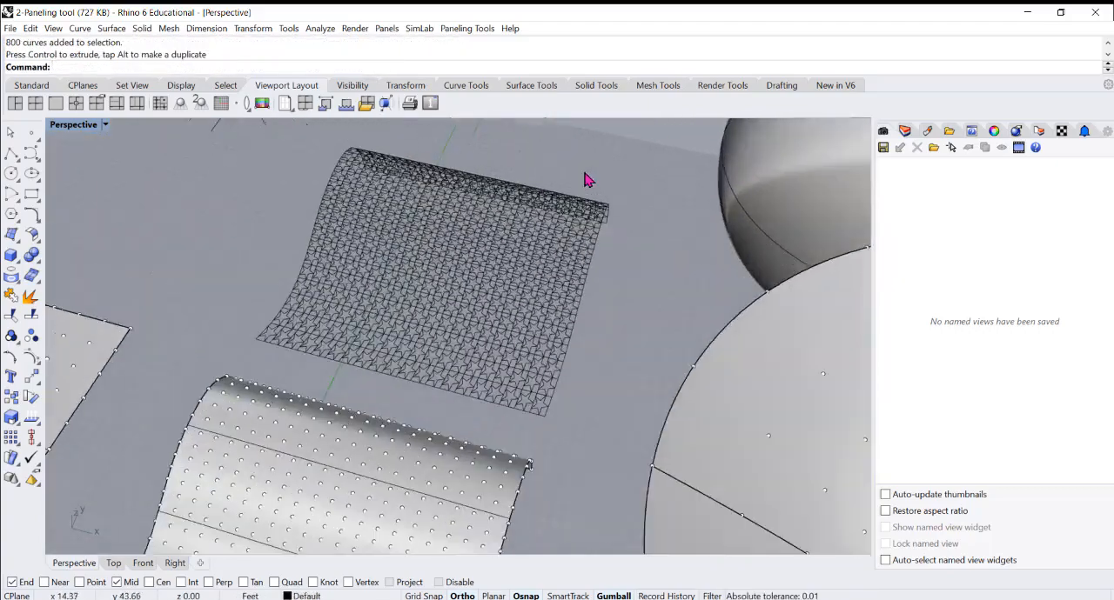
scroll(398, 229, "down", 3)
scroll(400, 228, "down", 8)
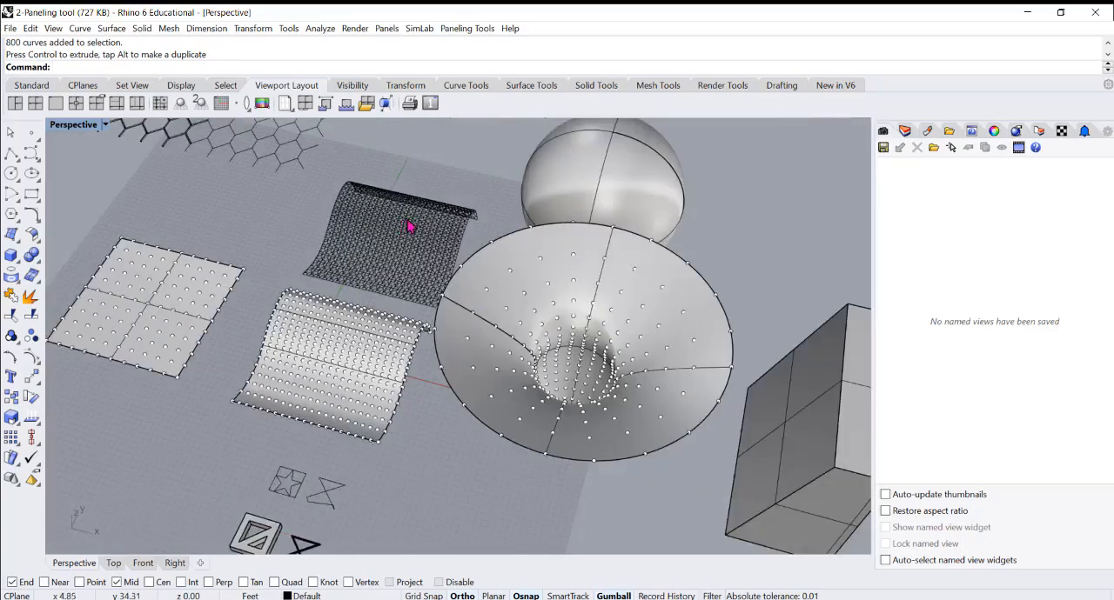
right_click_drag(414, 280, 421, 222)
scroll(421, 298, "up", 6)
scroll(527, 268, "up", 2)
scroll(527, 267, "up", 2)
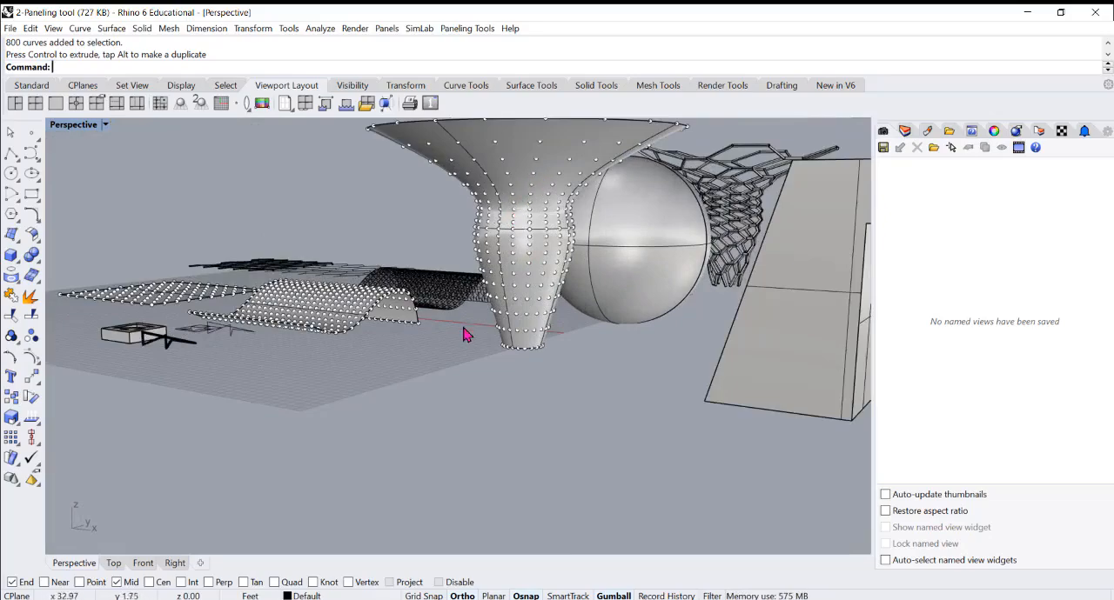
scroll(500, 255, "down", 2)
Start custom 2D paneling from the funnel's point grid, without a base surface
left_click(472, 298)
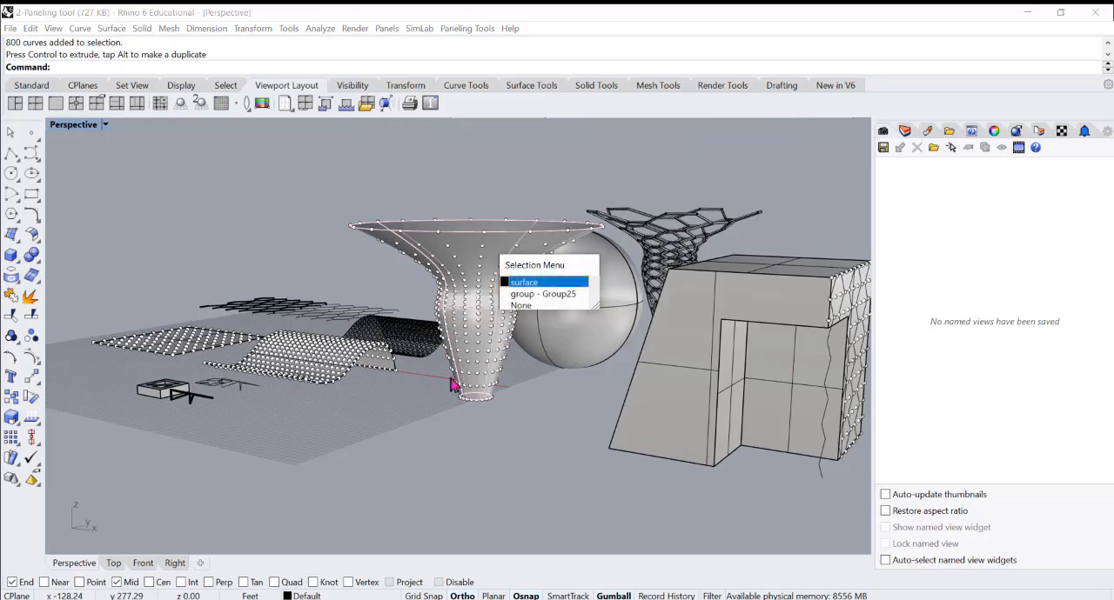
left_click(516, 294)
left_click(368, 431)
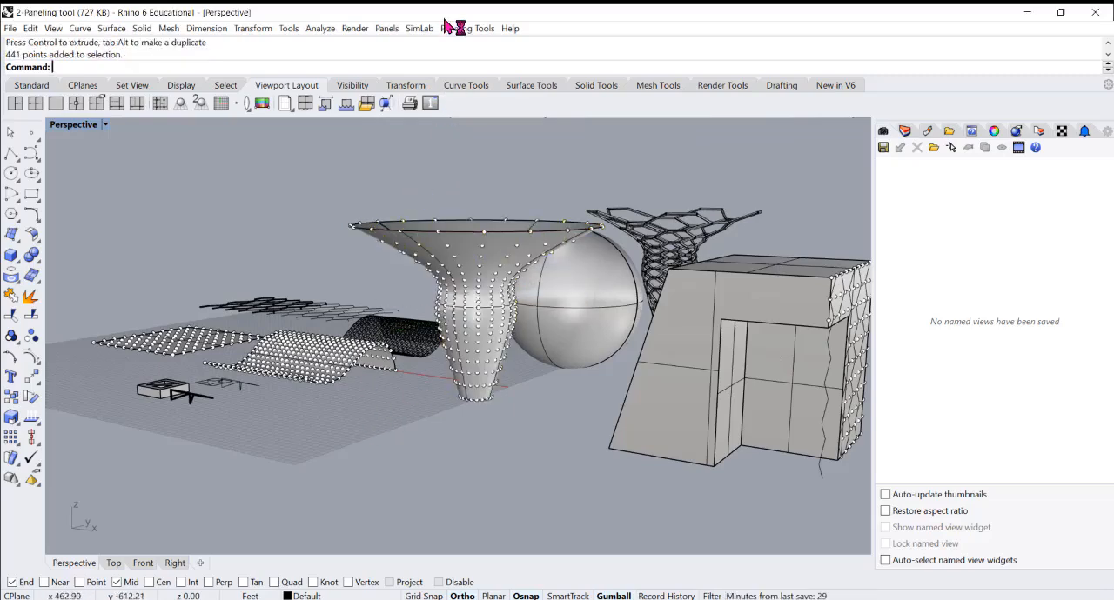
left_click(386, 29)
mouse_move(459, 33)
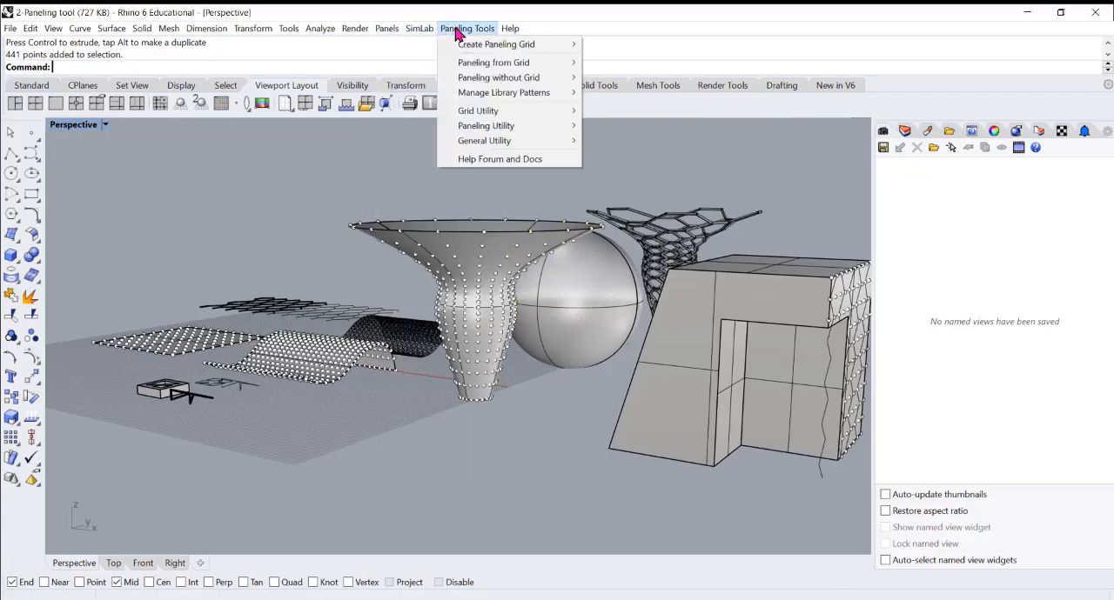
mouse_move(487, 48)
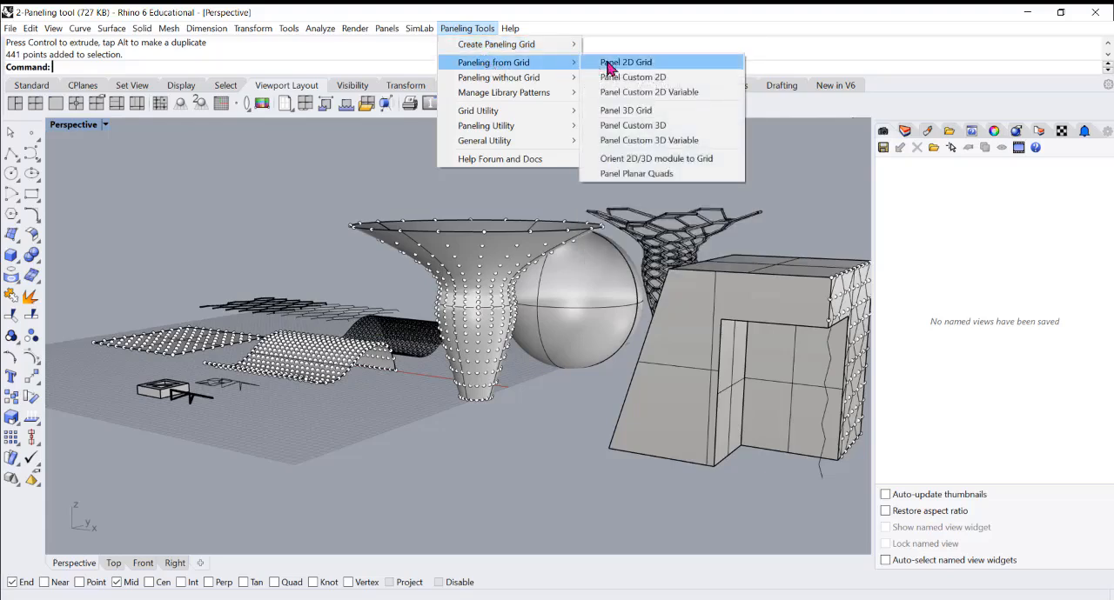
left_click(623, 79)
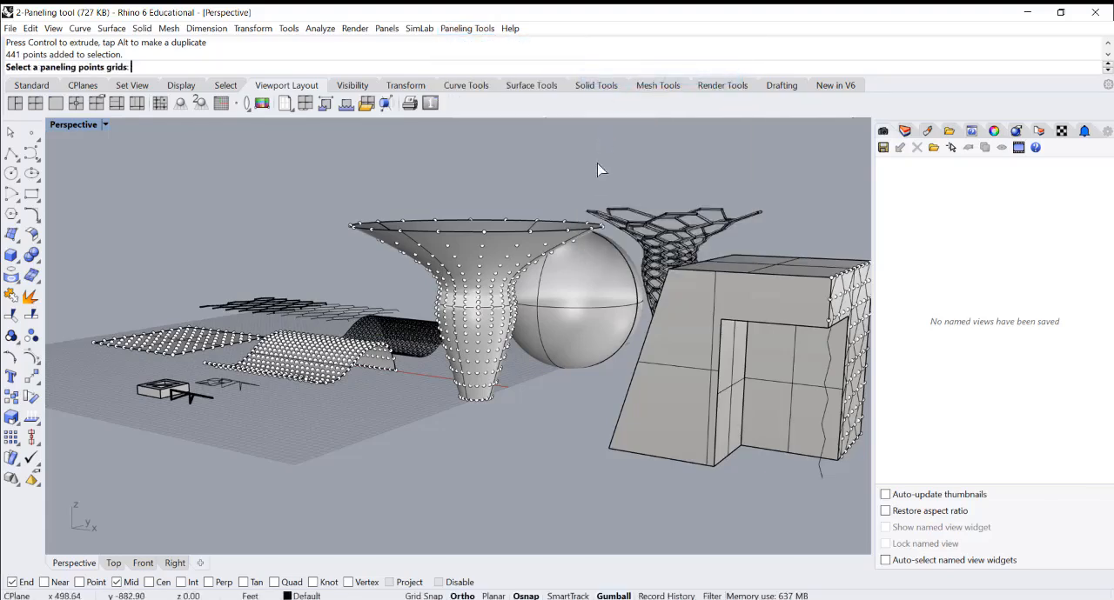
right_click_drag(493, 301, 473, 271)
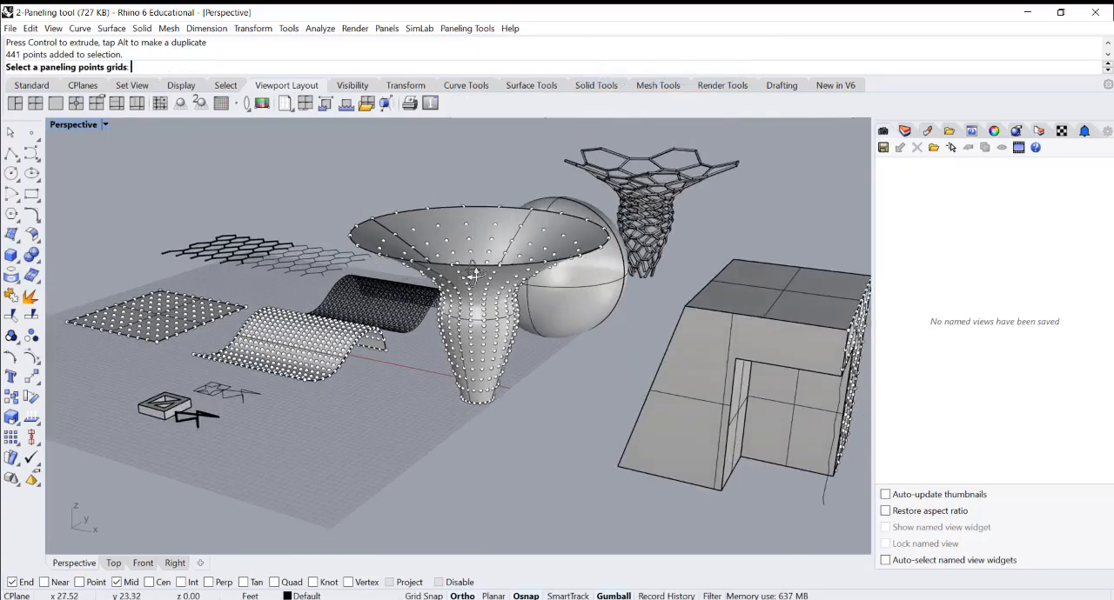
scroll(485, 291, "up", 6)
left_click(486, 289)
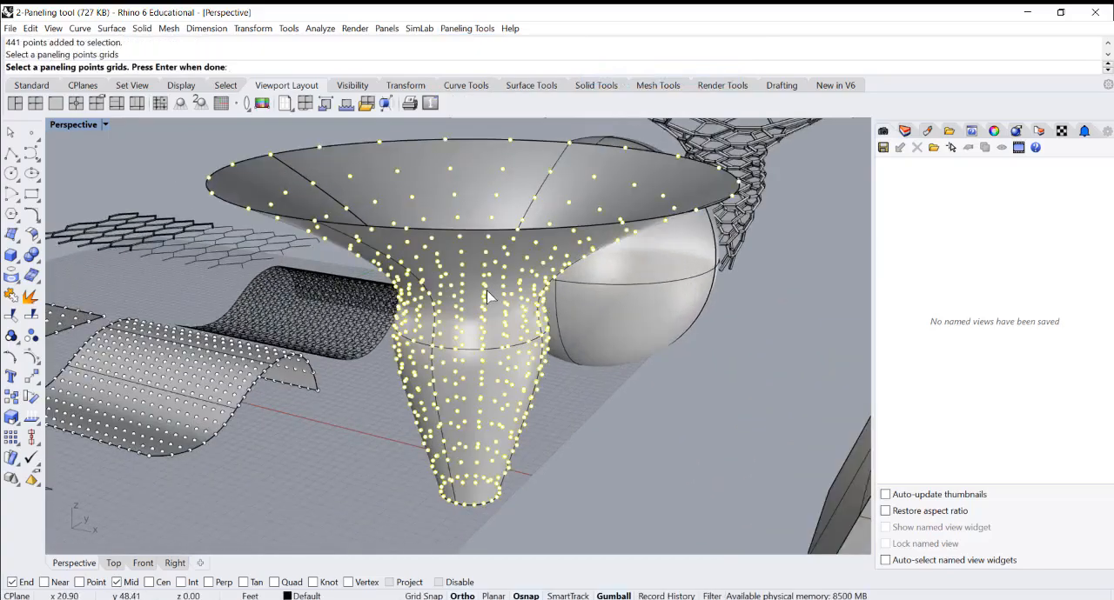
key("Return")
key("Return")
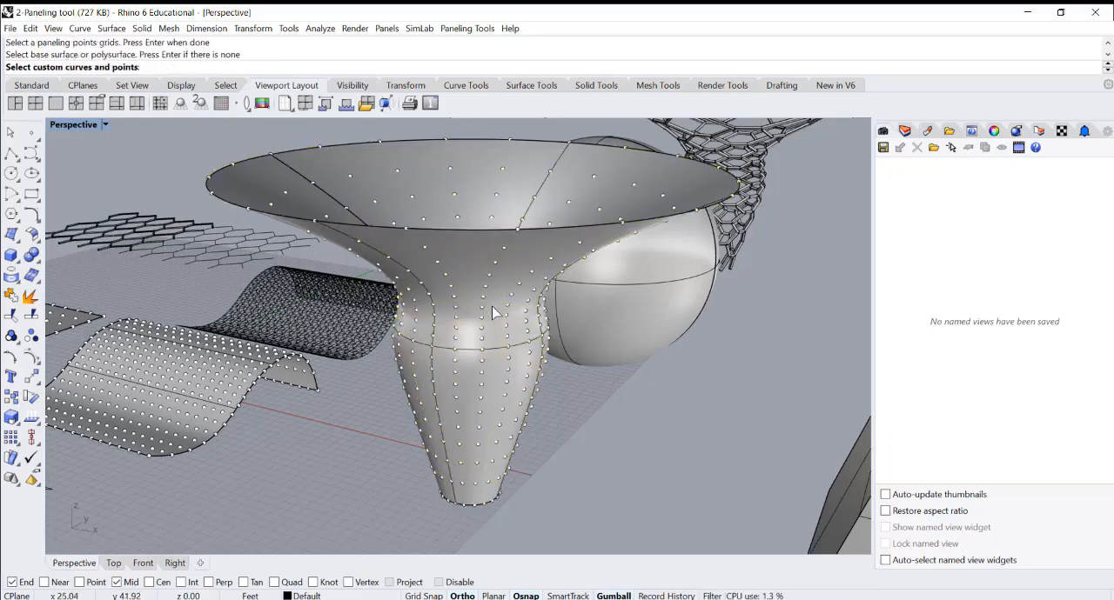
Panel the funnel with the star and its surrounding square, using base 0, shift 1 in U and V, and grouped curves
scroll(493, 313, "down", 2)
scroll(491, 307, "down", 7)
right_click_drag(403, 302, 398, 336)
scroll(286, 362, "up", 11)
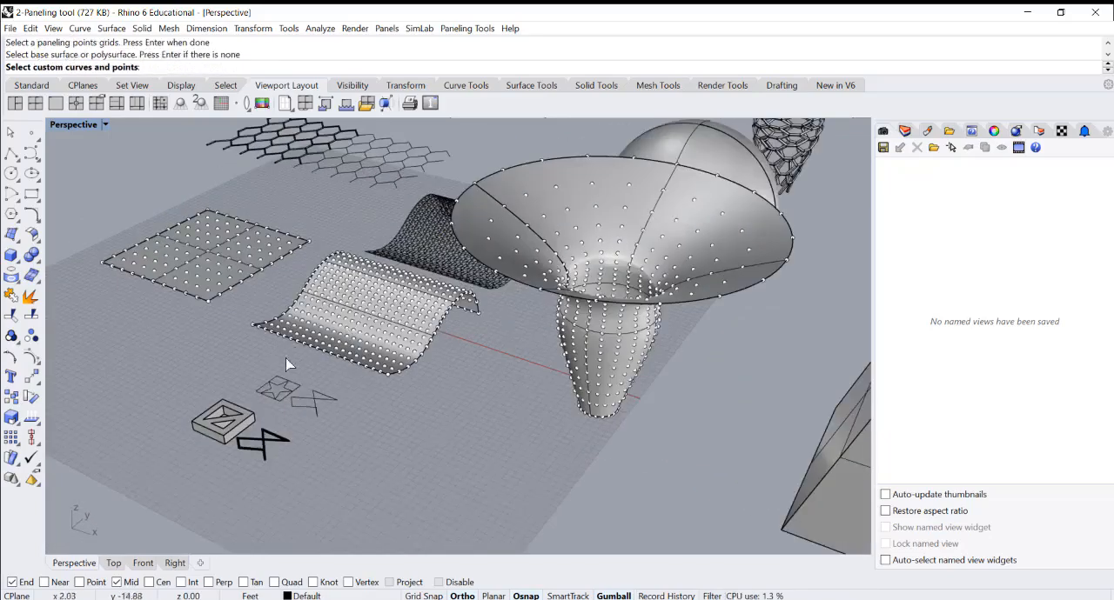
left_click_drag(192, 339, 388, 465)
scroll(292, 378, "down", 5)
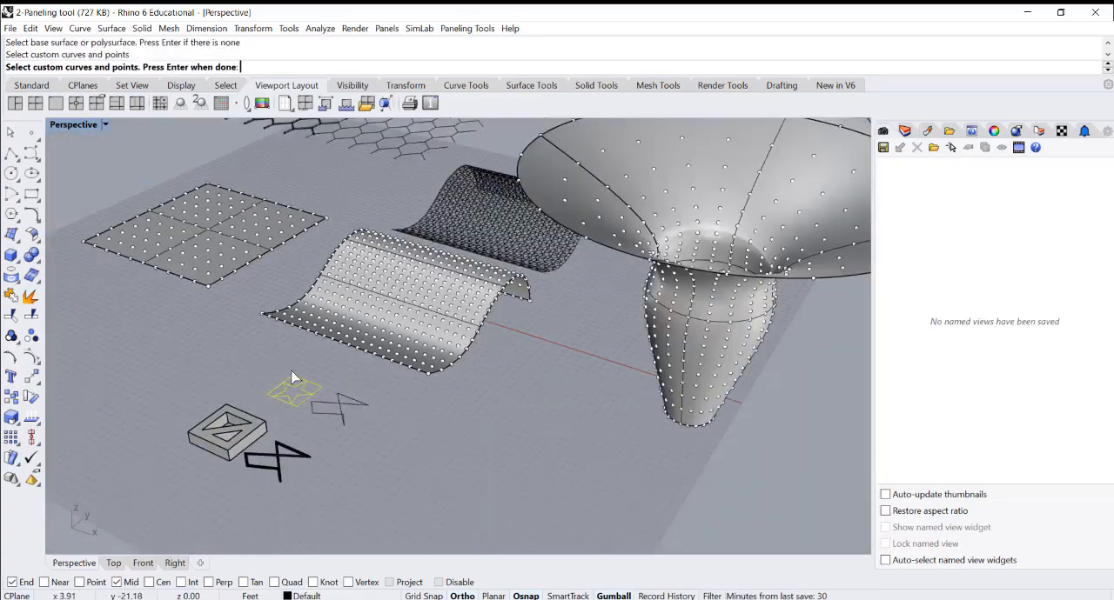
key("Return")
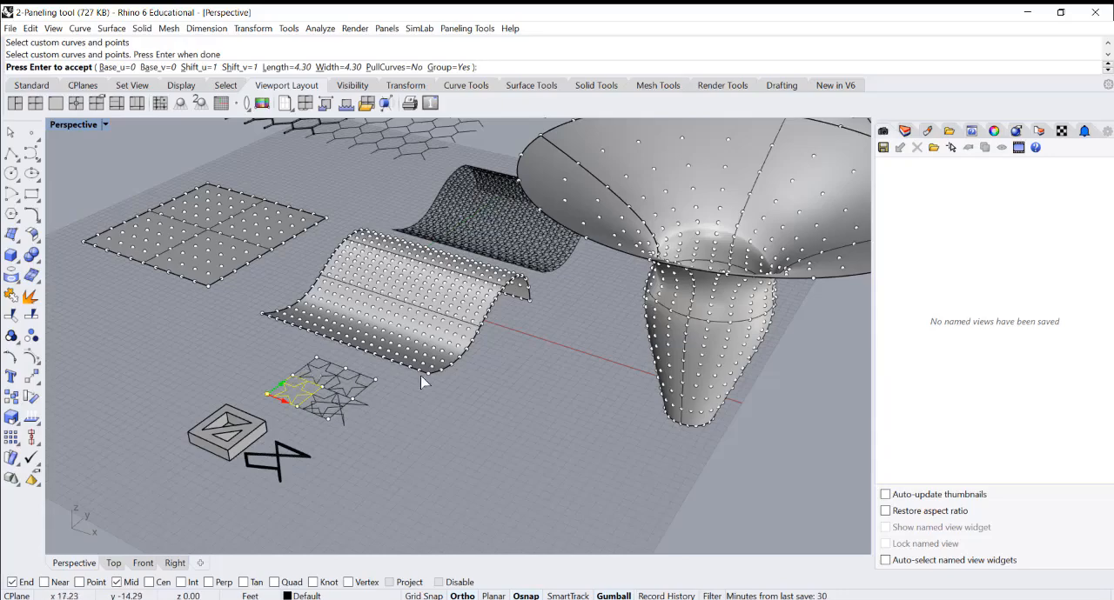
key("Return")
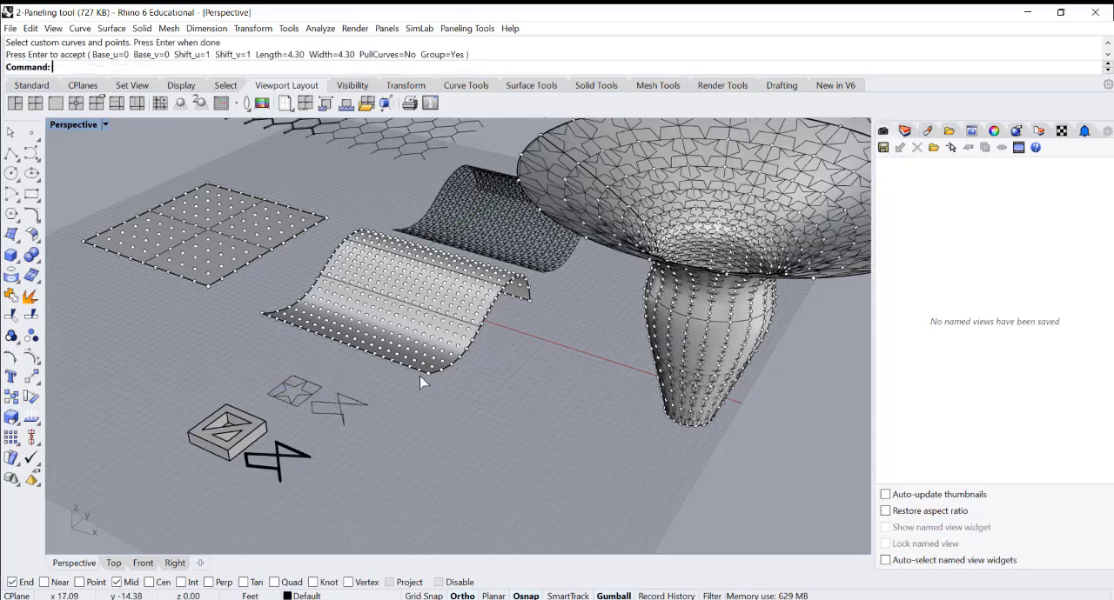
Select the grouped star panel curves on the funnel
scroll(404, 362, "down", 7)
scroll(674, 246, "up", 4)
left_click(523, 288)
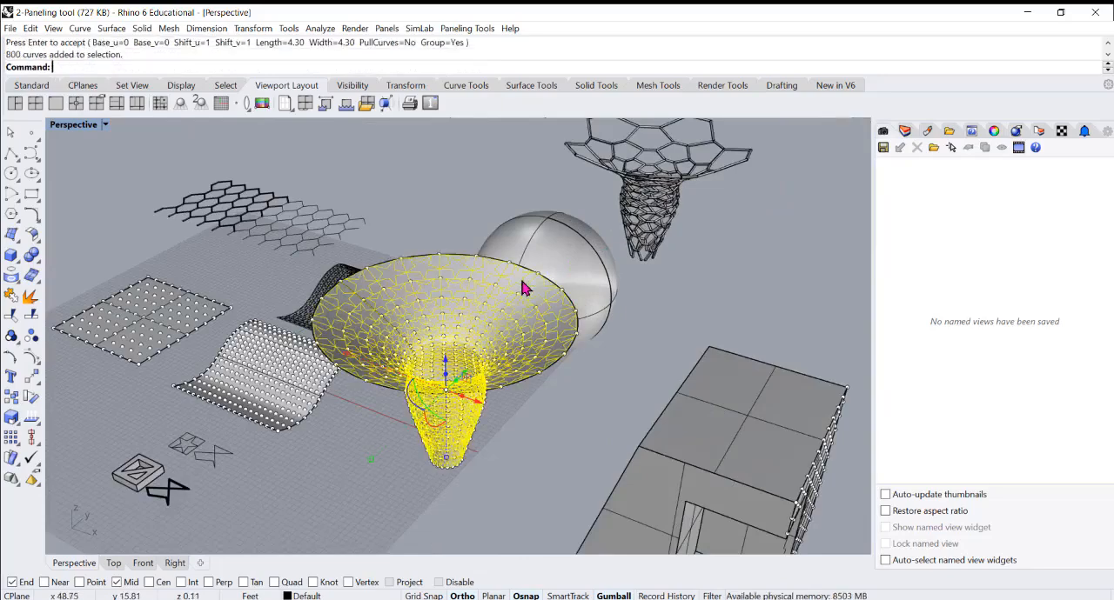
scroll(474, 339, "down", 3)
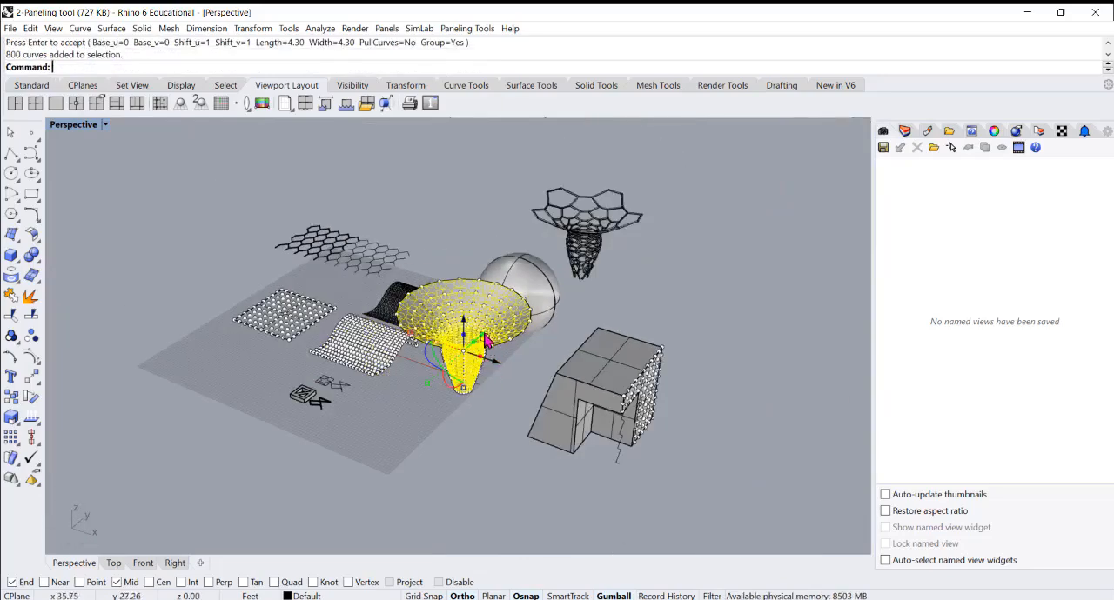
left_click_drag(487, 341, 720, 186)
right_click_drag(726, 262, 662, 267)
key("ctrl+z")
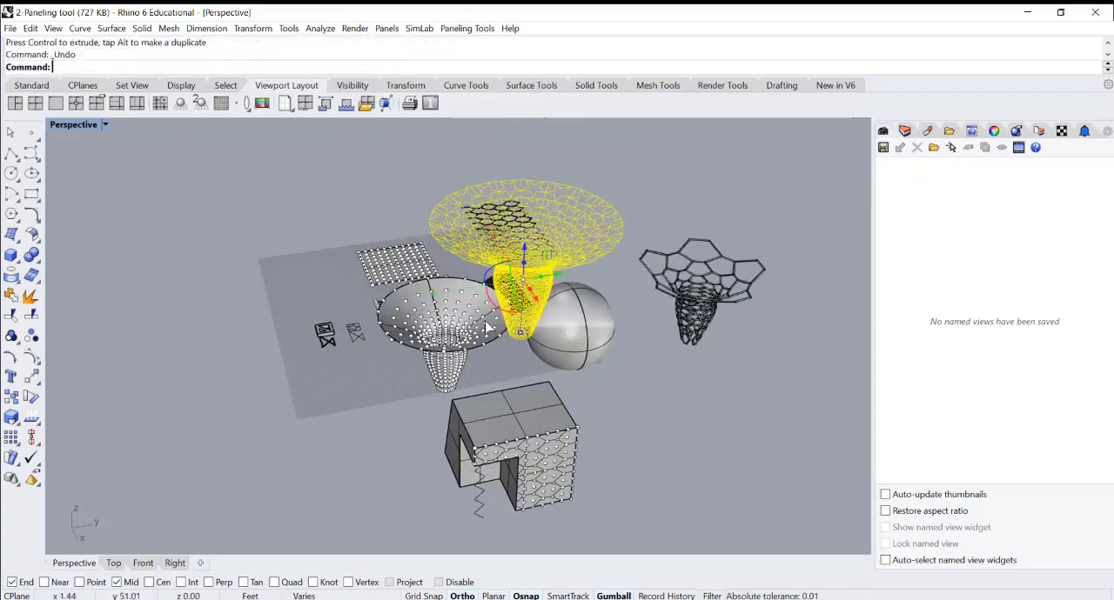
Move the funnel's star panel curves off the funnel to the far side of the piped hexagon lattice
right_click_drag(492, 337, 488, 357)
left_click_drag(488, 355, 860, 298)
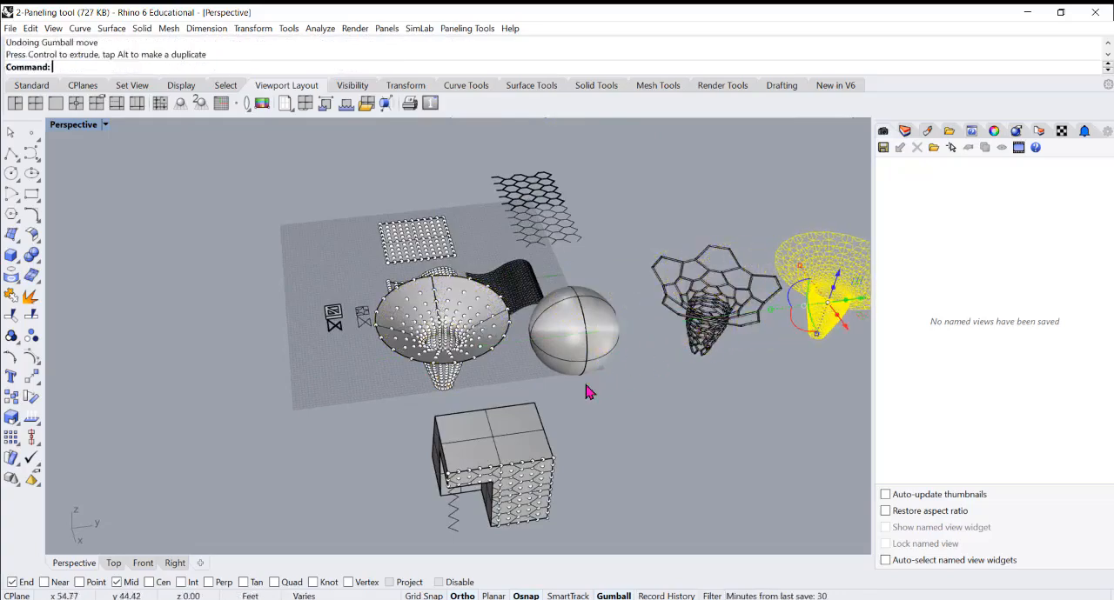
key("Escape")
right_click_drag(559, 380, 786, 305)
scroll(601, 361, "up", 9)
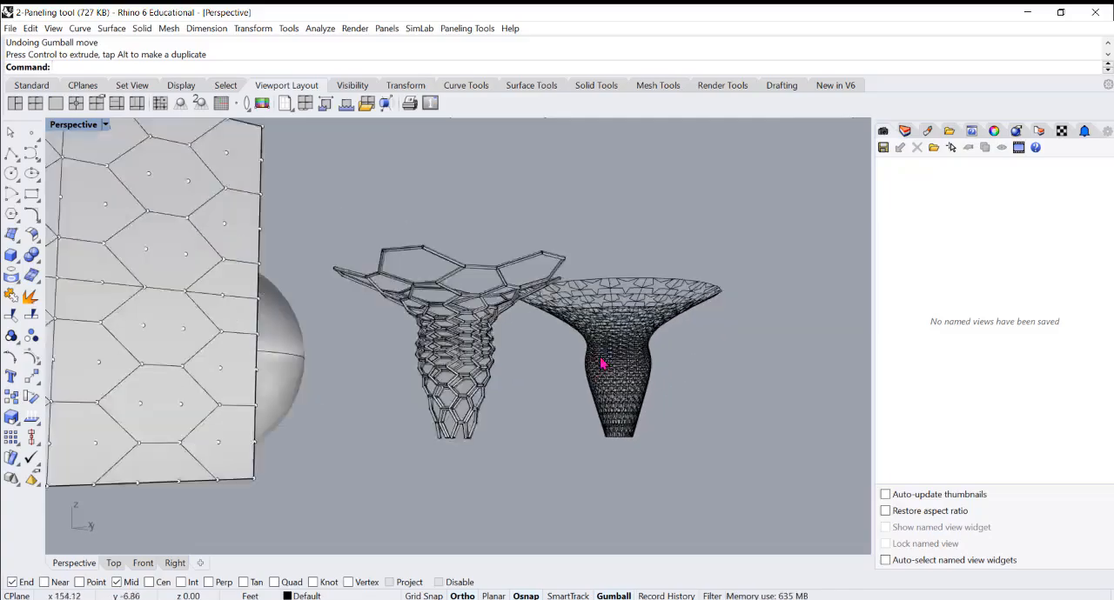
scroll(645, 247, "down", 15)
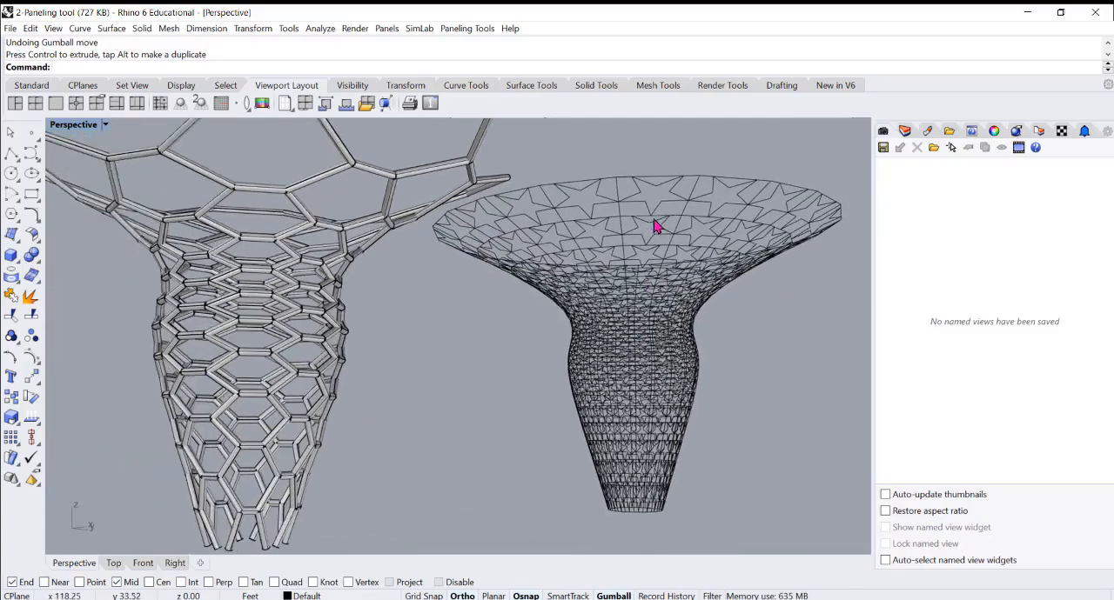
right_click_drag(605, 292, 608, 351)
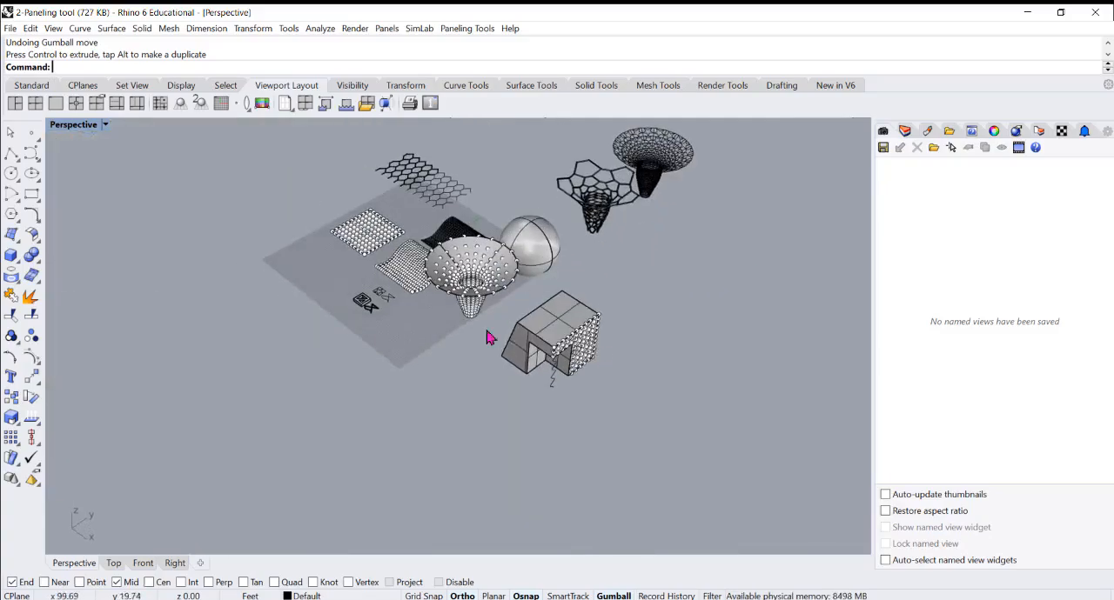
Delete the grouped grid points from the wavy surface, keeping the surface itself
scroll(378, 318, "up", 6)
right_click_drag(392, 328, 364, 297)
scroll(468, 234, "up", 5)
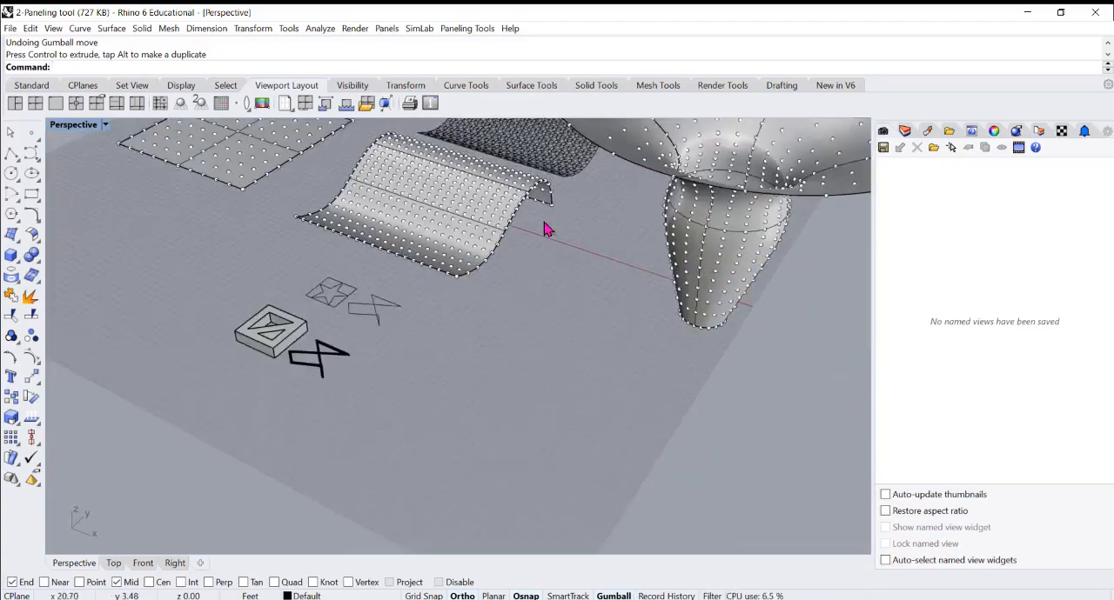
left_click(463, 238)
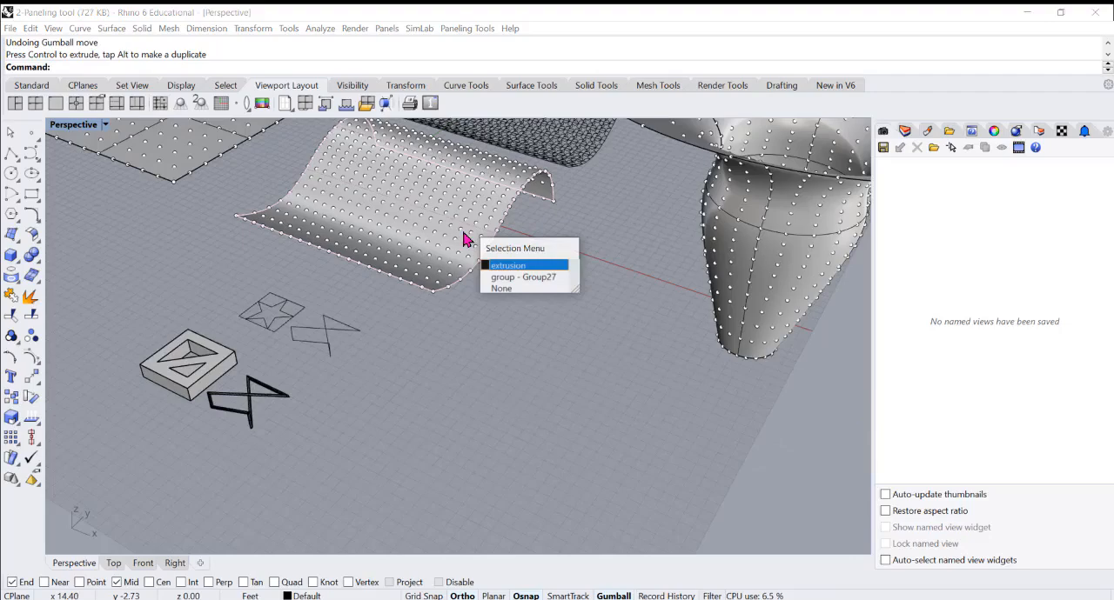
left_click(514, 280)
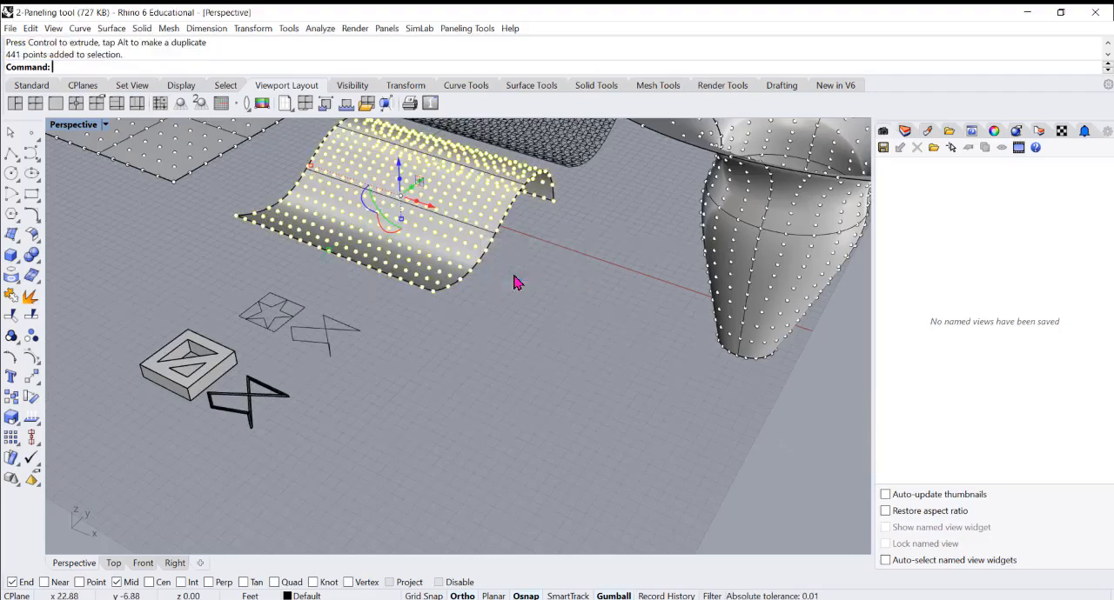
key("Delete")
scroll(630, 313, "down", 5)
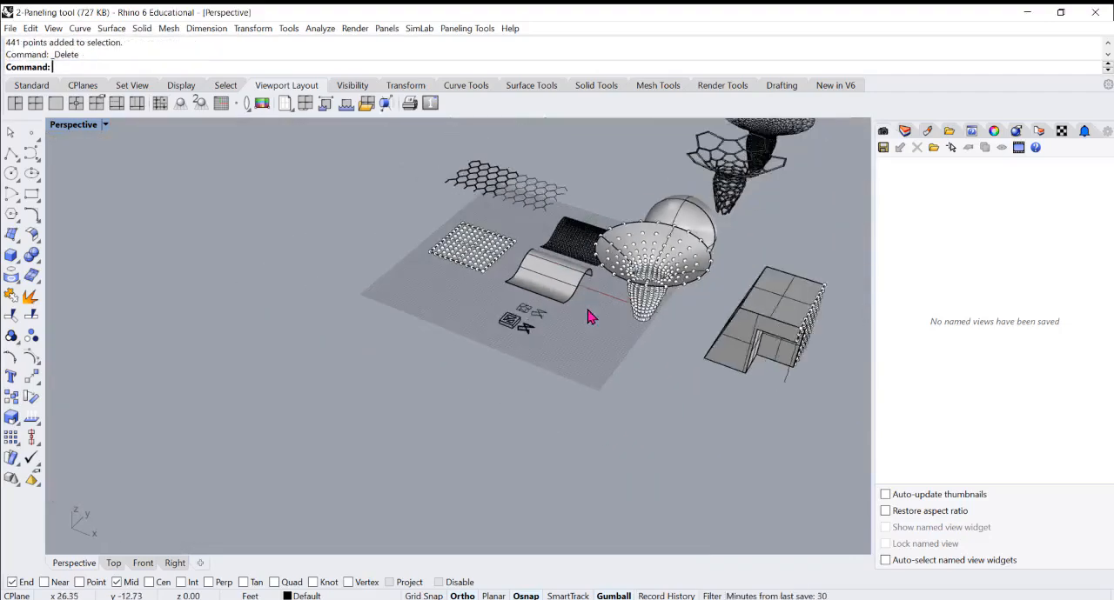
Inspect the crossed curve beside the star at a low angle, comparing its shape with the star curve
scroll(589, 316, "up", 6)
scroll(525, 372, "up", 4)
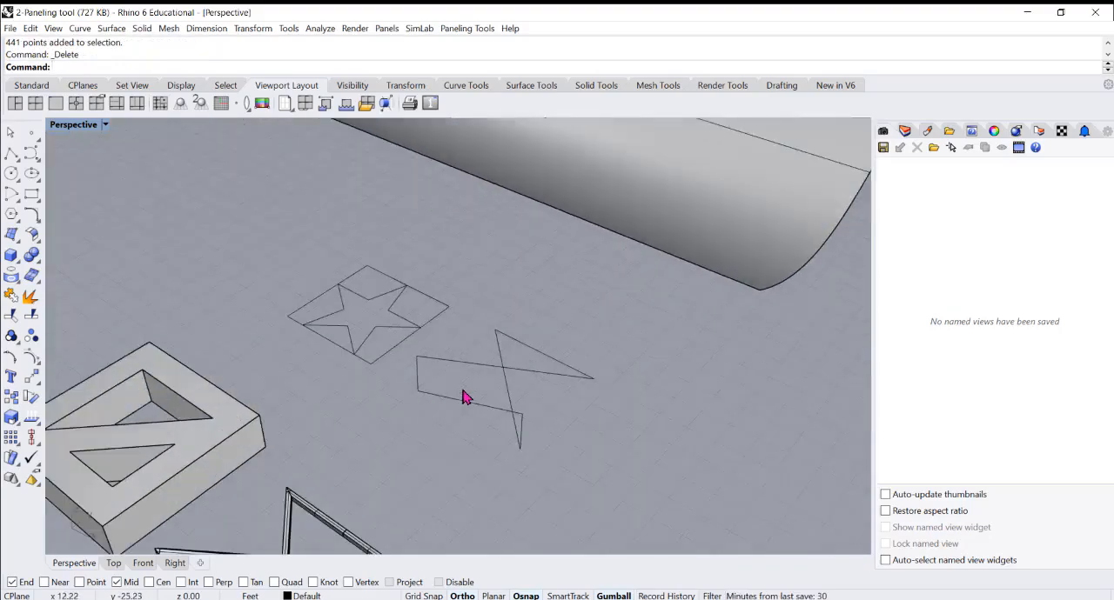
left_click(507, 370)
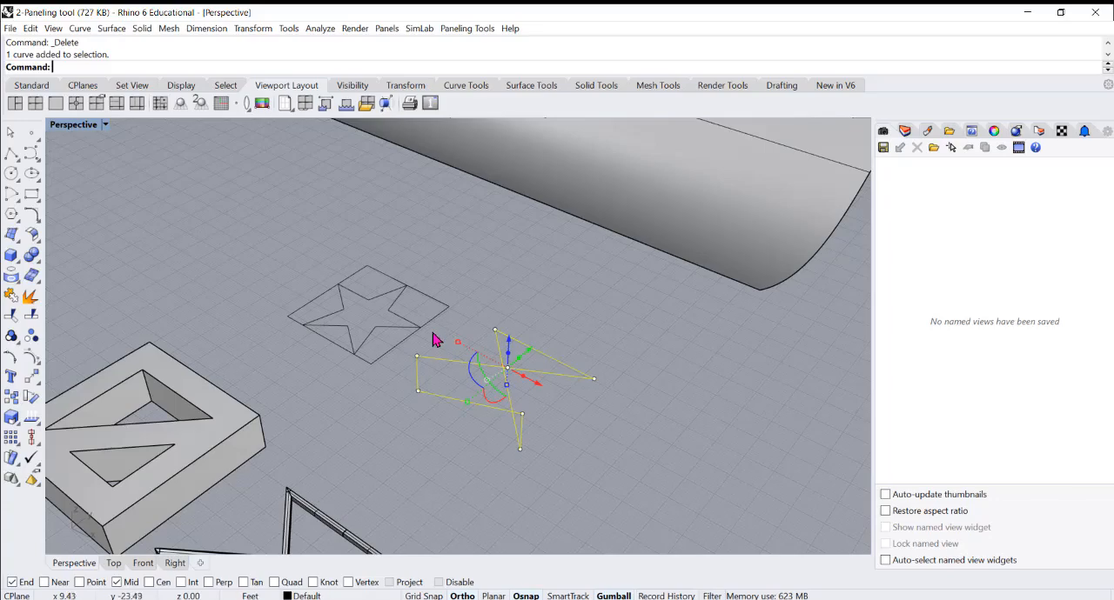
right_click_drag(426, 348, 501, 237)
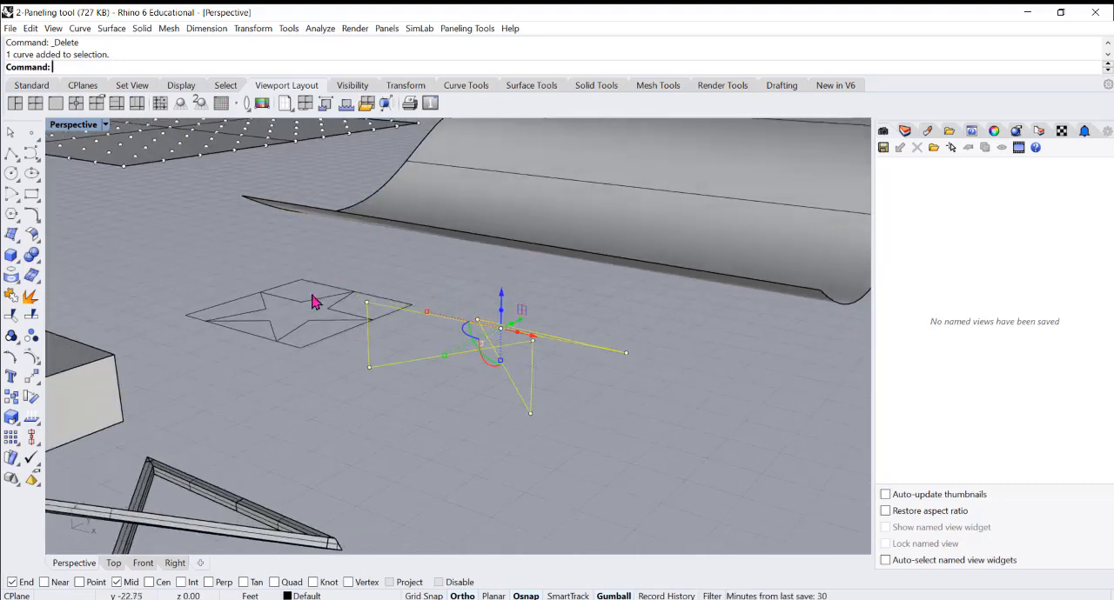
left_click(310, 313)
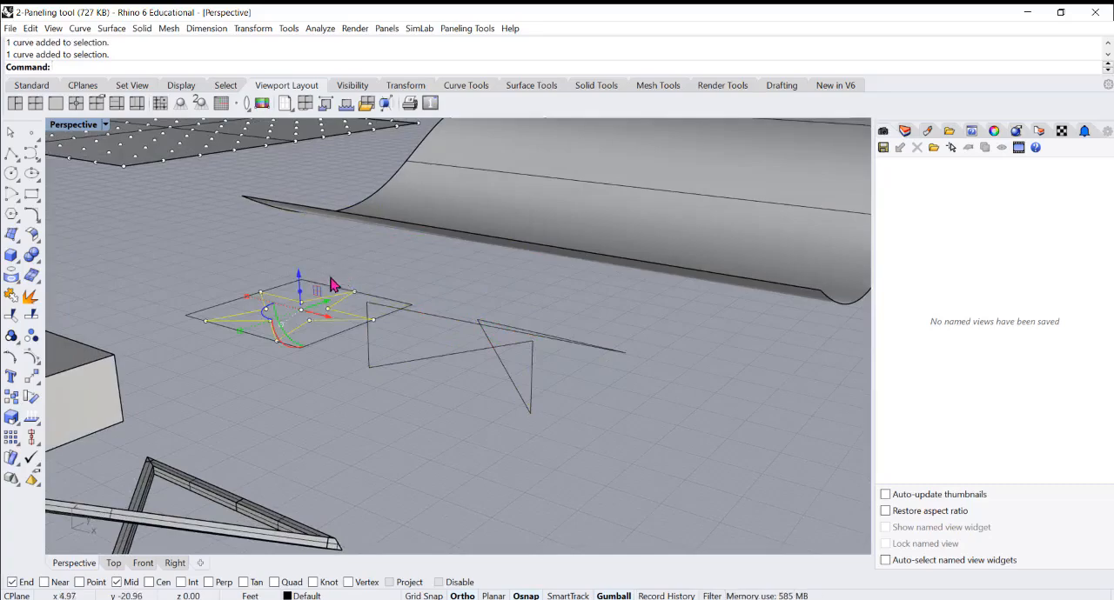
Highlight the crossed curve beside the star and view it against the neighbouring modules and surfaces, clearing the selection at the end
left_click(510, 329)
mouse_move(510, 331)
right_mouse_down()
mouse_move(508, 346)
mouse_move(507, 335)
right_mouse_up()
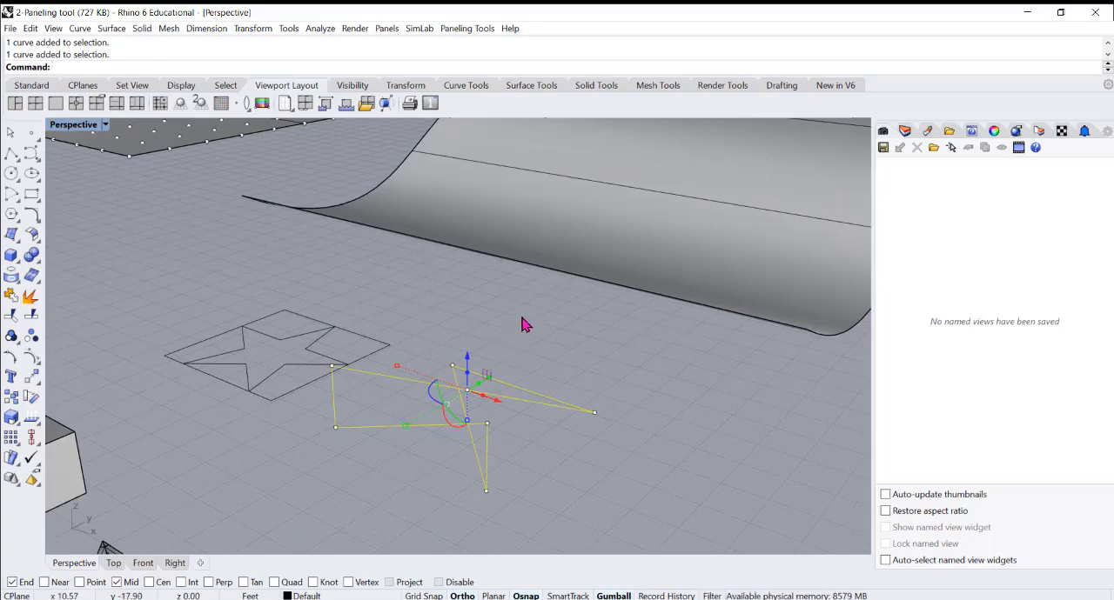
scroll(523, 330, "down", 5)
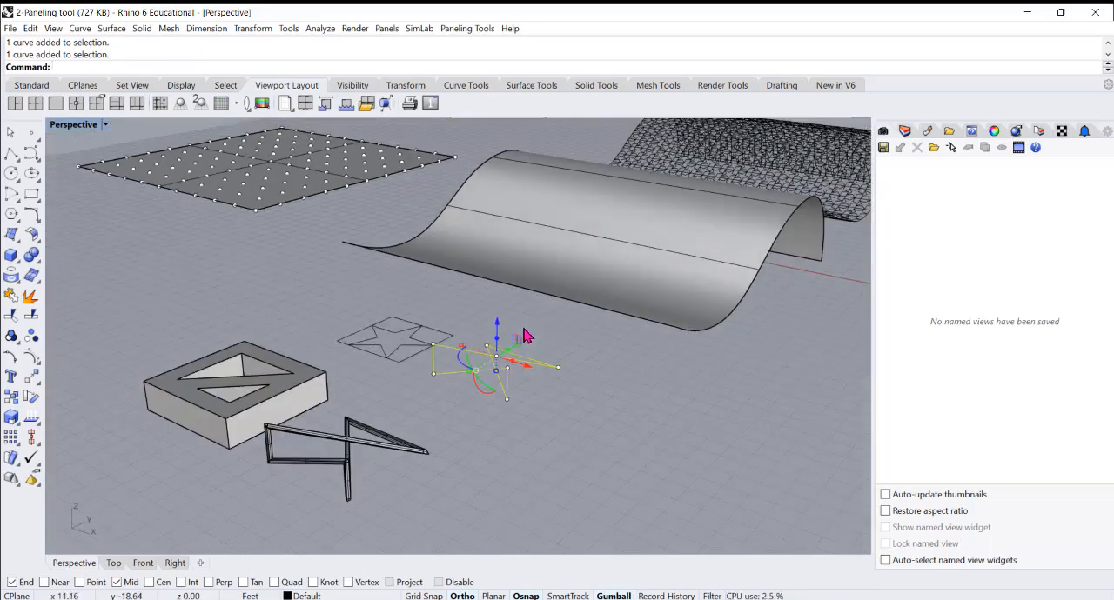
scroll(540, 342, "up", 1)
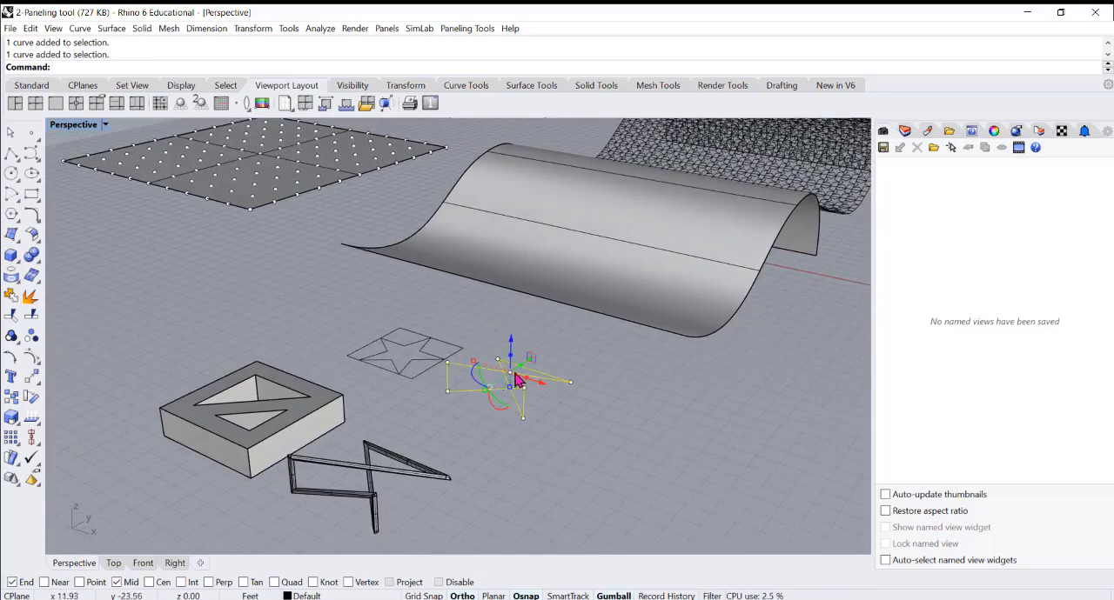
scroll(595, 273, "up", 2)
scroll(517, 309, "down", 2)
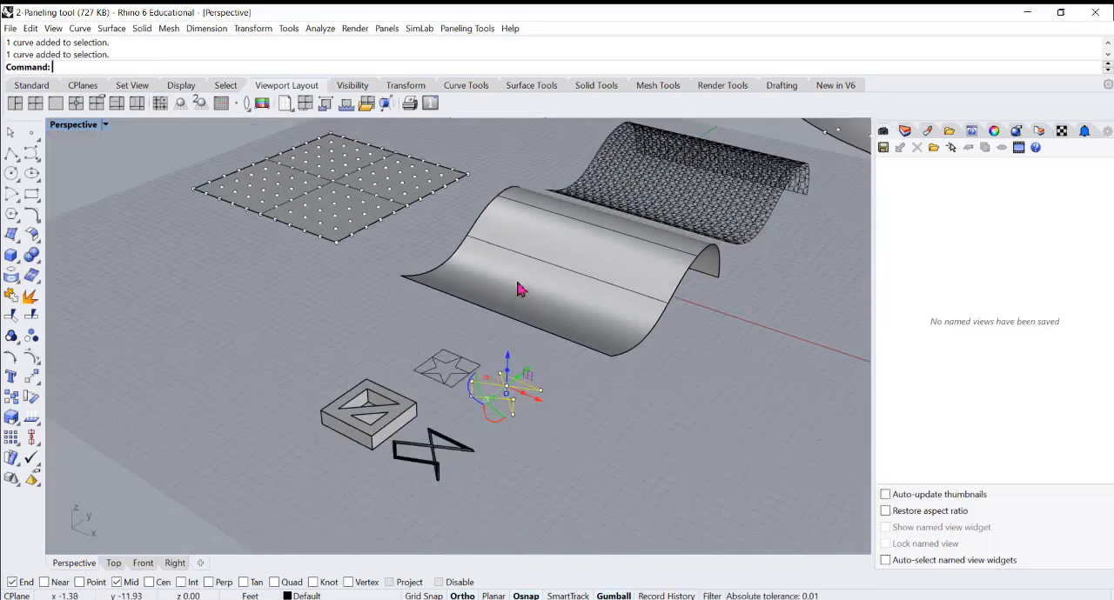
left_click(353, 350)
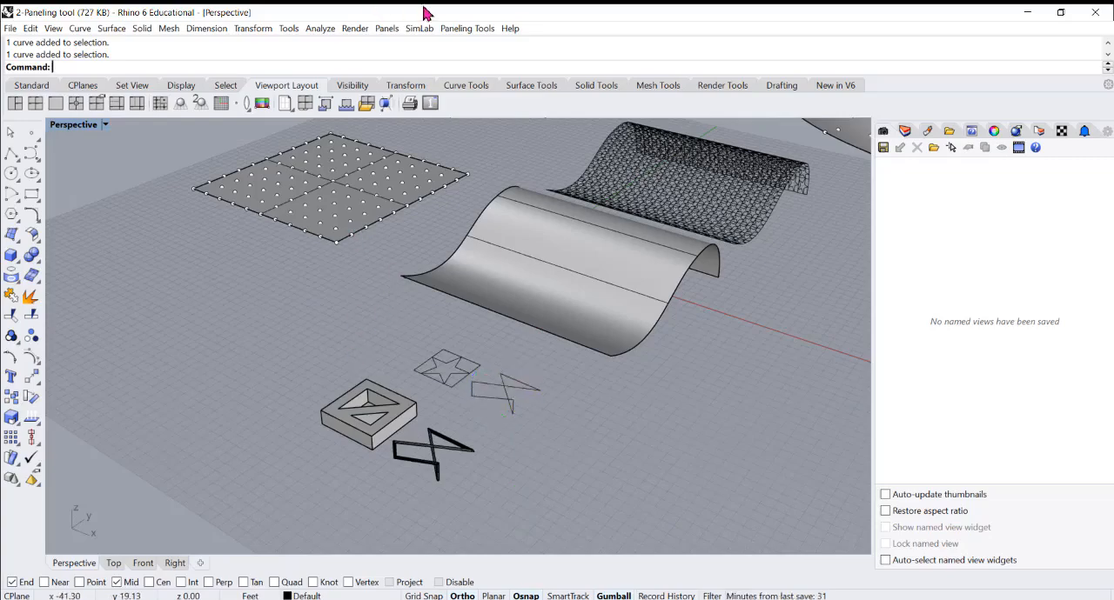
Start Panel Custom 2D using the grid points on the flat square surface, with no base surface
left_click(456, 29)
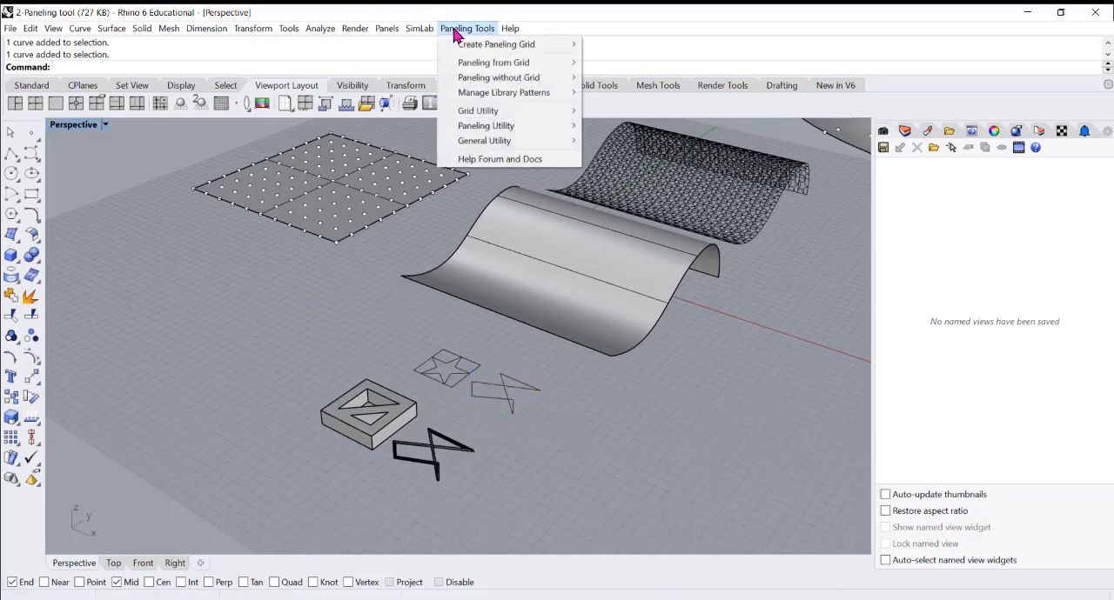
mouse_move(476, 50)
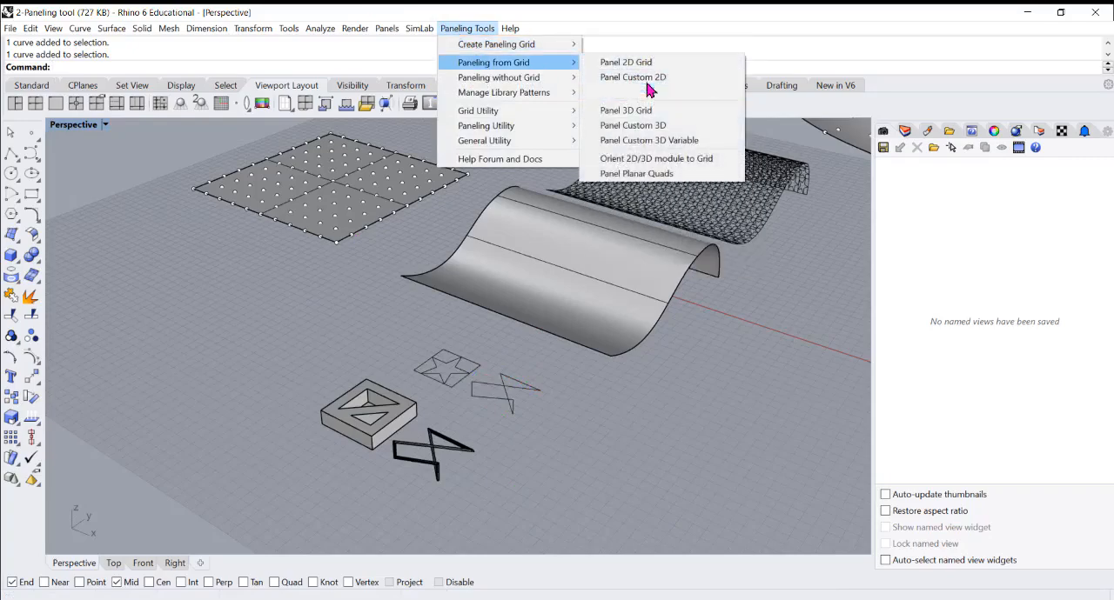
left_click(648, 79)
scroll(346, 236, "up", 3)
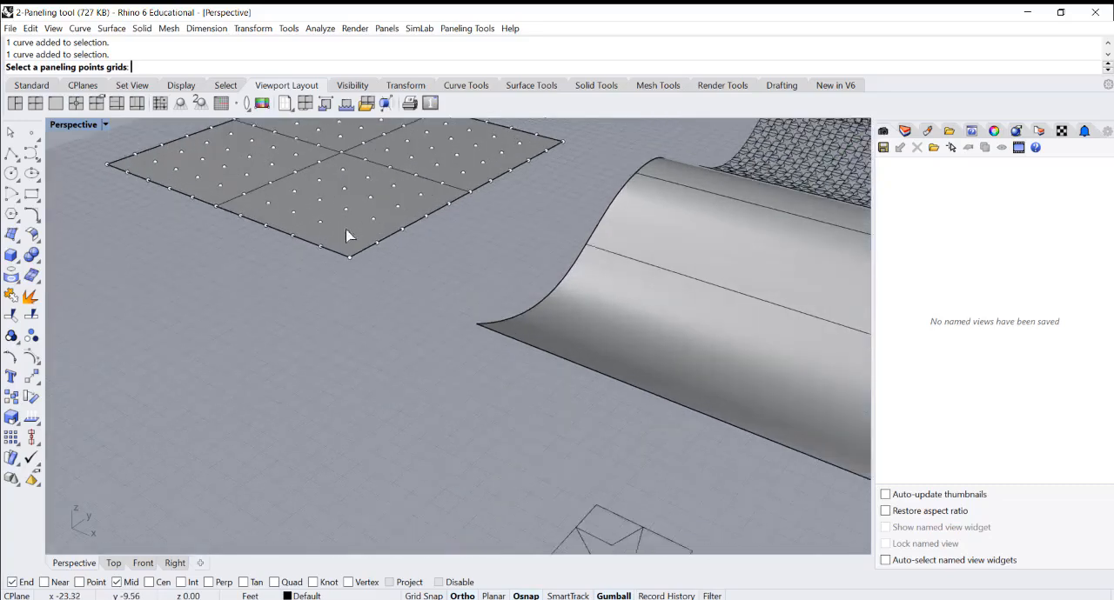
scroll(346, 236, "up", 2)
left_click(344, 237)
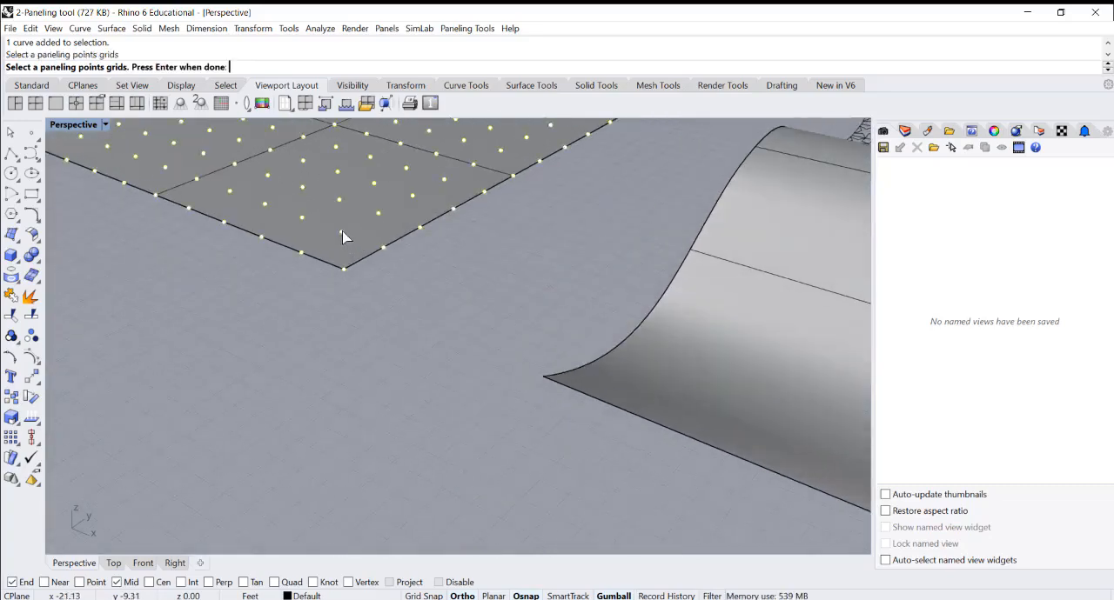
scroll(345, 236, "down", 5)
key("Return")
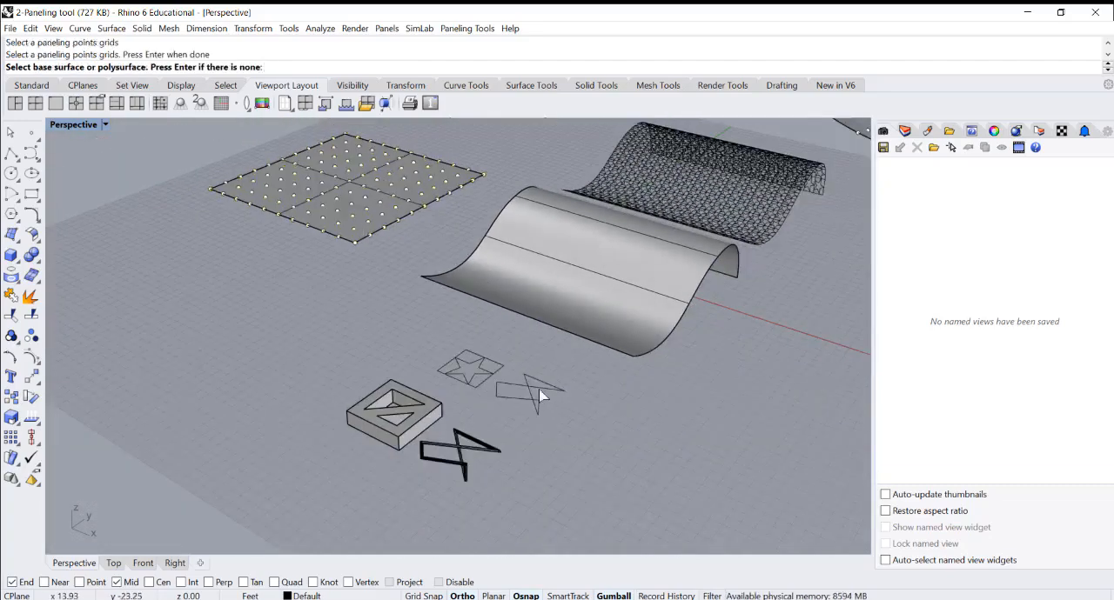
scroll(368, 253, "up", 2)
key("Return")
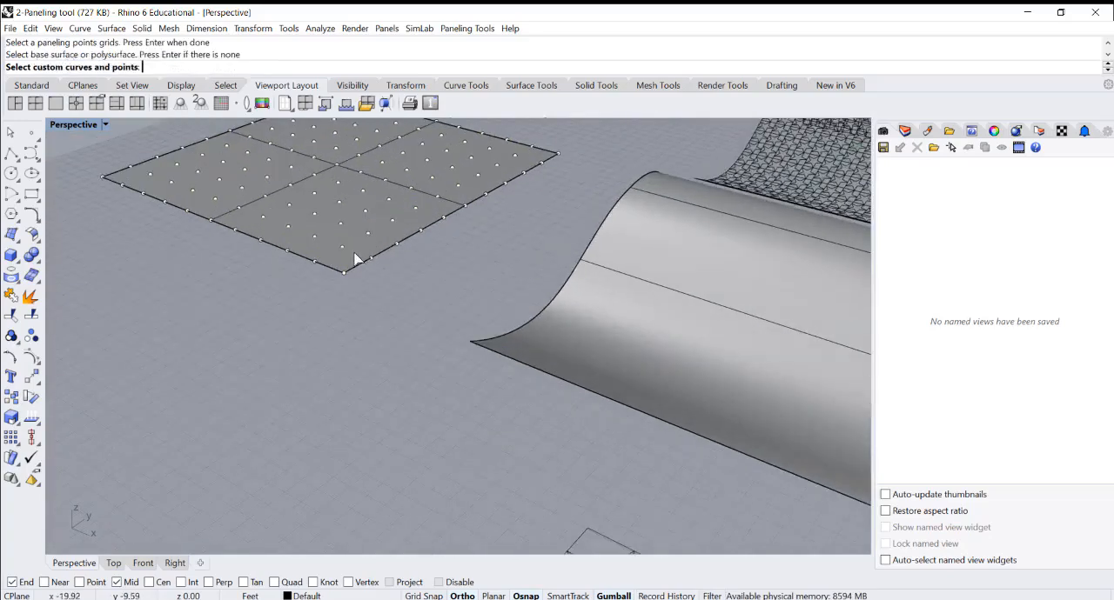
Panel the flat grid with the crossed curve, accepting base 0, shift 1, length and width 4.30, PullCurves No and Group Yes
scroll(356, 256, "down", 2)
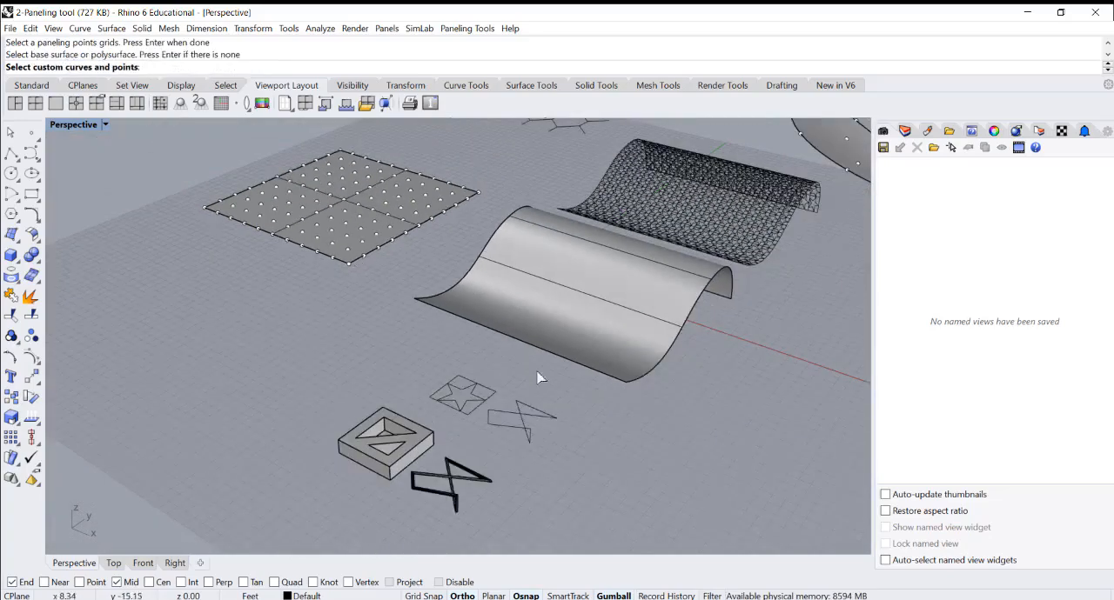
left_click(522, 421)
right_click_drag(513, 394, 505, 414)
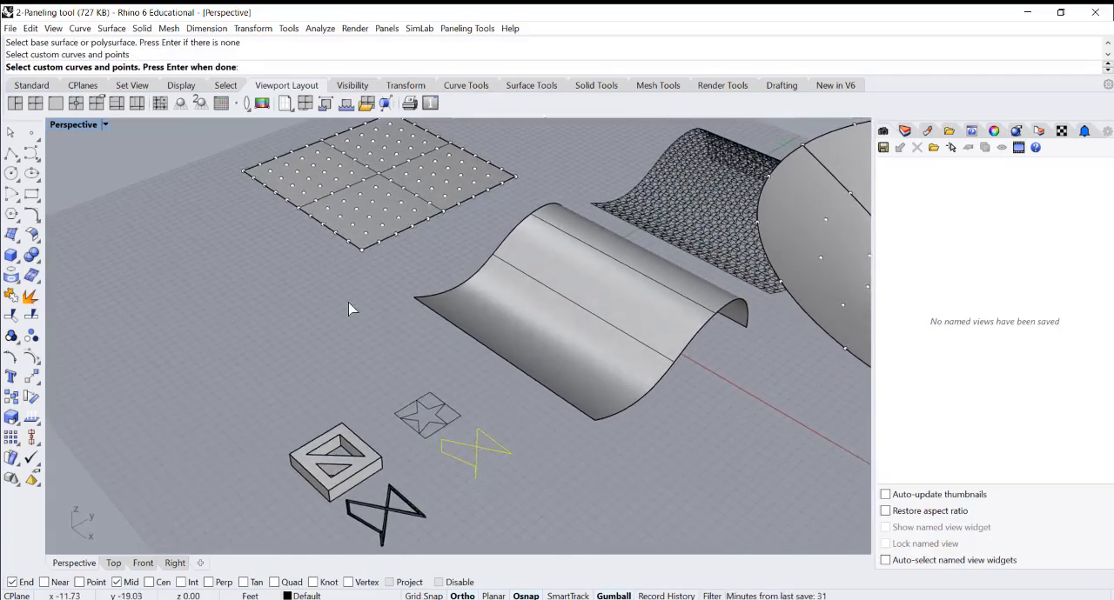
key("Return")
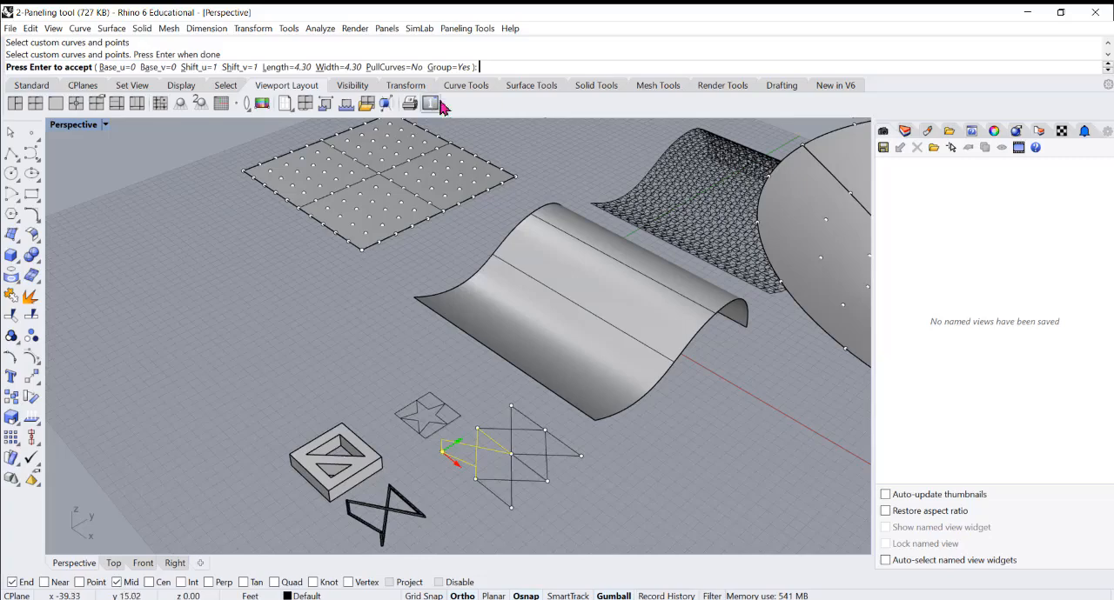
right_click_drag(530, 500, 470, 409)
scroll(409, 322, "up", 3)
scroll(408, 322, "up", 2)
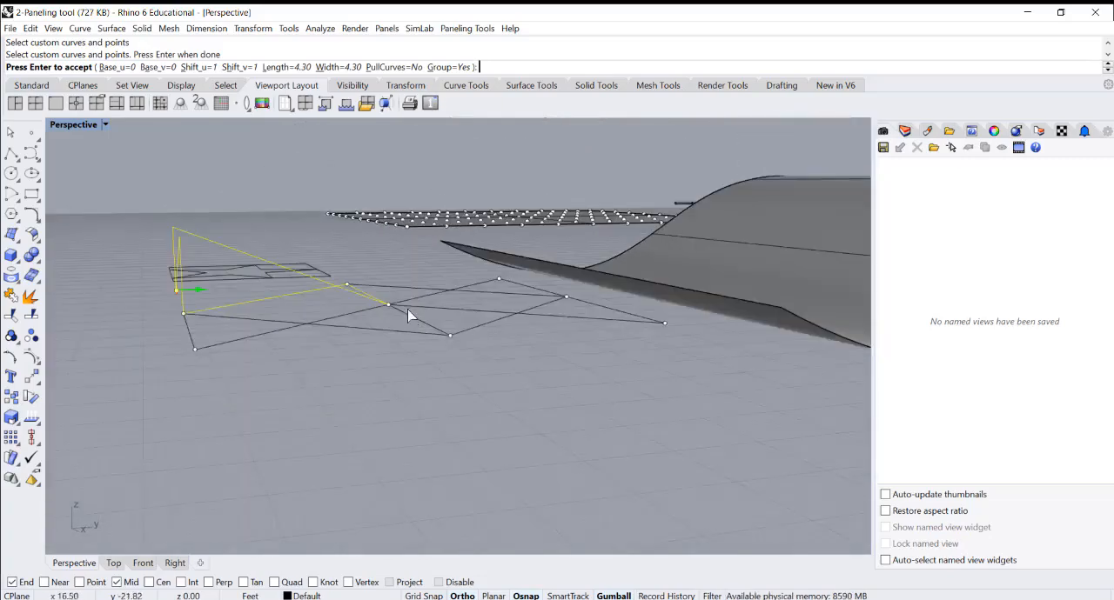
right_click_drag(407, 314, 468, 348)
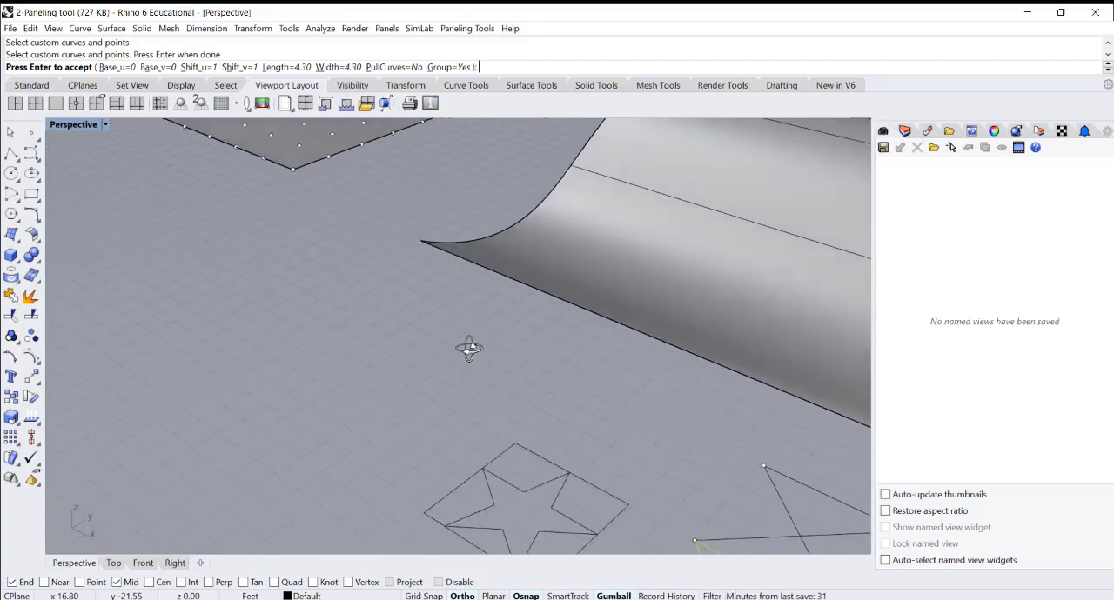
scroll(468, 348, "down", 7)
scroll(554, 348, "down", 4)
scroll(413, 232, "up", 5)
key("Return")
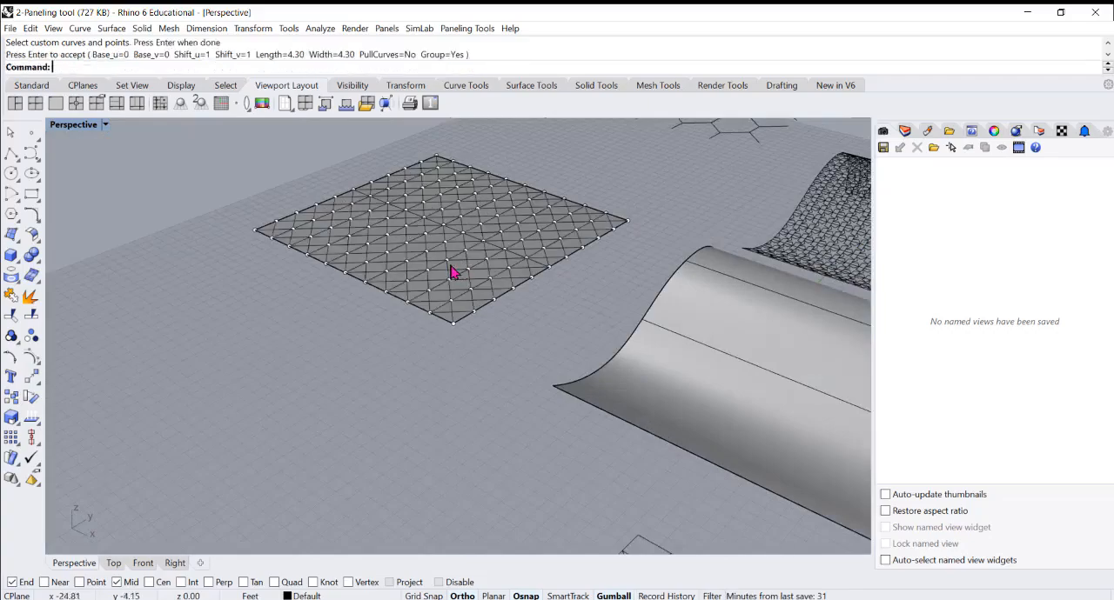
Check the crossed panel curves on the flat square surface up close and delete the whole group
right_click_drag(427, 273, 453, 247)
scroll(276, 338, "up", 5)
scroll(356, 305, "up", 3)
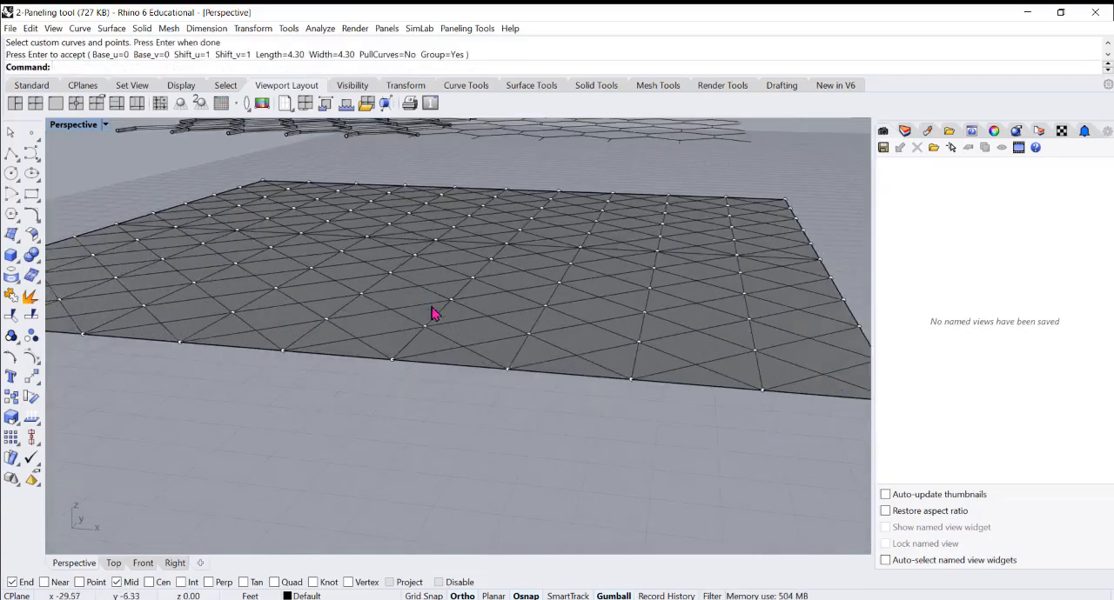
right_click_drag(429, 306, 480, 323)
scroll(484, 326, "down", 7)
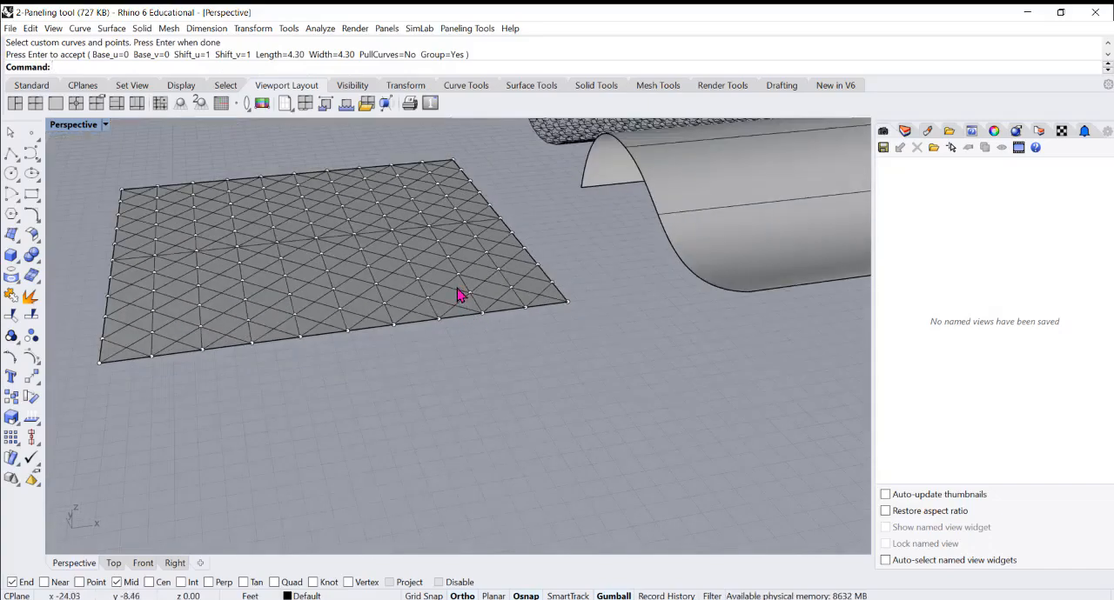
left_click(459, 296)
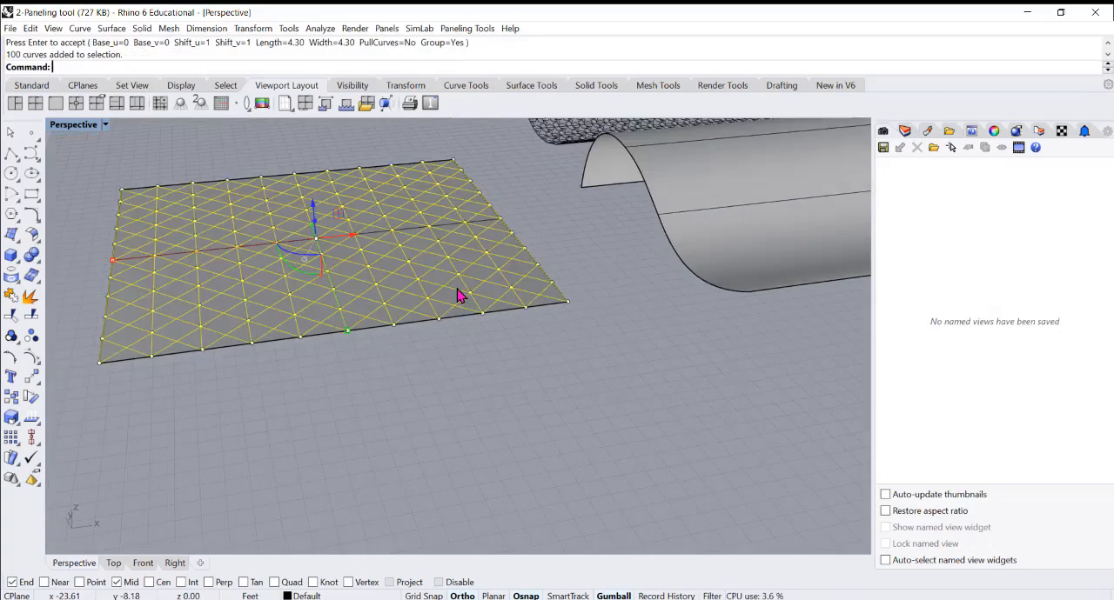
key("Delete")
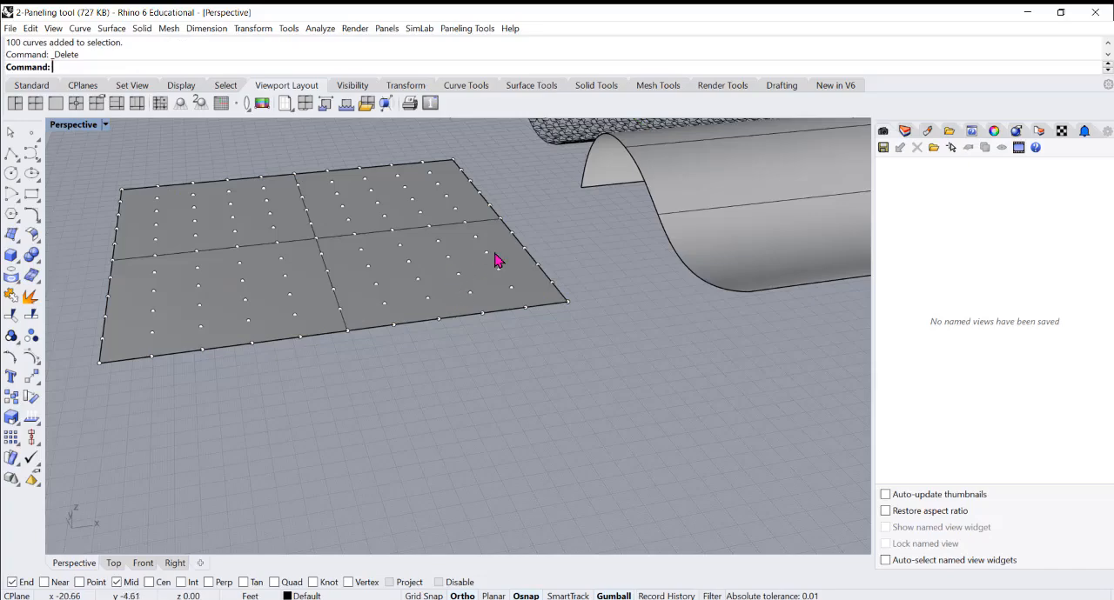
right_click_drag(464, 252, 494, 320)
scroll(340, 255, "down", 5)
scroll(605, 267, "down", 3)
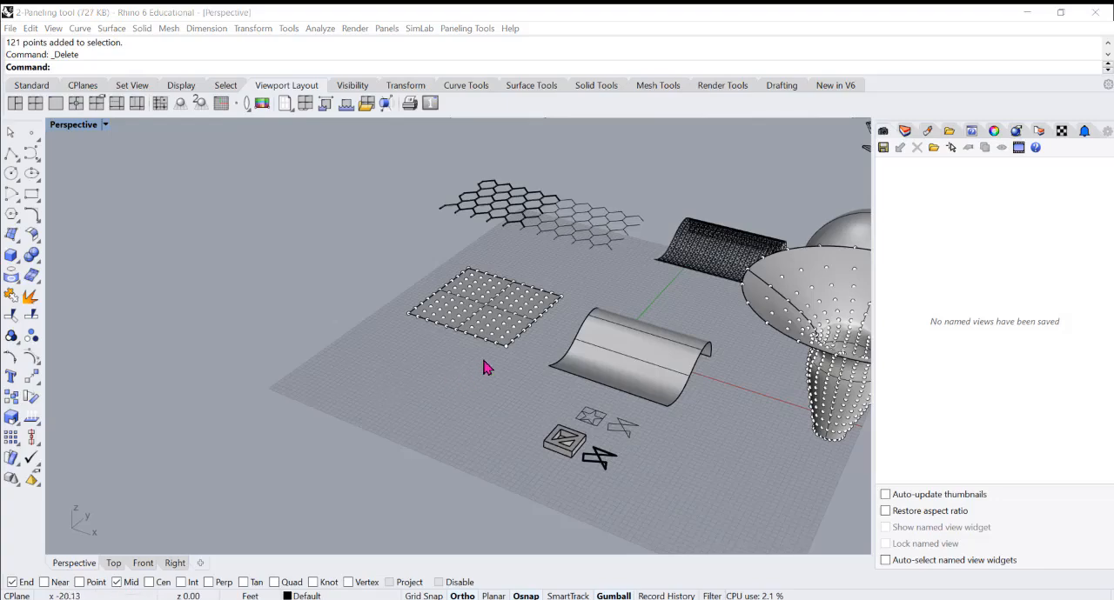
scroll(467, 361, "up", 3)
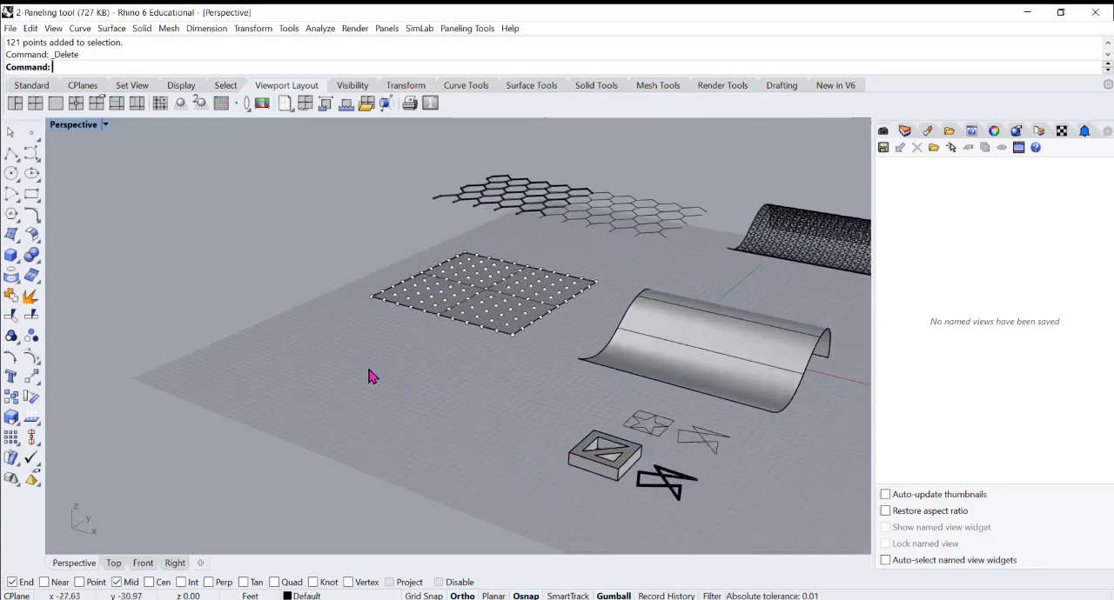
scroll(431, 358, "down", 3)
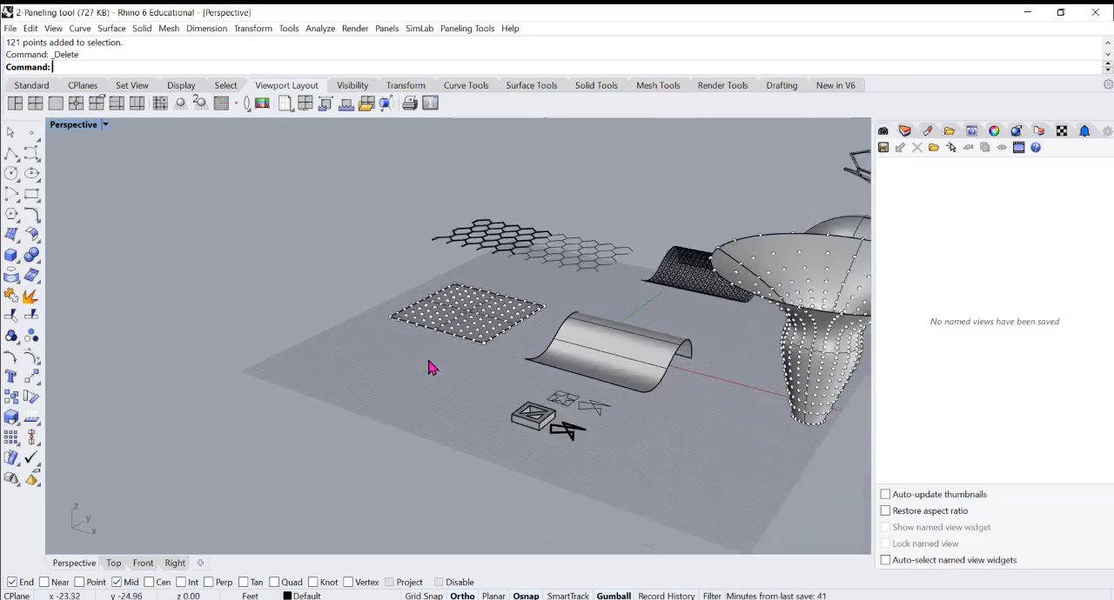
Highlight the solid box module with triangular cut-outs for inspection and clear the selection
scroll(520, 350, "up", 2)
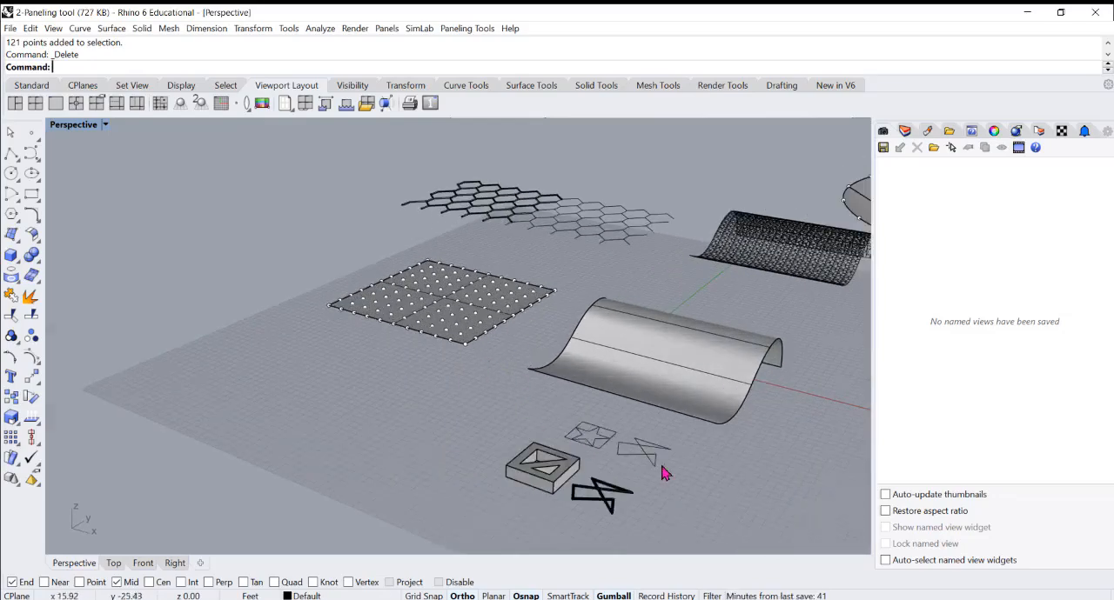
scroll(661, 472, "up", 2)
left_click(484, 467)
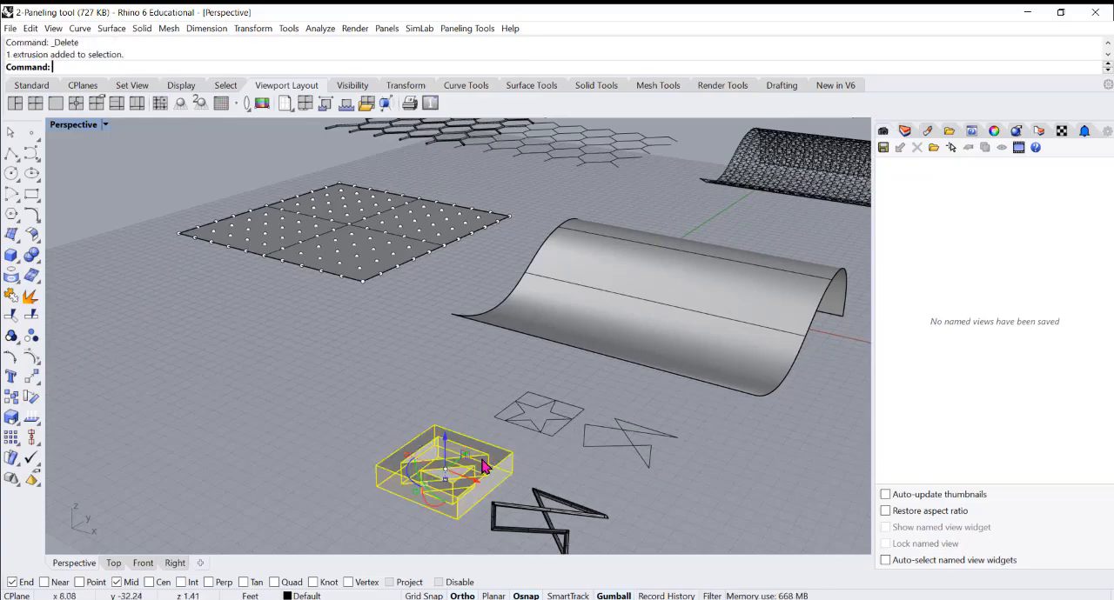
left_click(548, 472)
left_click(485, 468)
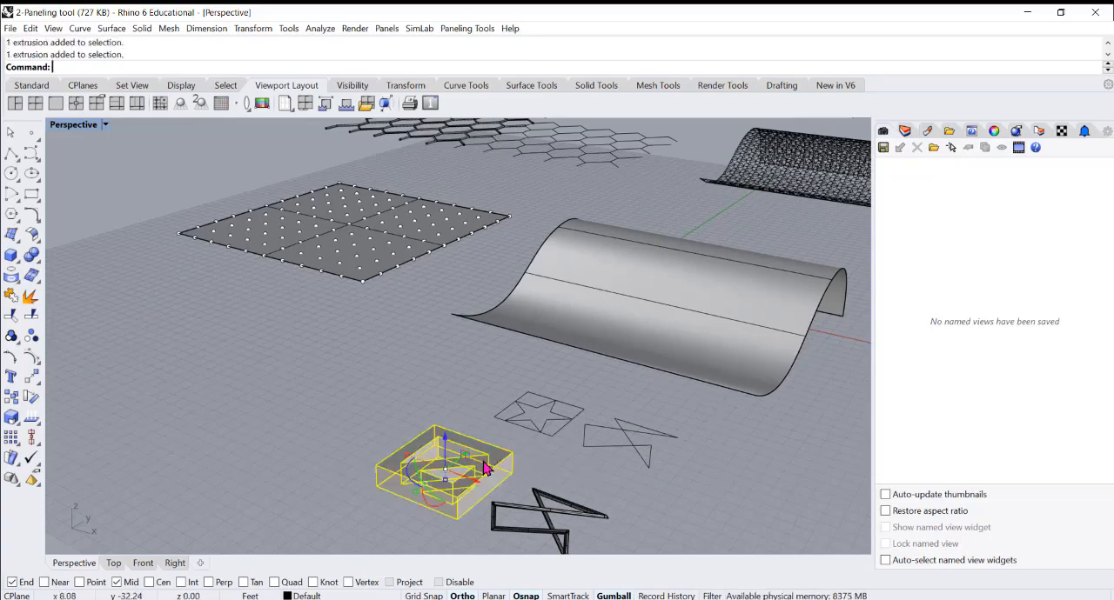
left_click(609, 464)
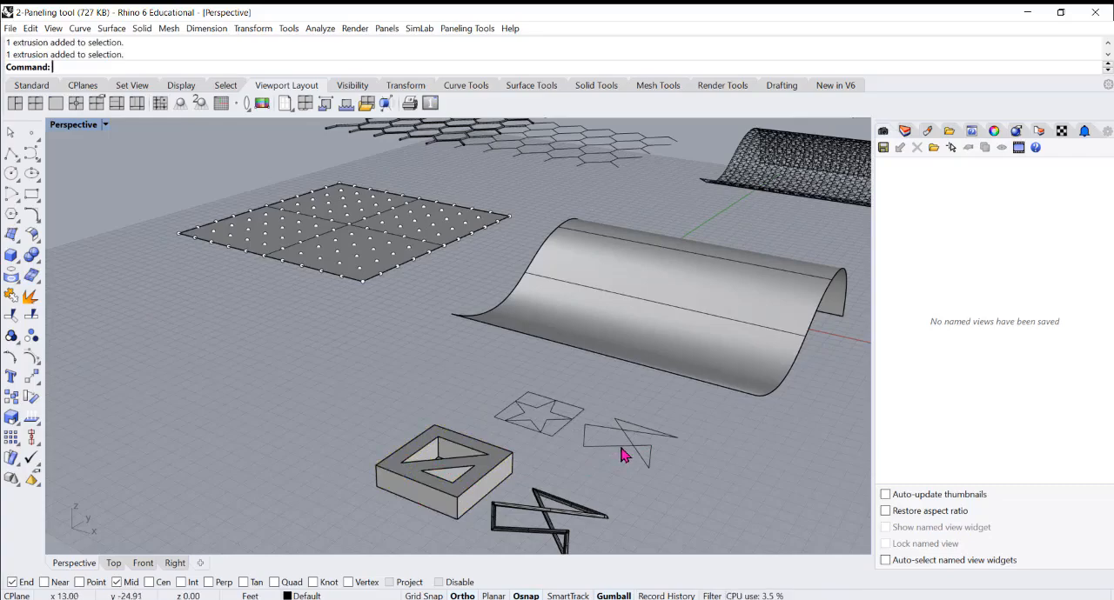
Examine the crossed curve beside the flat star from a lower angle and up close, leaving nothing selected
left_click(619, 455)
right_click_drag(596, 465, 536, 459)
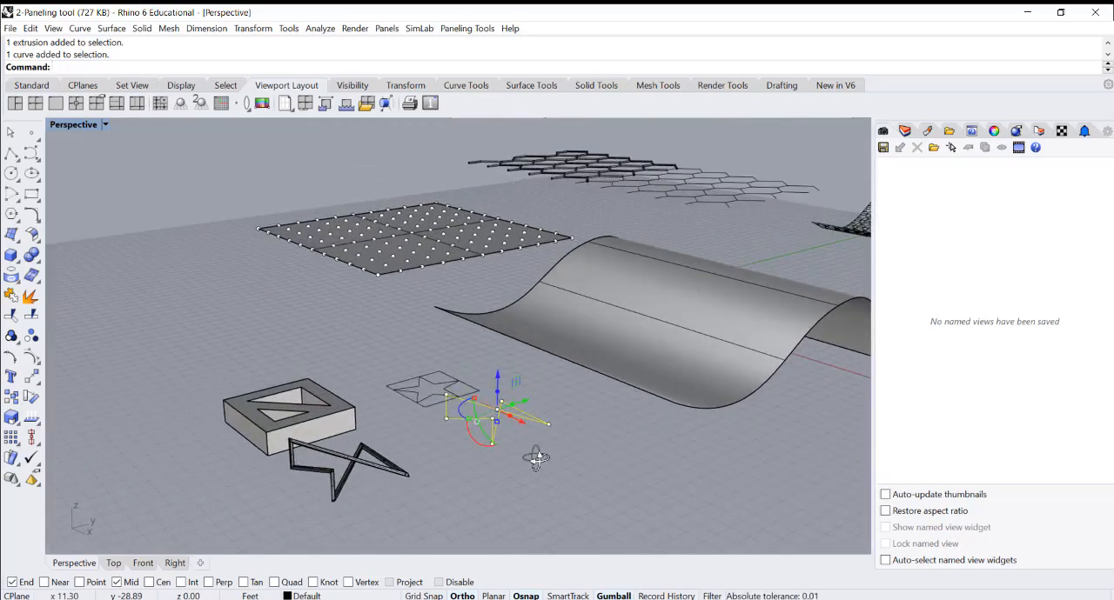
left_click(454, 460)
scroll(498, 410, "up", 5)
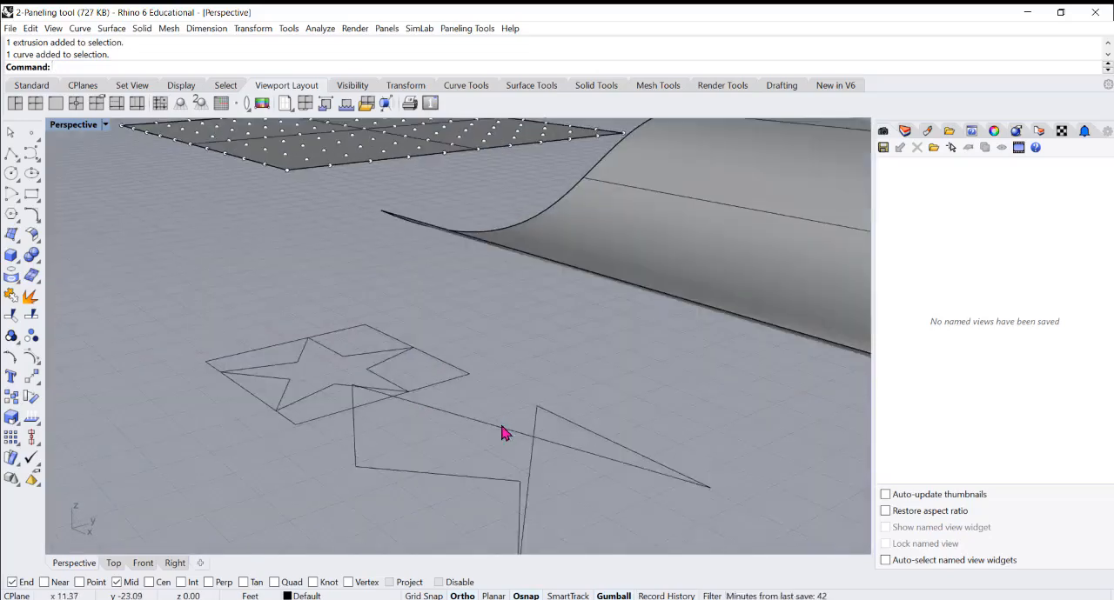
left_click(504, 432)
scroll(508, 406, "down", 5)
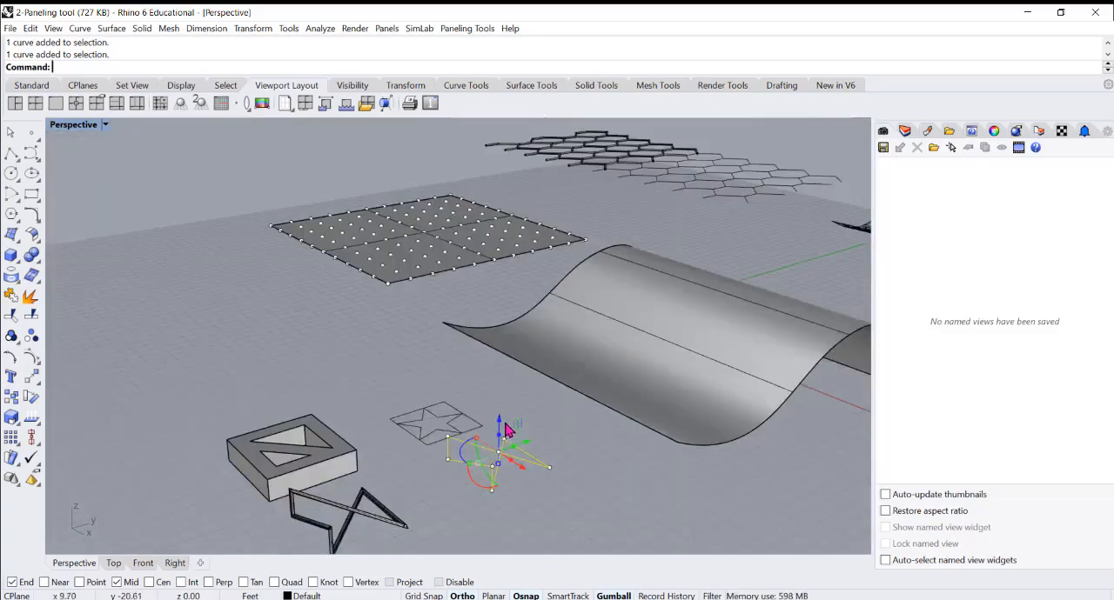
scroll(507, 429, "down", 3)
right_click_drag(369, 396, 376, 405)
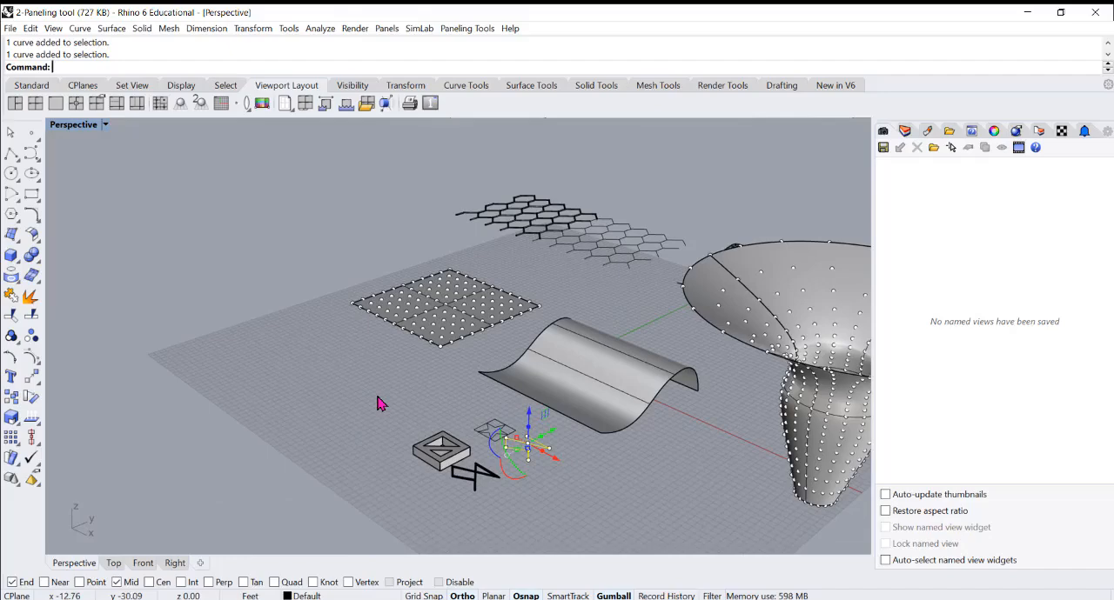
key("Escape")
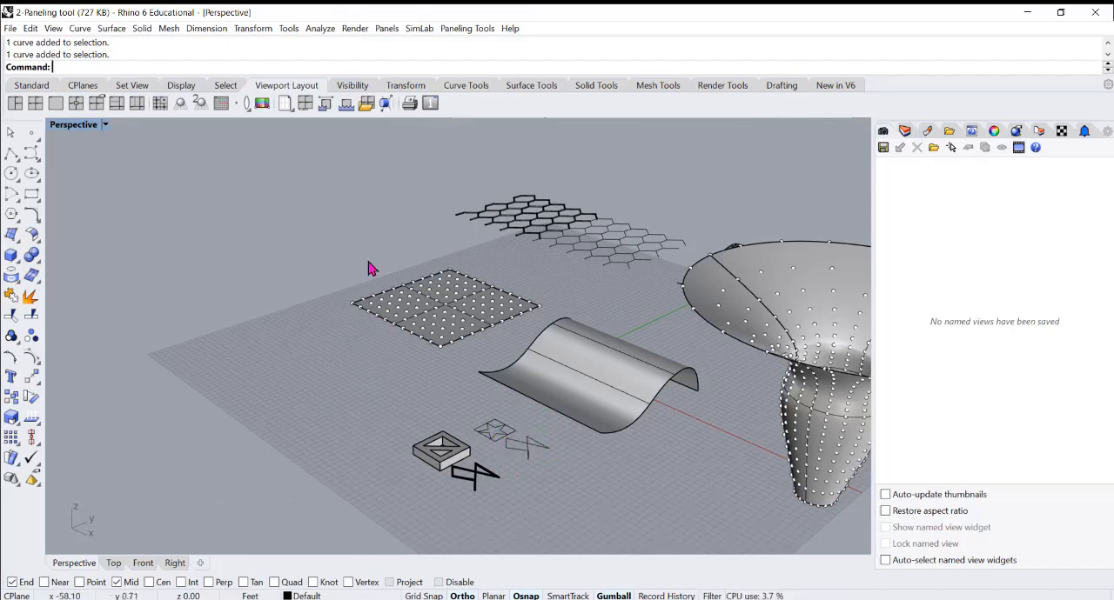
Examine the flat square's point grid and its surface up close, highlighting each separately and leaving nothing selected
scroll(382, 274, "up", 2)
scroll(354, 355, "up", 3)
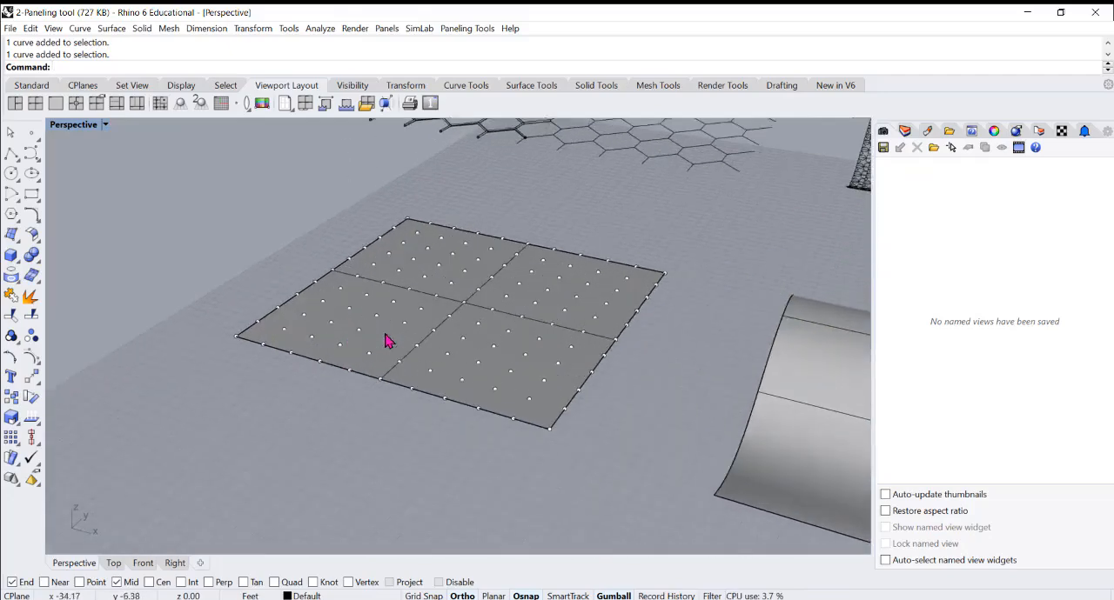
scroll(317, 346, "up", 2)
left_click(313, 345)
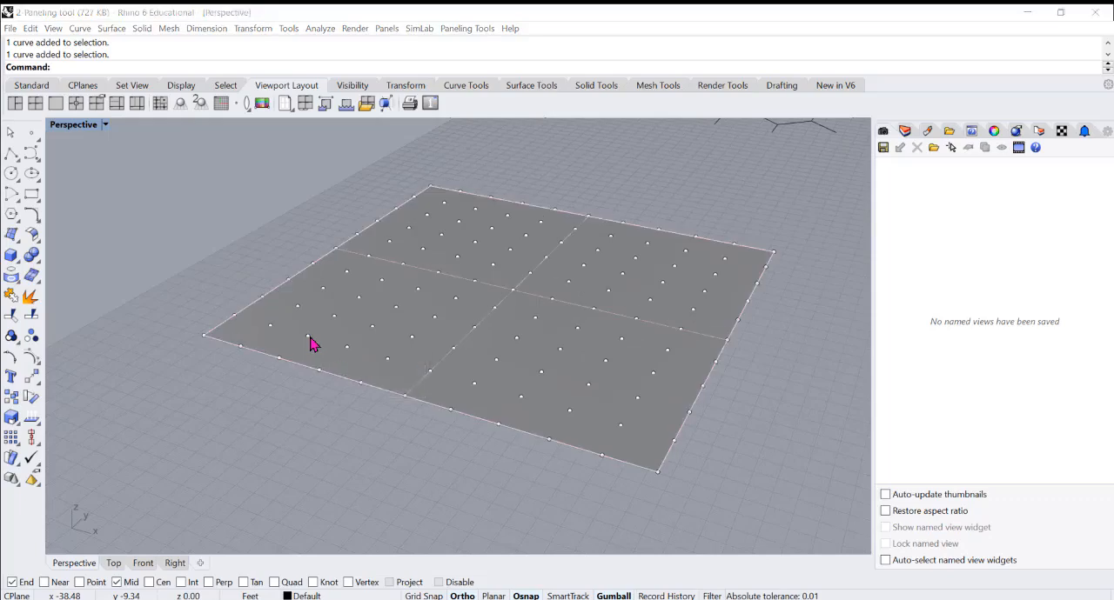
left_click(363, 380)
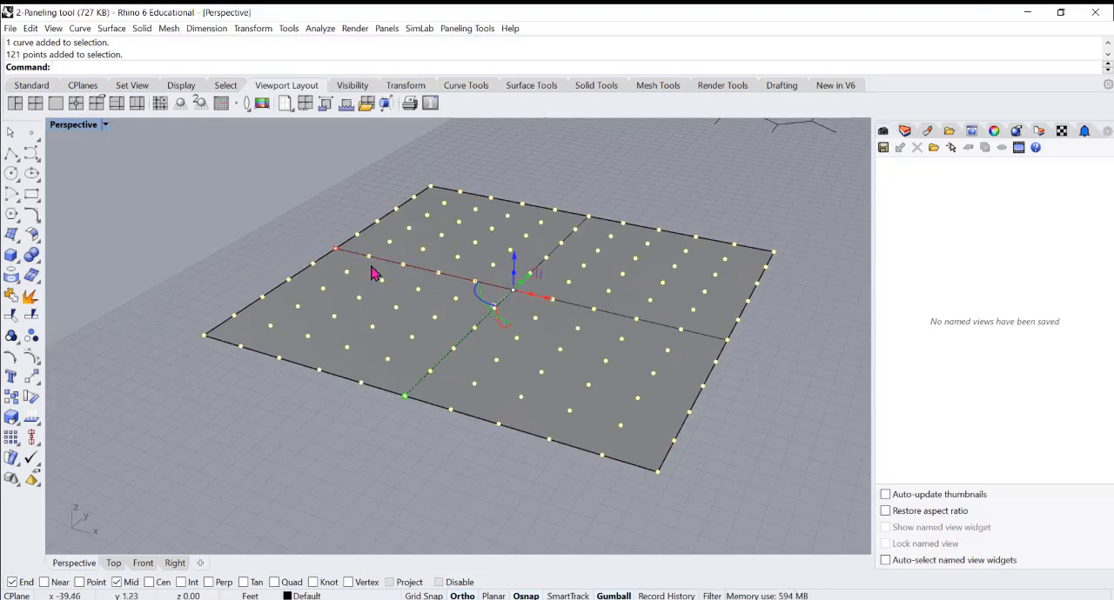
mouse_move(369, 264)
right_mouse_down()
mouse_move(314, 259)
mouse_move(355, 263)
right_mouse_up()
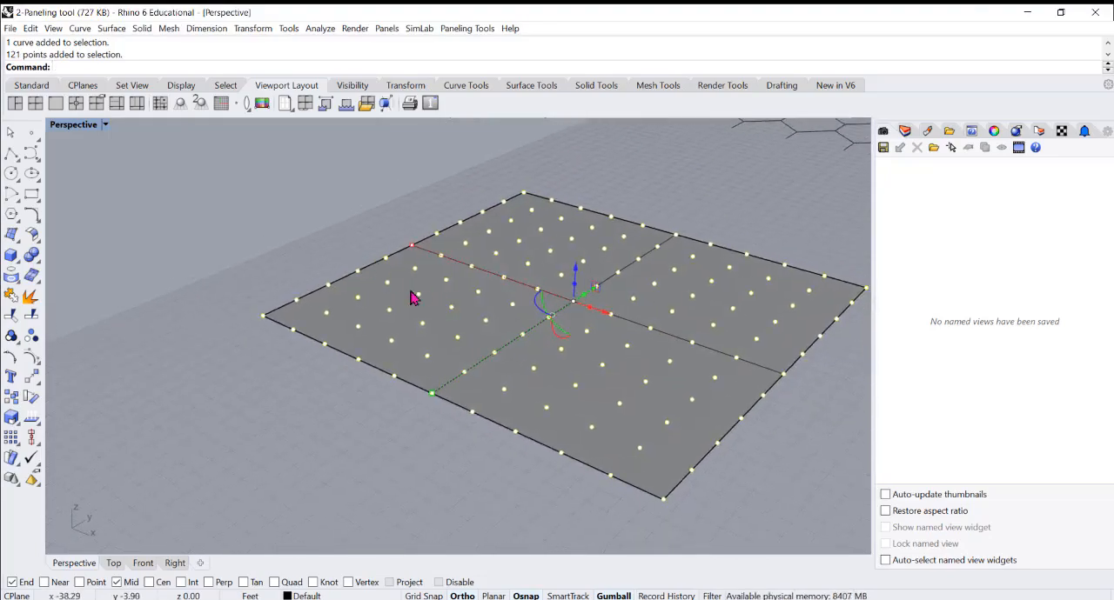
left_click(276, 359)
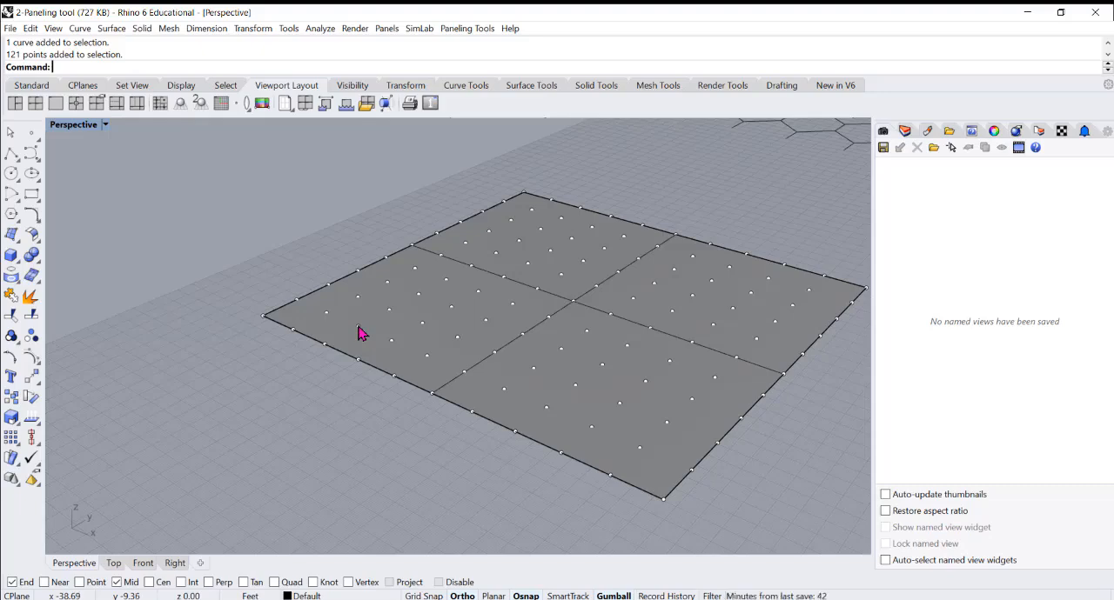
left_click(362, 333)
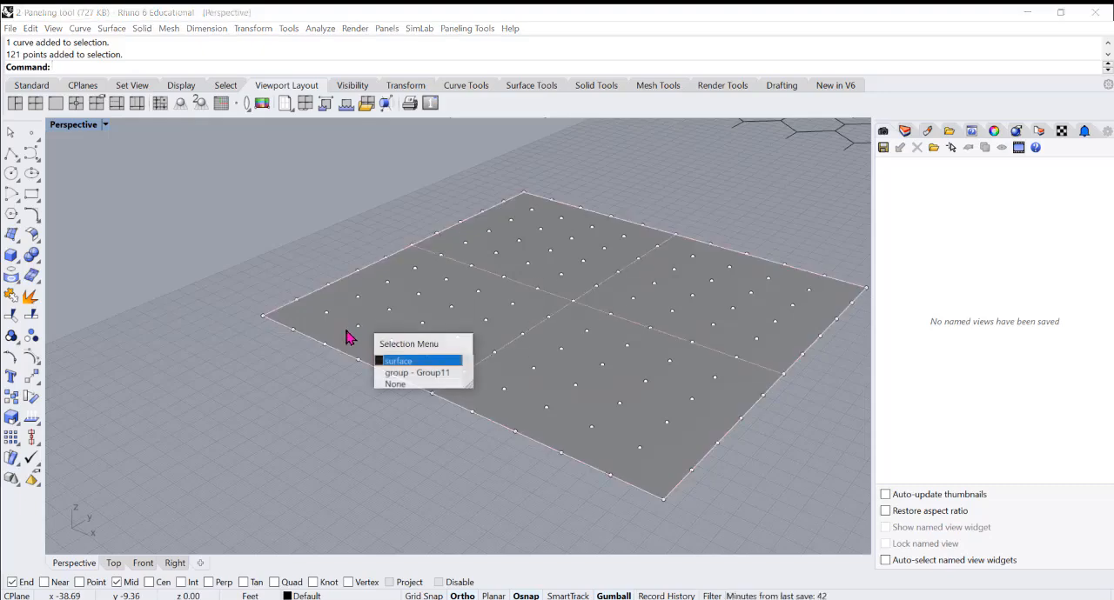
left_click(405, 362)
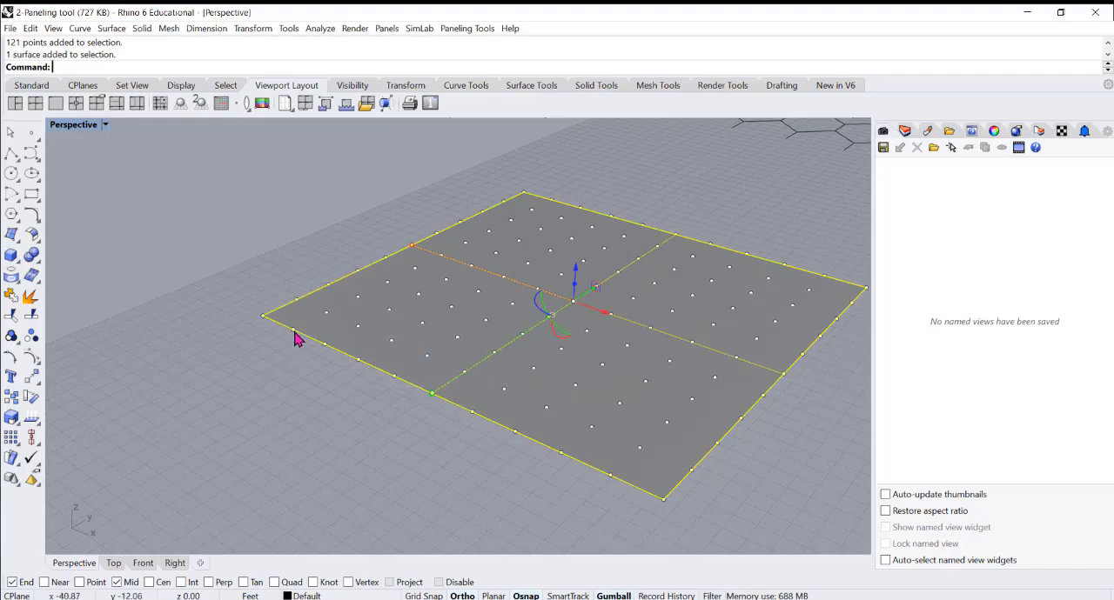
scroll(327, 304, "down", 3)
scroll(326, 299, "down", 3)
right_click_drag(343, 320, 368, 309)
left_click(300, 388)
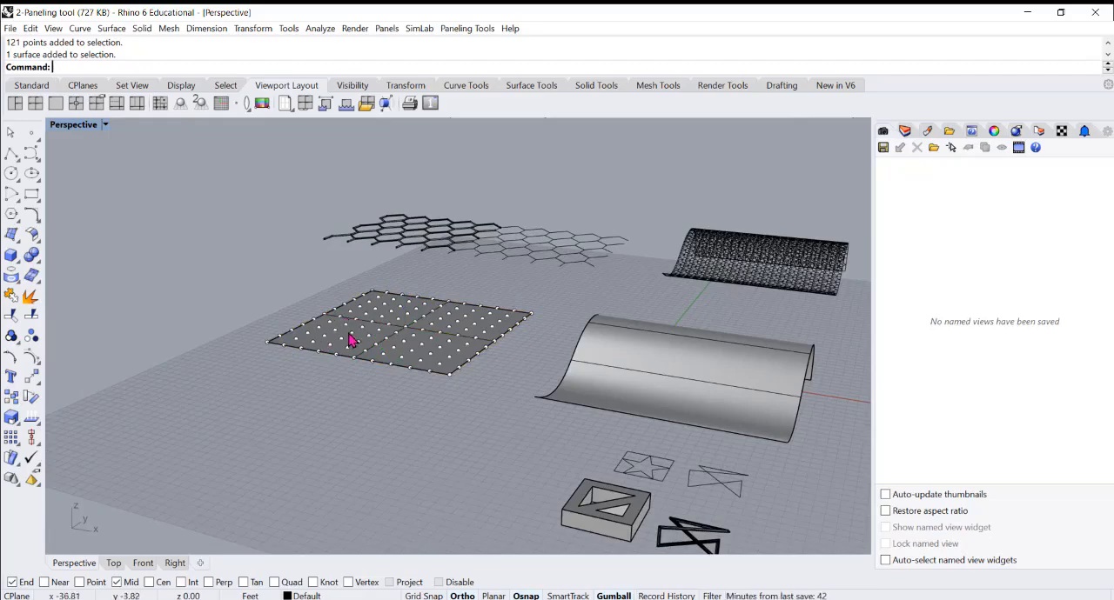
Copy the flat square's grouped point grid straight up by 1 foot to form a second grid layer
right_click_drag(351, 341, 368, 372)
scroll(368, 372, "up", 4)
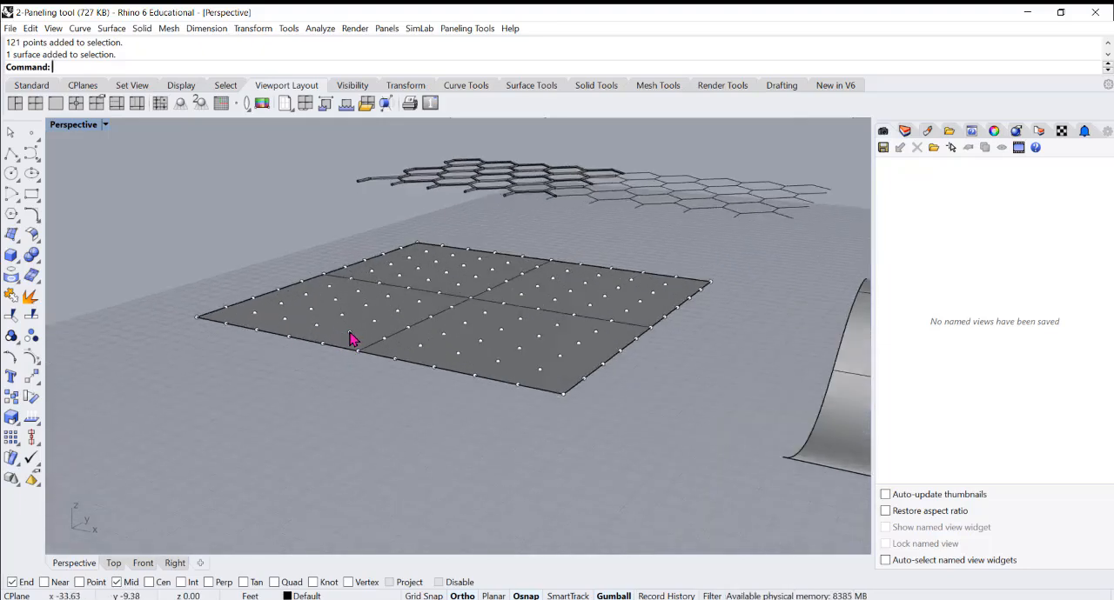
scroll(306, 302, "down", 4)
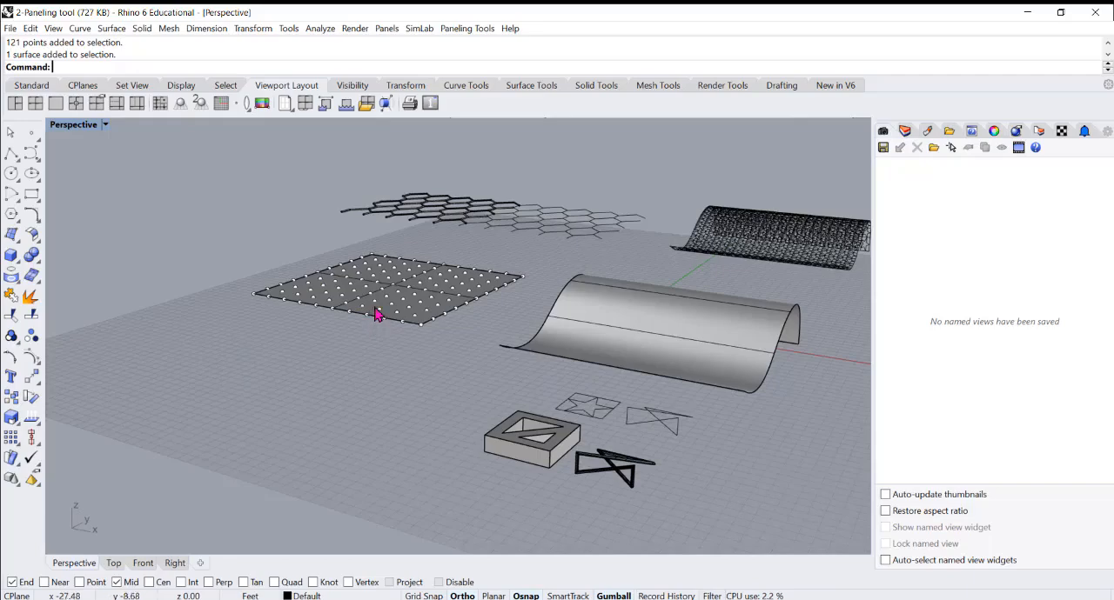
mouse_move(376, 315)
right_mouse_down()
mouse_move(384, 233)
mouse_move(373, 266)
mouse_move(405, 306)
mouse_move(372, 326)
right_mouse_up()
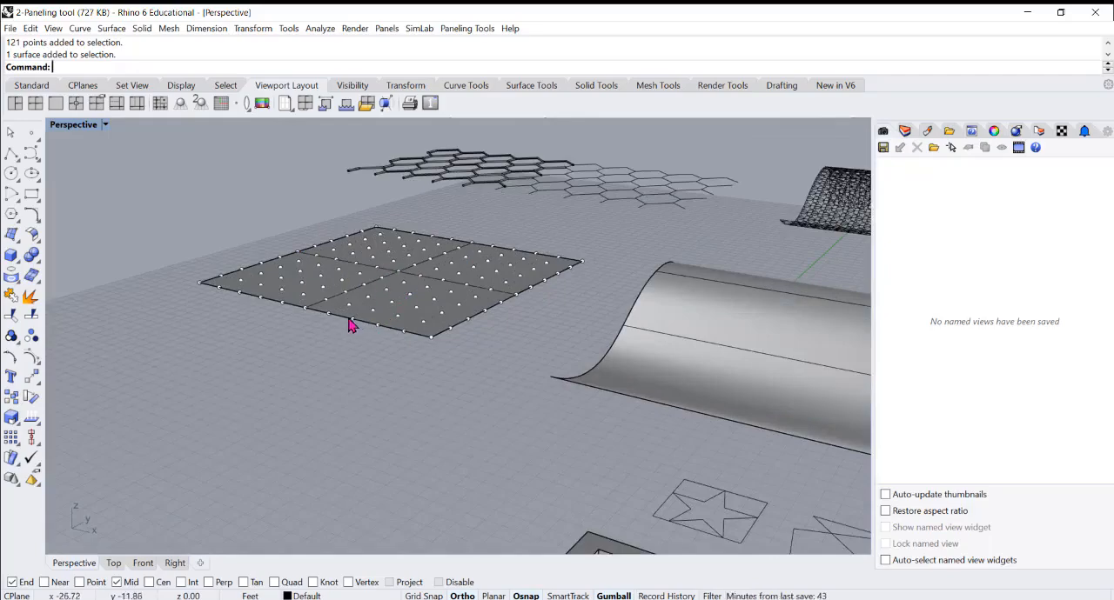
key("ctrl+a")
scroll(429, 269, "up", 3)
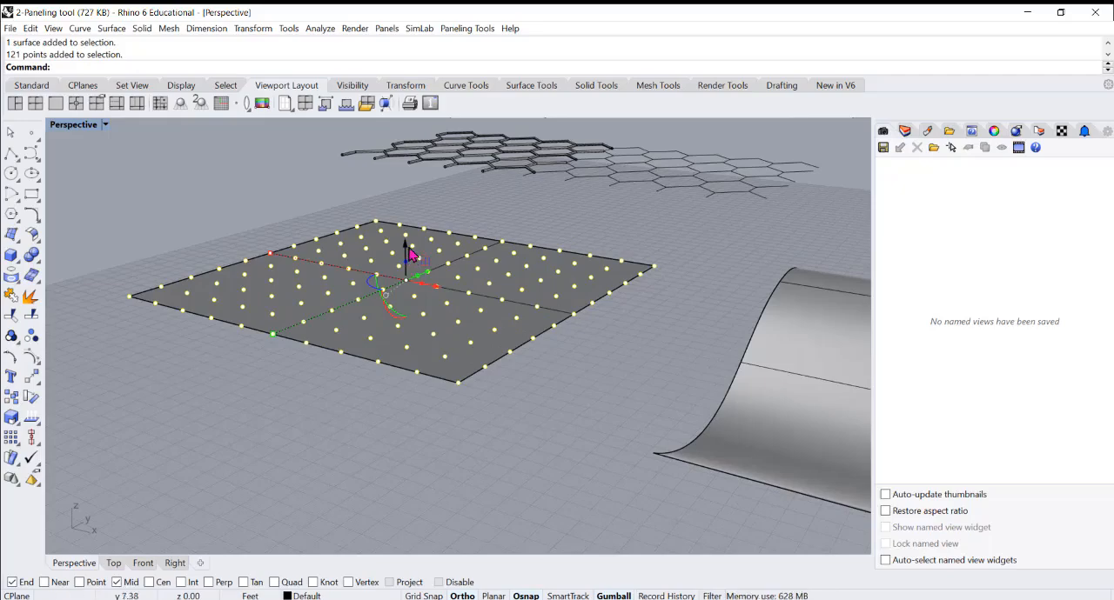
left_click(403, 250)
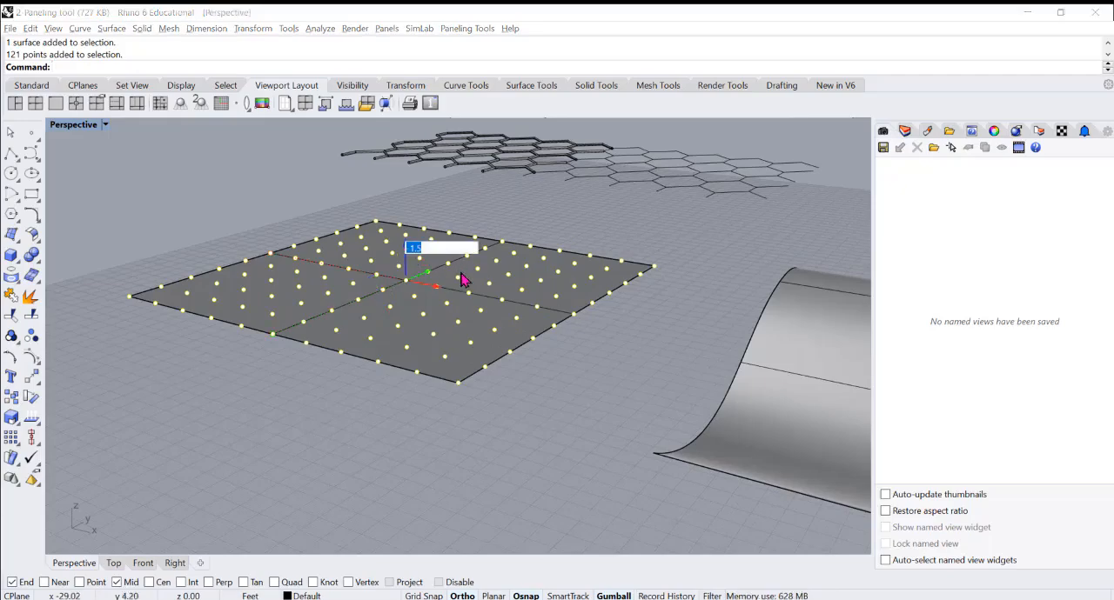
type("1")
key("Return")
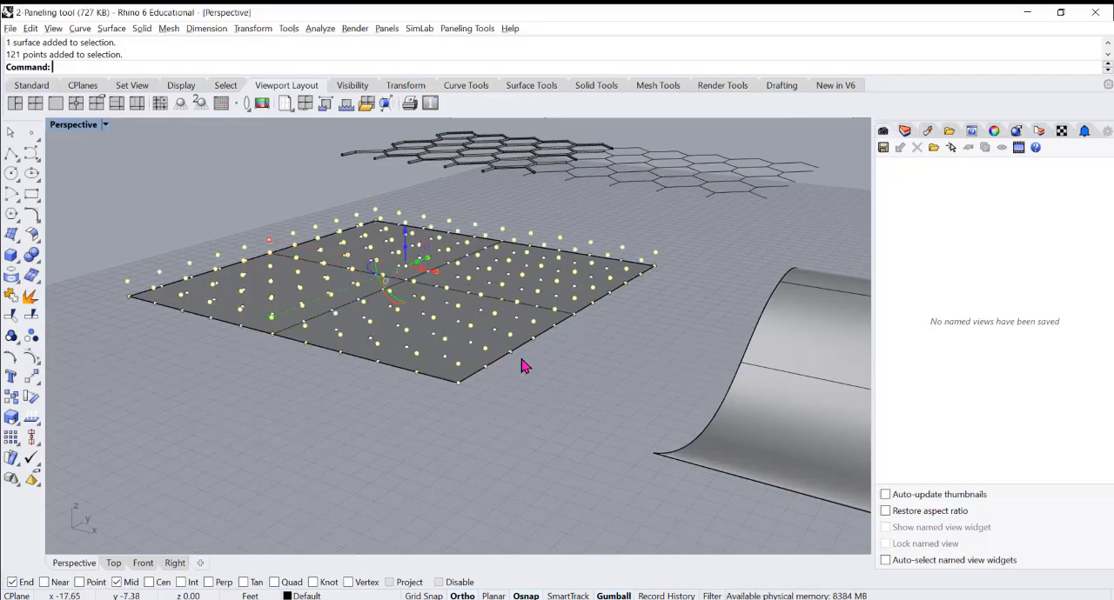
Inspect the two stacked point grids from a side angle and the crossed curve up close, leaving nothing selected
right_click_drag(336, 350, 325, 294)
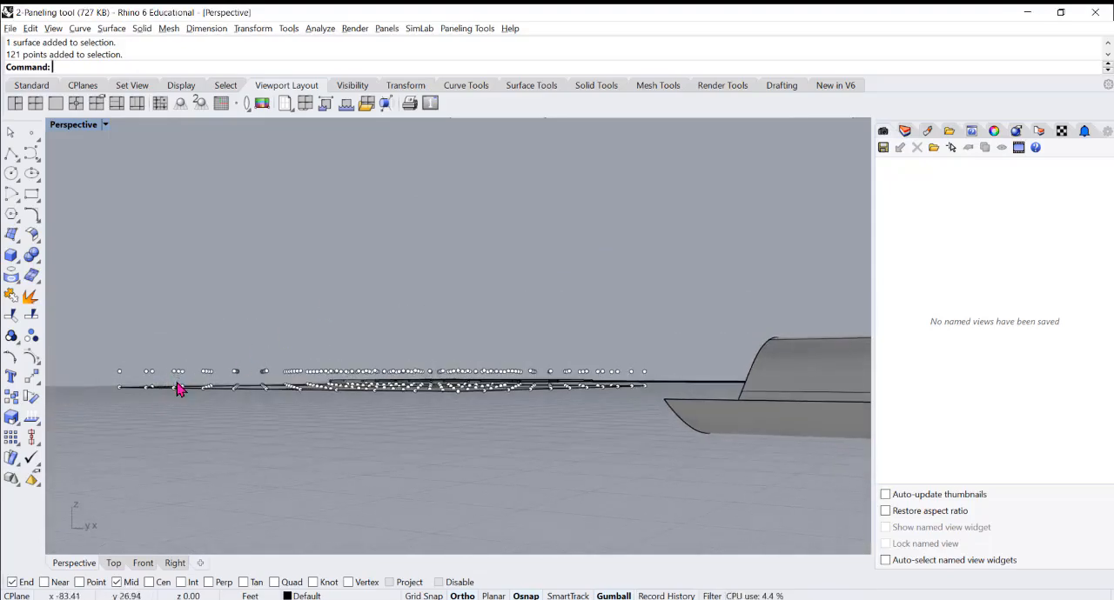
right_click_drag(179, 383, 172, 399)
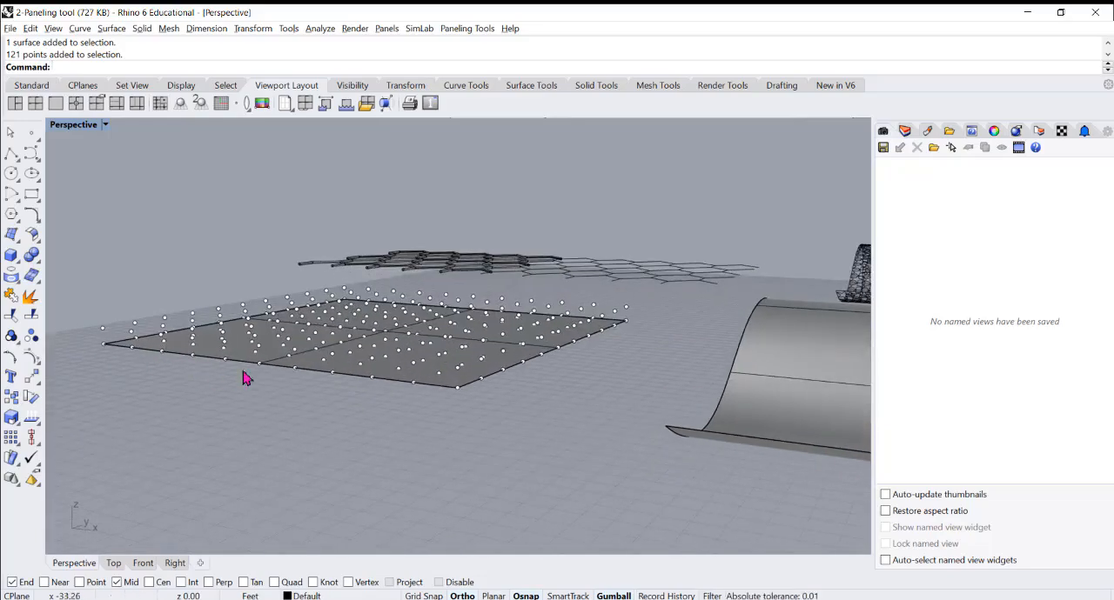
right_click_drag(330, 357, 346, 322)
scroll(329, 316, "down", 5)
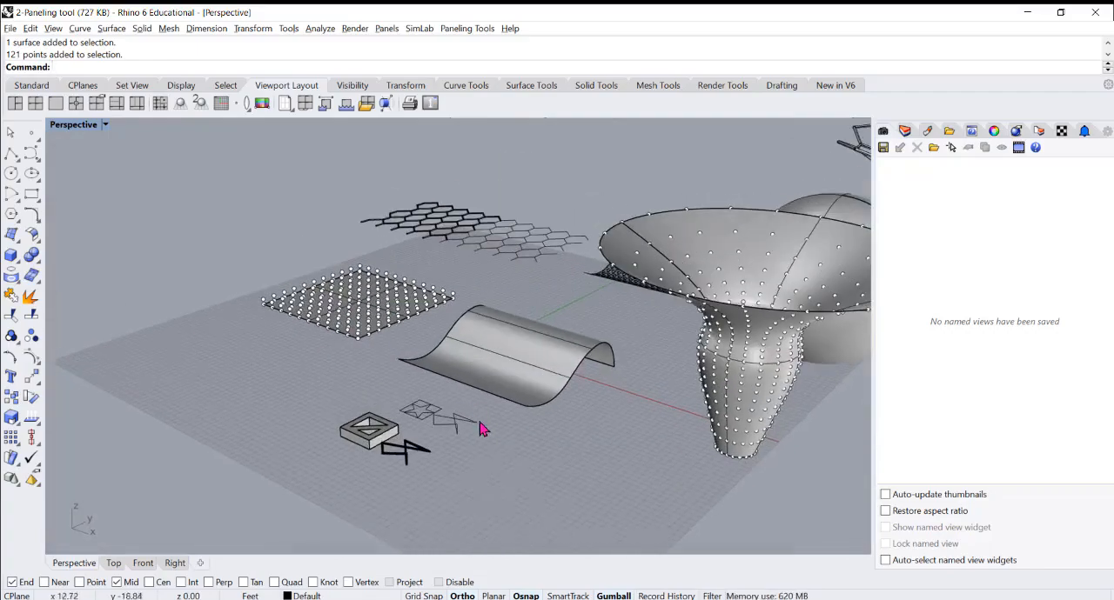
scroll(479, 424, "up", 3)
left_click(451, 426)
scroll(417, 460, "up", 3)
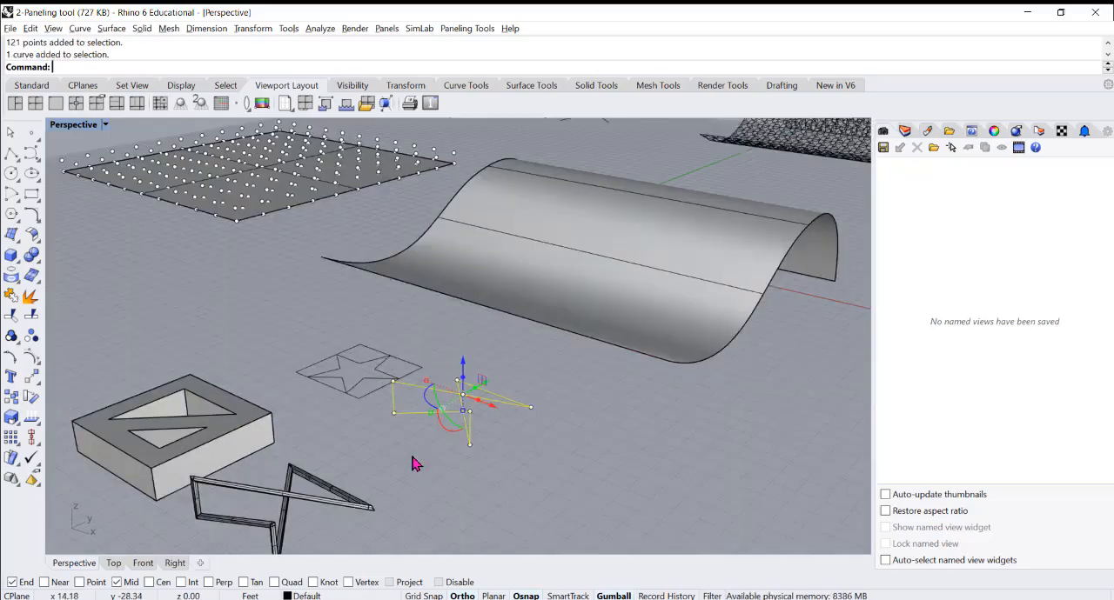
scroll(414, 465, "down", 3)
scroll(197, 251, "up", 6)
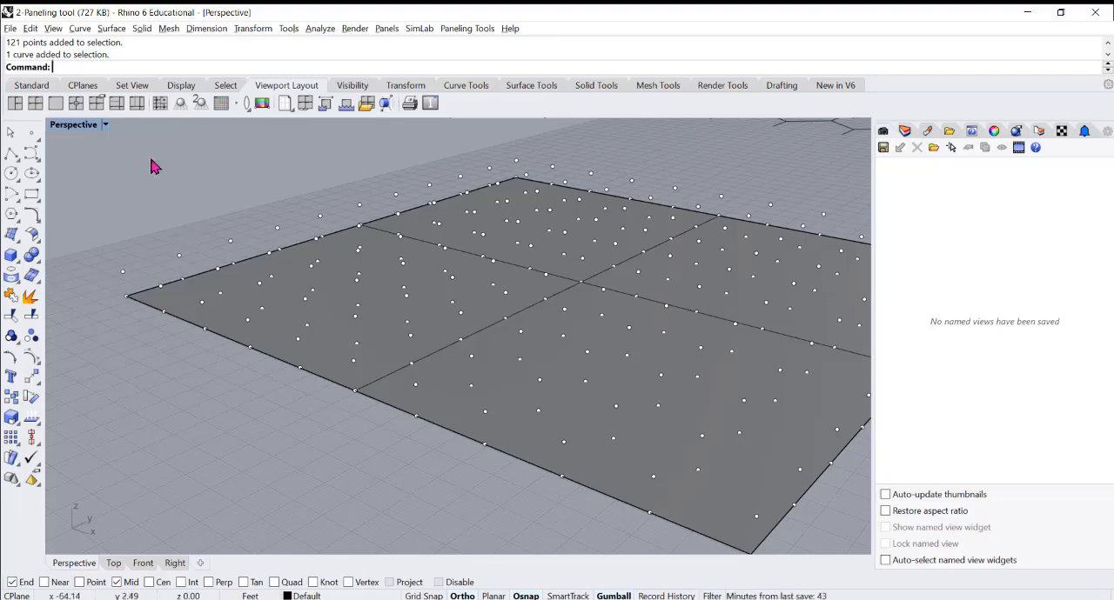
Try Panel Custom 3D with the lower point grid as first bounding grid and the raised grid as second, without bounding surfaces
left_click(461, 32)
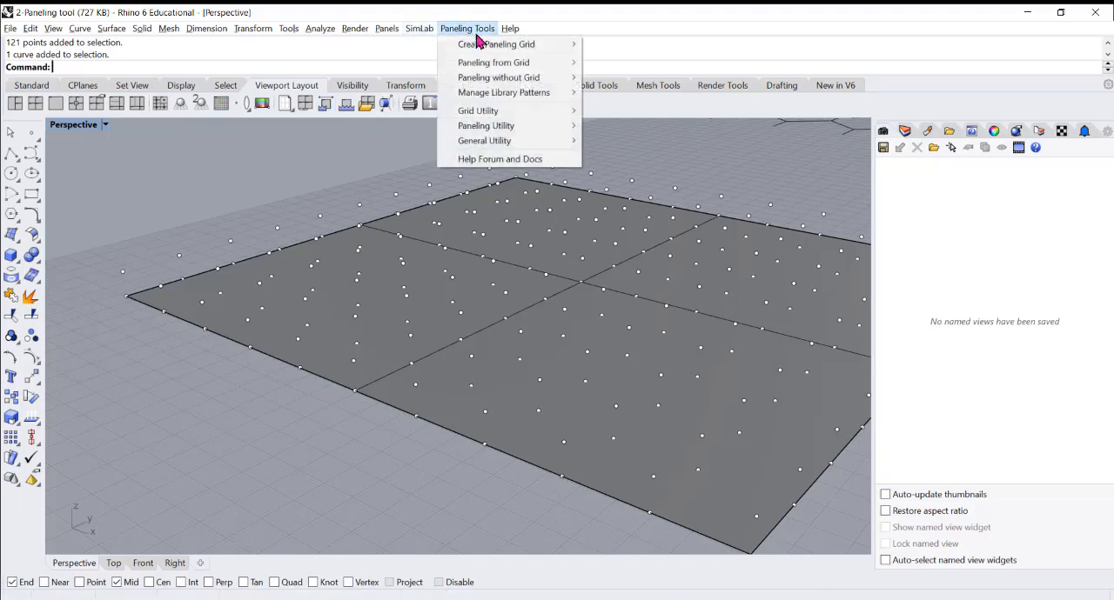
mouse_move(490, 46)
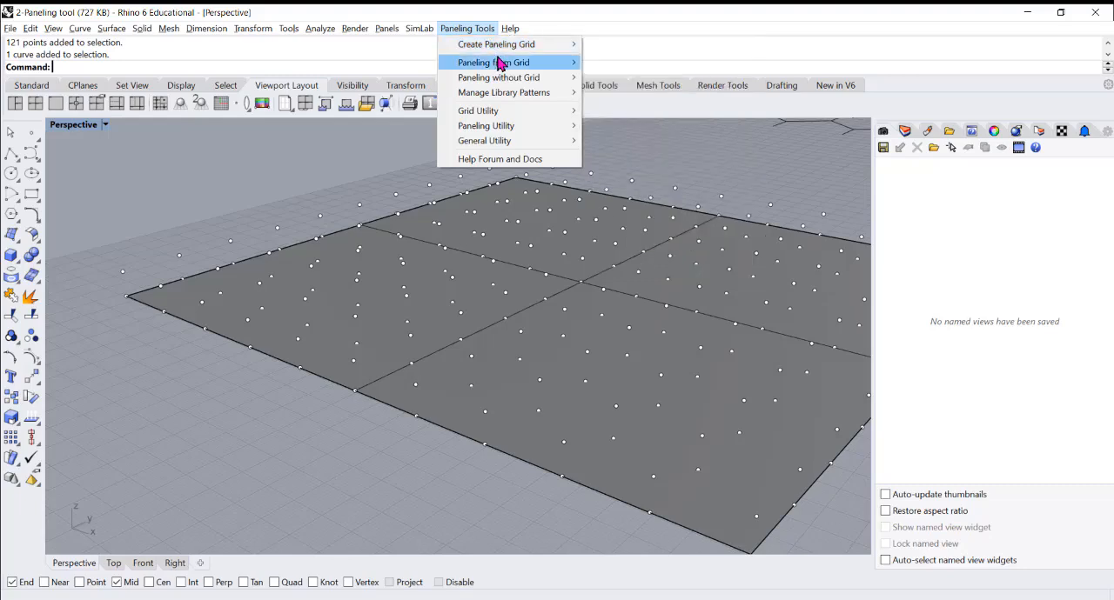
mouse_move(488, 69)
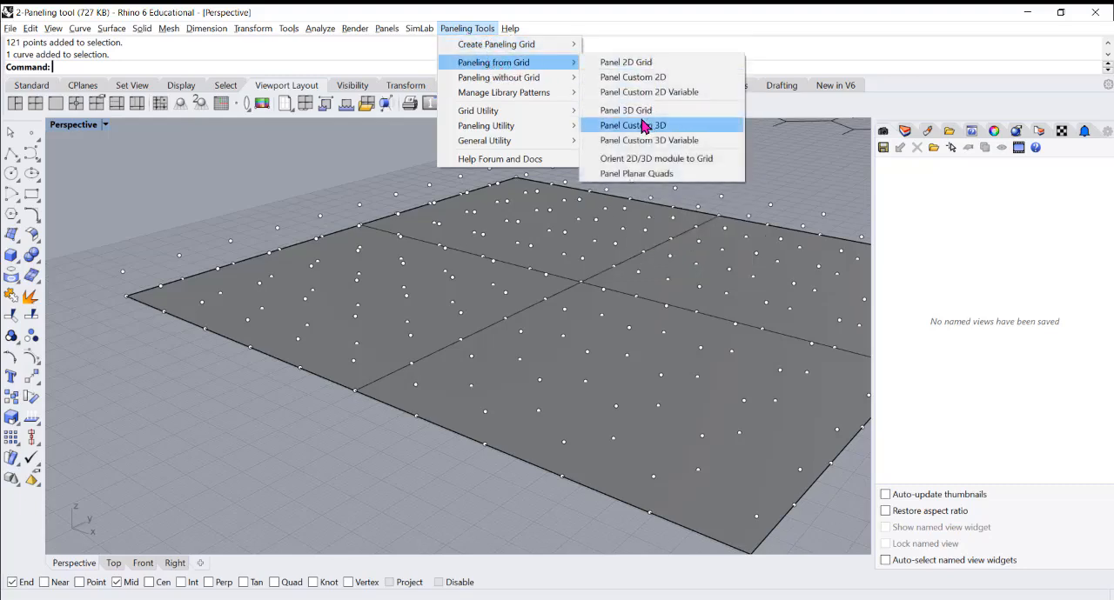
mouse_move(570, 111)
left_click(633, 130)
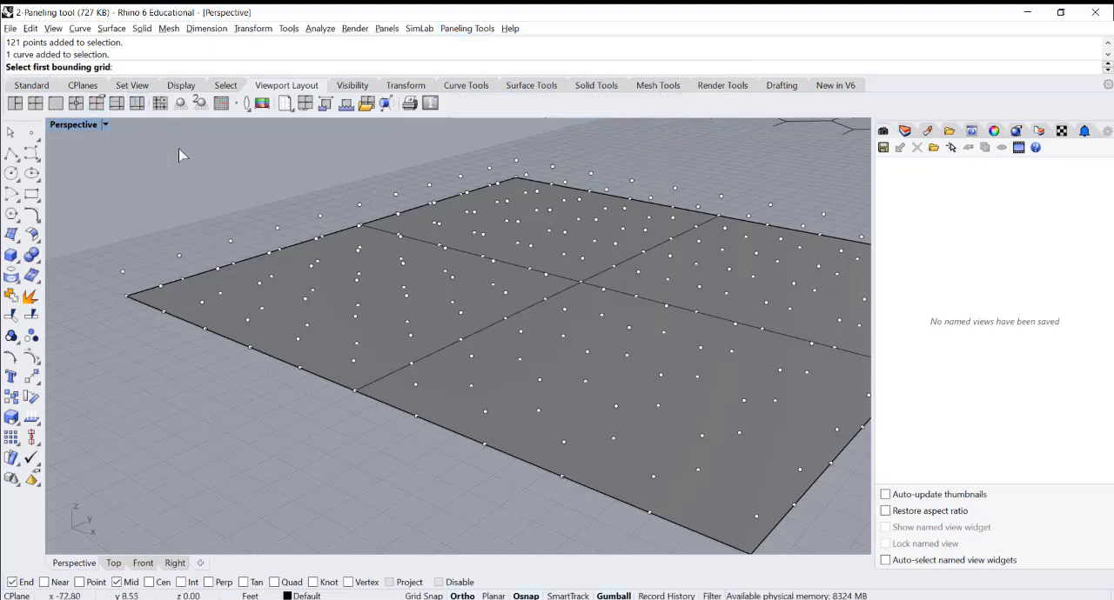
left_click(126, 303)
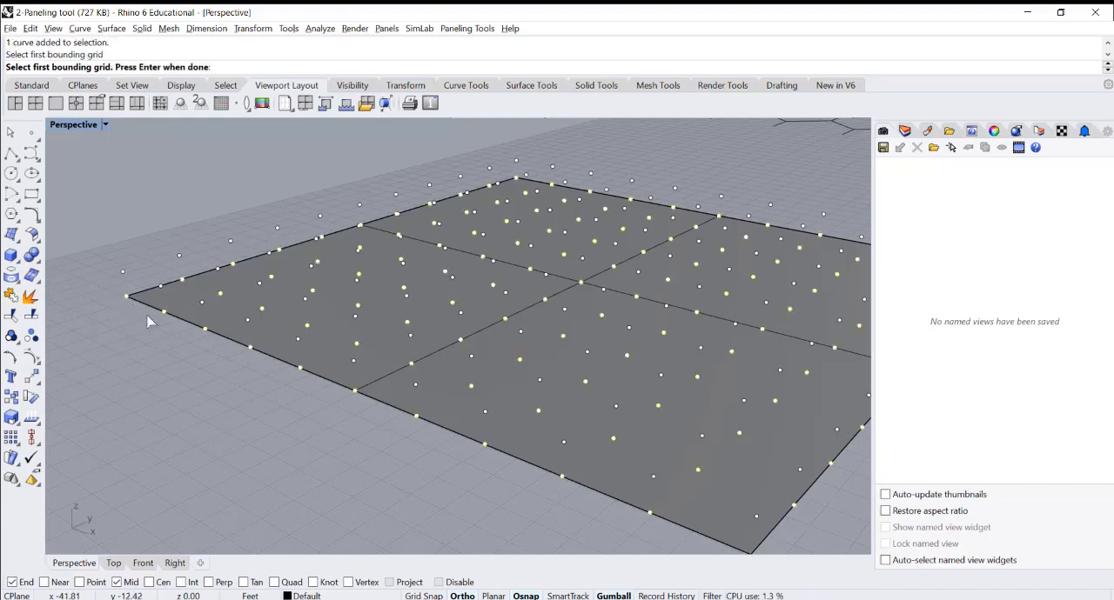
right_click_drag(177, 317, 280, 311)
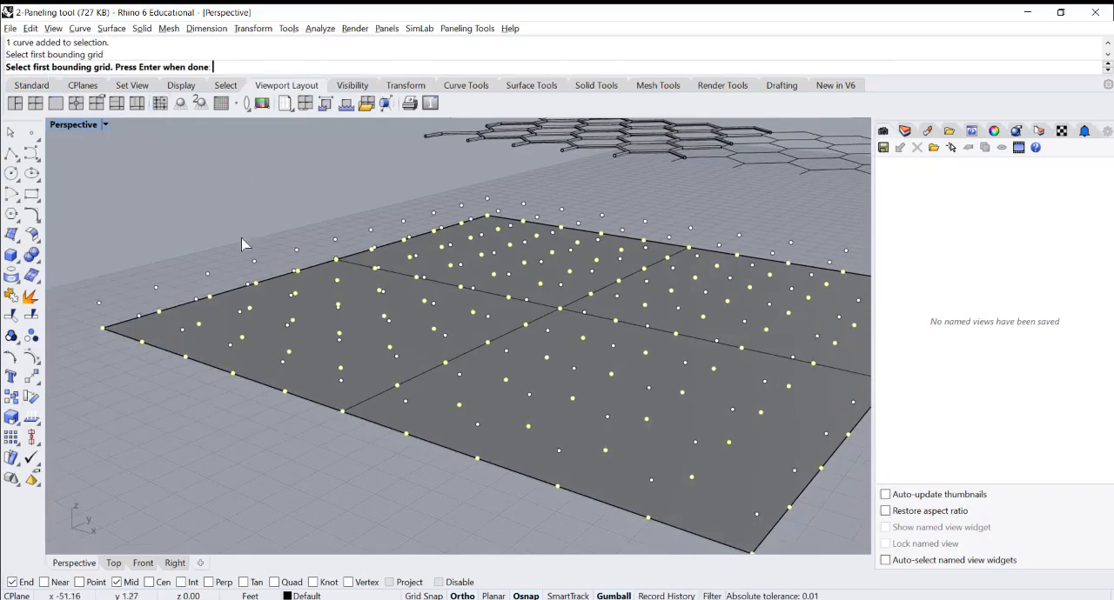
key("Return")
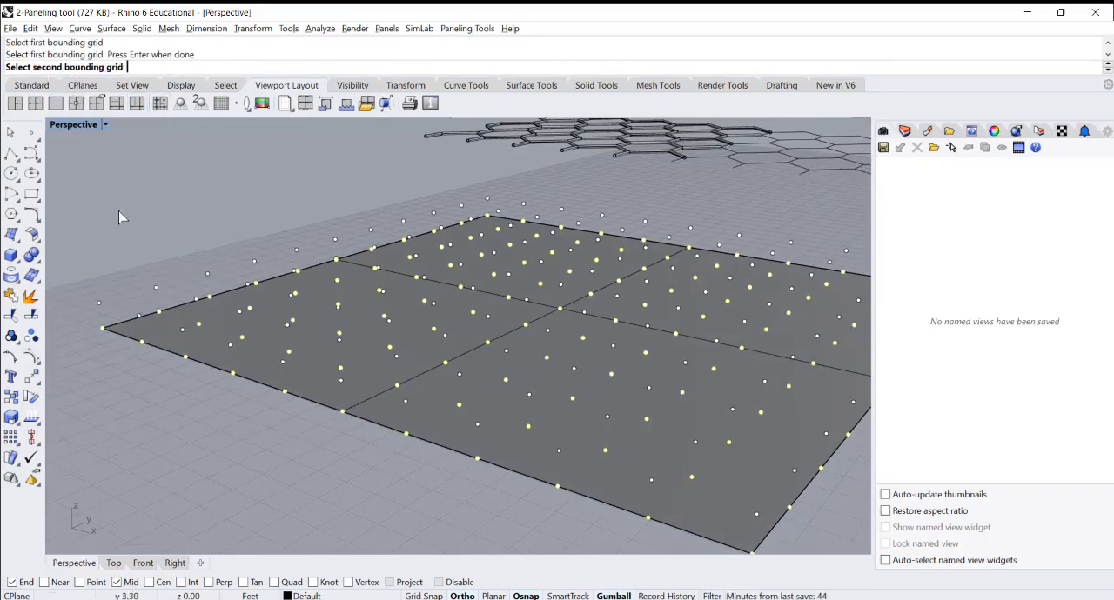
left_click(102, 306)
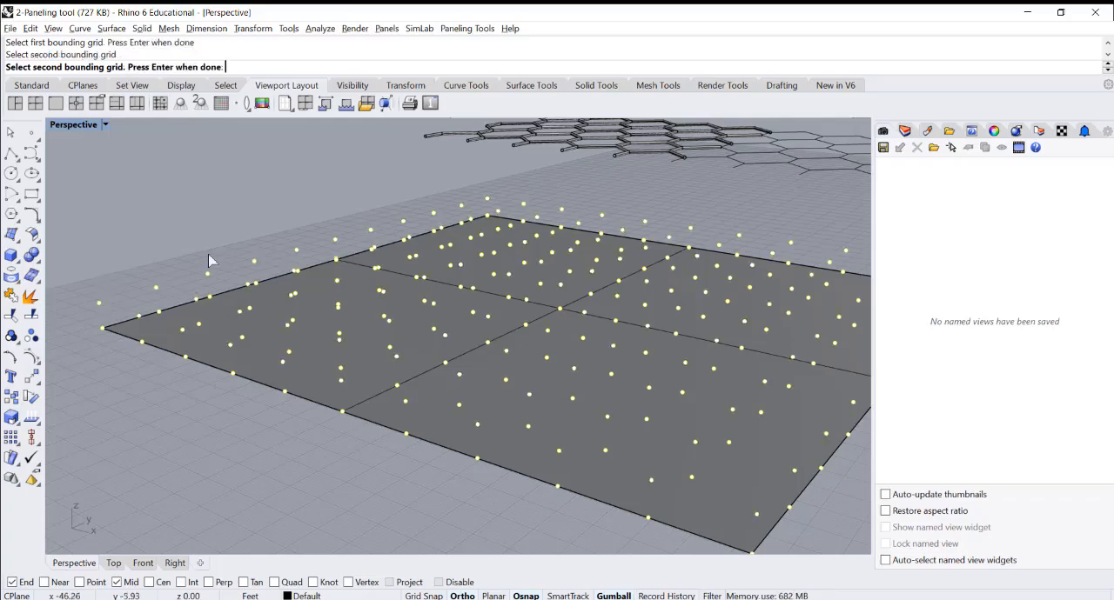
scroll(211, 251, "down", 5)
key("Return")
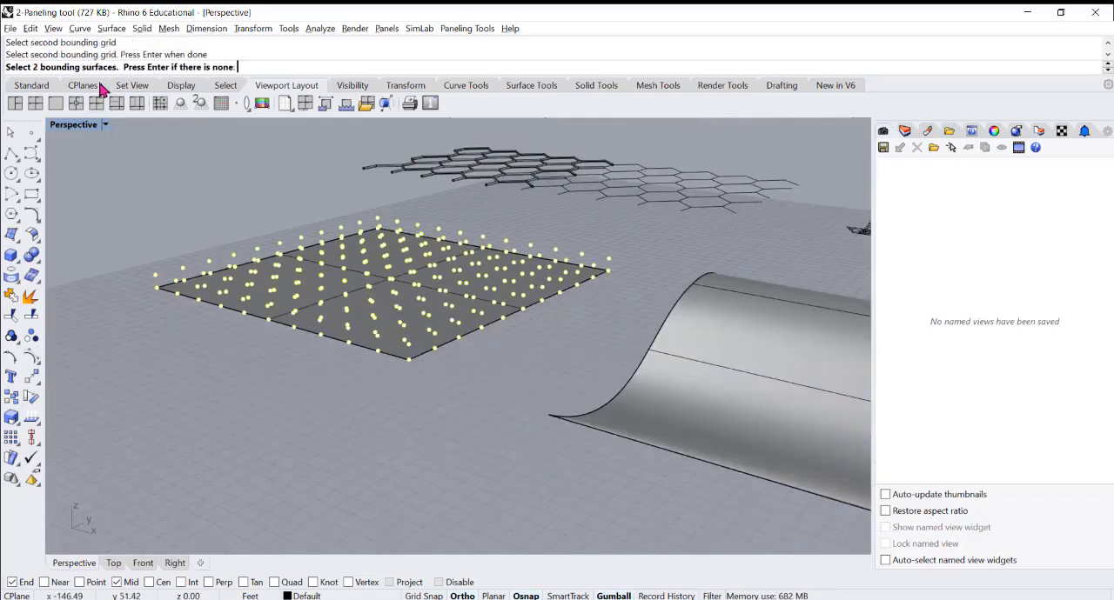
scroll(263, 234, "down", 5)
scroll(323, 339, "up", 10)
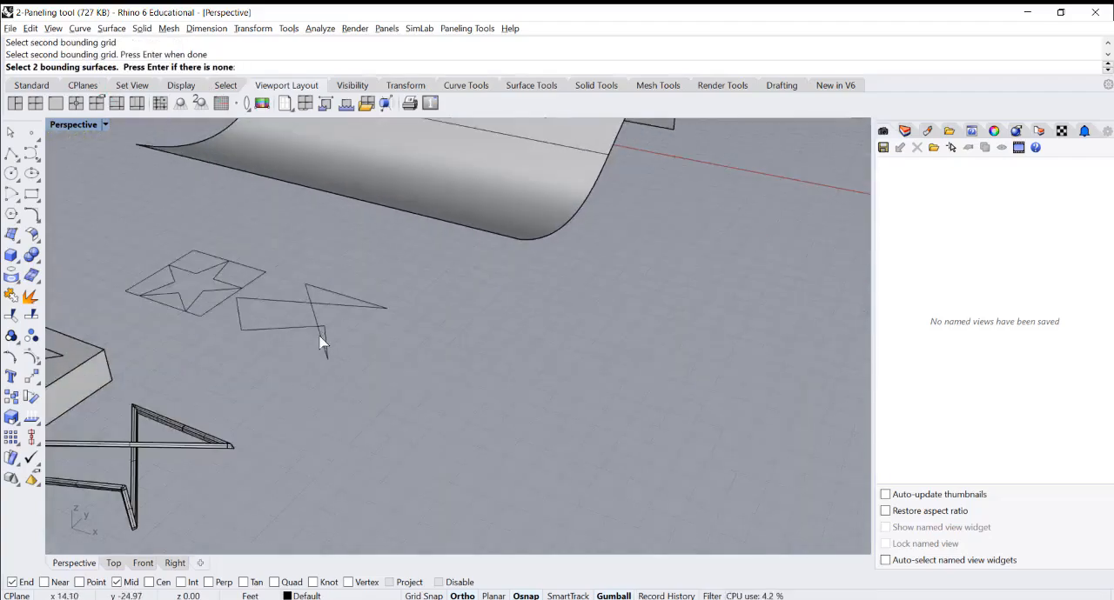
scroll(335, 334, "down", 4)
scroll(445, 329, "down", 7)
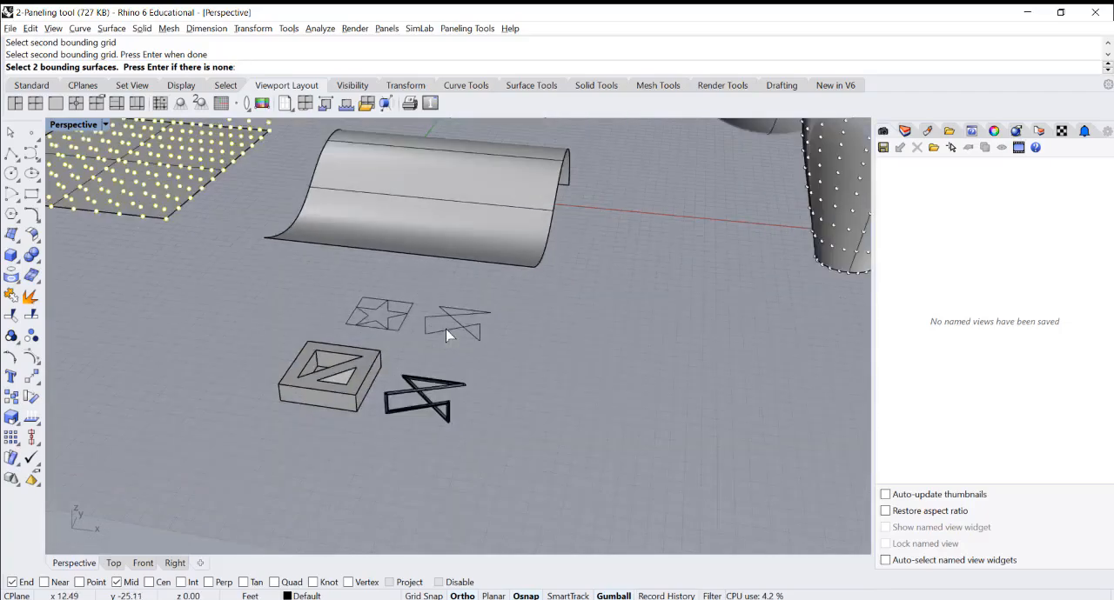
right_click_drag(427, 334, 214, 180)
scroll(214, 179, "up", 6)
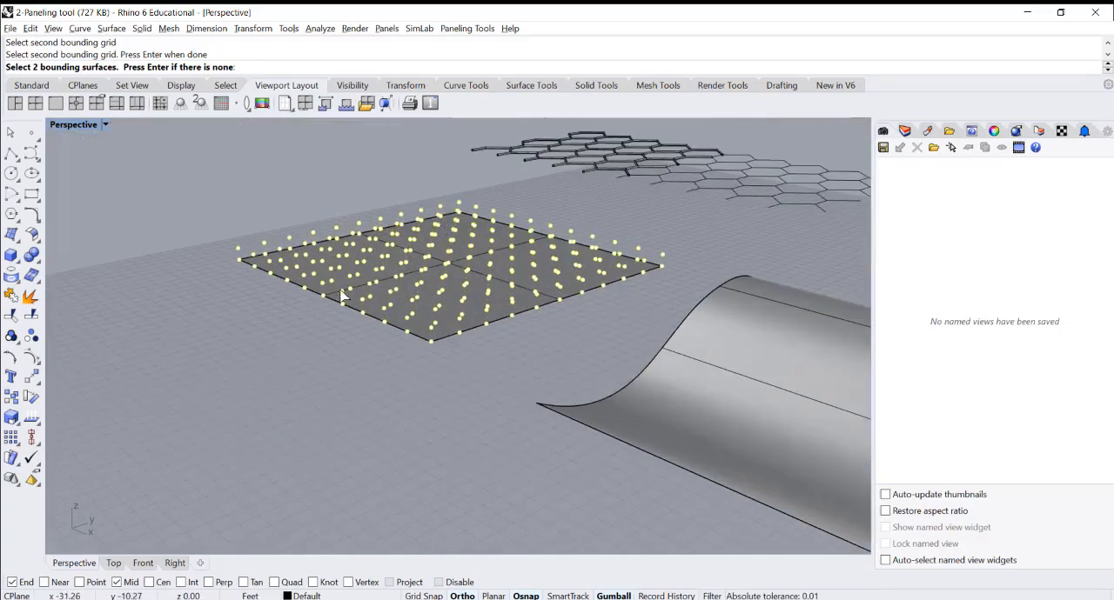
key("Return")
scroll(427, 352, "up", 3)
left_click(420, 346)
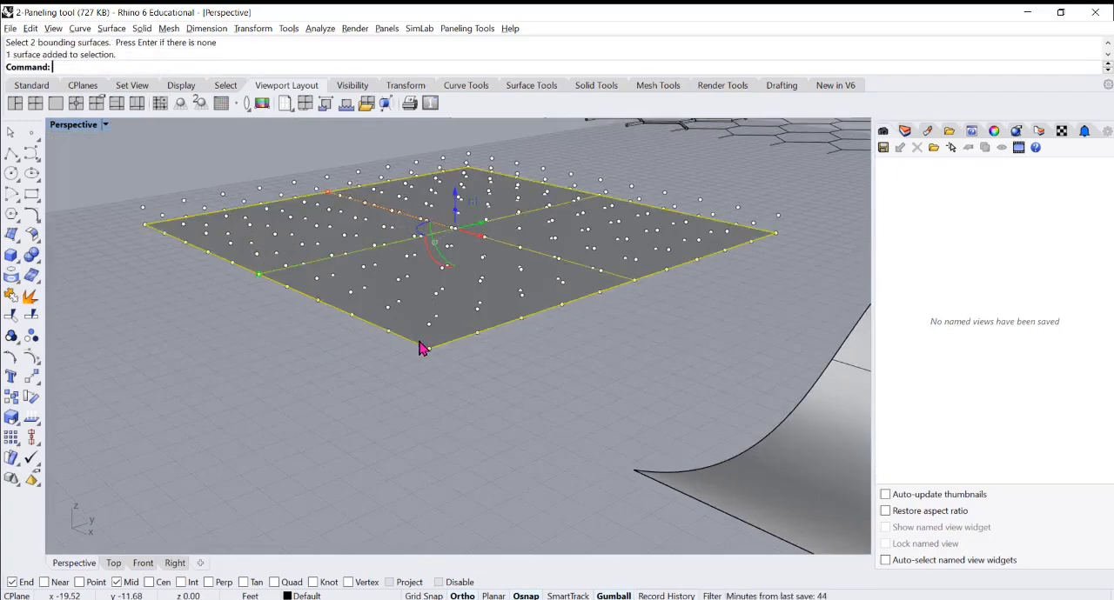
type("Copy")
key("Return")
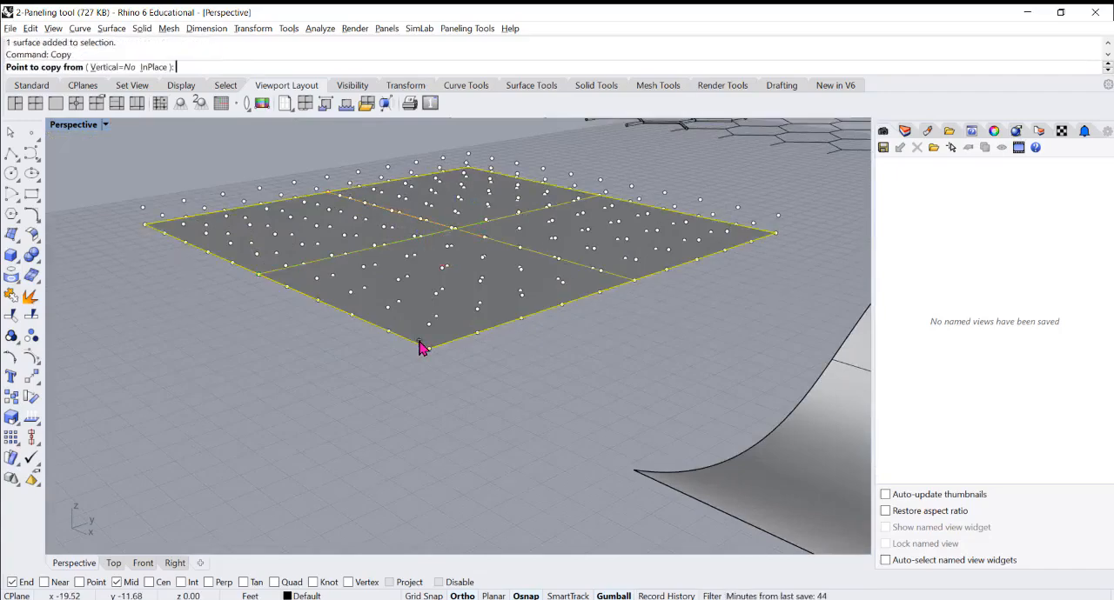
left_click(429, 348)
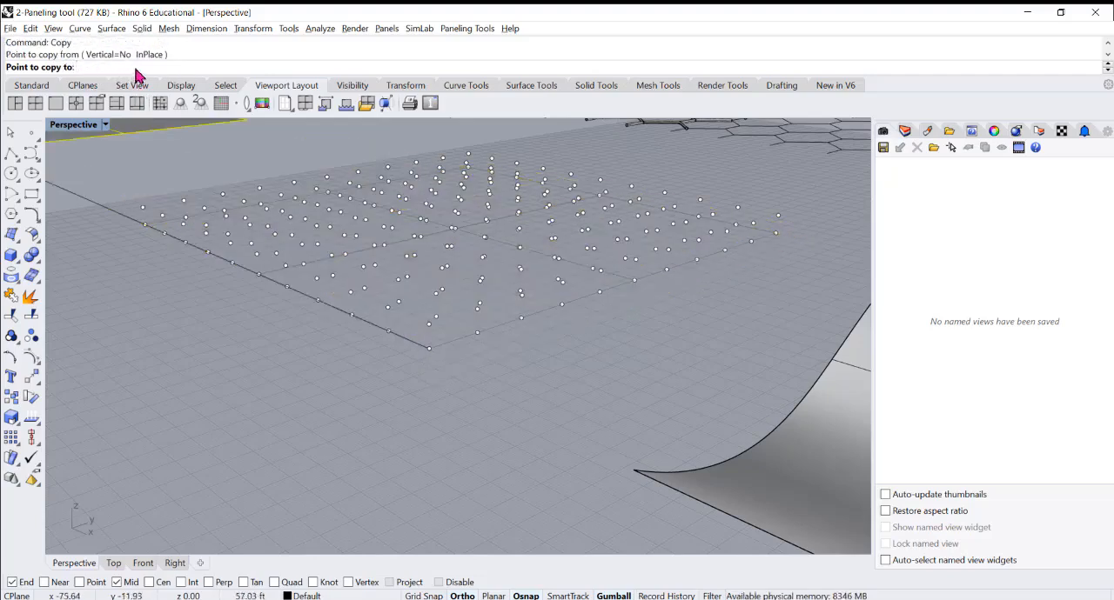
key("Escape")
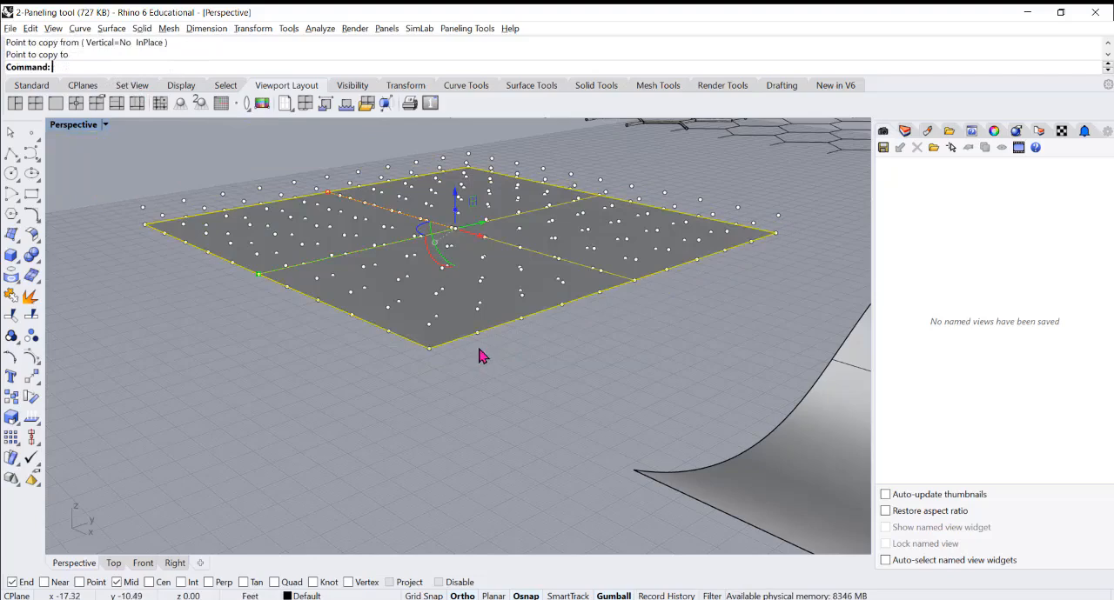
Copy the flat square's surface vertically from the lower grid's corner point to the matching raised grid point, with Point snapping enabled
key("Return")
left_click(112, 67)
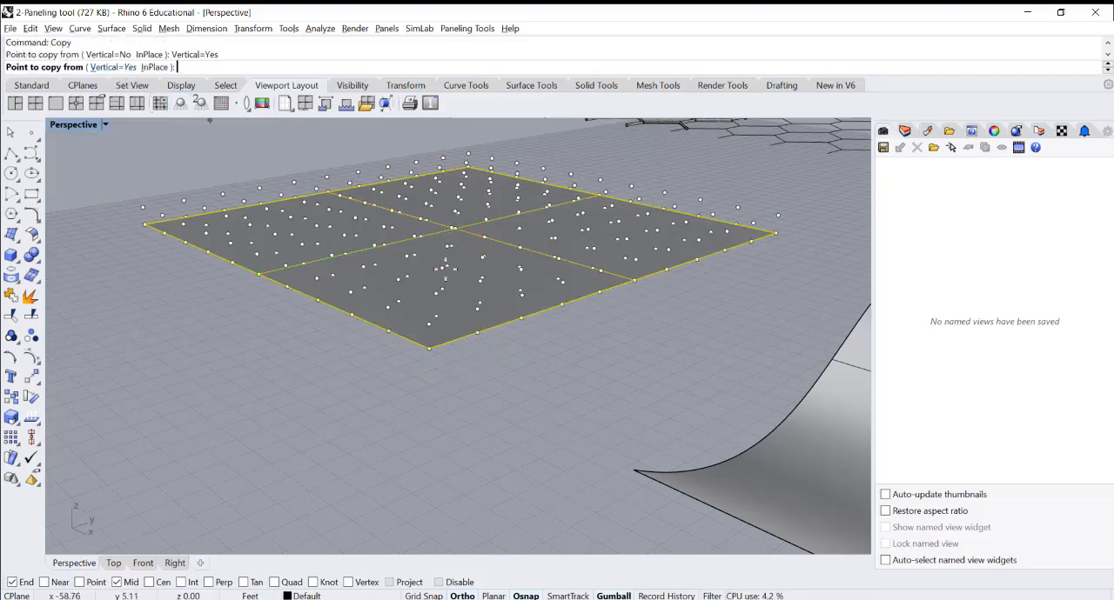
left_click(430, 349)
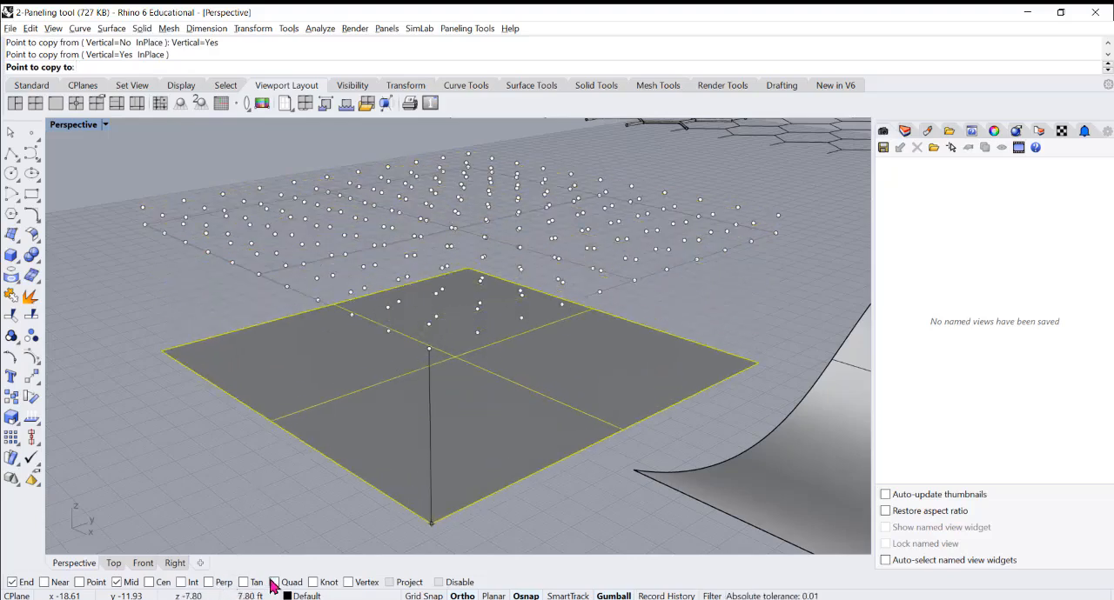
left_click(79, 582)
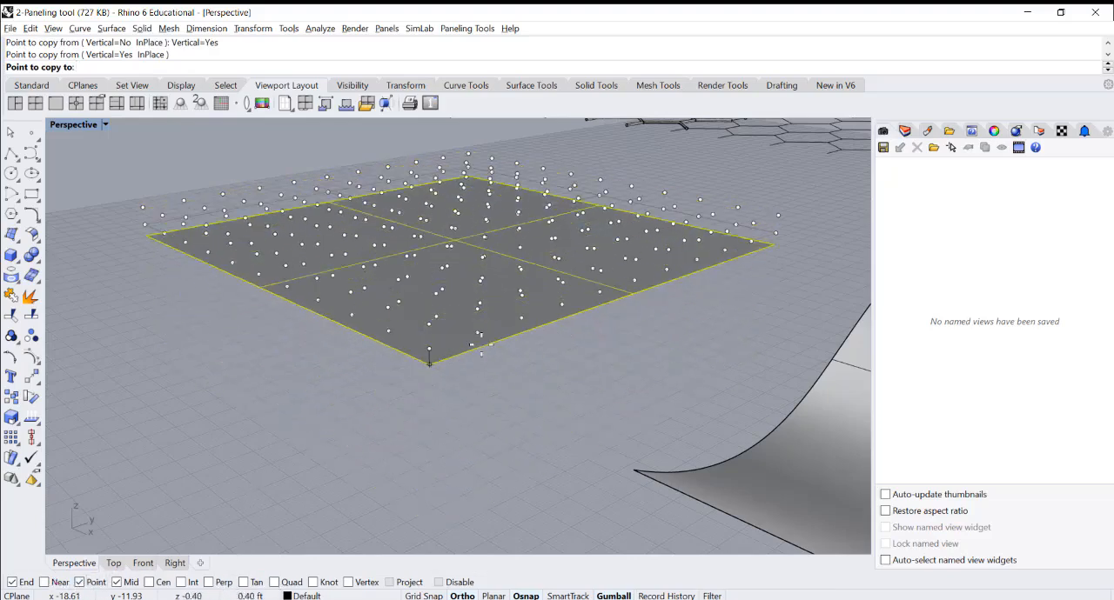
left_click(428, 324)
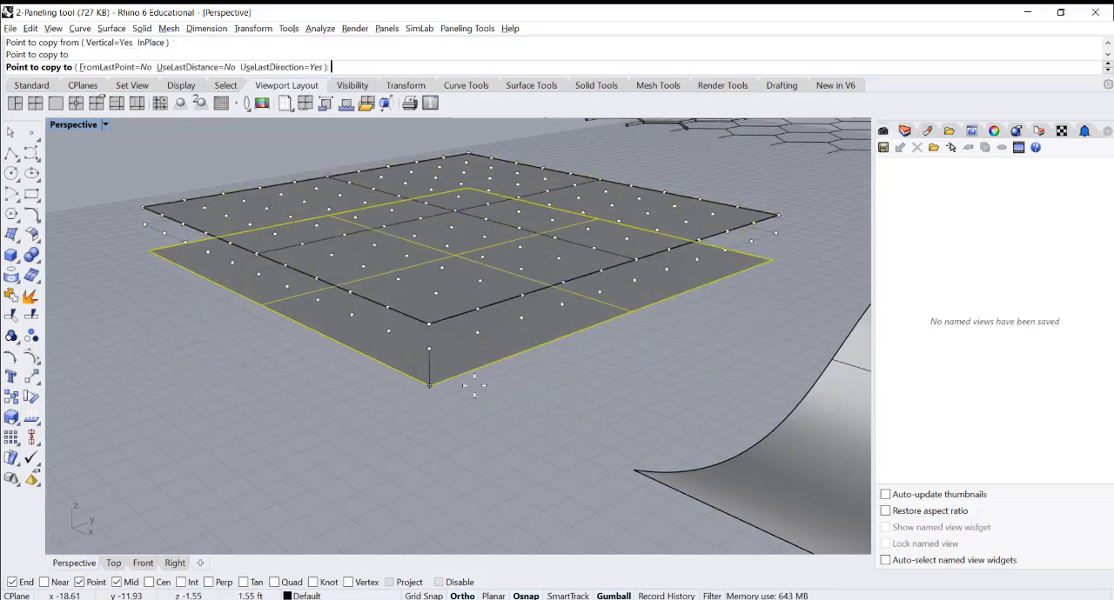
key("Return")
left_click(489, 389)
Run Panel Custom 3D with the lower grid first, the raised grid second, and the two flat squares as bounding surfaces
right_click_drag(454, 392, 461, 391)
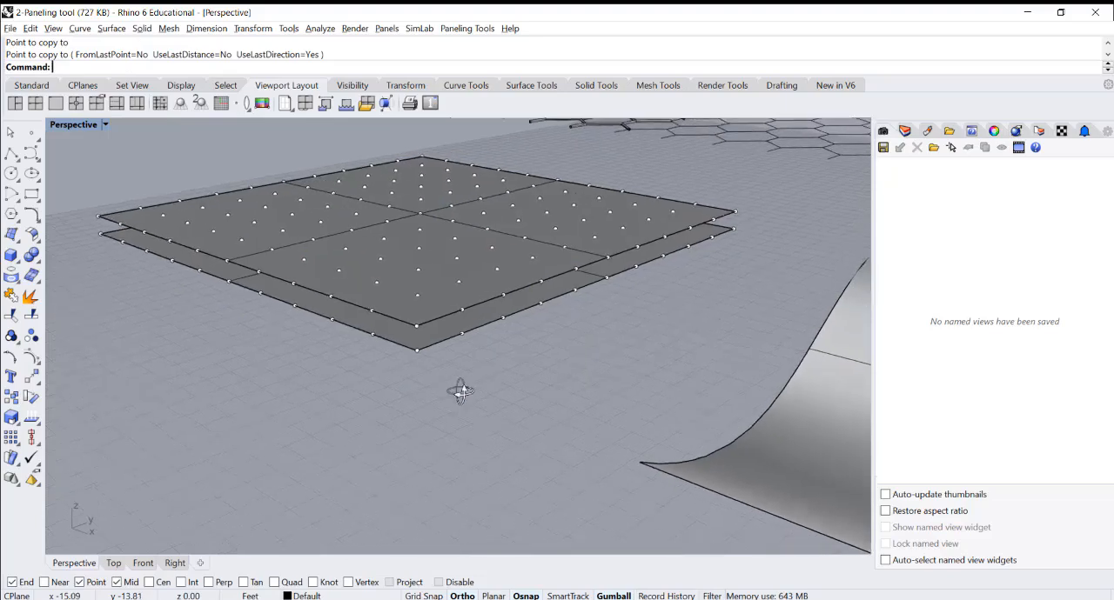
scroll(523, 335, "down", 3)
scroll(332, 277, "up", 1)
scroll(332, 283, "up", 2)
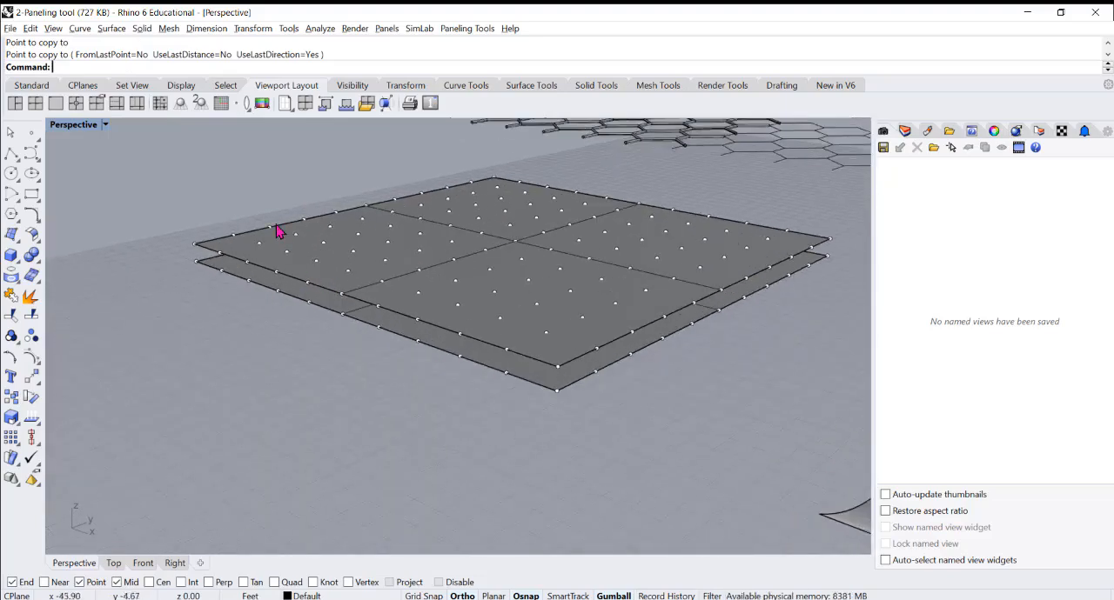
scroll(274, 222, "down", 2)
scroll(218, 165, "down", 1)
left_click(467, 29)
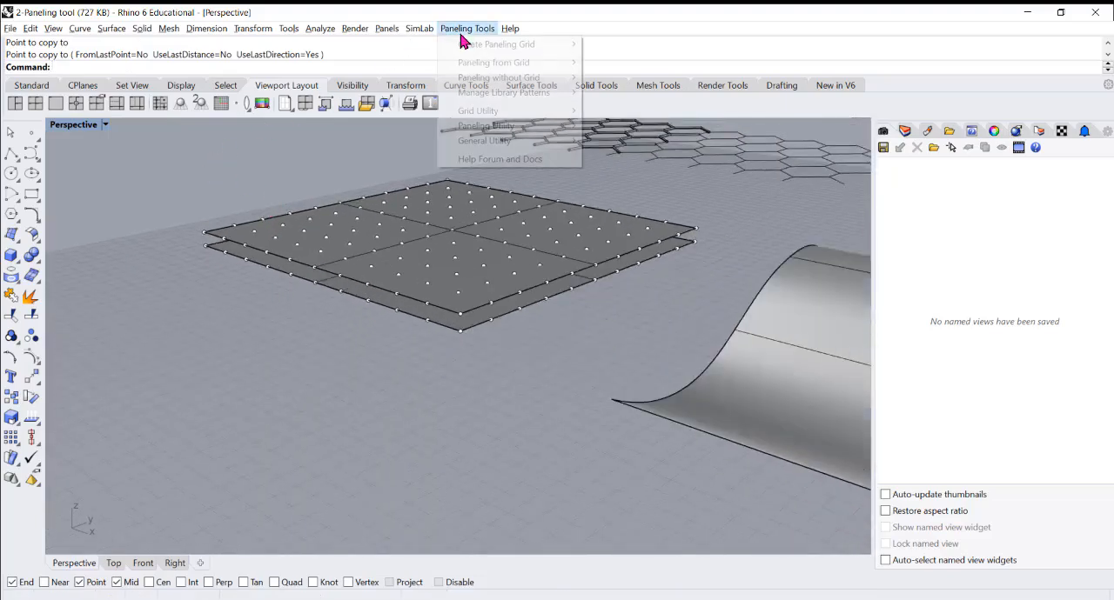
mouse_move(527, 67)
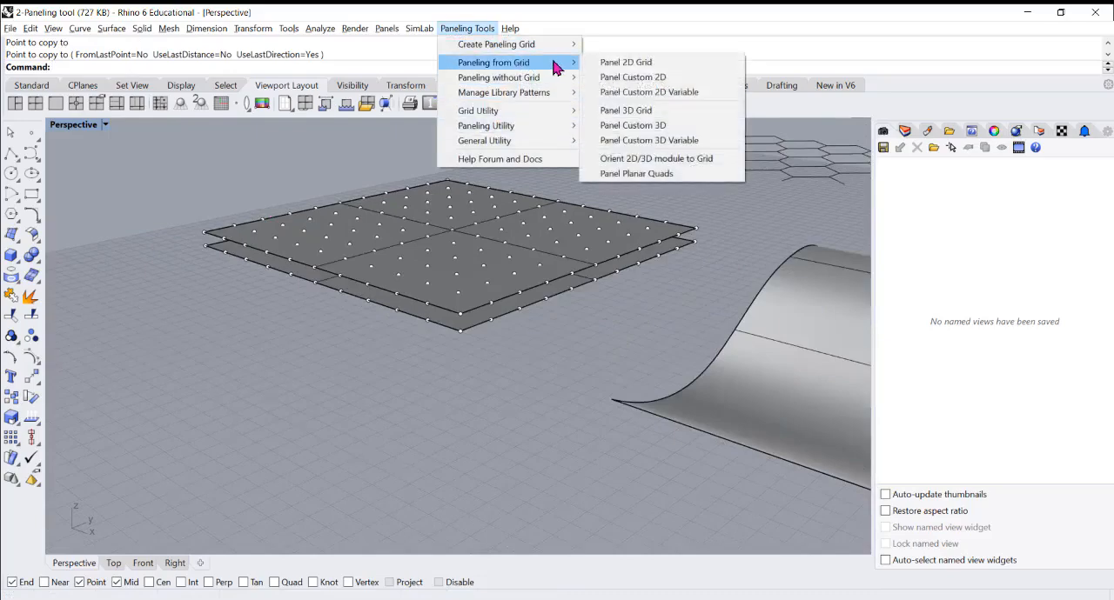
left_click(658, 126)
scroll(299, 252, "down", 5)
scroll(340, 276, "up", 4)
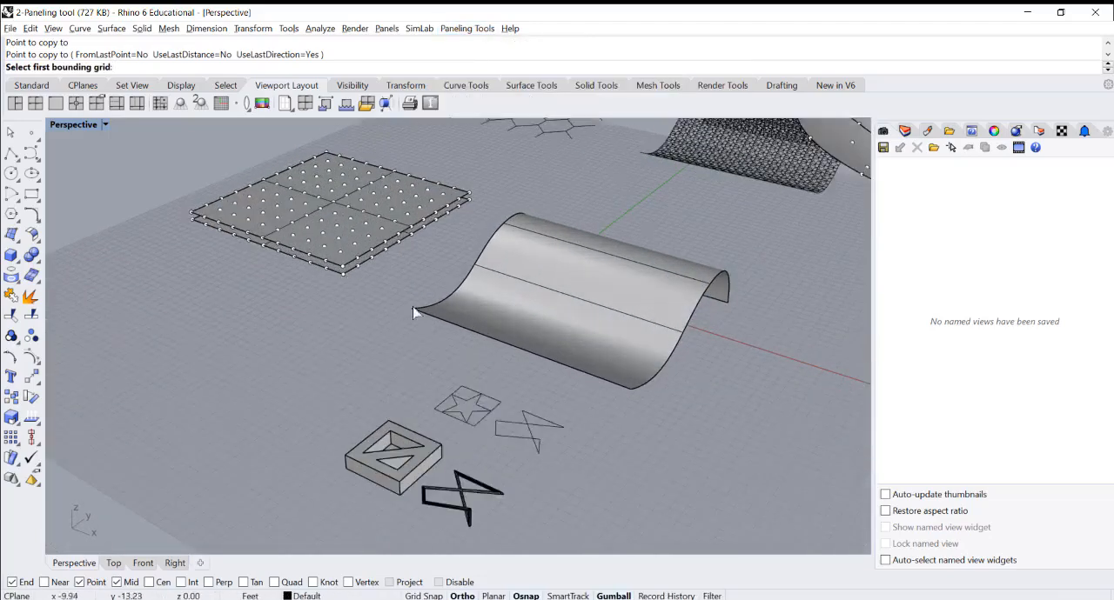
scroll(346, 263, "up", 2)
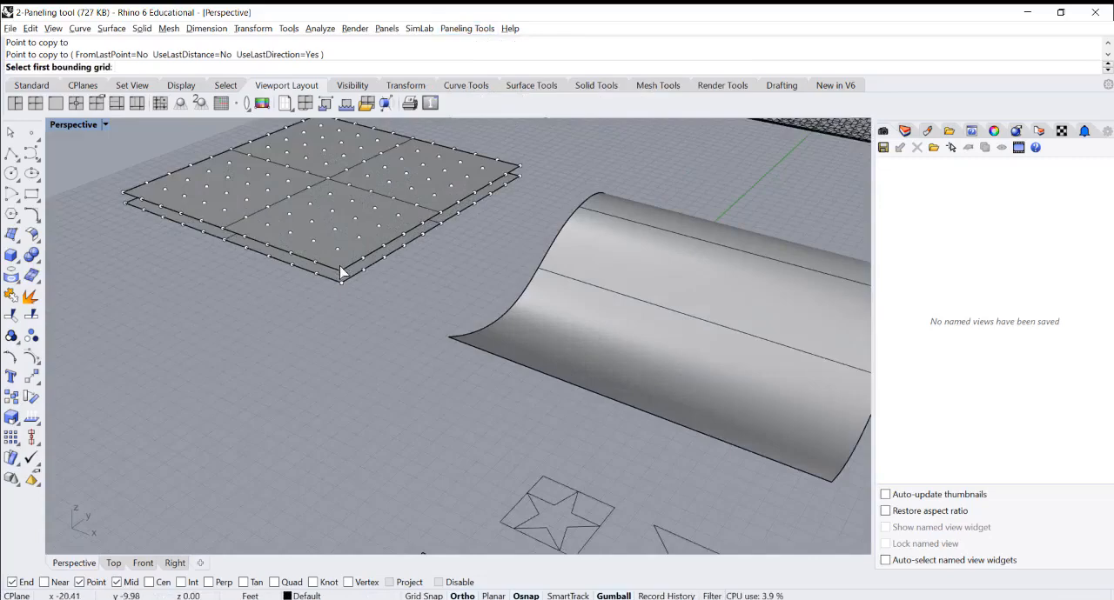
scroll(343, 276, "up", 2)
left_click(342, 300)
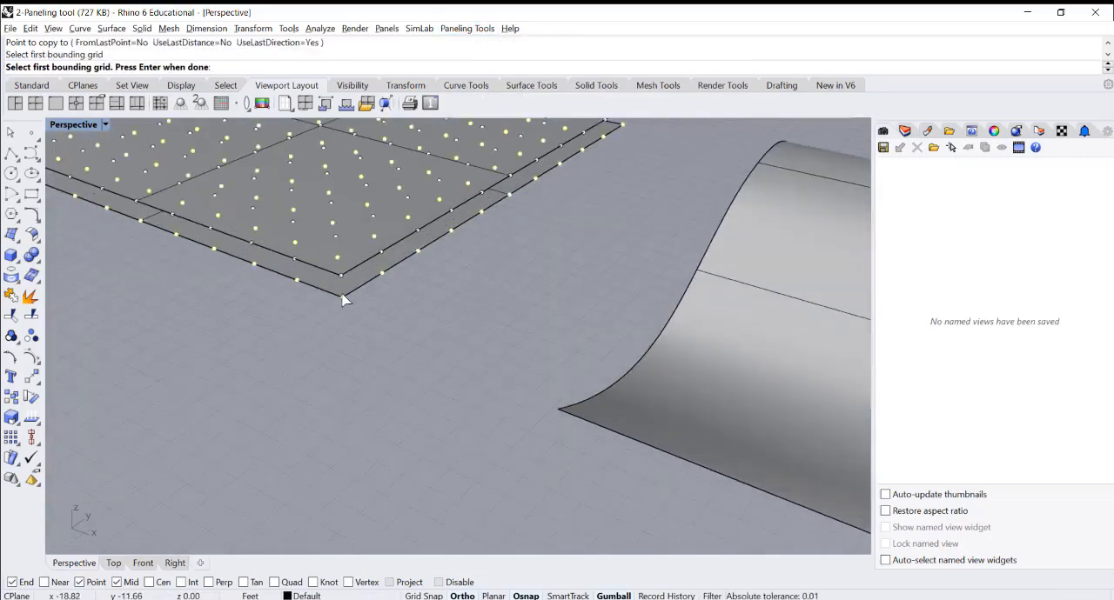
key("Return")
left_click(341, 281)
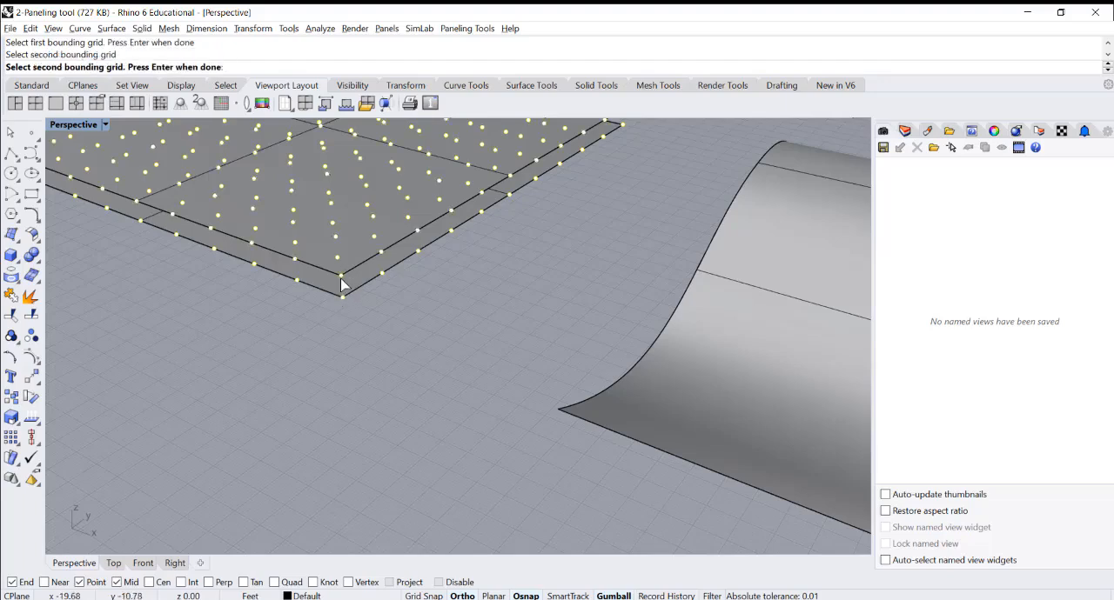
key("Return")
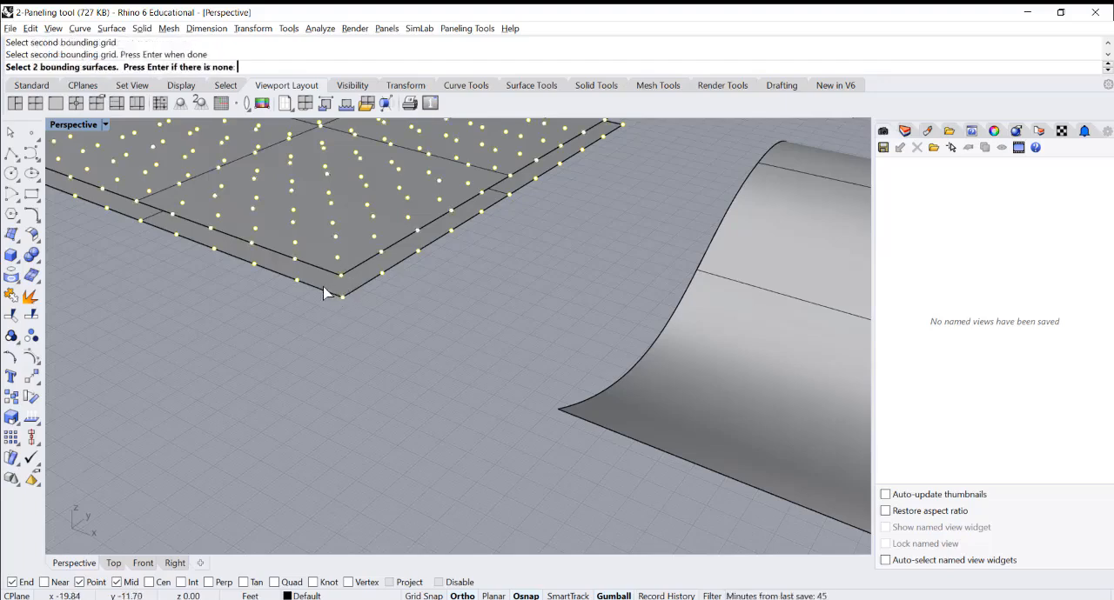
scroll(324, 293, "up", 3)
left_click(324, 289)
key("Return")
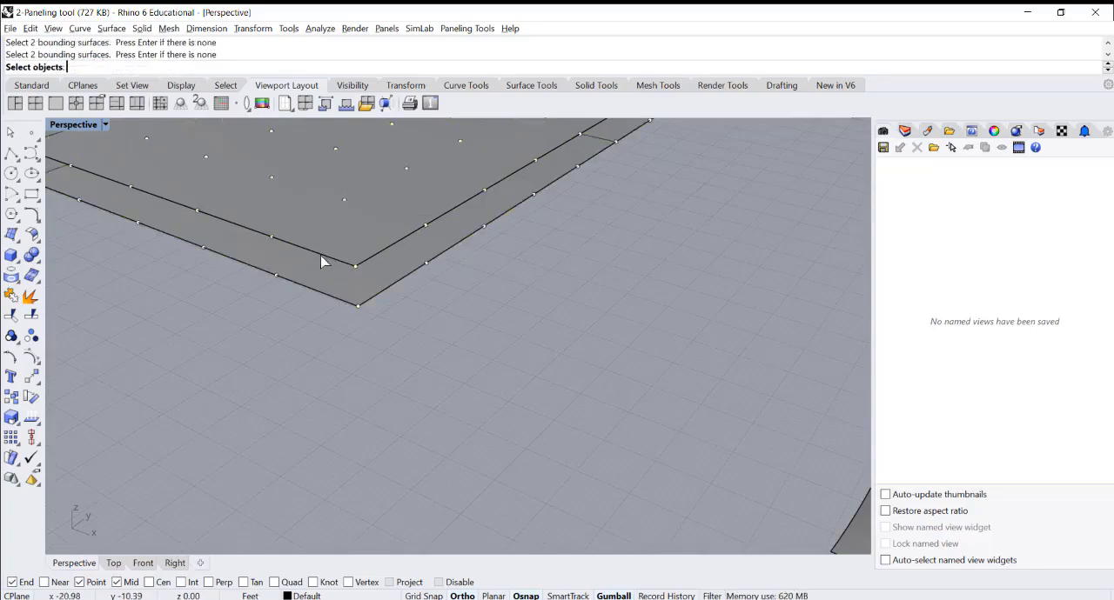
Use the thin crossed curve as the 3D module and generate the panels with base 0 and shift 1 in both directions
scroll(317, 269, "down", 10)
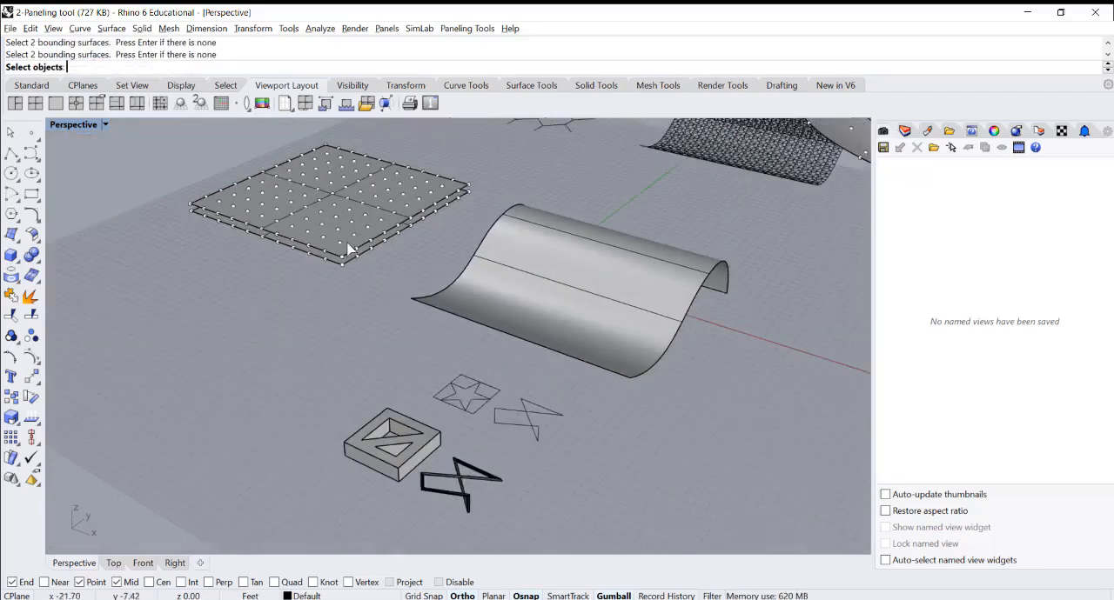
scroll(340, 252, "up", 6)
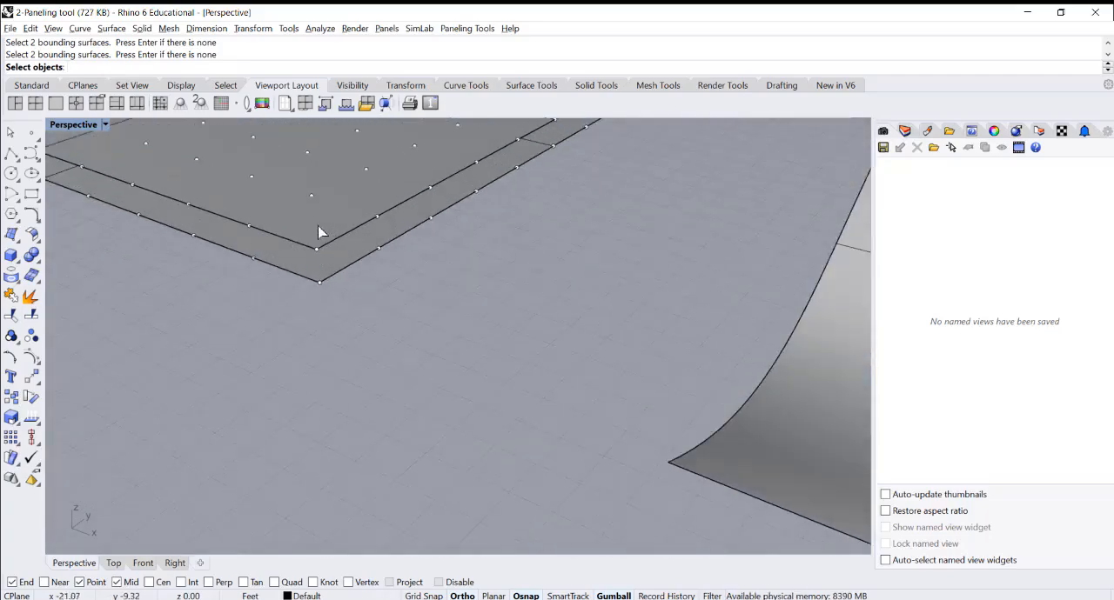
right_click_drag(319, 232, 299, 320)
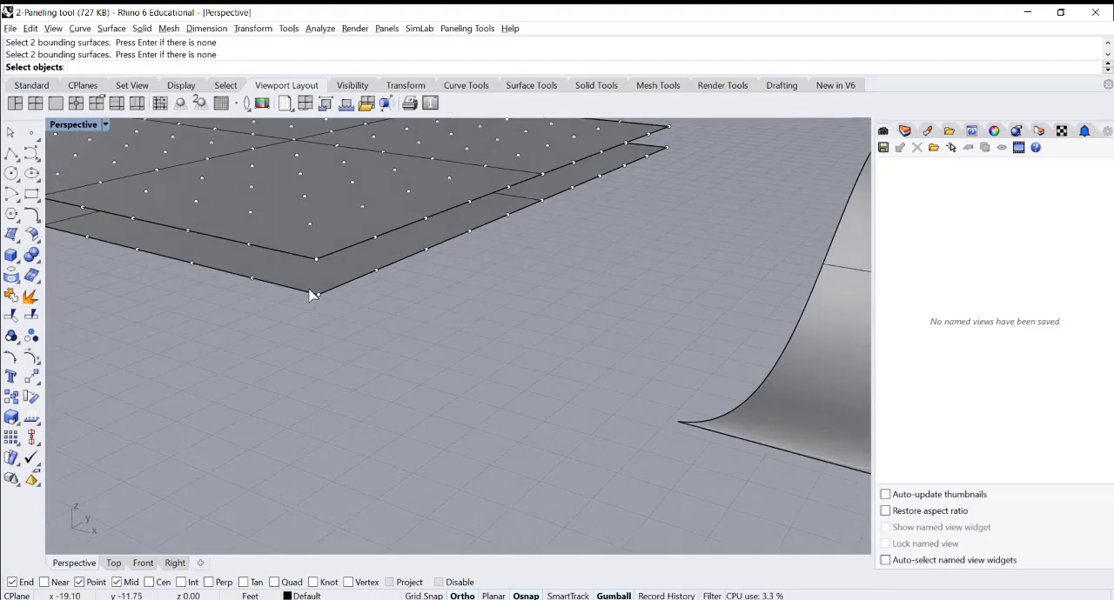
scroll(298, 263, "down", 3)
scroll(296, 270, "down", 5)
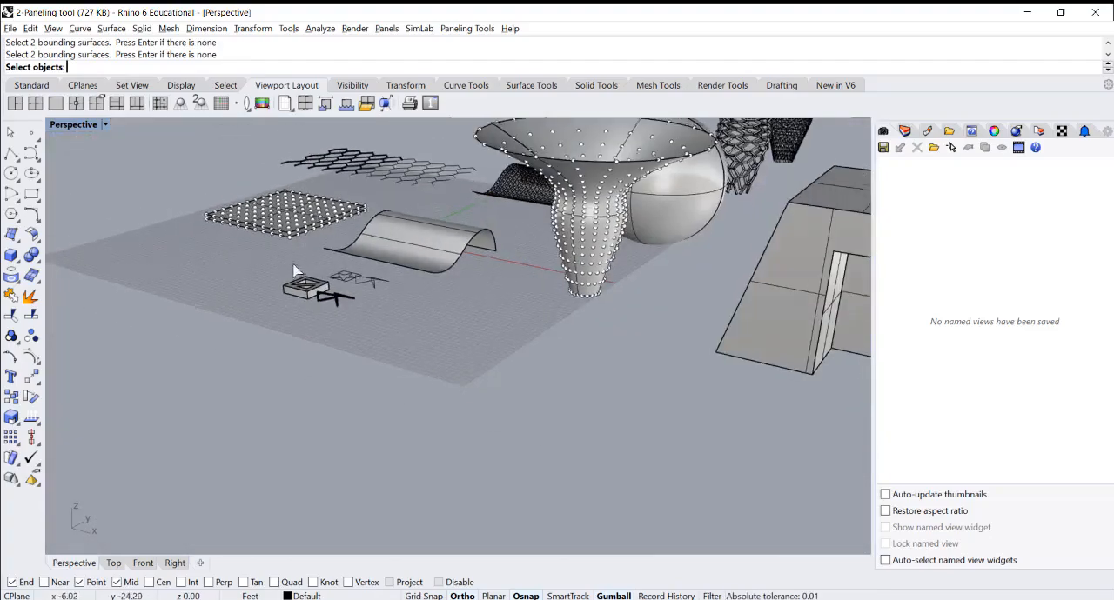
scroll(296, 274, "up", 8)
left_click(372, 302)
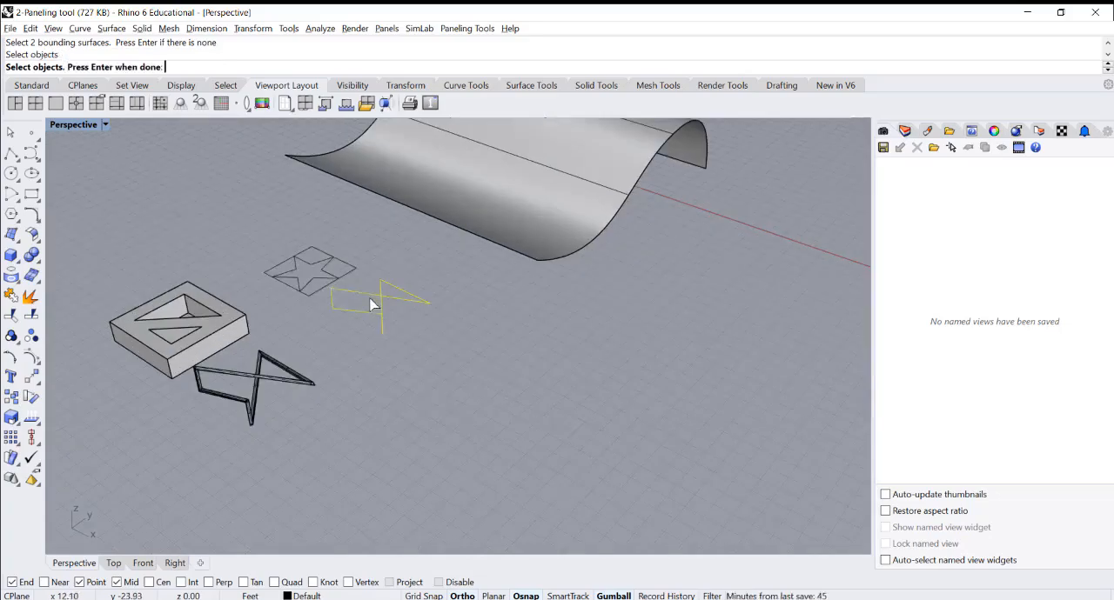
key("Return")
scroll(424, 326, "down", 7)
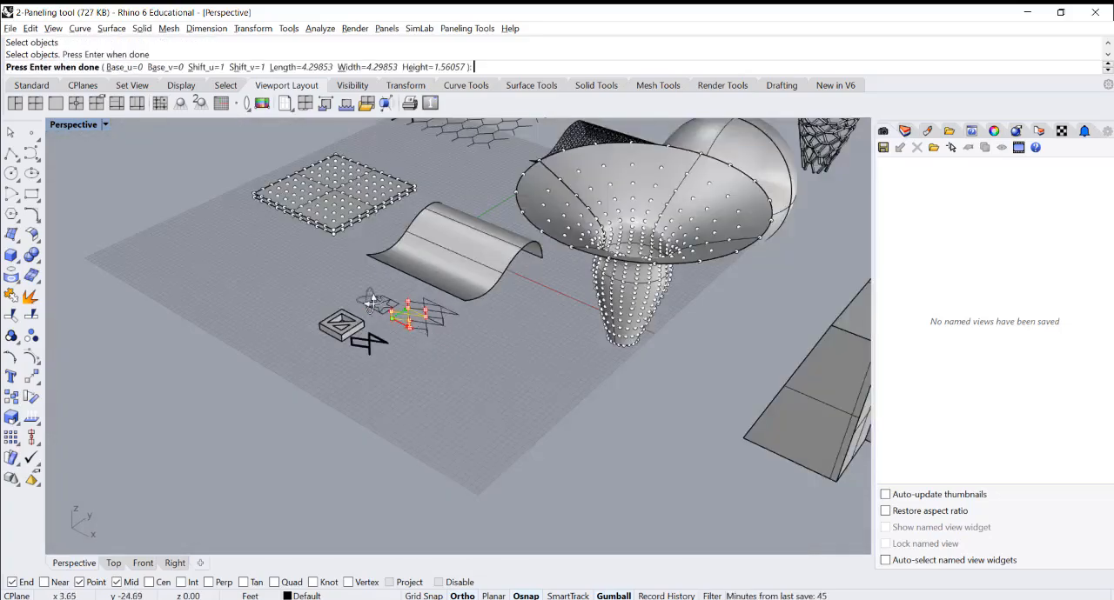
right_click_drag(370, 303, 381, 261)
scroll(389, 295, "up", 5)
scroll(484, 336, "down", 7)
scroll(334, 259, "up", 7)
key("Return")
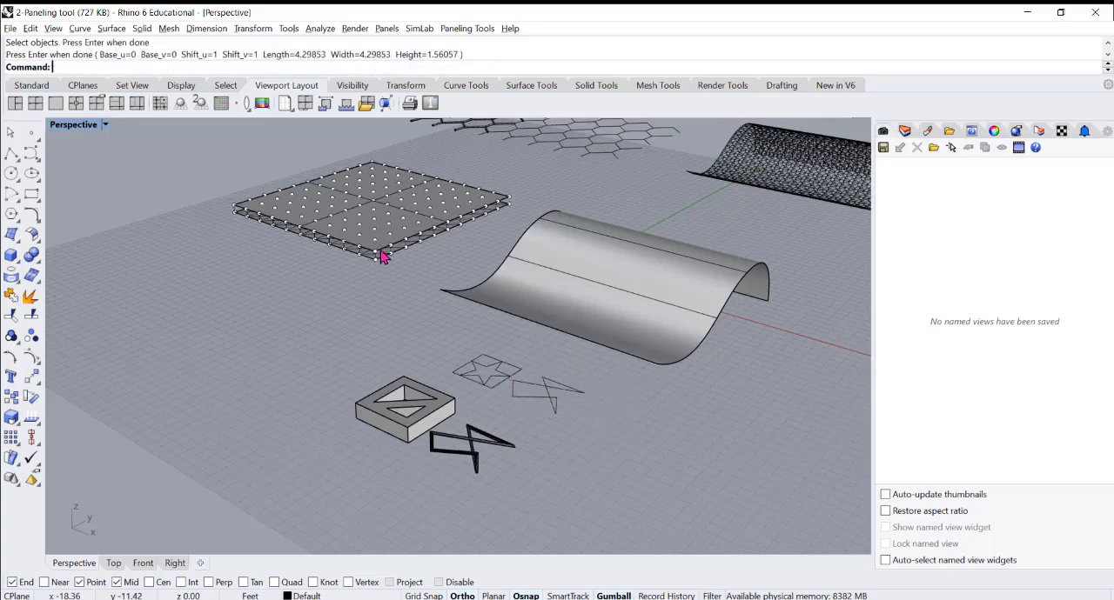
Delete the raised square surface and highlight two neighbouring curve modules near the grid corner to examine the paneling
scroll(386, 253, "up", 5)
left_click(348, 247)
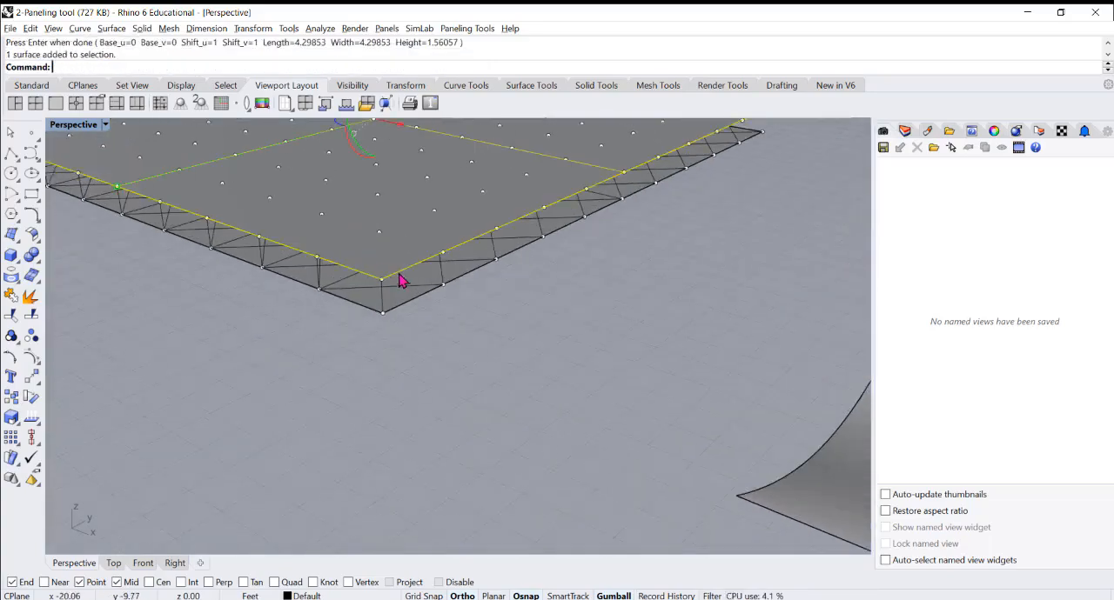
key("Delete")
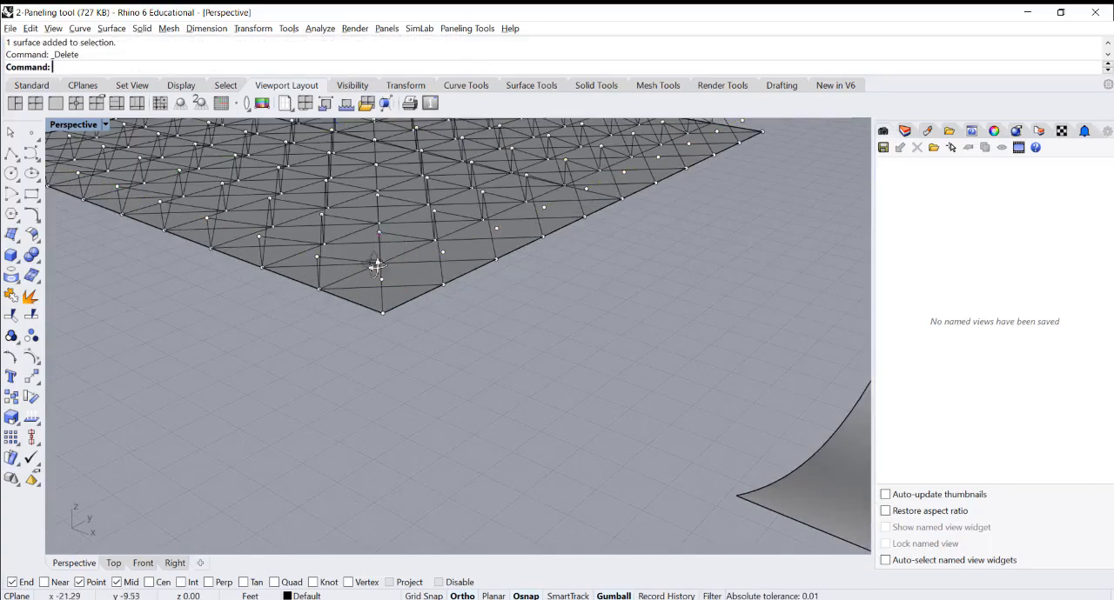
right_click_drag(373, 261, 366, 261)
left_click(343, 245)
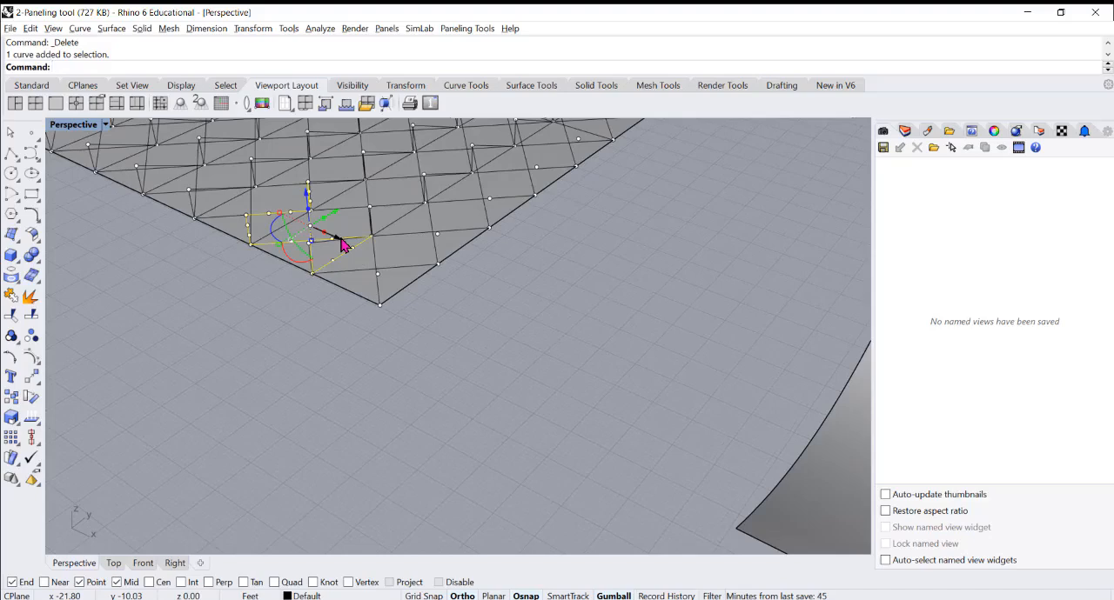
left_click(374, 266)
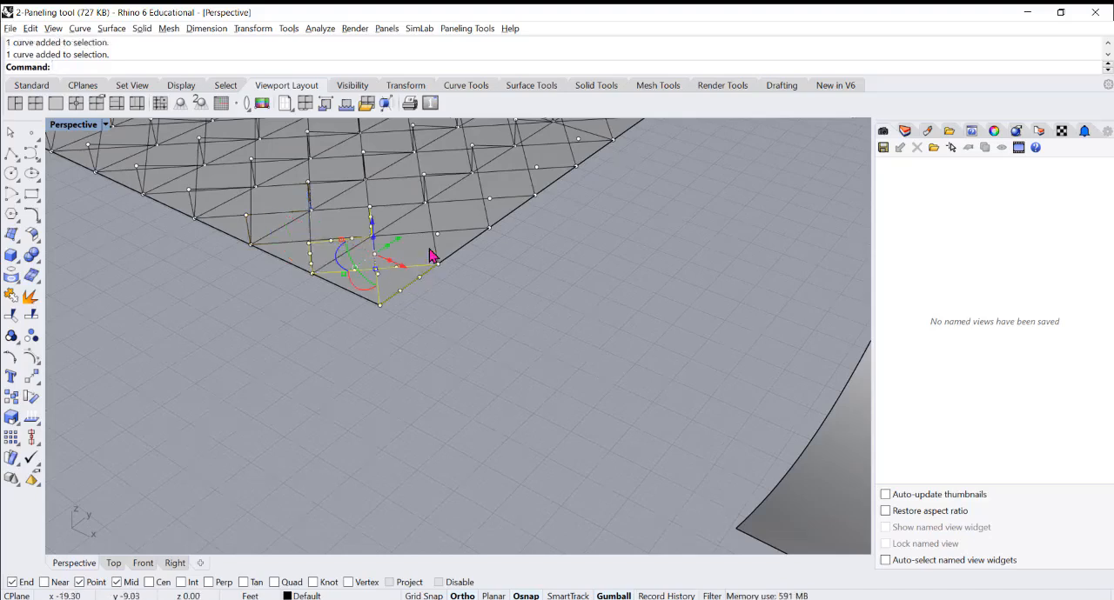
Undo the surface deletion and the curve paneling, leaving nothing selected
left_click(469, 359)
key("ctrl+z")
key("ctrl+z")
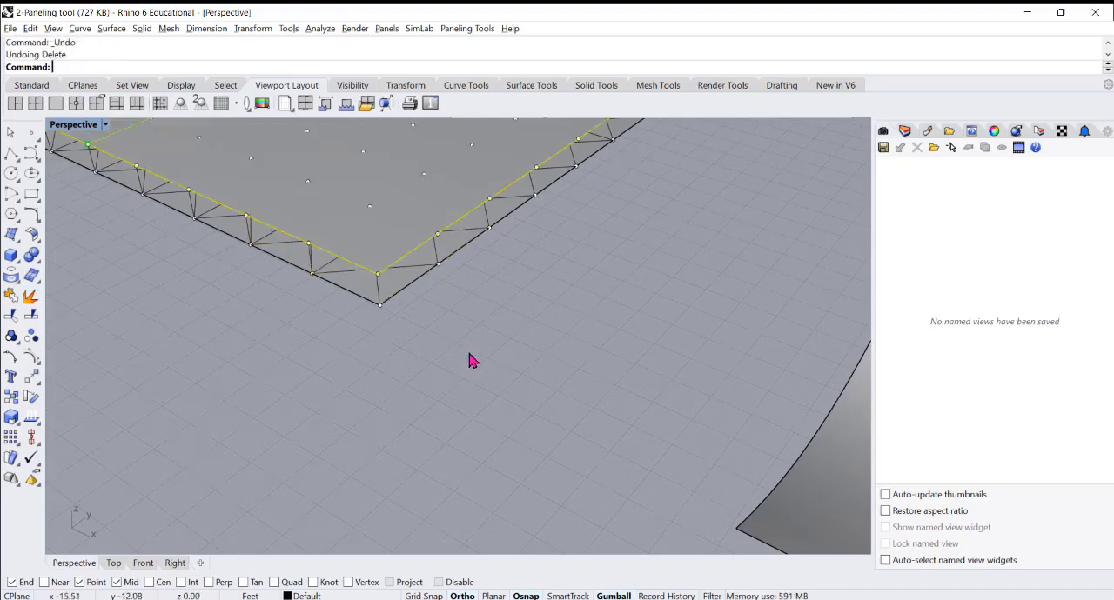
scroll(439, 344, "down", 5)
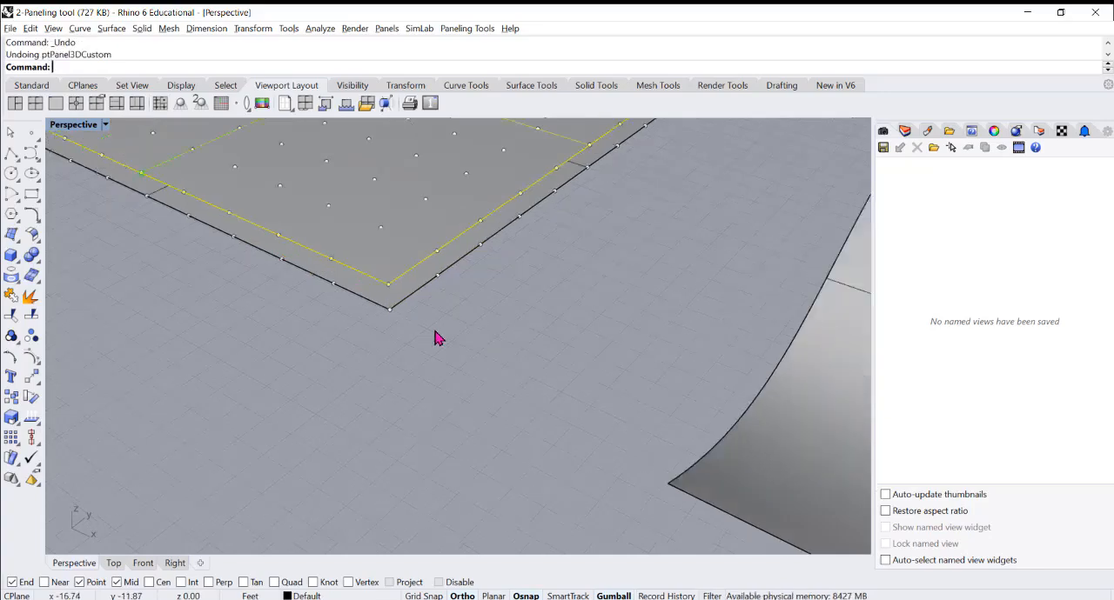
left_click(402, 377)
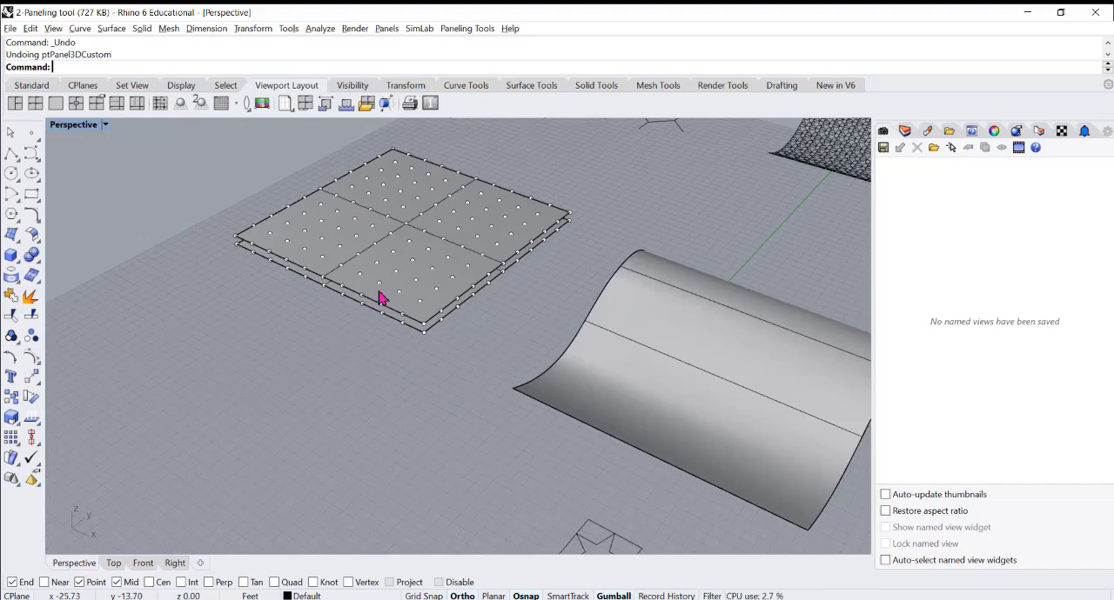
Start Panel Custom 3D again, assigning the lower and raised point grids and both stacked squares as the bounding surfaces
scroll(447, 340, "down", 3)
scroll(447, 340, "up", 1)
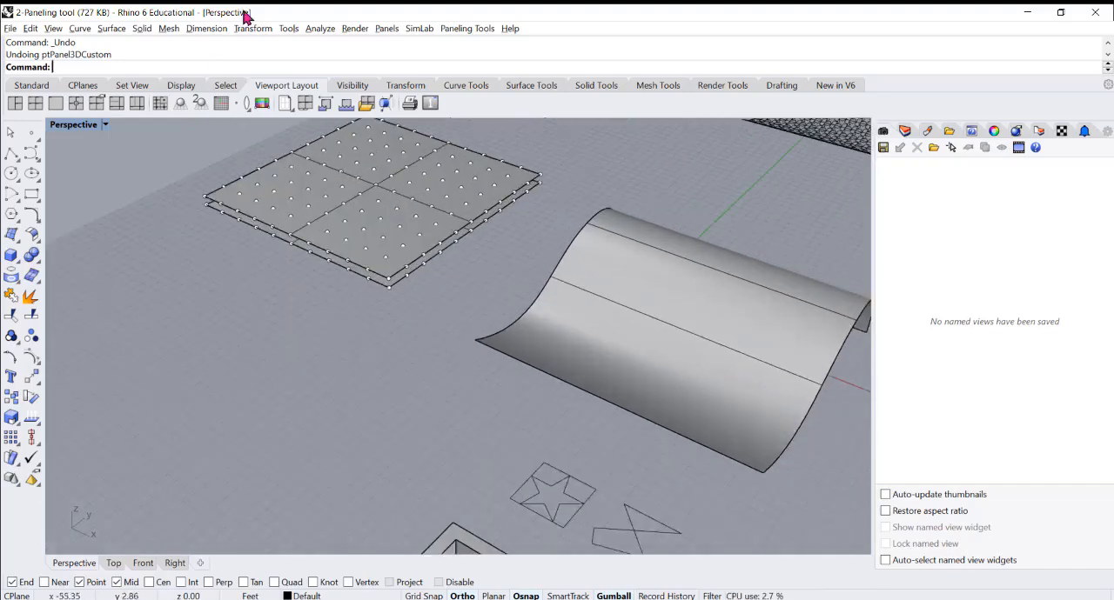
left_click(454, 28)
mouse_move(492, 64)
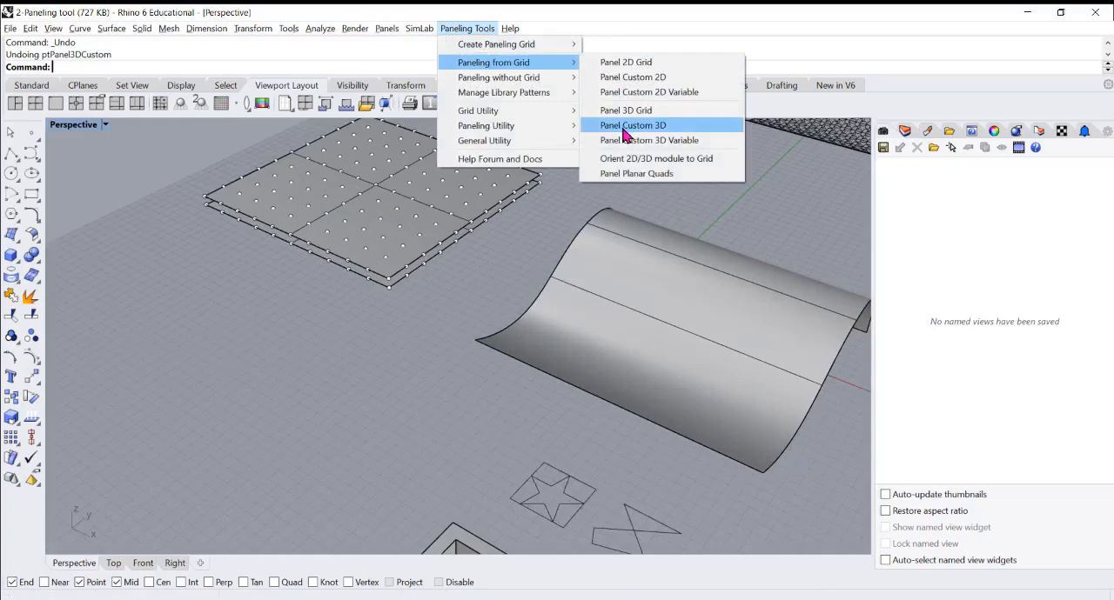
left_click(628, 129)
scroll(292, 277, "up", 2)
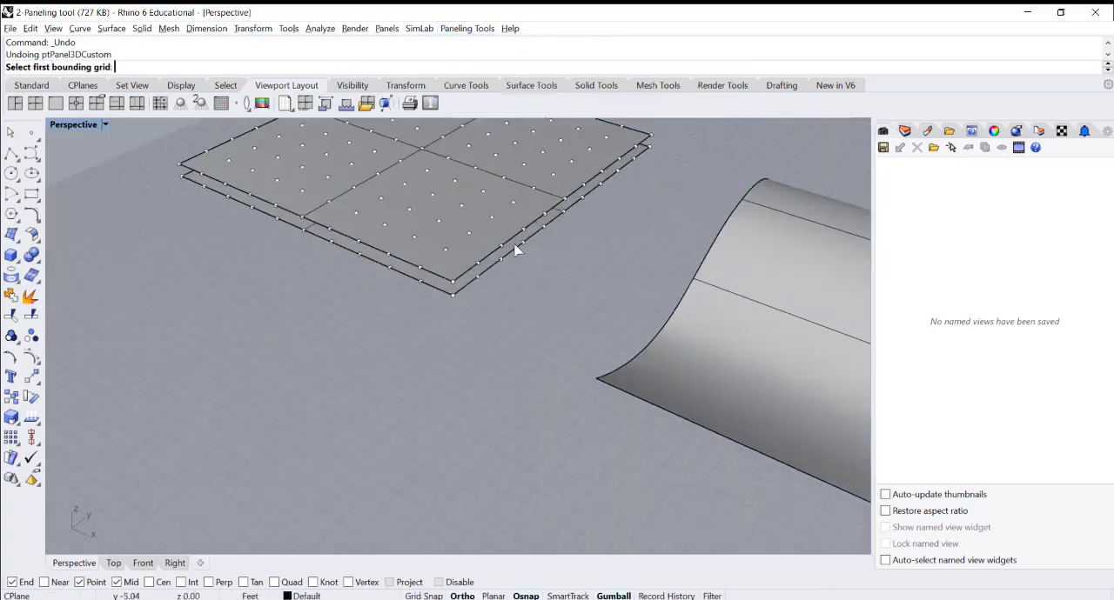
scroll(515, 250, "up", 2)
scroll(356, 345, "up", 2)
left_click(413, 339)
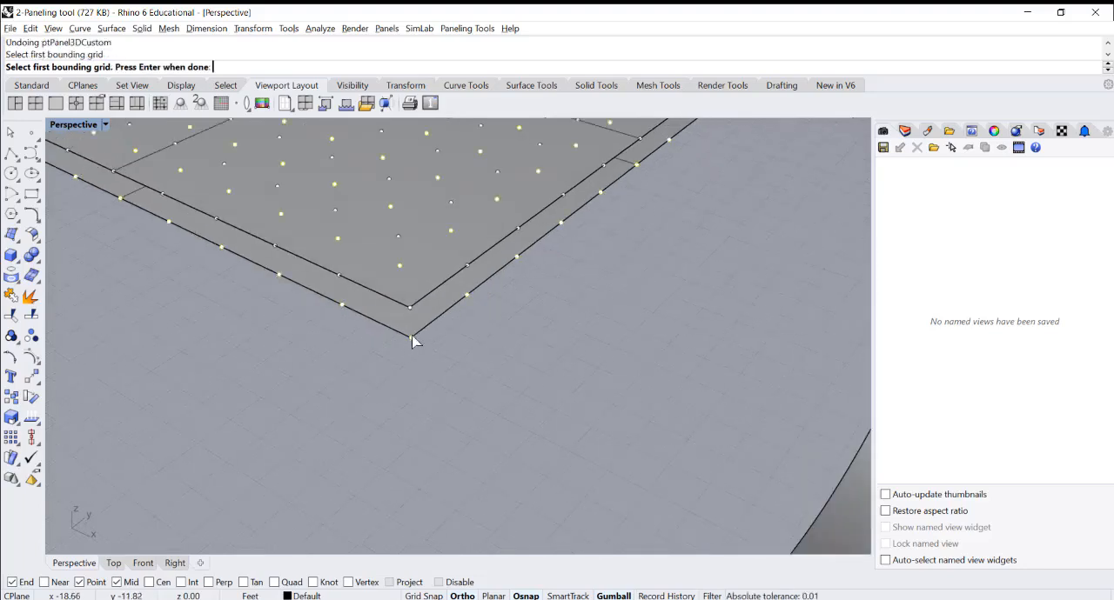
key("Return")
left_click(409, 315)
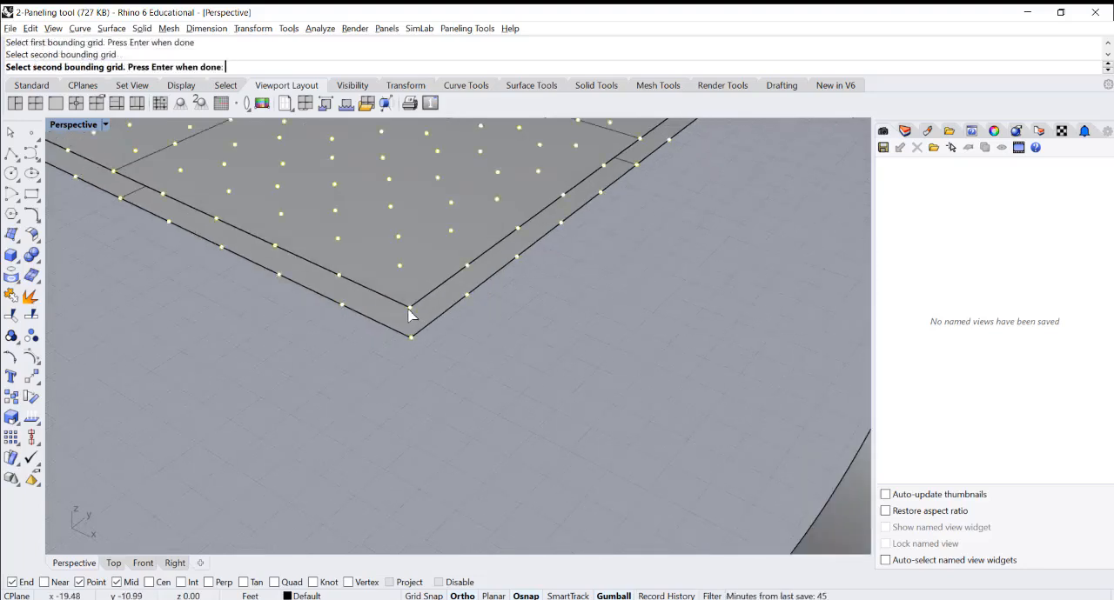
key("Return")
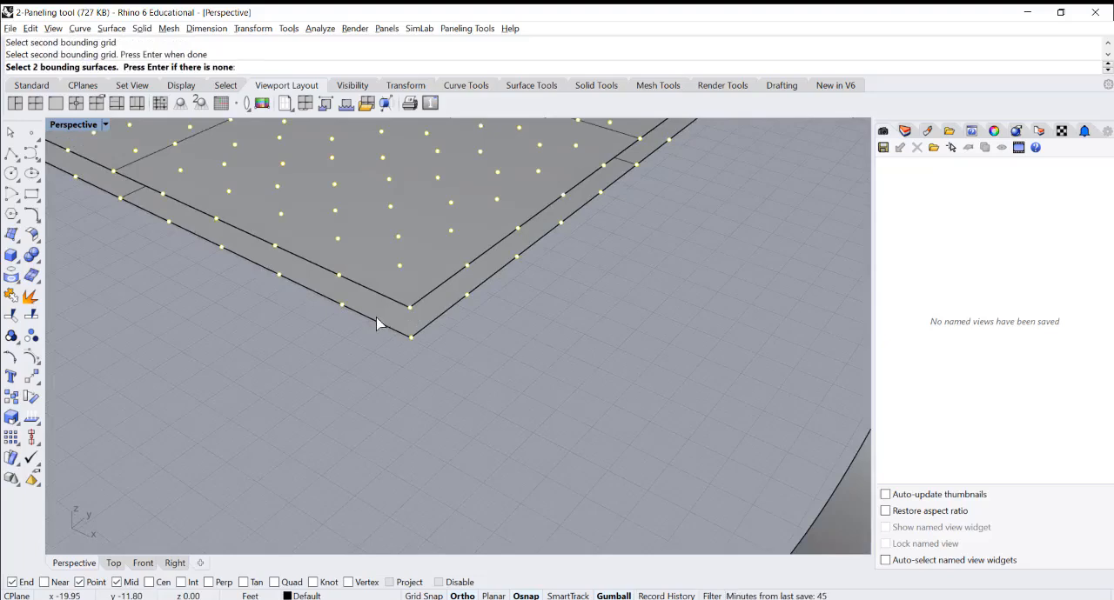
key("Return")
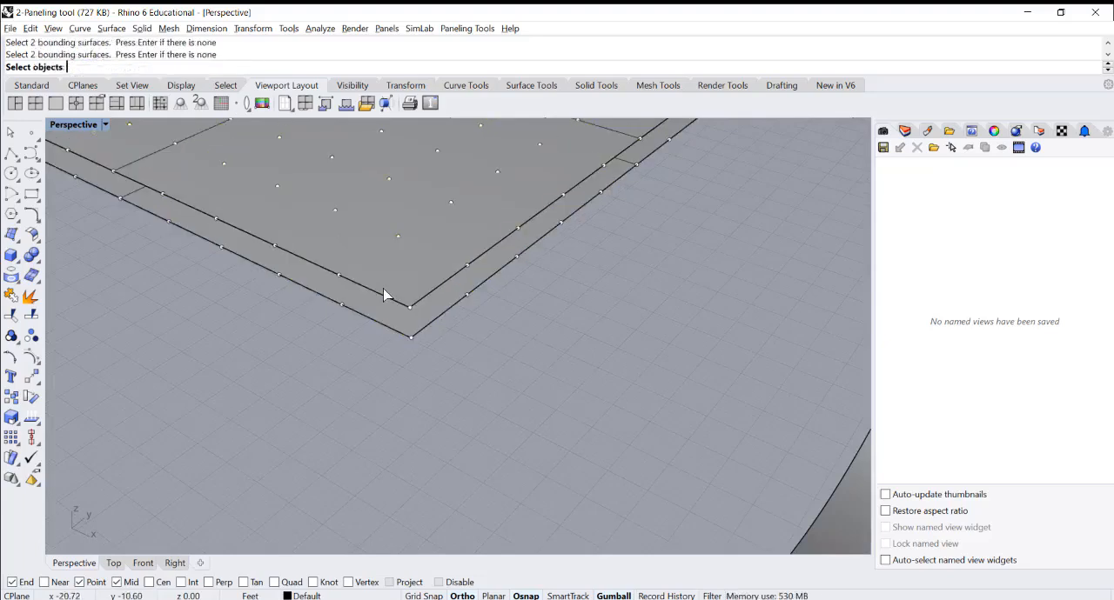
Choose the three-dimensional arrangement of thin crossed curves beside the star pattern as the module to panel
scroll(226, 107, "down", 2)
scroll(314, 202, "down", 18)
scroll(351, 241, "up", 6)
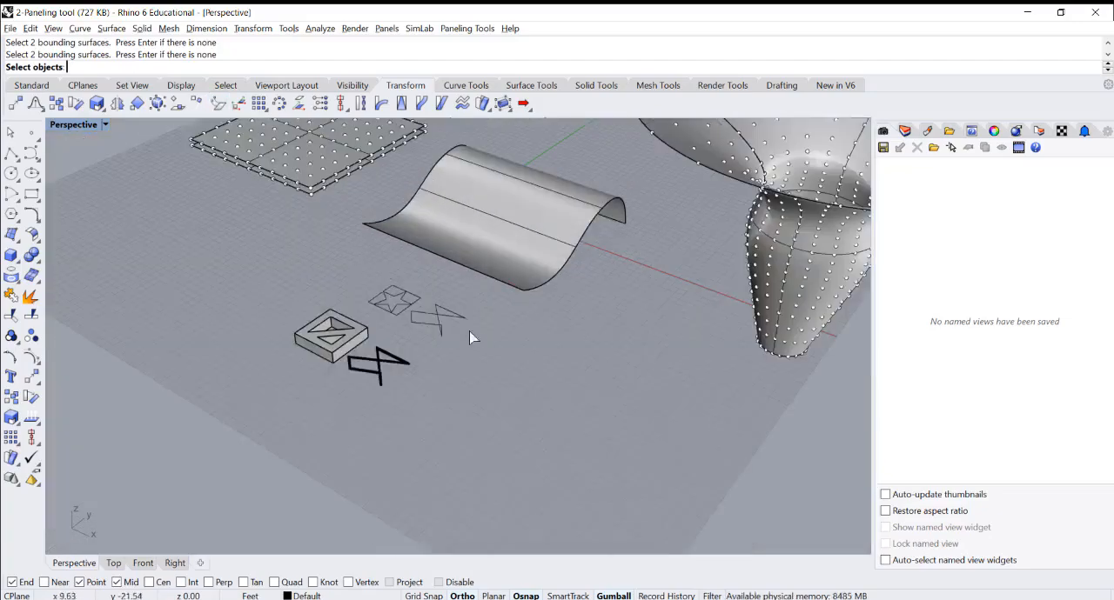
scroll(470, 338, "up", 5)
left_click_drag(499, 253, 672, 381)
key("Return")
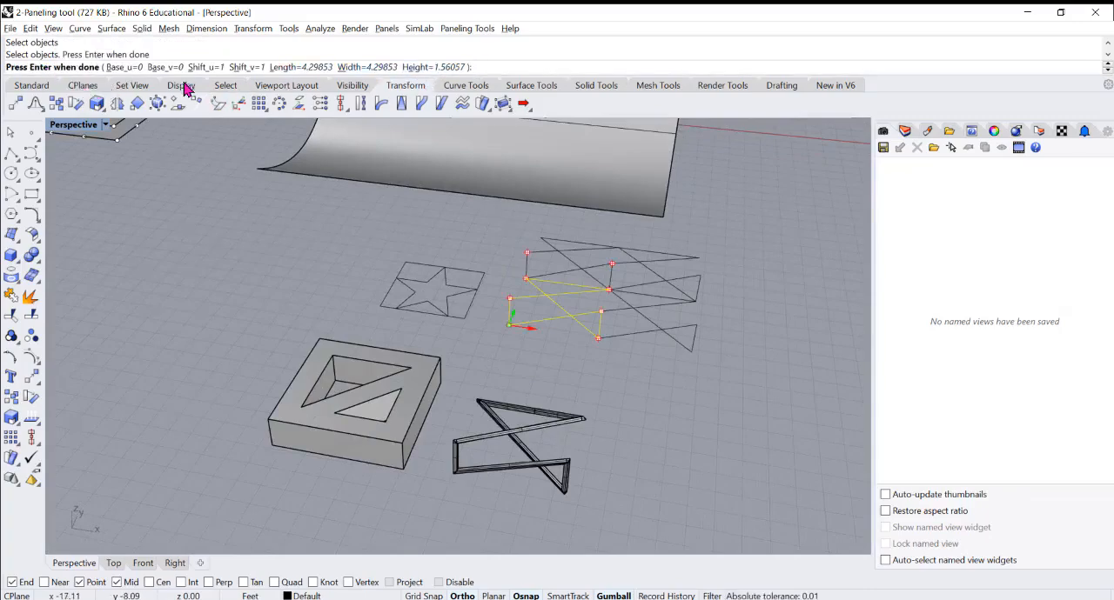
Generate the 3D curve panels between the two stacked squares with base 0 and shift 1 in both u and v
right_click_drag(348, 192, 300, 192)
scroll(471, 288, "down", 3)
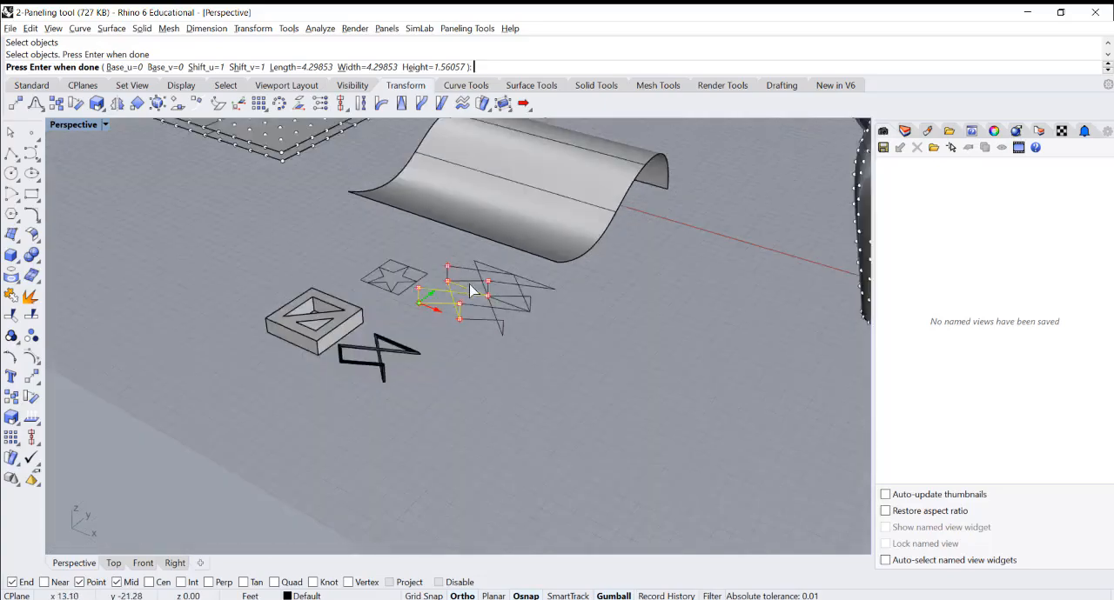
scroll(337, 228, "down", 4)
scroll(422, 287, "down", 4)
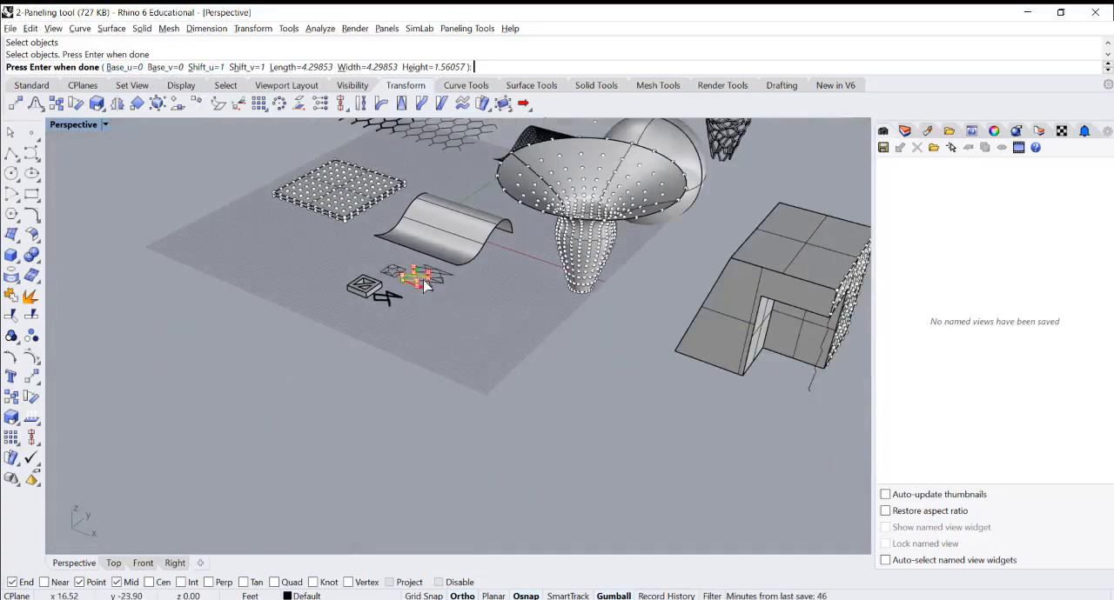
scroll(358, 148, "up", 5)
scroll(291, 237, "up", 3)
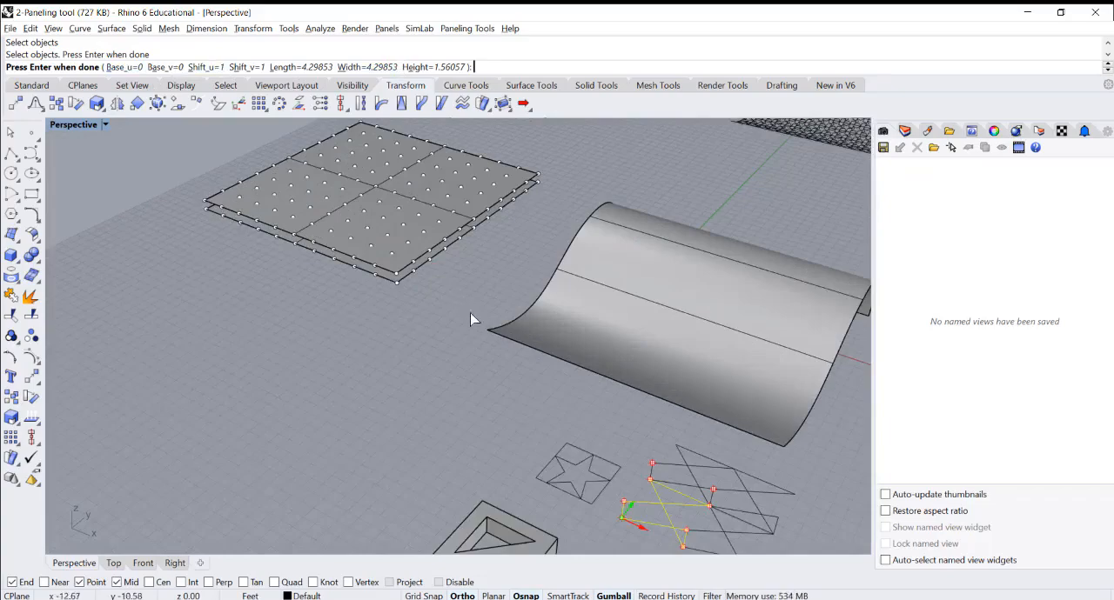
scroll(473, 319, "down", 3)
scroll(406, 210, "up", 3)
key("Return")
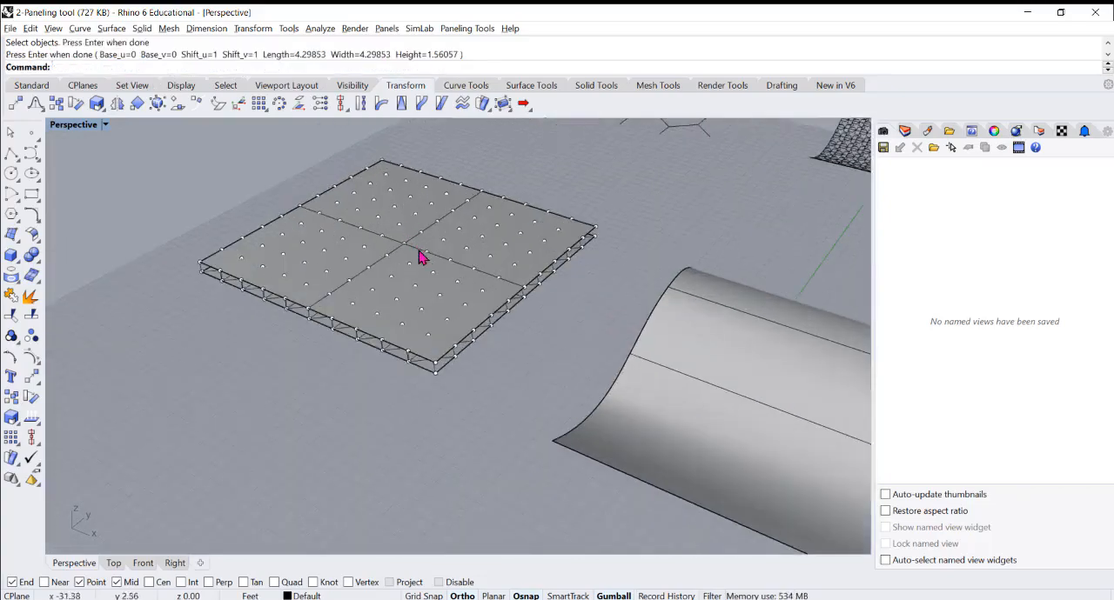
Highlight one curve module near the front corner of the stacked squares to examine how it fills the grid cells
scroll(400, 397, "up", 3)
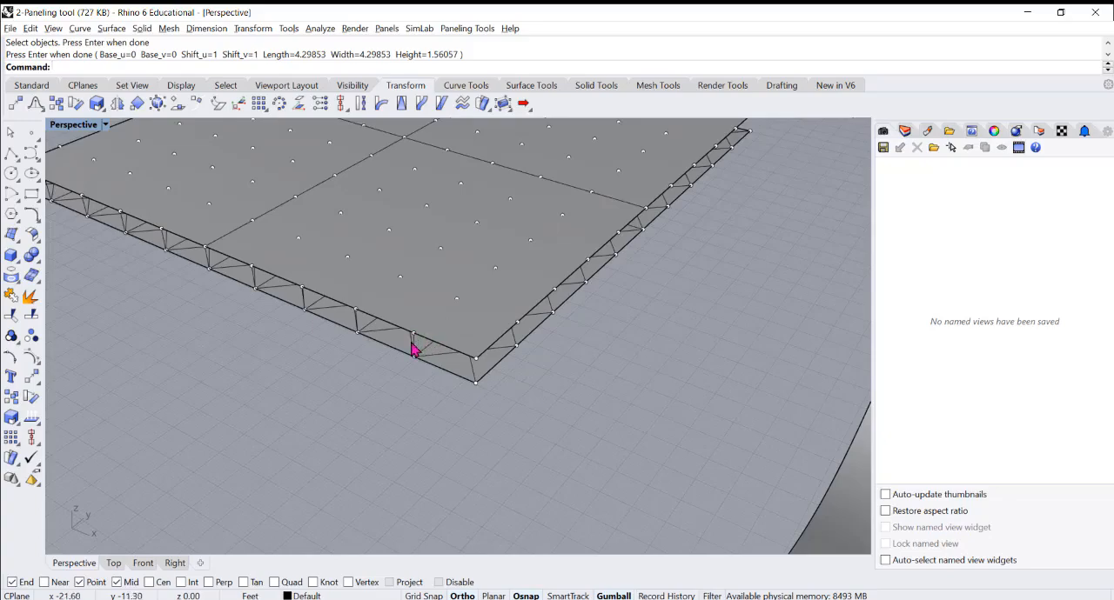
left_click(413, 350)
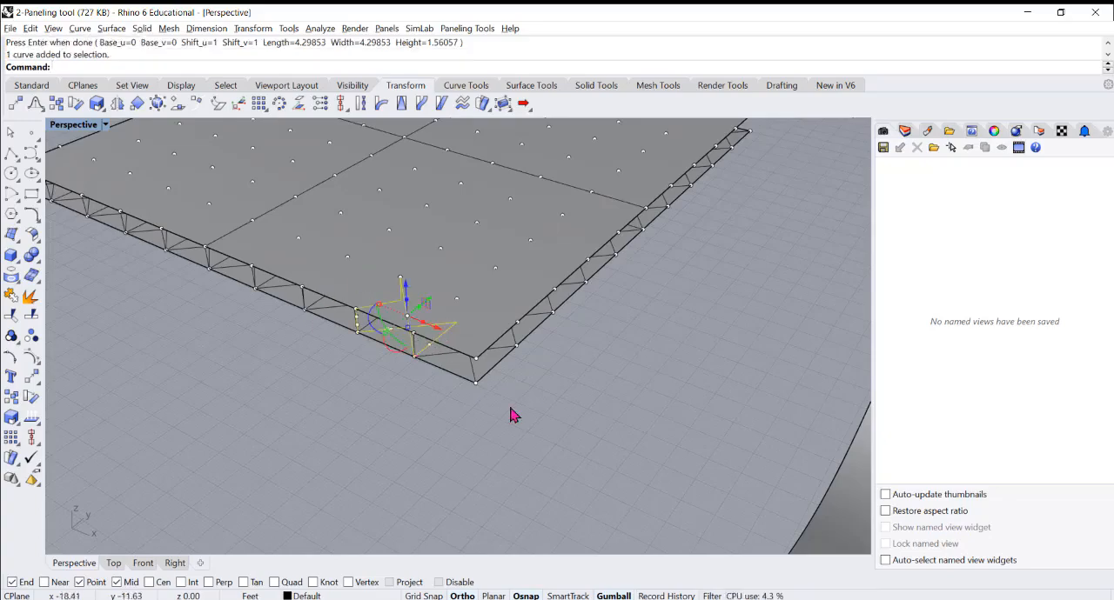
scroll(511, 409, "down", 8)
scroll(384, 369, "up", 4)
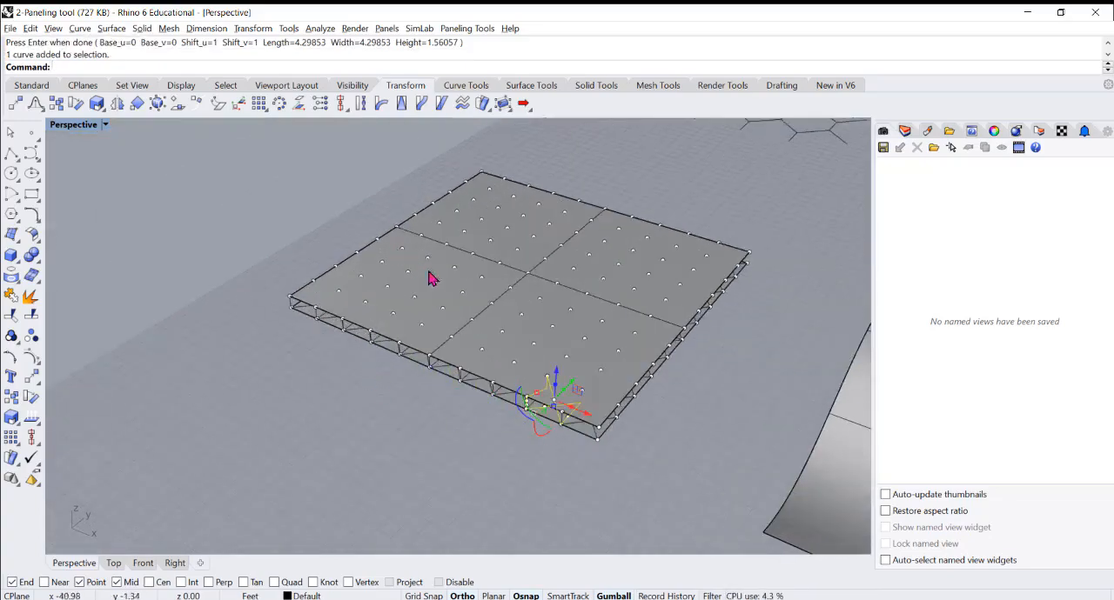
With the selection filter limited to curves, select and group all the curve panels between the stacked squares
left_click(713, 596)
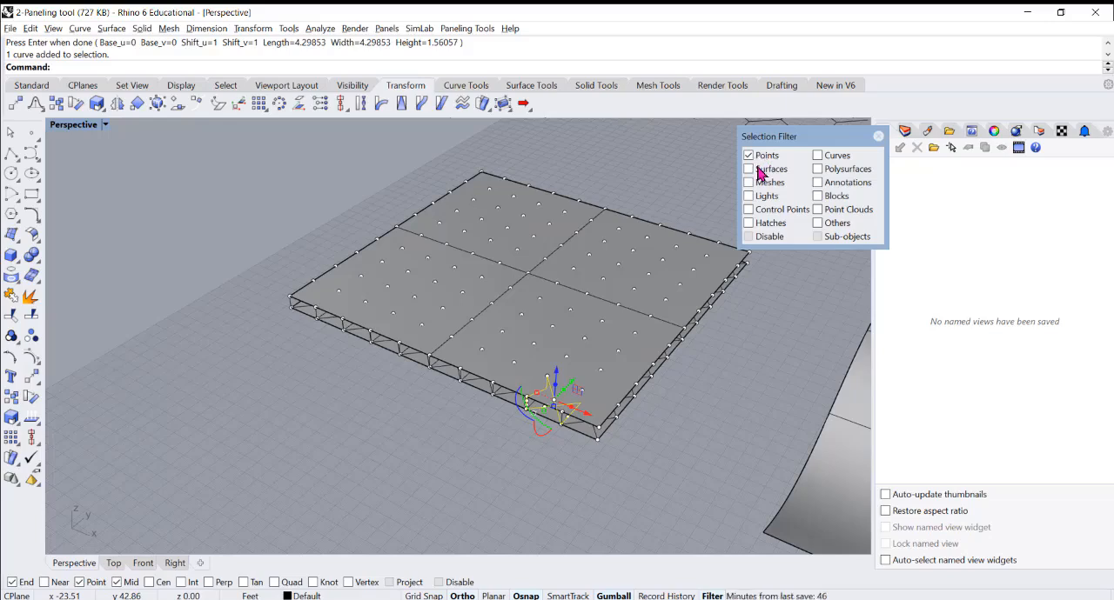
left_click(818, 156)
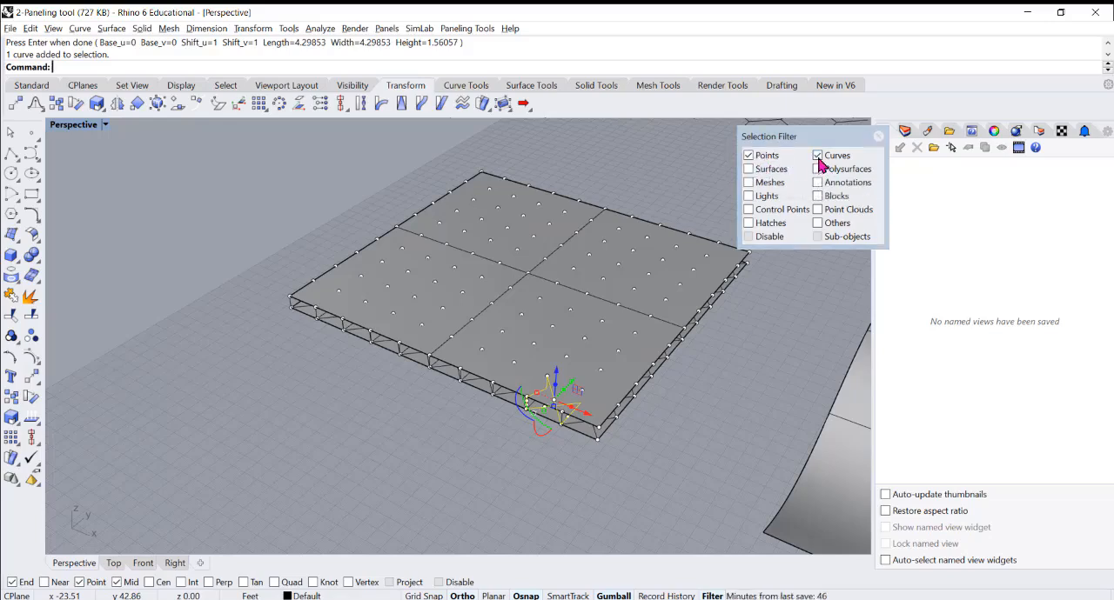
left_click_drag(244, 173, 766, 463)
scroll(505, 404, "down", 1)
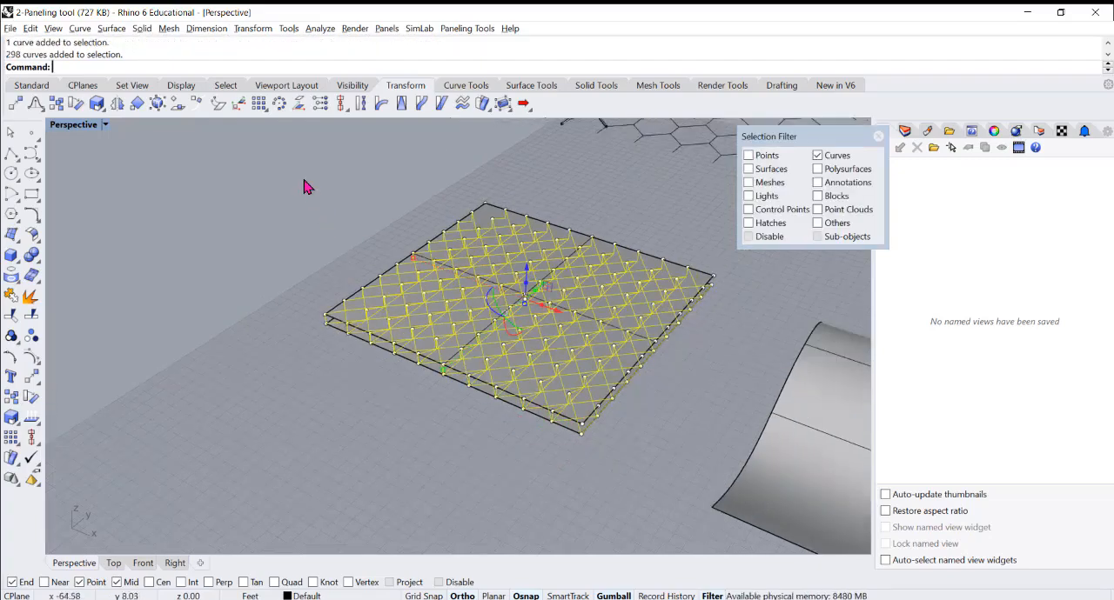
left_click_drag(303, 179, 748, 447)
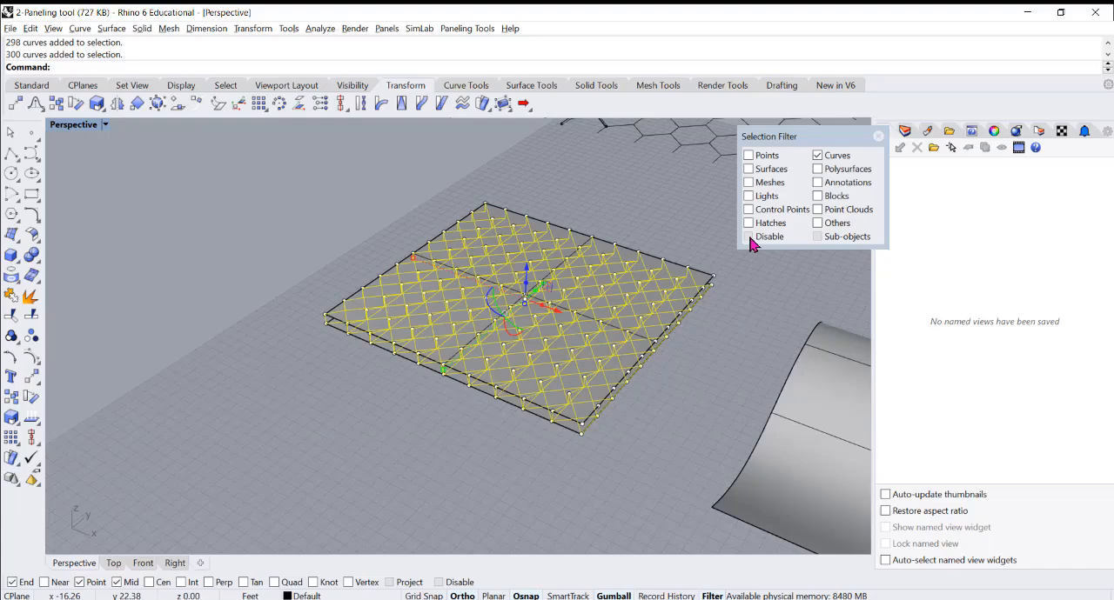
type("g")
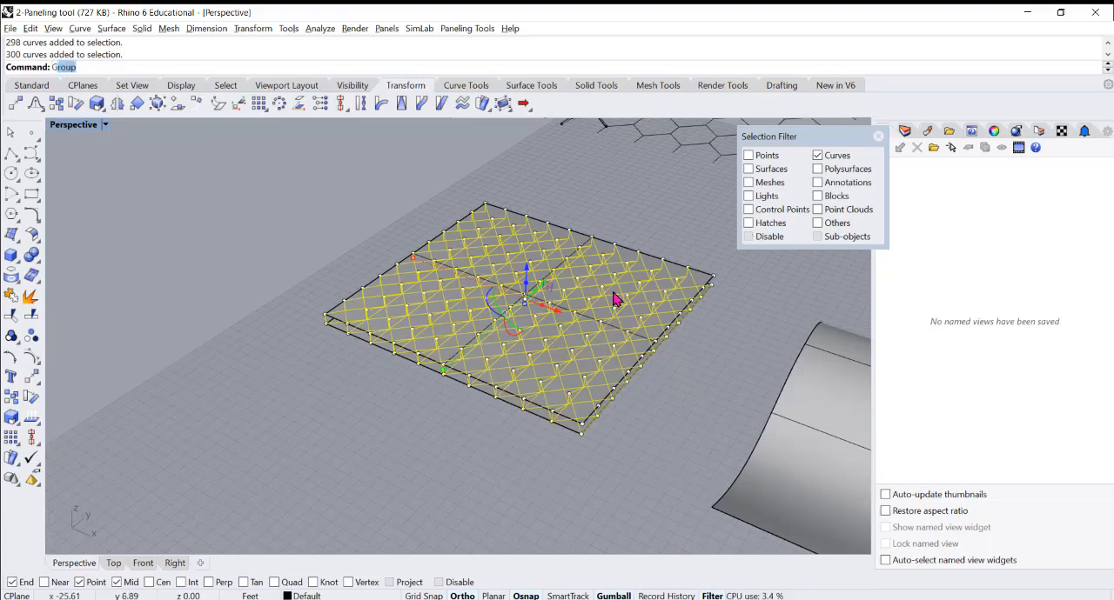
key("Return")
Move the grouped curve panels clear of the stacked squares, past the edge of the construction grid
scroll(548, 312, "down", 2)
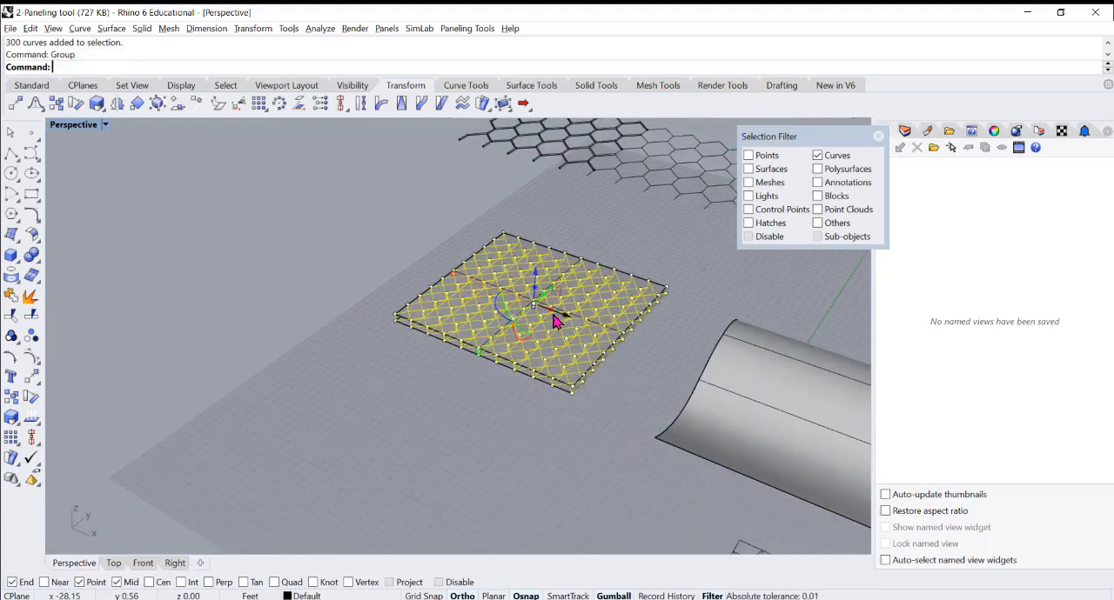
left_click_drag(567, 325, 350, 369)
left_click(351, 365)
right_click_drag(367, 366, 312, 326)
scroll(312, 266, "up", 4)
scroll(392, 317, "down", 4)
right_click_drag(435, 390, 507, 412)
scroll(487, 284, "up", 4)
Pipe all the grouped panel curves with a diameter of 0.50 and flat caps
left_click(367, 278)
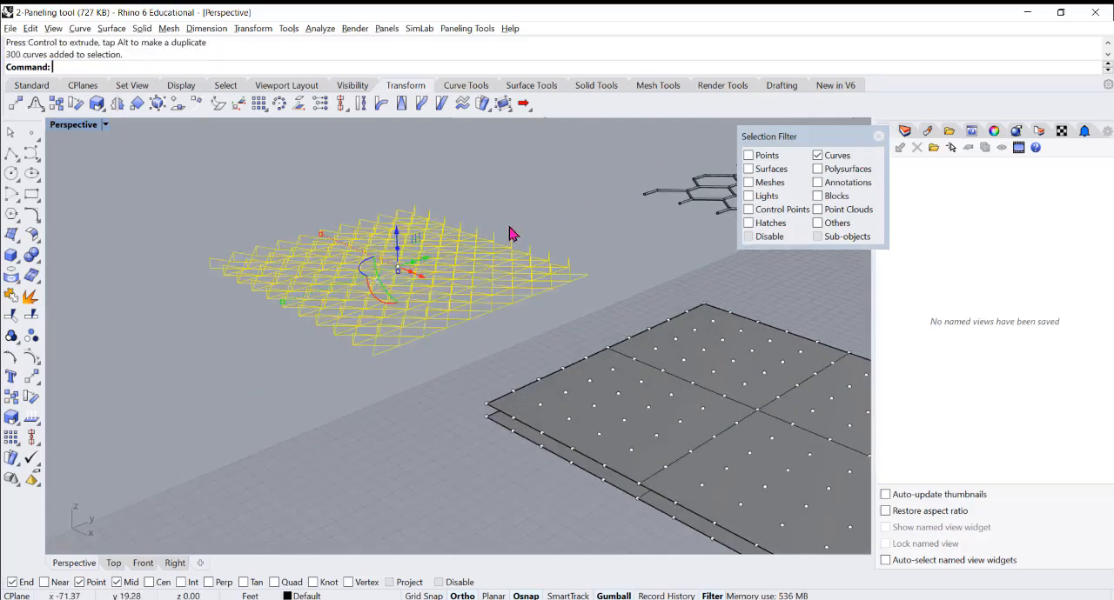
left_click(566, 212)
left_click(442, 254)
type("Pi")
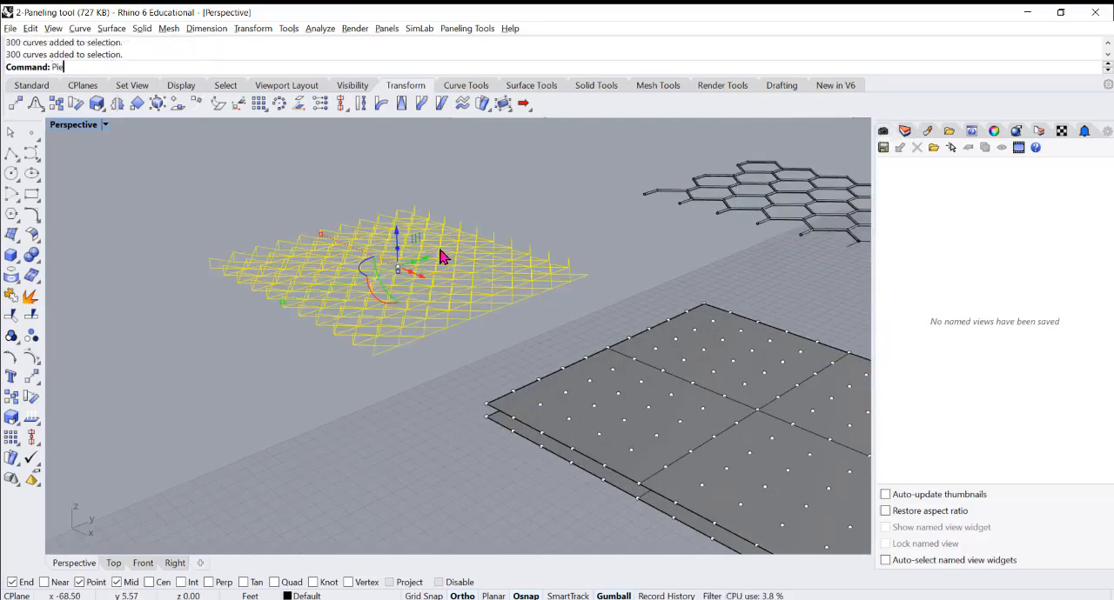
type("pe")
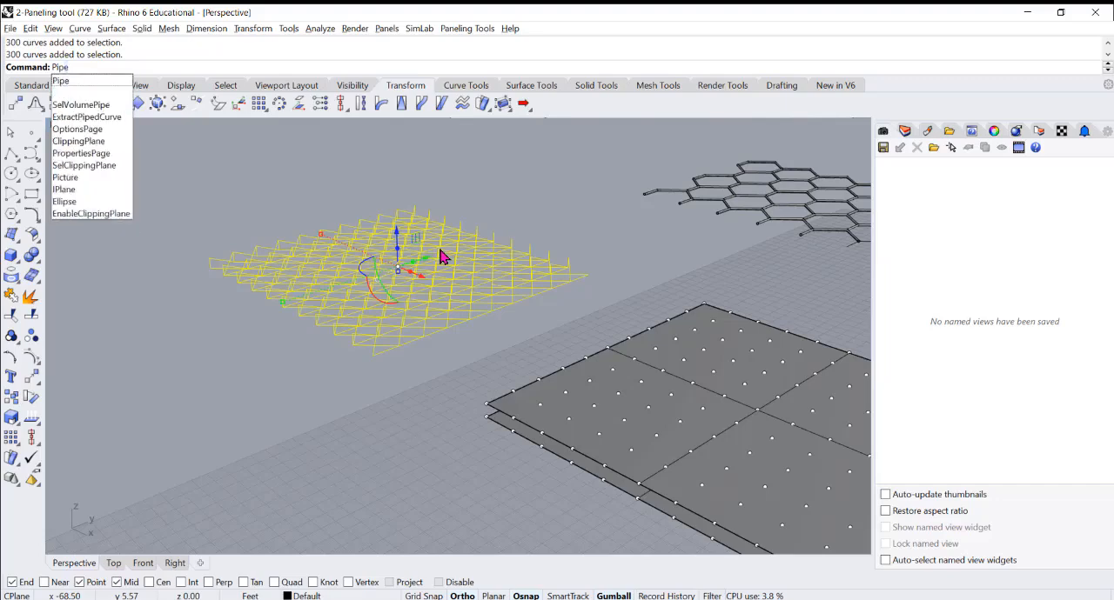
key("Return")
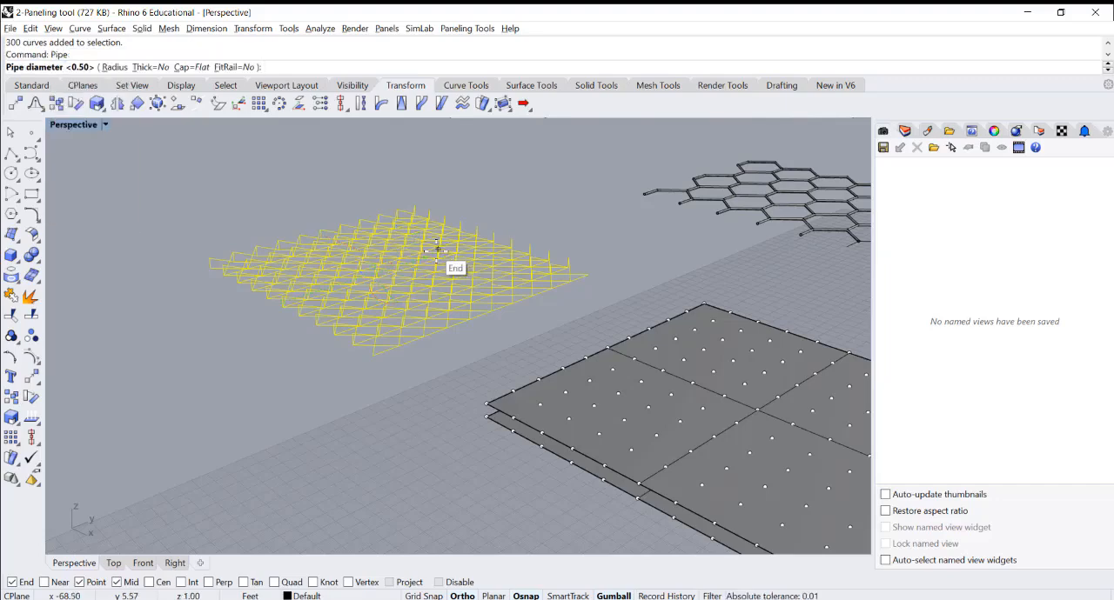
key("Return")
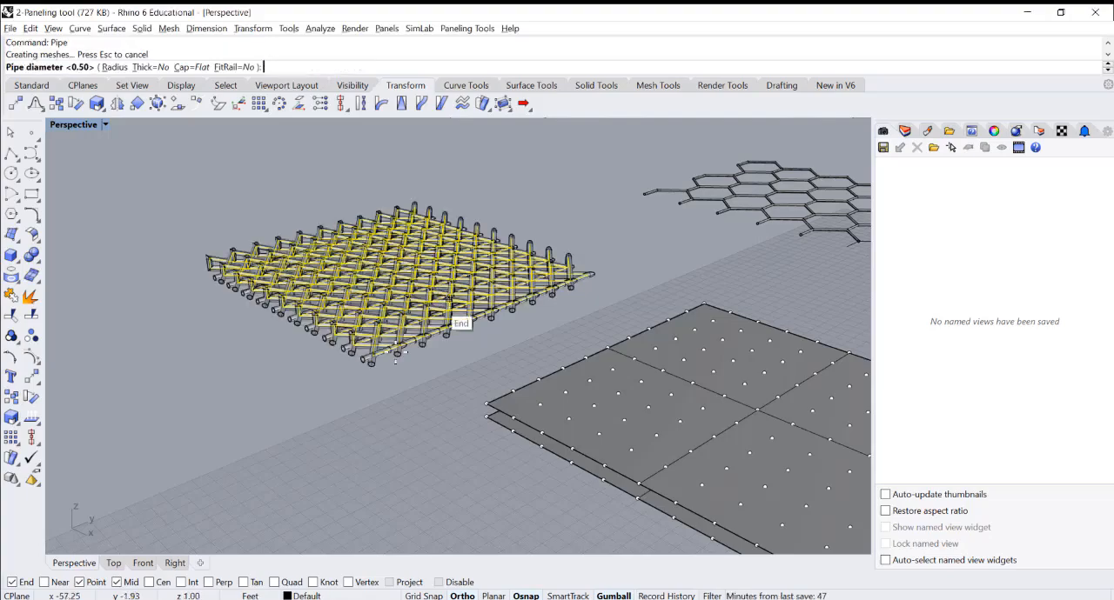
Examine the piped lattice close up and from several angles, checking the bars and their joints
scroll(304, 383, "up", 3)
scroll(396, 335, "up", 3)
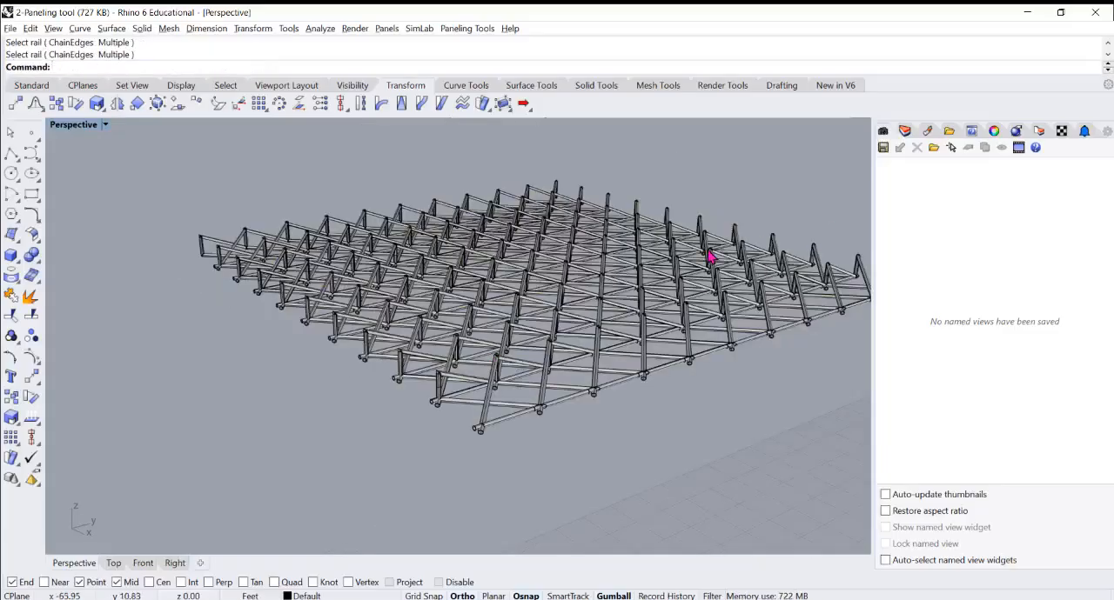
right_click_drag(543, 348, 398, 338)
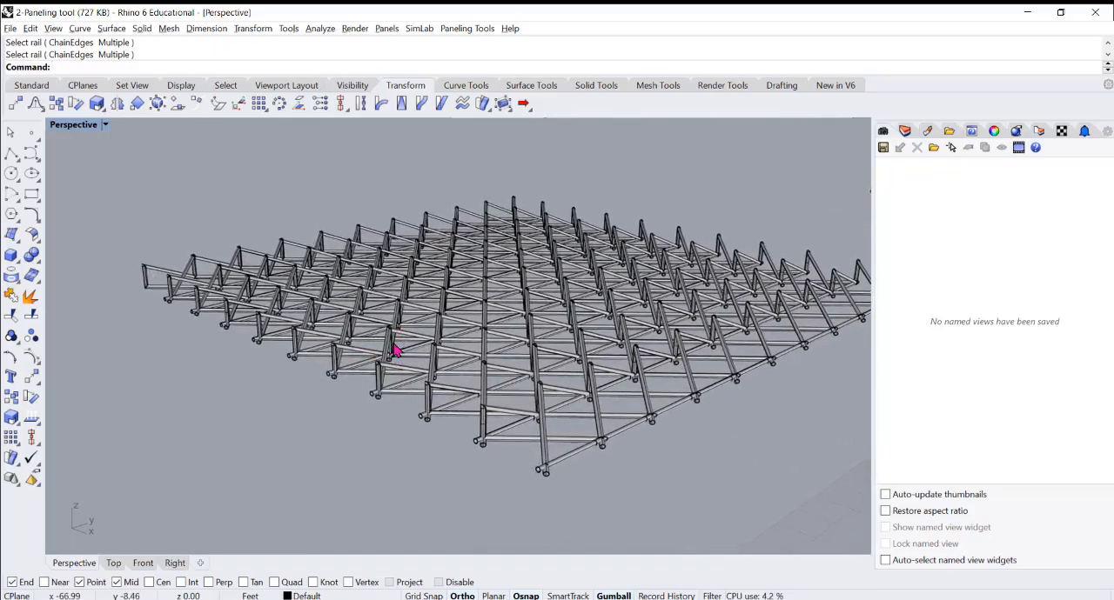
scroll(393, 344, "up", 5)
scroll(389, 348, "down", 10)
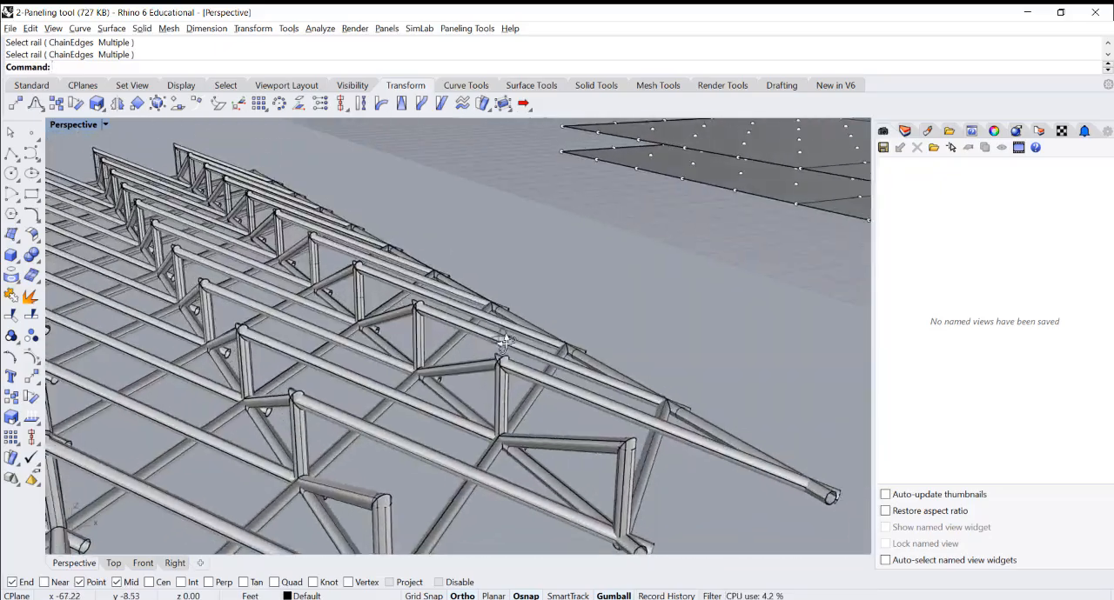
scroll(390, 325, "down", 3)
scroll(281, 356, "up", 10)
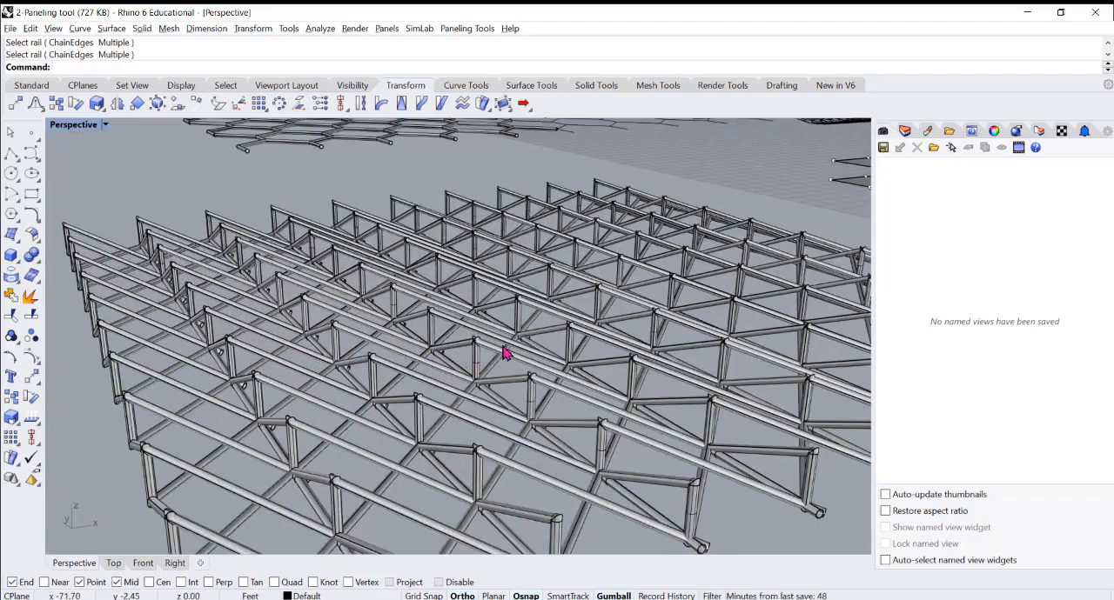
scroll(529, 354, "down", 3)
right_click_drag(541, 355, 454, 388)
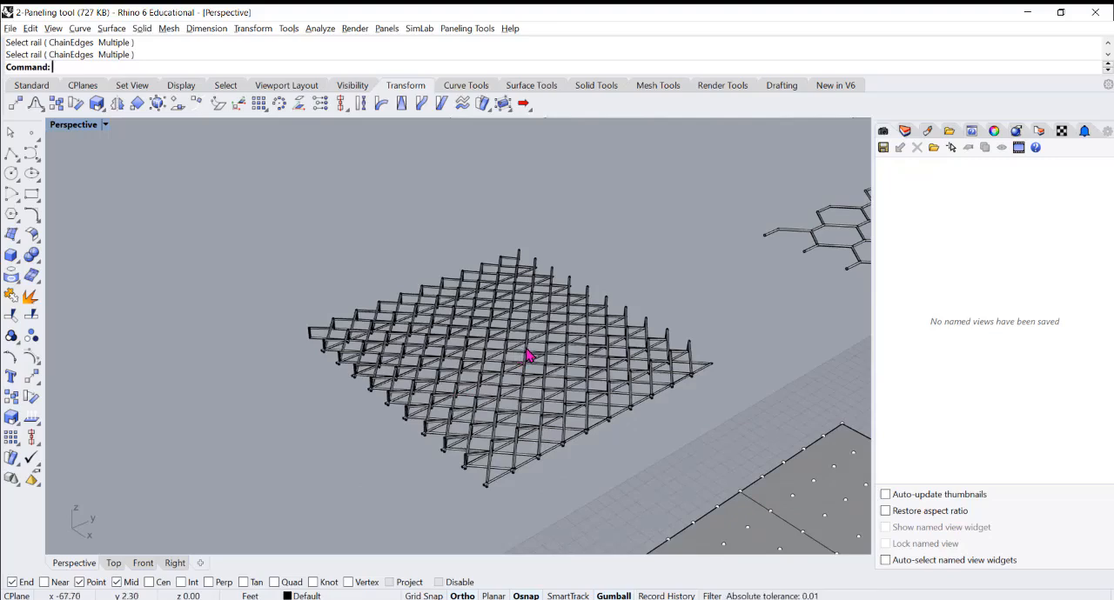
scroll(520, 353, "down", 3)
scroll(522, 366, "up", 11)
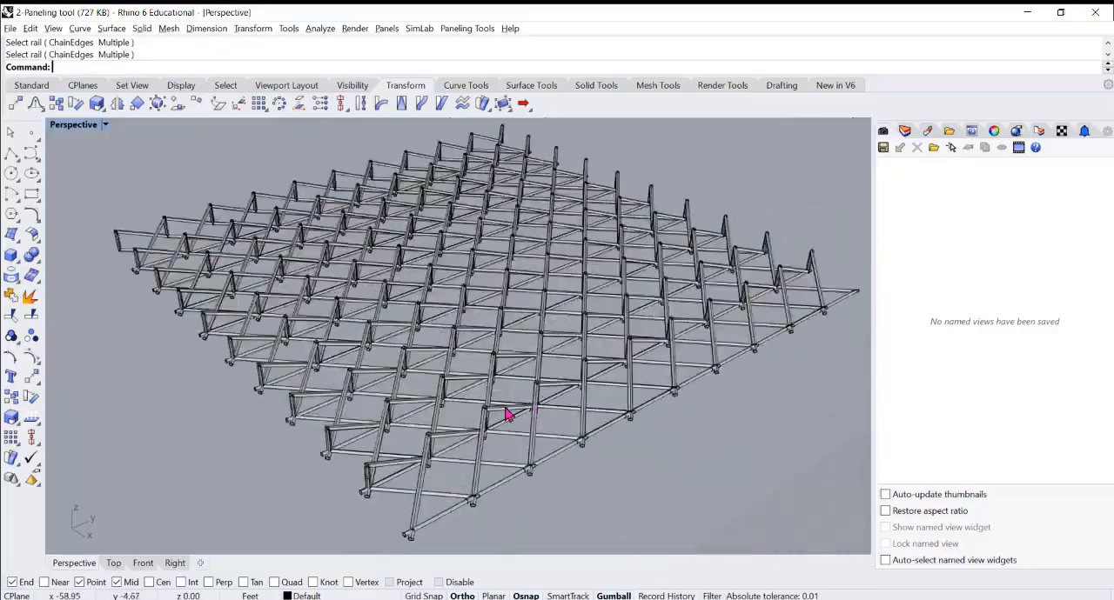
mouse_move(510, 364)
right_mouse_down()
mouse_move(542, 325)
mouse_move(529, 366)
right_mouse_up()
scroll(405, 367, "down", 10)
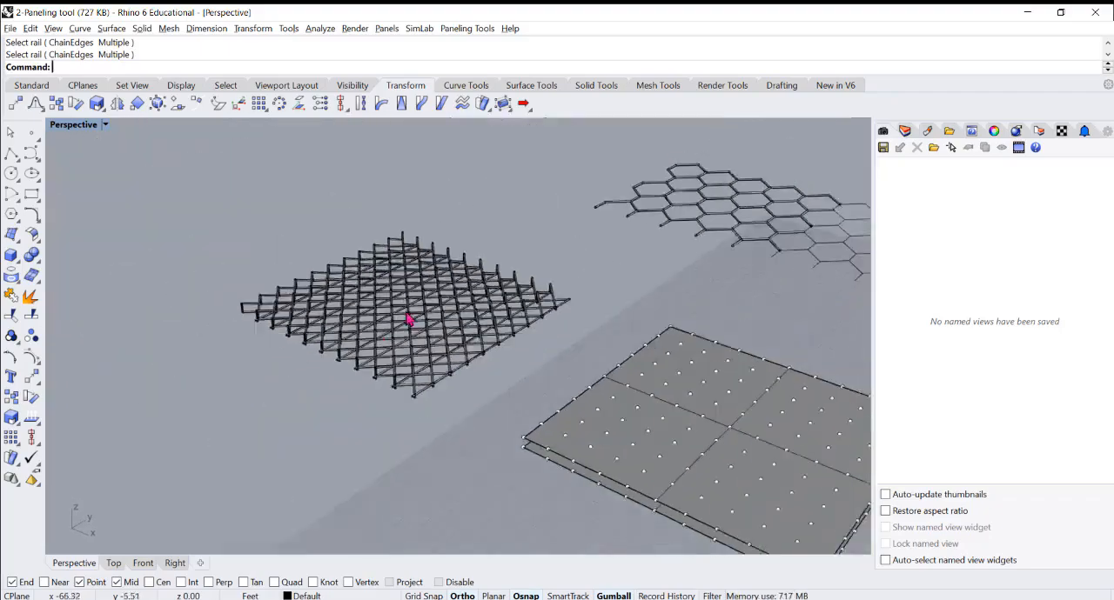
right_click_drag(461, 324, 444, 346)
Review the piped lattice alongside the stacked point grids, the source modules and the other surfaces in the scene
scroll(445, 348, "up", 5)
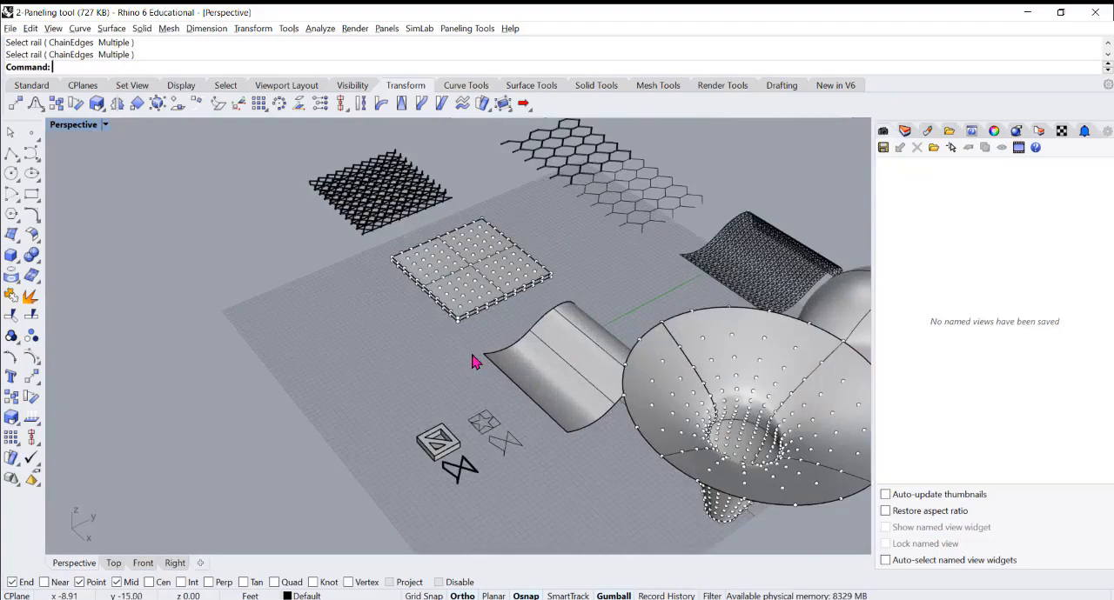
scroll(390, 213, "up", 5)
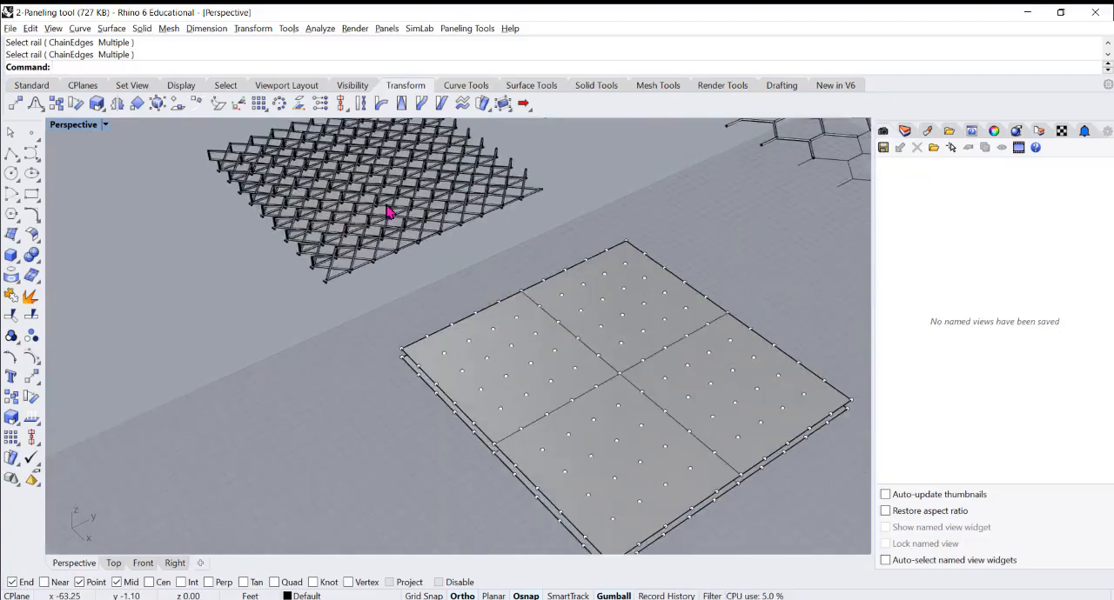
scroll(390, 213, "down", 6)
right_click_drag(366, 241, 389, 202)
scroll(378, 228, "up", 3)
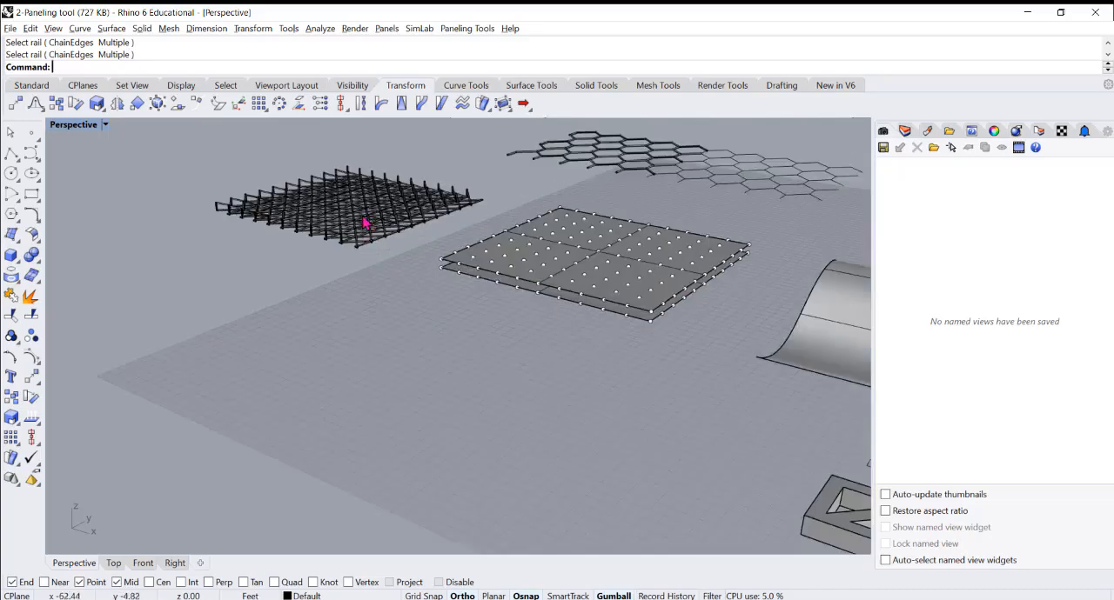
scroll(365, 204, "down", 3)
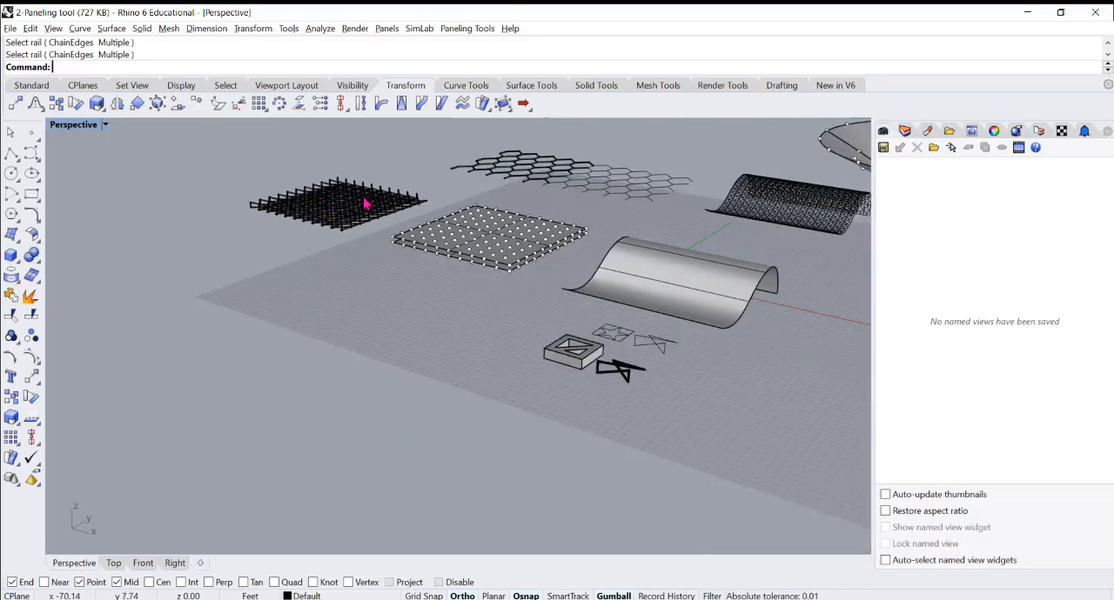
scroll(374, 219, "down", 3)
scroll(654, 227, "up", 3)
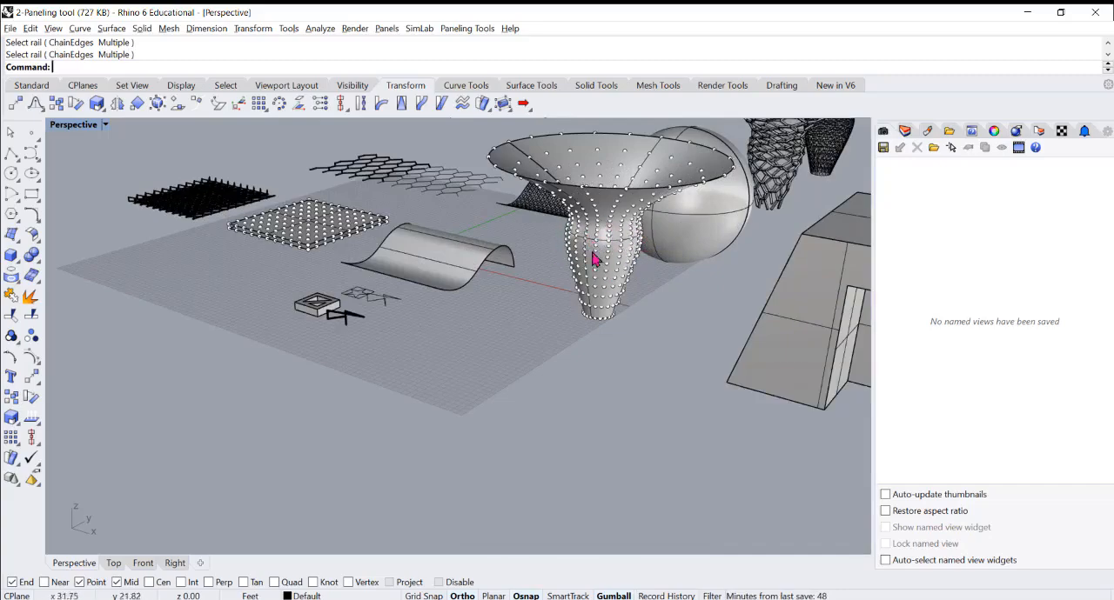
right_click_drag(599, 241, 578, 257)
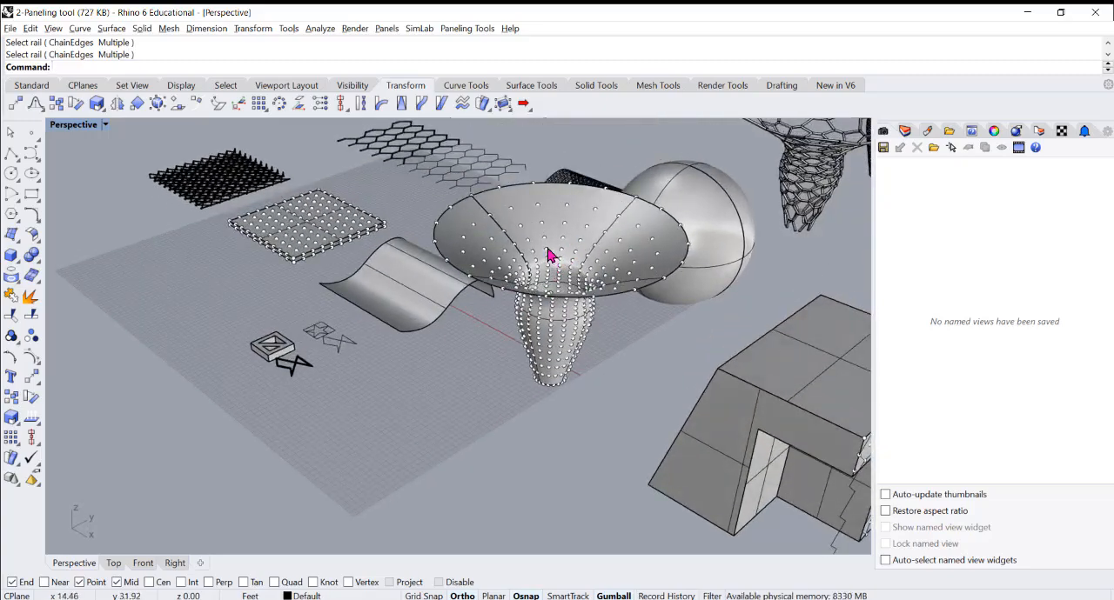
scroll(614, 252, "down", 4)
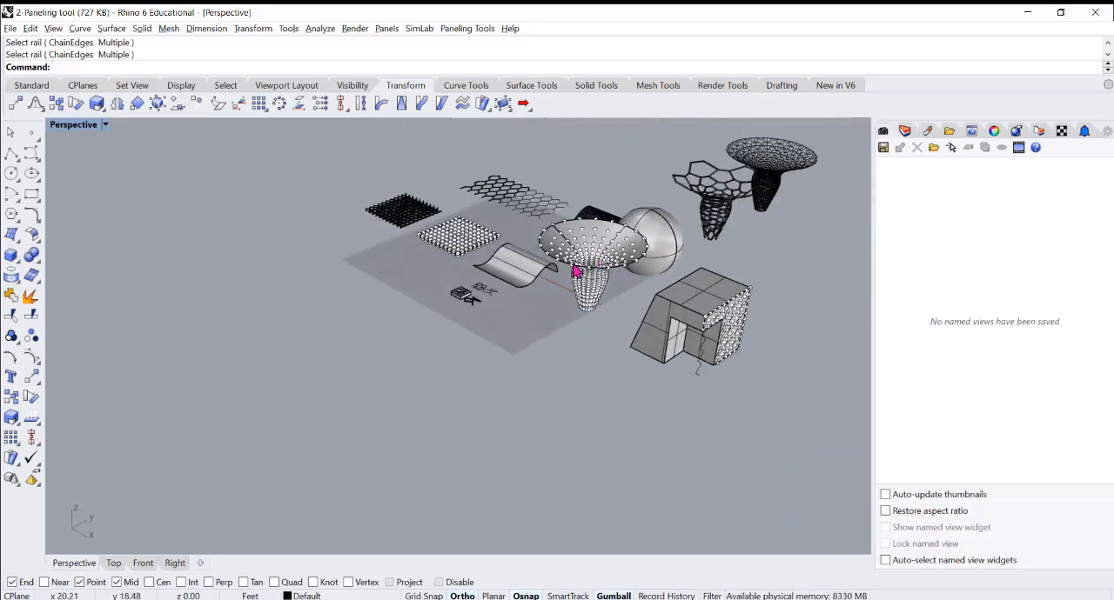
scroll(442, 268, "up", 5)
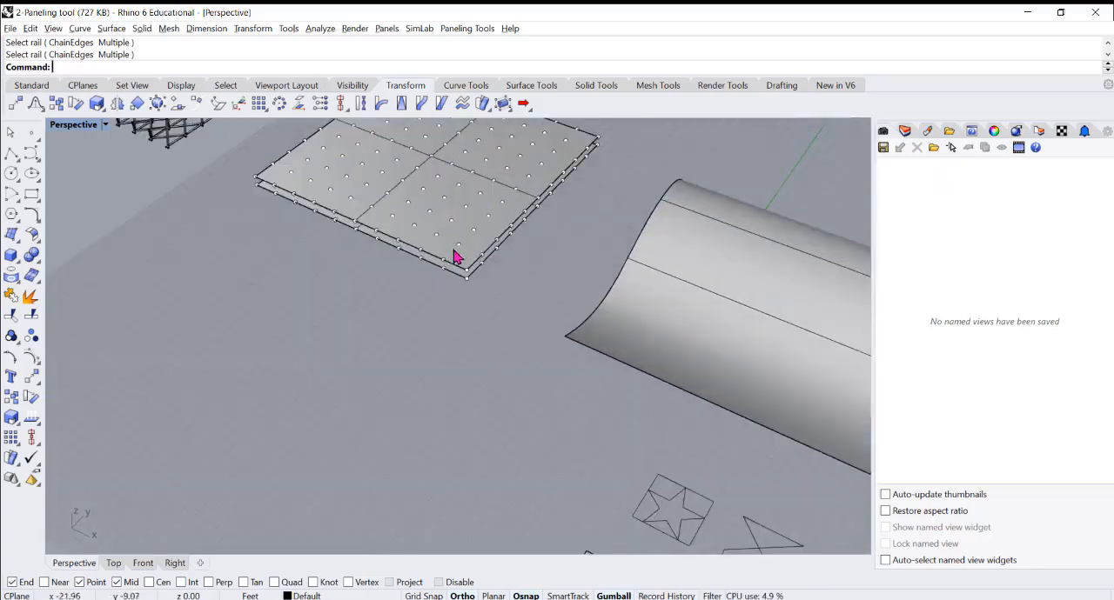
Hide both stacked square surfaces, keeping only their two point grids
scroll(451, 259, "up", 3)
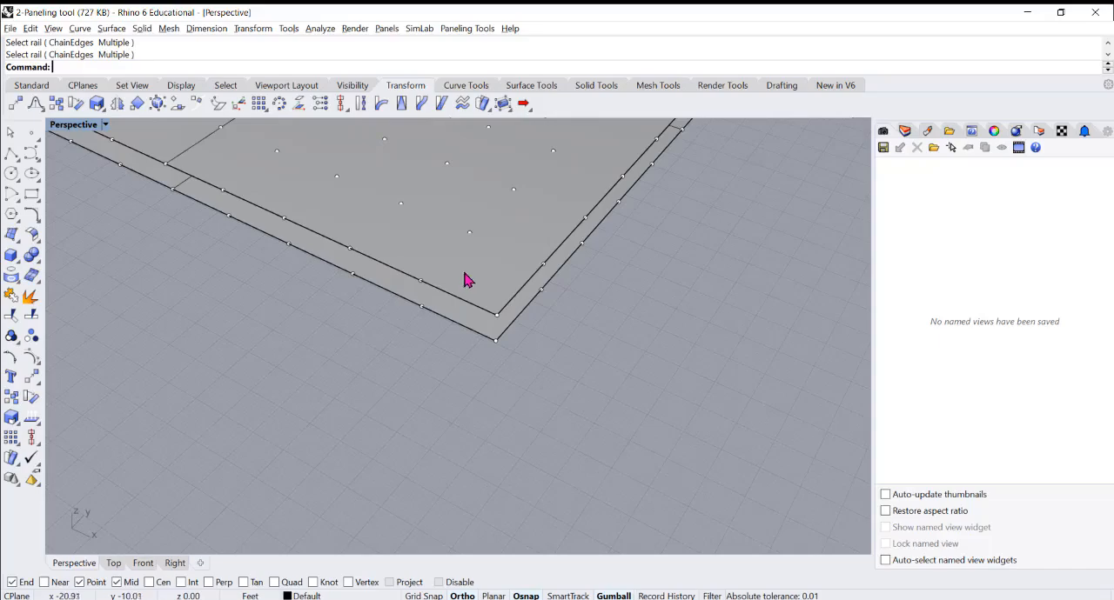
scroll(491, 290, "down", 5)
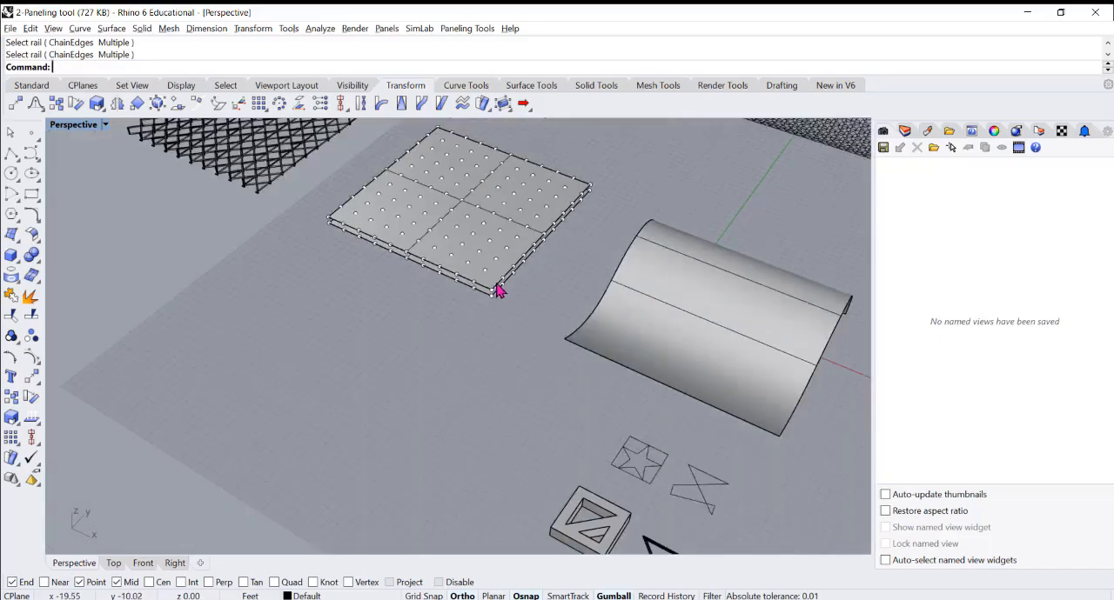
scroll(492, 305, "down", 3)
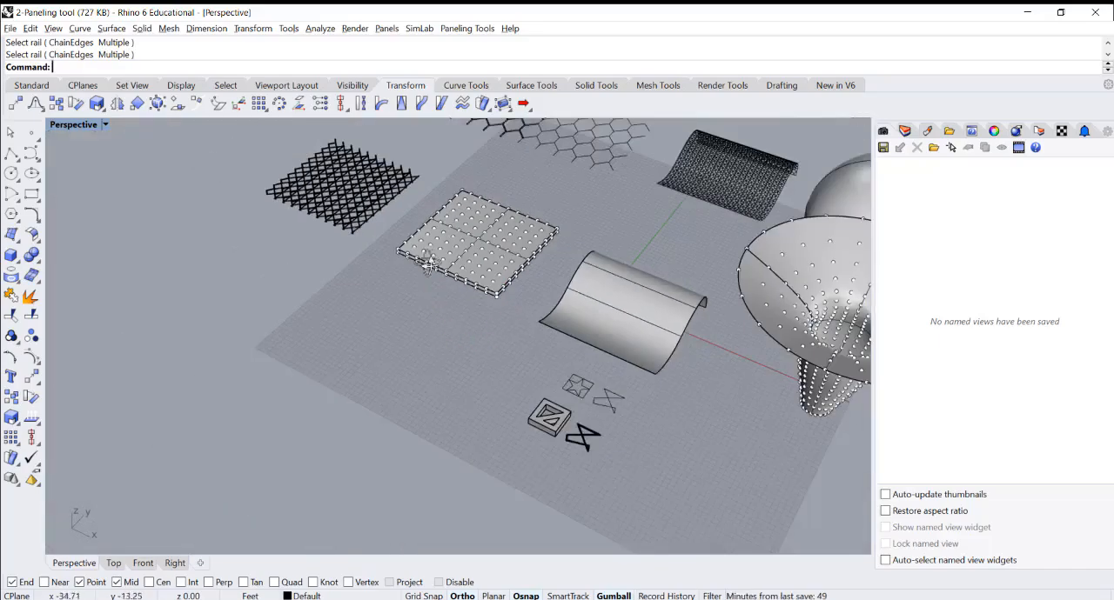
right_click_drag(510, 316, 479, 219)
scroll(479, 218, "up", 8)
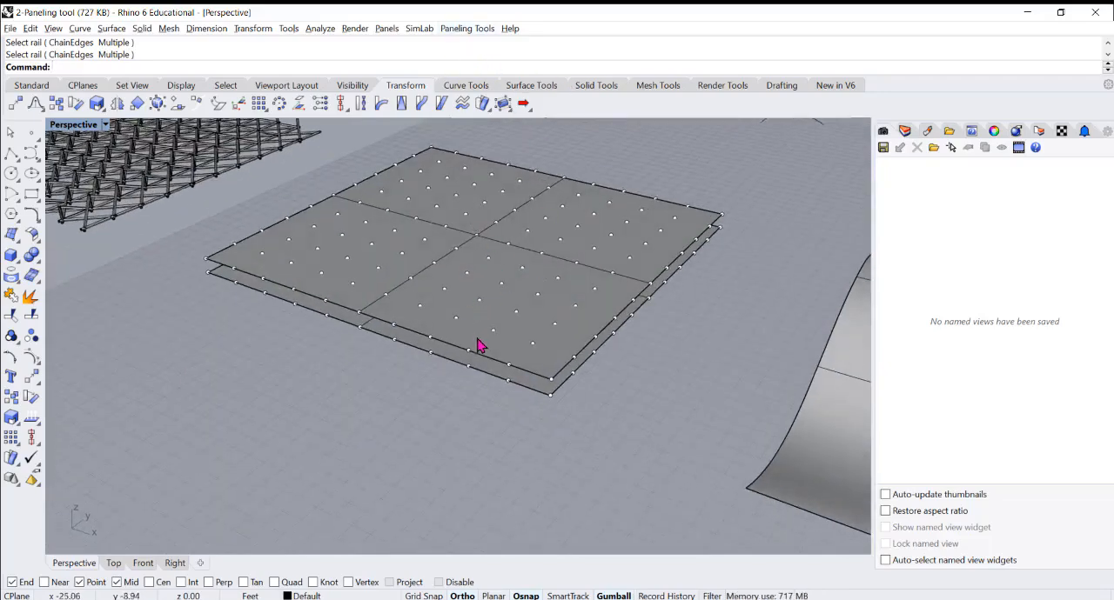
left_click(479, 346)
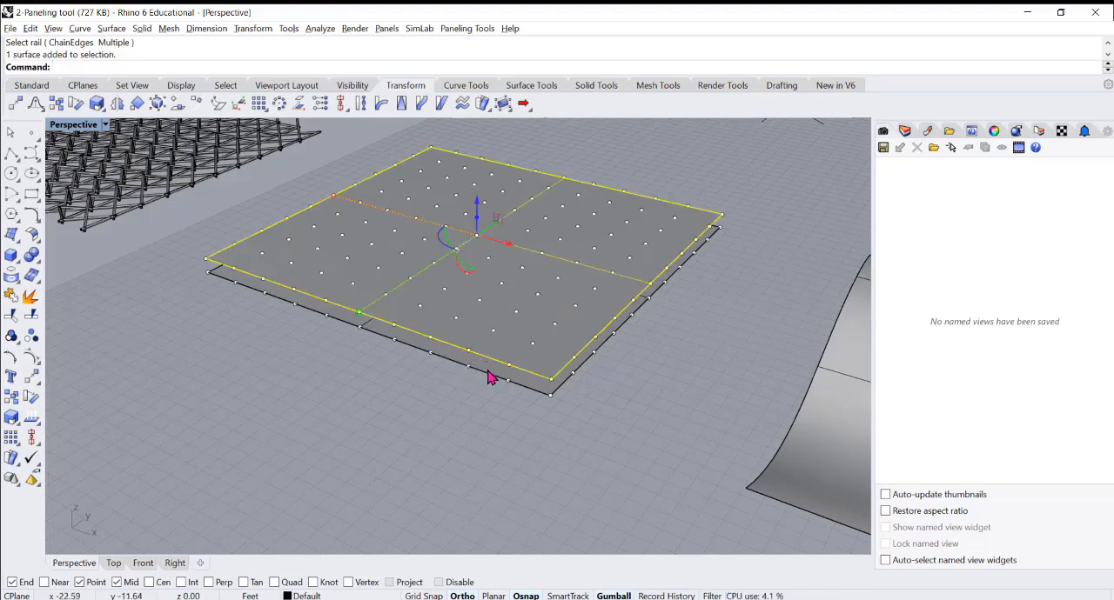
left_click(488, 378, "shift")
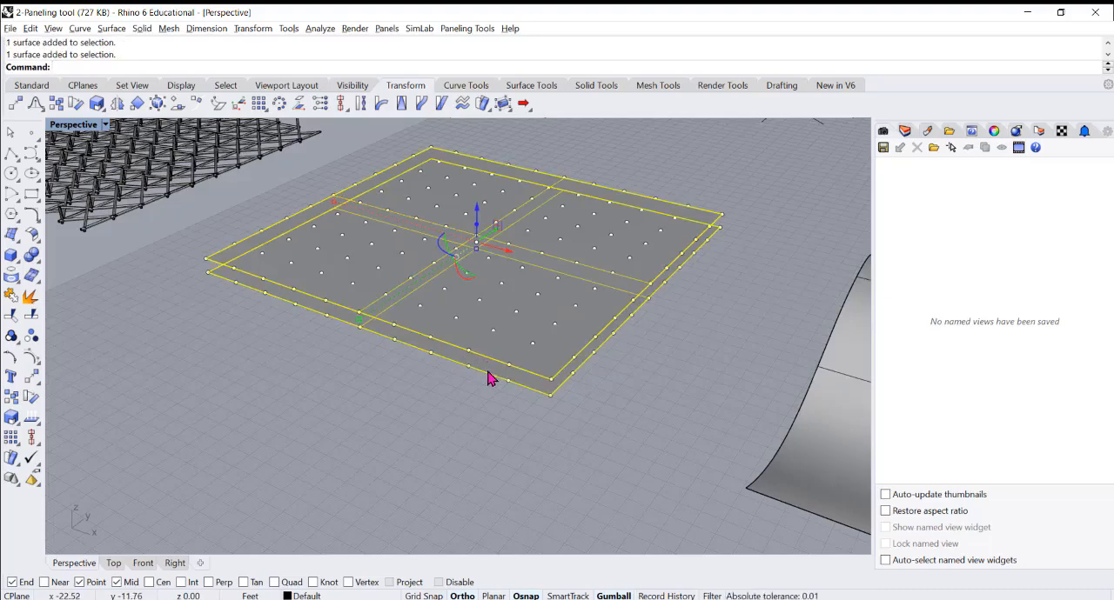
type("hide")
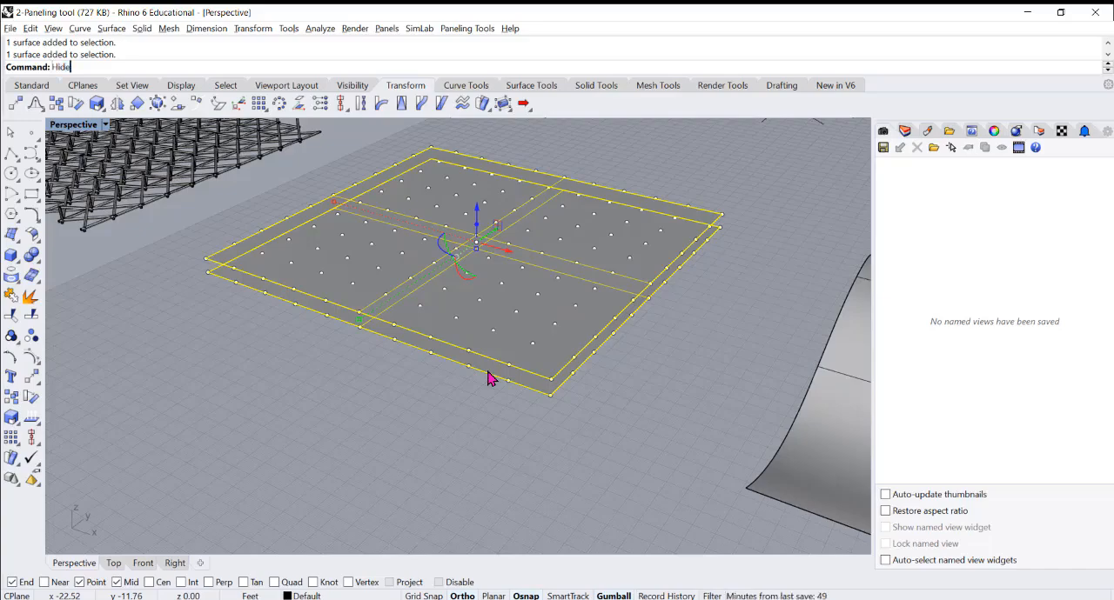
key("Return")
right_click_drag(480, 360, 462, 382)
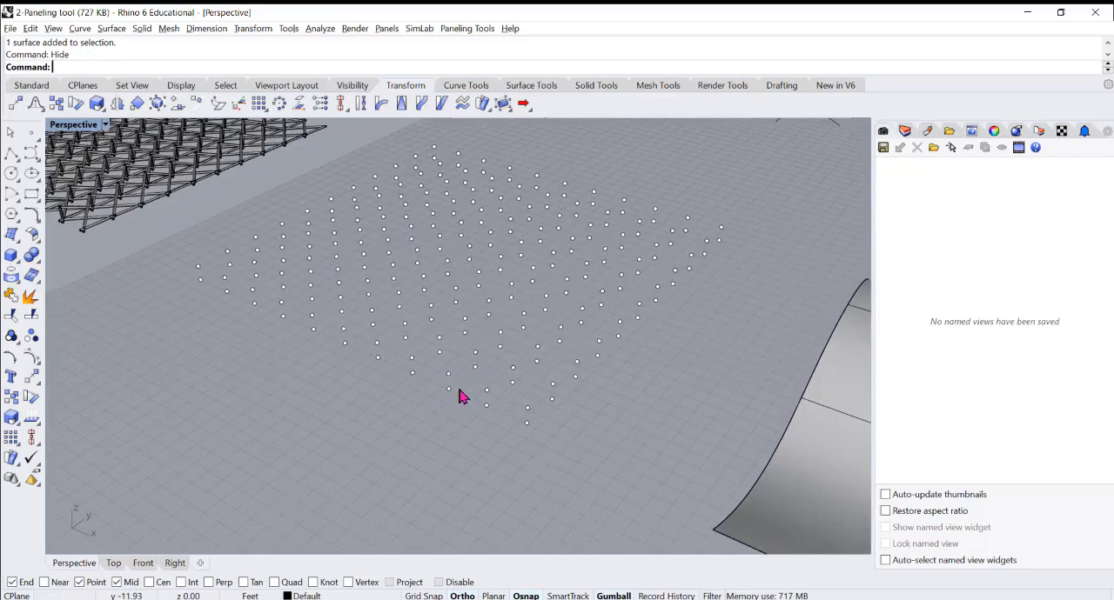
Panel between the lower and upper point grids with Panel 3D Grid, using the Pyramid2 pattern with faces only
left_click(463, 30)
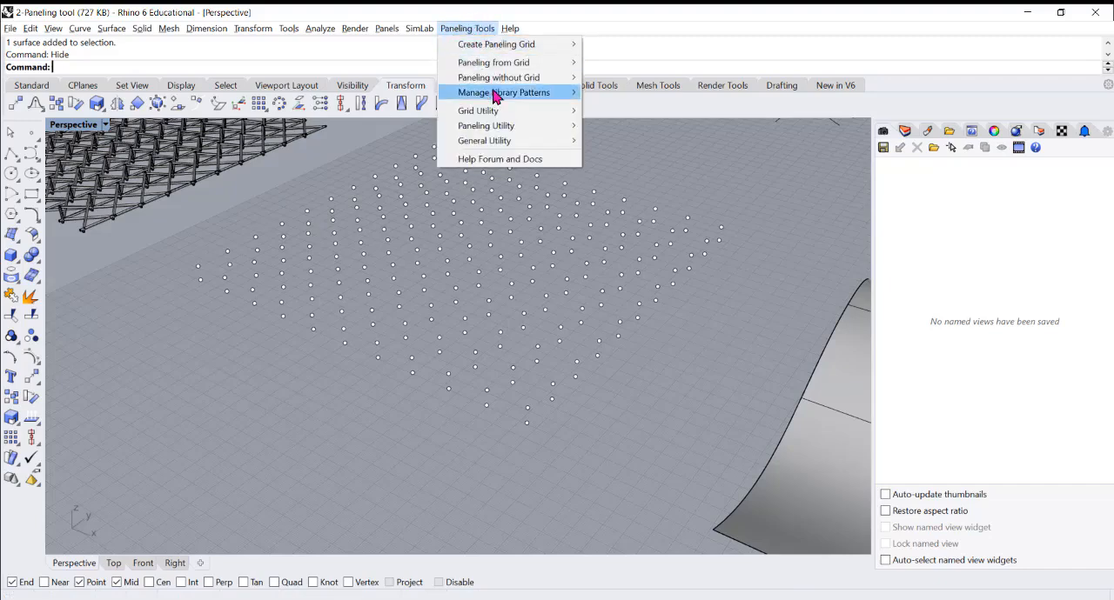
mouse_move(519, 68)
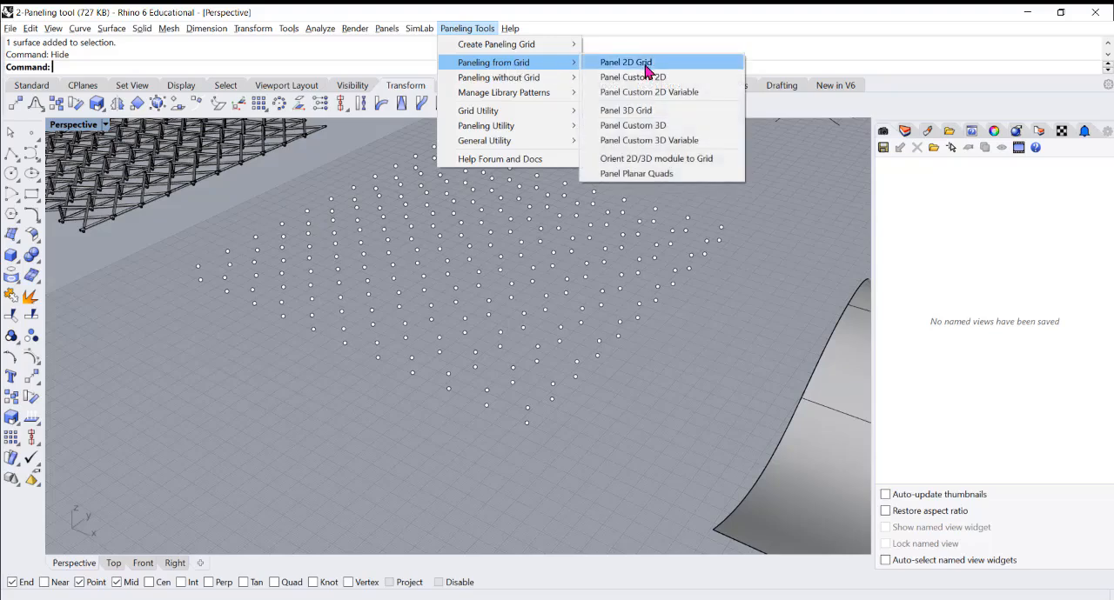
left_click(653, 118)
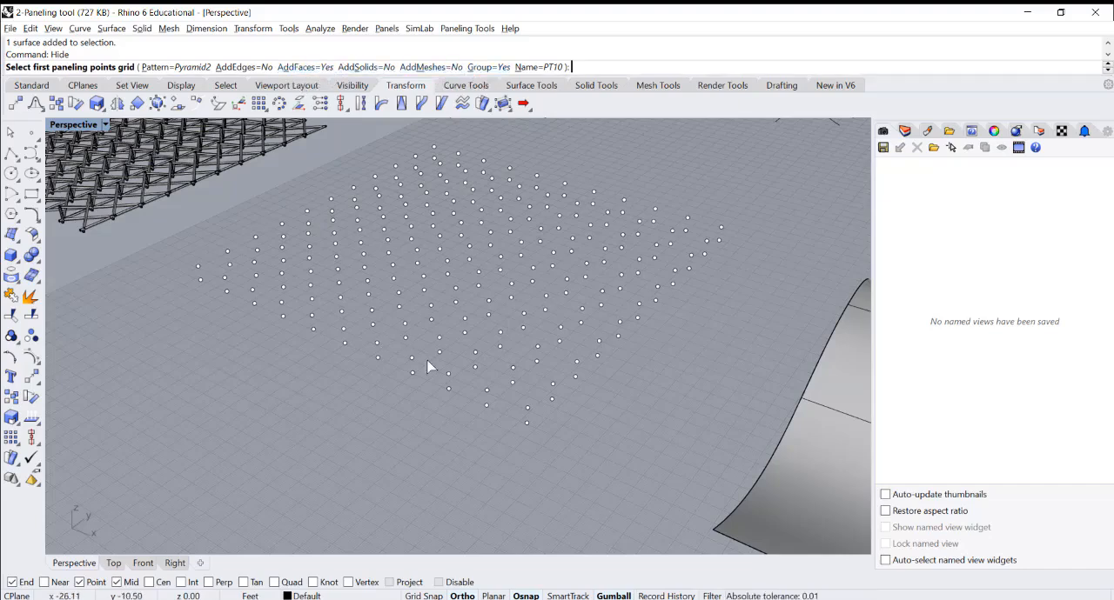
right_click_drag(431, 348, 427, 281)
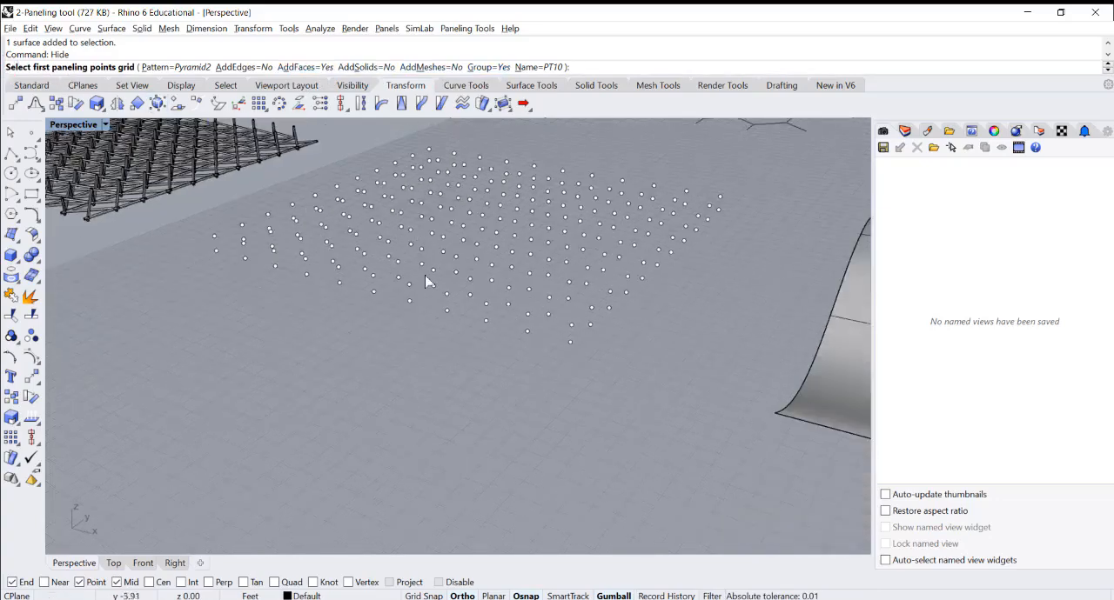
left_click(448, 320)
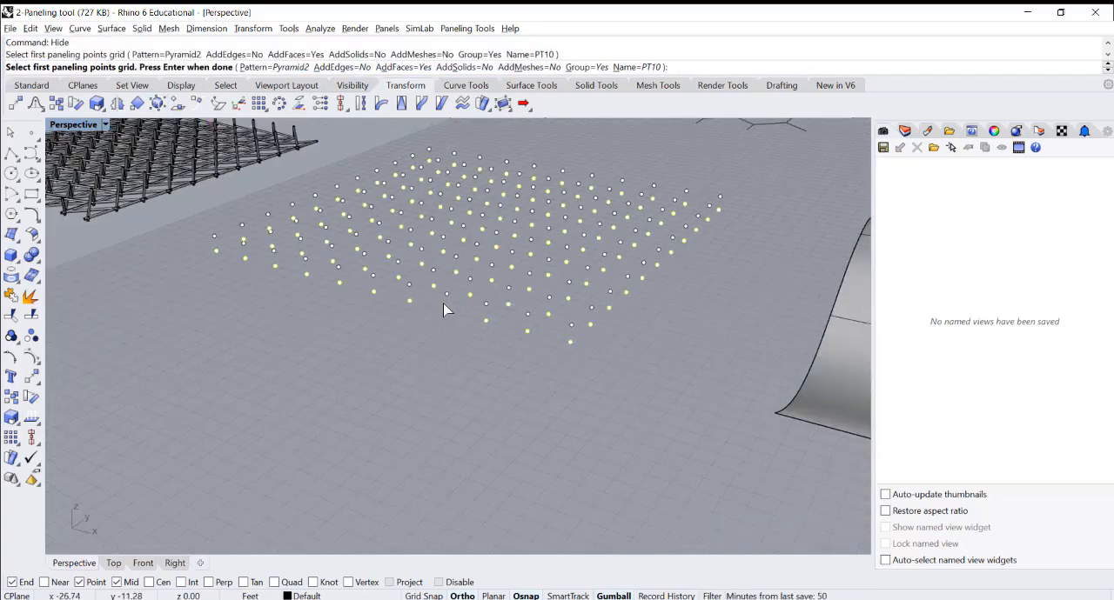
key("Return")
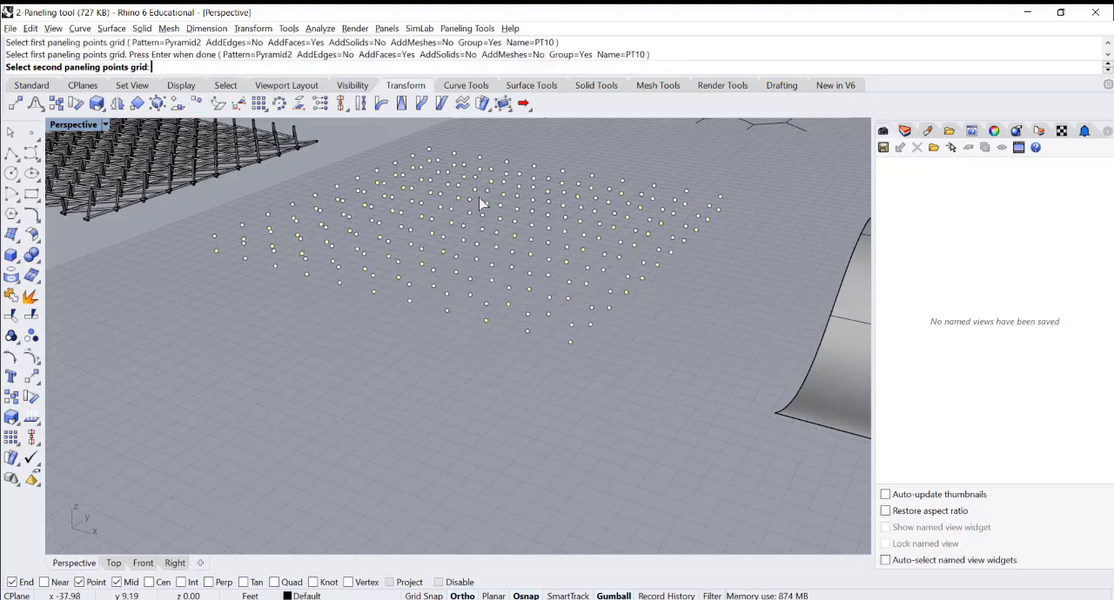
left_click(447, 298)
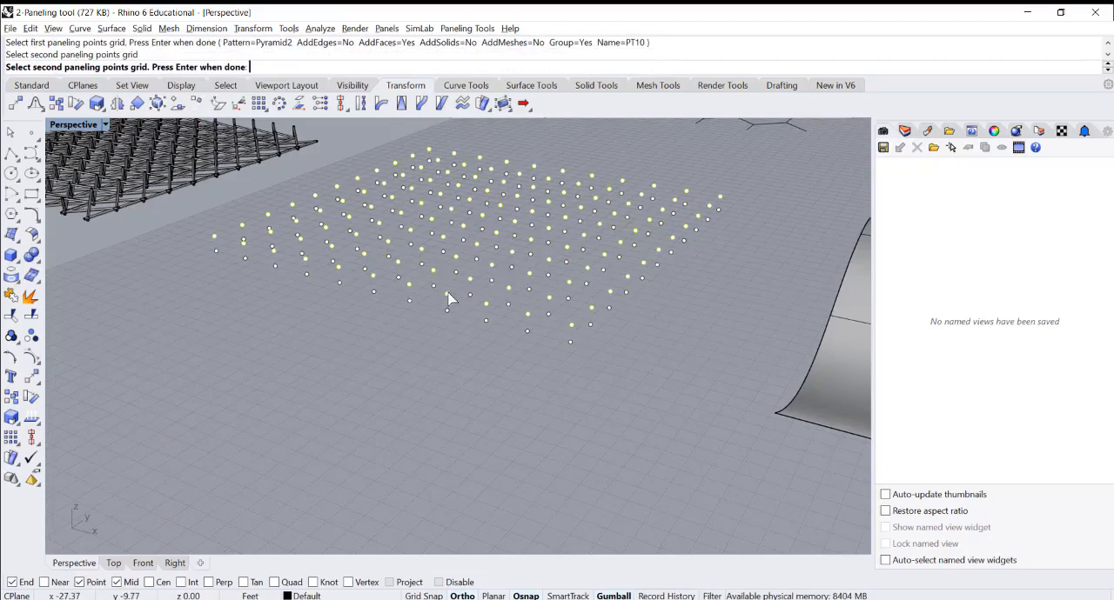
key("Return")
mouse_move(461, 293)
right_mouse_down()
mouse_move(485, 249)
mouse_move(461, 297)
right_mouse_up()
Delete the grouped pyramid surfaces from the stacked point grids
left_click(483, 332)
right_click_drag(484, 337, 455, 333)
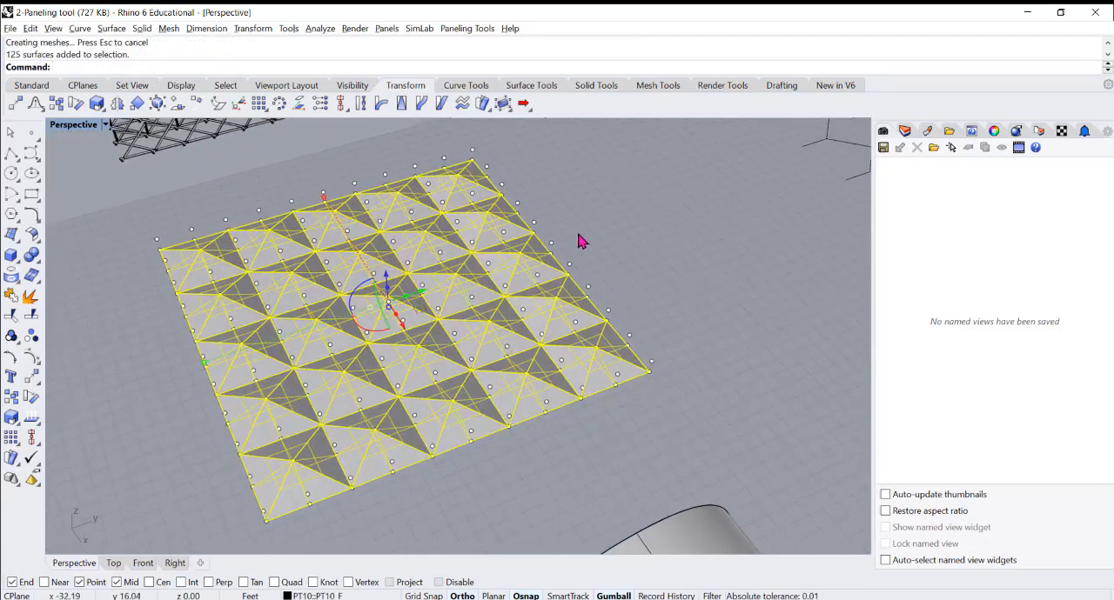
key("Delete")
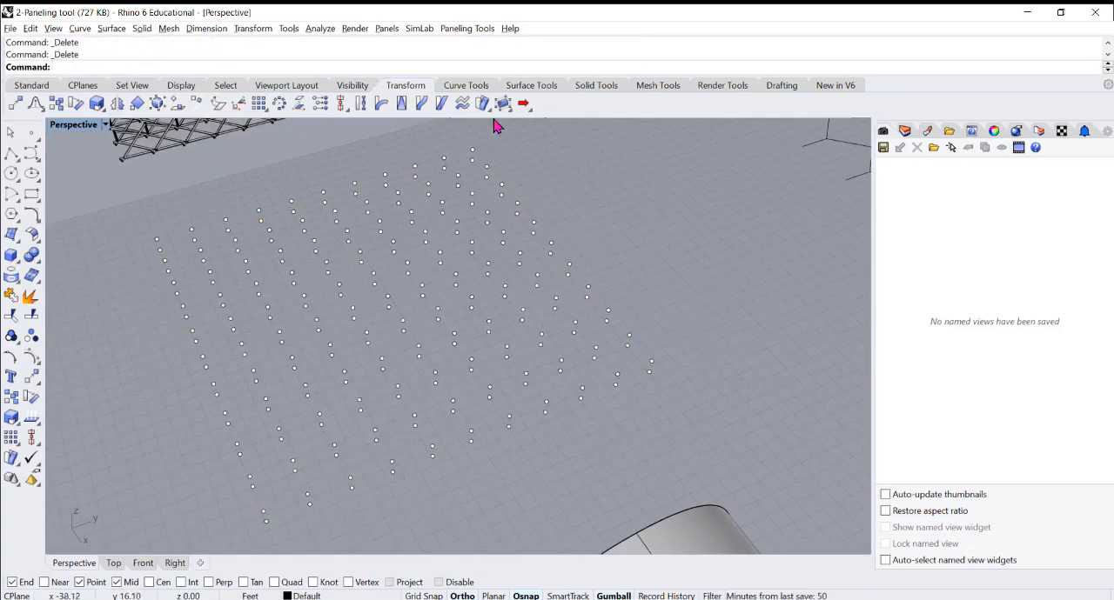
Run Panel 3D Grid from the lower to the upper point grid with the Pyramid2 pattern and AddSolids set to Yes
left_click(470, 29)
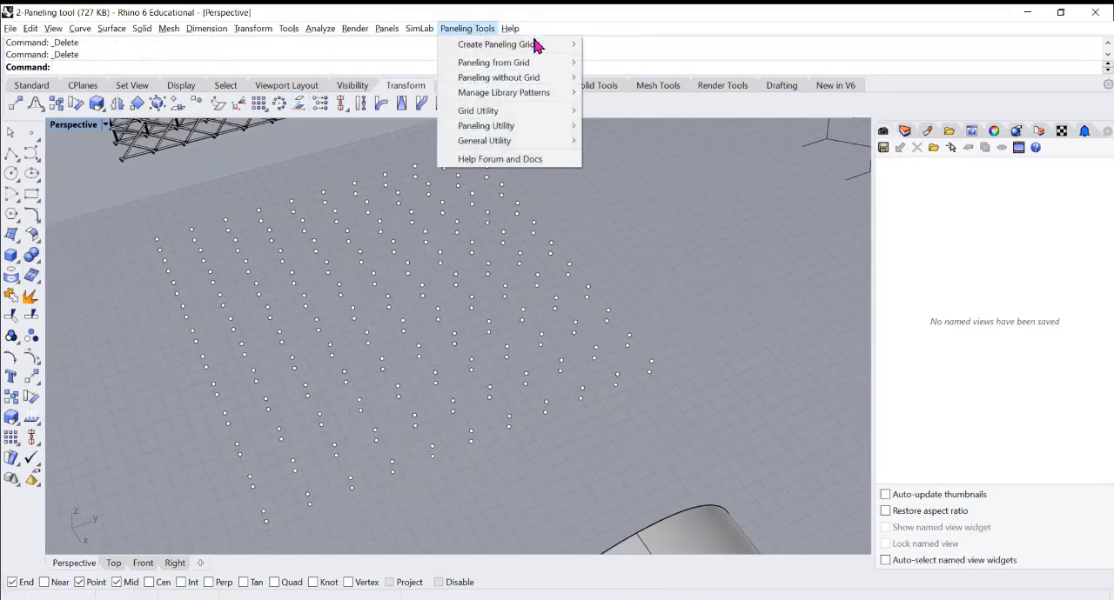
mouse_move(535, 68)
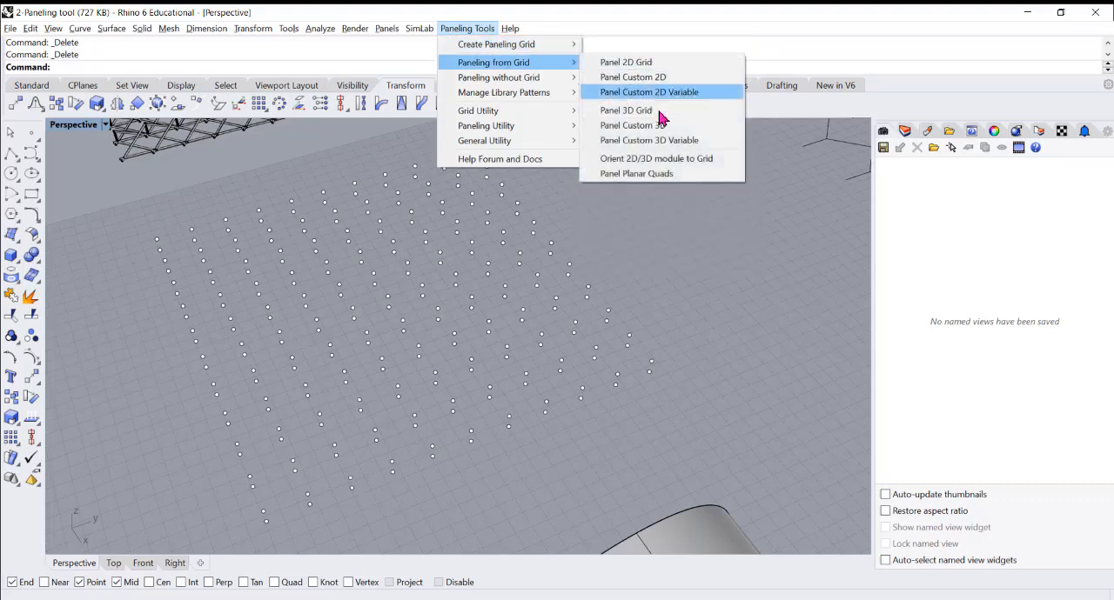
left_click(662, 115)
right_click_drag(417, 265, 491, 201)
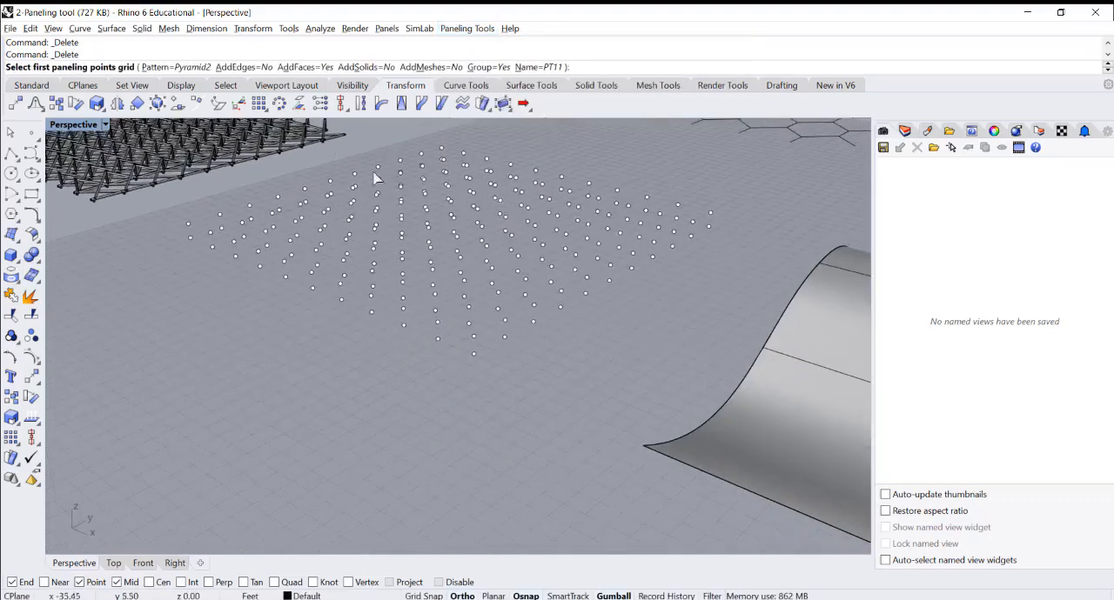
left_click(376, 68)
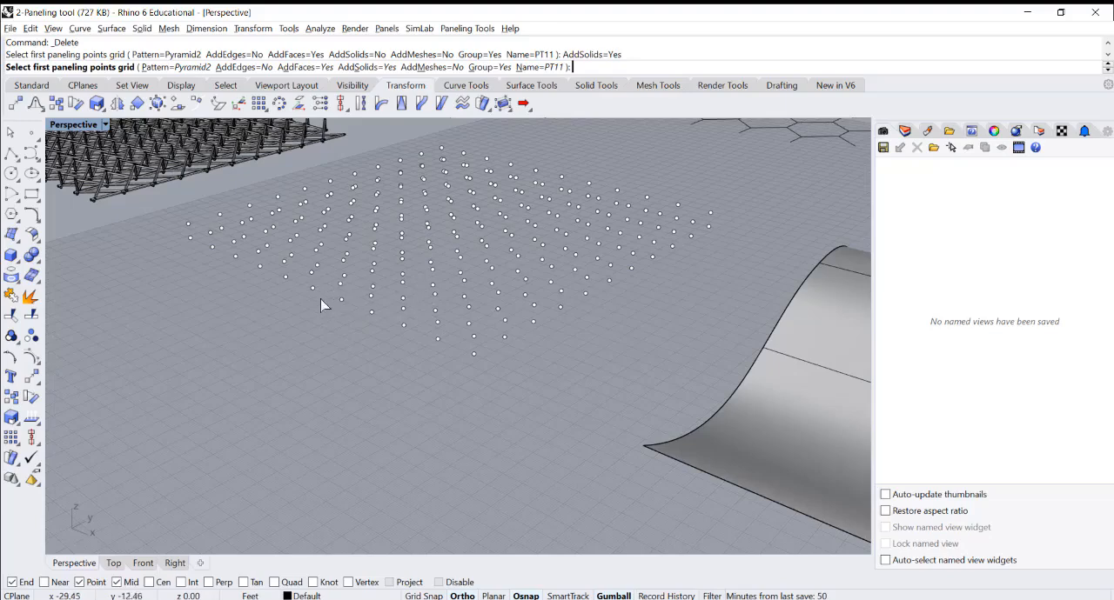
left_click(373, 314)
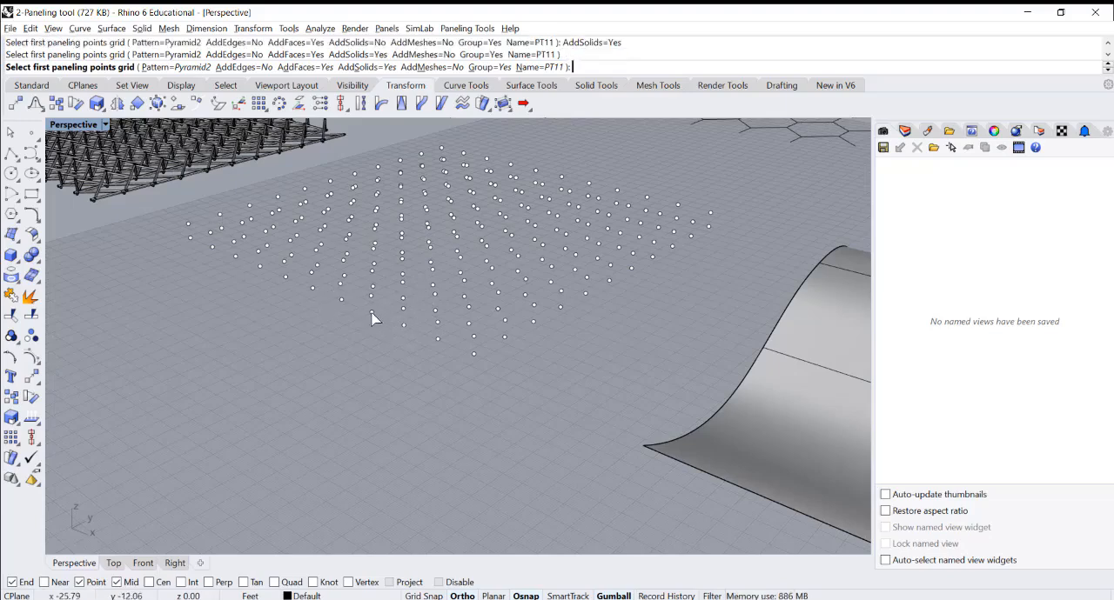
left_click(371, 317)
key("Return")
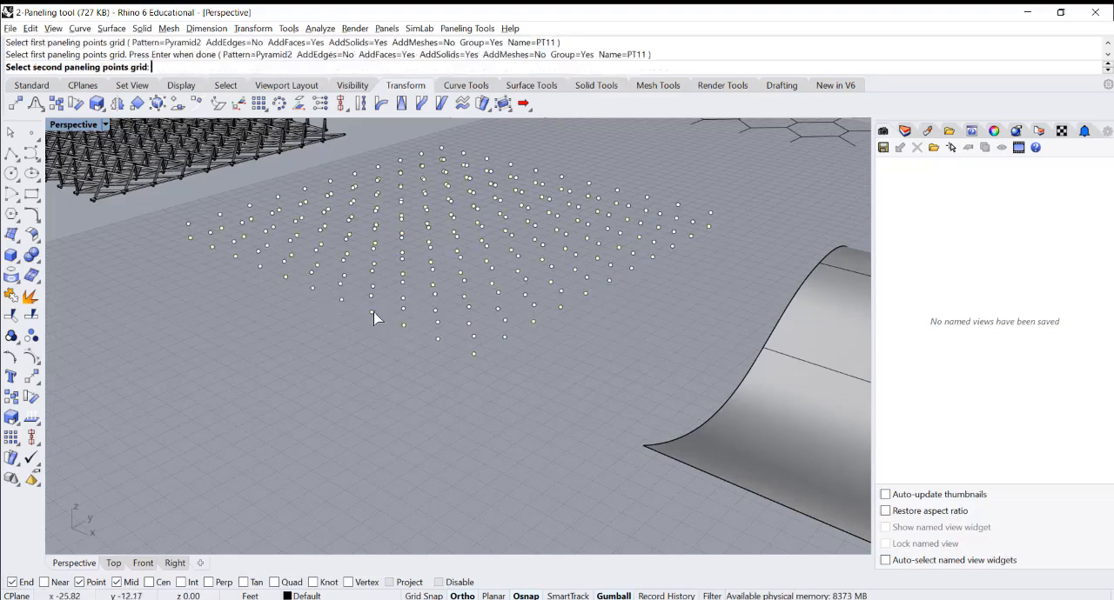
right_click_drag(371, 307, 384, 275)
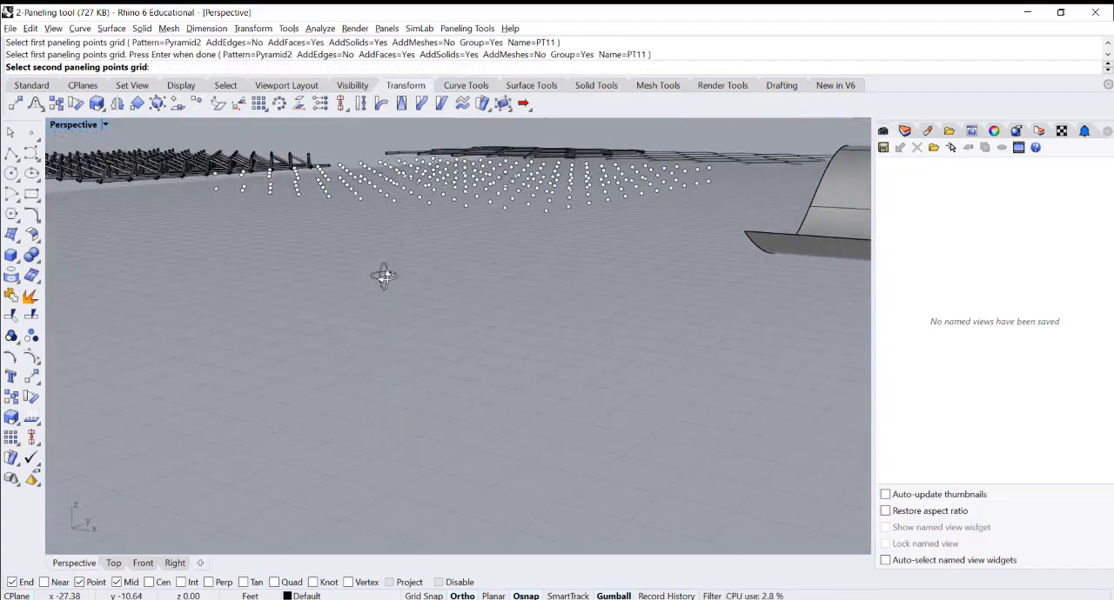
left_click(359, 168)
key("Return")
Move the grouped solid pyramid panels clear of the stacked point grids
right_click_drag(402, 186, 458, 357)
left_click(459, 357)
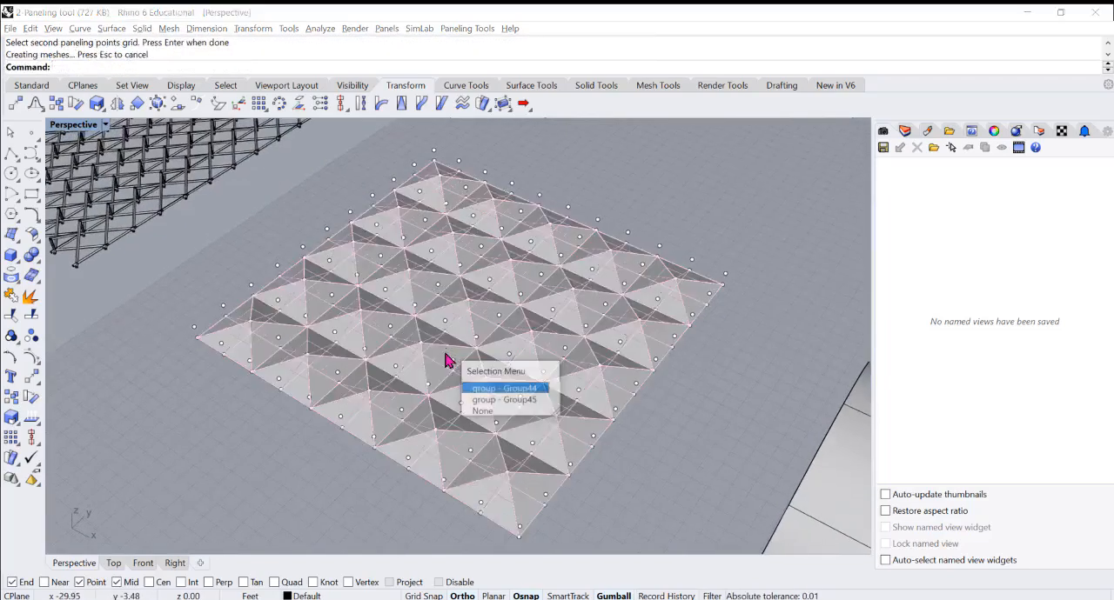
left_click(481, 401)
scroll(467, 363, "down", 4)
left_click_drag(491, 300, 361, 421)
scroll(361, 421, "down", 3)
right_click_drag(360, 421, 380, 340)
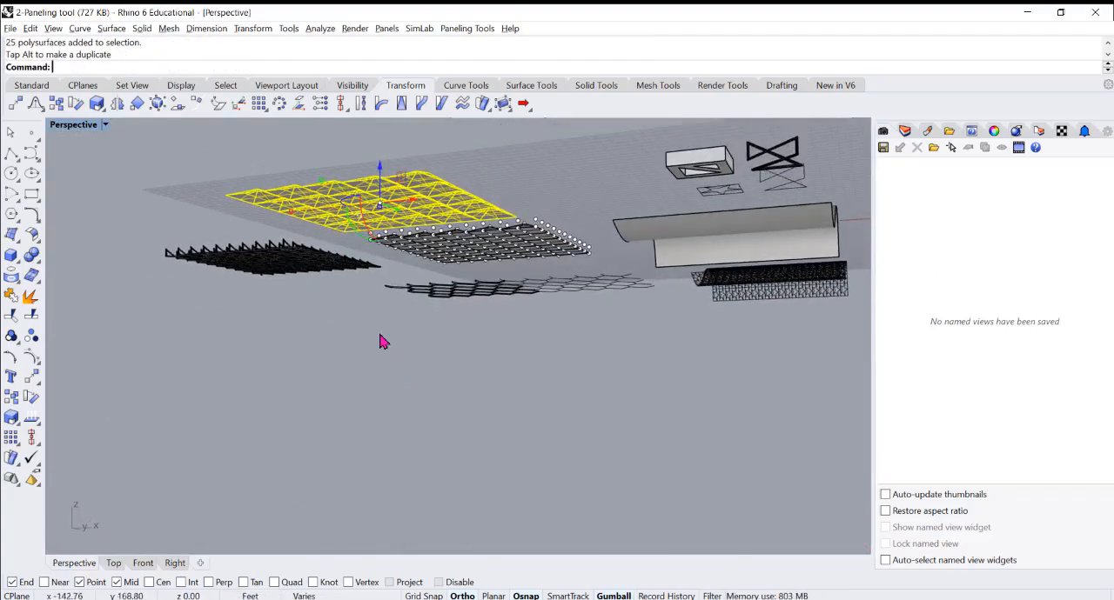
Examine the solid and open-faced pyramid panels from below, comparing their undersides
scroll(492, 135, "up", 3)
scroll(508, 209, "up", 4)
scroll(522, 287, "up", 5)
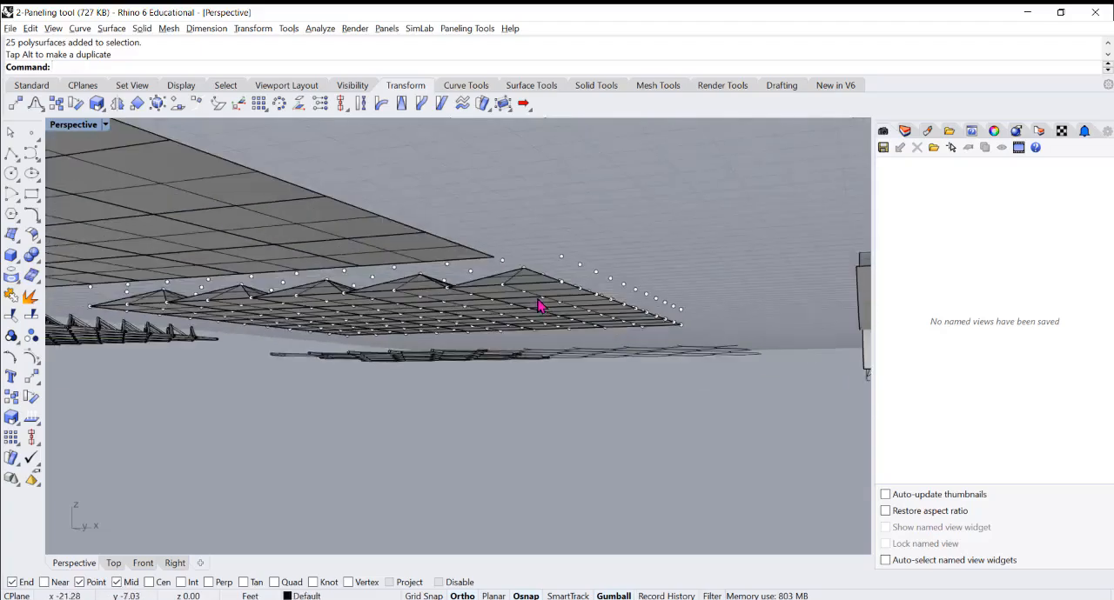
left_click(515, 250)
right_click_drag(515, 250, 507, 241)
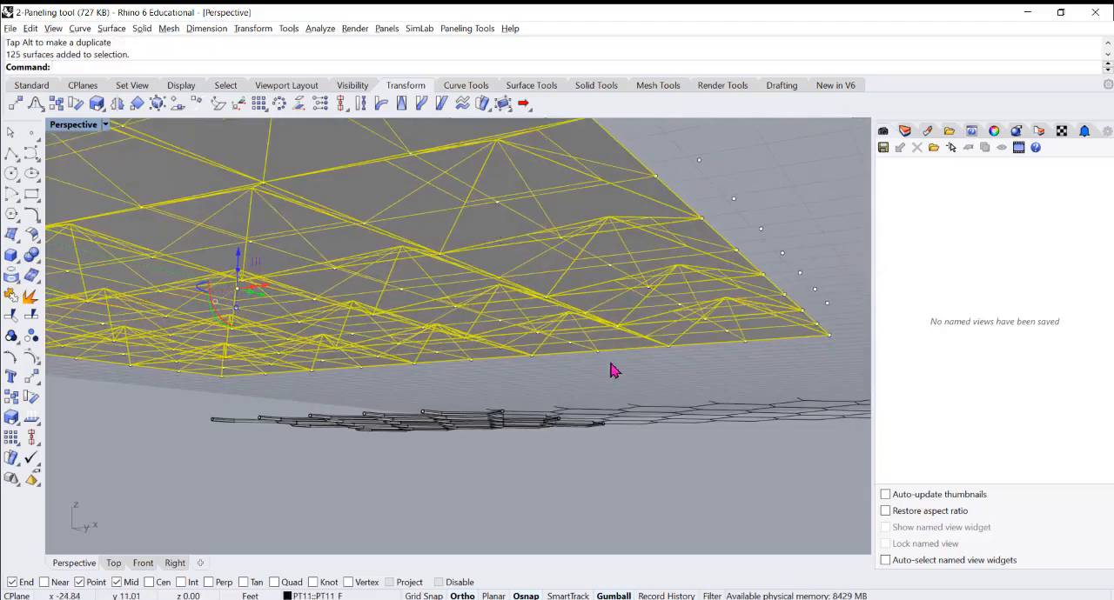
left_click(619, 474)
right_click_drag(619, 474, 529, 462)
Move the grouped pyramid surfaces off the point grids, past the edge of the construction grid
left_click(532, 459)
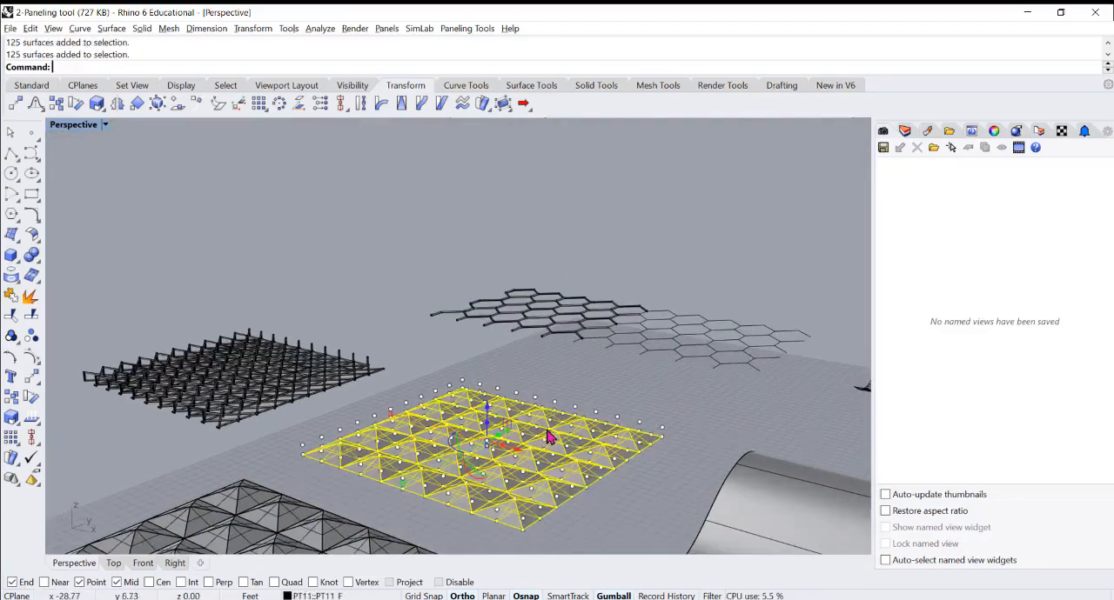
scroll(544, 442, "down", 3)
mouse_move(553, 418)
right_mouse_down()
mouse_move(539, 435)
mouse_move(554, 467)
mouse_move(525, 474)
mouse_move(550, 404)
right_mouse_up()
left_click_drag(541, 399, 275, 440)
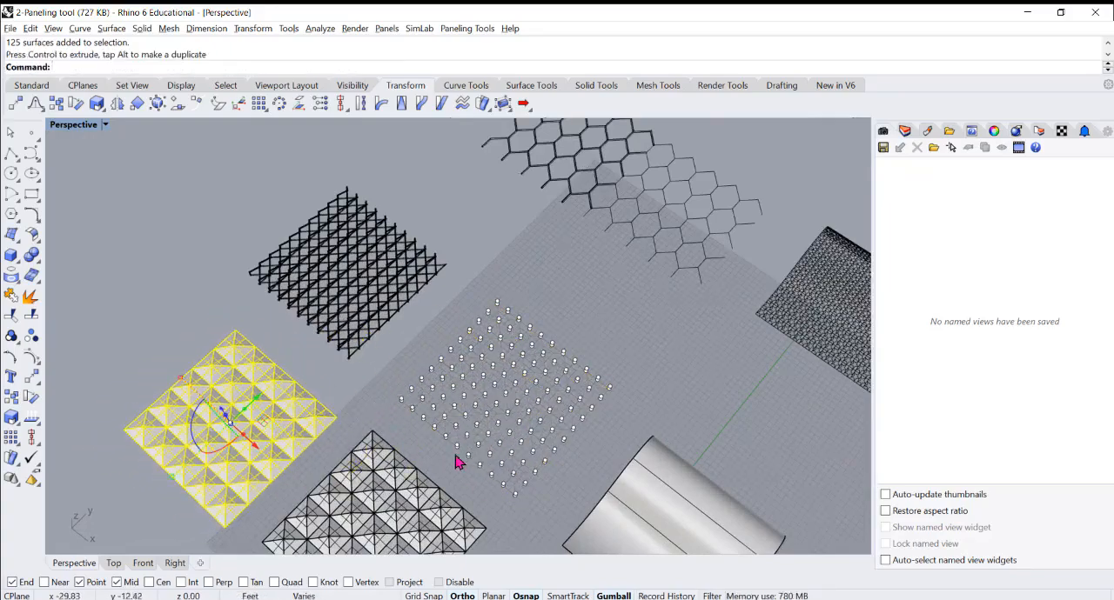
left_click(405, 444)
Delete the grouped open pyramid surfaces, keeping the solid pyramid panels
right_click_drag(405, 444, 348, 376)
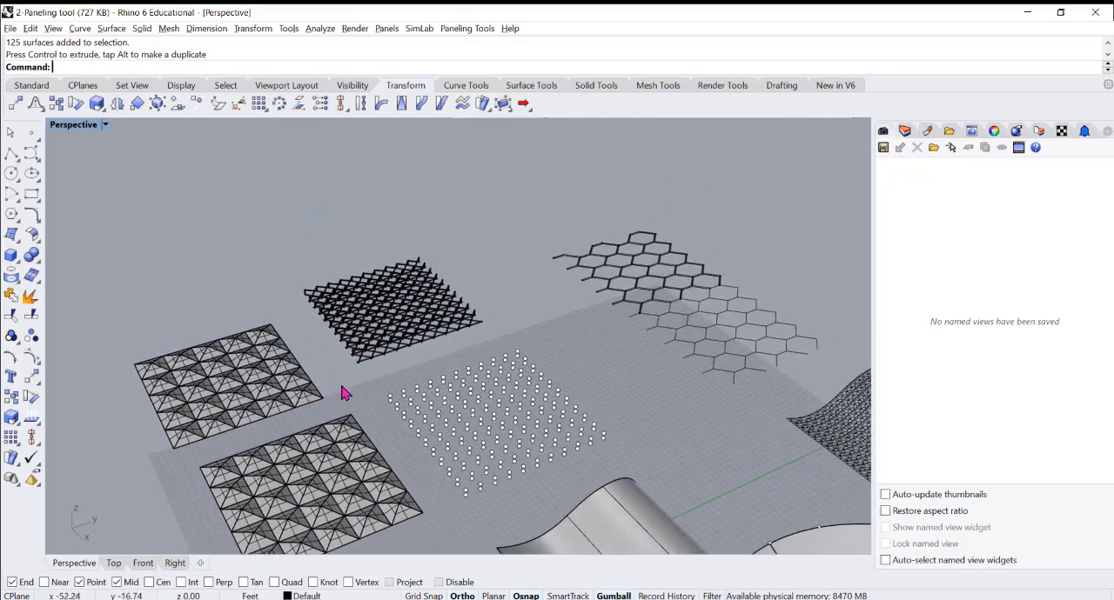
left_click_drag(341, 386, 305, 435)
left_click(348, 449)
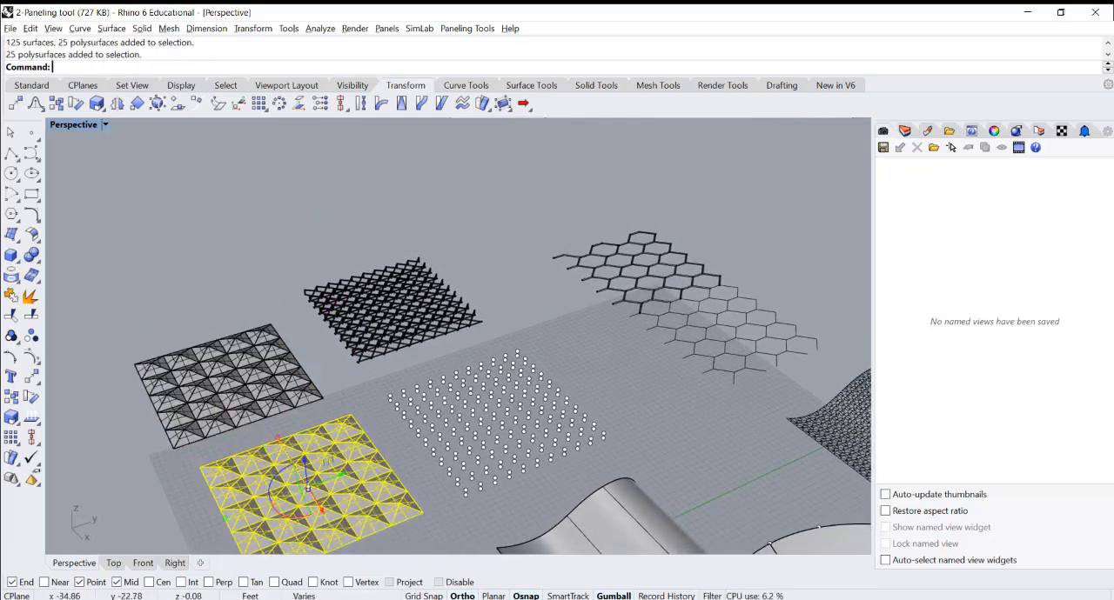
left_click(298, 394)
key("Delete")
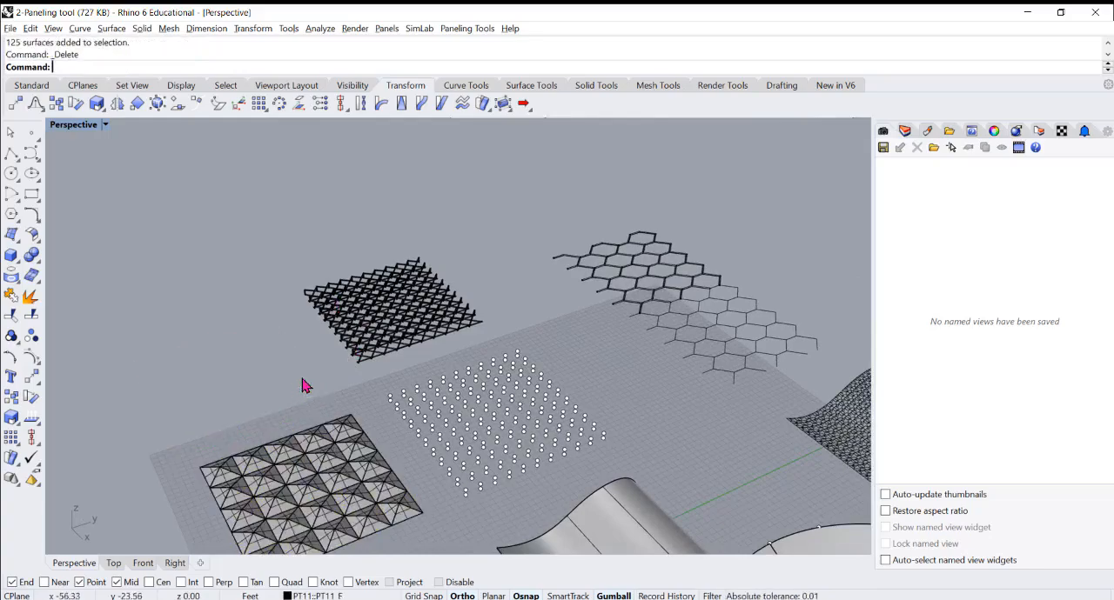
scroll(463, 261, "down", 5)
right_click_drag(425, 318, 523, 331)
scroll(516, 380, "up", 3)
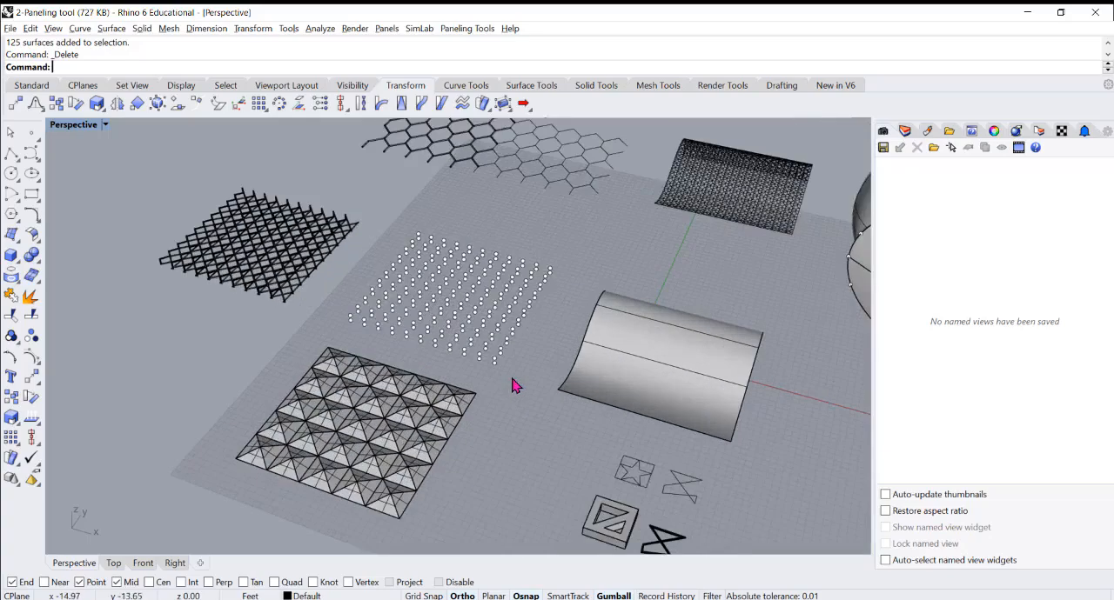
right_click_drag(448, 416, 392, 401)
scroll(401, 357, "down", 3)
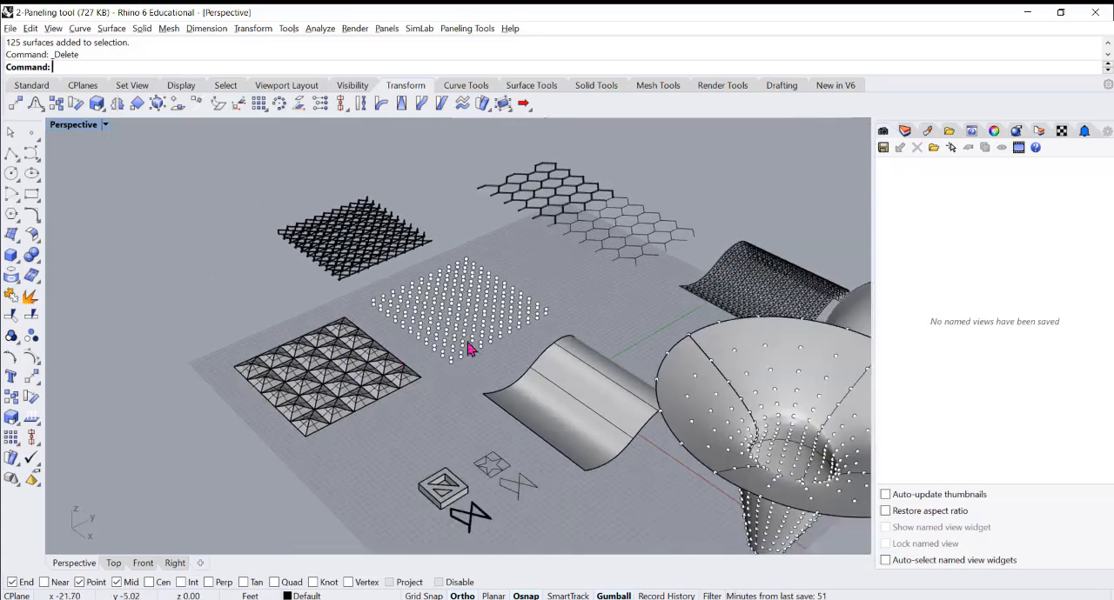
Examine the curve and box modules, the stacked point grids and the wavy surface beside them
scroll(522, 503, "up", 3)
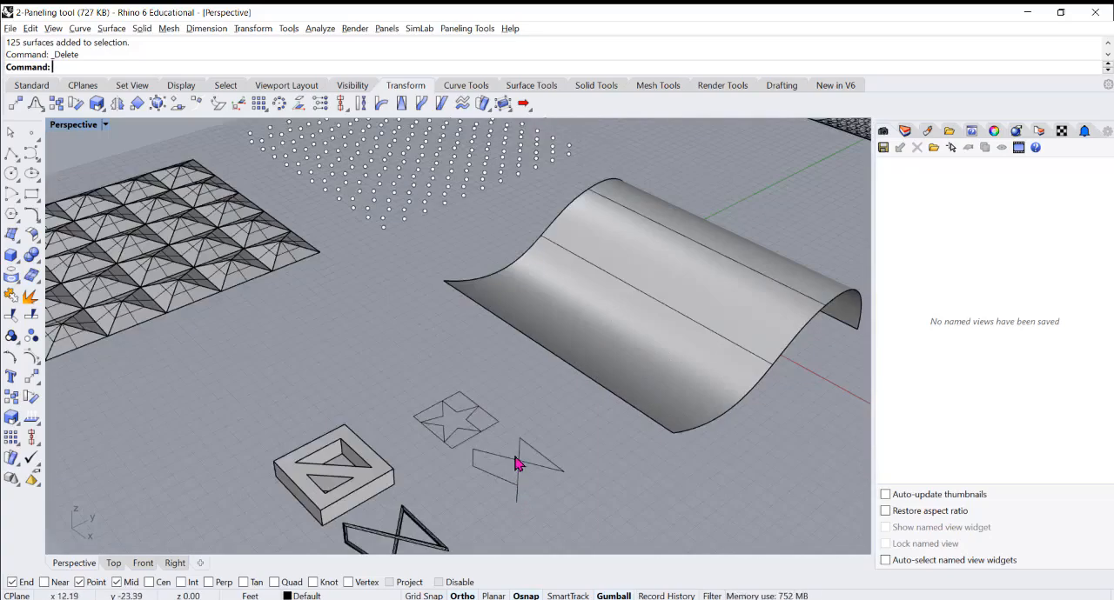
left_click(519, 459)
left_click(334, 476)
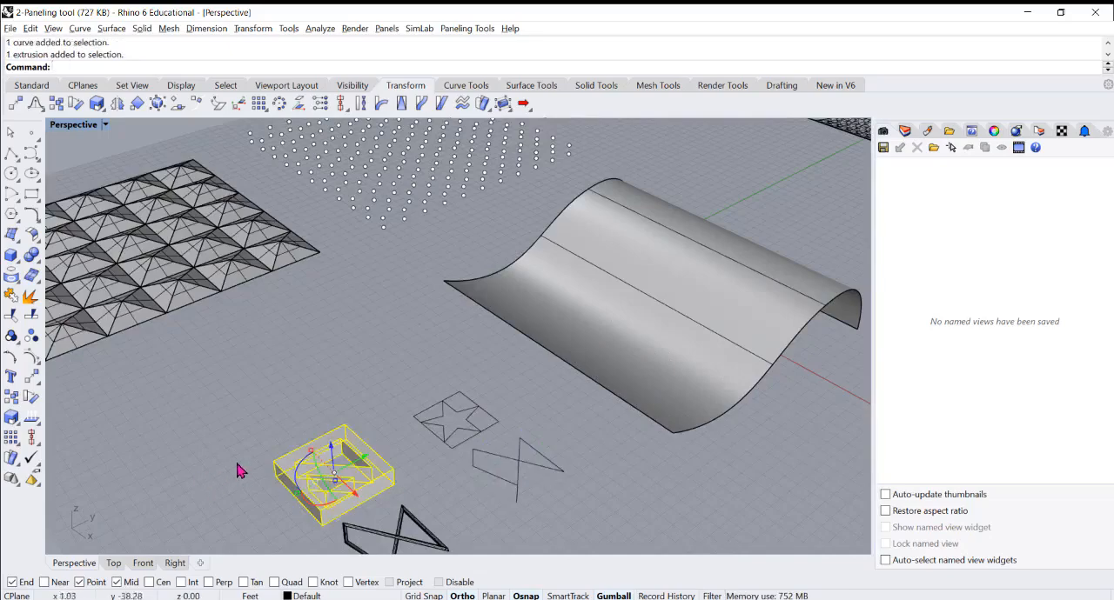
left_click(251, 439)
scroll(387, 487, "down", 5)
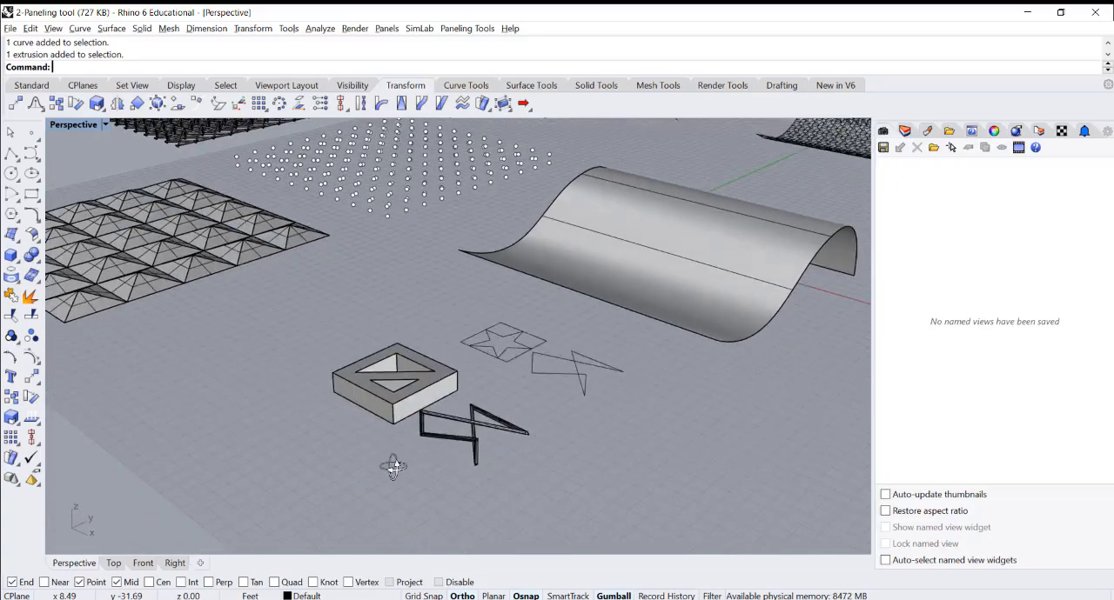
scroll(391, 356, "up", 2)
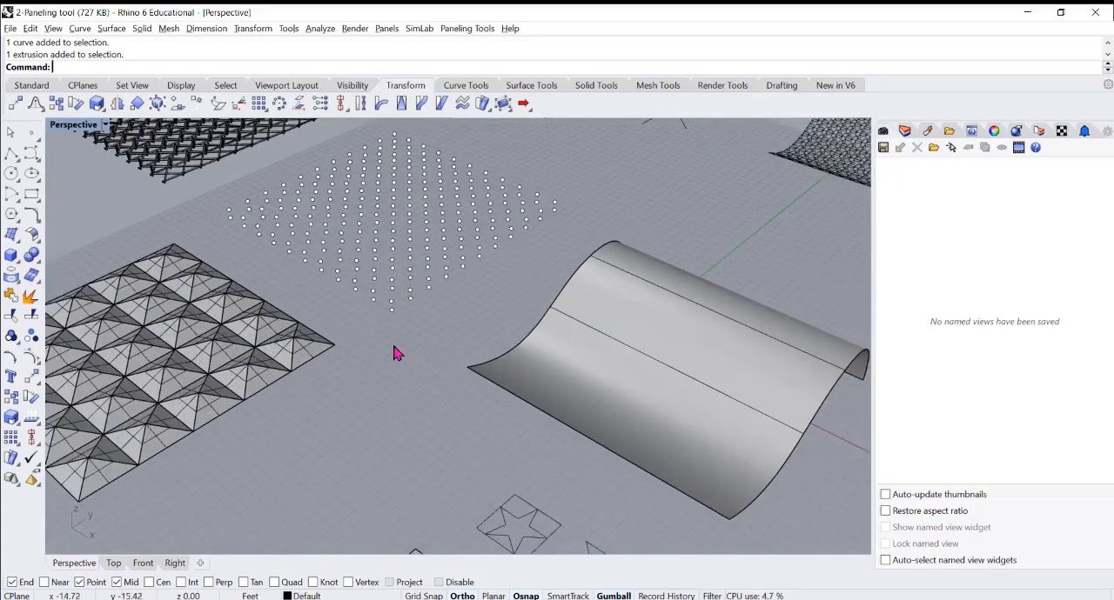
scroll(395, 417, "down", 4)
left_click(414, 451)
scroll(408, 298, "up", 3)
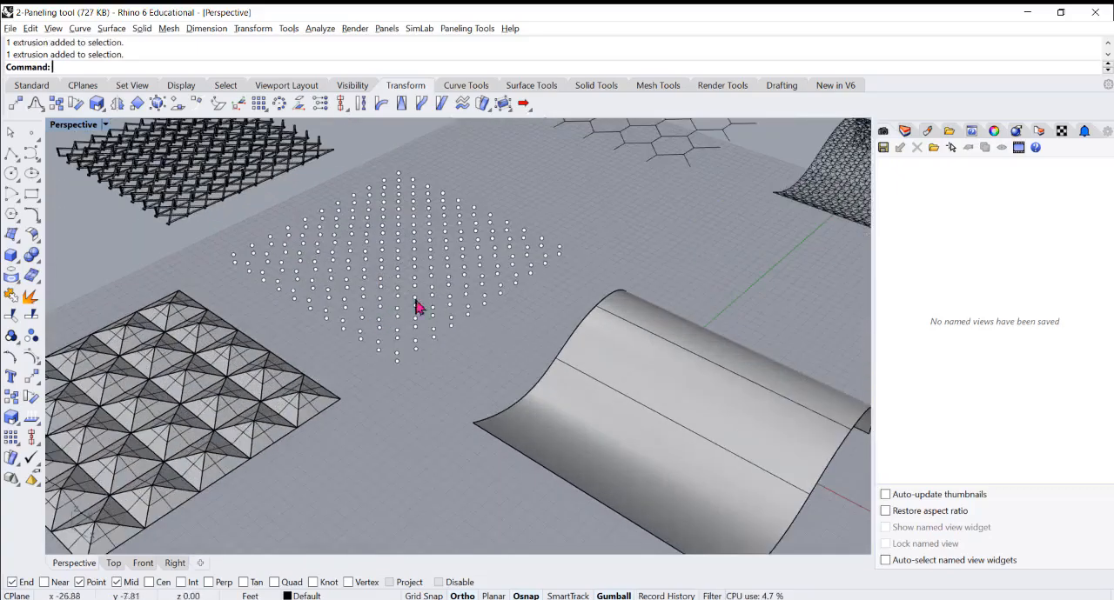
scroll(323, 301, "down", 3)
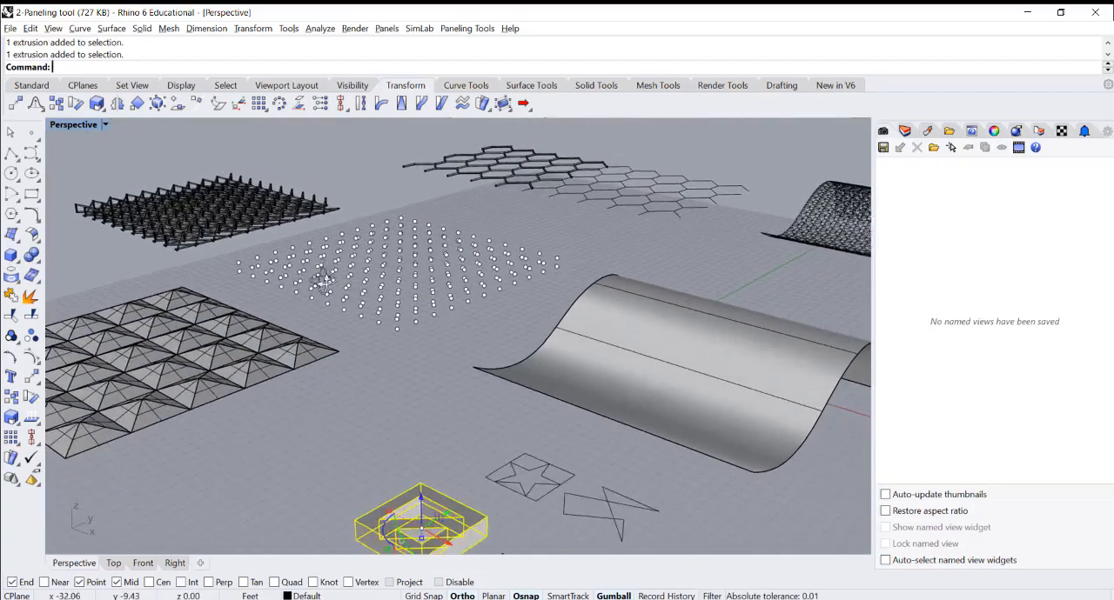
scroll(375, 369, "up", 3)
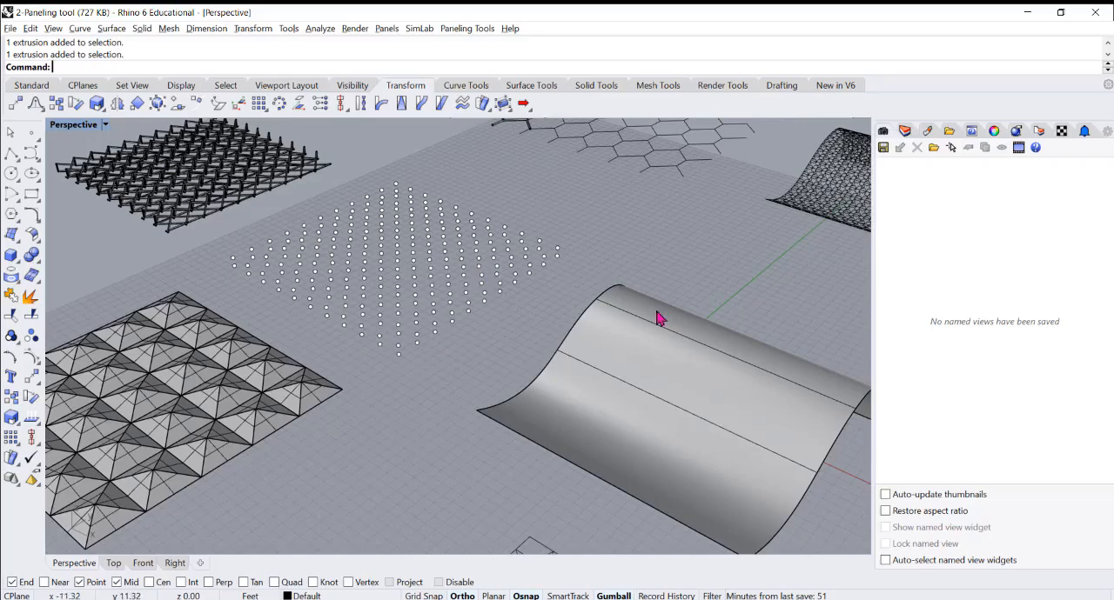
Duplicate the wavy surface vertically so the copy floats above the original pair of offset surfaces
left_click(662, 362)
left_click(405, 410)
scroll(587, 388, "up", 3)
left_click_drag(378, 279, 381, 191, "alt")
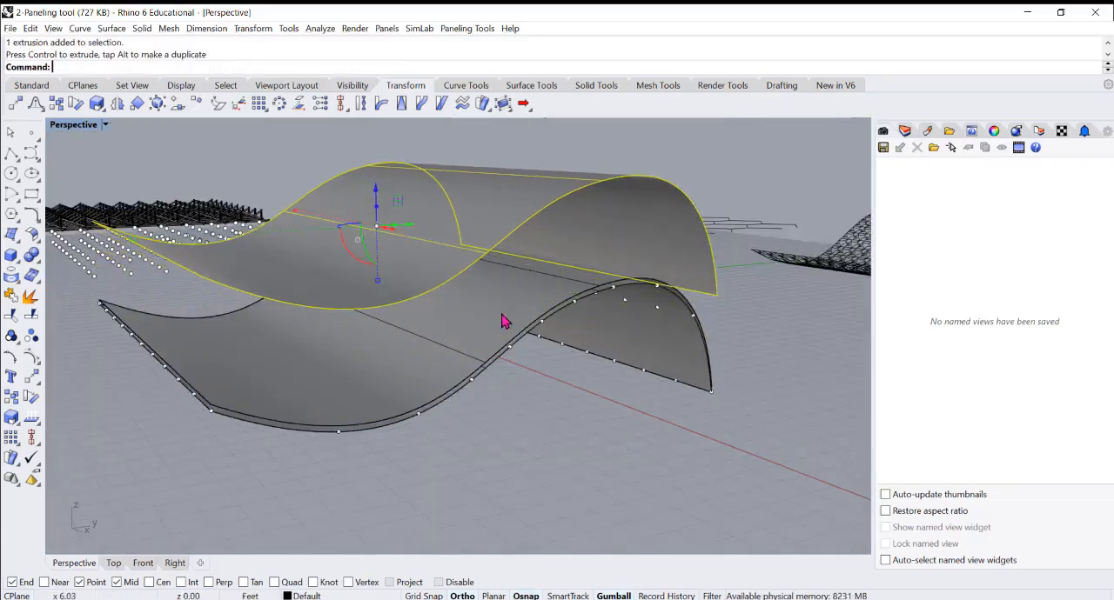
scroll(491, 331, "up", 5)
left_click(477, 327)
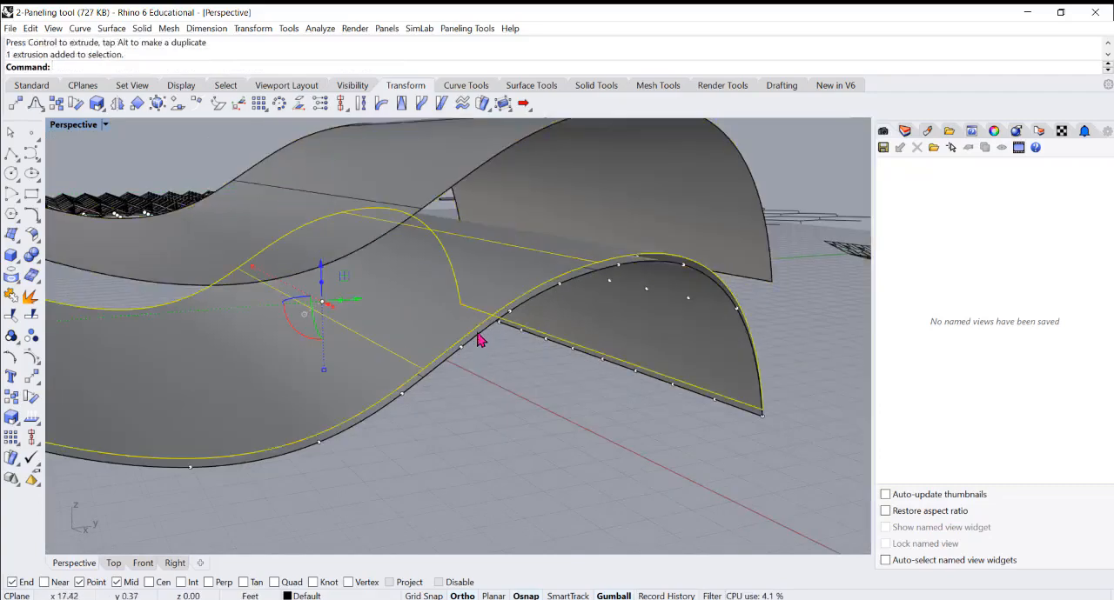
scroll(511, 406, "down", 3)
right_click_drag(511, 405, 512, 421)
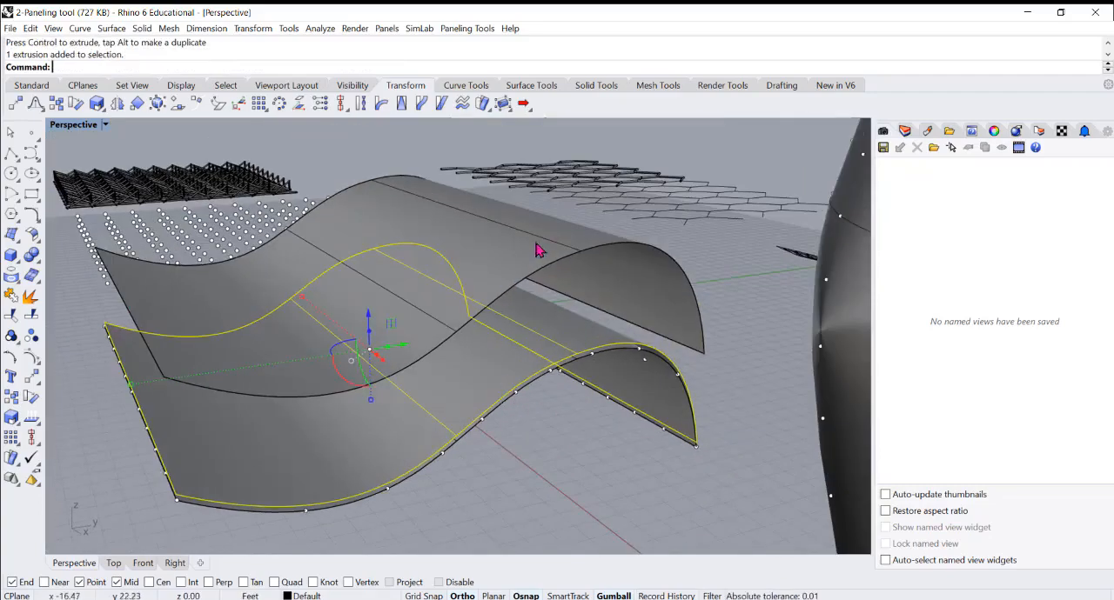
Offset the raised wavy surface 3" upward with OffsetSrf, flipping the direction and keeping Solid=No
left_click(555, 232)
left_click(712, 304)
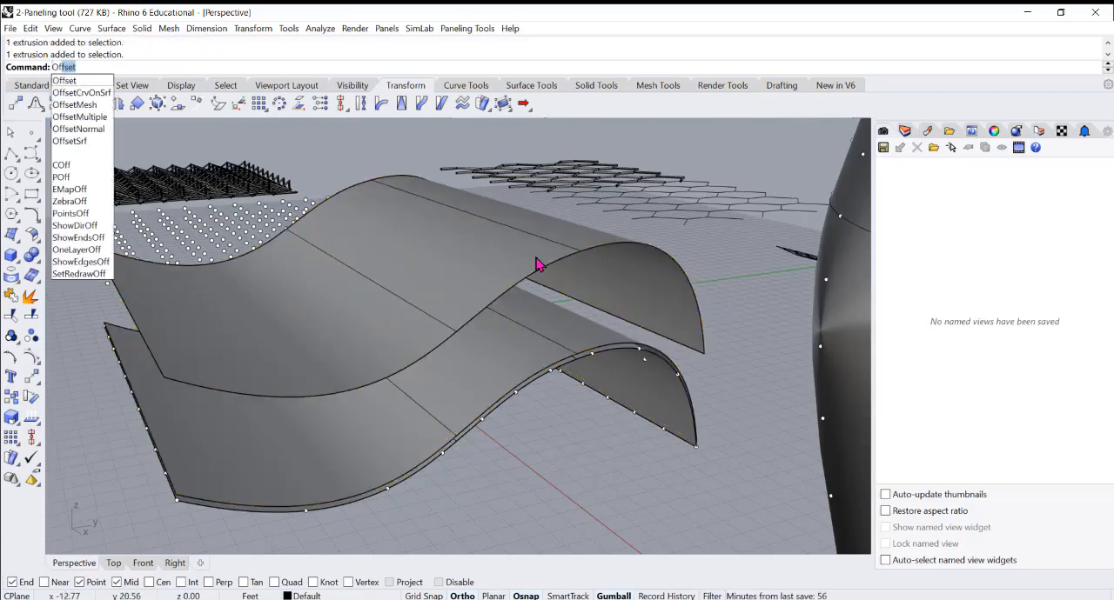
left_click(78, 141)
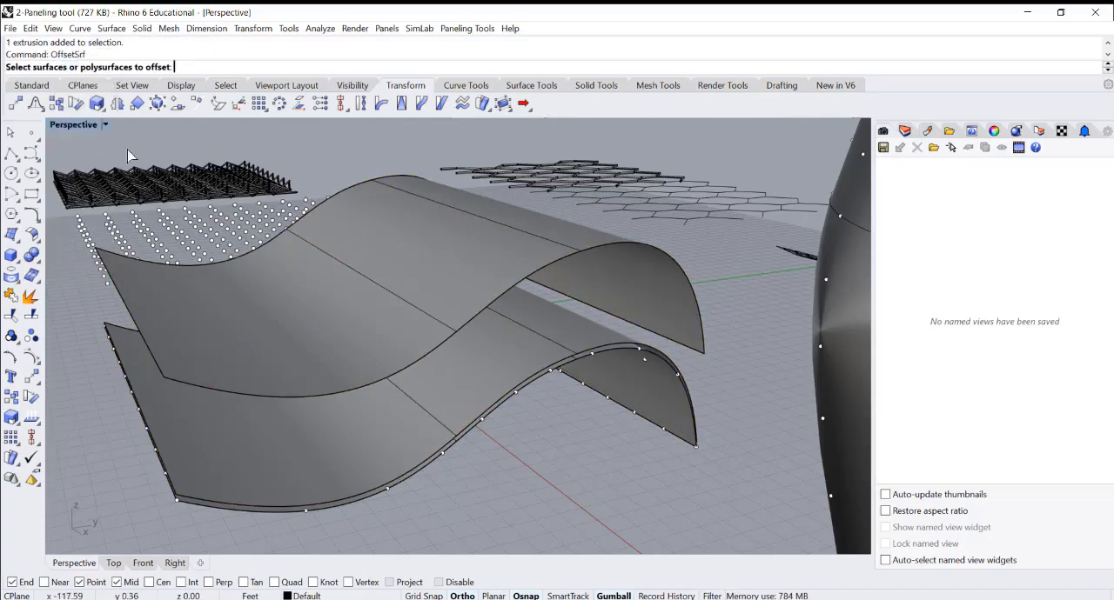
left_click(424, 329)
key("Return")
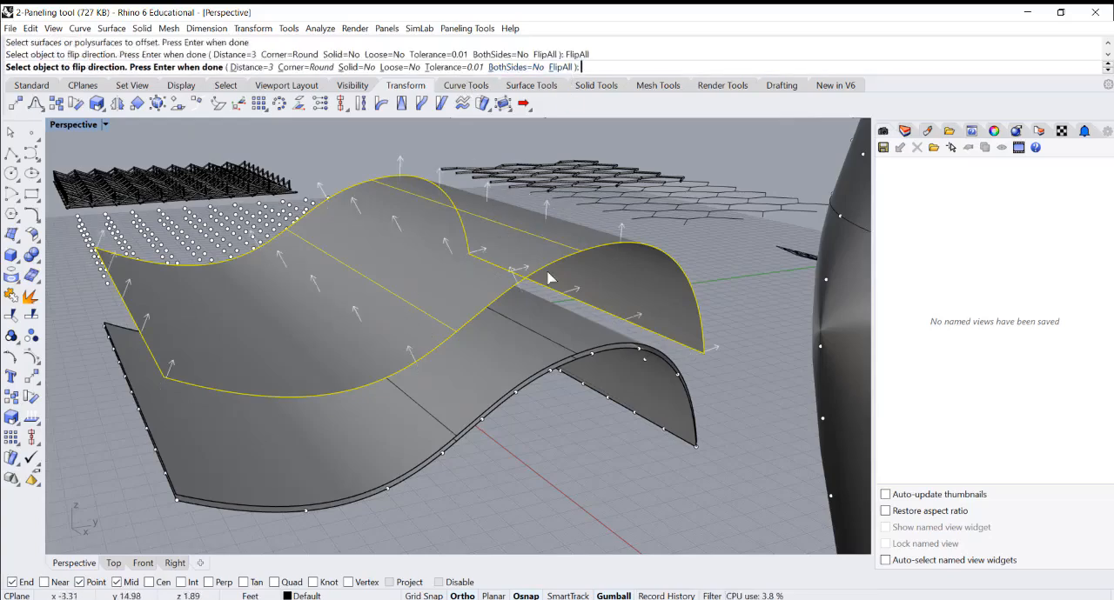
right_click_drag(548, 279, 468, 318)
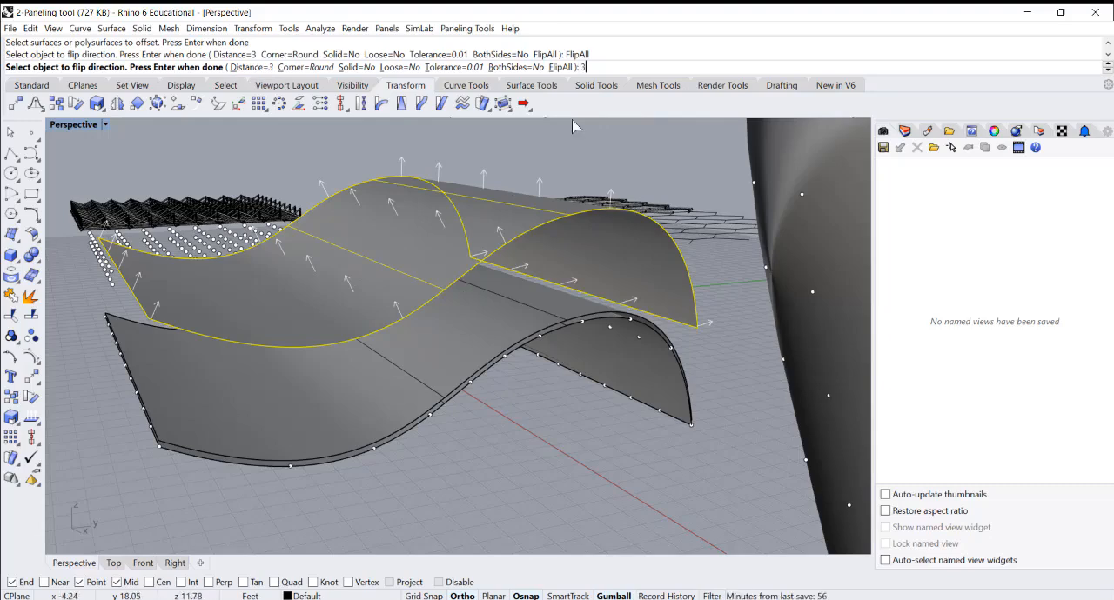
type("'")
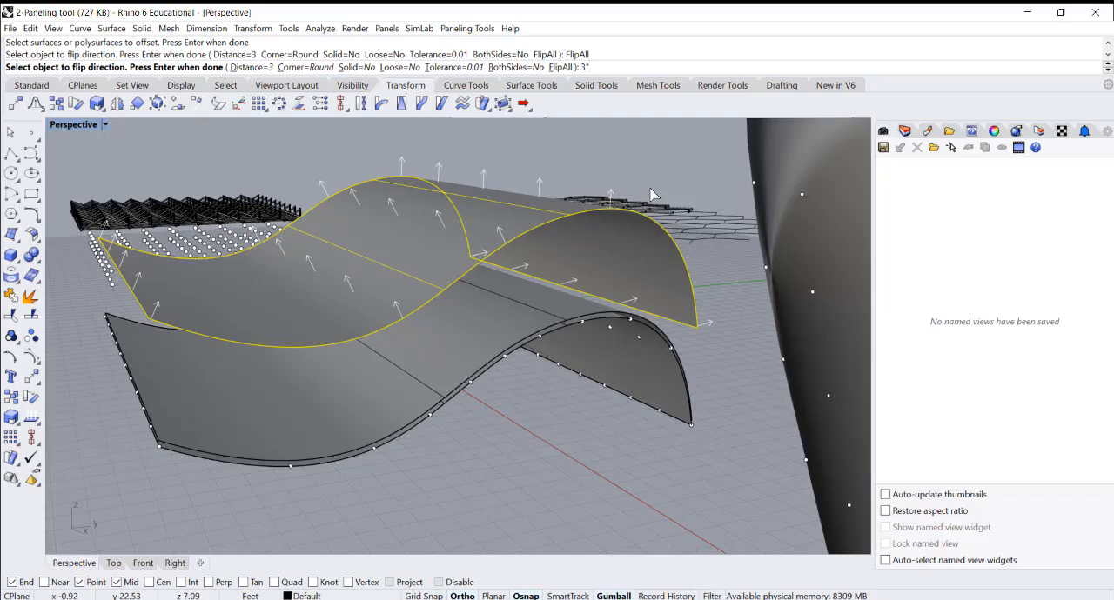
key("Return")
key("Return")
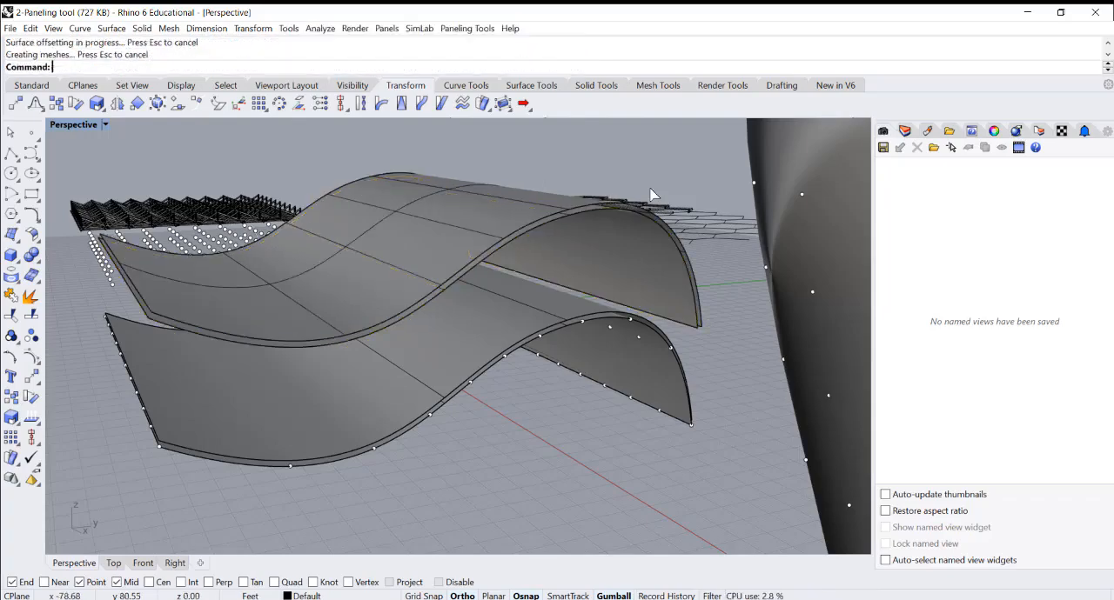
Hide the funnel-shaped surface together with its grid points
mouse_move(456, 285)
right_mouse_down()
mouse_move(394, 262)
mouse_move(542, 249)
mouse_move(497, 324)
mouse_move(551, 308)
mouse_move(470, 384)
right_mouse_up()
scroll(470, 385, "down", 10)
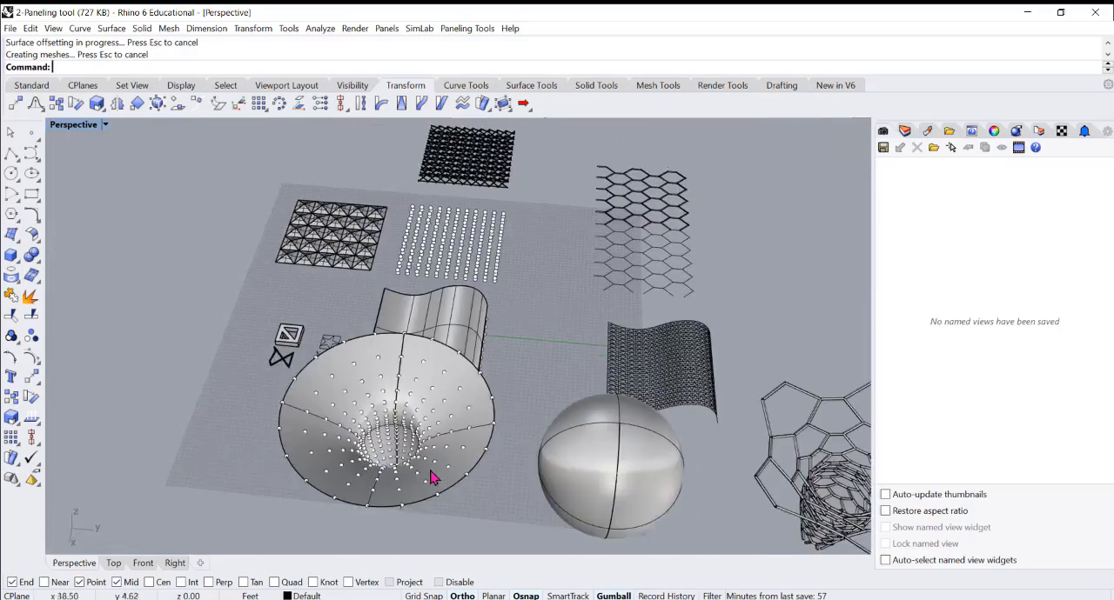
left_click(403, 506)
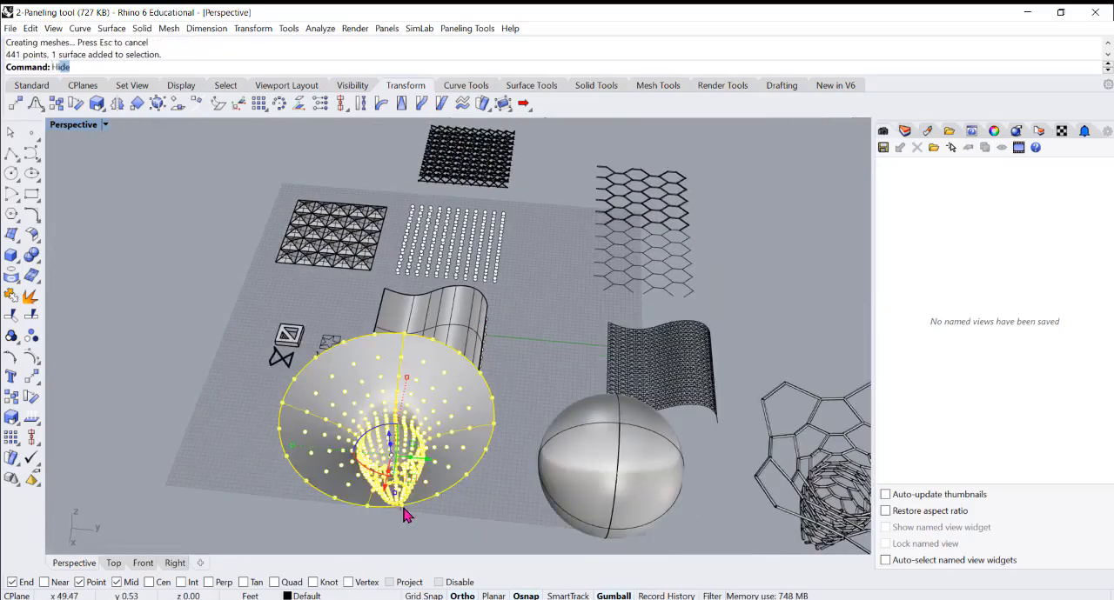
type("Hide")
key("Return")
scroll(413, 369, "up", 8)
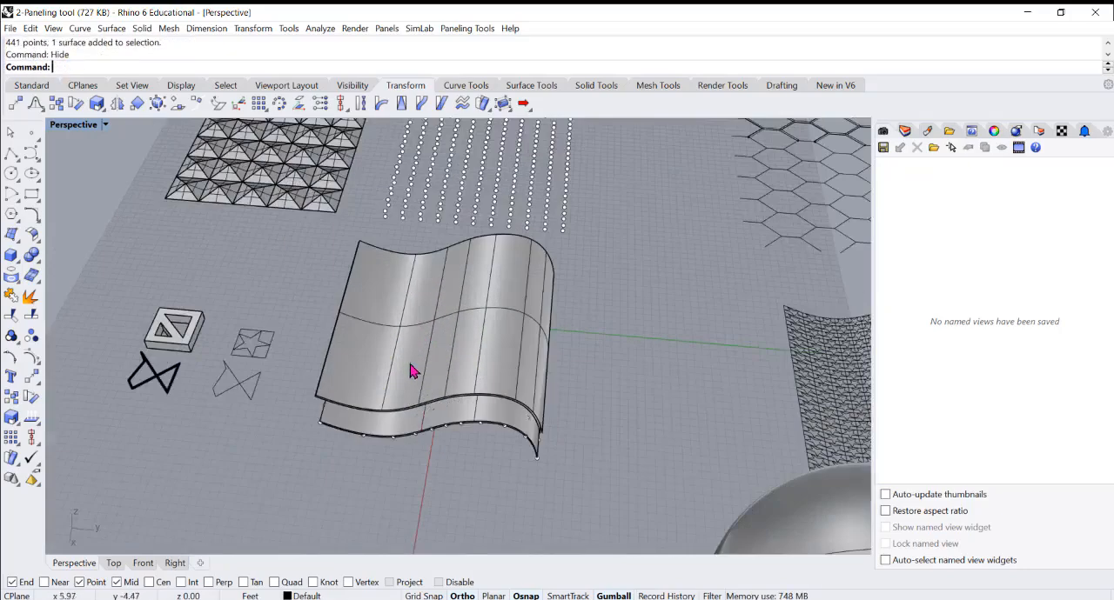
Examine the two stacked pairs of offset wavy surfaces, checking the separate layers of the raised pair
mouse_move(398, 390)
right_mouse_down()
mouse_move(409, 334)
mouse_move(389, 329)
right_mouse_up()
scroll(685, 204, "up", 3)
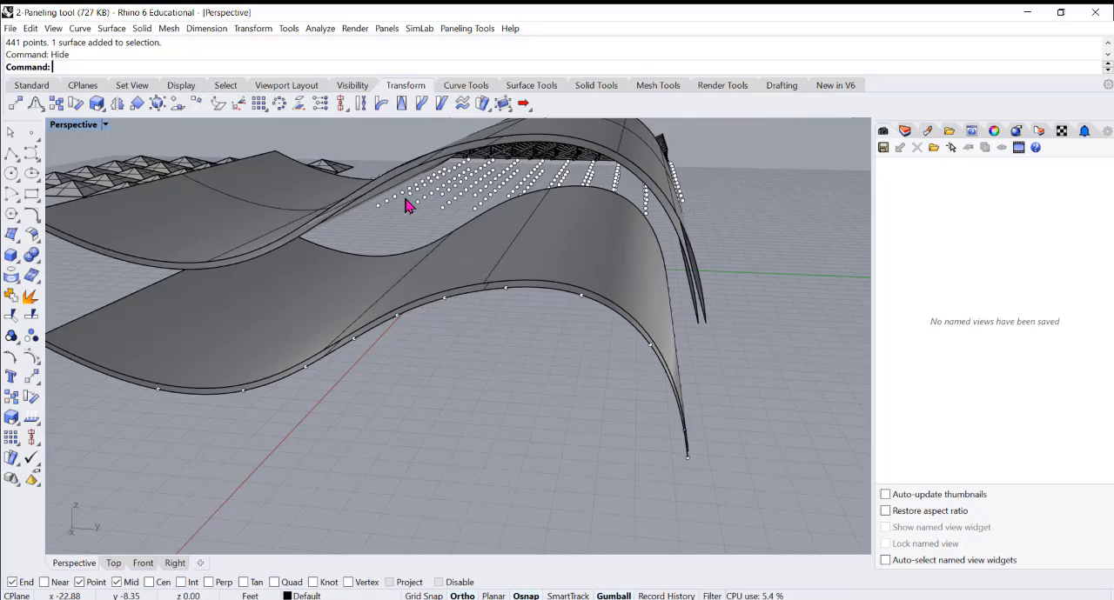
mouse_move(410, 204)
right_mouse_down()
mouse_move(430, 196)
mouse_move(409, 186)
right_mouse_up()
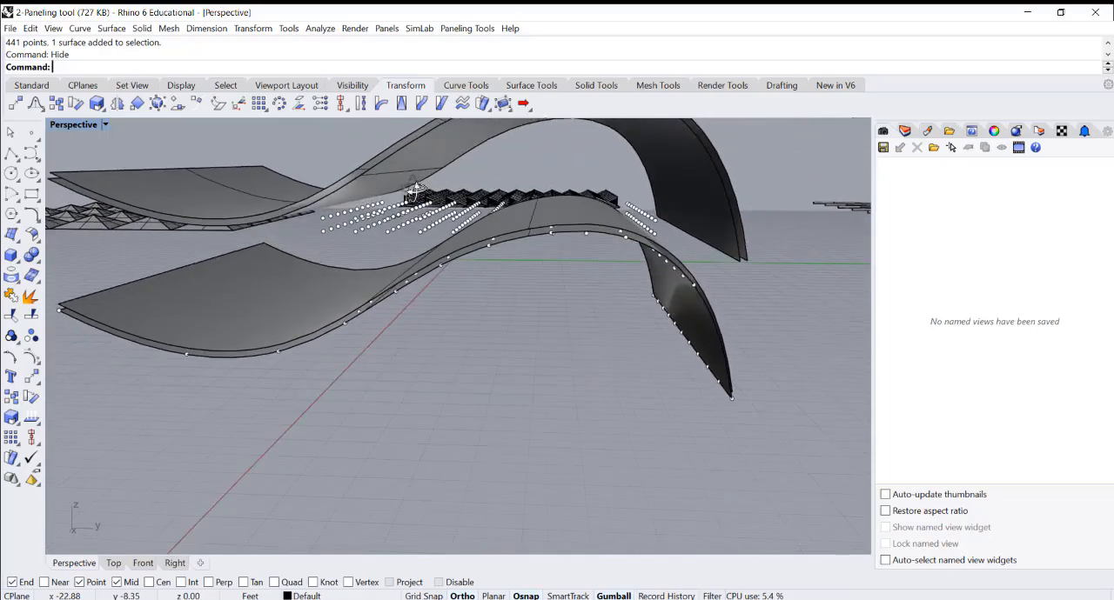
right_click_drag(697, 303, 666, 327)
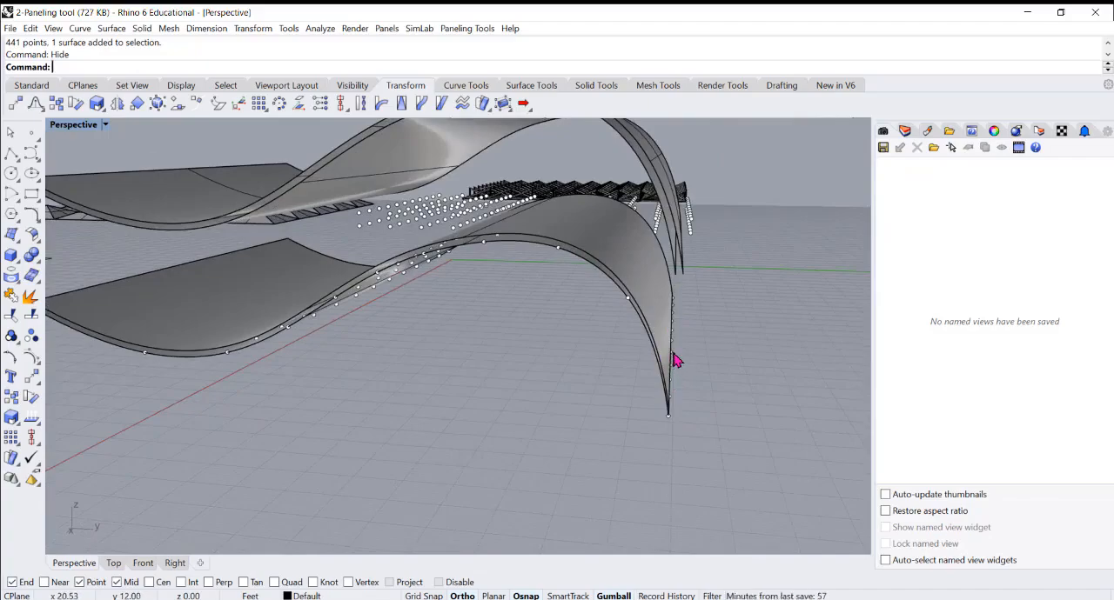
right_click_drag(607, 230, 636, 241)
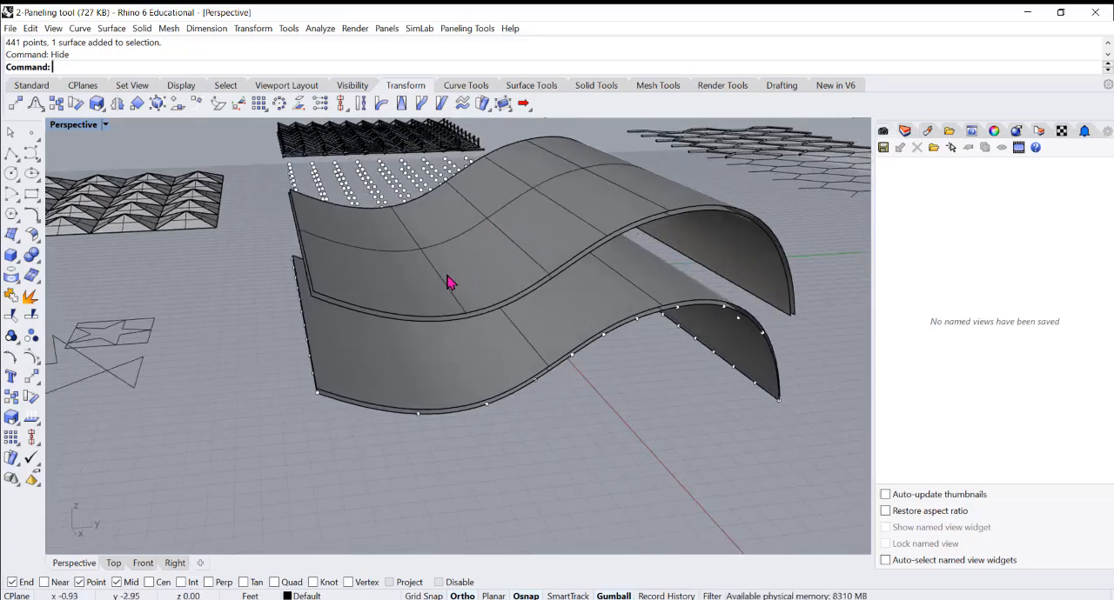
mouse_move(448, 283)
right_mouse_down()
mouse_move(487, 271)
mouse_move(469, 254)
mouse_move(440, 281)
mouse_move(422, 279)
mouse_move(462, 288)
right_mouse_up()
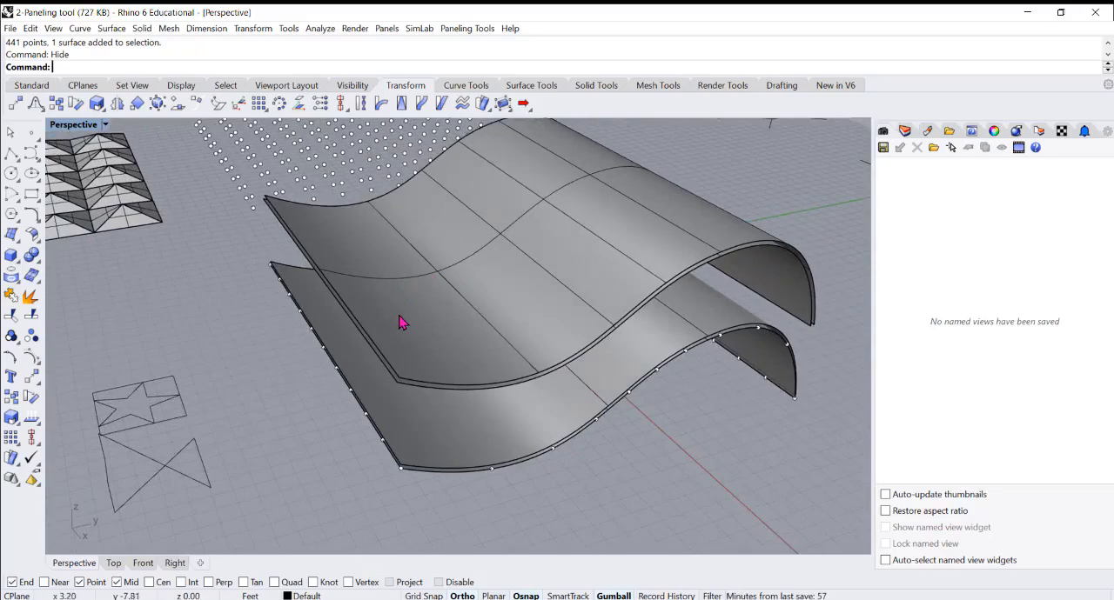
mouse_move(397, 321)
right_mouse_down()
mouse_move(545, 350)
mouse_move(388, 356)
right_mouse_up()
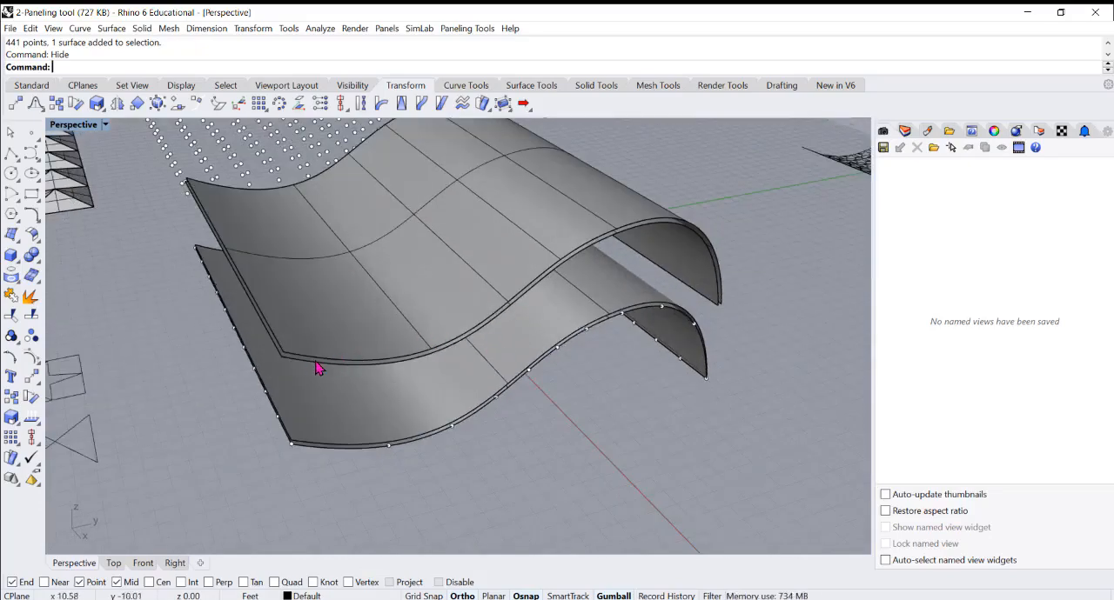
left_click(422, 359)
left_click(419, 358)
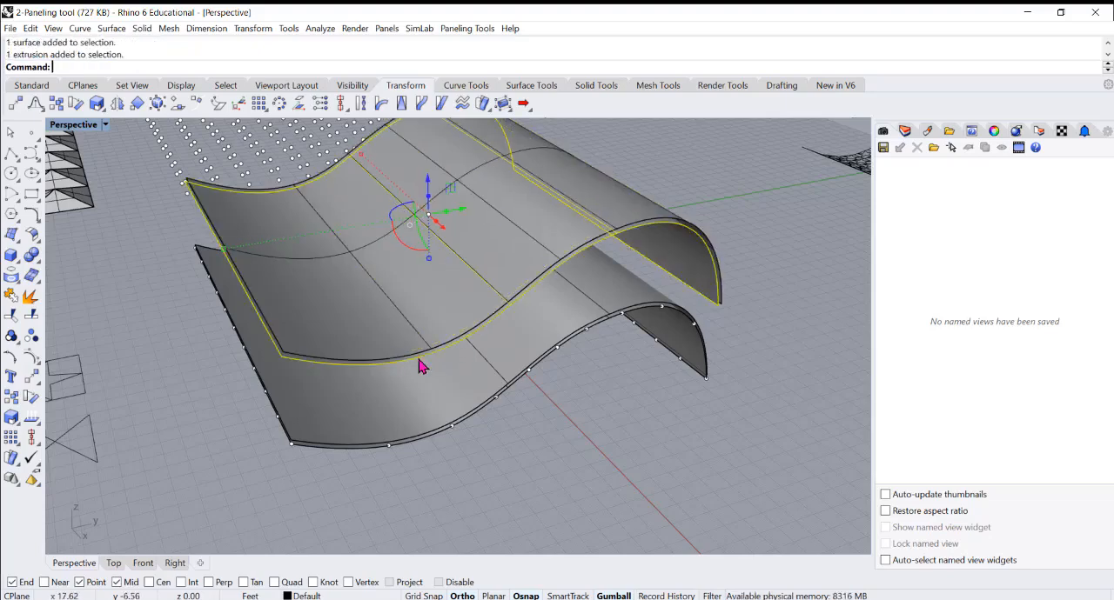
left_click(328, 331)
left_click(612, 410)
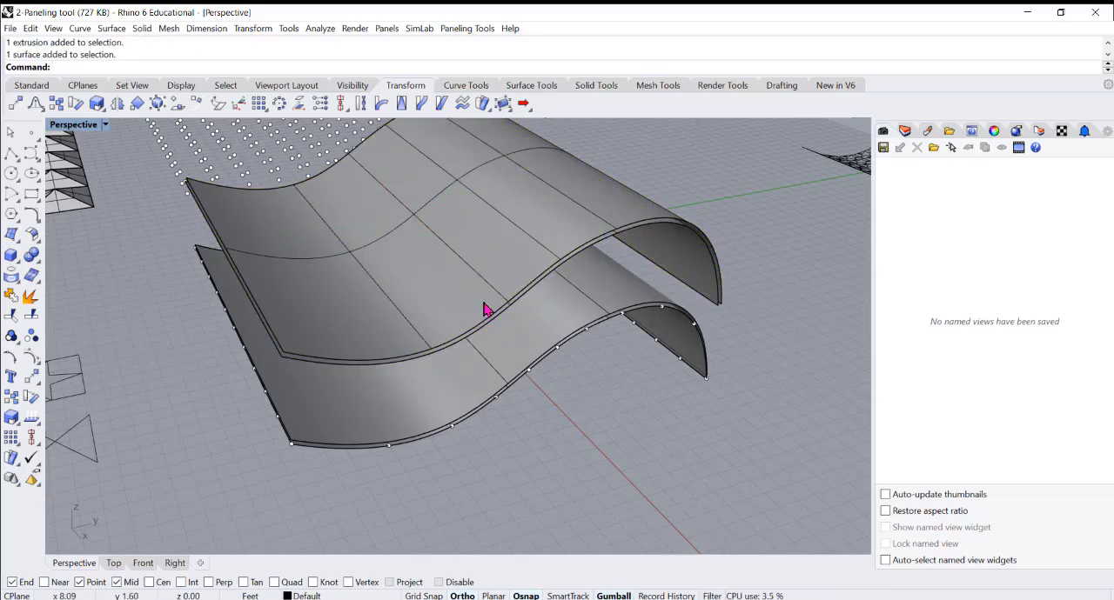
Create a grouped Surface Domain Number paneling grid with 10 by 10 spans on the lower layer of the raised pair
left_click(461, 29)
mouse_move(487, 44)
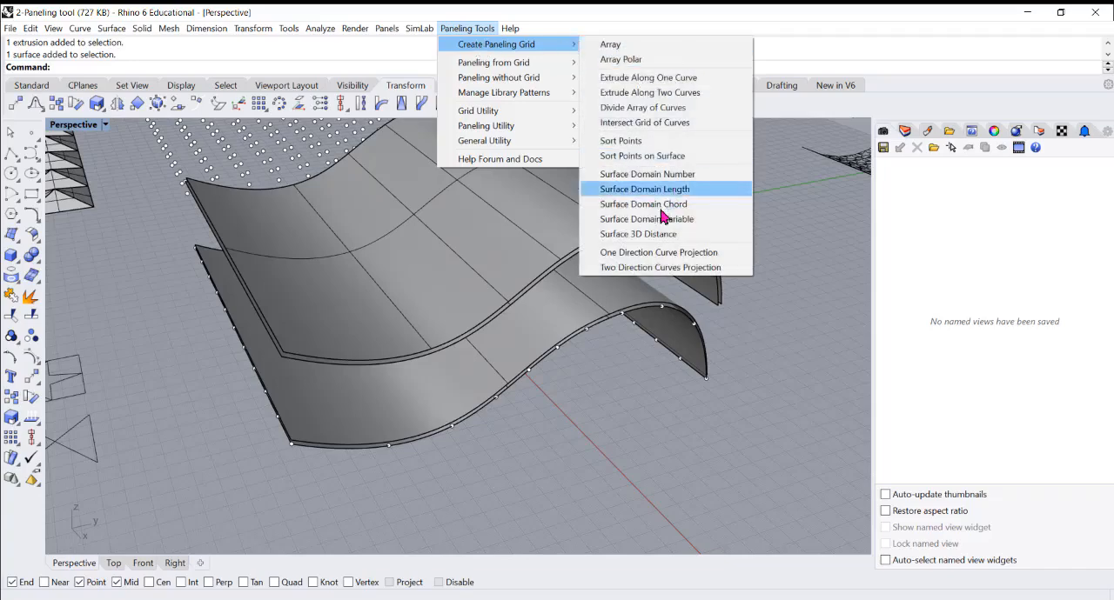
left_click(660, 176)
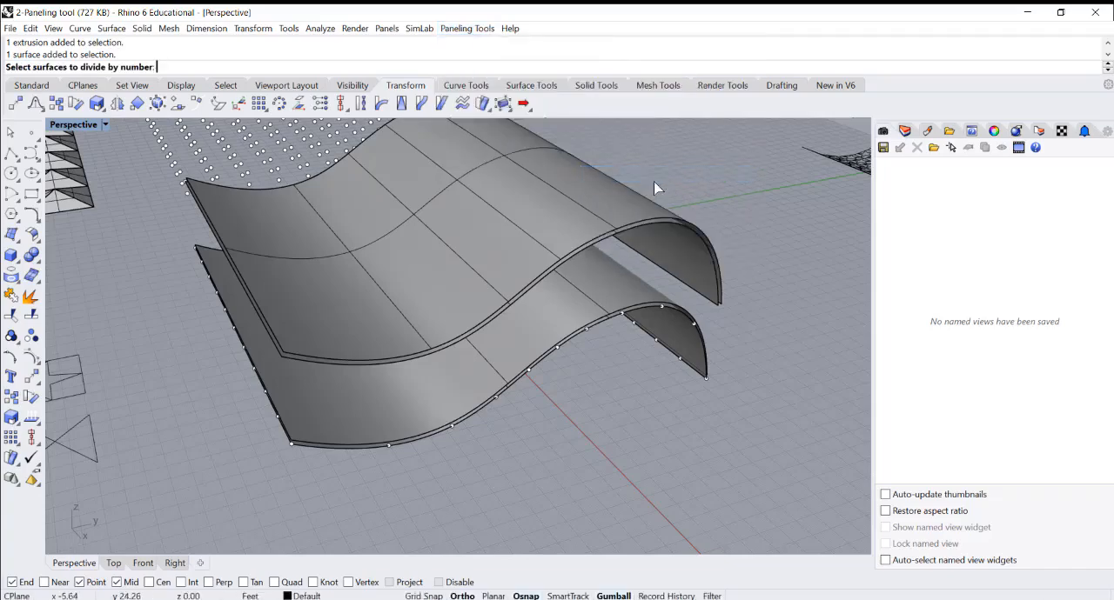
right_click_drag(333, 322, 352, 300)
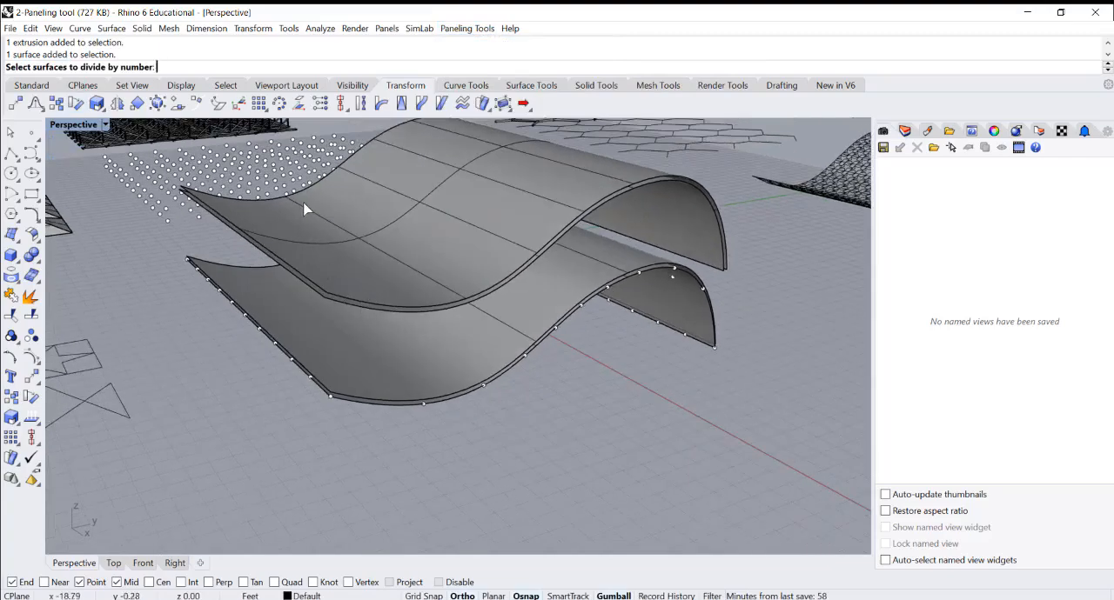
scroll(348, 288, "up", 5)
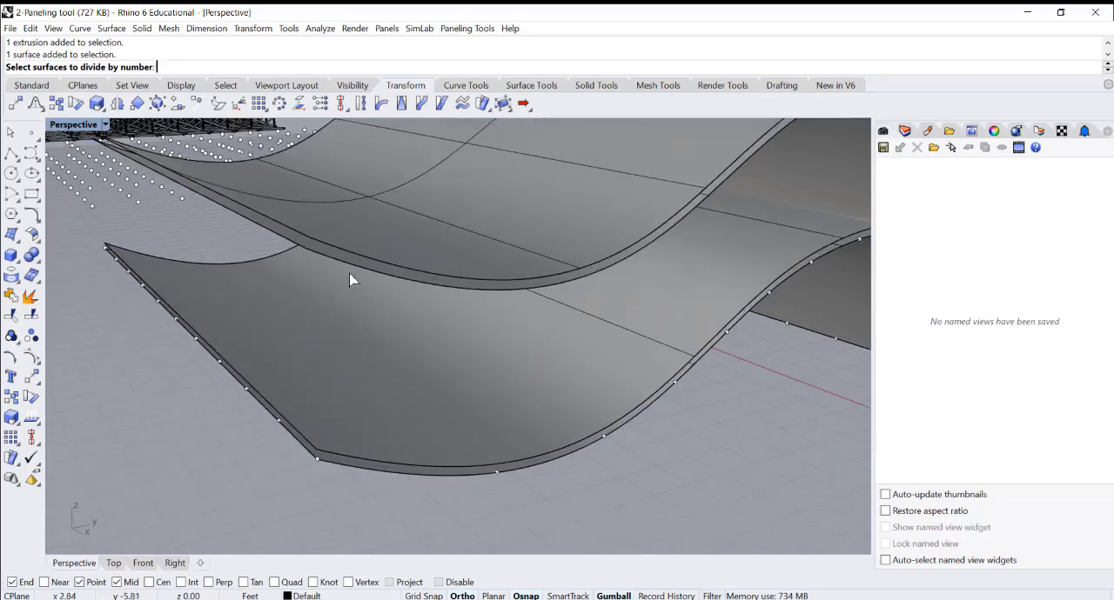
left_click(352, 274)
key("Return")
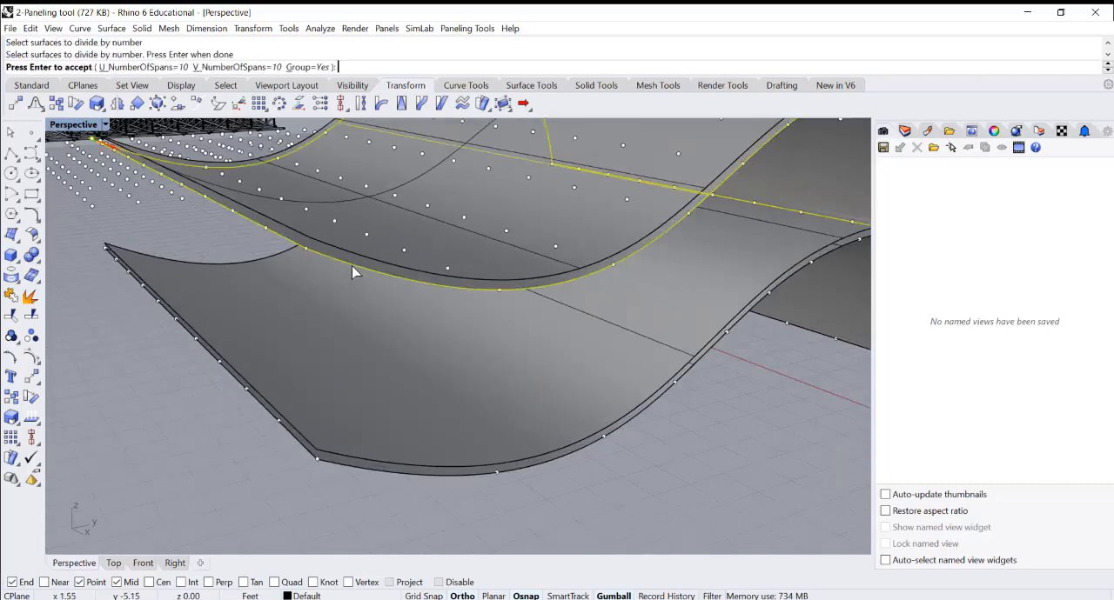
key("Return")
Create a grouped Surface Domain Number paneling grid with 10 by 10 spans on the upper layer of the raised pair
right_click_drag(327, 295, 427, 326)
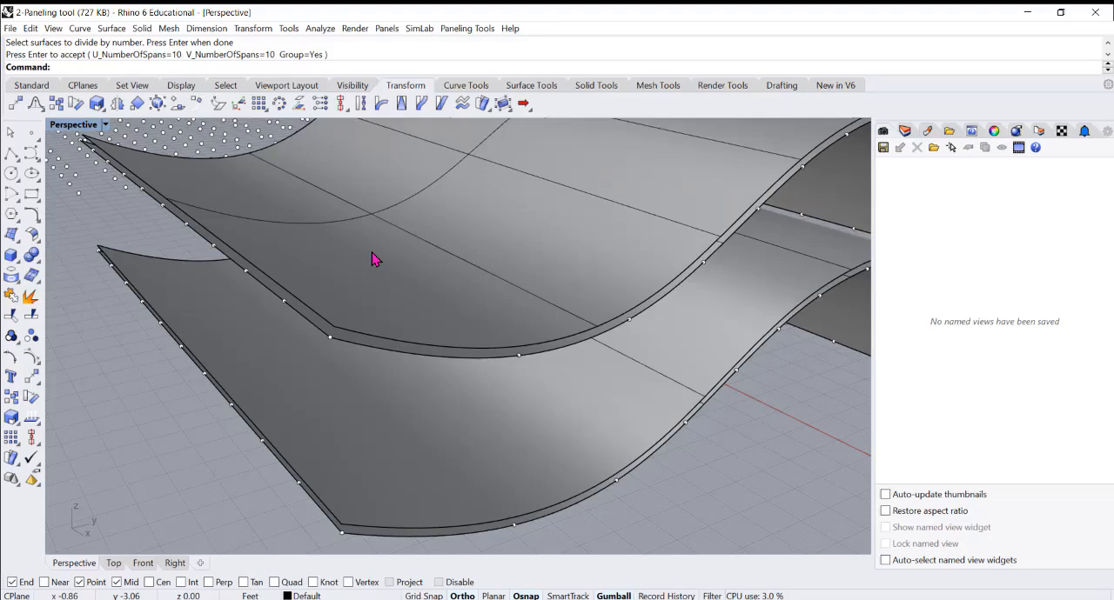
key("Return")
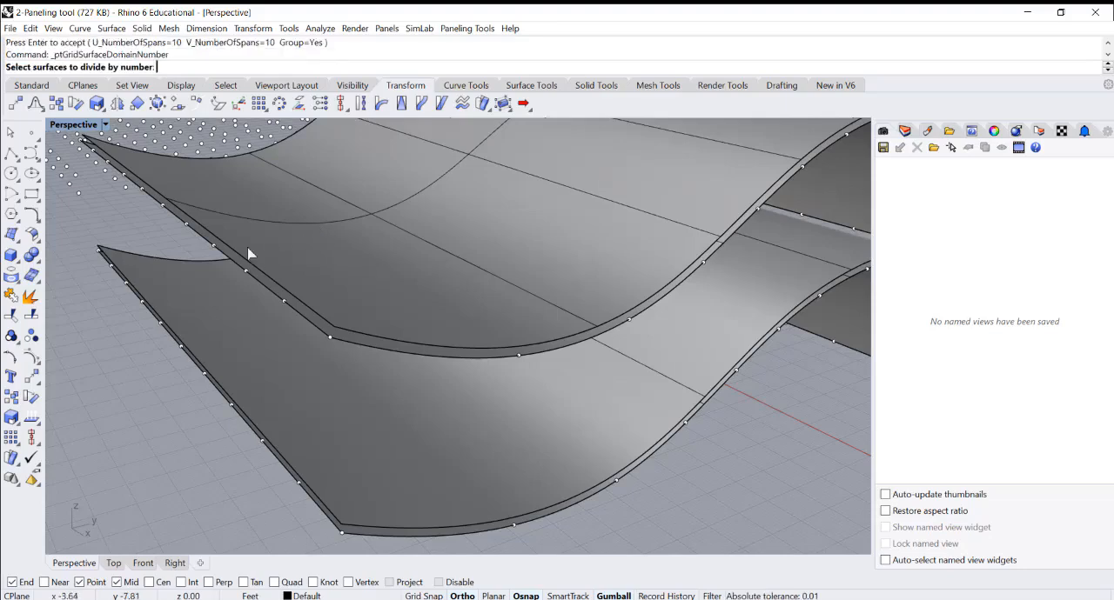
left_click(299, 261)
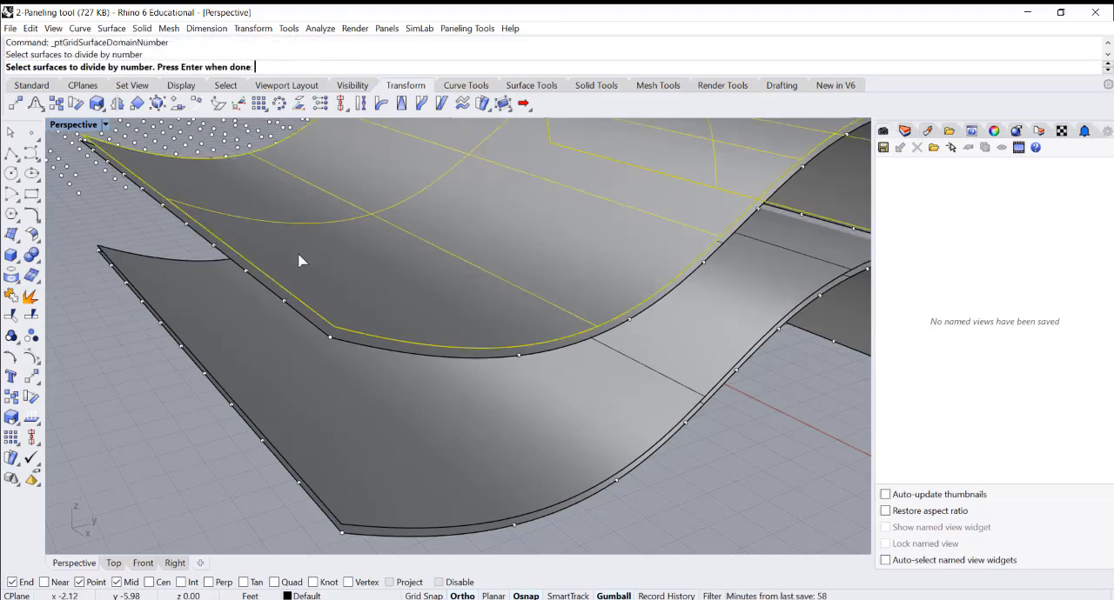
key("Return")
key("Return")
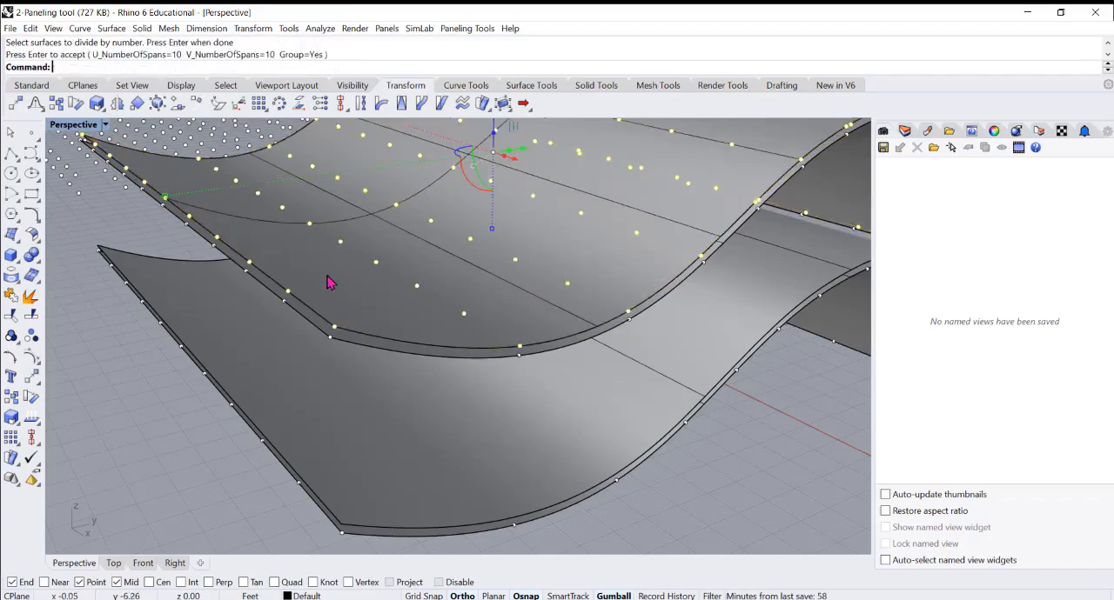
Examine the two grids on the raised pair and the solid box module with triangular openings
scroll(329, 277, "down", 5)
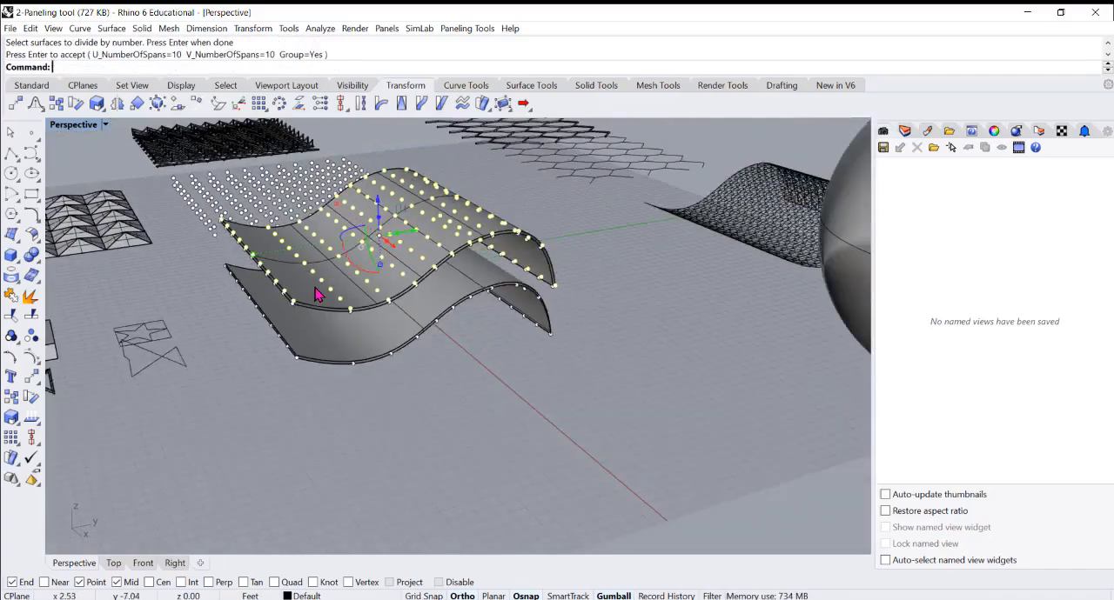
right_click_drag(474, 298, 396, 316)
scroll(555, 269, "up", 4)
right_click_drag(488, 306, 565, 279)
scroll(657, 263, "down", 4)
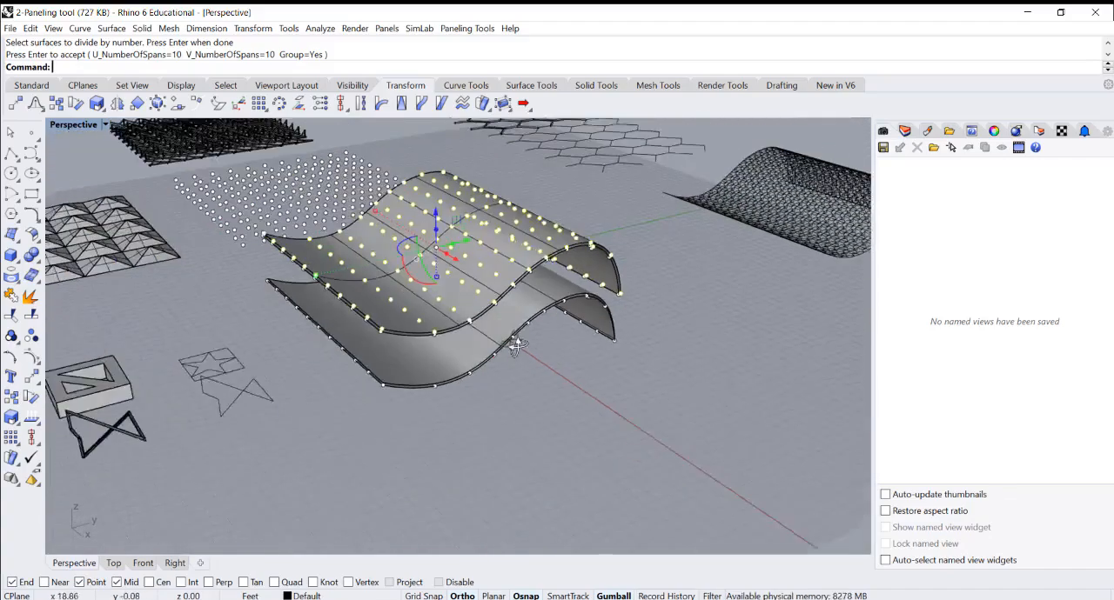
left_click(143, 415)
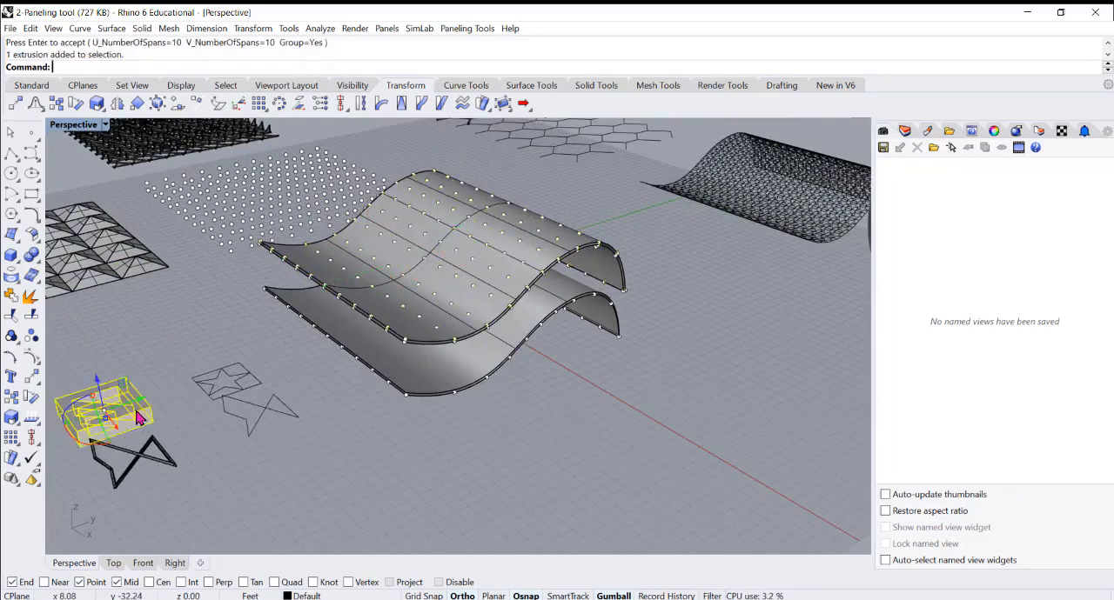
key("Escape")
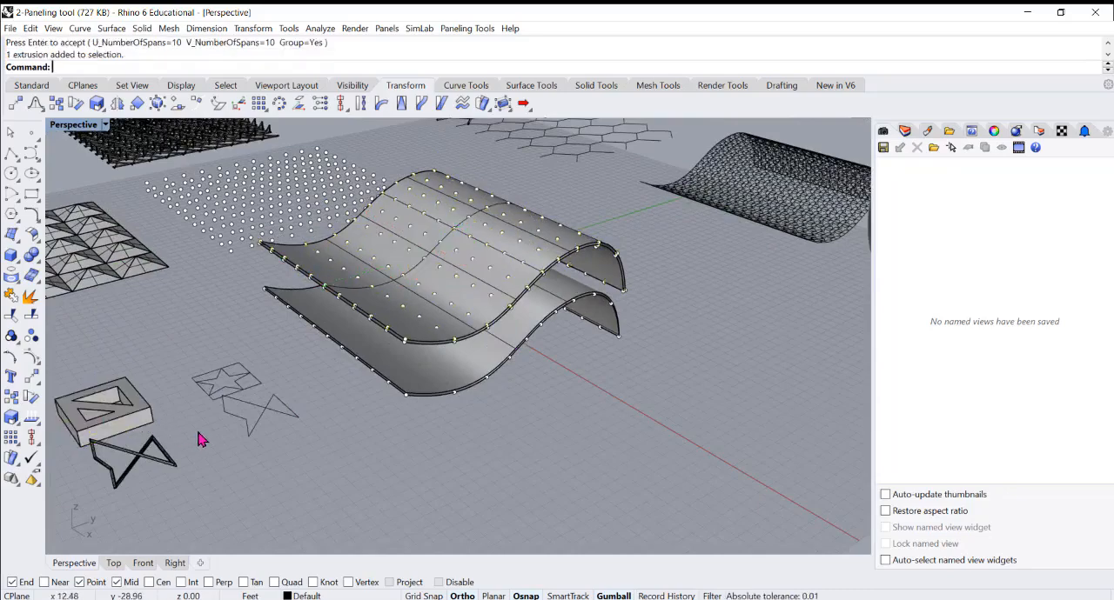
Start Panel Custom 3D with the raised pair's lower and upper point grids as first and second bounding grids
left_click(462, 28)
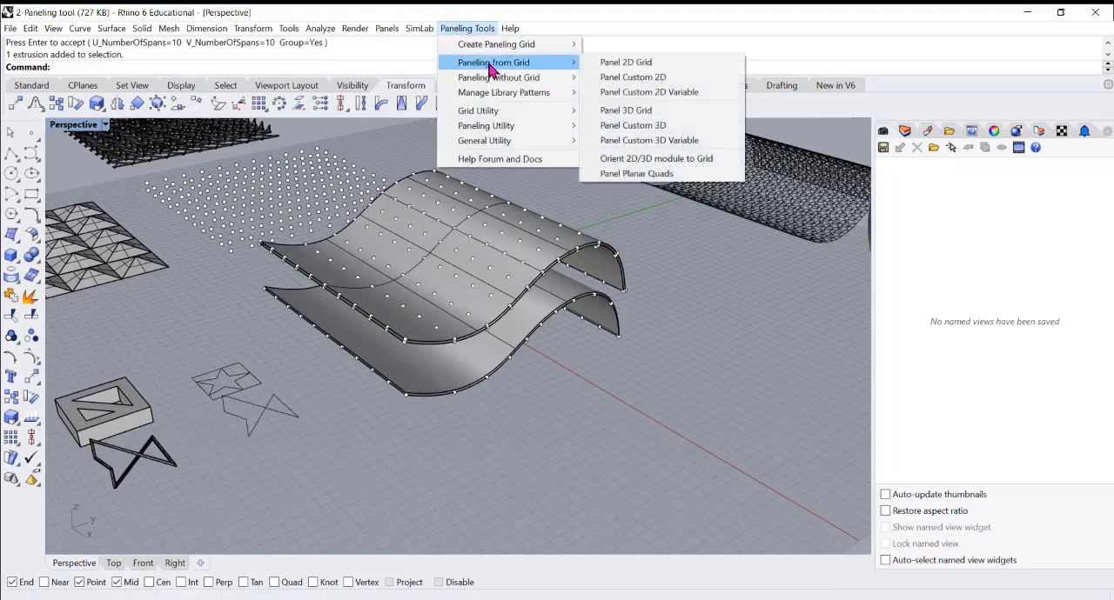
mouse_move(528, 69)
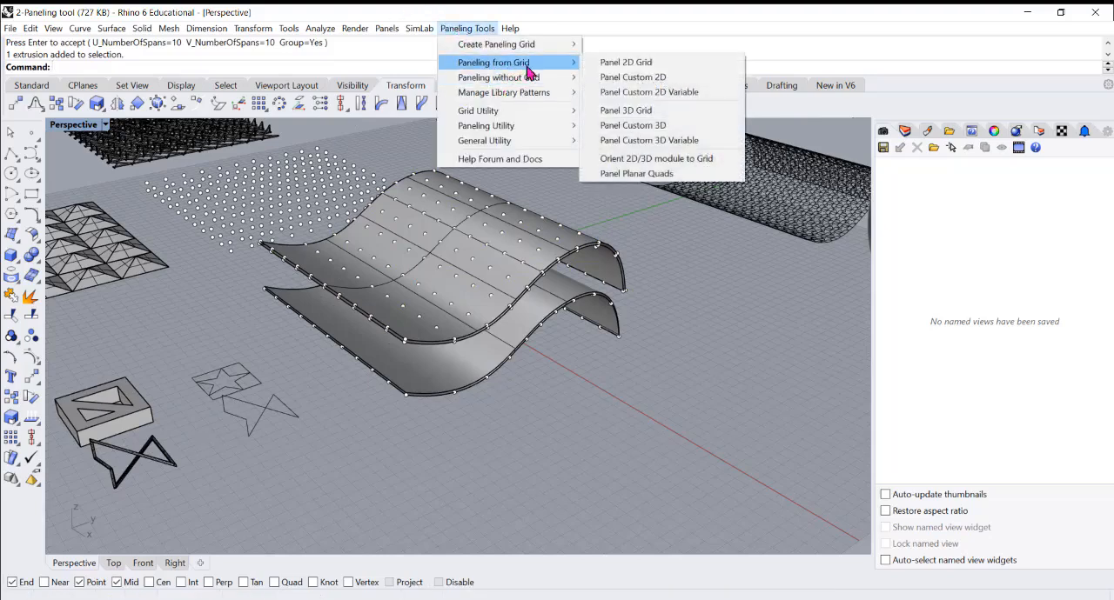
left_click(632, 126)
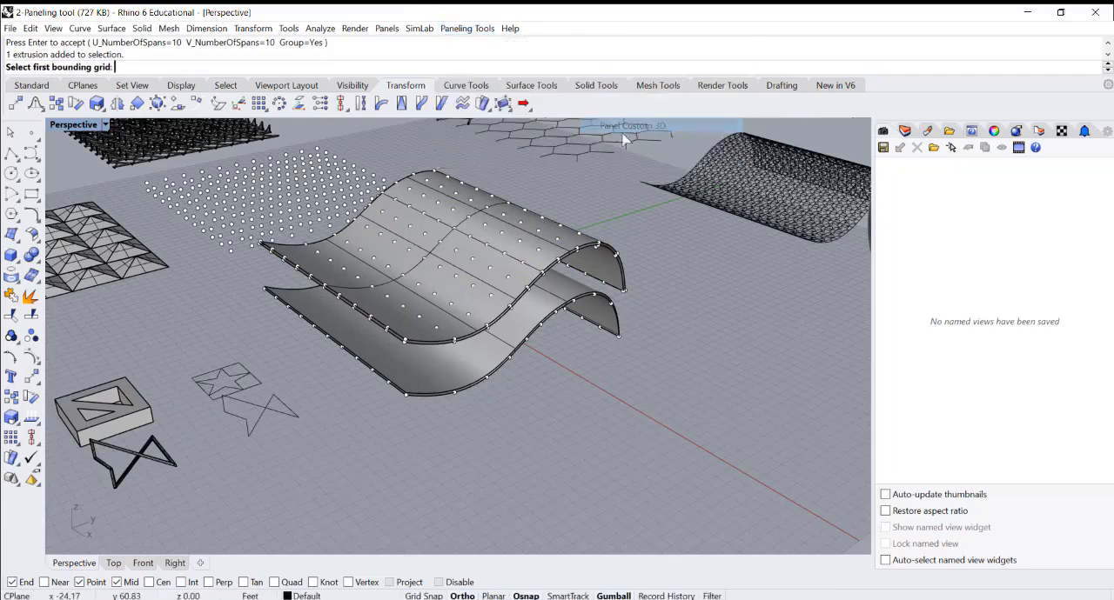
scroll(416, 357, "up", 5)
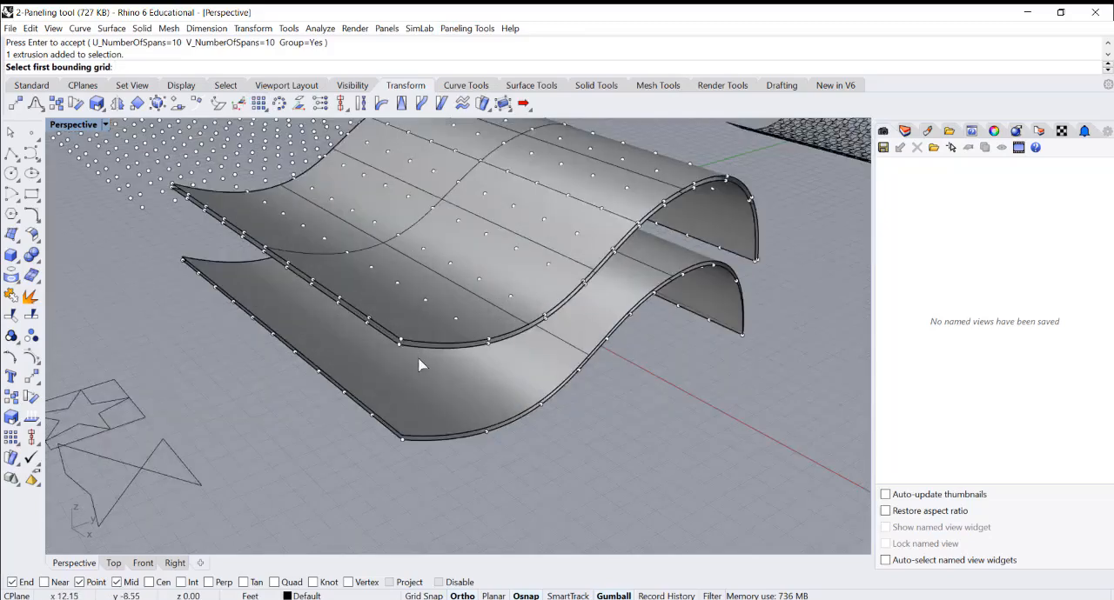
left_click(395, 342)
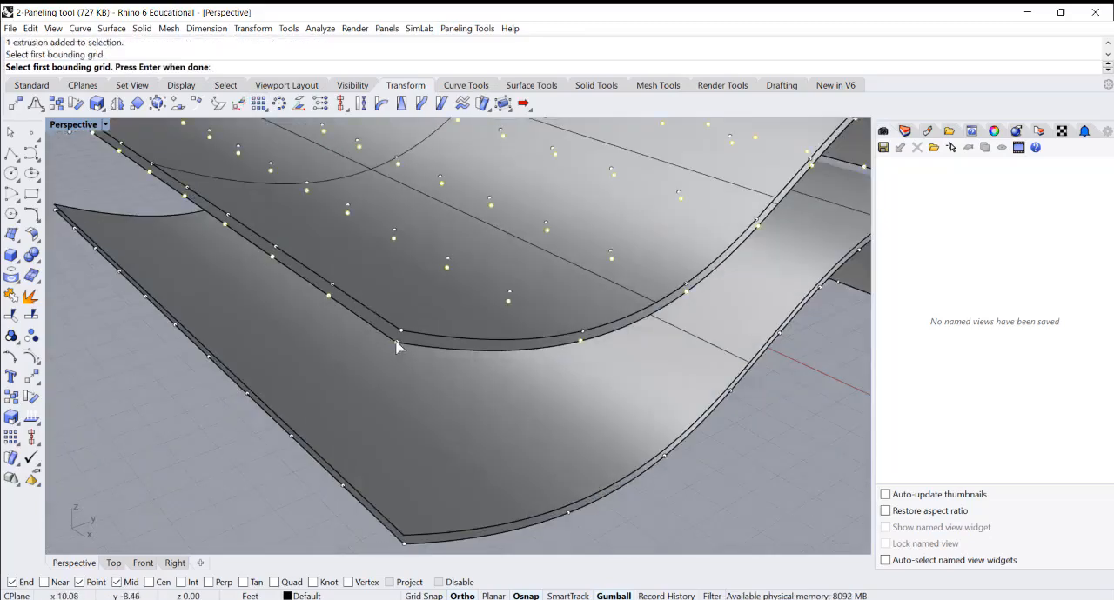
key("Return")
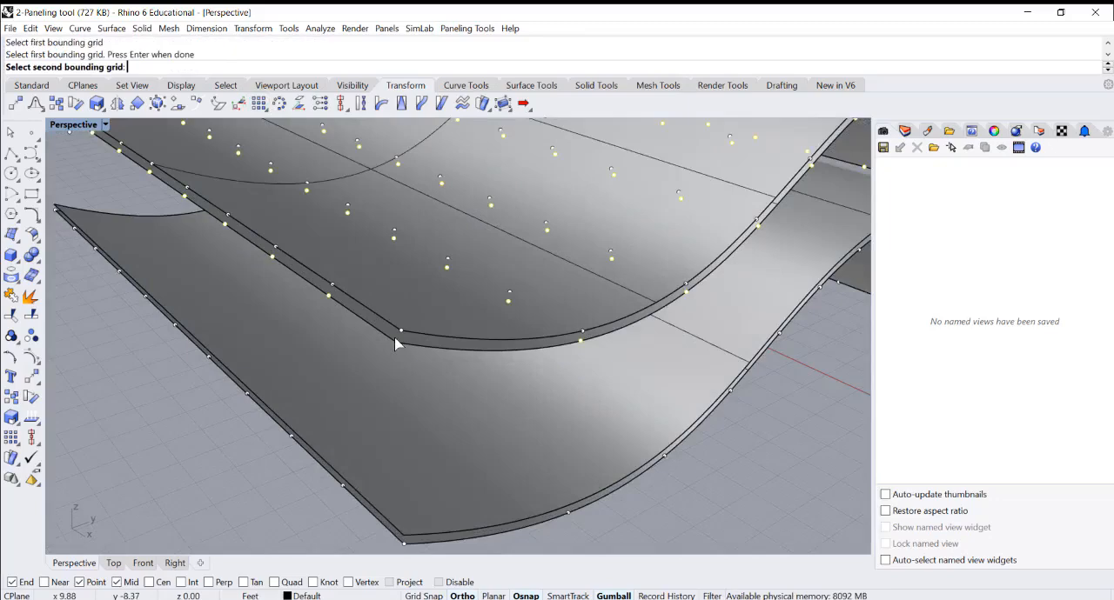
left_click(333, 290)
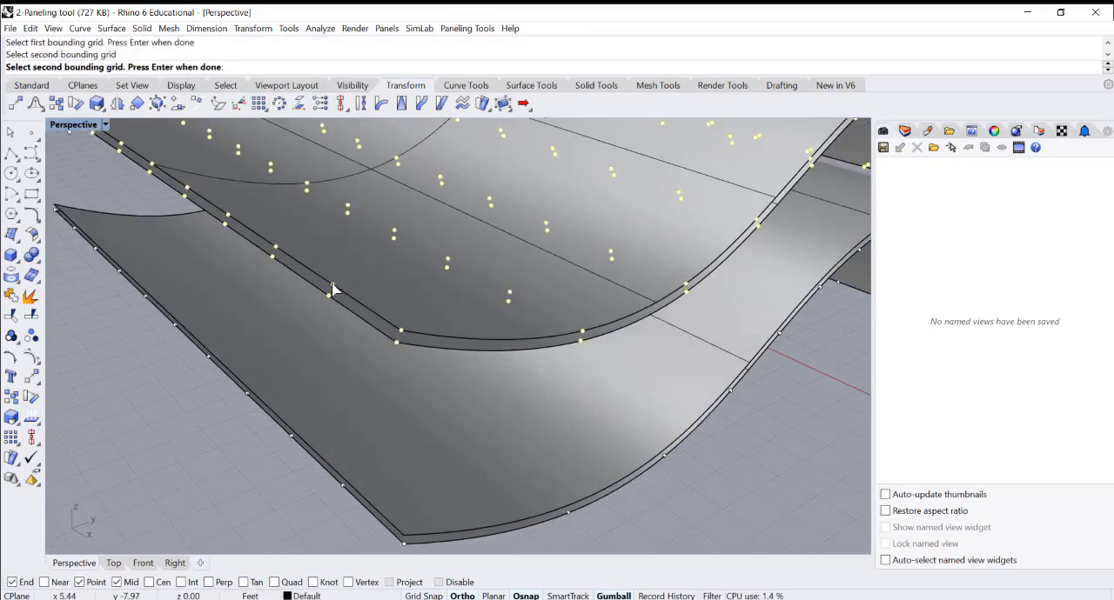
key("Return")
scroll(344, 313, "up", 2)
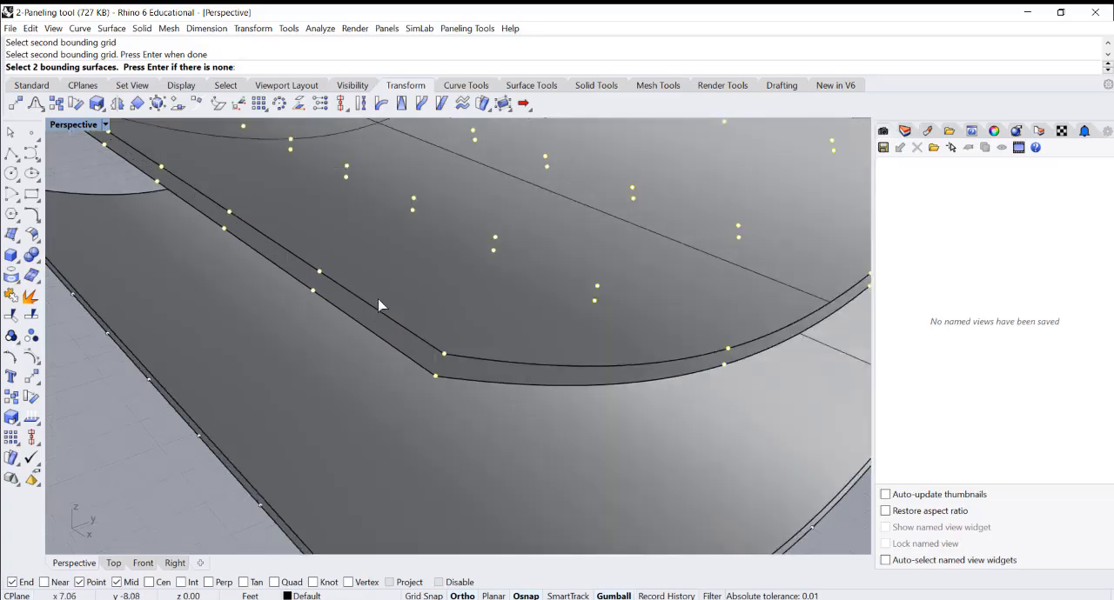
left_click(373, 335)
key("Return")
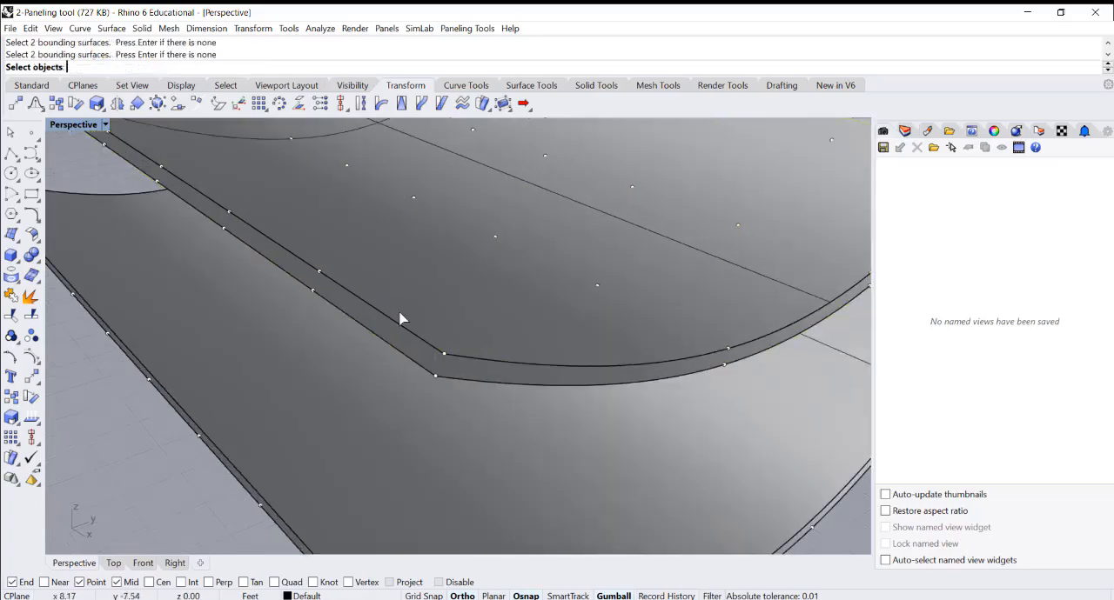
Panel between the bounding grids with the triangular-opening box module, keeping Base 0 and Shift 1 in both U and V
scroll(491, 304, "down", 5)
scroll(289, 363, "up", 2)
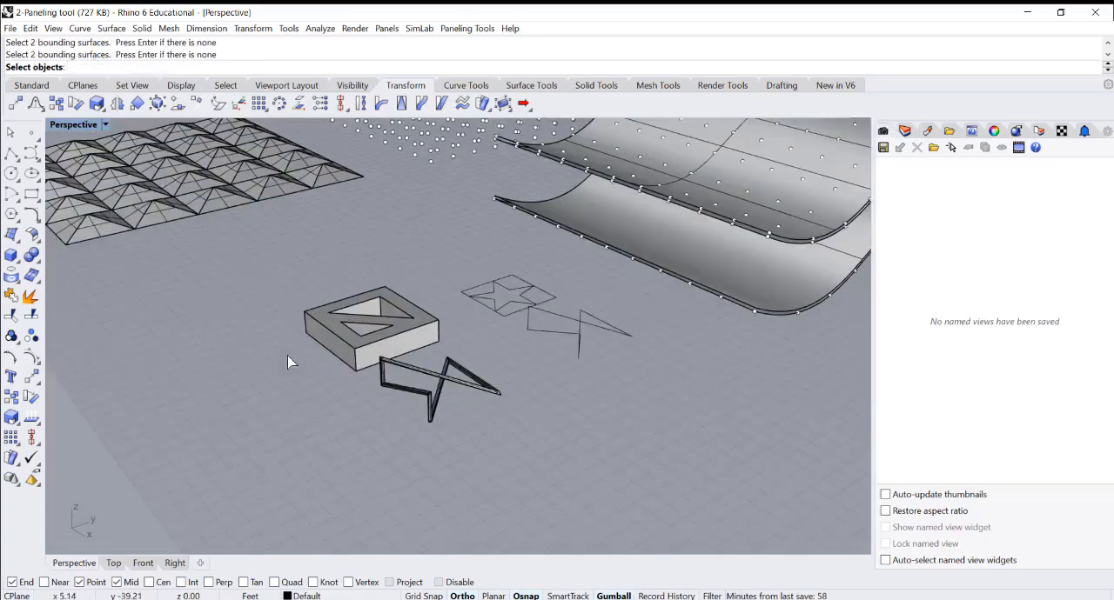
left_click(346, 336)
key("Return")
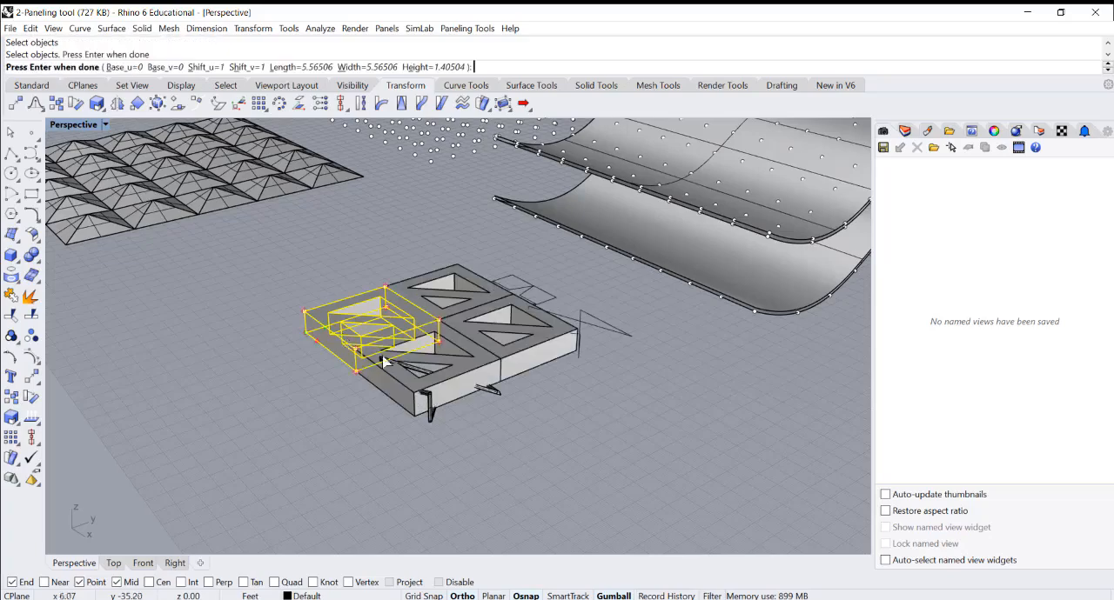
scroll(459, 361, "down", 5)
scroll(573, 310, "up", 5)
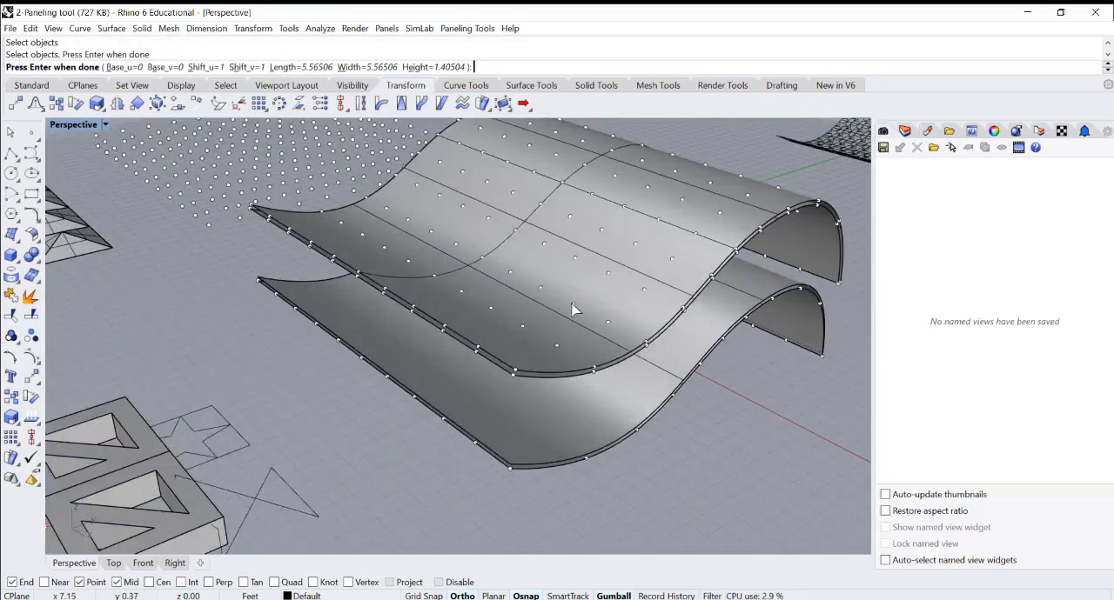
key("Return")
key("Return")
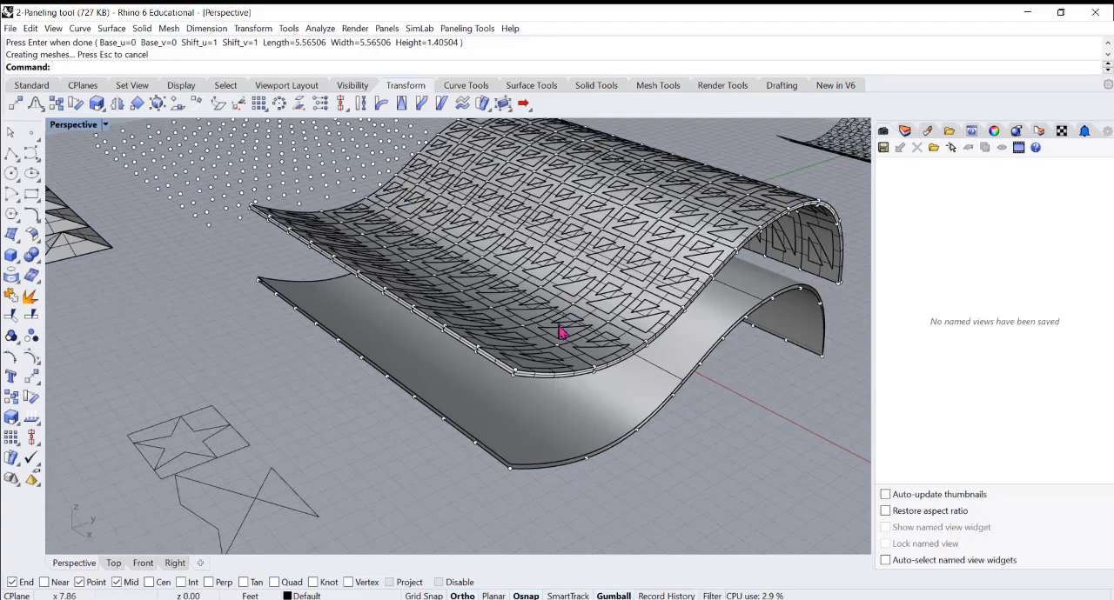
Examine the paneled raised pair from several sides, comparing it with its upper surface and the source box module
scroll(559, 333, "up", 2)
scroll(522, 343, "down", 3)
scroll(522, 342, "up", 5)
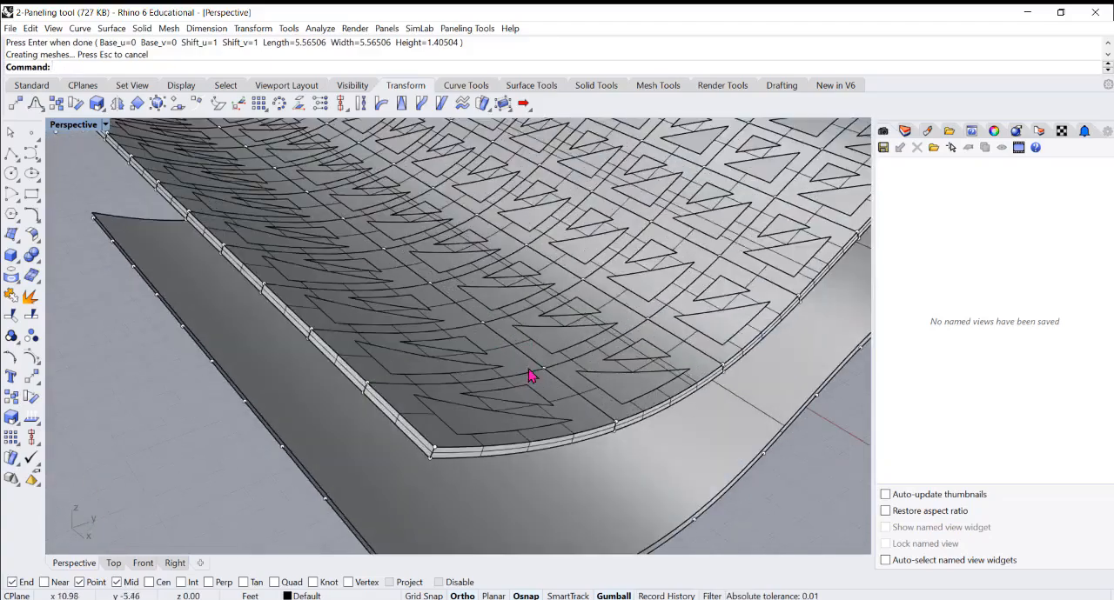
left_click(559, 345)
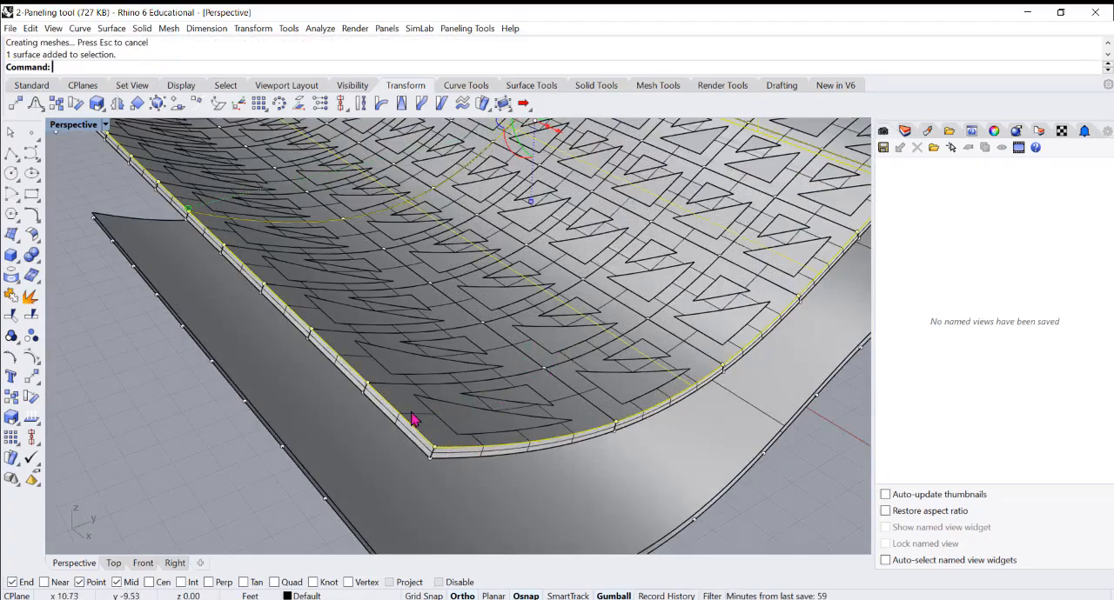
scroll(454, 427, "down", 5)
right_click_drag(453, 425, 398, 415)
scroll(315, 397, "up", 3)
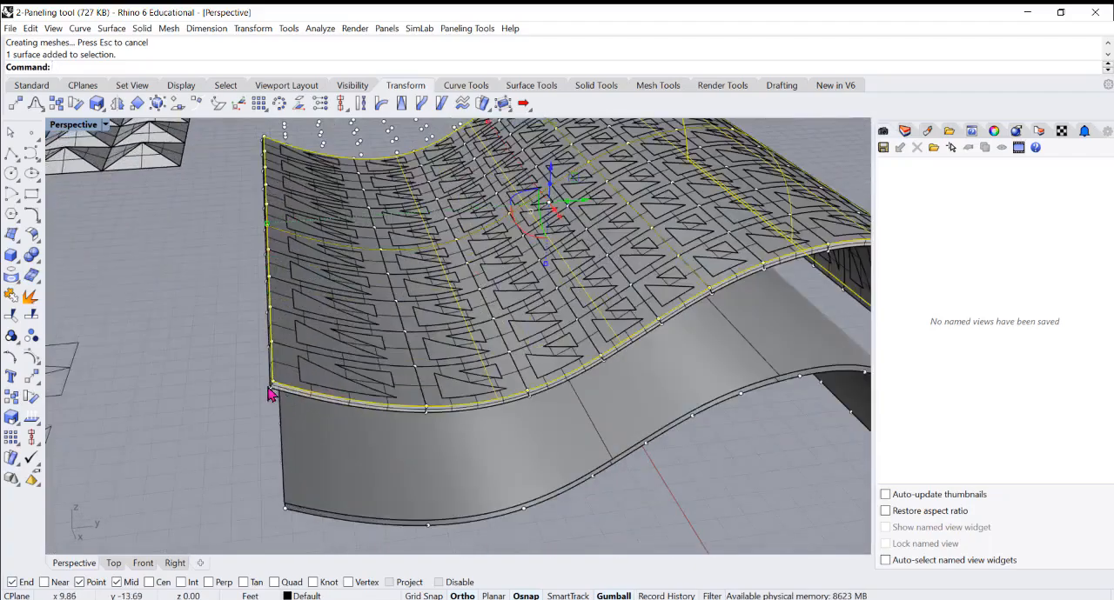
scroll(461, 358, "down", 6)
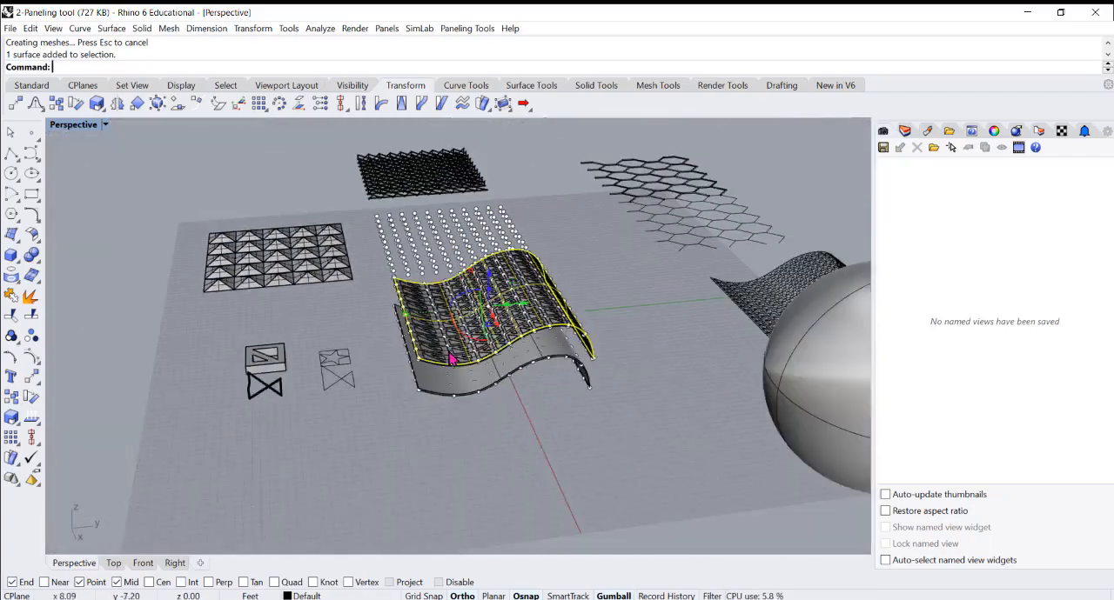
scroll(300, 363, "up", 5)
left_click(254, 372)
left_click(479, 393)
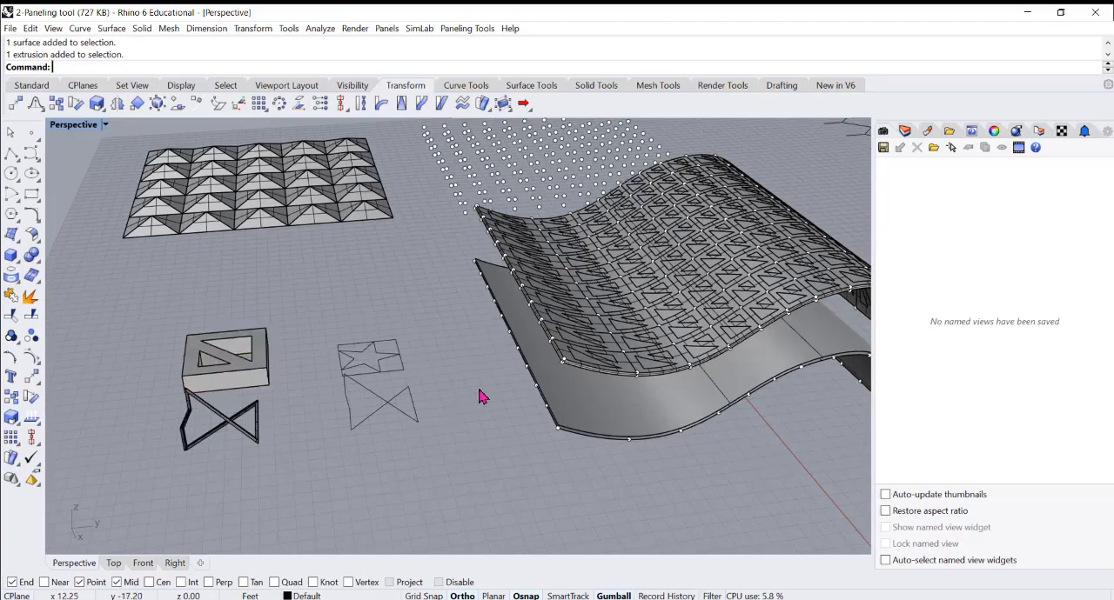
right_click_drag(479, 392, 644, 278)
right_click_drag(583, 296, 583, 281)
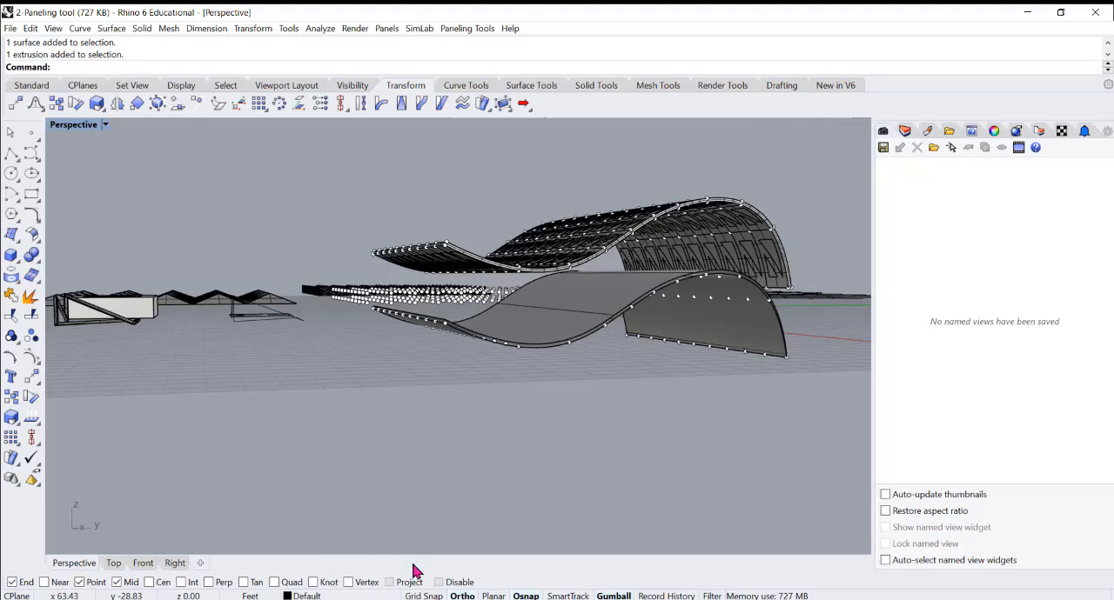
Restrict the selection filter to polysurfaces and try to select the raised wavy panels in the Perspective view
left_click(710, 596)
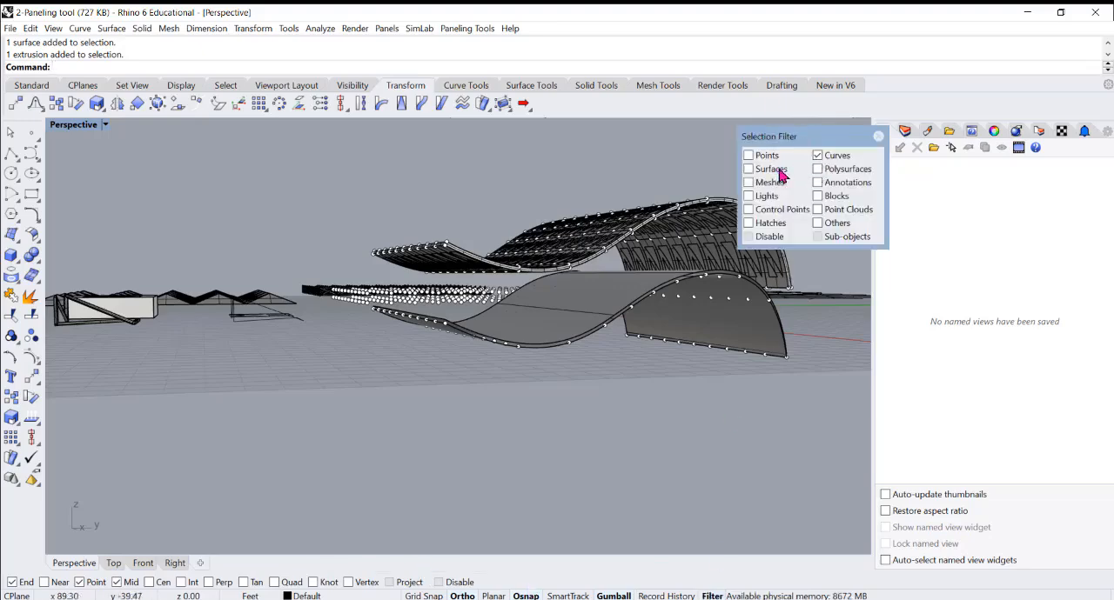
right_click(816, 172)
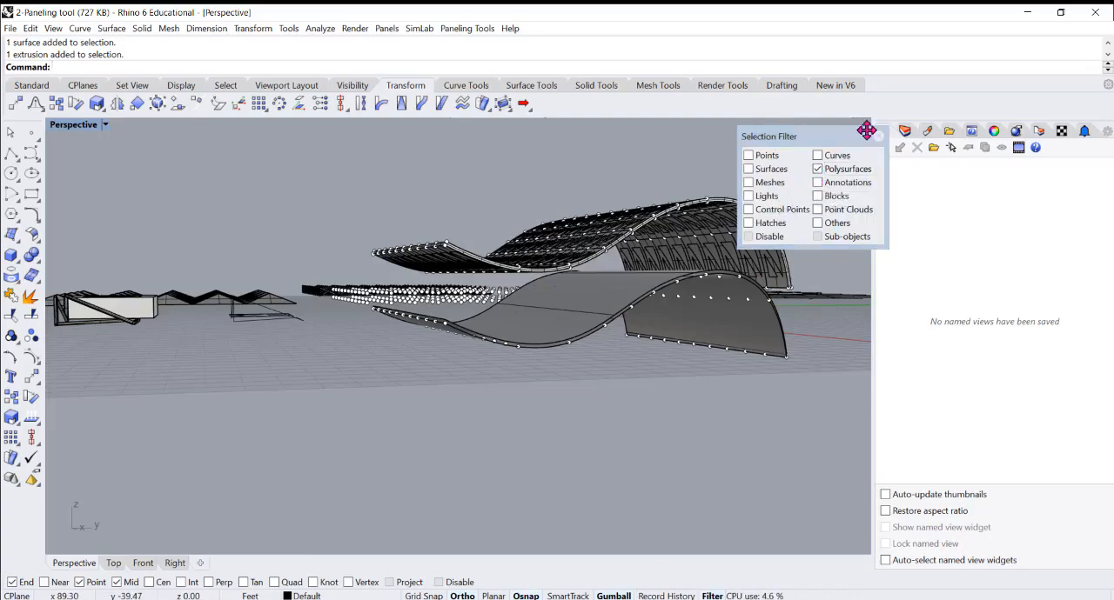
left_click_drag(375, 167, 828, 282)
right_click_drag(599, 246, 567, 267)
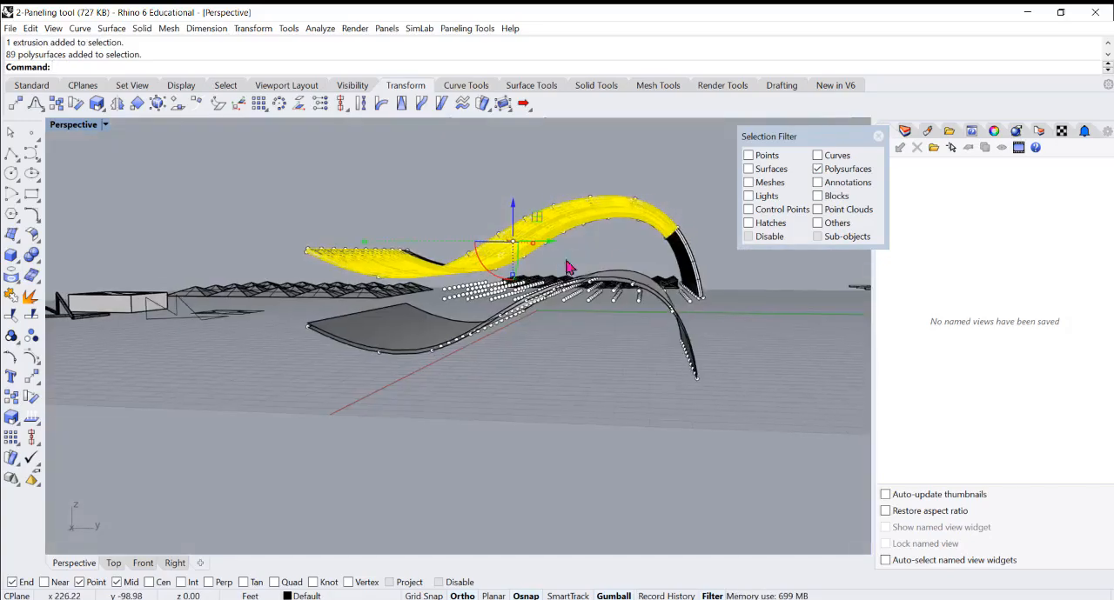
left_click_drag(653, 182, 715, 255)
Select all the raised wavy panels from the Top view and group them
double_click(74, 124)
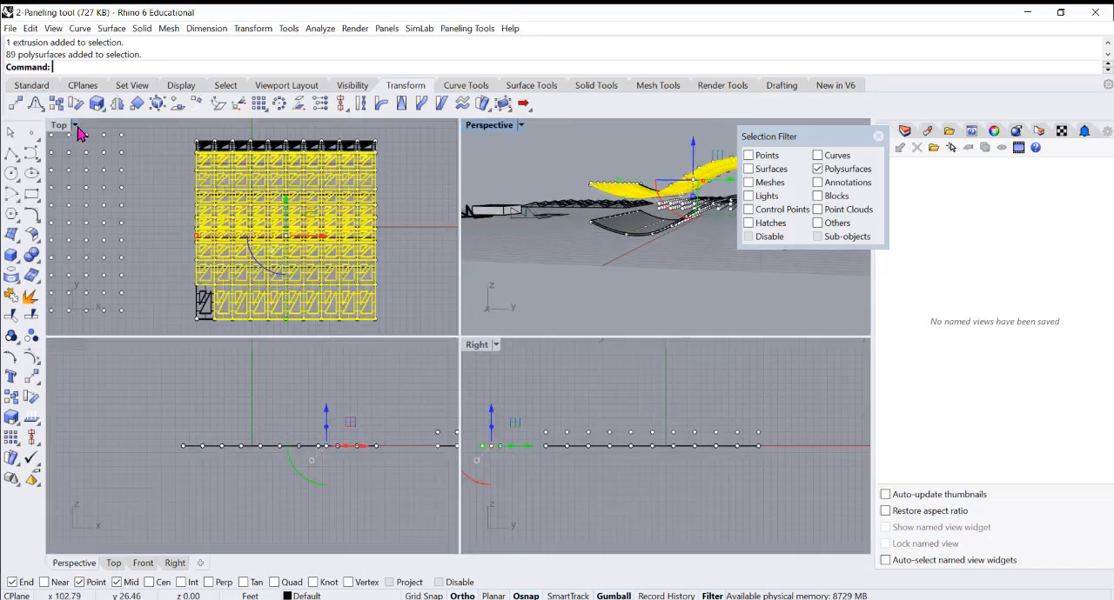
scroll(355, 229, "down", 4)
left_click_drag(247, 174, 402, 334)
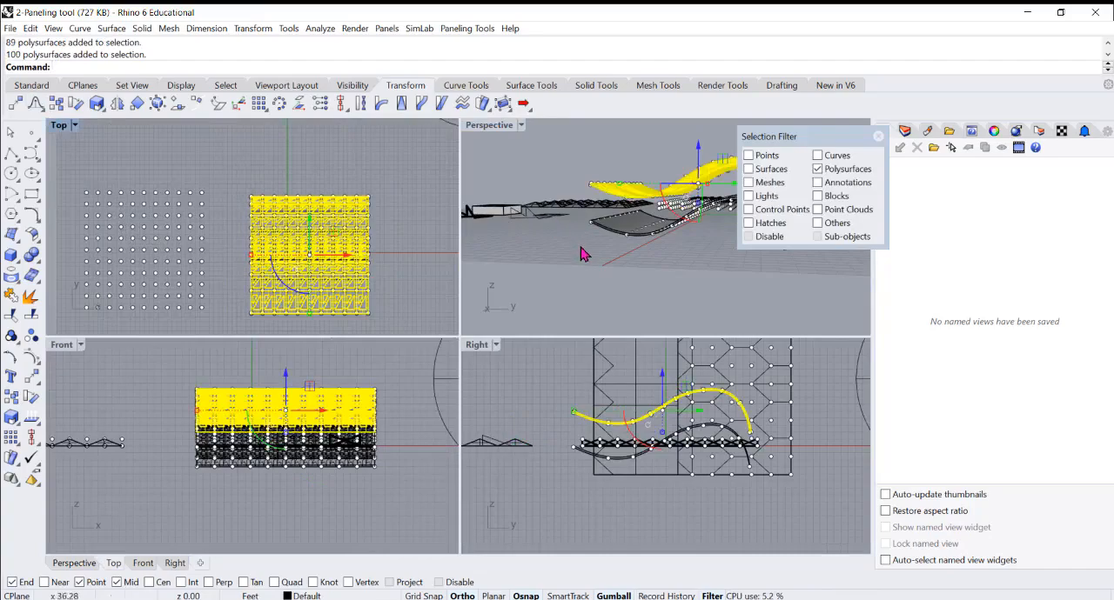
right_click_drag(582, 254, 522, 150)
double_click(499, 126)
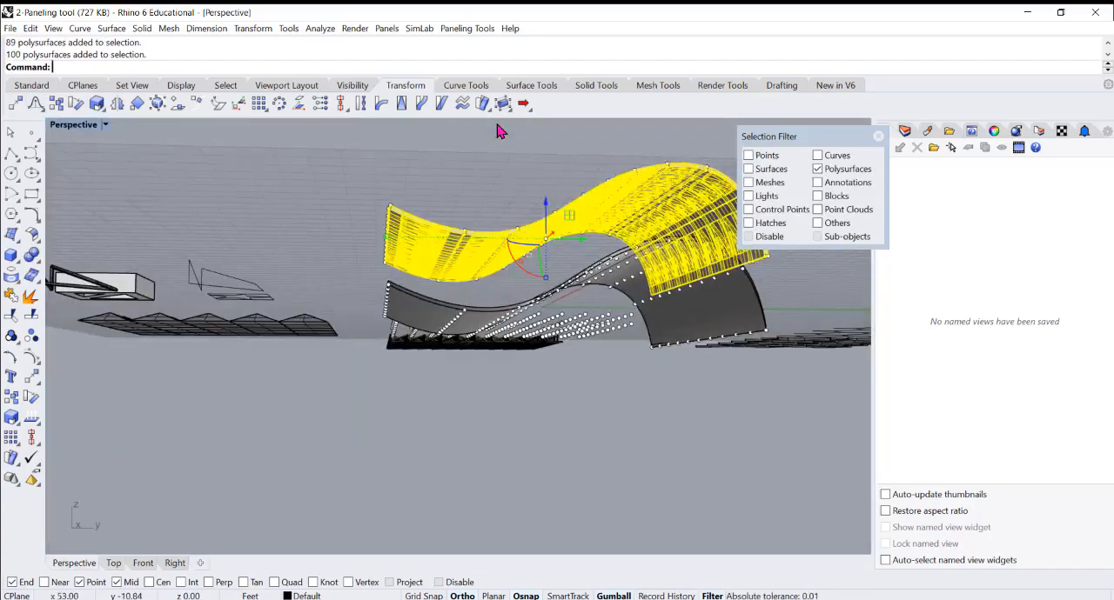
right_click_drag(531, 225, 556, 287)
scroll(541, 291, "down", 4)
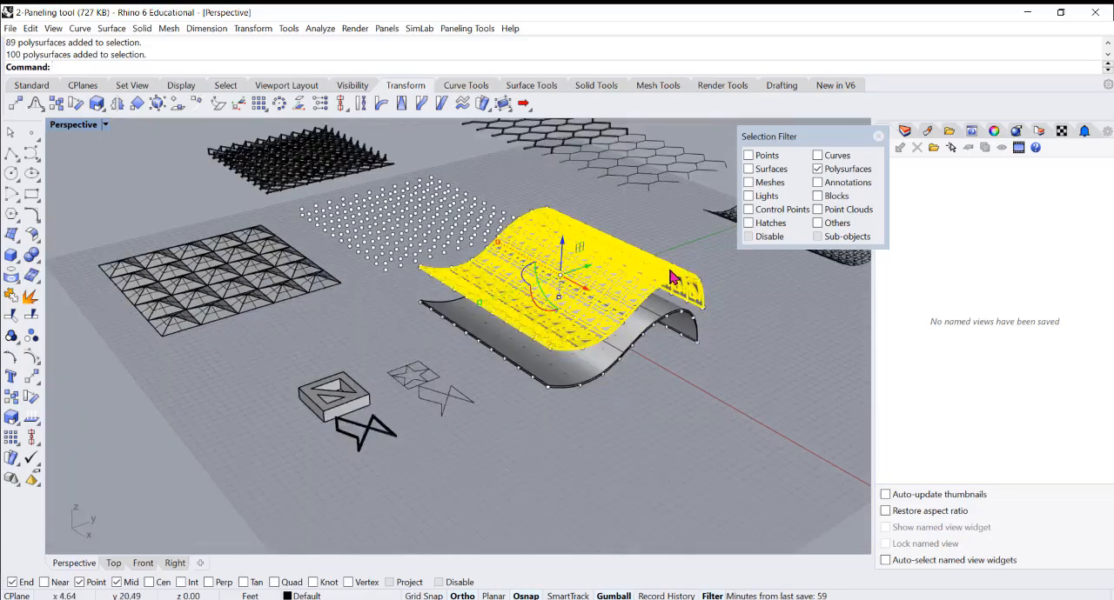
key("Return")
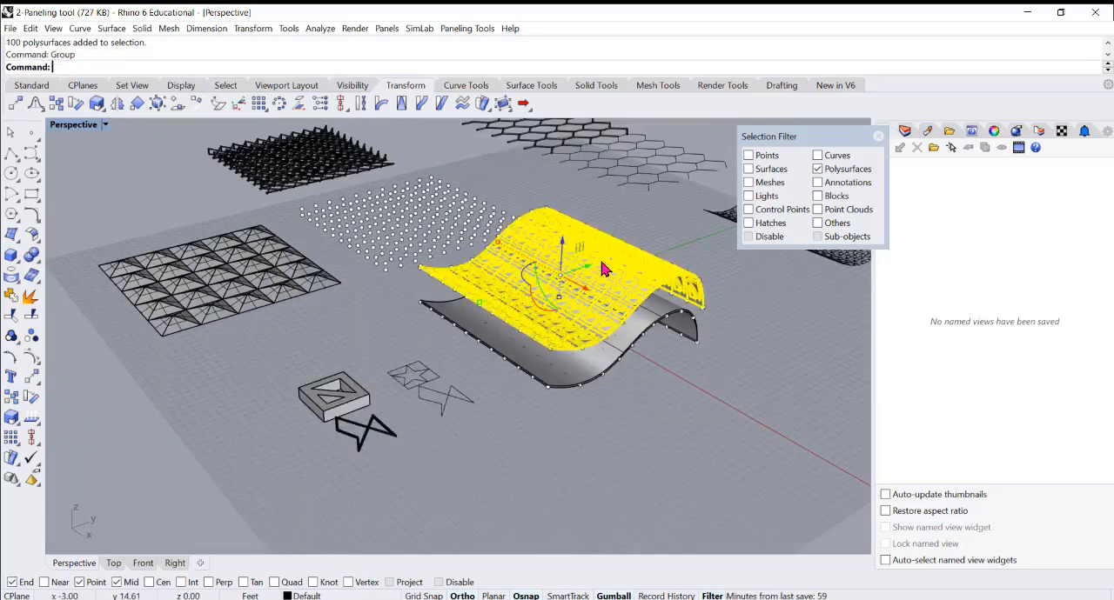
scroll(539, 258, "down", 4)
mouse_move(559, 286)
right_mouse_down()
mouse_move(566, 308)
mouse_move(573, 277)
right_mouse_up()
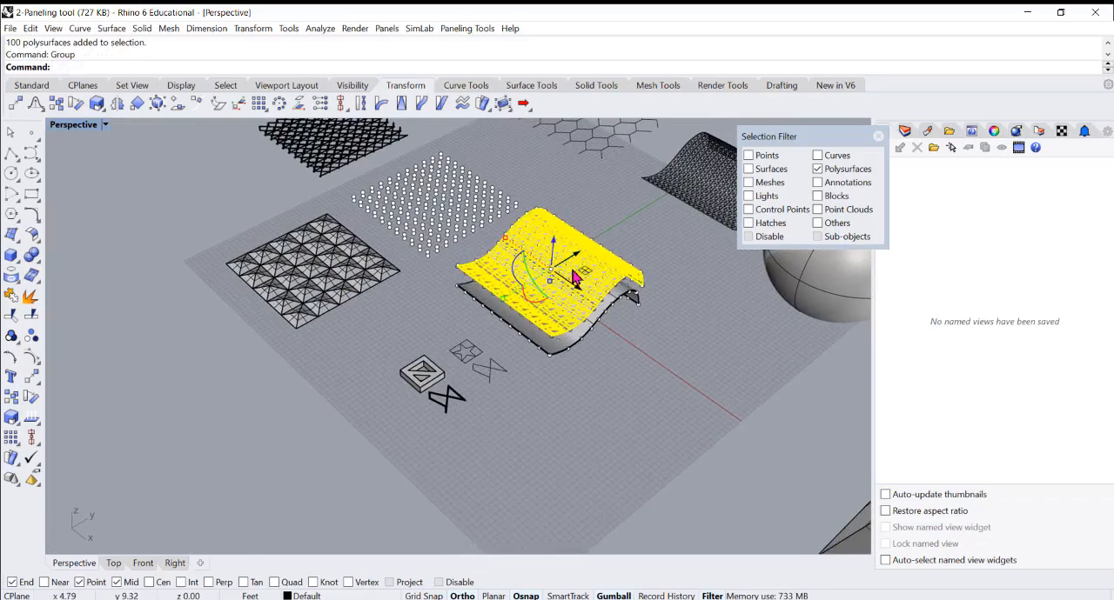
Move the grouped wavy panels off the surface pair to the open area beside the source box module and close the selection filter
left_click_drag(579, 254, 327, 374)
left_click(597, 424)
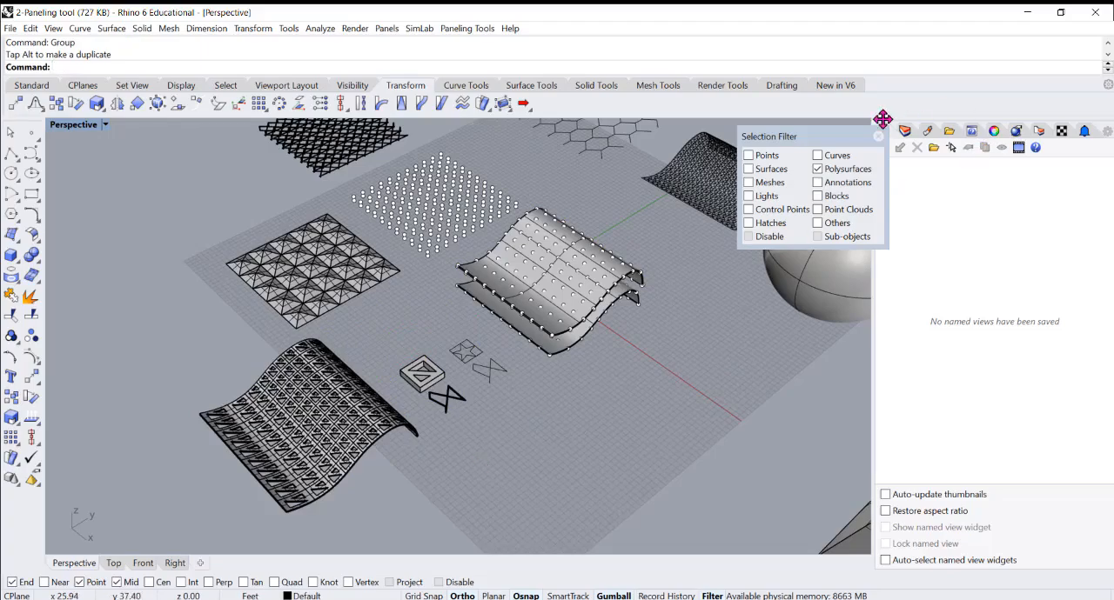
scroll(633, 315, "down", 2)
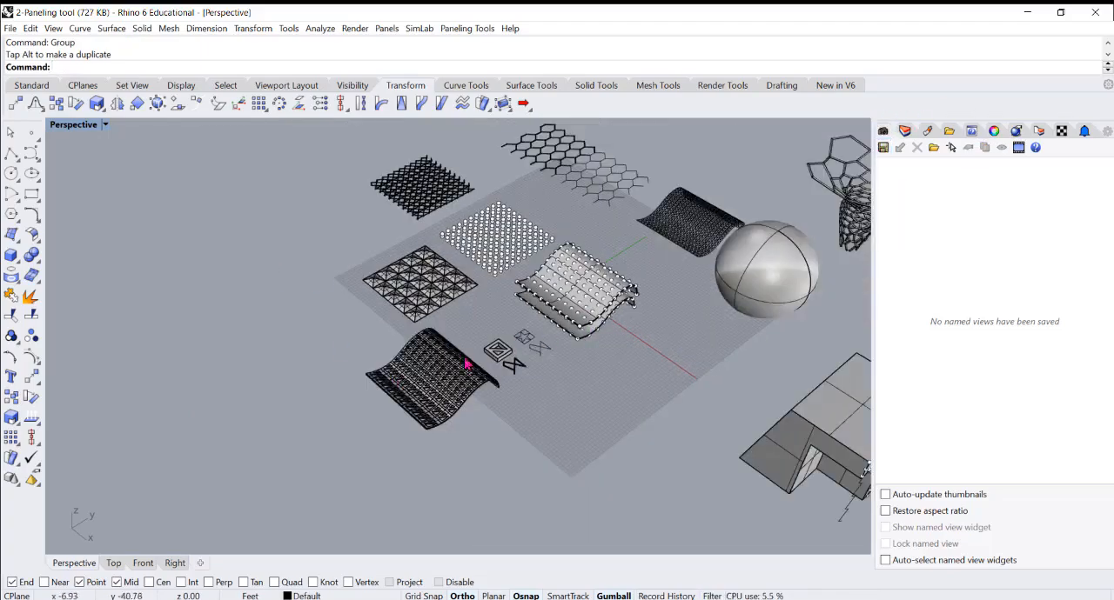
scroll(450, 404, "up", 6)
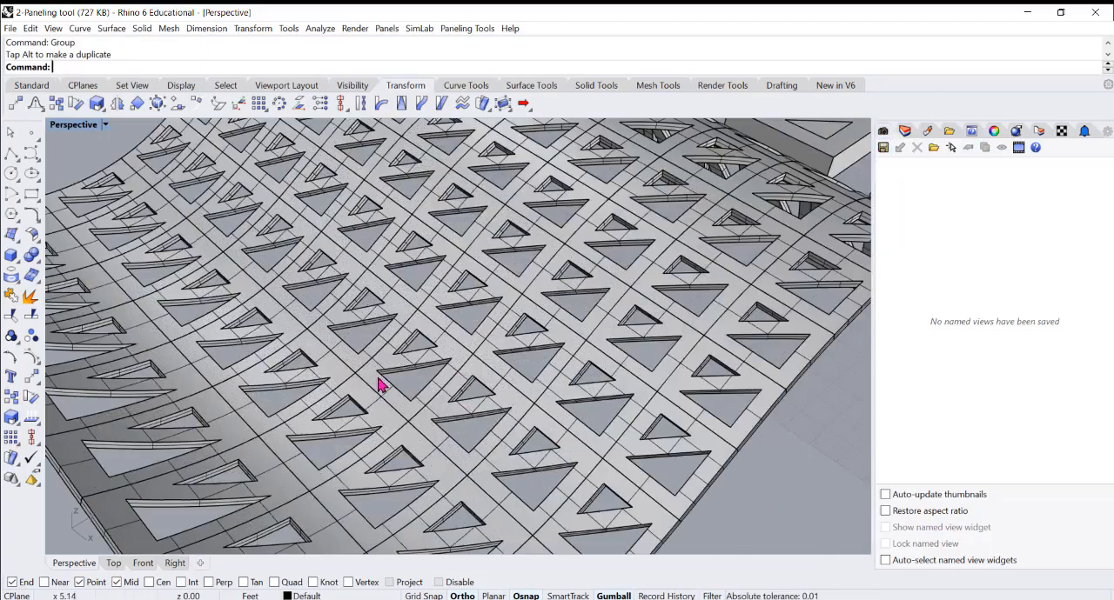
scroll(413, 401, "down", 6)
right_click_drag(467, 390, 468, 365)
scroll(379, 325, "down", 4)
right_click_drag(378, 326, 415, 329)
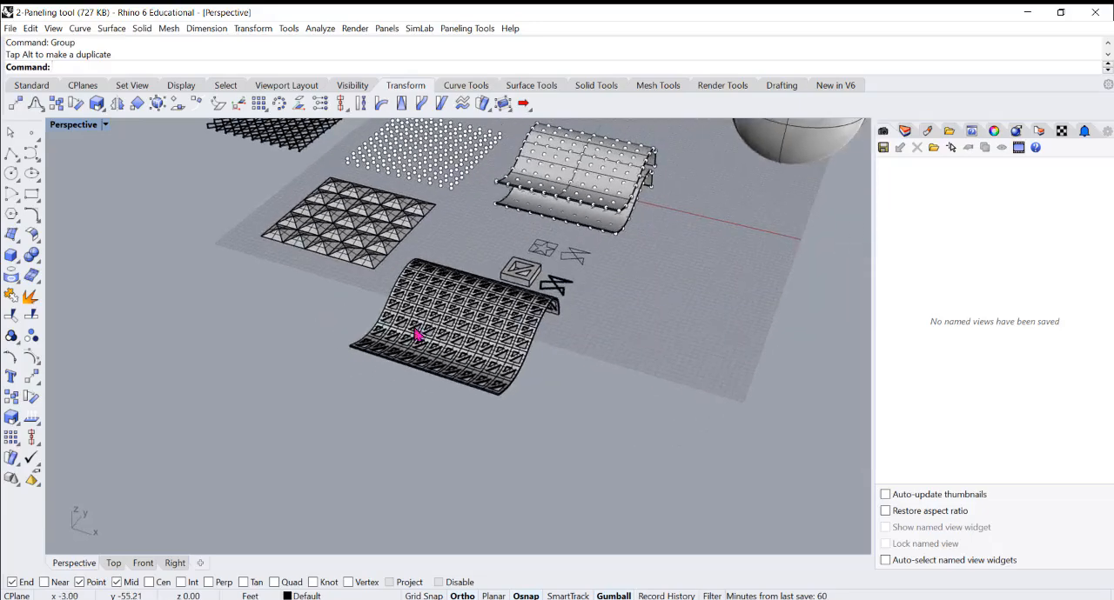
Show all the hidden objects, bringing back the funnel surface with its point grid
scroll(416, 335, "down", 4)
type("Show")
key("Return")
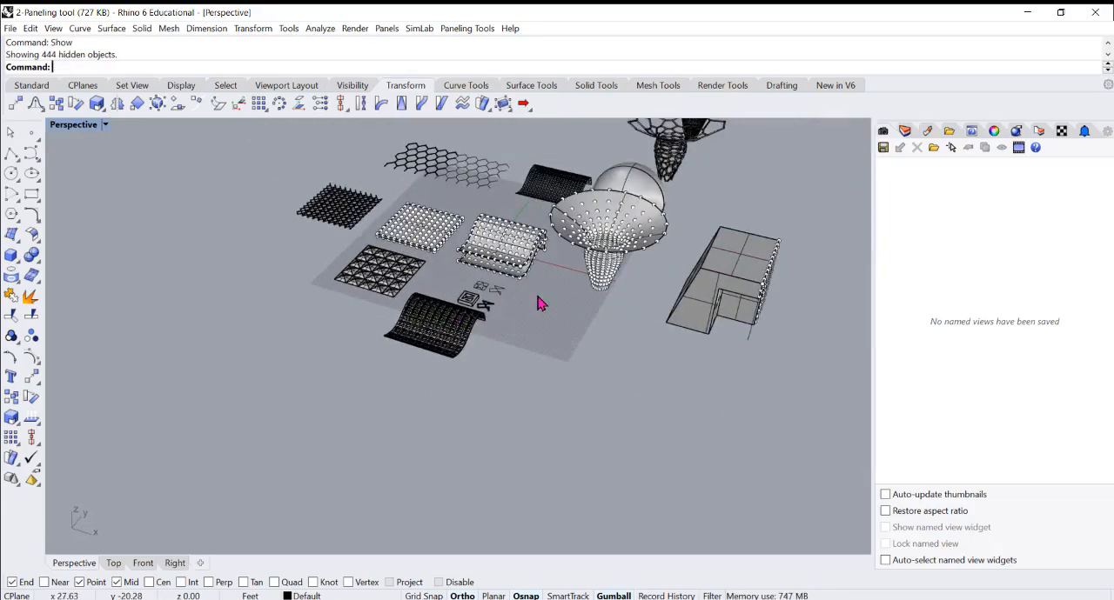
scroll(537, 300, "up", 5)
scroll(557, 314, "down", 4)
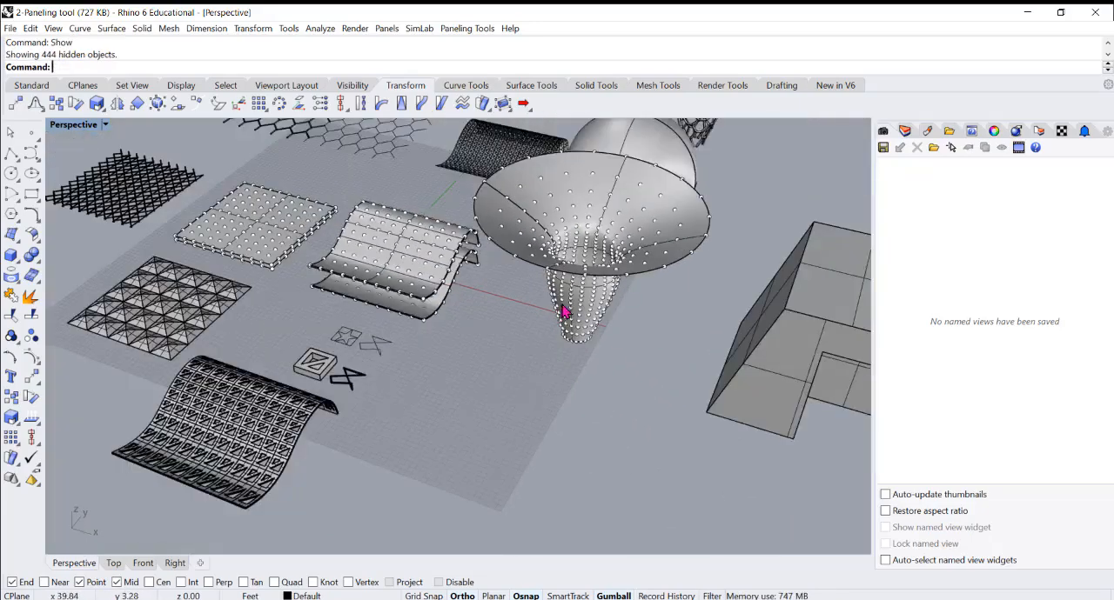
Offset the funnel surface outward by 0.25 feet with OffsetSrf, keeping round corners, Solid=No and BothSides=No
right_click_drag(566, 304, 523, 269)
scroll(512, 268, "up", 5)
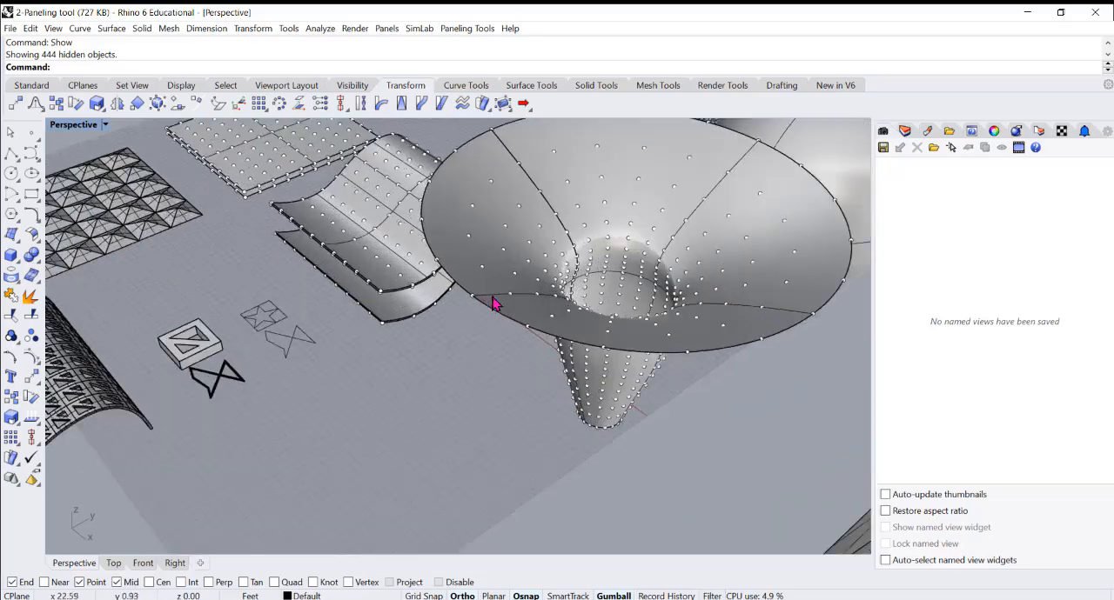
left_click(492, 280)
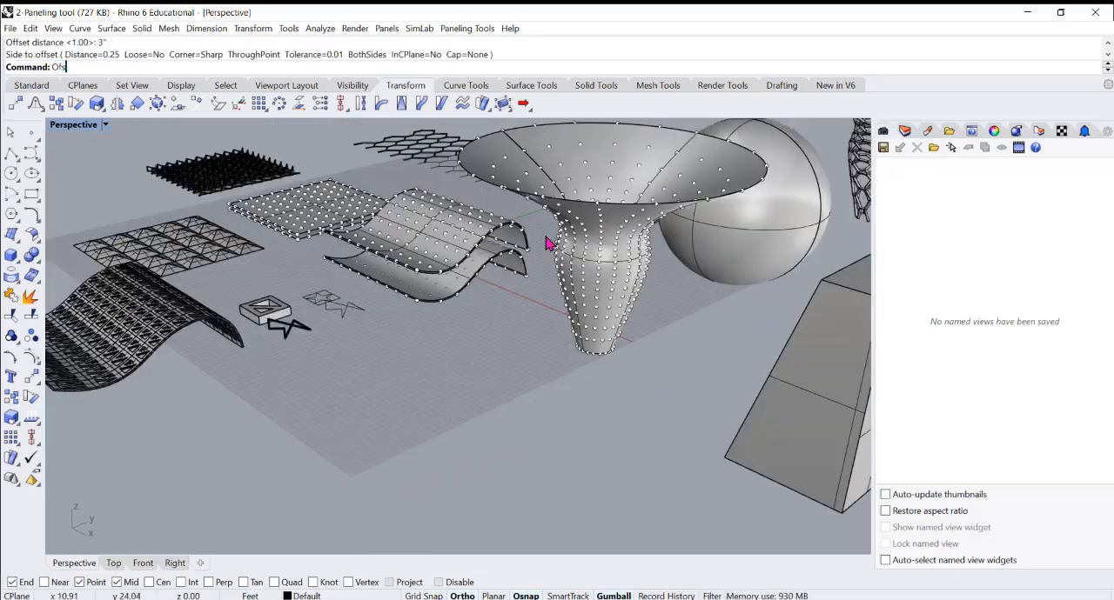
type("Ofs")
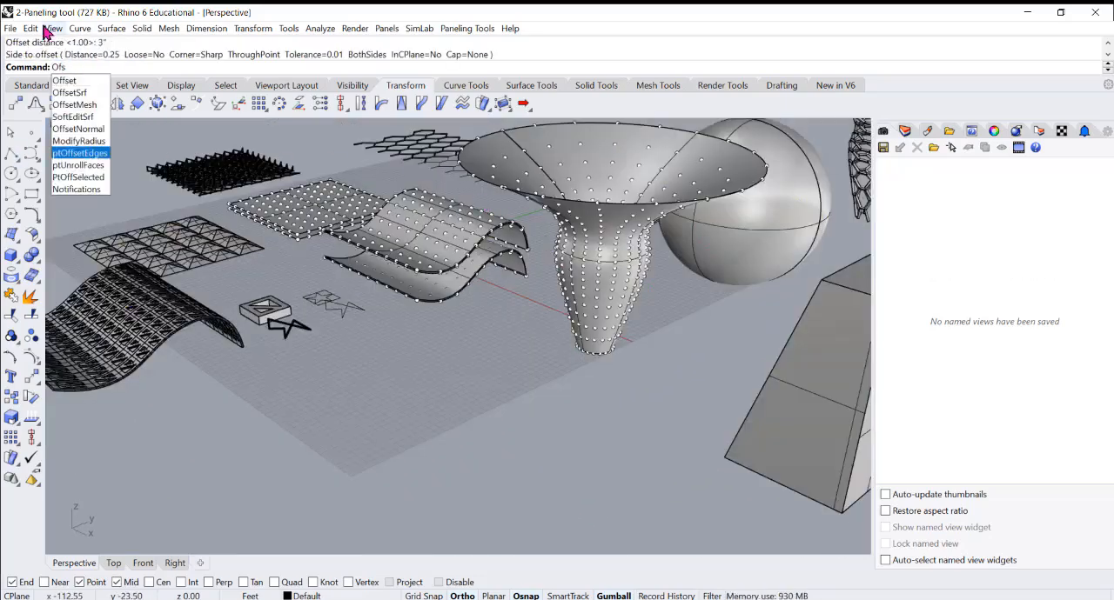
left_click(71, 93)
scroll(561, 243, "up", 1)
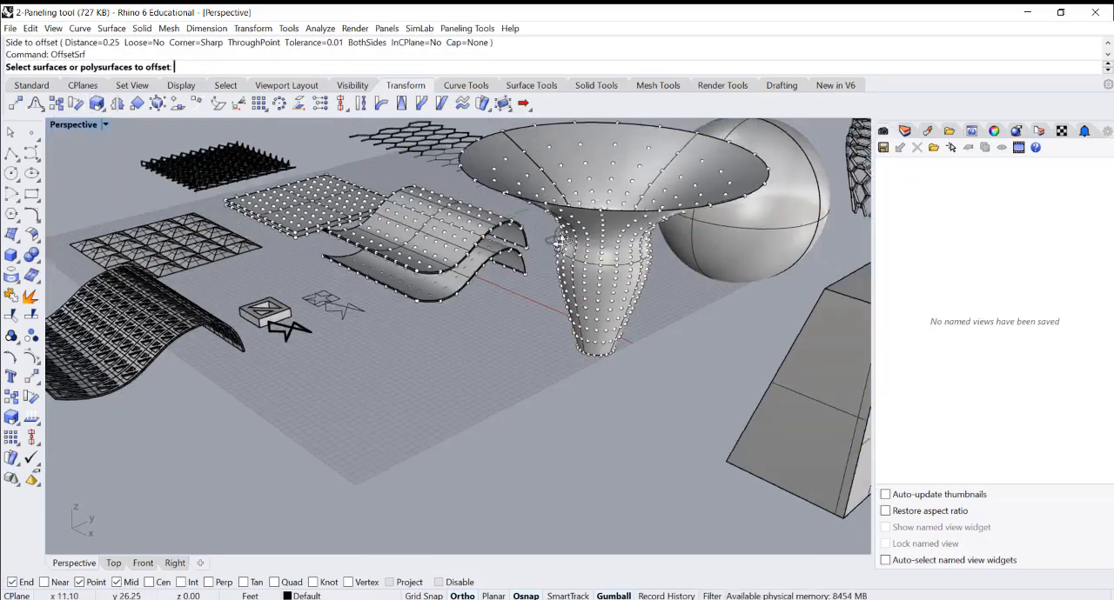
scroll(561, 244, "up", 3)
left_click(550, 207)
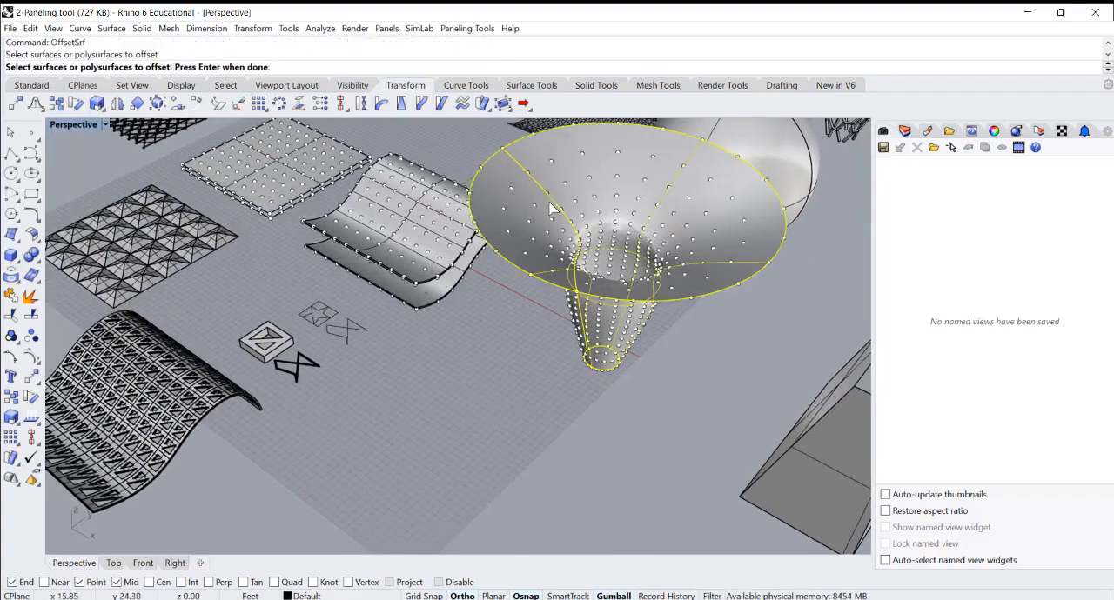
key("Return")
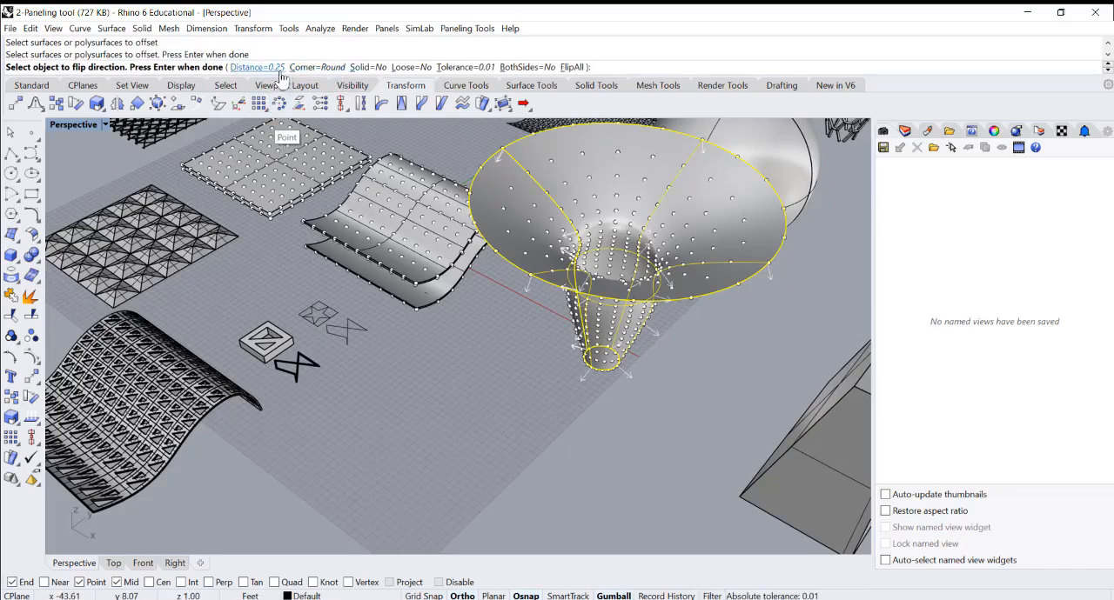
right_click_drag(565, 278, 564, 254)
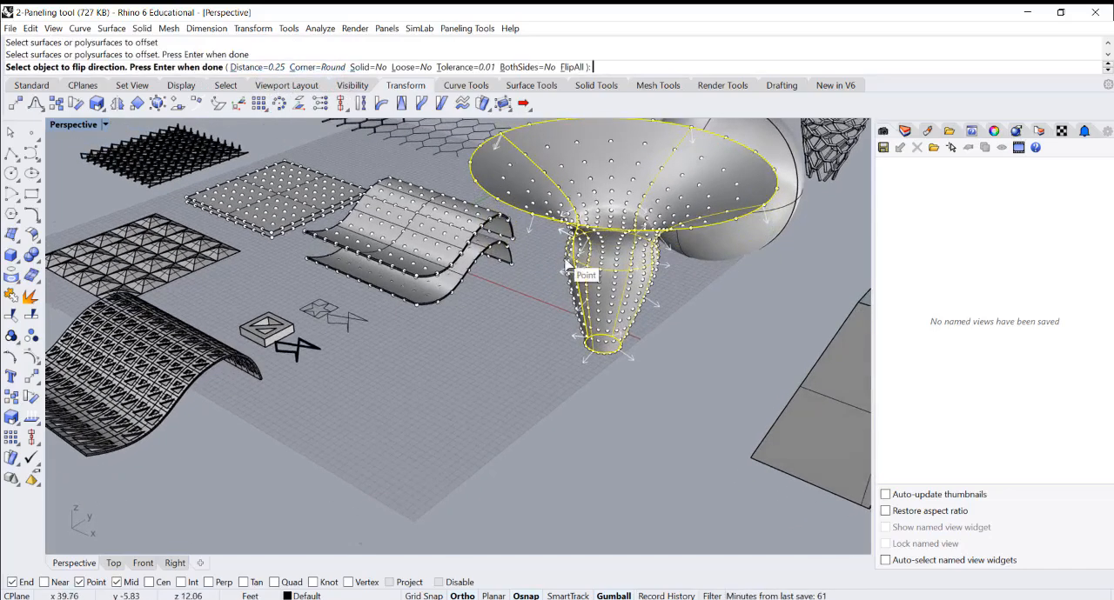
key("Return")
Open the commands for paneling from an existing grid for the offset funnel pair
scroll(572, 252, "up", 5)
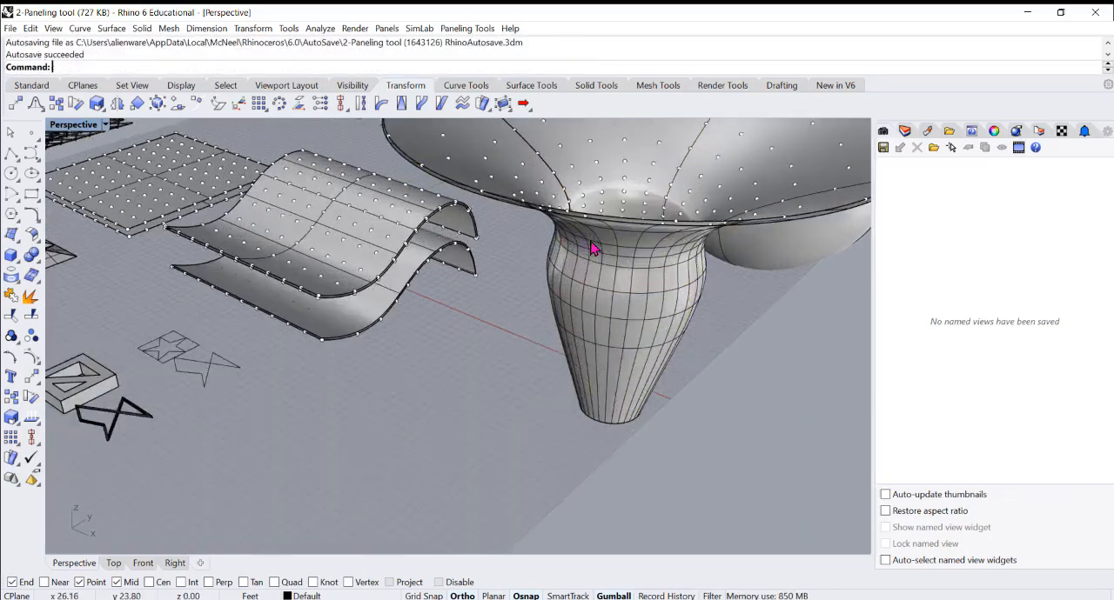
scroll(492, 200, "down", 3)
right_click_drag(490, 199, 484, 253)
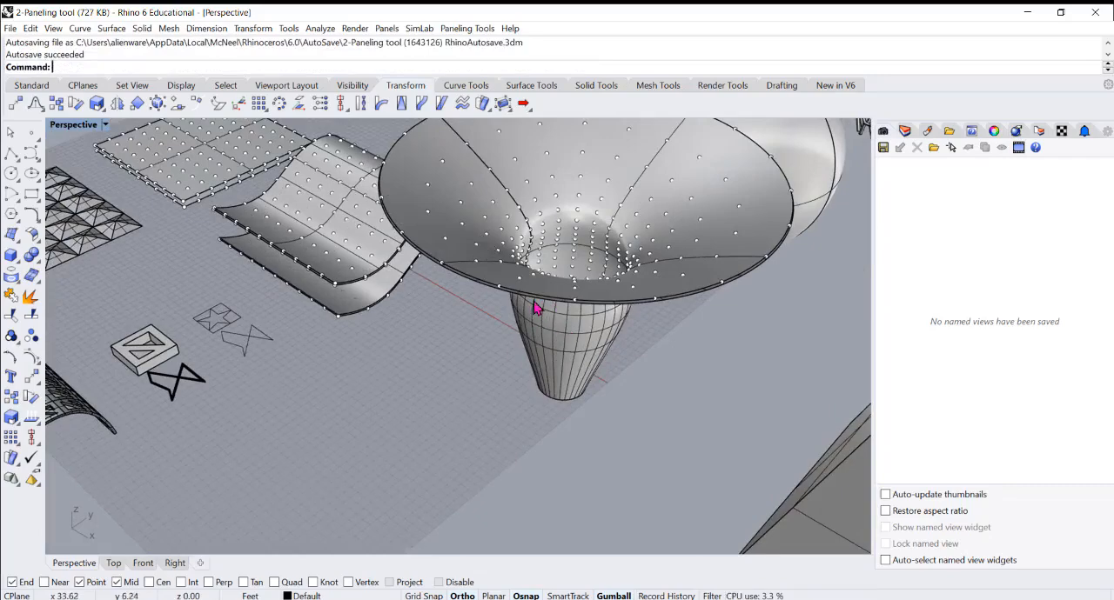
right_click_drag(537, 315, 522, 322)
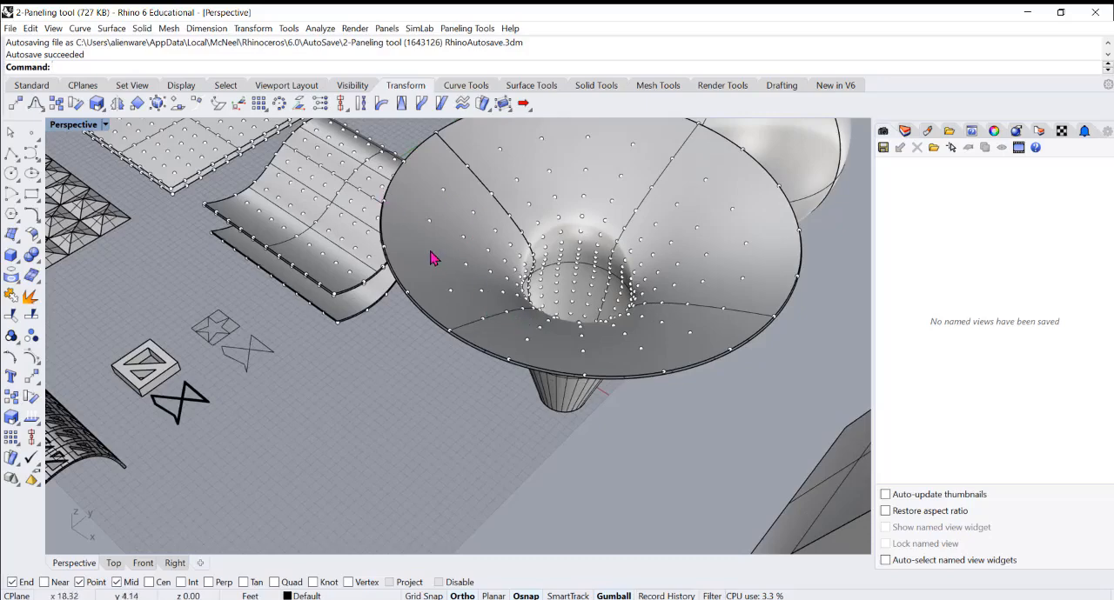
left_click(460, 30)
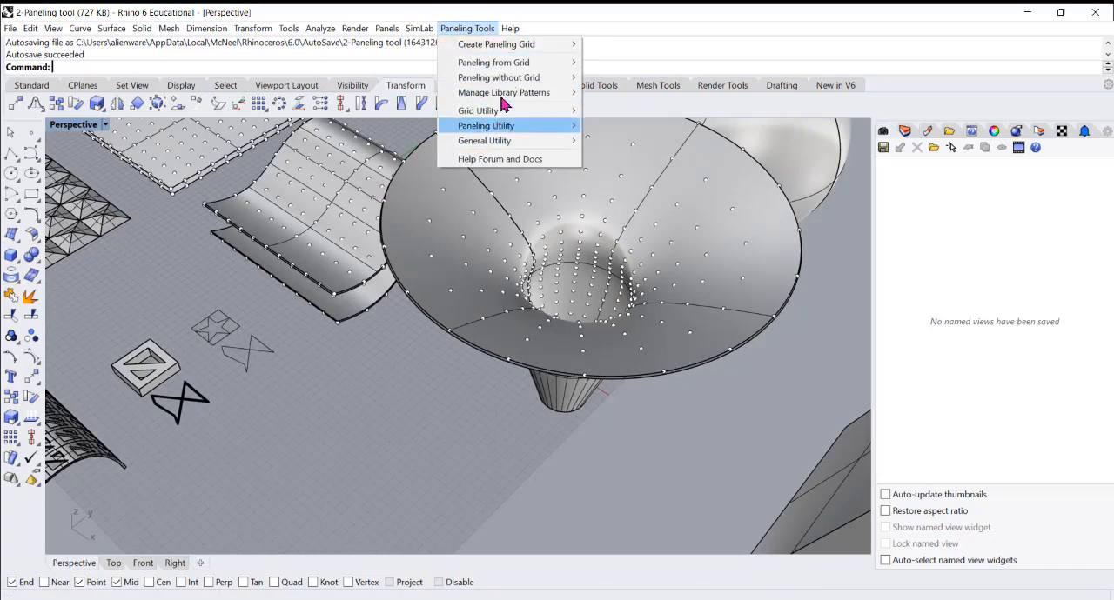
mouse_move(518, 67)
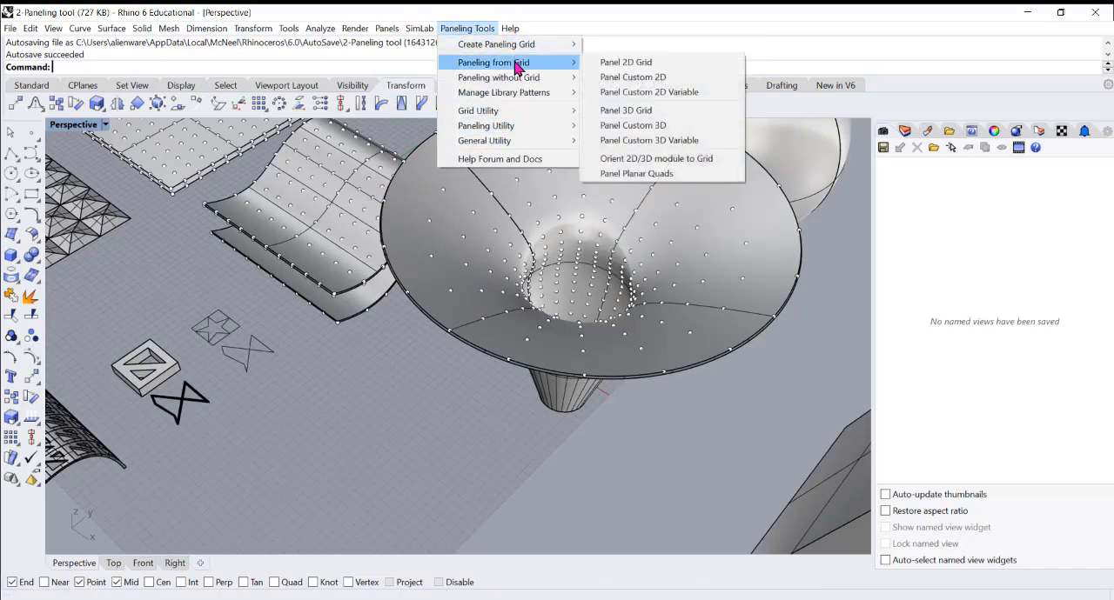
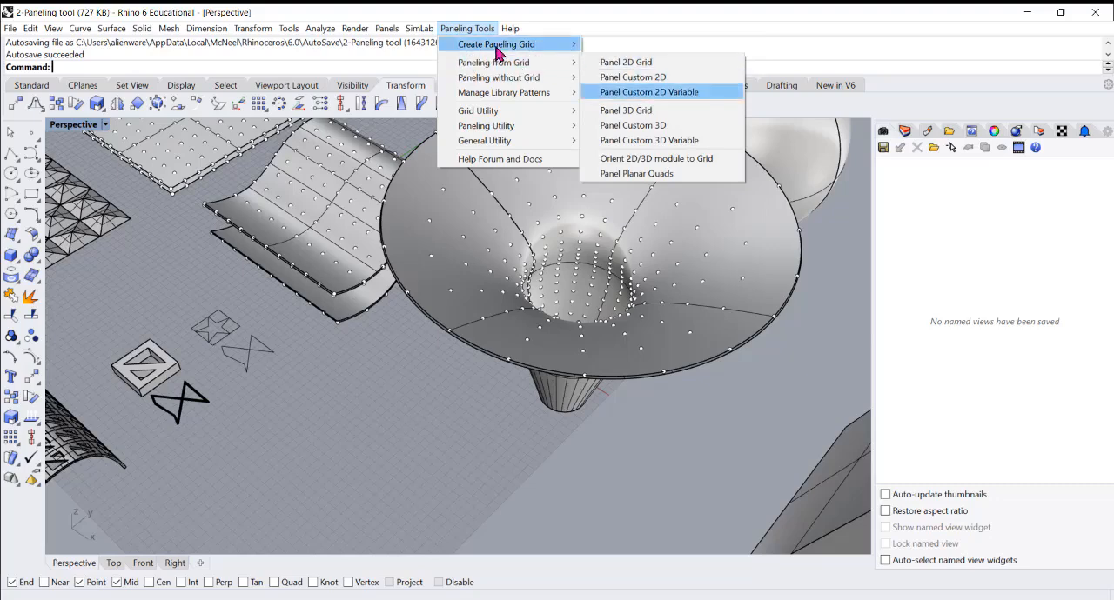
Create a grouped point grid on the outer funnel surface by surface domain number, with 10 spans in U and V
mouse_move(497, 44)
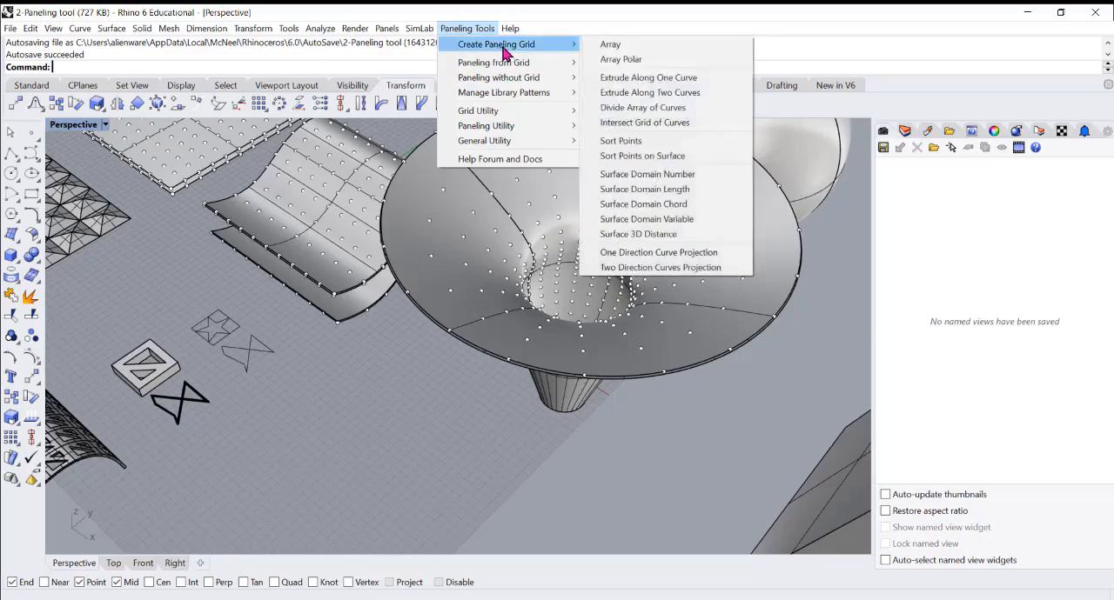
left_click(678, 175)
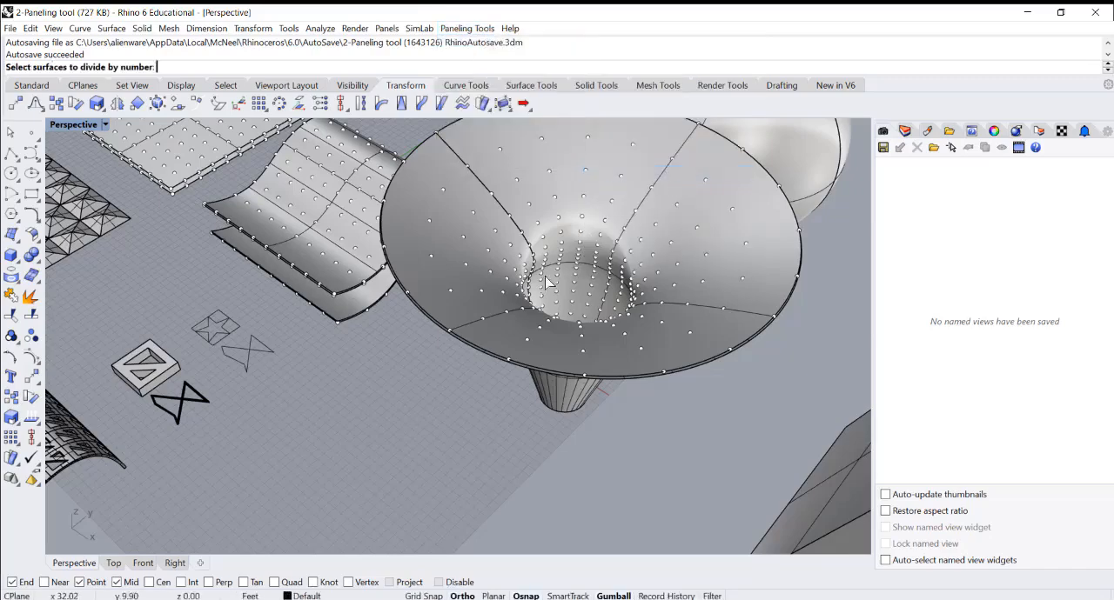
right_click_drag(483, 300, 548, 231)
left_click(550, 229)
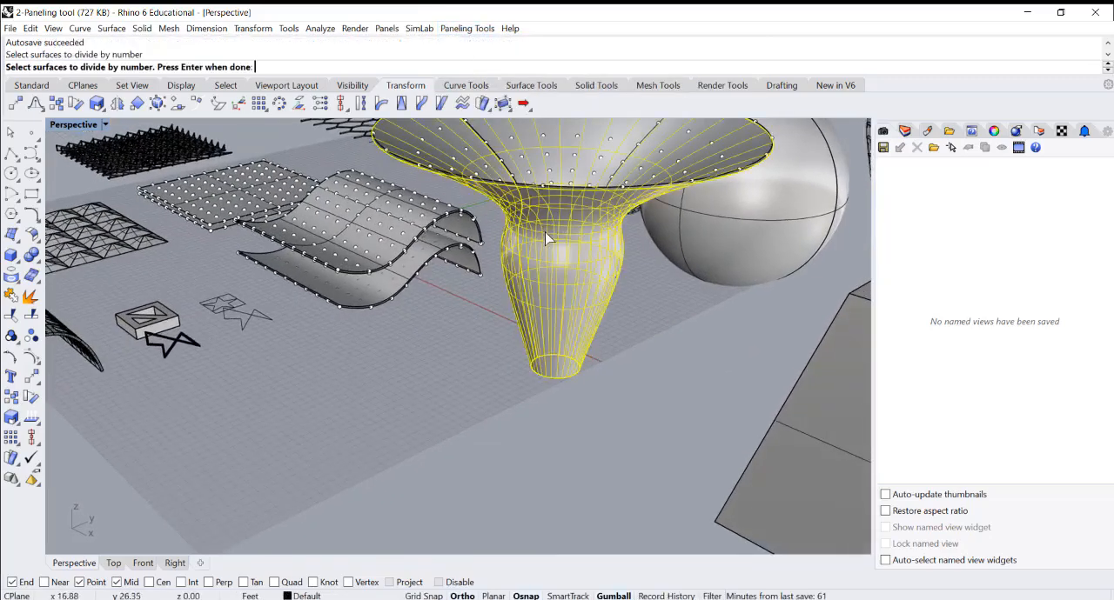
key("Return")
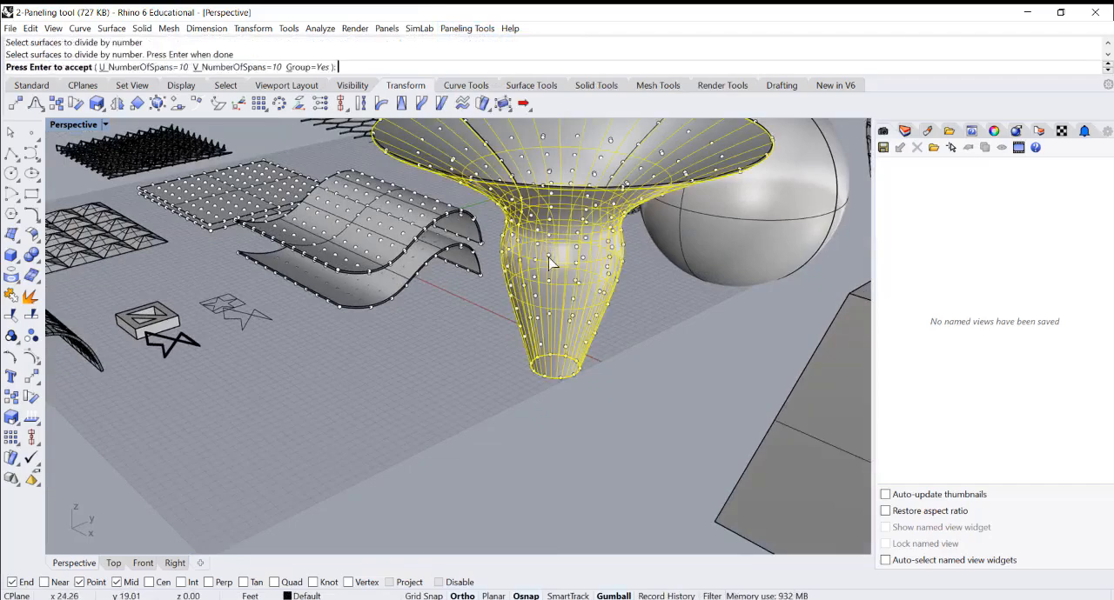
right_click_drag(549, 262, 554, 290)
key("Return")
scroll(430, 256, "up", 2)
mouse_move(441, 263)
right_mouse_down()
mouse_move(471, 277)
mouse_move(459, 254)
right_mouse_up()
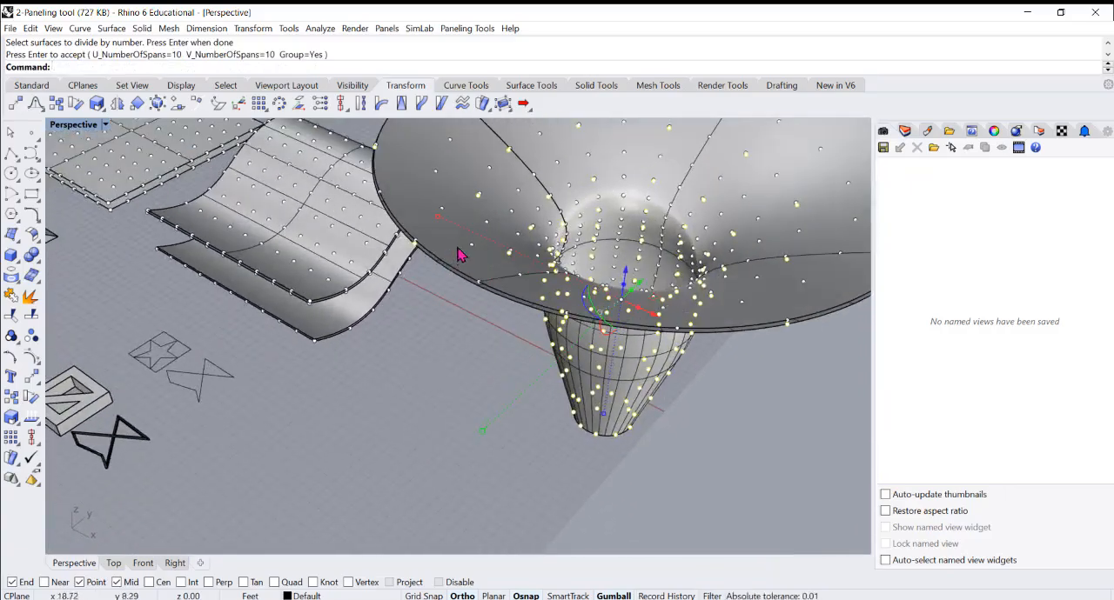
Delete the existing dense point grid on the inner funnel surface
left_click(449, 214)
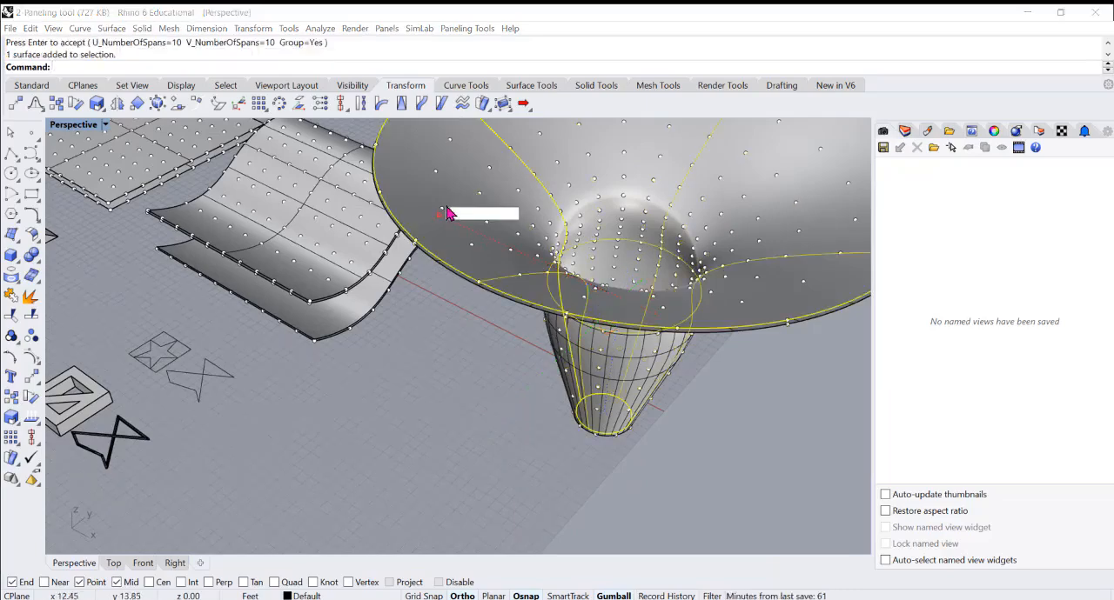
key("Escape")
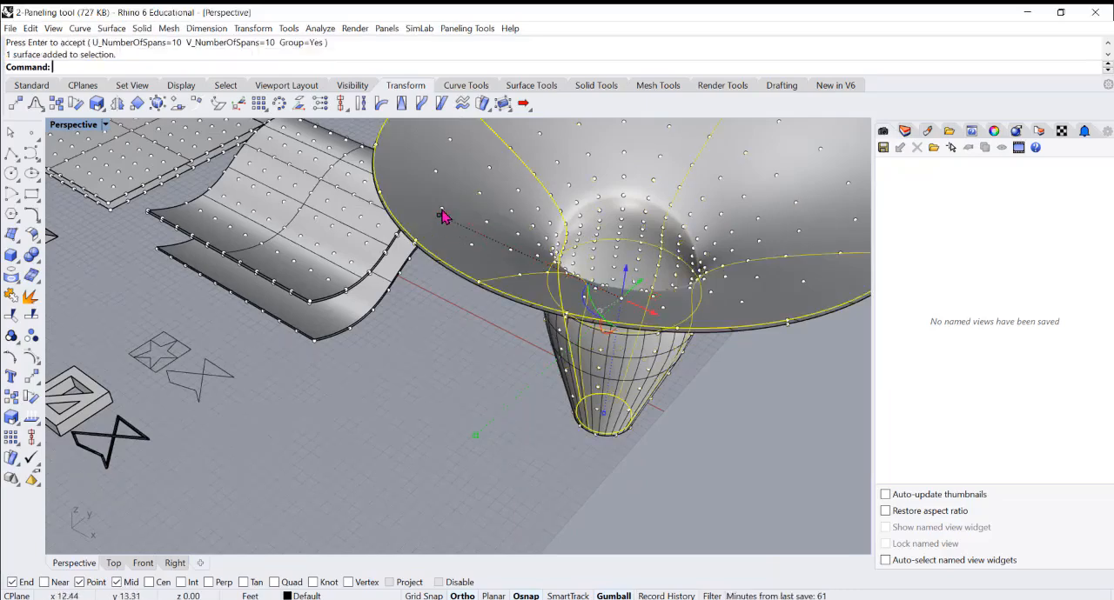
key("Escape")
left_click(443, 209)
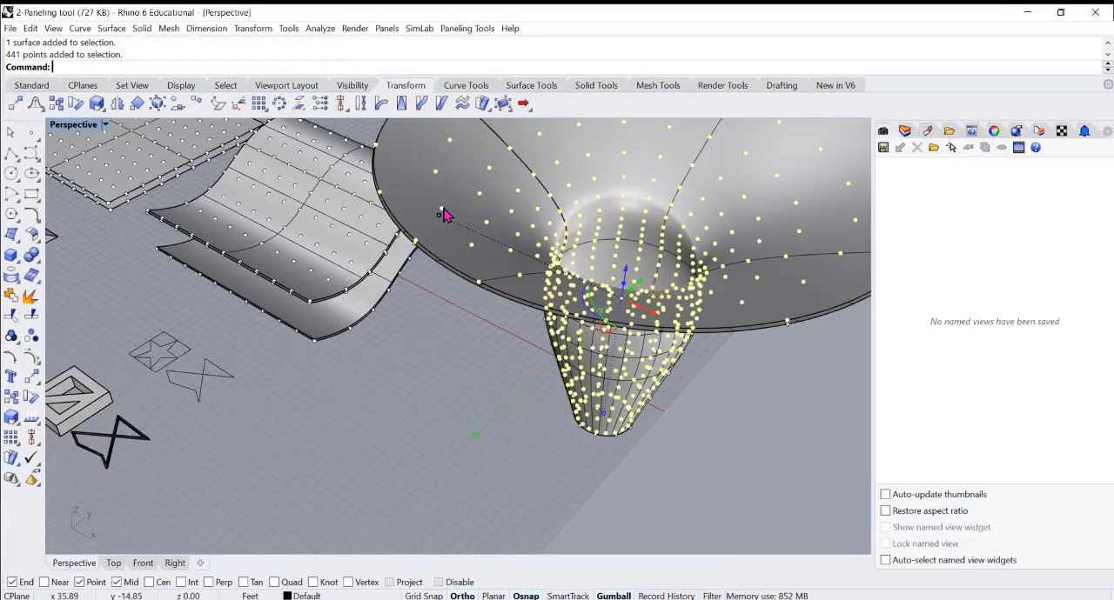
key("Delete")
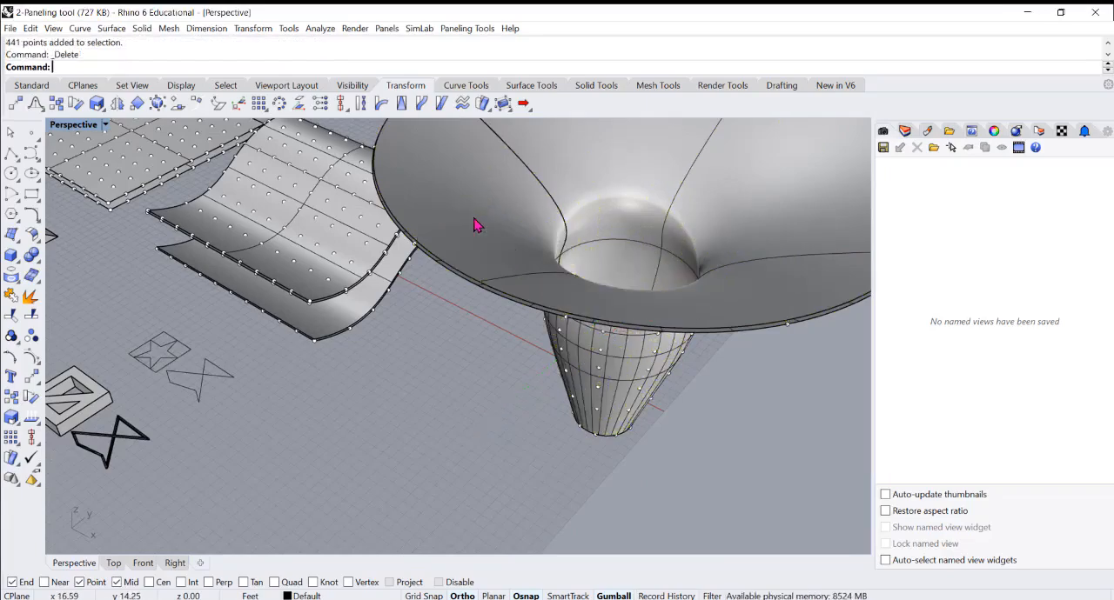
Create a grouped point grid on the inner funnel surface by surface domain number, with 10 spans in U and V
left_click(470, 29)
mouse_move(492, 45)
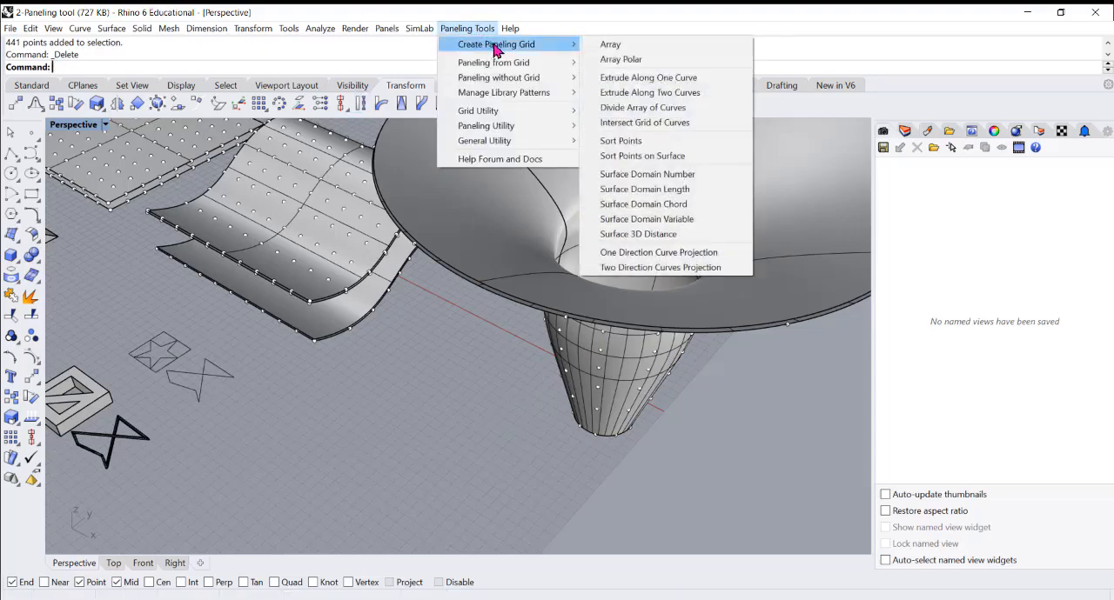
left_click(679, 178)
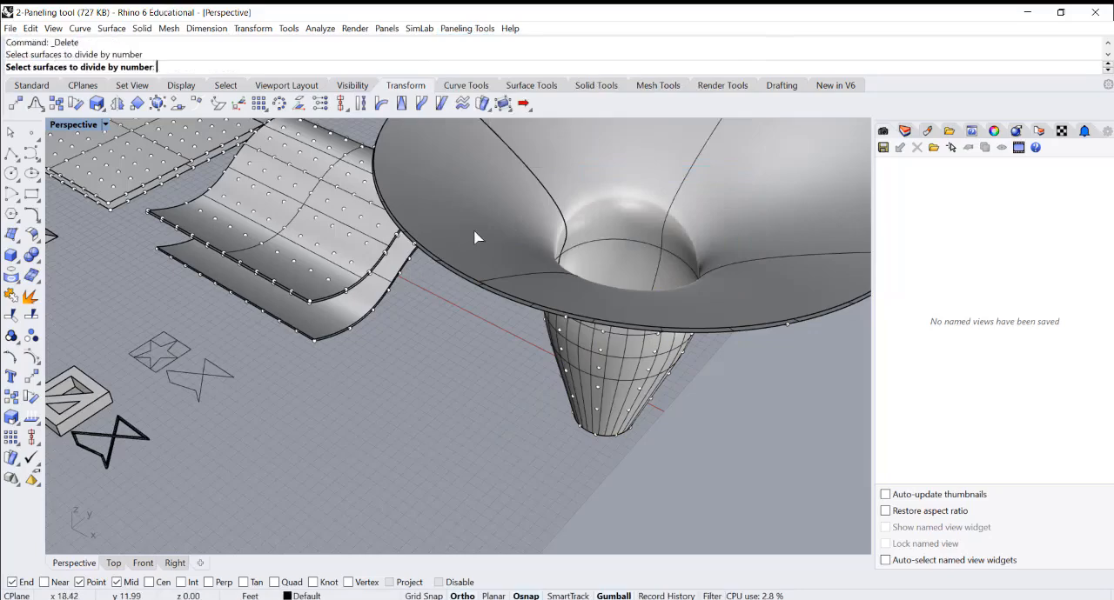
left_click(475, 237)
key("Return")
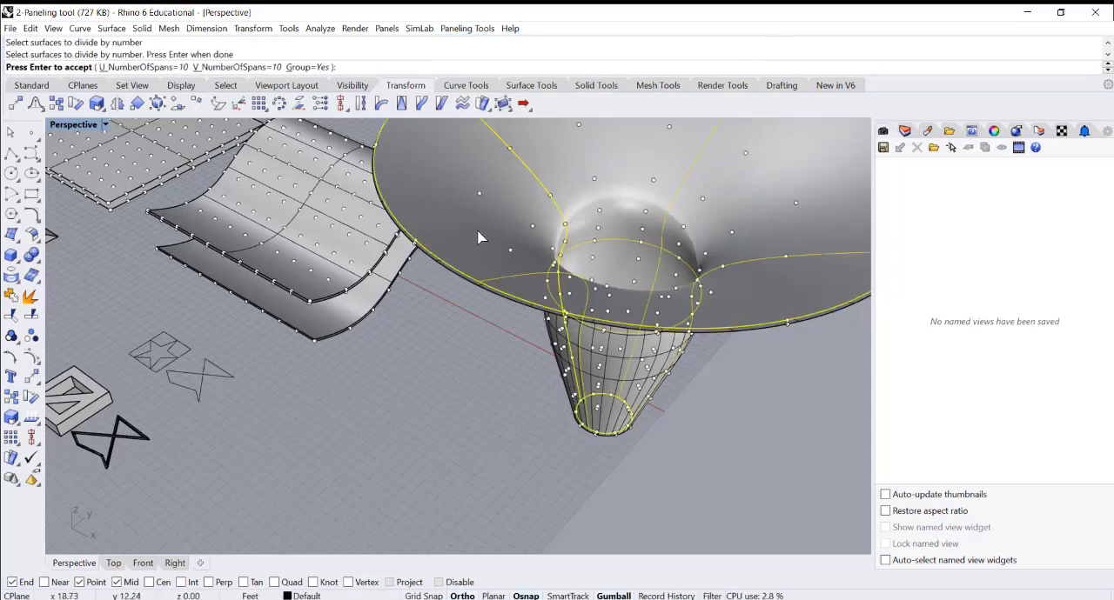
key("Return")
right_click_drag(481, 237, 500, 230)
left_click(480, 289)
scroll(525, 226, "down", 2)
scroll(545, 204, "up", 5)
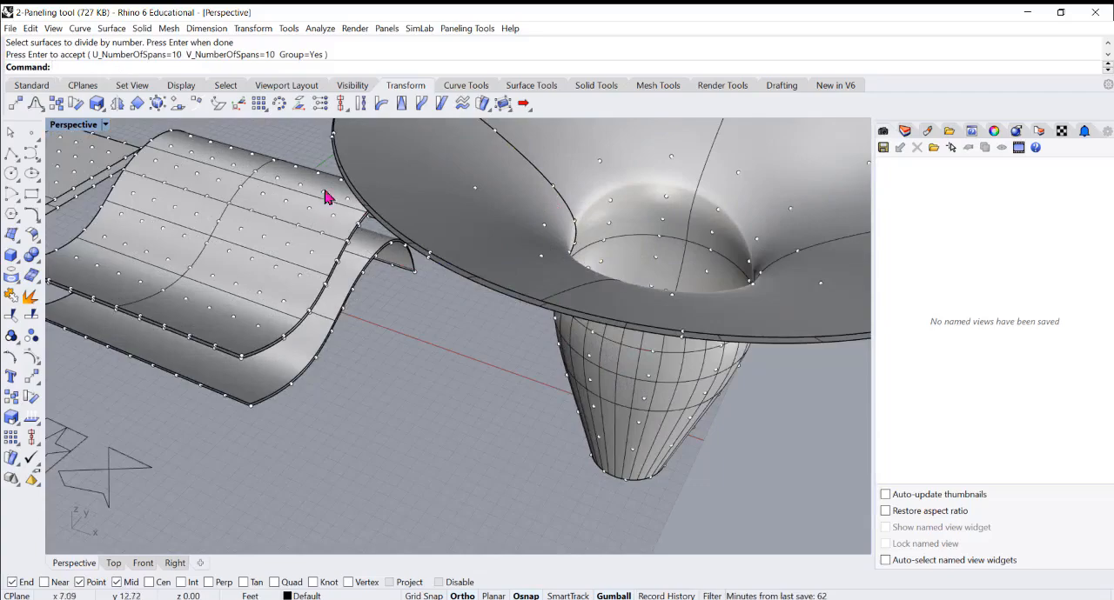
Start Panel Custom 3D with the outer then inner funnel grids as bounding grids and both funnel surfaces as bounding surfaces
left_click(470, 28)
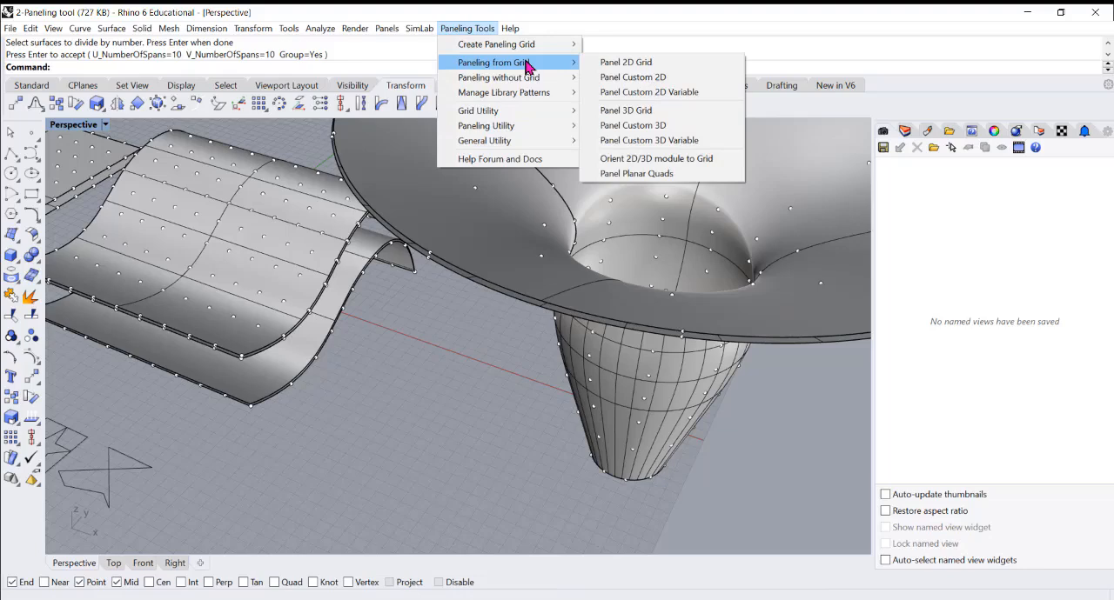
left_click(659, 130)
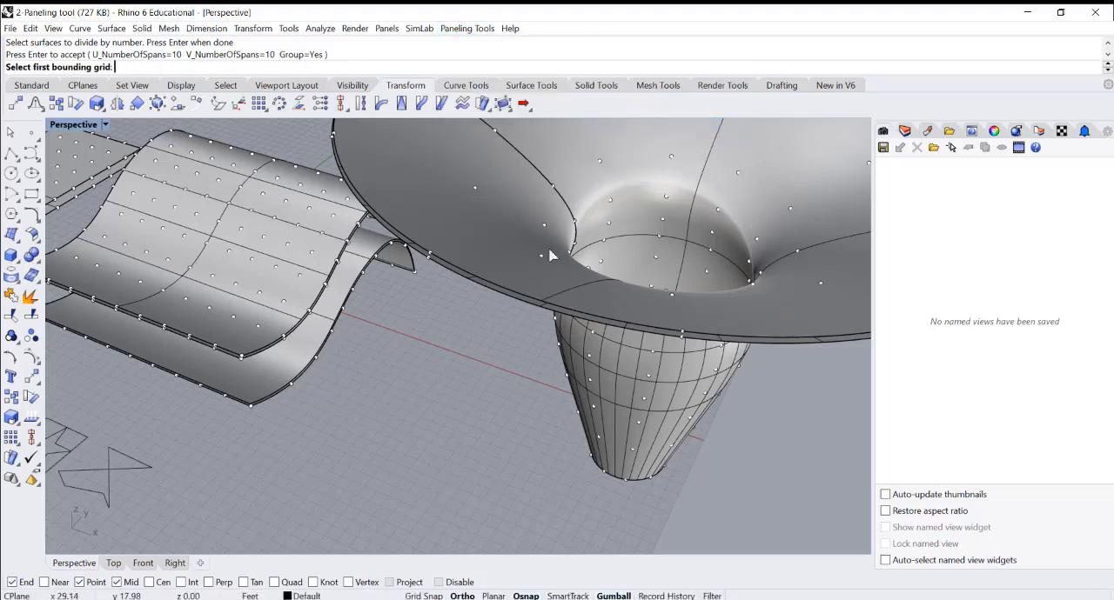
scroll(534, 305, "up", 3)
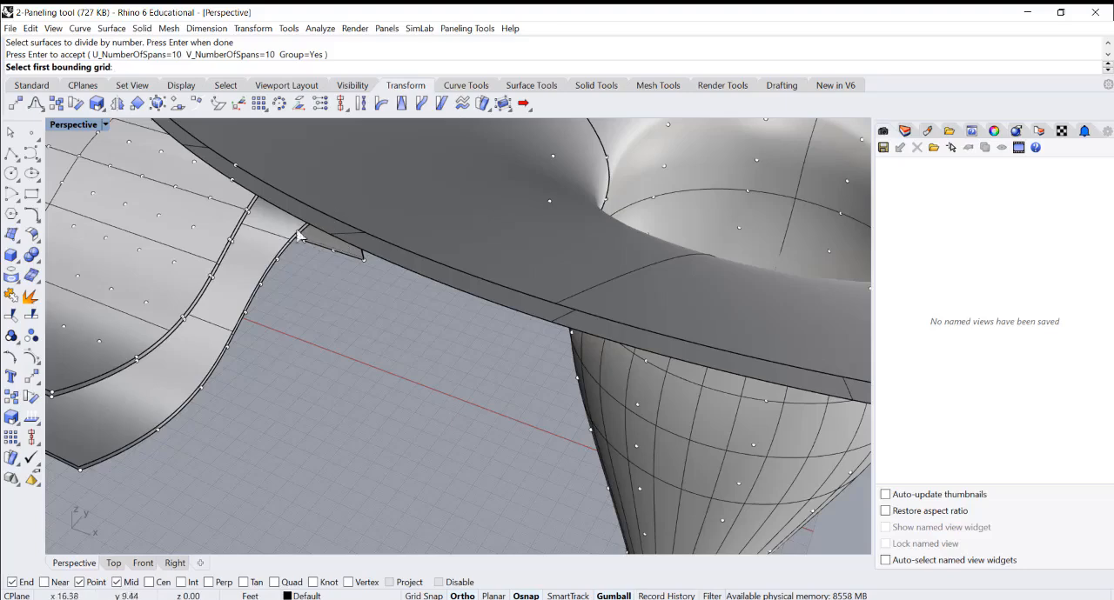
left_click(638, 450)
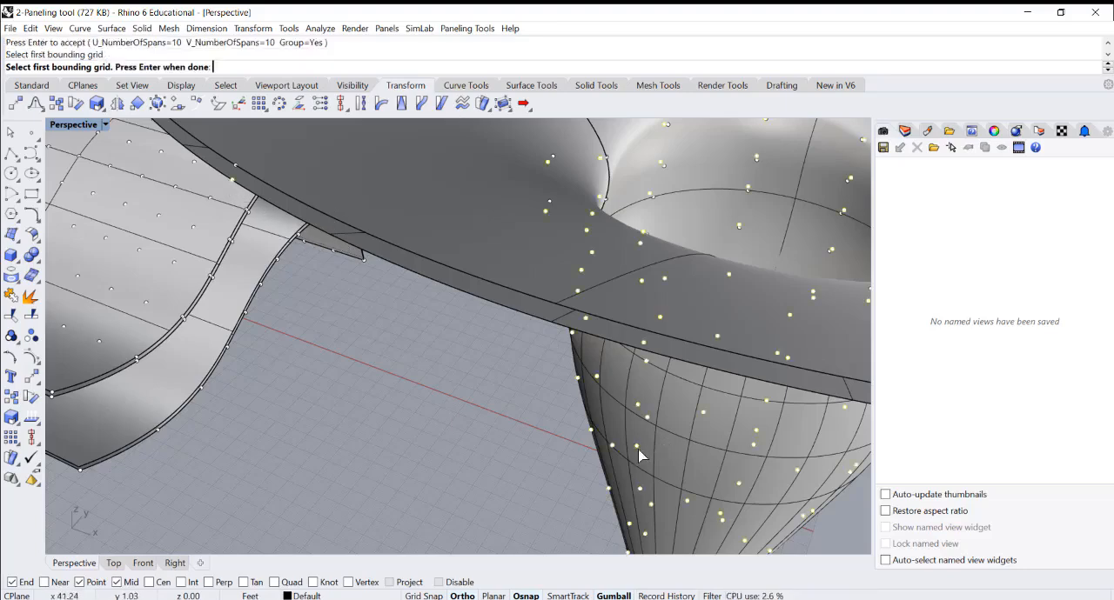
key("Return")
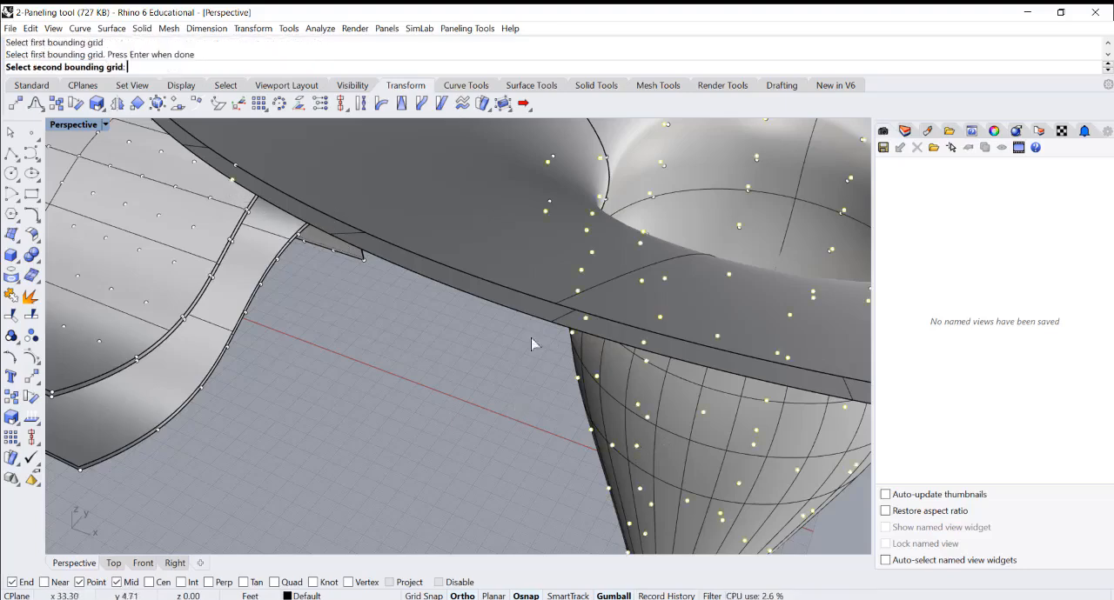
left_click(548, 205)
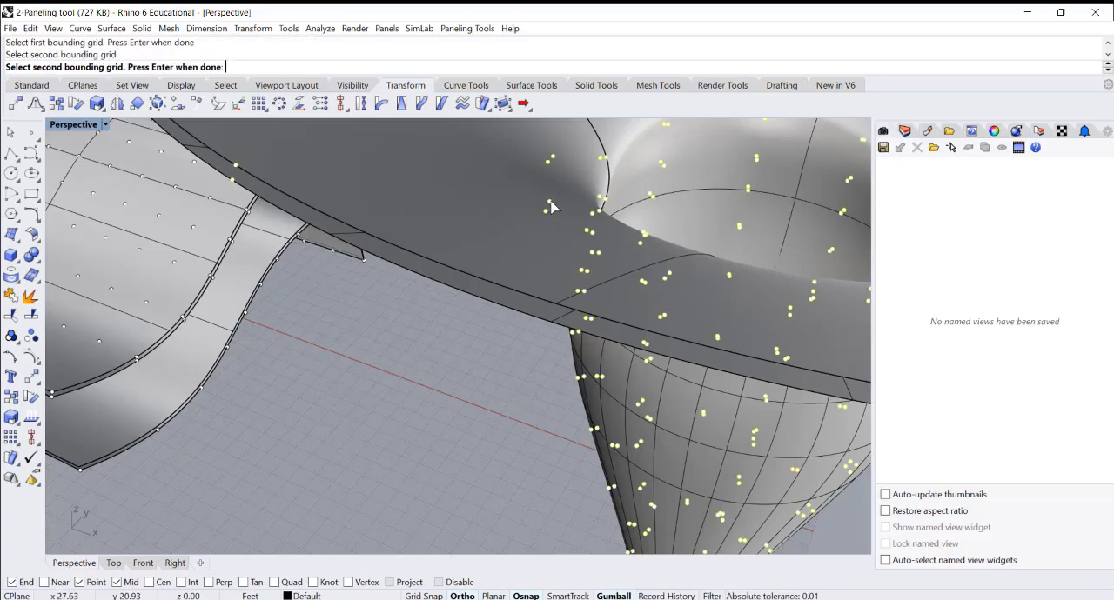
key("Return")
left_click(492, 299)
left_click(510, 279)
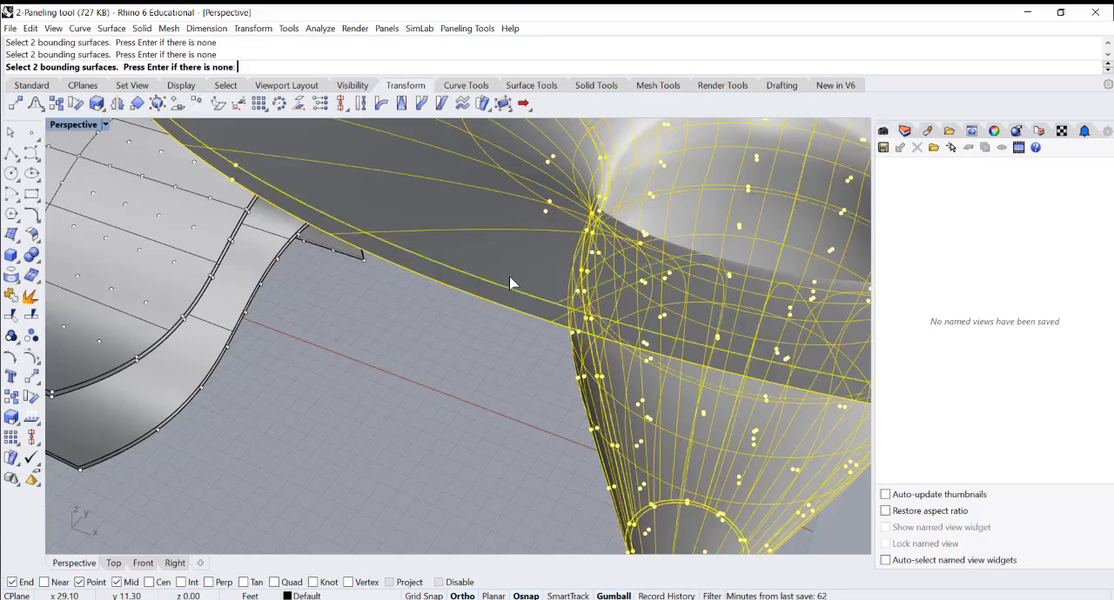
key("Return")
Panel the funnel pair with the box module with triangular openings, accepting Base_u=0, Base_v=0, Shift_u=1 and Shift_v=1
scroll(598, 267, "down", 5)
scroll(598, 267, "down", 3)
scroll(396, 376, "up", 4)
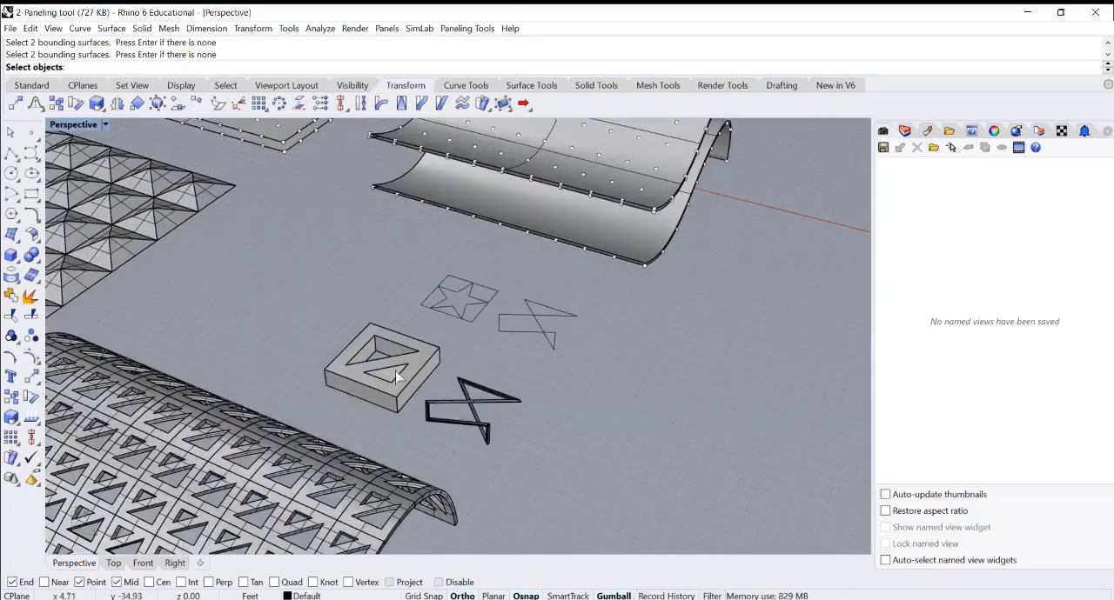
left_click(409, 364)
scroll(374, 369, "down", 3)
key("Return")
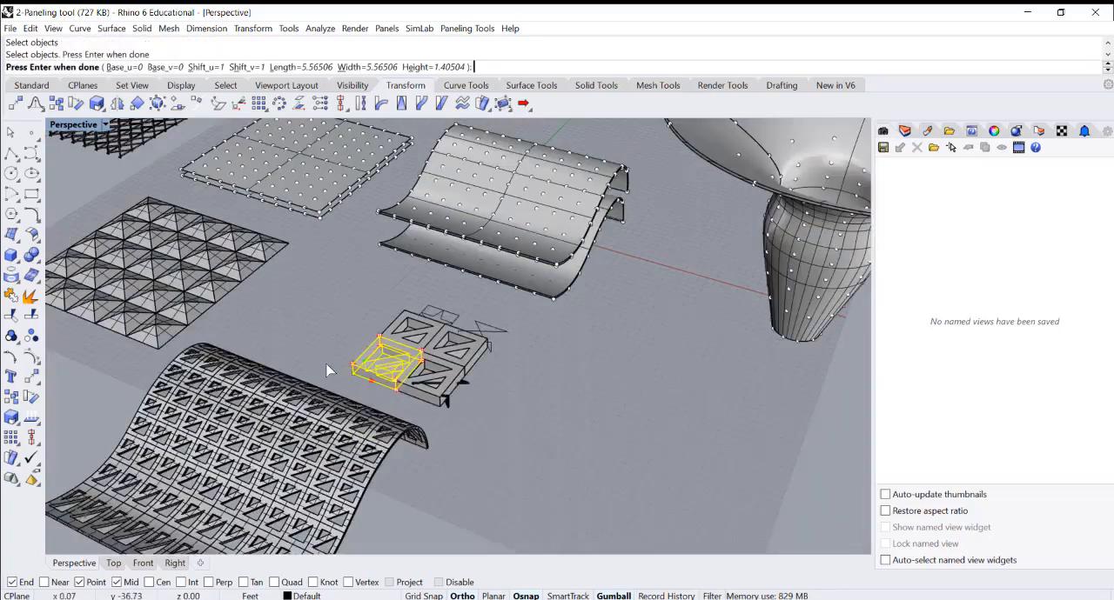
scroll(346, 366, "down", 2)
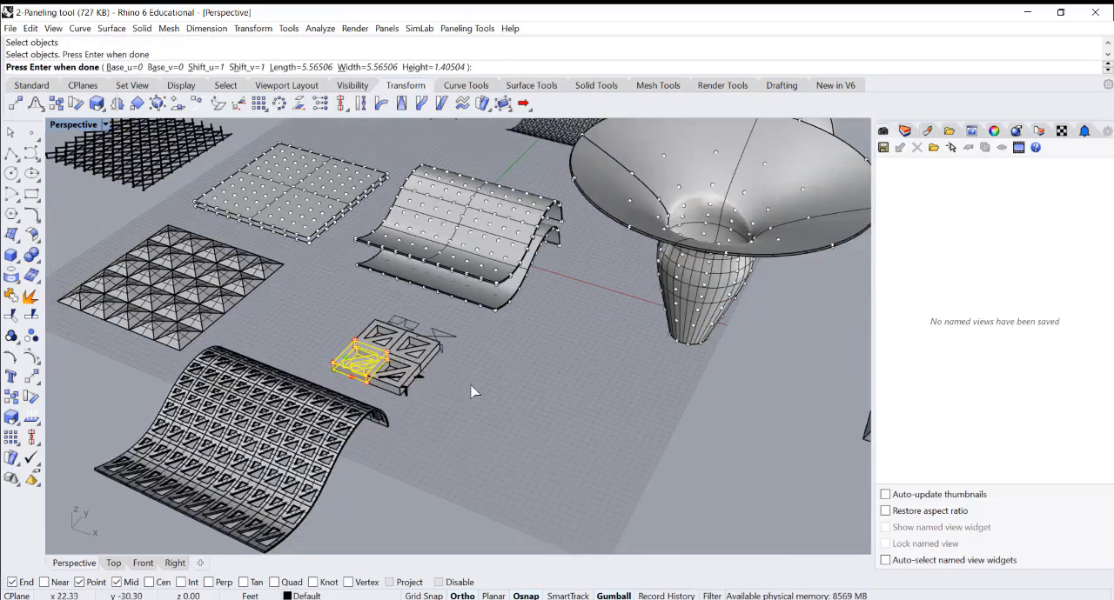
key("Return")
key("Return")
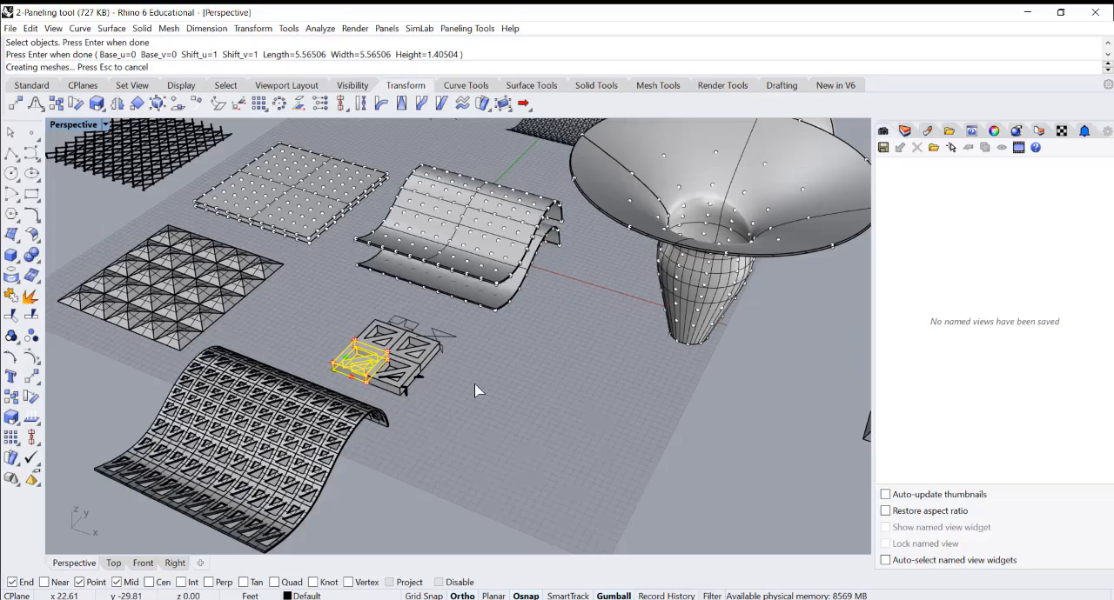
scroll(512, 365, "down", 5)
scroll(633, 264, "up", 10)
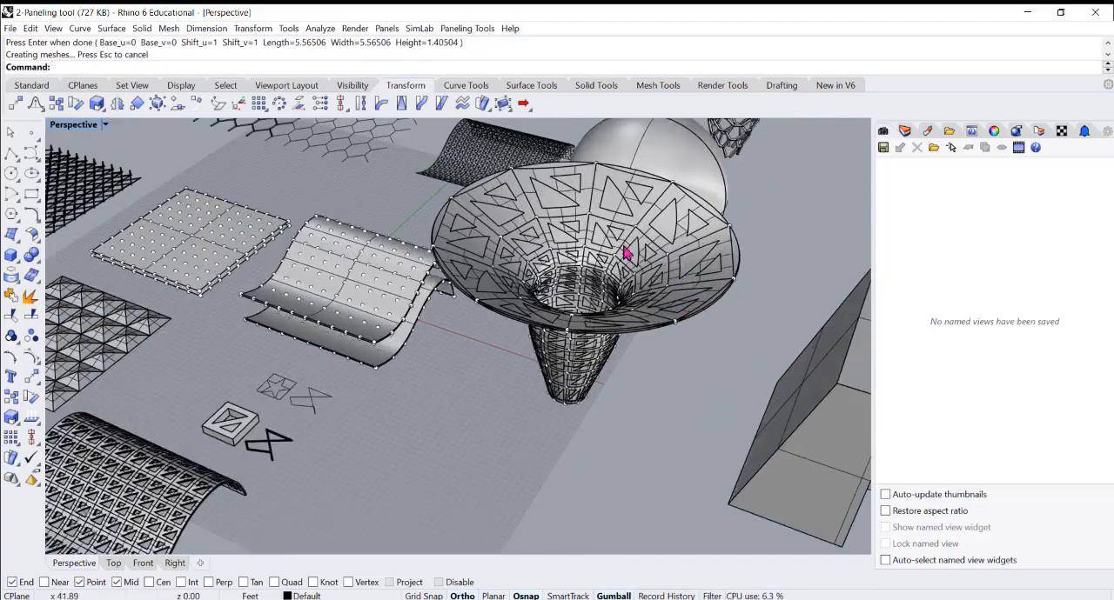
Select a single panel polysurface near the funnel's rim and examine the paneled funnel from above
left_click(598, 206)
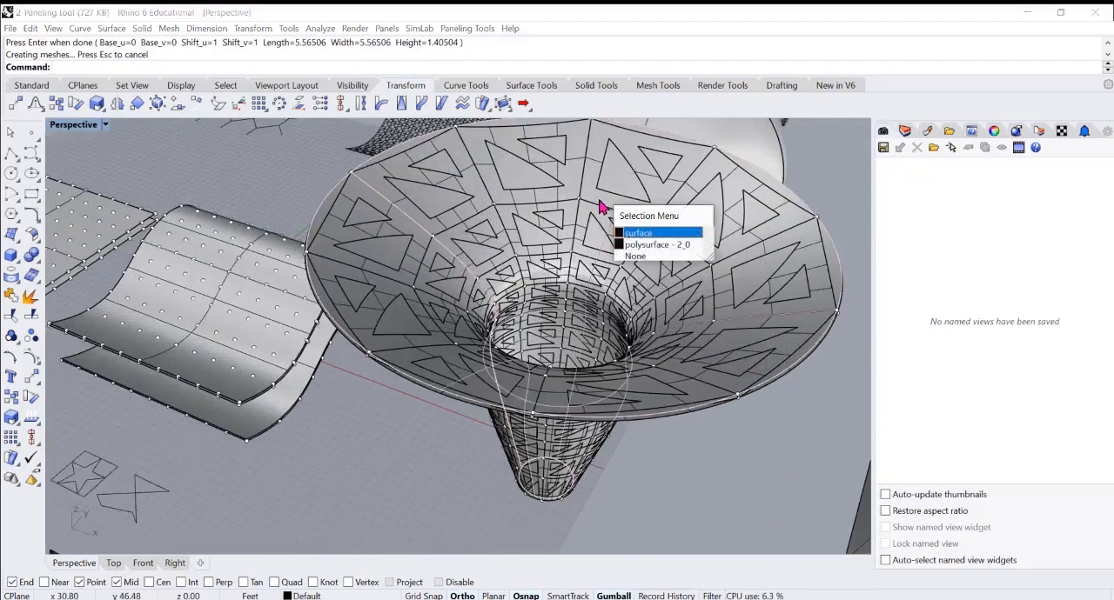
left_click(628, 248)
scroll(600, 261, "down", 3)
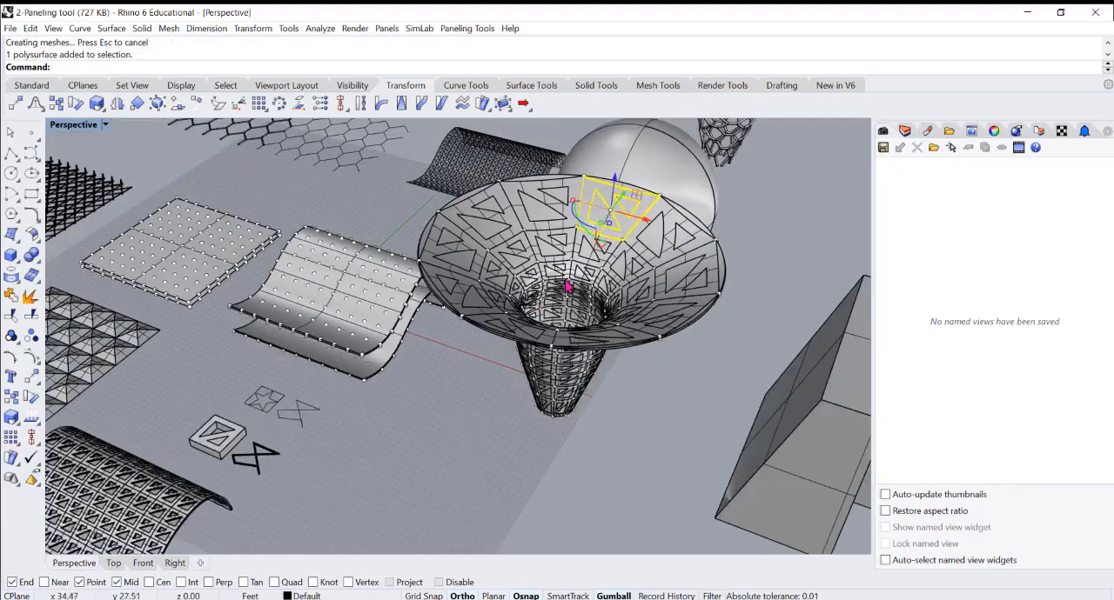
scroll(514, 348, "up", 5)
scroll(522, 367, "down", 3)
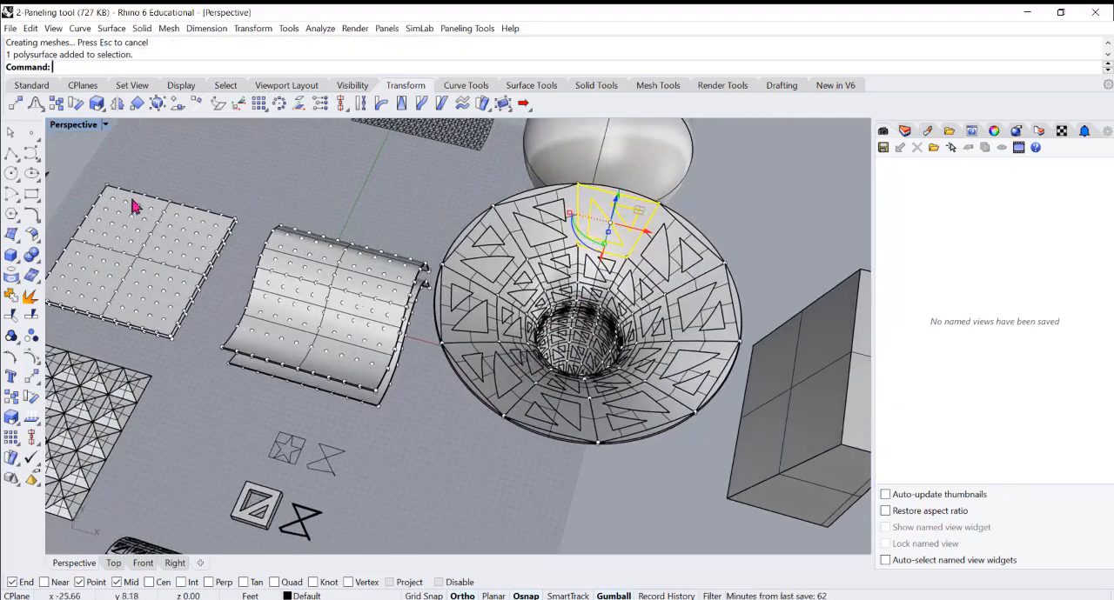
Limit selection to polysurfaces, select all the funnel panels in the Top viewport and move them off the source surfaces along Y
double_click(80, 127)
scroll(320, 239, "down", 5)
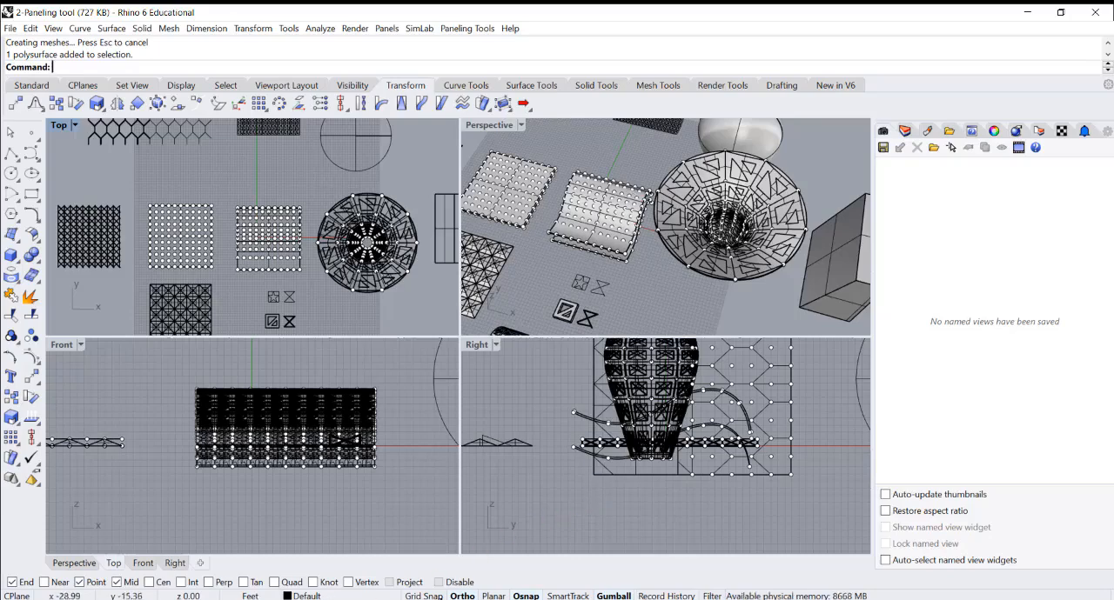
left_click(710, 596)
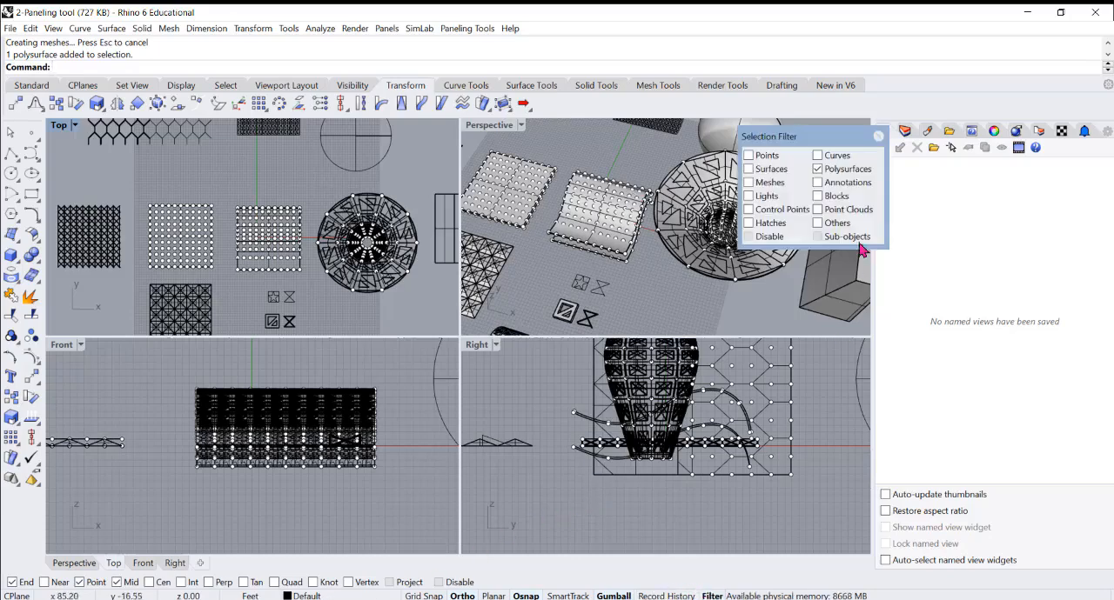
left_click(817, 168)
left_click_drag(310, 185, 432, 314)
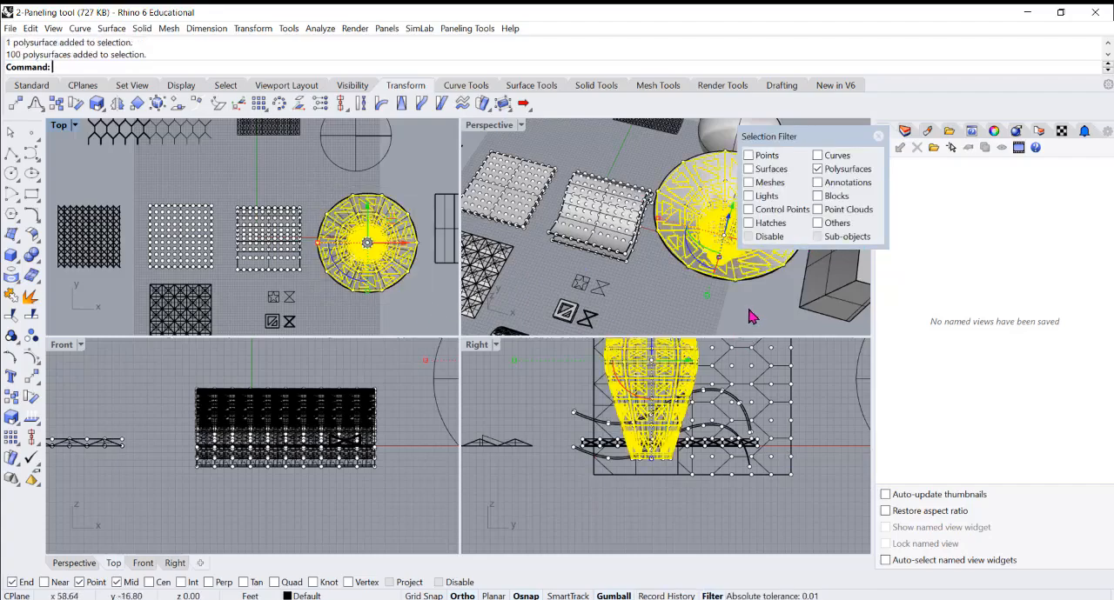
right_click_drag(751, 317, 706, 237)
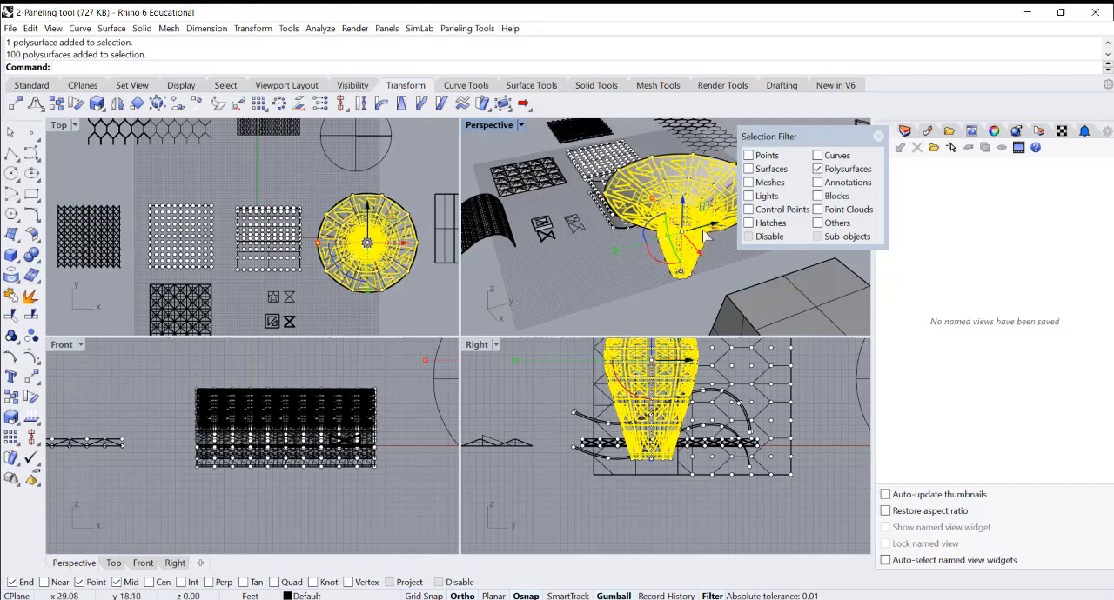
left_click_drag(704, 230, 576, 274)
left_click(621, 288)
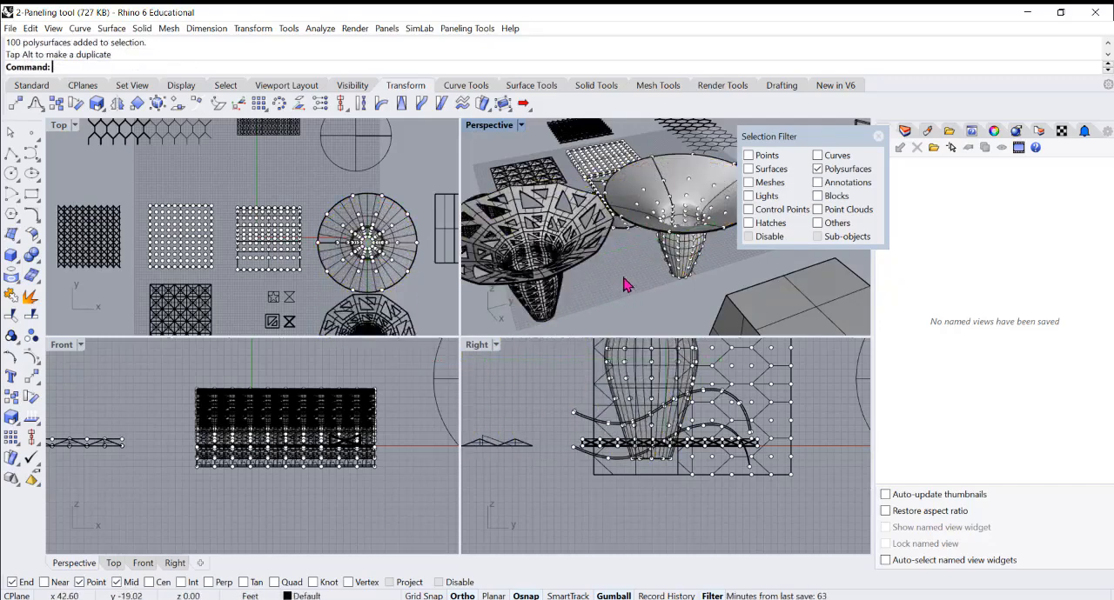
right_click_drag(623, 278, 650, 252)
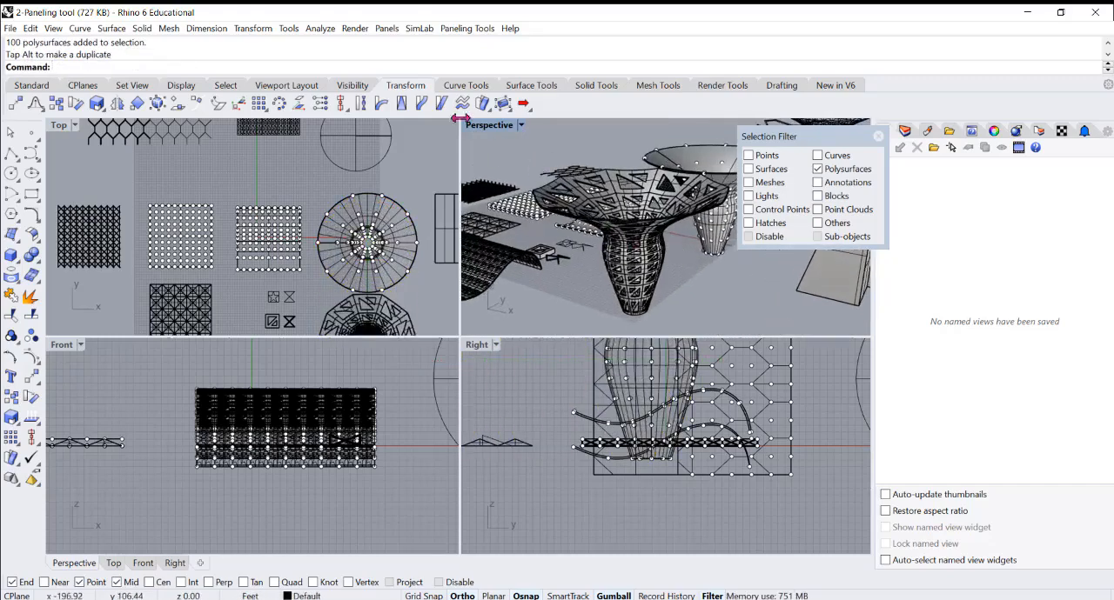
Maximize the Perspective viewport and examine the separated funnel panels beside the source funnel
double_click(493, 130)
scroll(554, 325, "down", 4)
right_click_drag(534, 346, 500, 355)
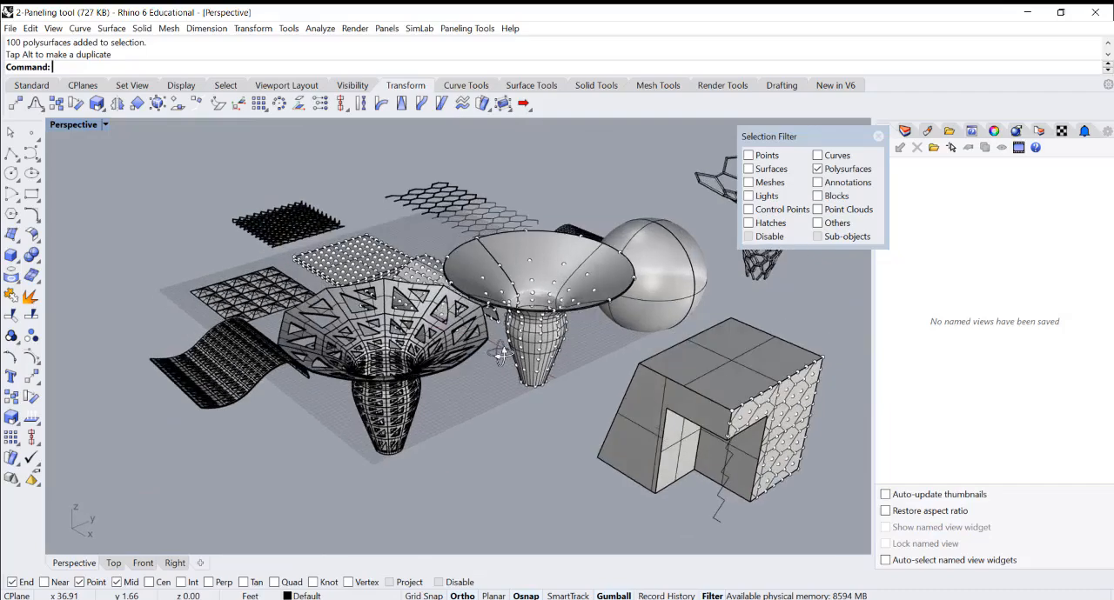
Move the paneled funnel farther away from the source surfaces in the Top viewport and group its panels
scroll(503, 356, "down", 3)
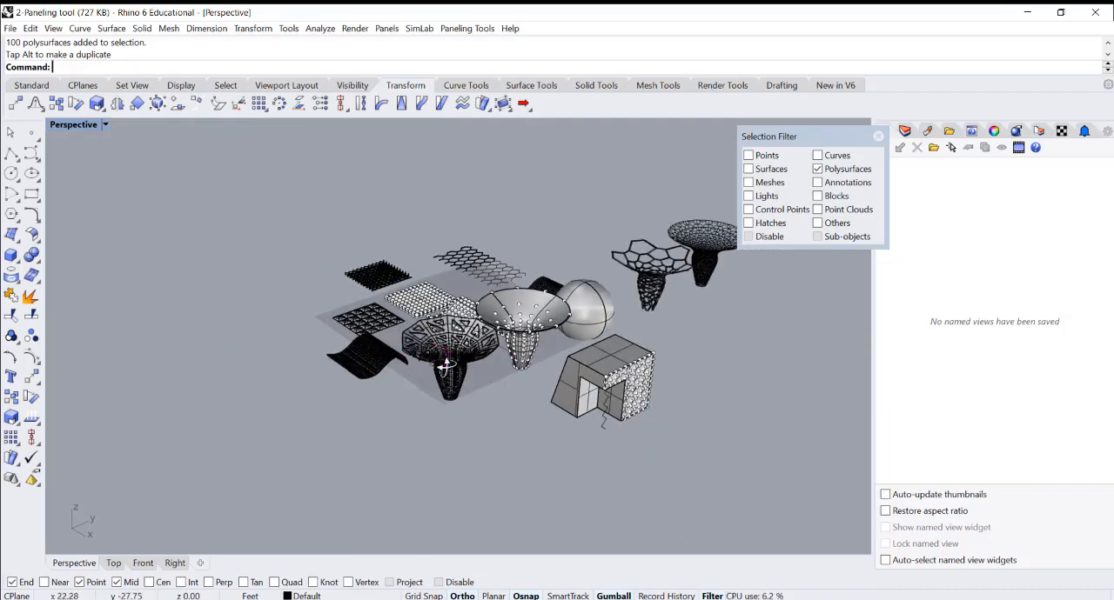
scroll(417, 356, "up", 5)
scroll(436, 344, "up", 6)
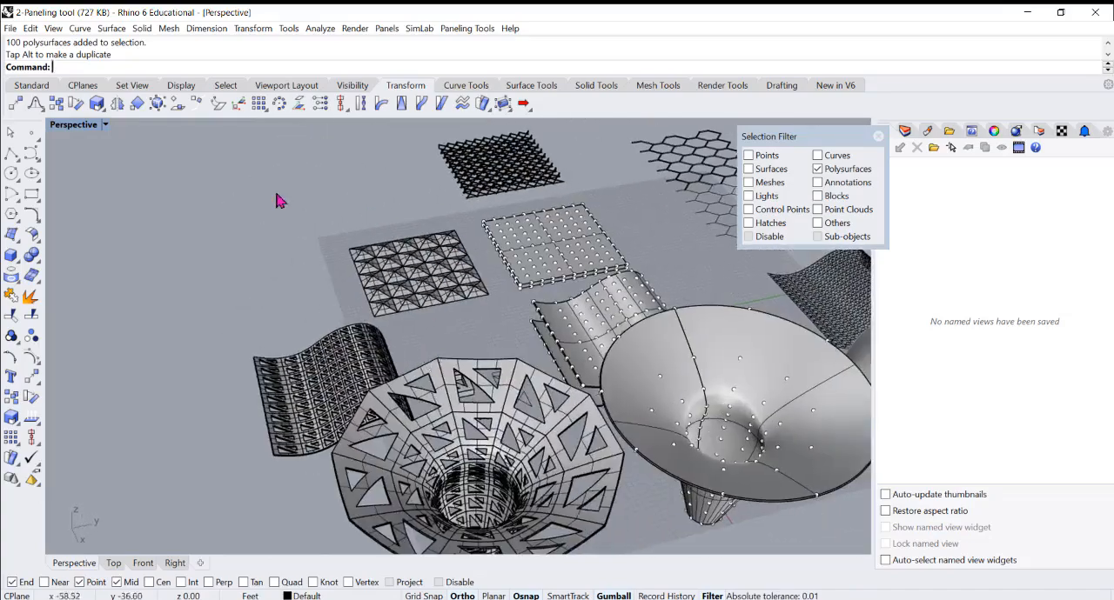
double_click(74, 124)
scroll(374, 248, "down", 2)
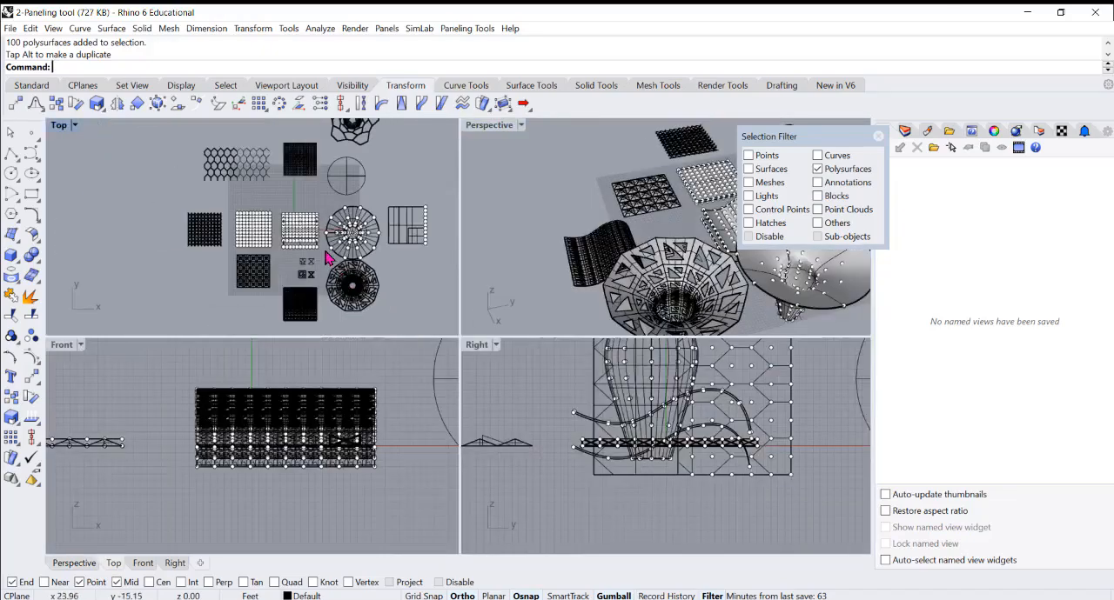
left_click_drag(326, 261, 339, 313)
scroll(349, 231, "up", 6)
scroll(376, 245, "down", 6)
type("Group")
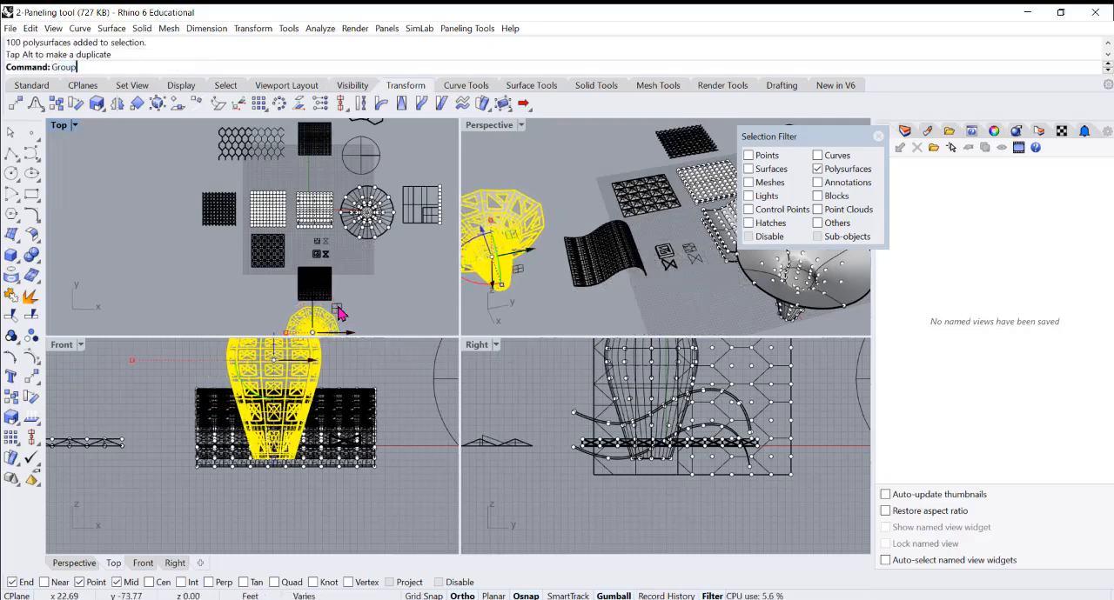
key("Return")
Deselect the funnel group, close the selection filter and maximize the Perspective viewport
left_click(644, 296)
right_click_drag(645, 297, 686, 284)
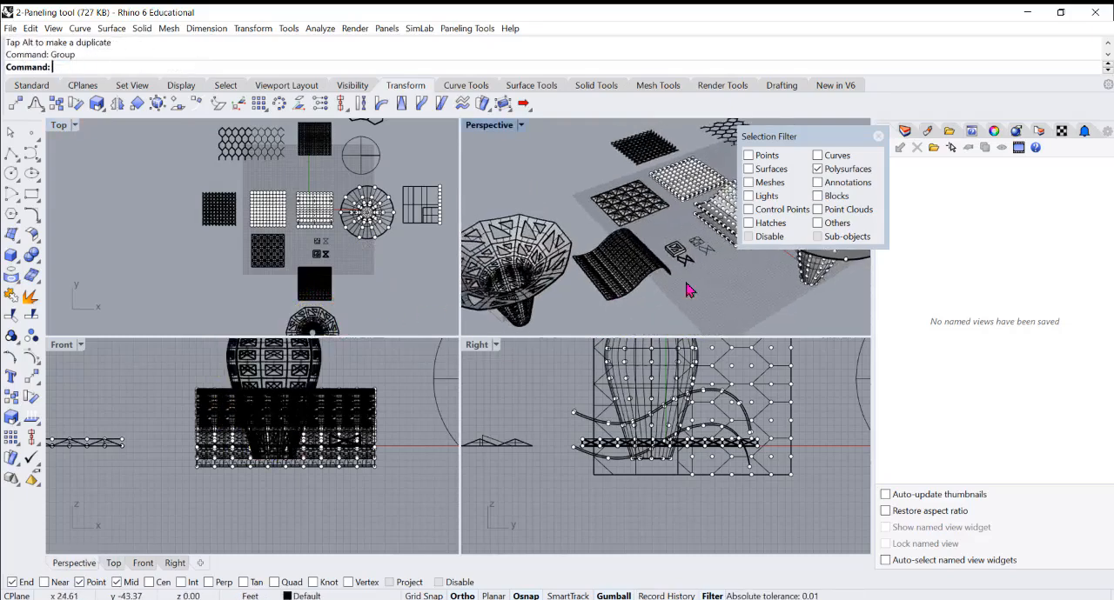
left_click(878, 136)
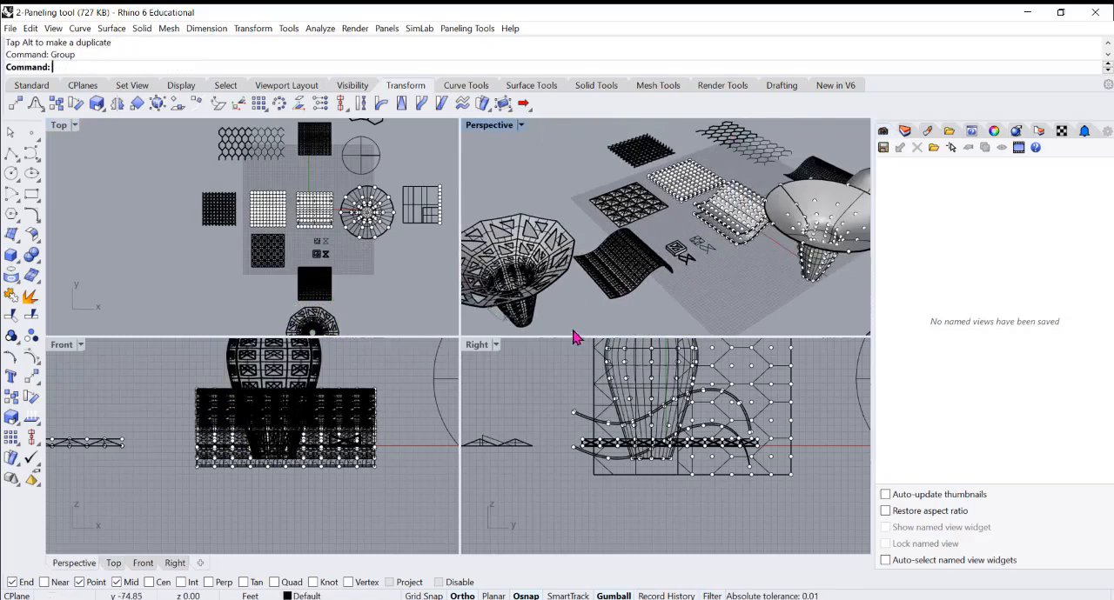
right_click_drag(569, 335, 575, 334)
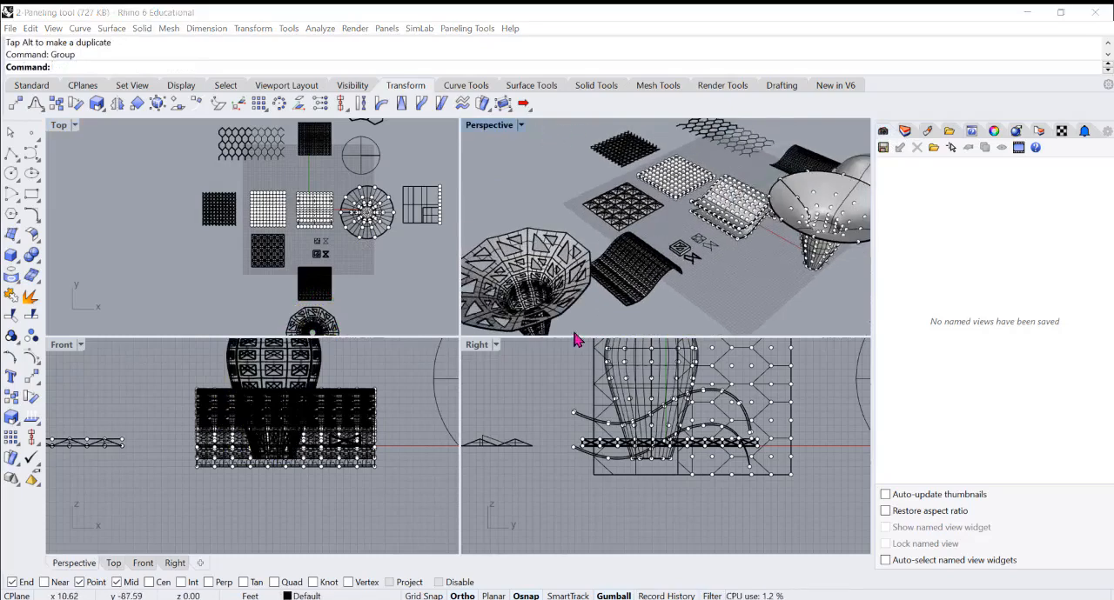
double_click(491, 127)
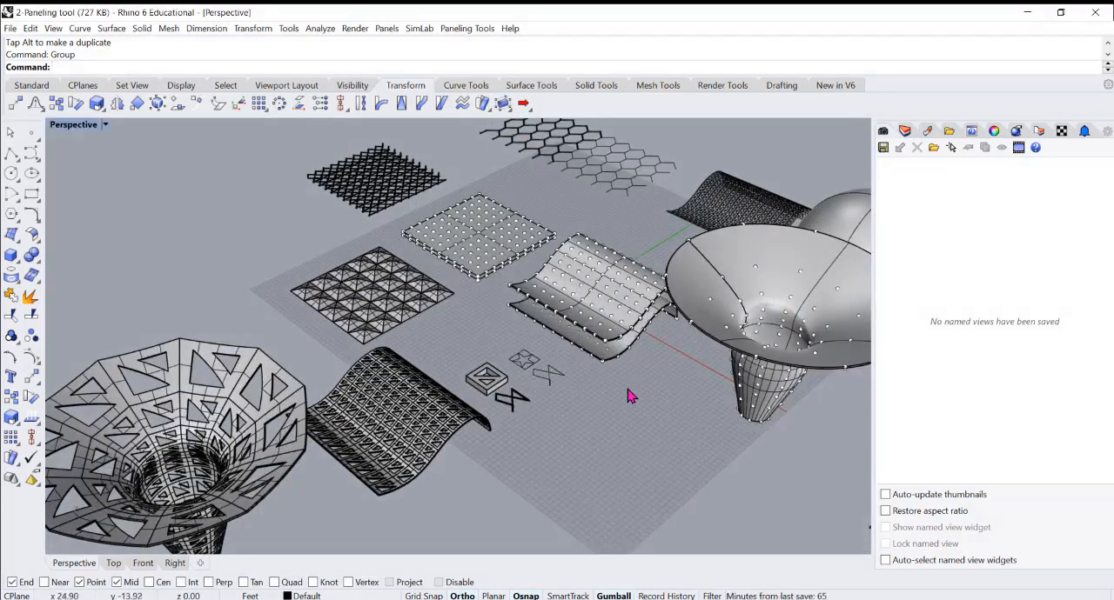
Cut the piped zigzag module off its underlying curve and select the matching flat curve beside the star pattern
scroll(527, 407, "up", 8)
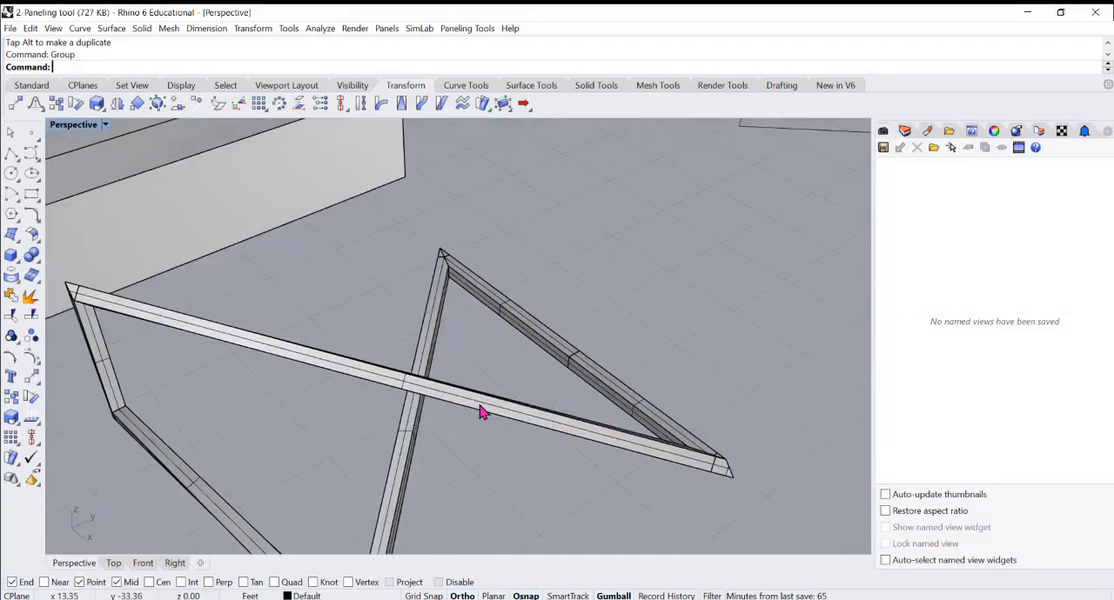
left_click(483, 413)
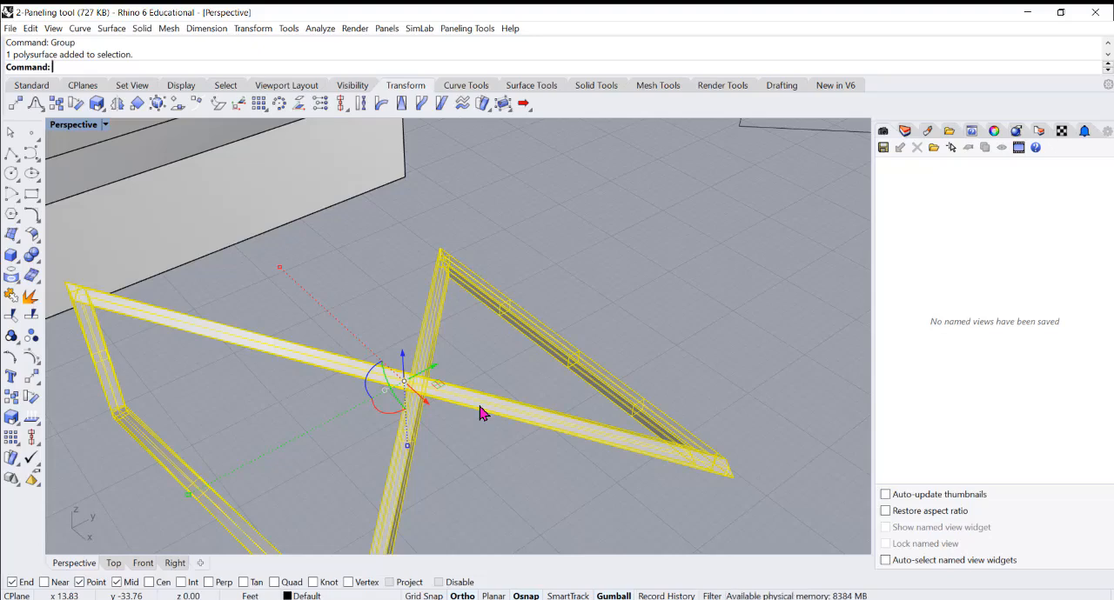
key("ctrl+x")
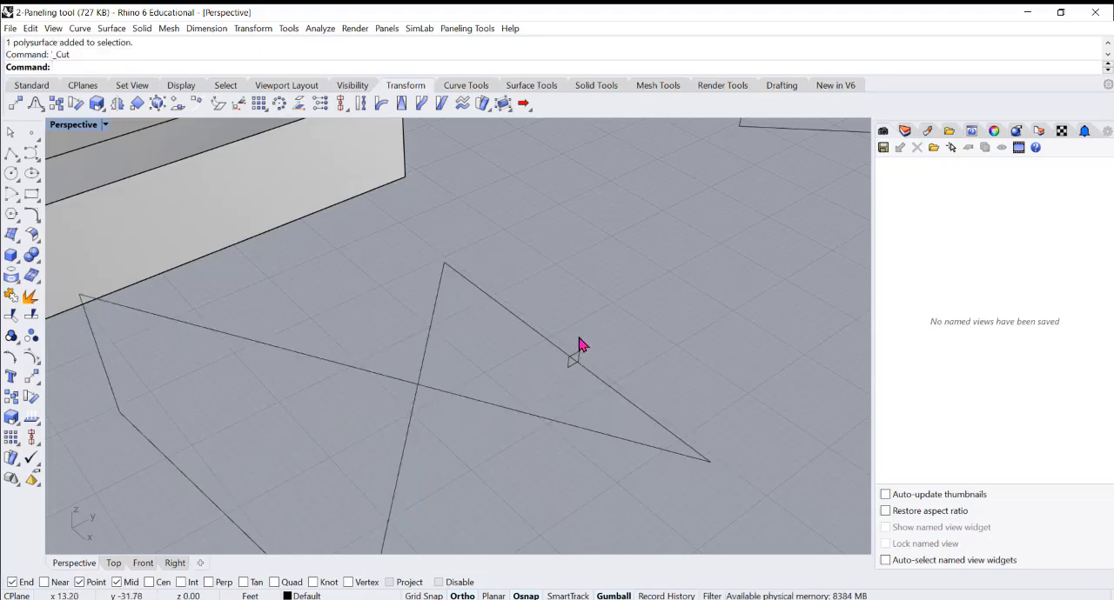
scroll(529, 332, "down", 5)
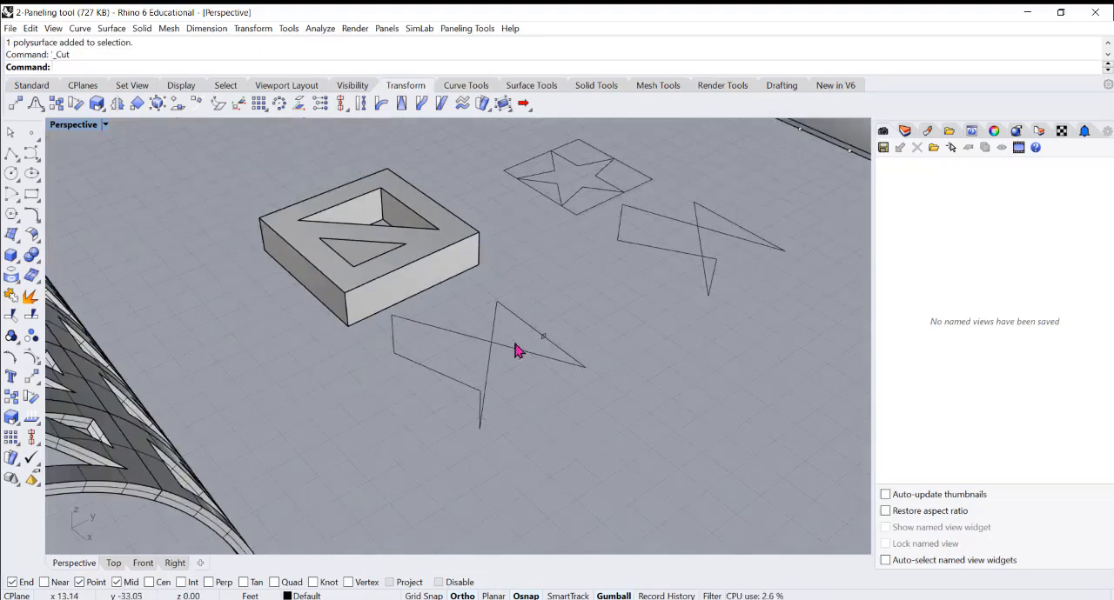
left_click(661, 259)
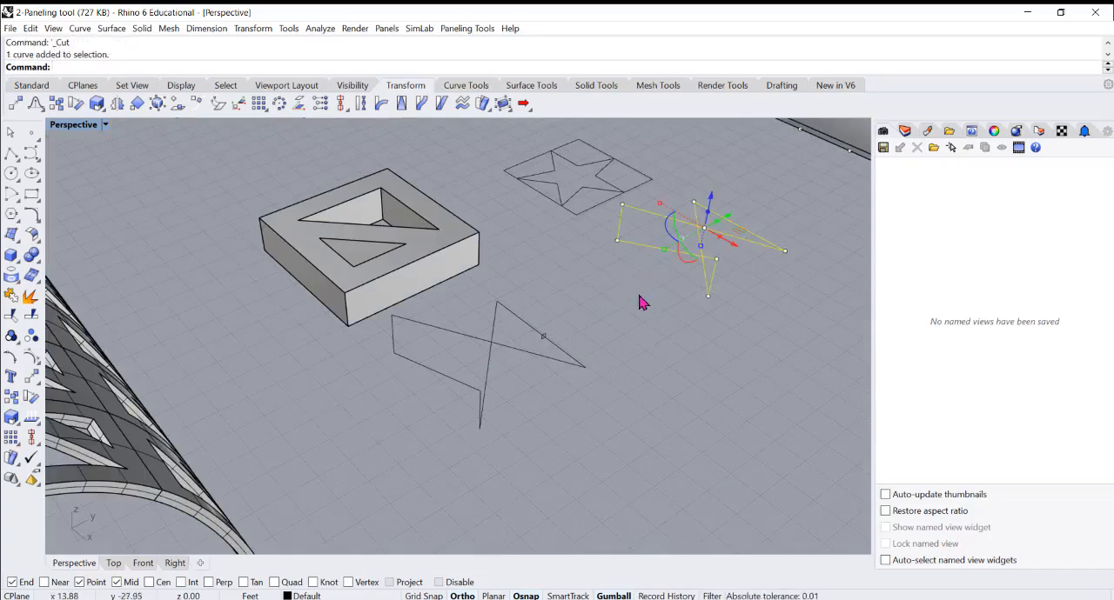
right_click_drag(641, 301, 624, 298)
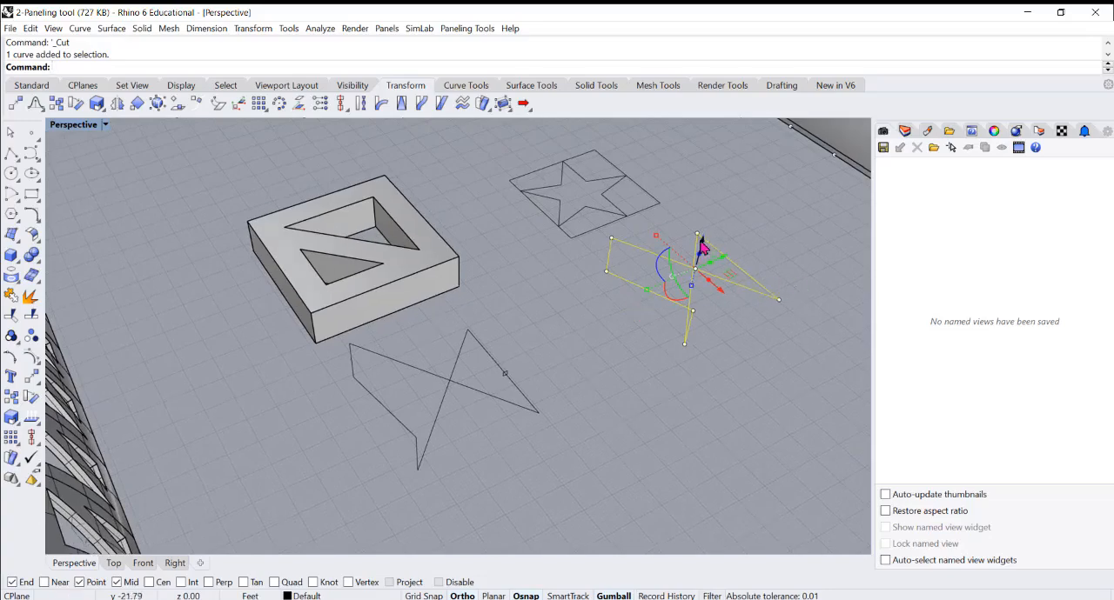
Inspect the small square profile on the module's rail curve and paste the piped module back in place
scroll(505, 374, "up", 6)
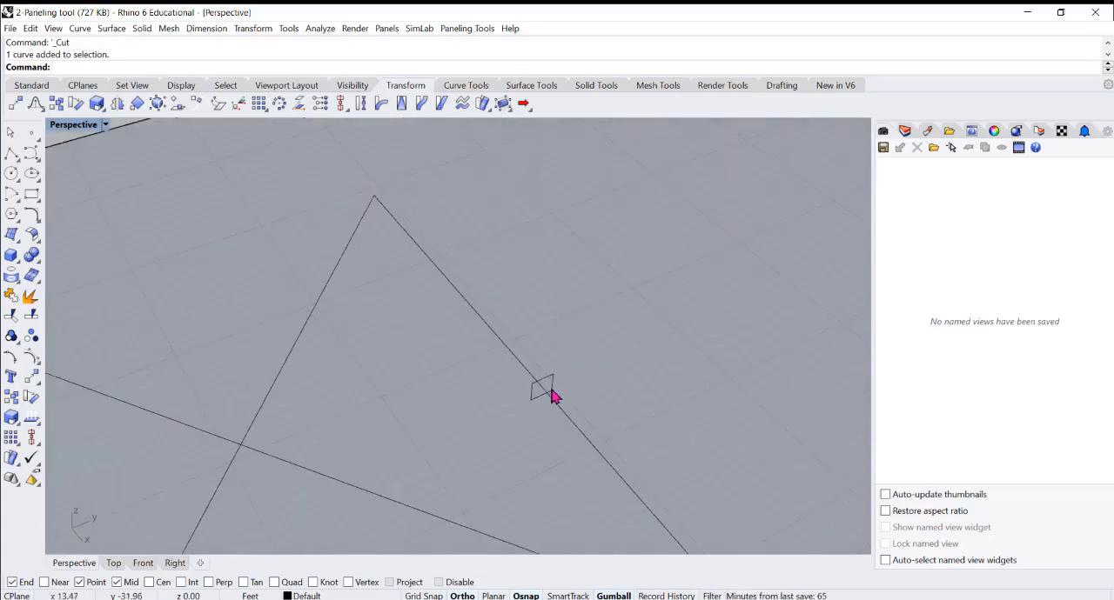
right_click_drag(494, 377, 494, 376)
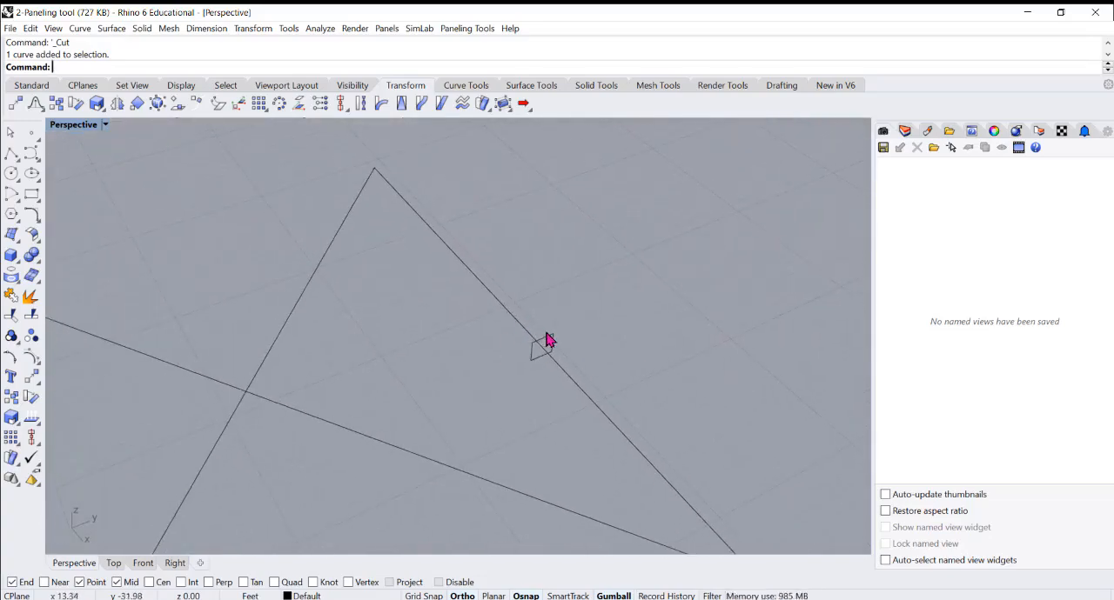
scroll(553, 328, "down", 4)
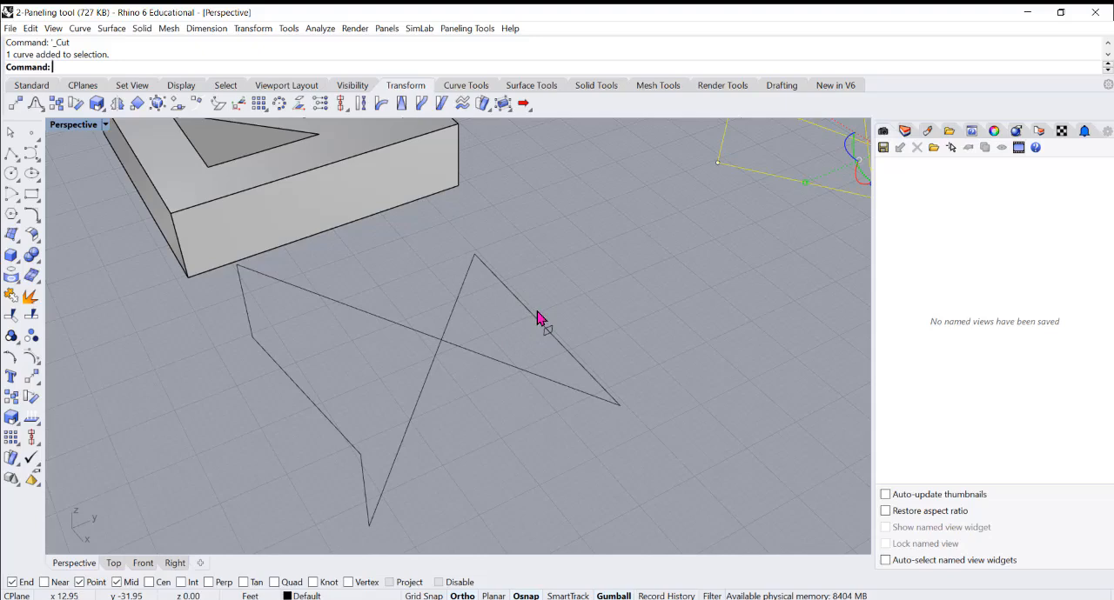
key("ctrl+v")
left_click(600, 313)
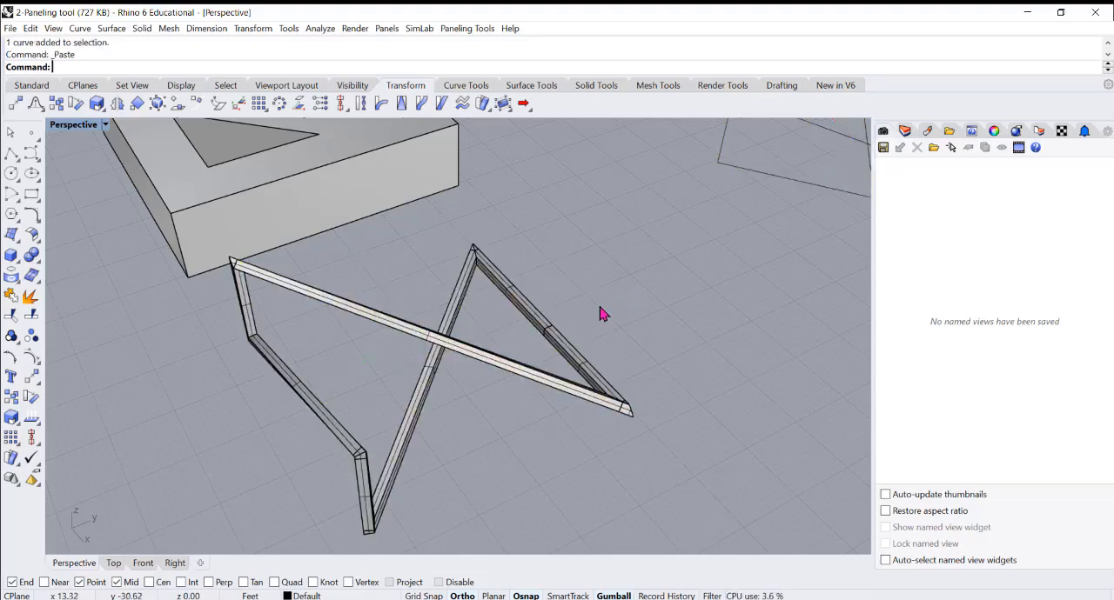
Explode the piped module polysurface to check one of its long faces, and undo the explode
left_click(564, 352)
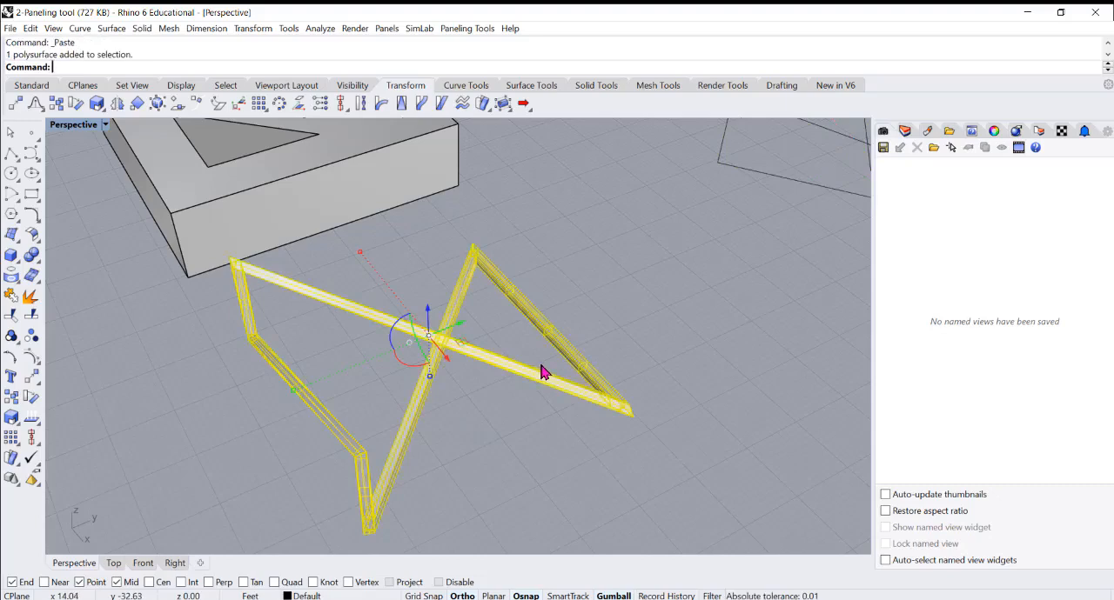
left_click(525, 440)
left_click(540, 389)
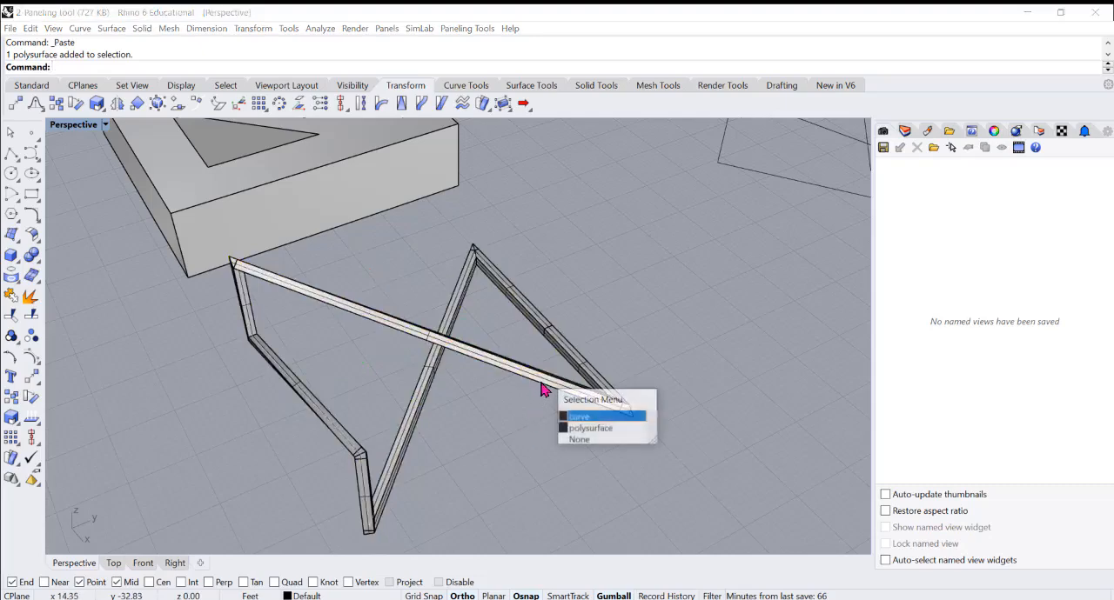
left_click(592, 429)
mouse_move(543, 368)
right_mouse_down()
mouse_move(545, 345)
mouse_move(551, 364)
right_mouse_up()
type("x")
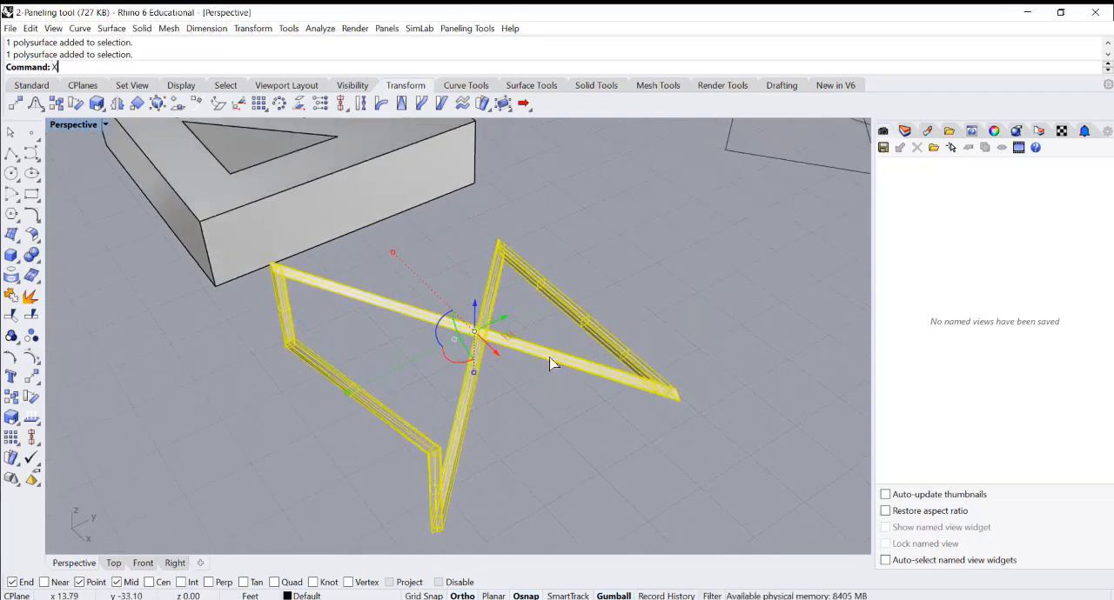
key("Return")
left_click(567, 391)
left_click(596, 372)
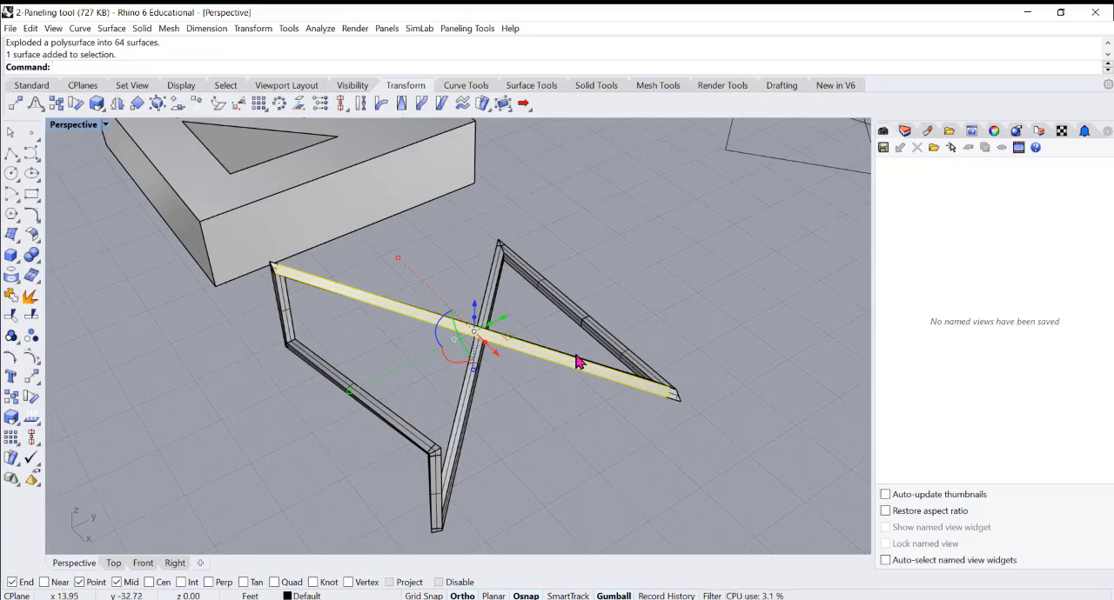
key("ctrl+z")
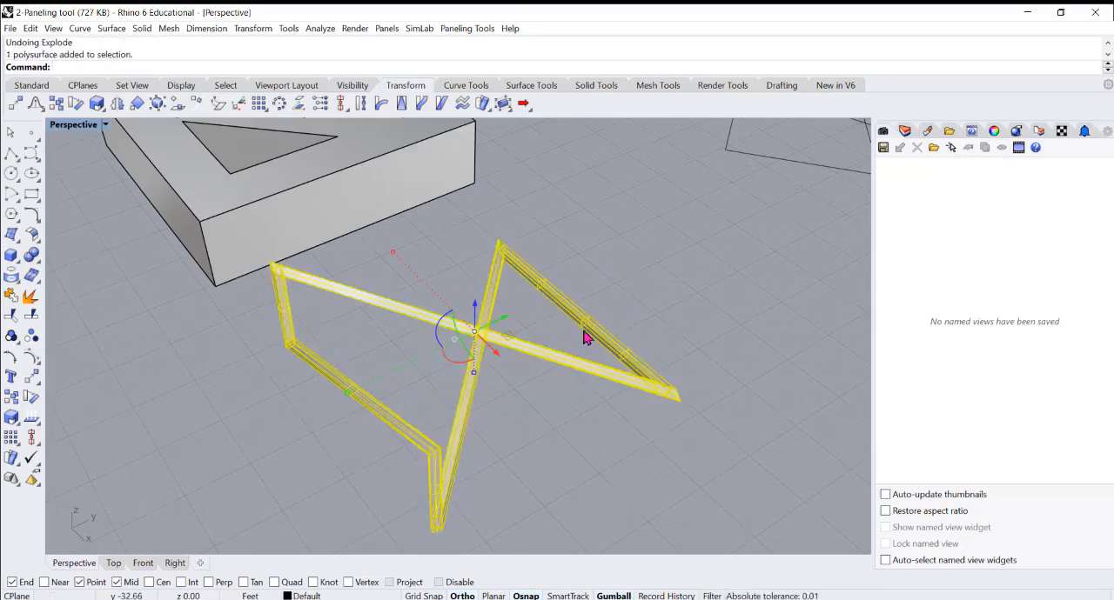
Examine the custom modules, the paneled surfaces and the paired source surfaces with their point grids
scroll(592, 340, "down", 4)
scroll(674, 350, "down", 3)
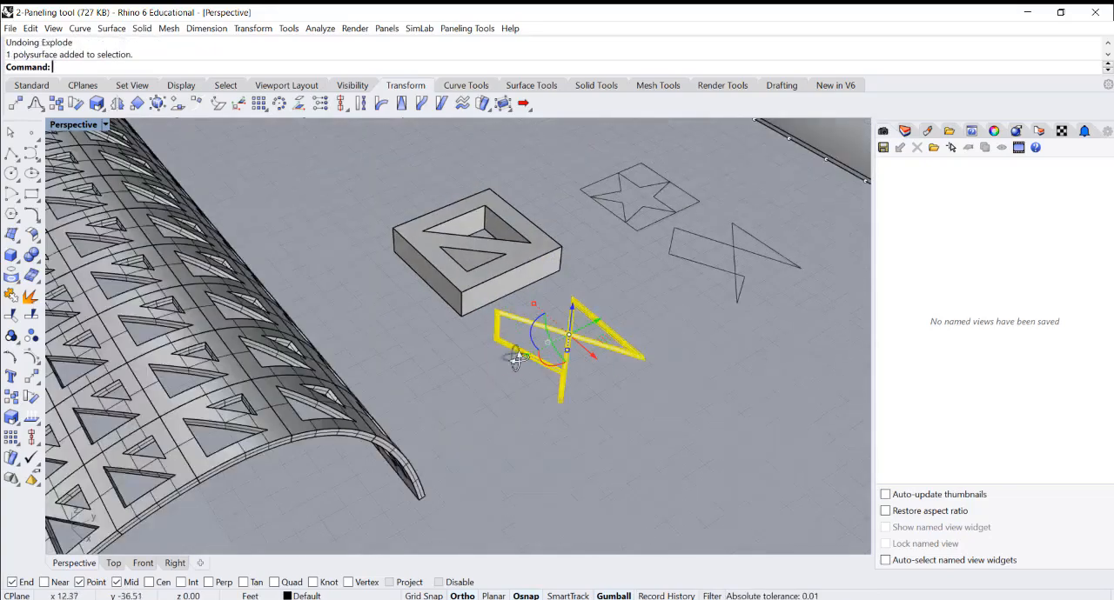
scroll(514, 357, "up", 3)
scroll(475, 320, "down", 9)
right_click_drag(538, 355, 548, 328)
scroll(597, 266, "up", 5)
scroll(591, 281, "down", 5)
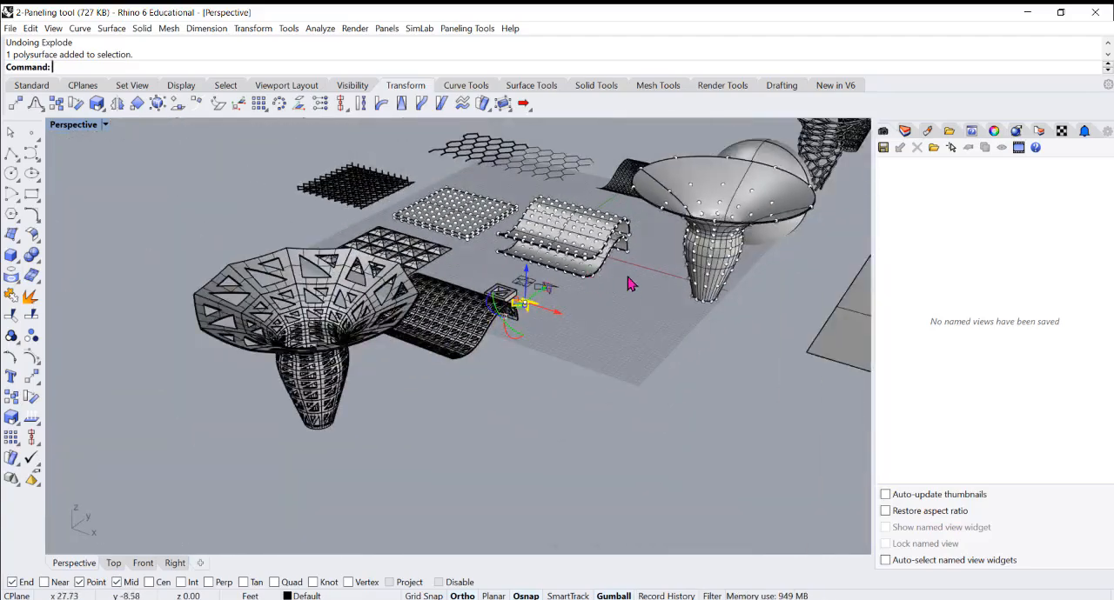
scroll(622, 252, "up", 3)
scroll(692, 294, "down", 4)
scroll(687, 331, "up", 2)
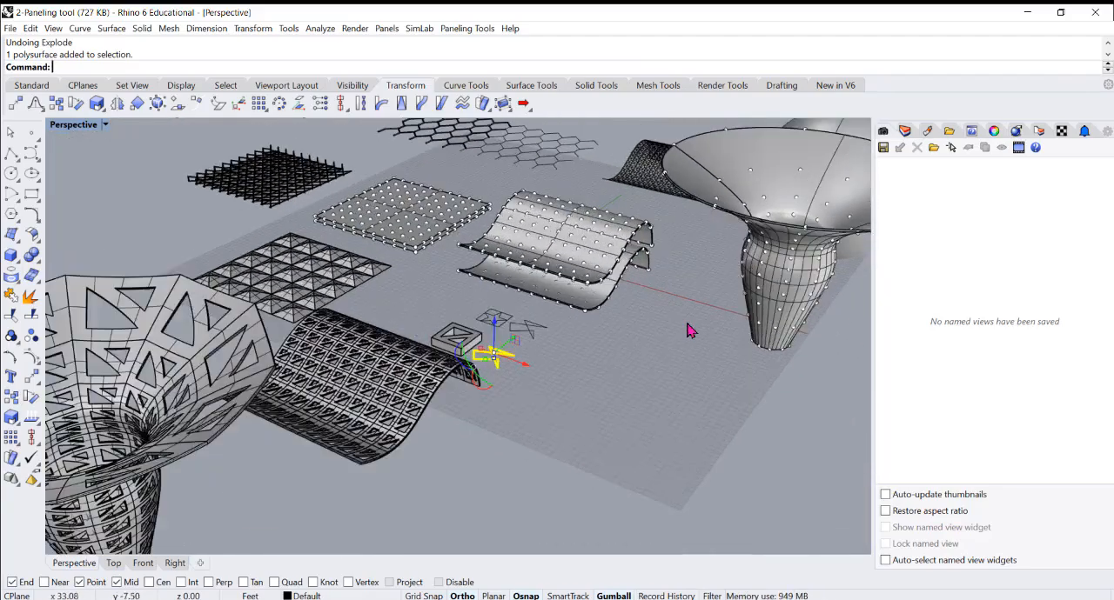
scroll(350, 206, "up", 2)
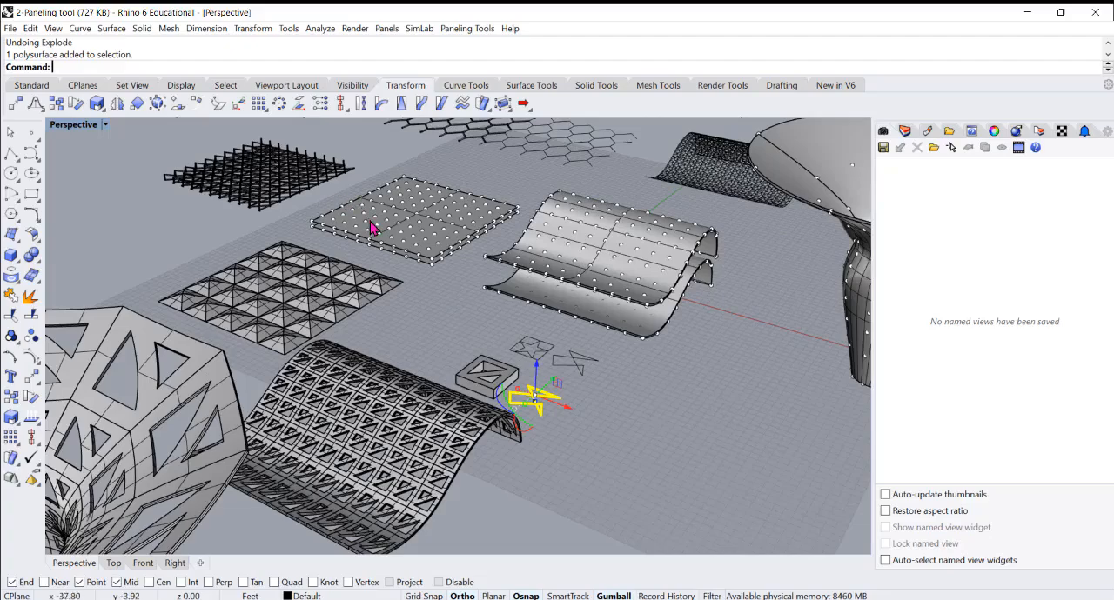
scroll(529, 261, "down", 3)
scroll(696, 292, "down", 2)
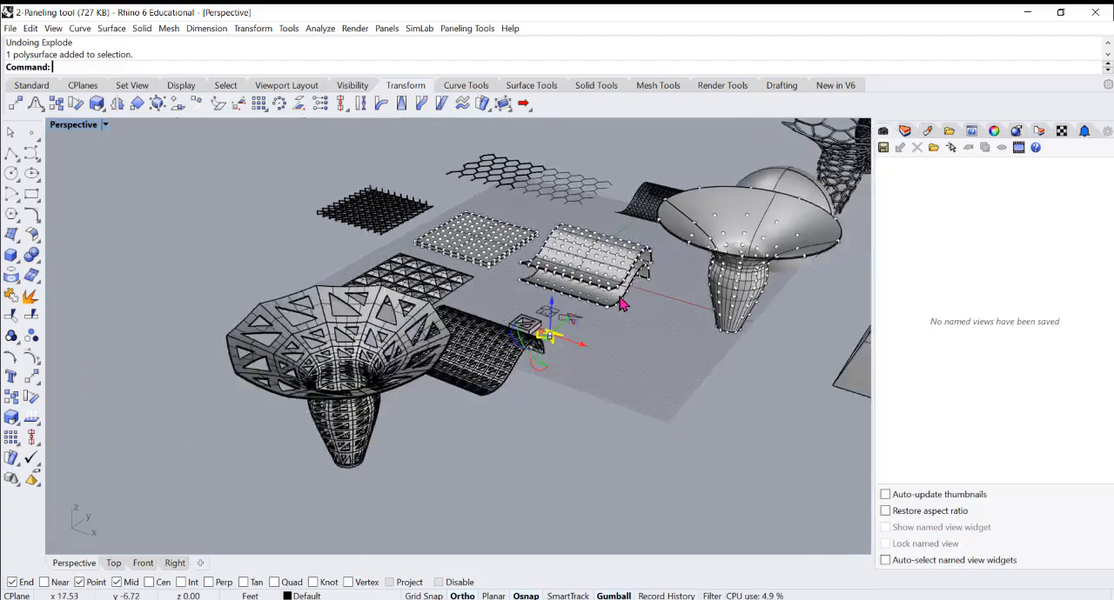
scroll(666, 261, "up", 5)
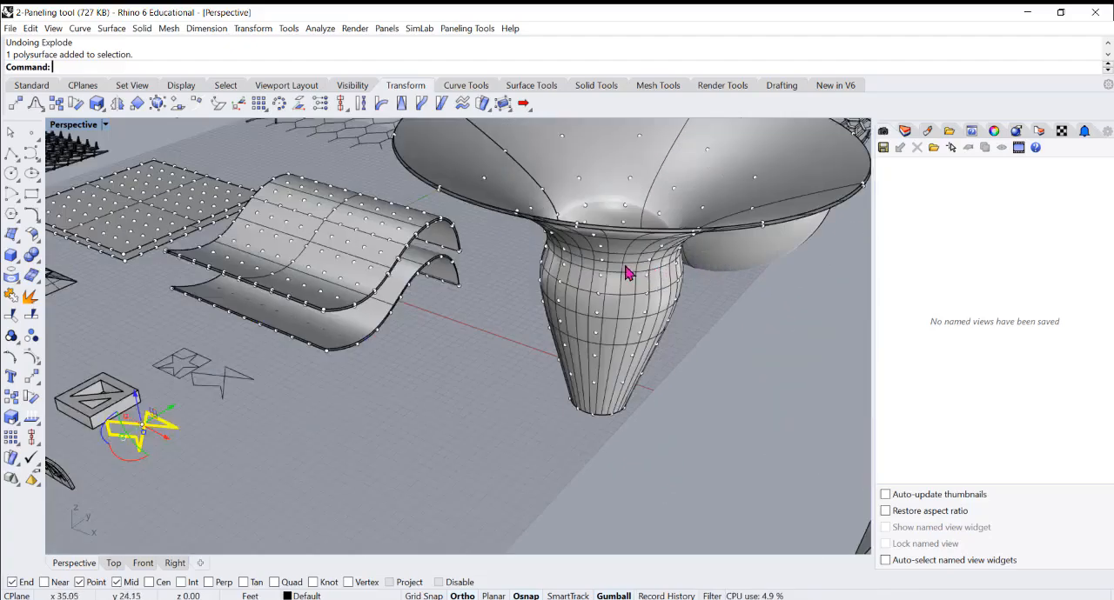
Delete one of the two offset funnel source surfaces
left_click(628, 273)
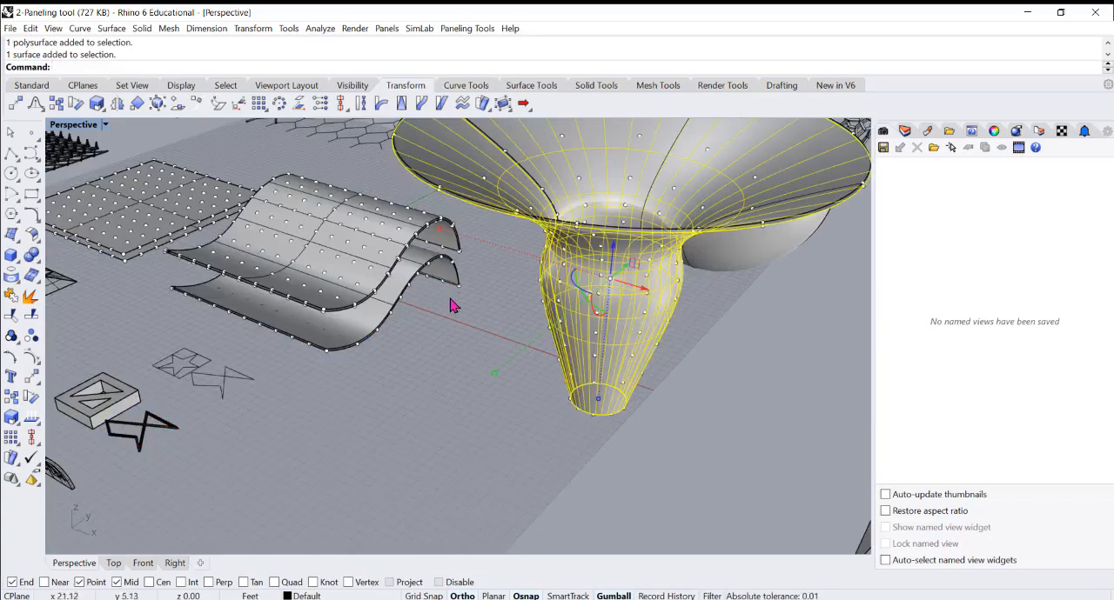
left_click(438, 353)
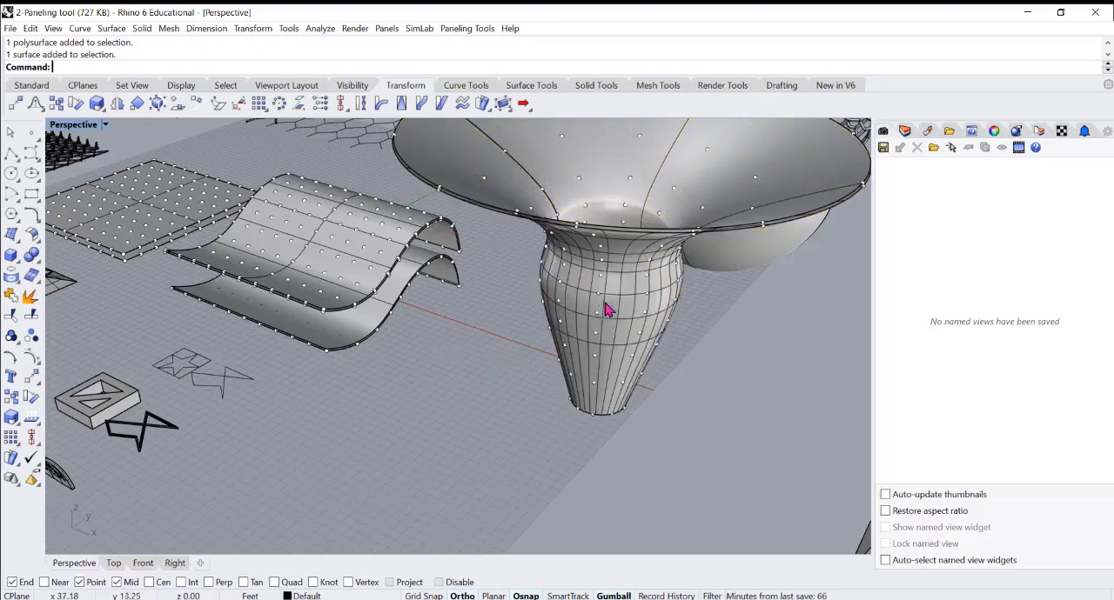
left_click(641, 287)
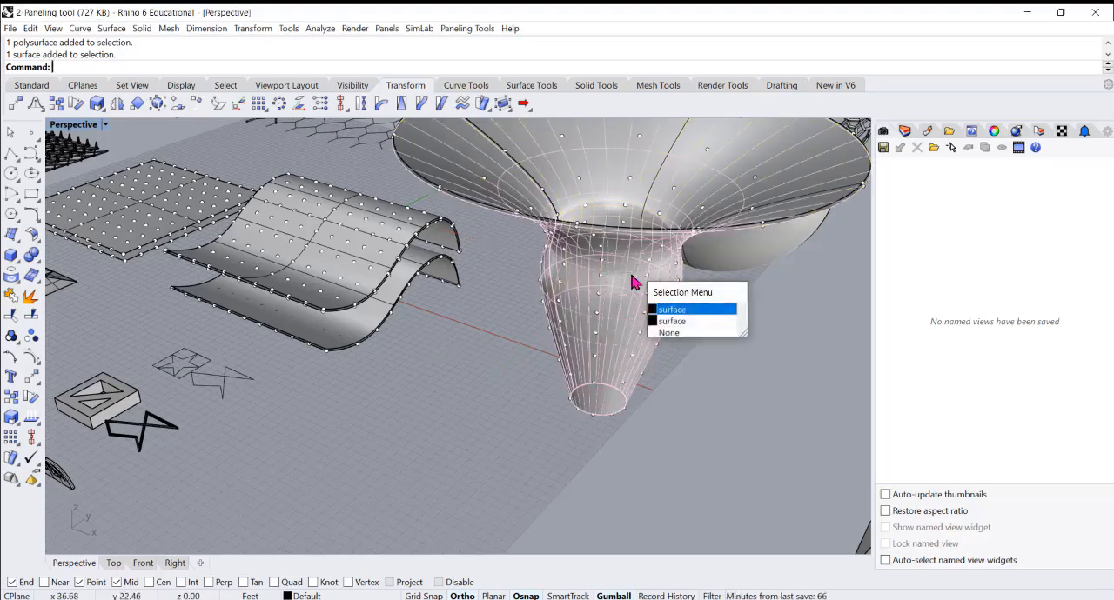
key("Delete")
Delete one of the two grouped point grids on the source funnel
left_click(602, 285)
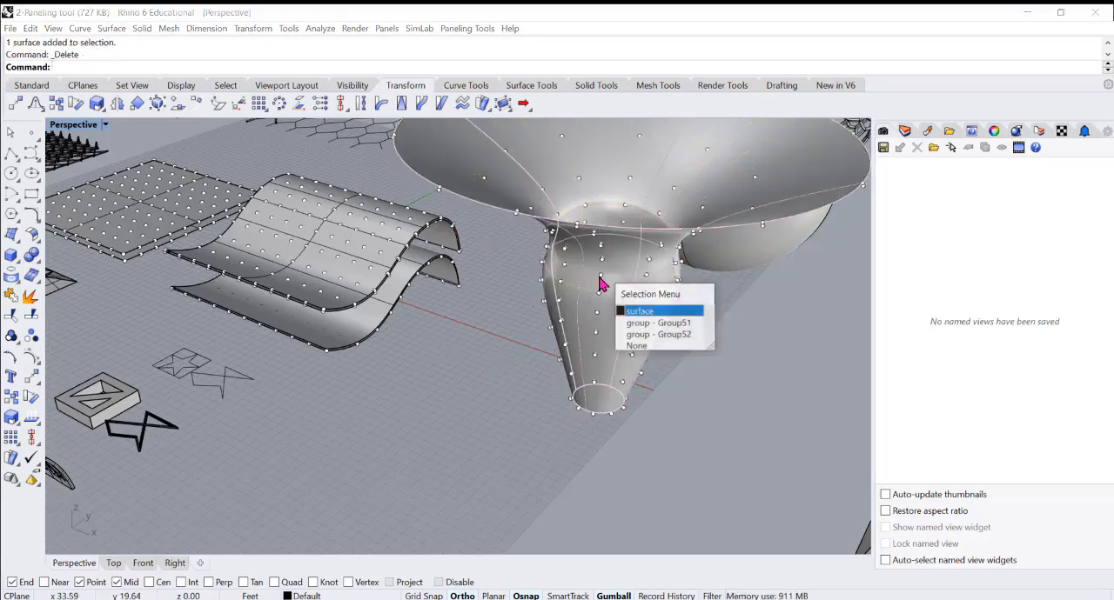
left_click(648, 319)
right_click_drag(503, 261, 517, 297)
scroll(537, 188, "up", 5)
right_click_drag(450, 337, 472, 294)
key("Delete")
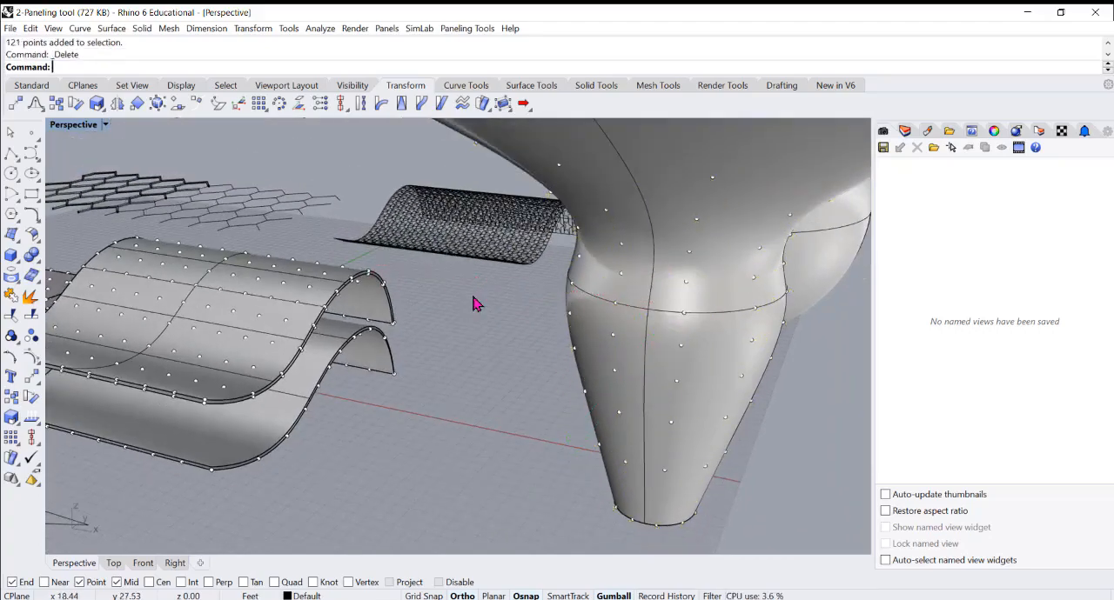
Undo the deletions of the funnel surface and its point grid
scroll(488, 331, "down", 5)
mouse_move(495, 341)
right_mouse_down()
mouse_move(489, 369)
mouse_move(516, 351)
mouse_move(475, 357)
mouse_move(489, 361)
right_mouse_up()
key("ctrl+z")
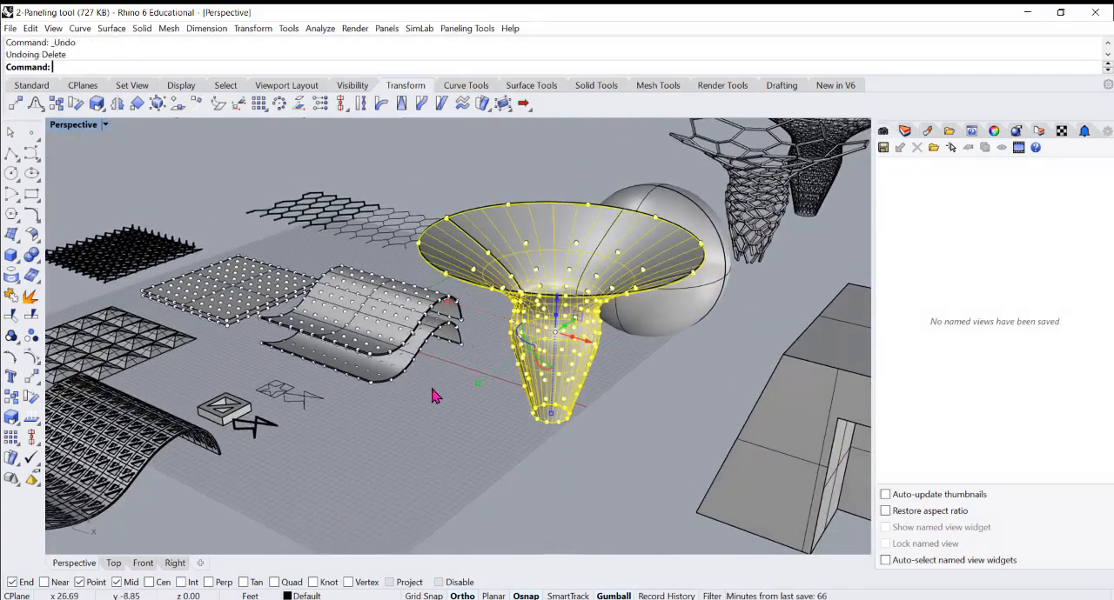
Offset the sphere surface outward by 6" with OffsetSrf
right_click_drag(435, 391, 641, 381)
left_click(641, 381)
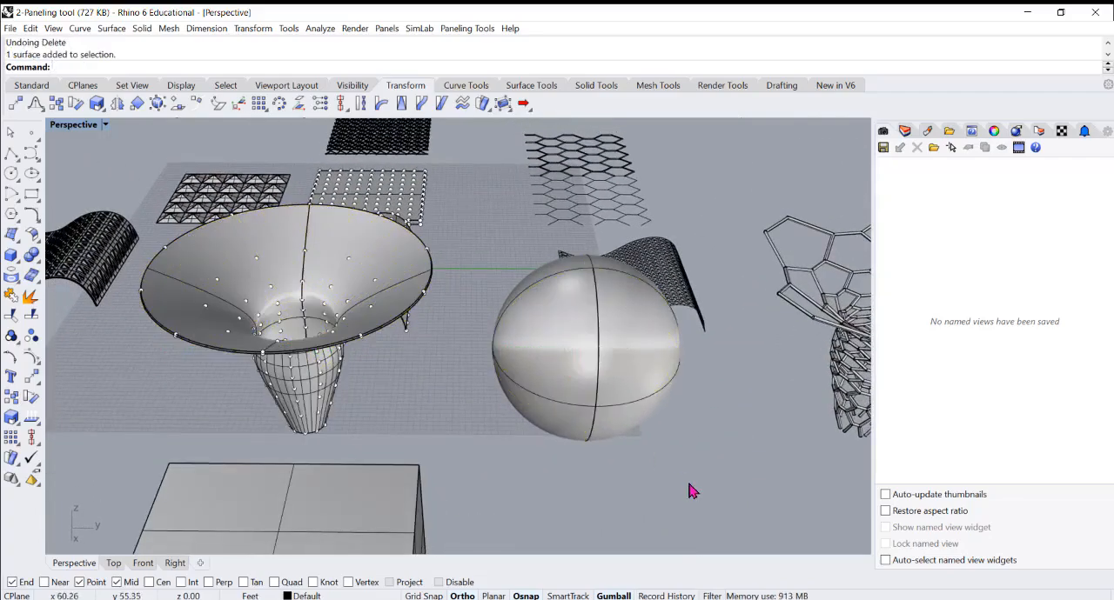
type("O")
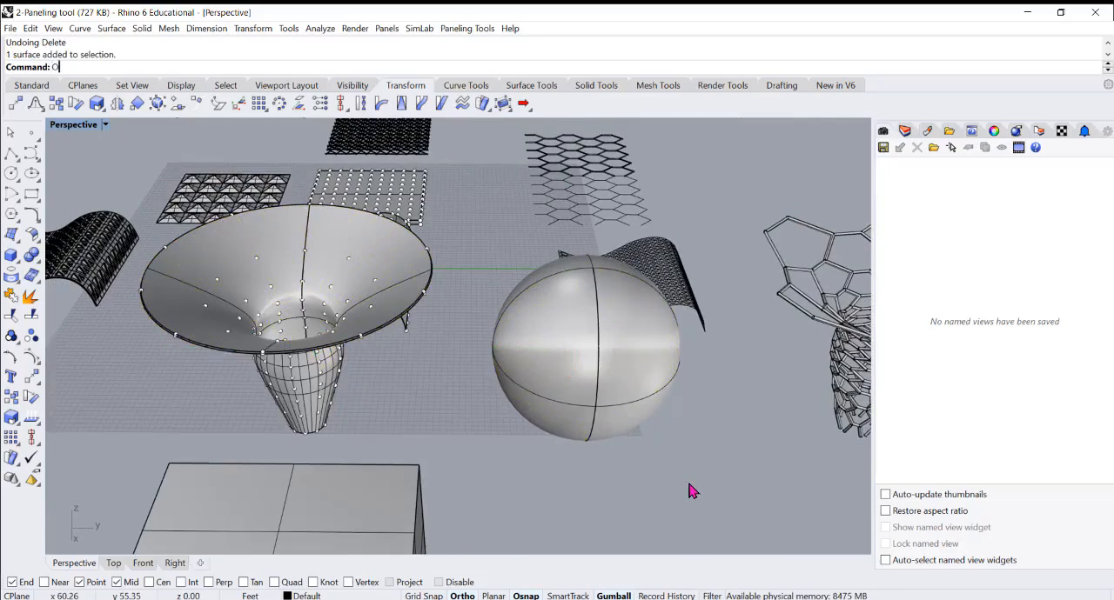
type("ff")
key("Return")
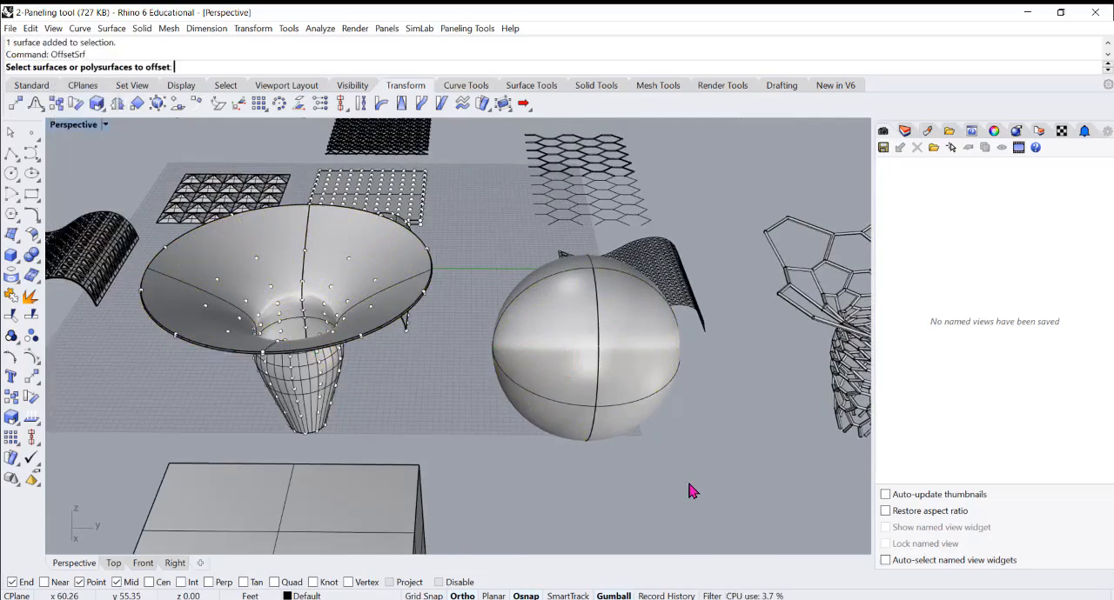
left_click(619, 394)
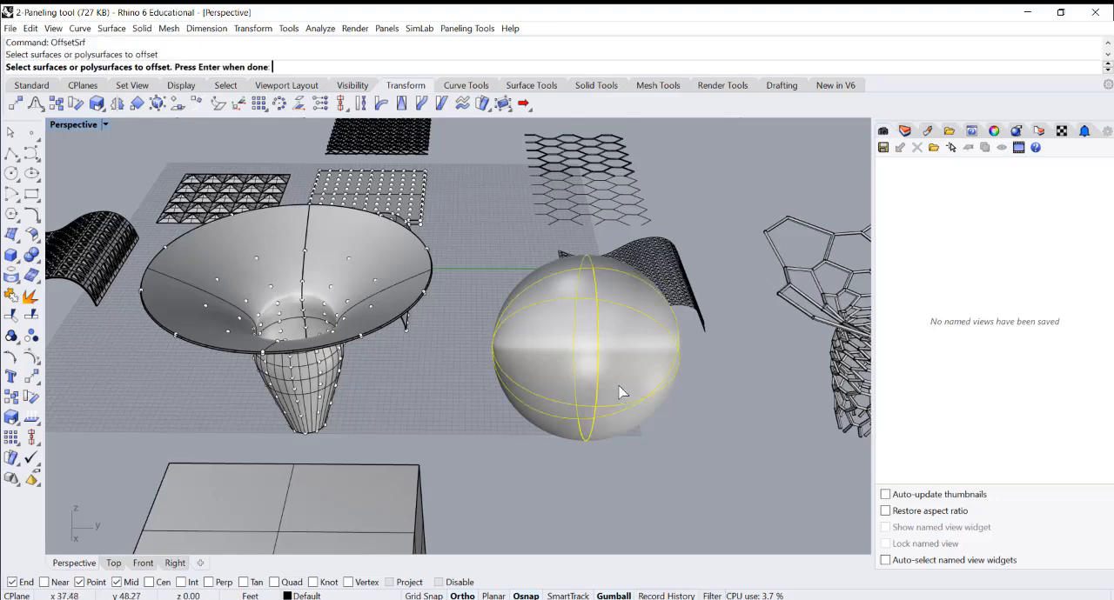
key("Return")
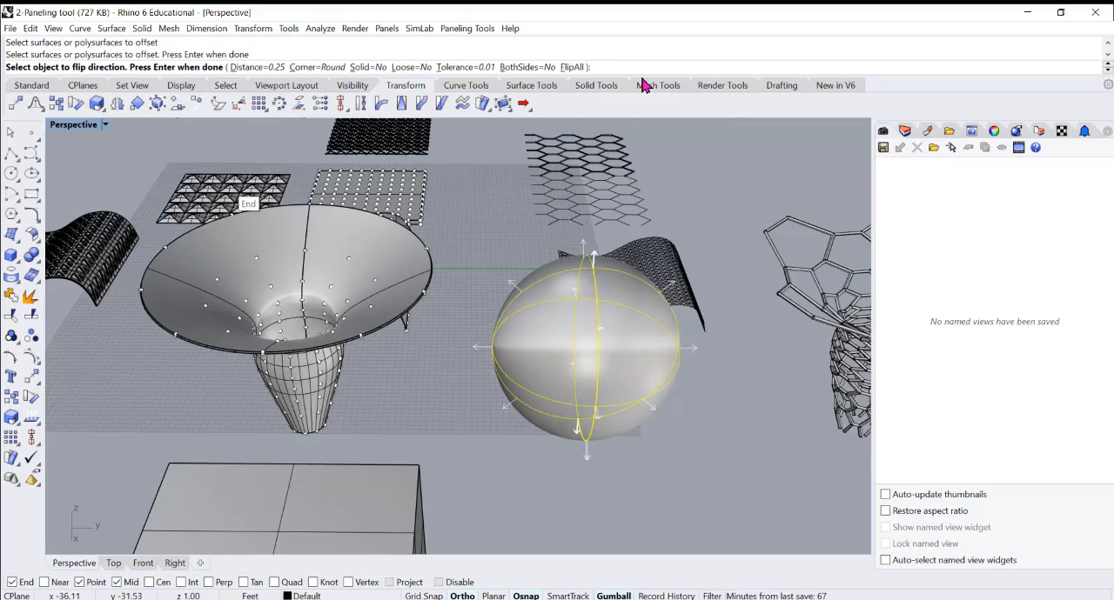
type("6\"")
key("Return")
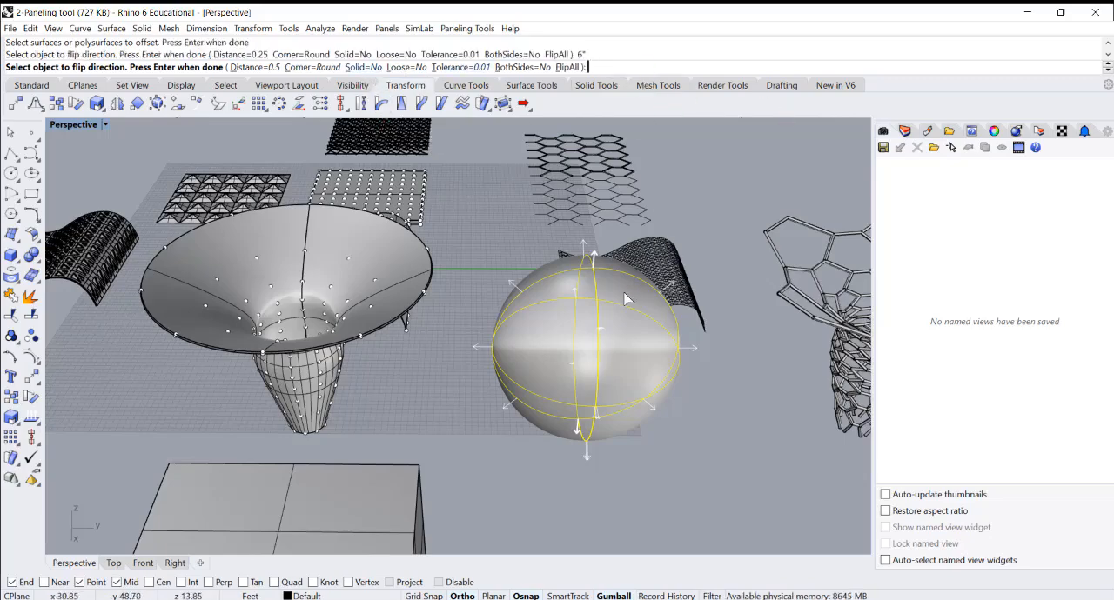
key("Return")
Show the four-viewport layout and check the sphere and its offset copy in the Top view
mouse_move(609, 319)
right_mouse_down()
mouse_move(621, 294)
mouse_move(616, 329)
mouse_move(585, 320)
mouse_move(602, 326)
right_mouse_up()
scroll(616, 329, "down", 6)
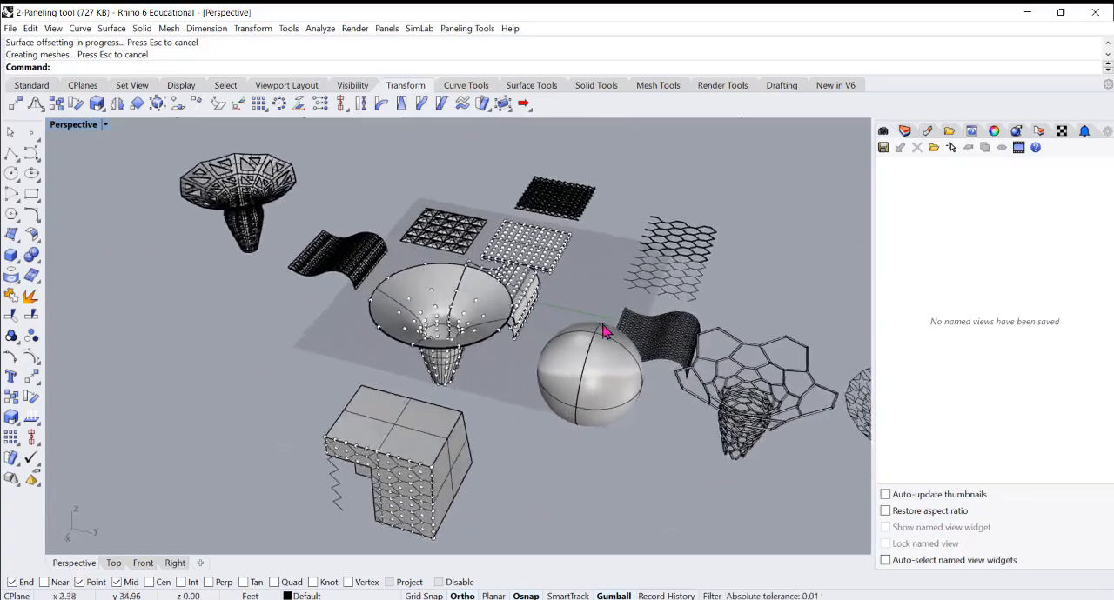
scroll(602, 331, "up", 5)
right_click_drag(582, 366, 664, 326)
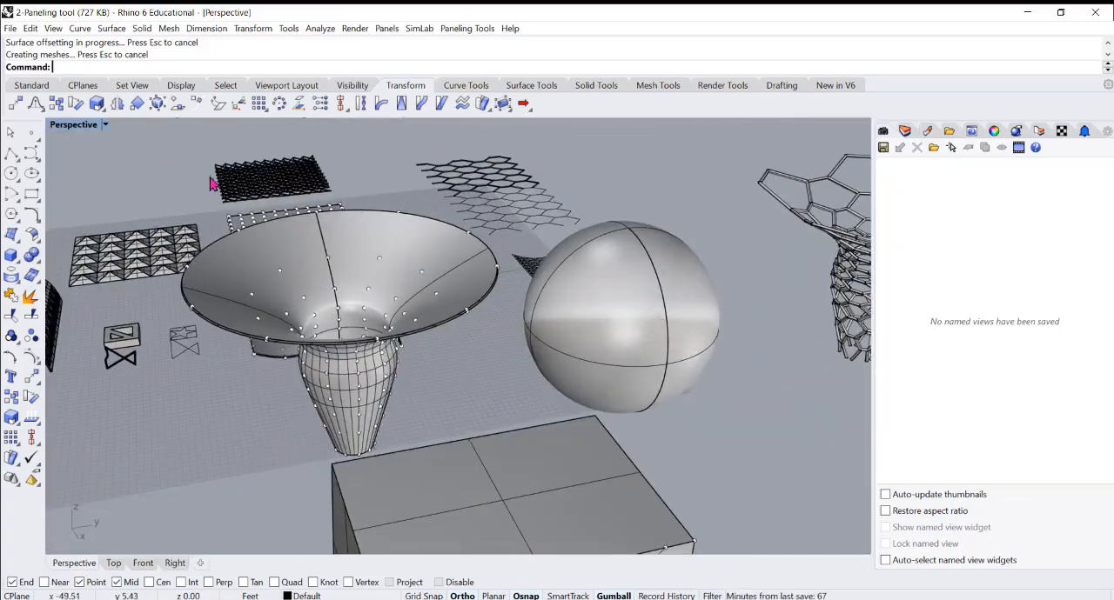
left_click(104, 125)
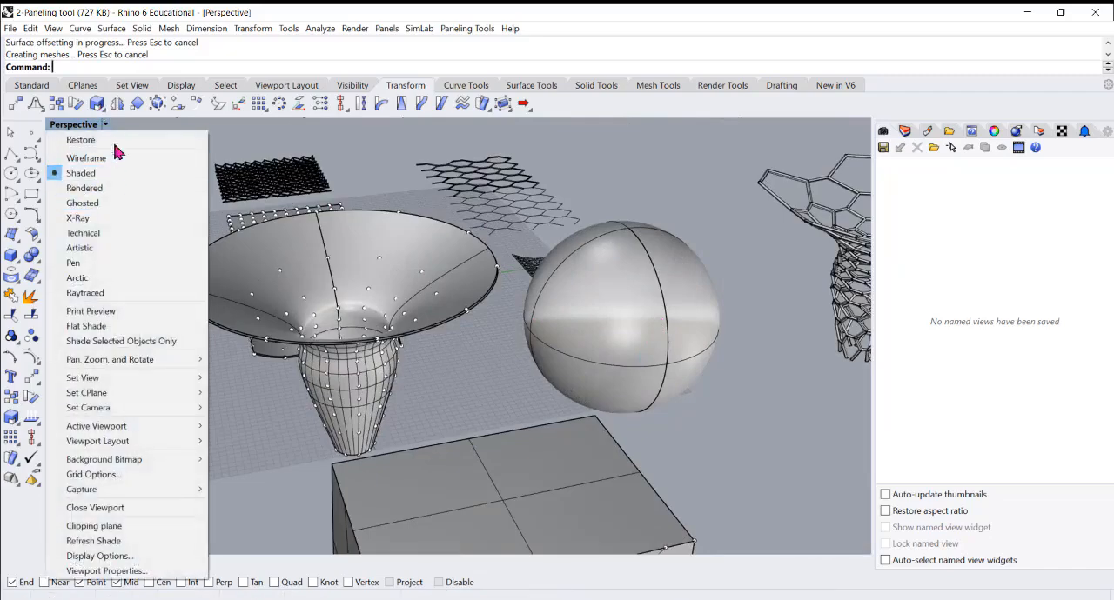
left_click(242, 134)
double_click(94, 128)
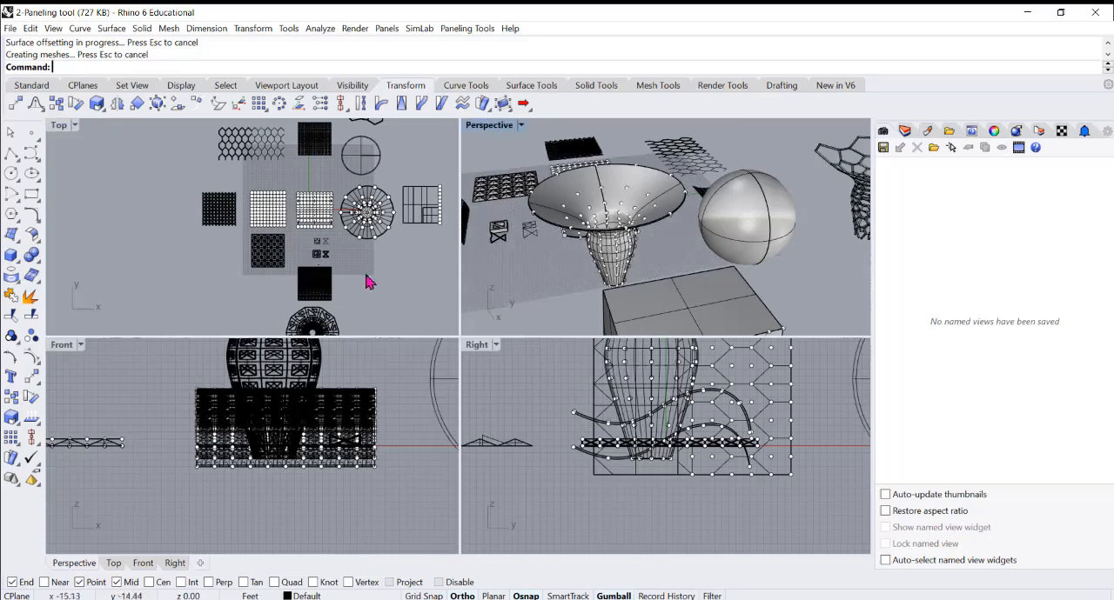
left_click(269, 298)
scroll(322, 223, "up", 10)
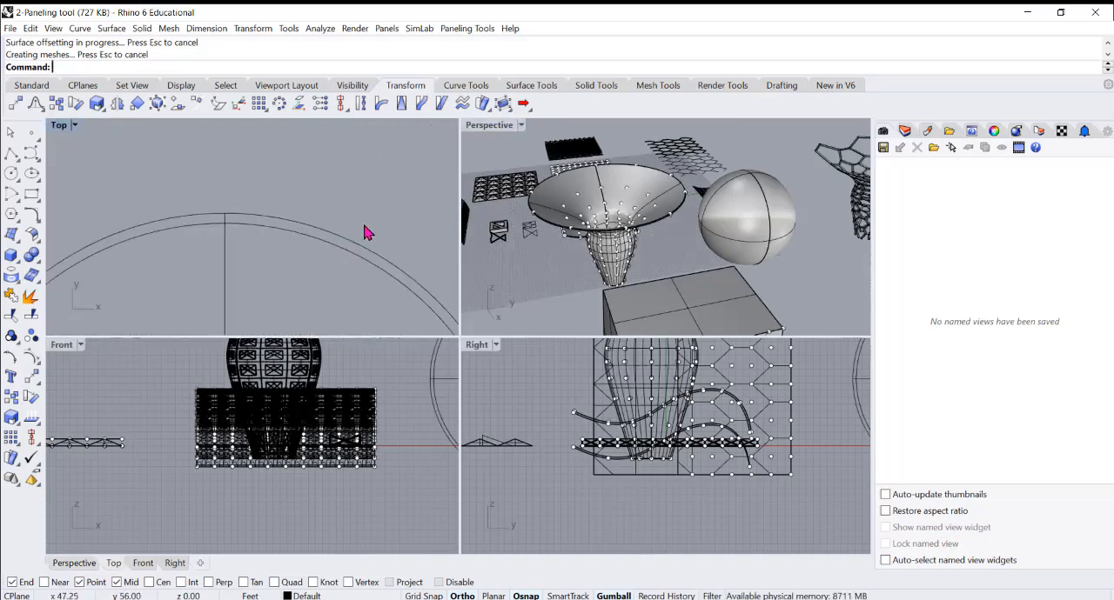
left_click(350, 259)
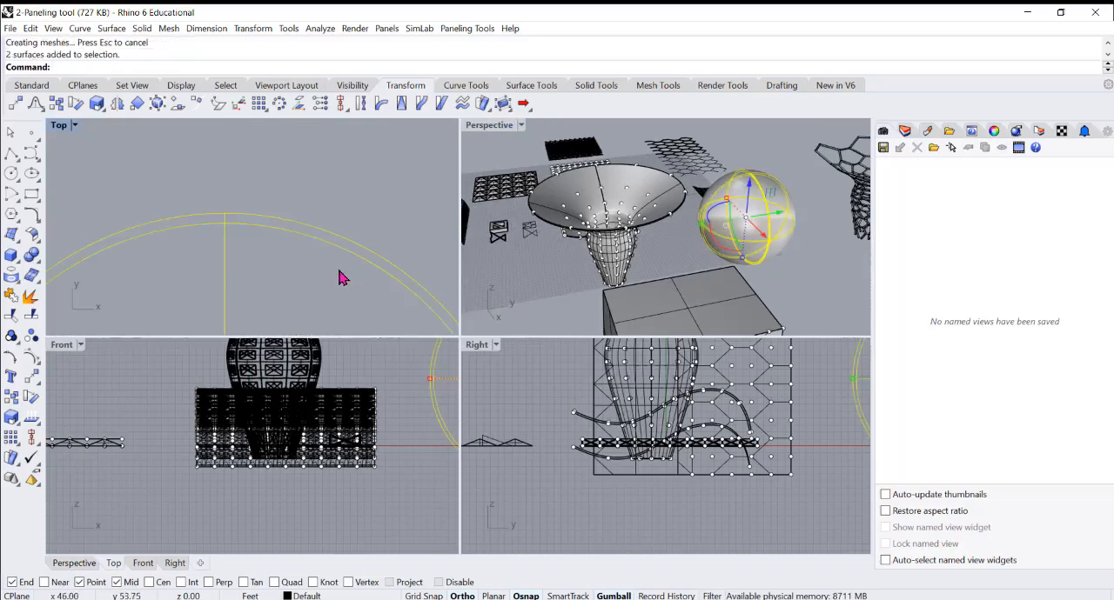
left_click(808, 286)
scroll(701, 261, "up", 5)
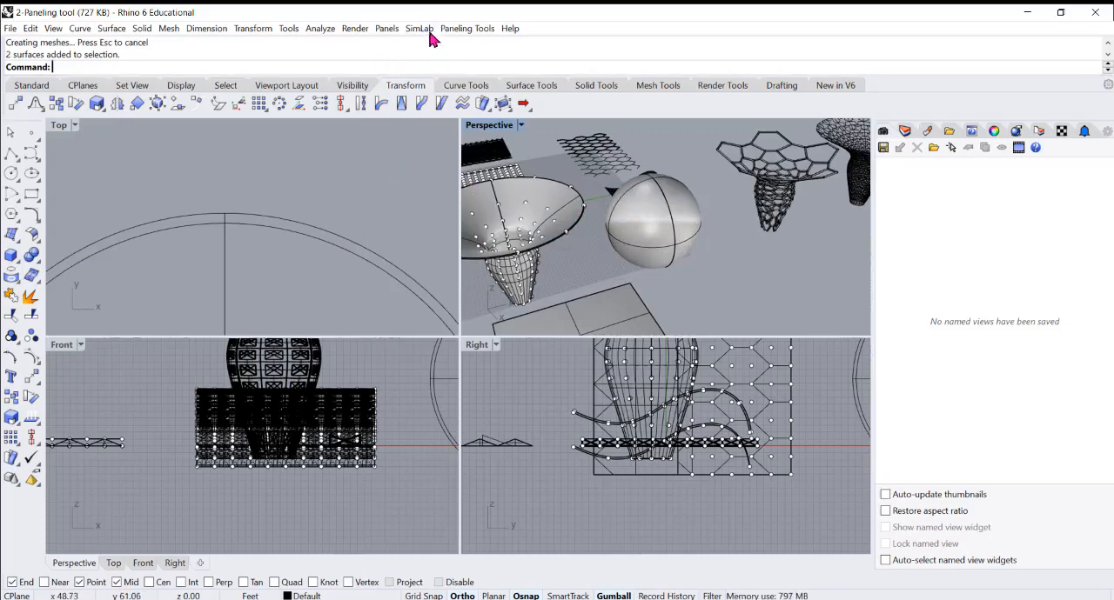
Create a grouped Surface Domain Number paneling grid on the inner sphere with 20 U spans and 20 V spans
left_click(461, 28)
mouse_move(500, 45)
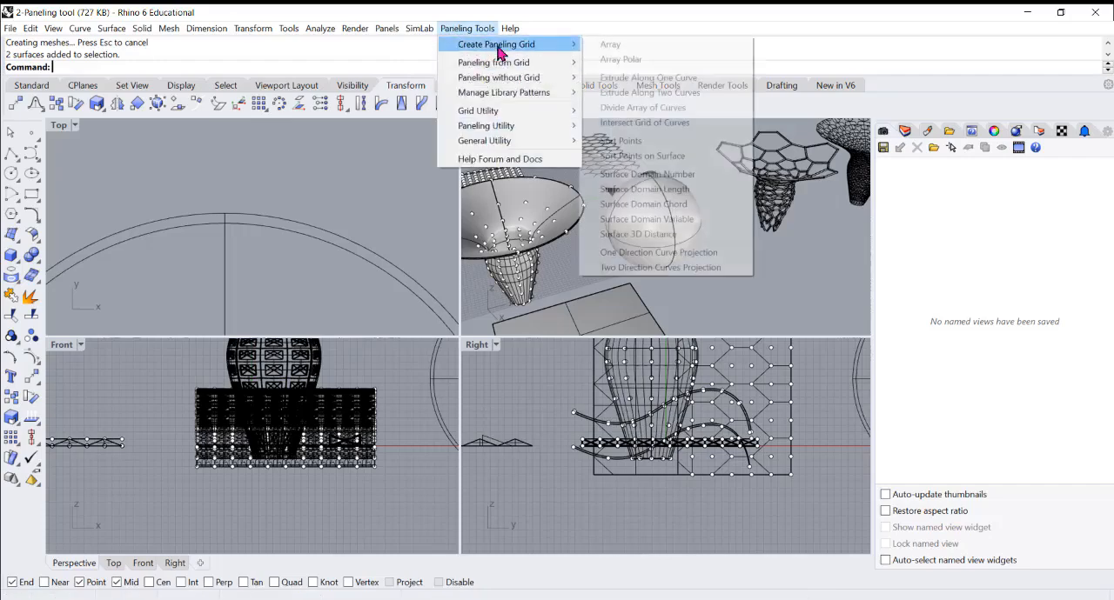
left_click(683, 177)
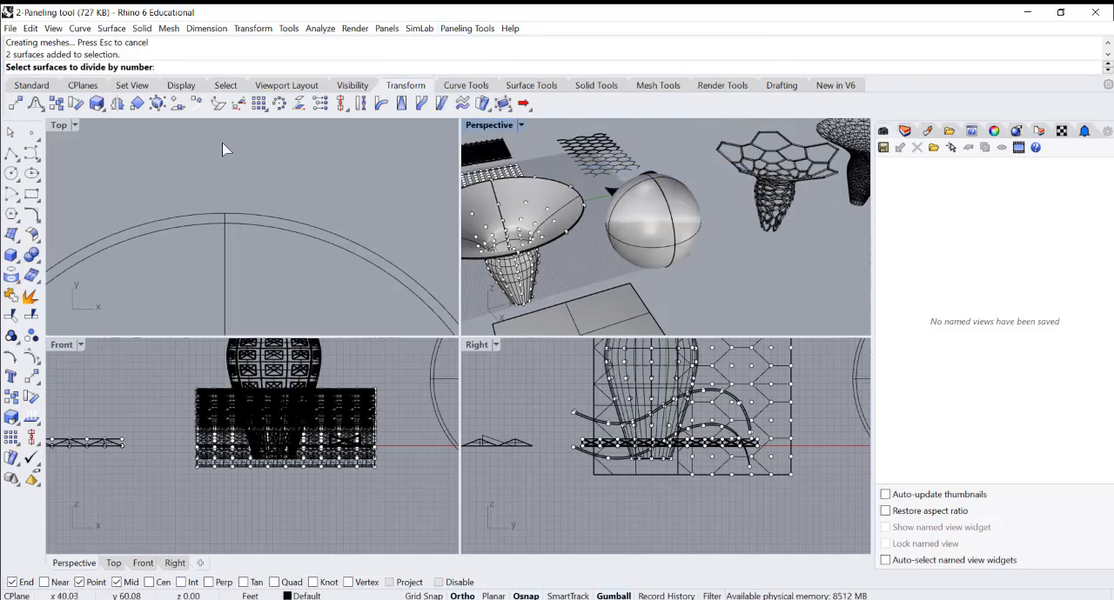
scroll(549, 129, "down", 4)
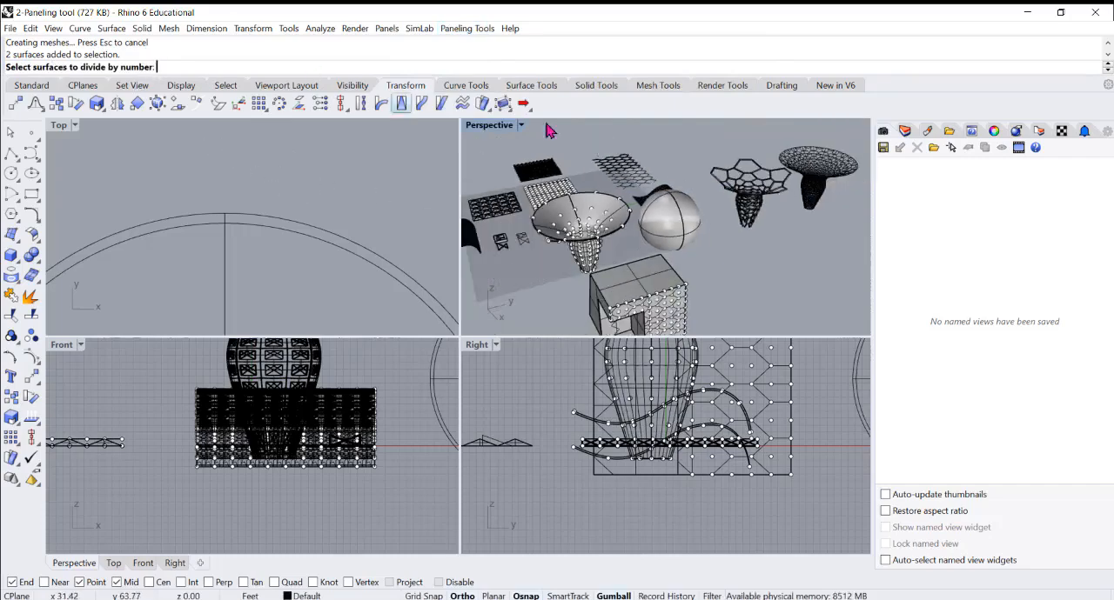
left_click(333, 251)
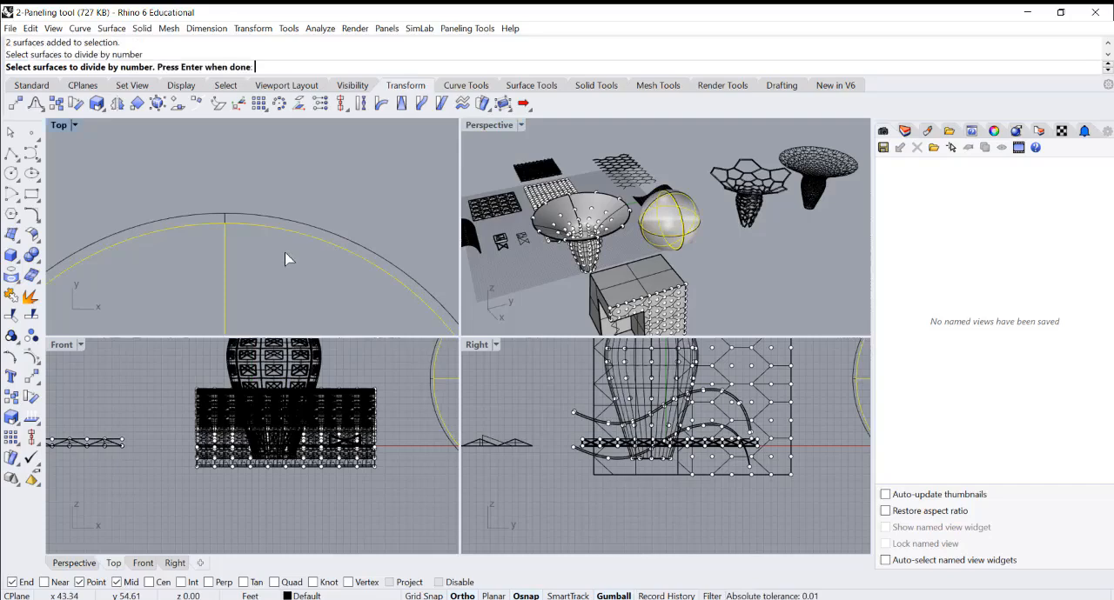
key("Return")
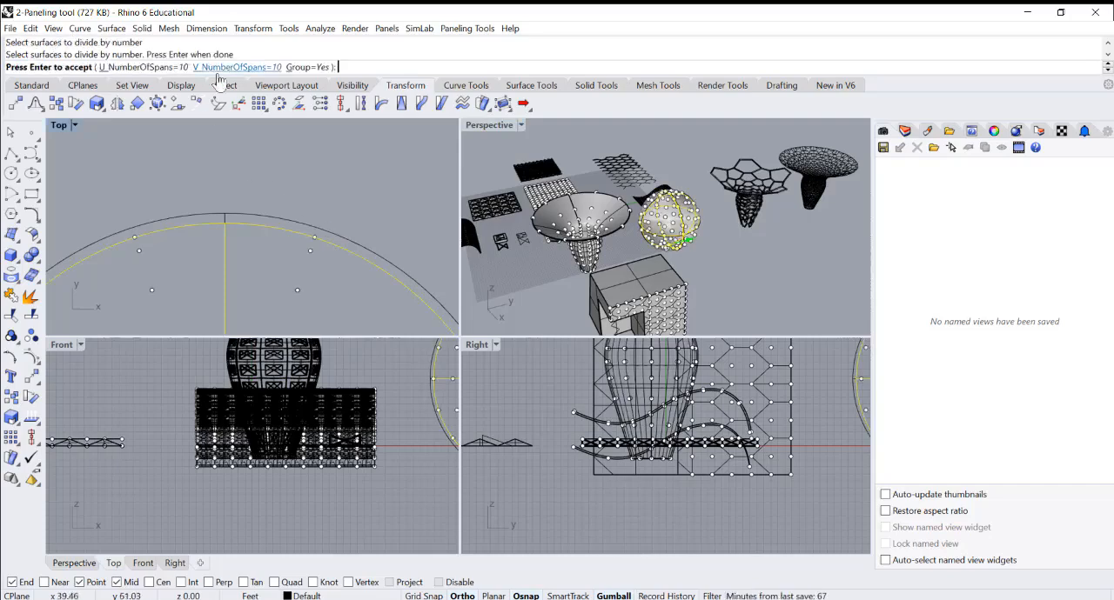
scroll(368, 244, "down", 2)
scroll(355, 192, "down", 5)
scroll(360, 261, "up", 3)
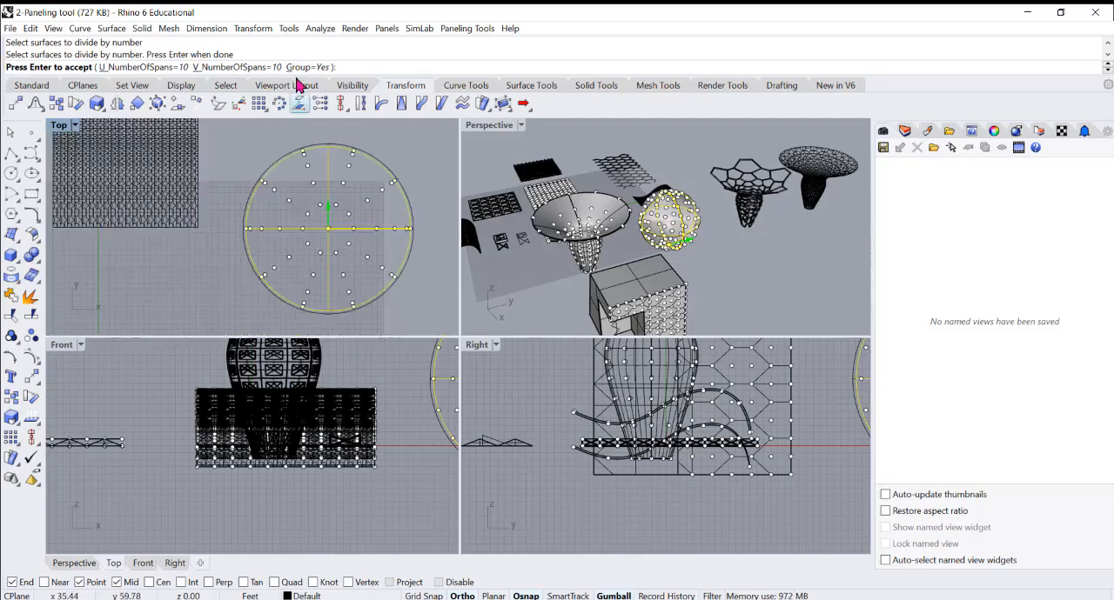
left_click(172, 68)
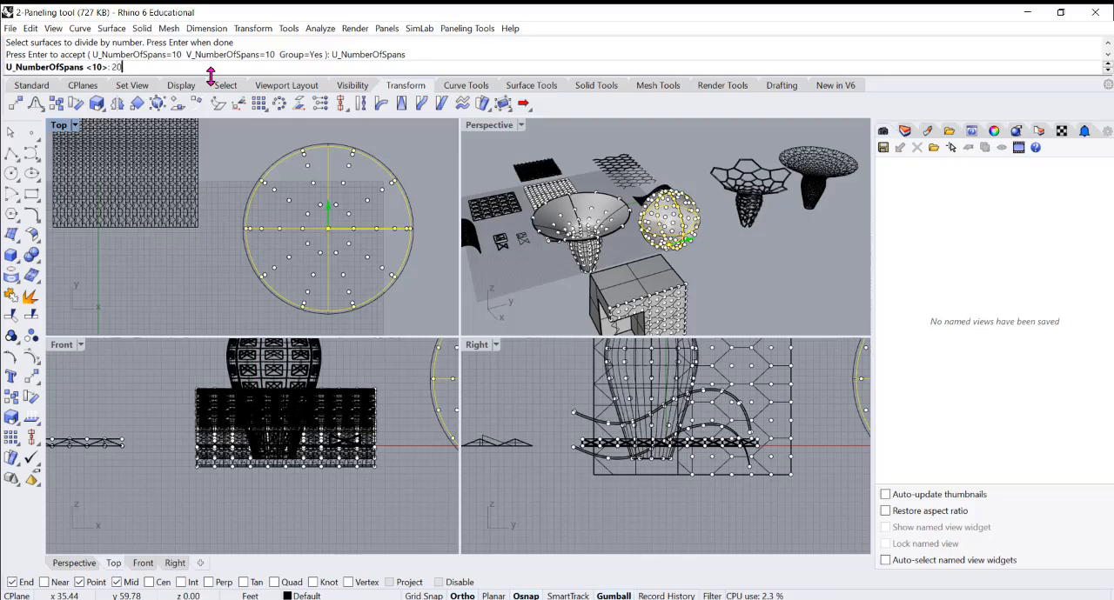
key("Return")
left_click(232, 68)
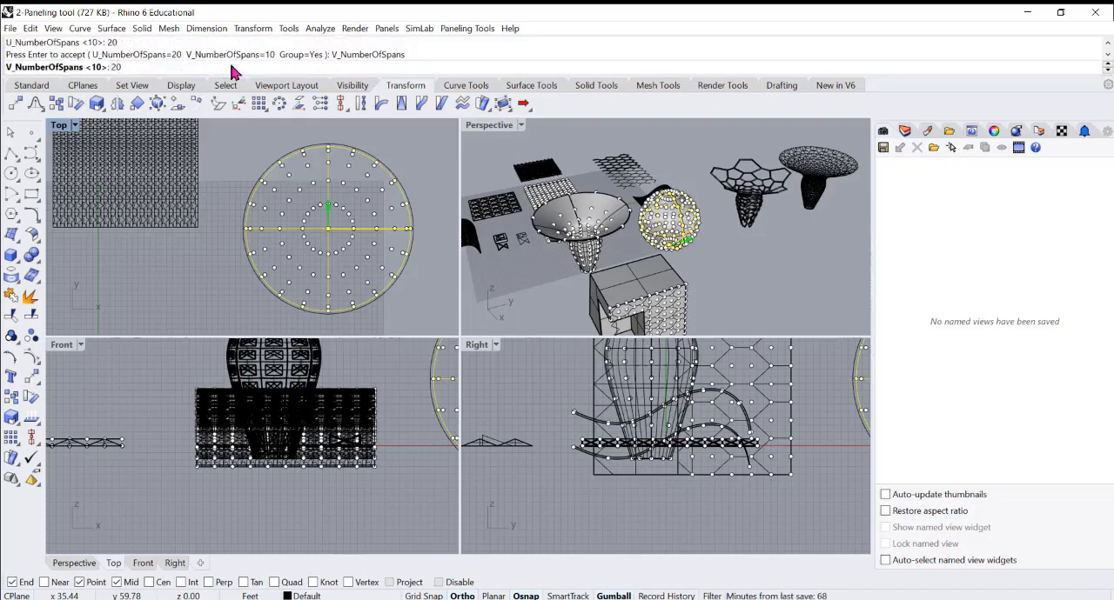
key("Return")
scroll(666, 222, "up", 2)
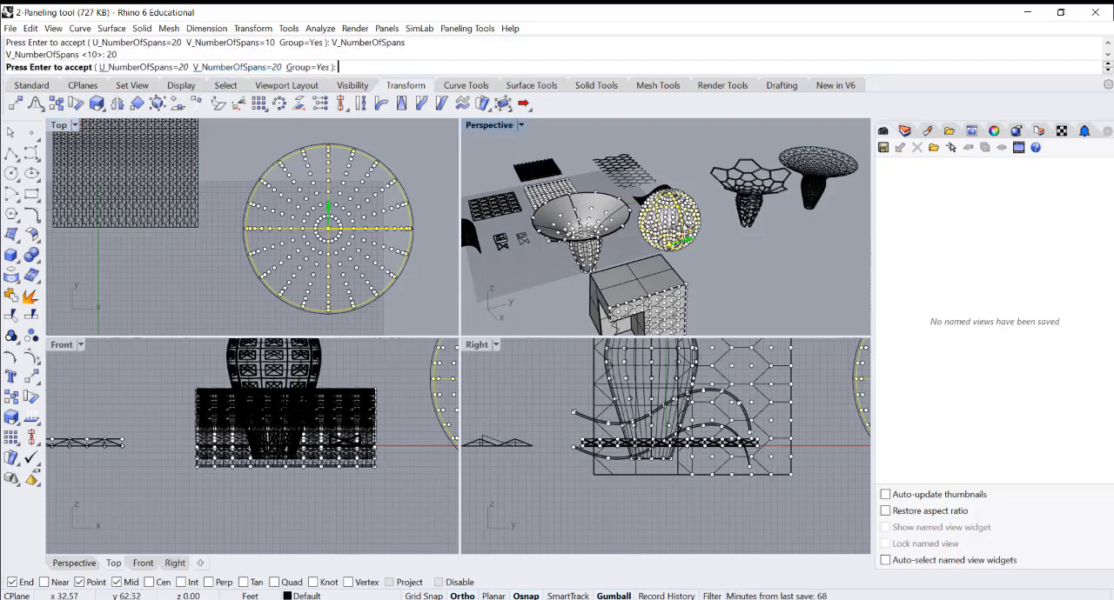
scroll(353, 177, "up", 3)
key("Return")
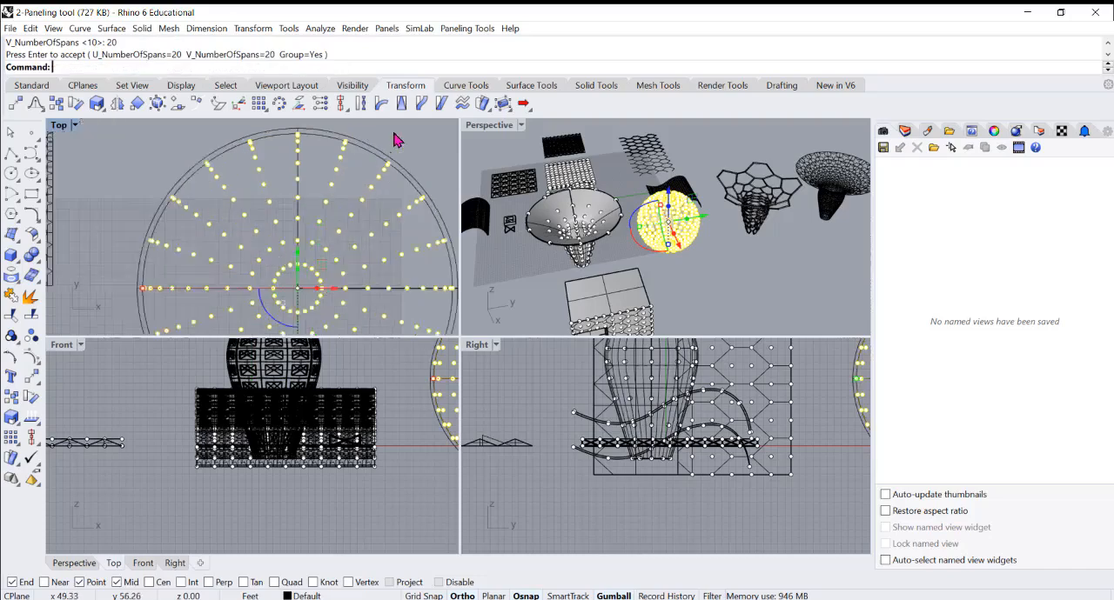
Create a matching grouped Surface Domain Number grid on the outer sphere with 20 U and 20 V spans
scroll(397, 139, "up", 3)
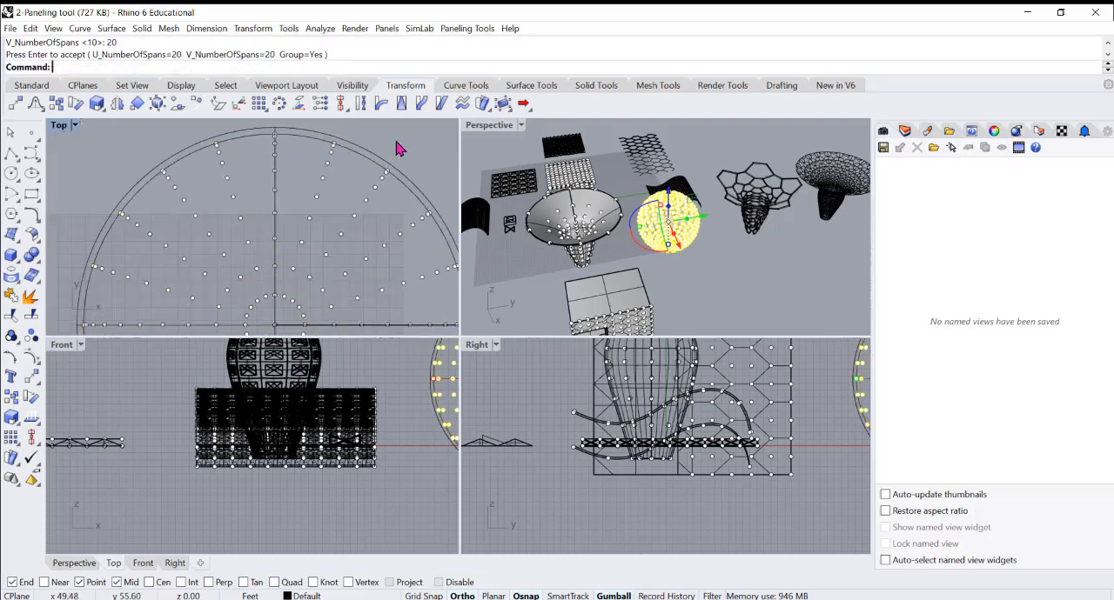
right_click(355, 172)
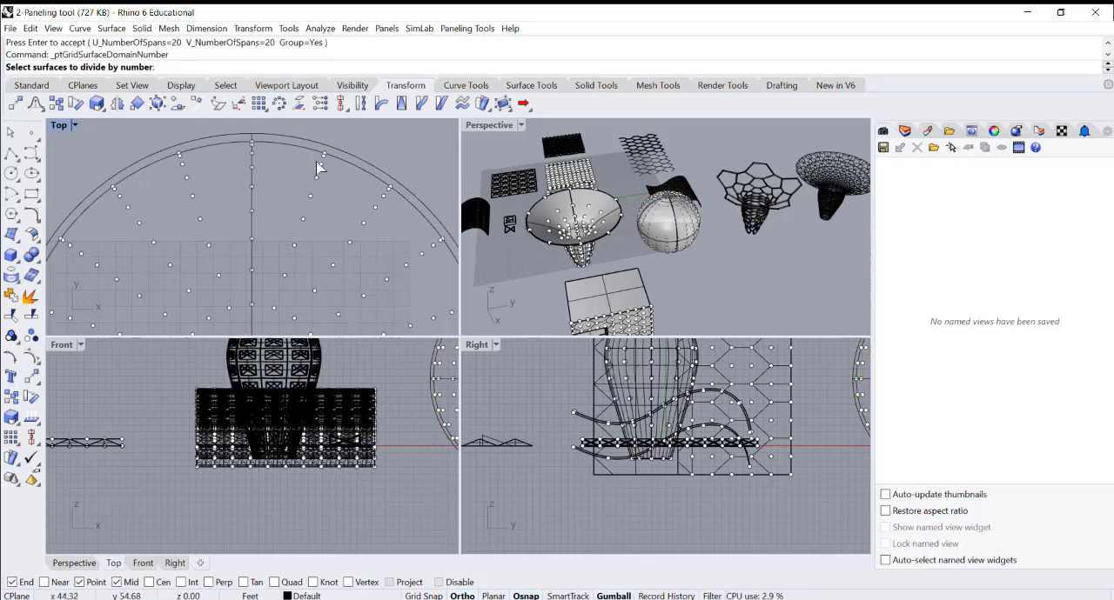
left_click(348, 158)
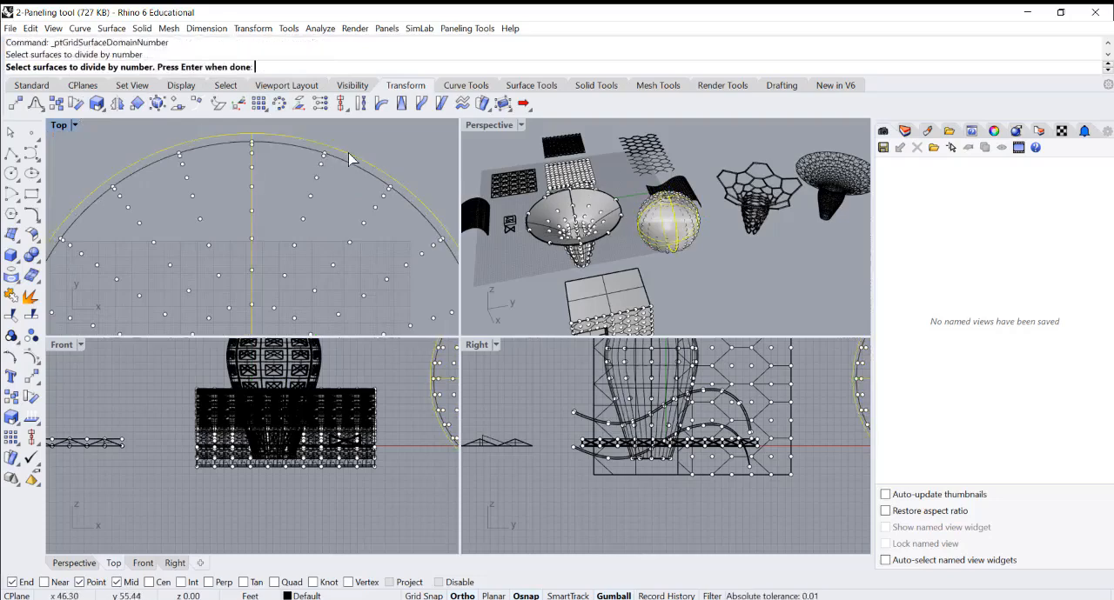
key("Return")
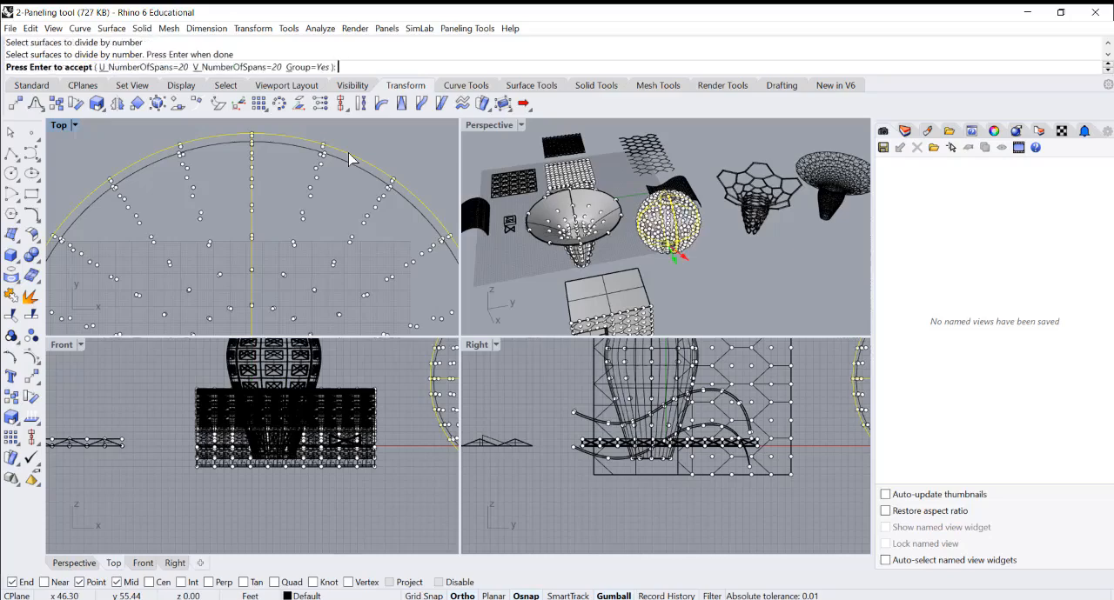
key("Return")
left_click(783, 267)
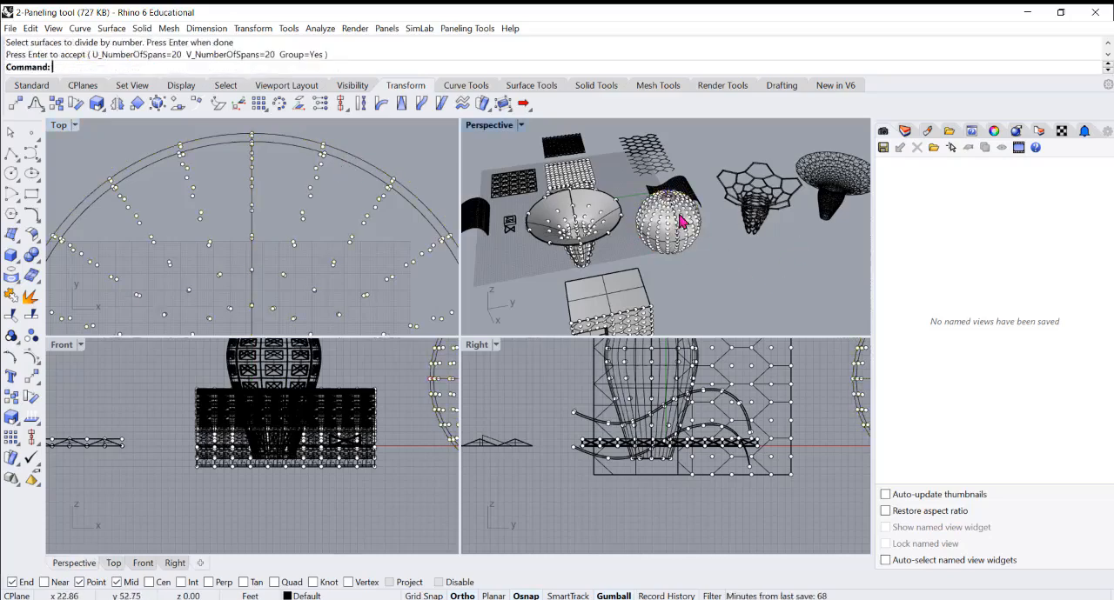
Examine the point grids on the inner and outer spheres in the Perspective and Top views
scroll(677, 216, "up", 5)
left_click(261, 206)
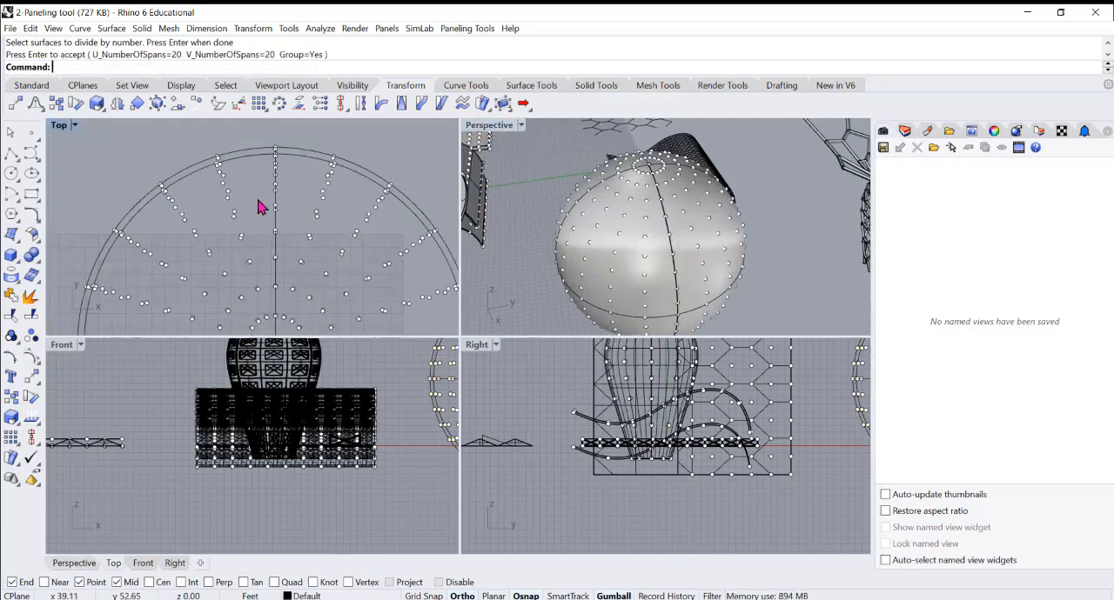
scroll(258, 206, "down", 3)
scroll(177, 230, "up", 1)
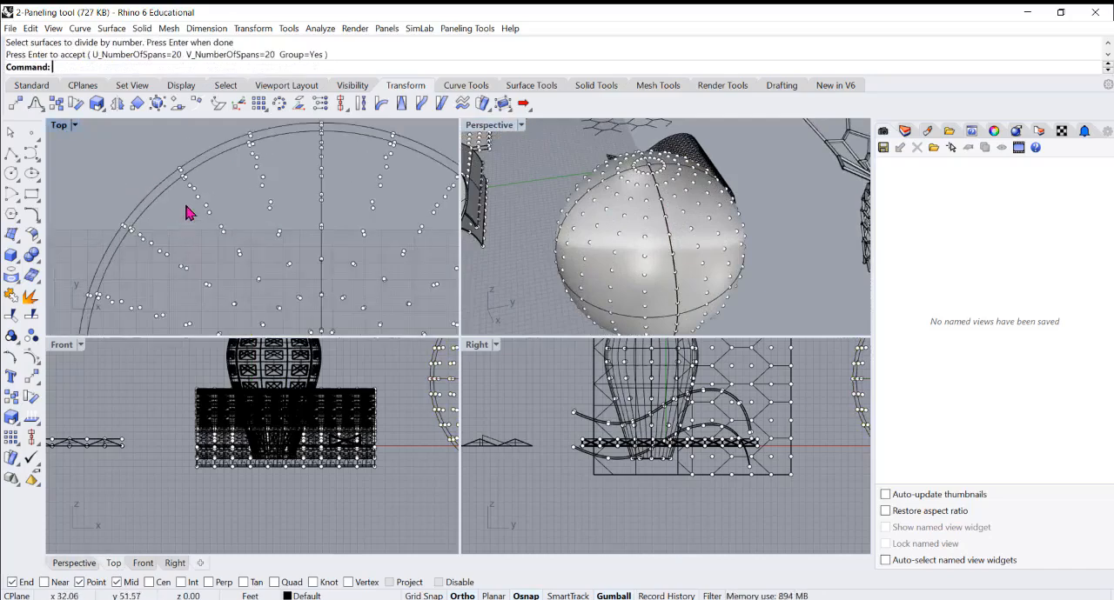
scroll(201, 206, "down", 2)
scroll(229, 266, "up", 4)
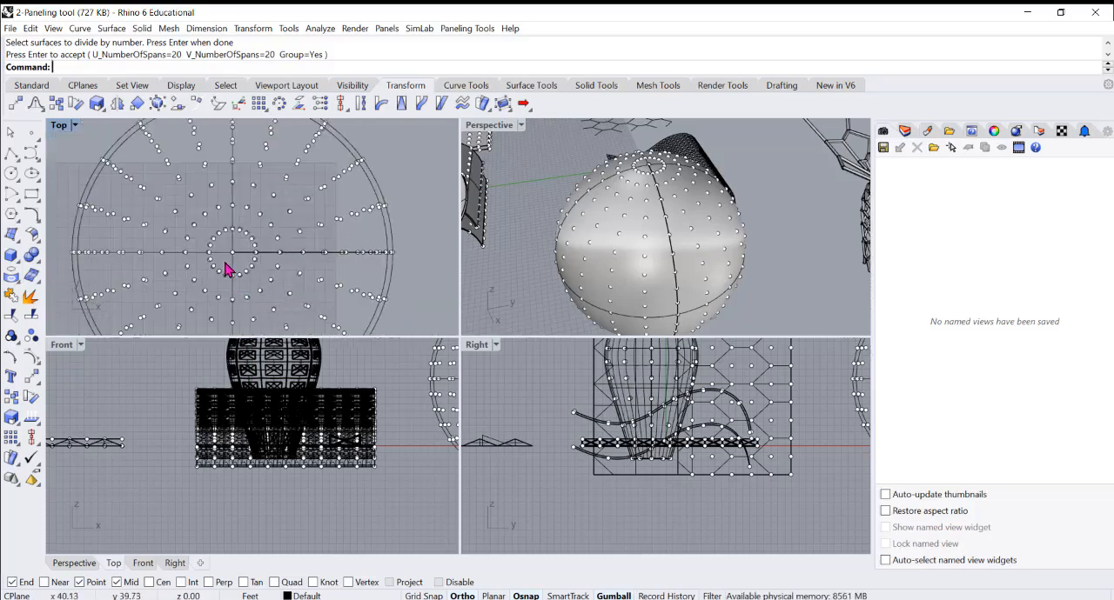
scroll(314, 247, "down", 4)
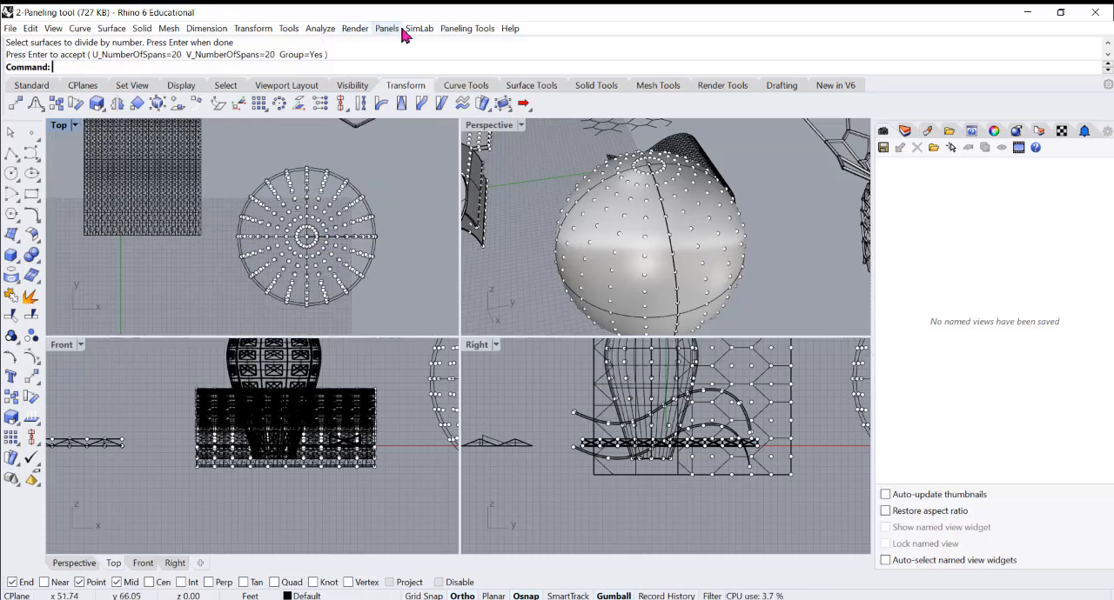
left_click(465, 28)
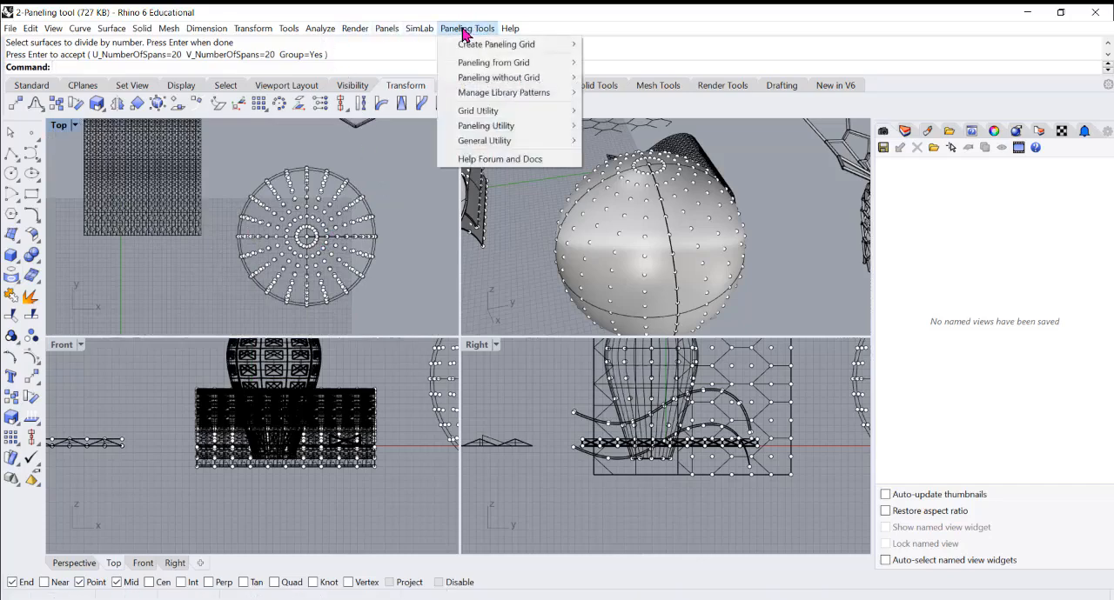
mouse_move(486, 62)
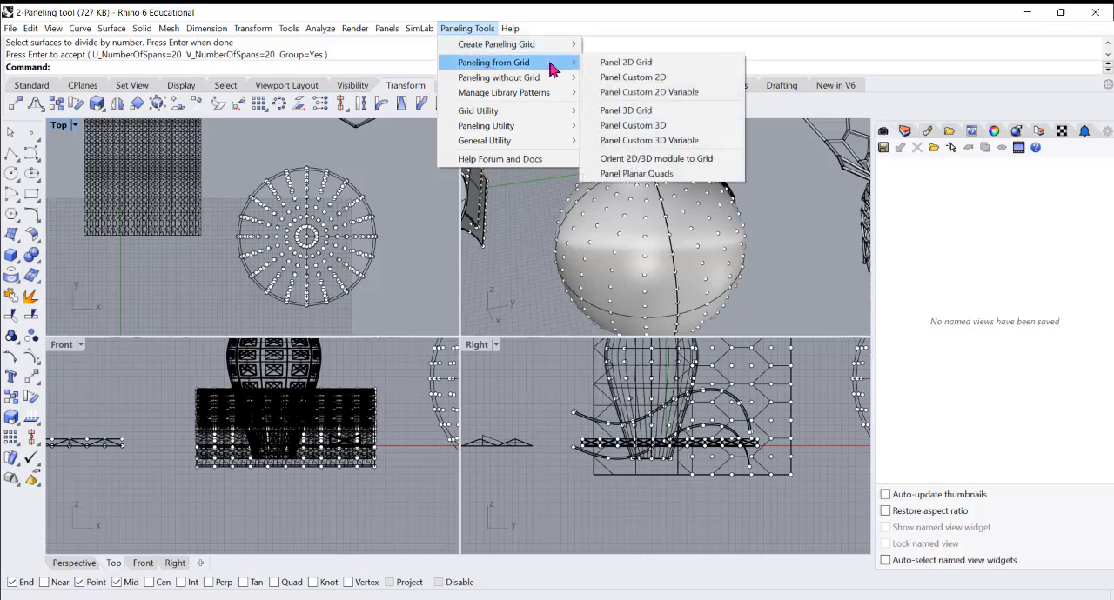
left_click(648, 131)
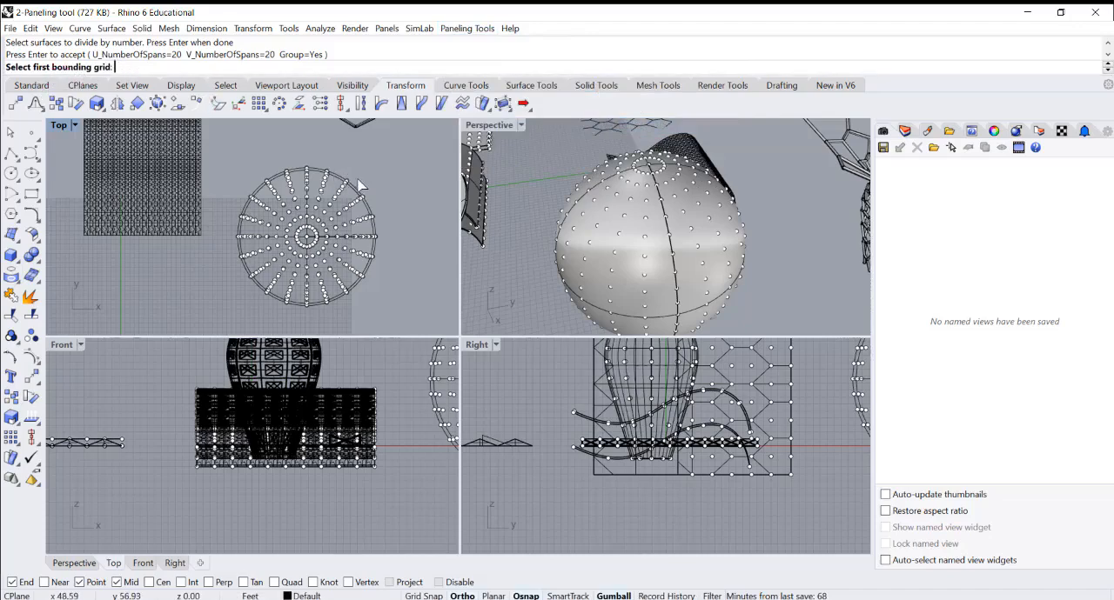
scroll(359, 187, "up", 5)
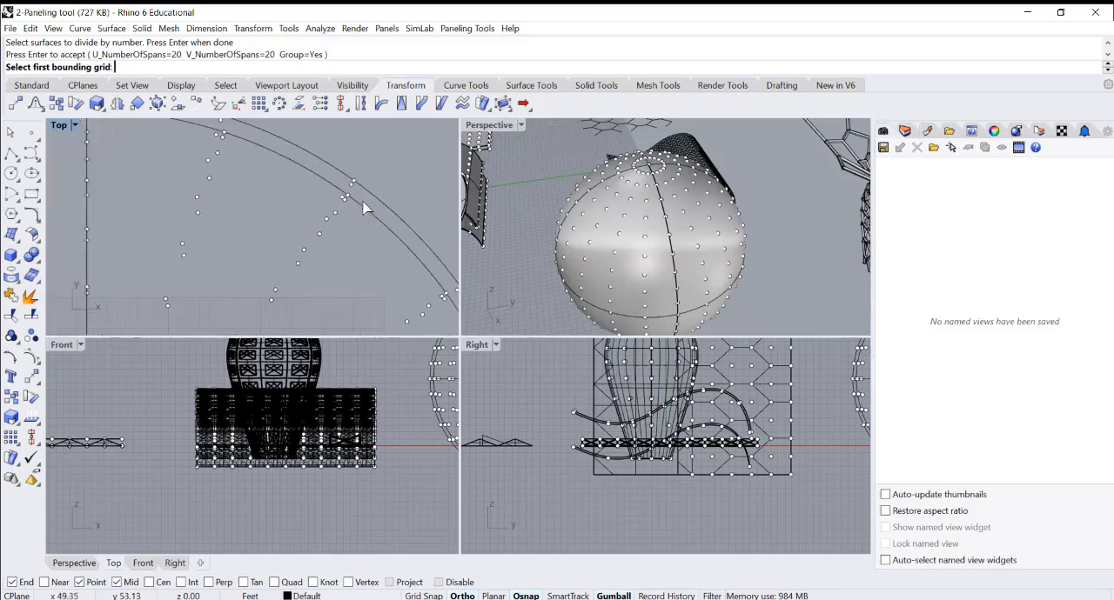
scroll(364, 207, "up", 2)
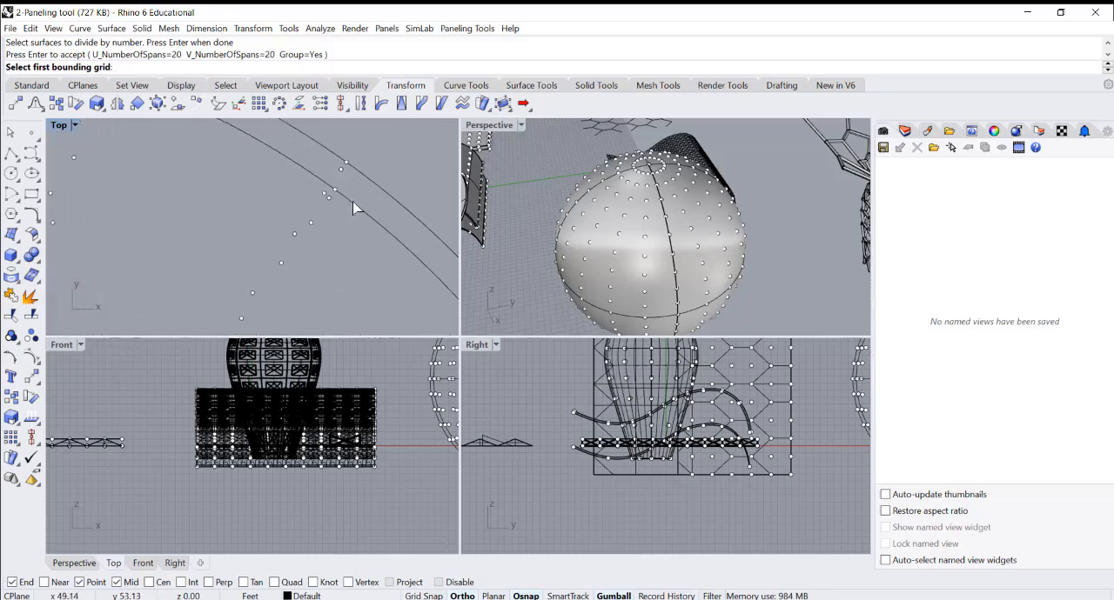
Leave the running paneling command and save the model
left_click(11, 29)
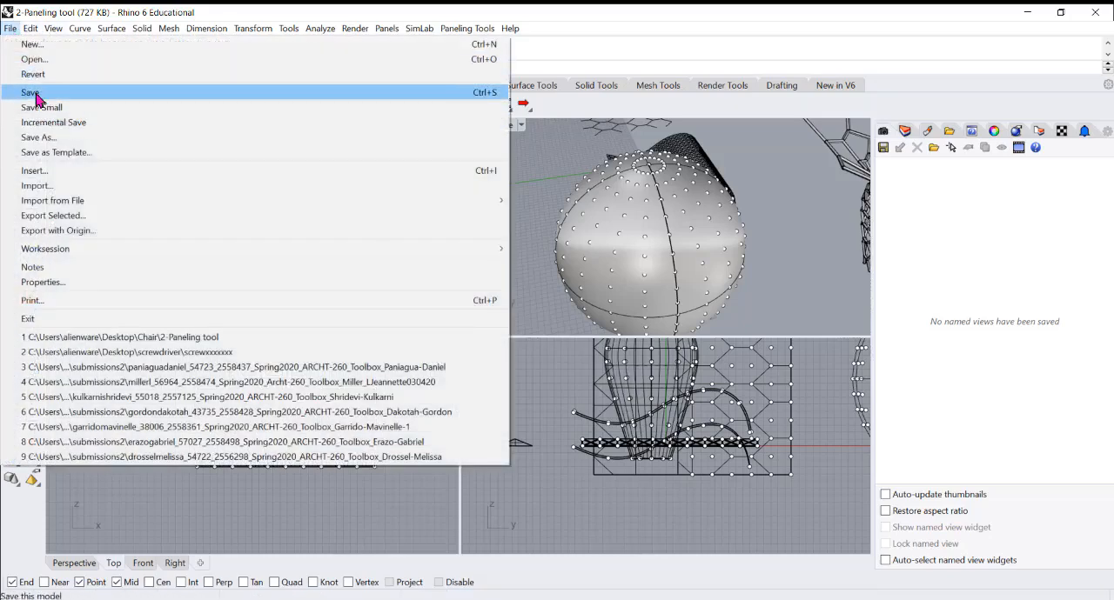
left_click(571, 221)
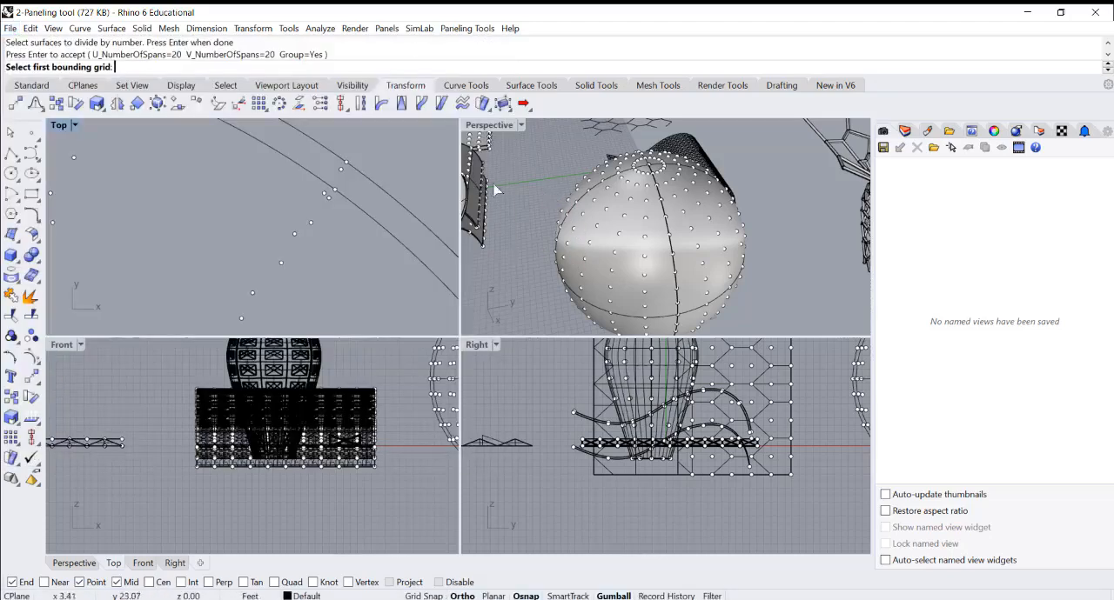
key("Escape")
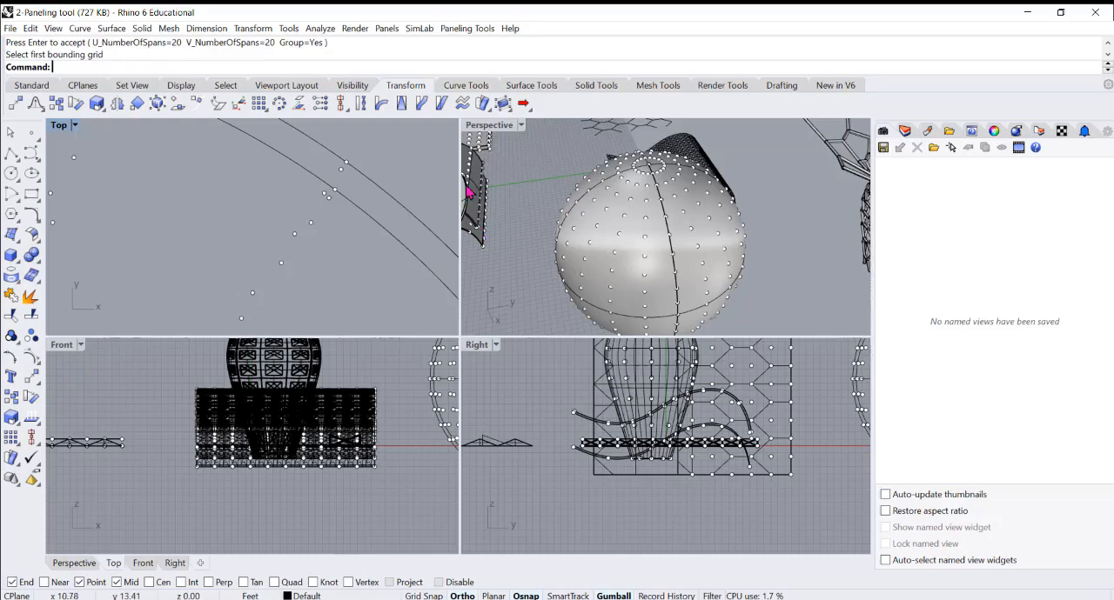
left_click(14, 28)
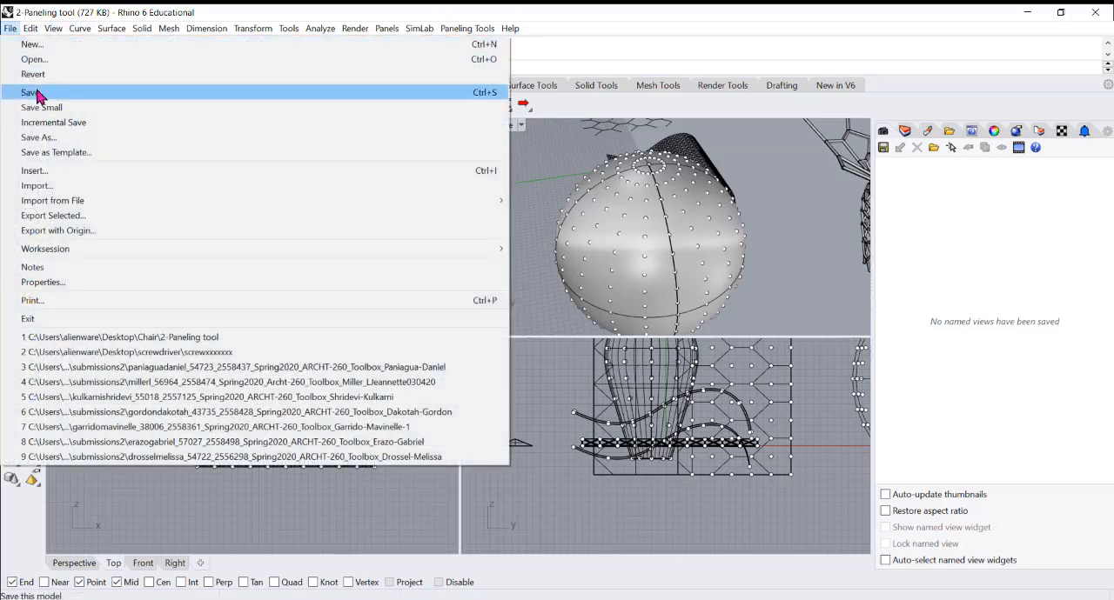
left_click(34, 93)
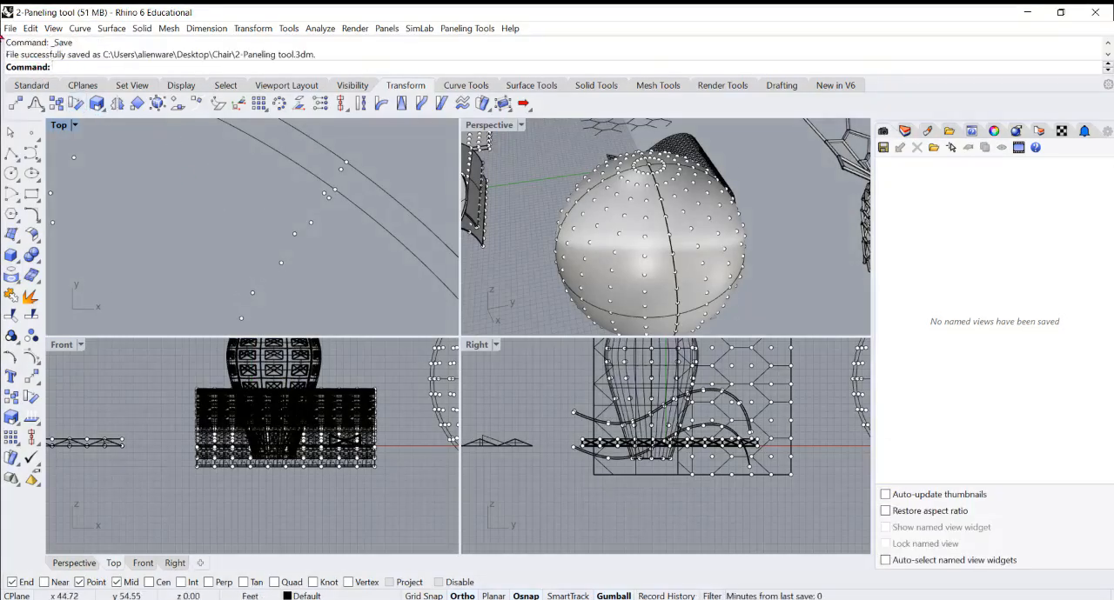
Run Panel Custom 3D with the inner sphere's point grid as first bounding grid and the outer sphere's grid as second
left_click(467, 29)
mouse_move(524, 65)
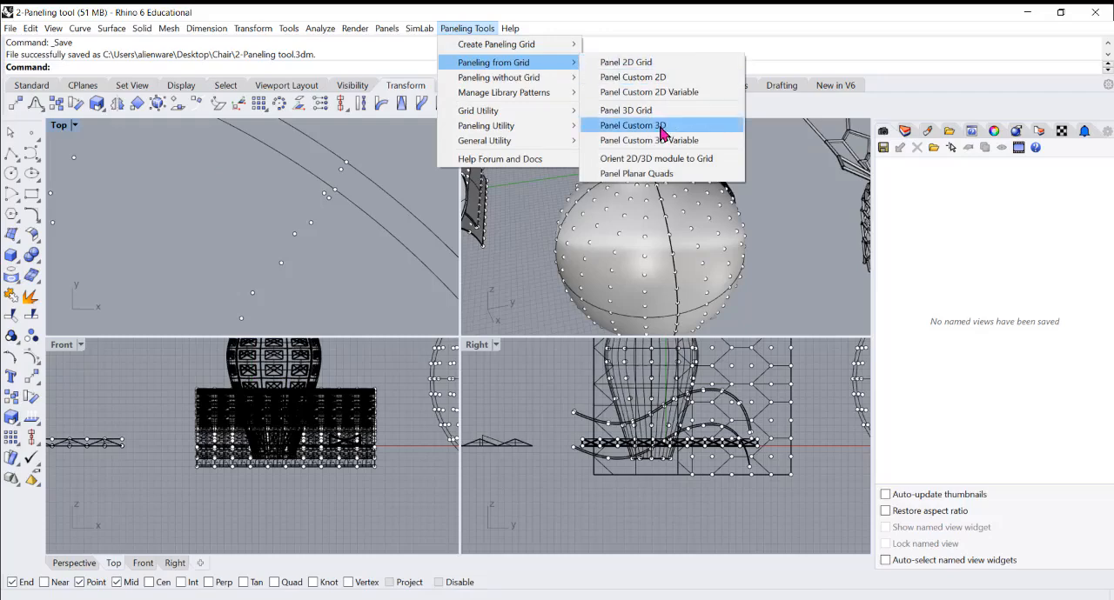
left_click(633, 126)
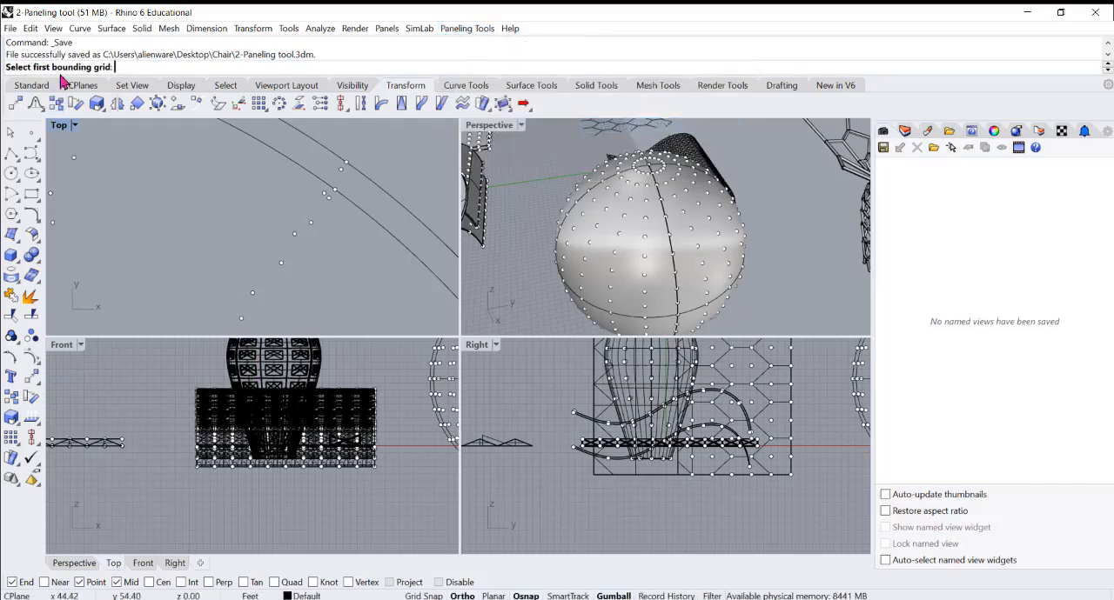
left_click(328, 199)
left_click(329, 199)
right_click_drag(629, 214, 567, 197)
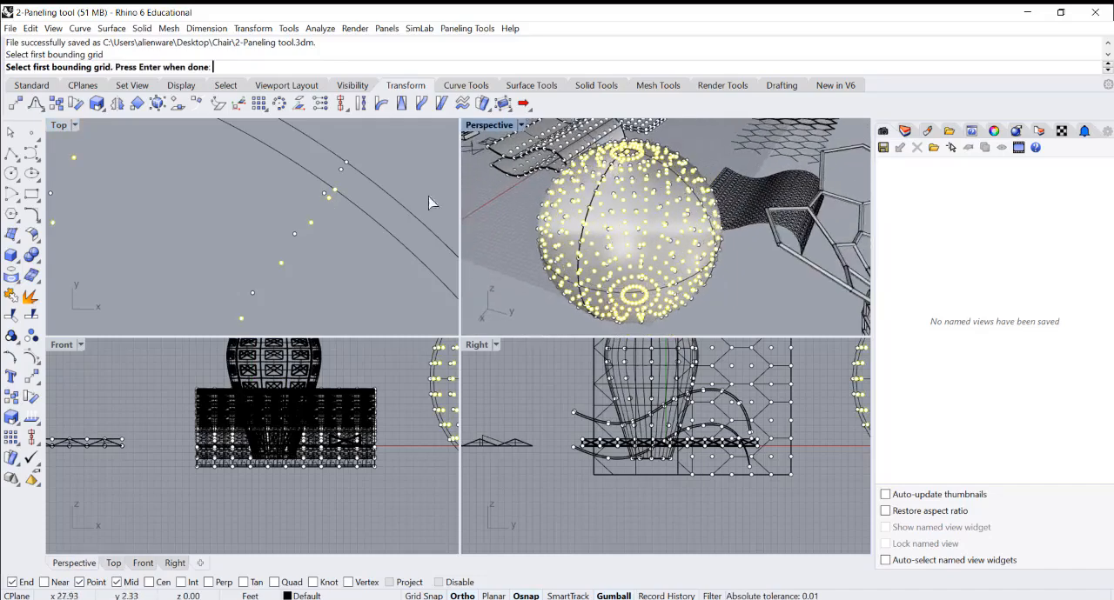
key("Return")
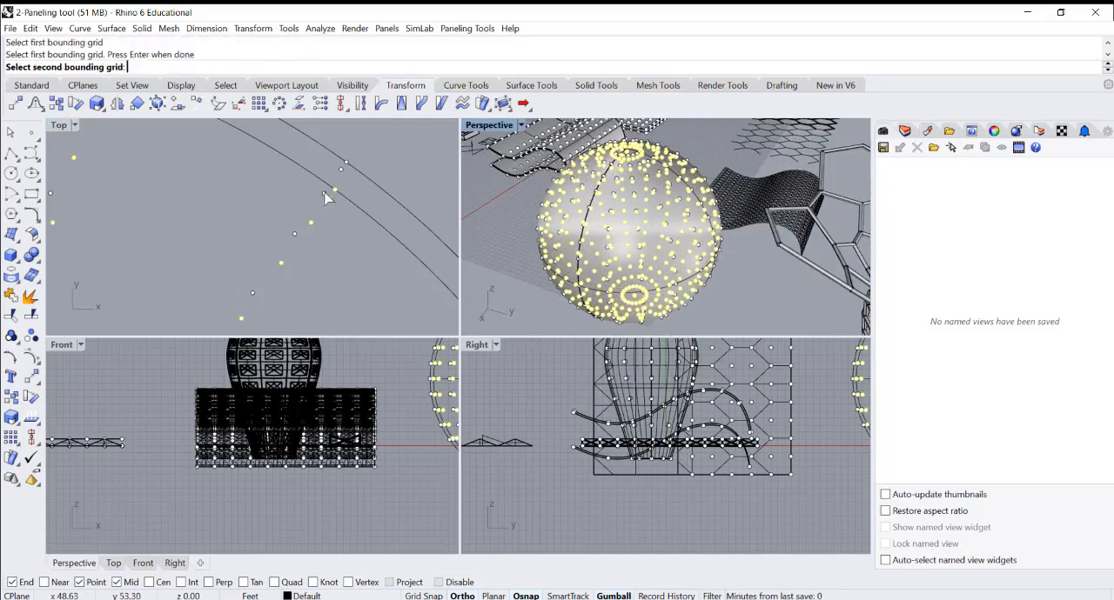
left_click(323, 191)
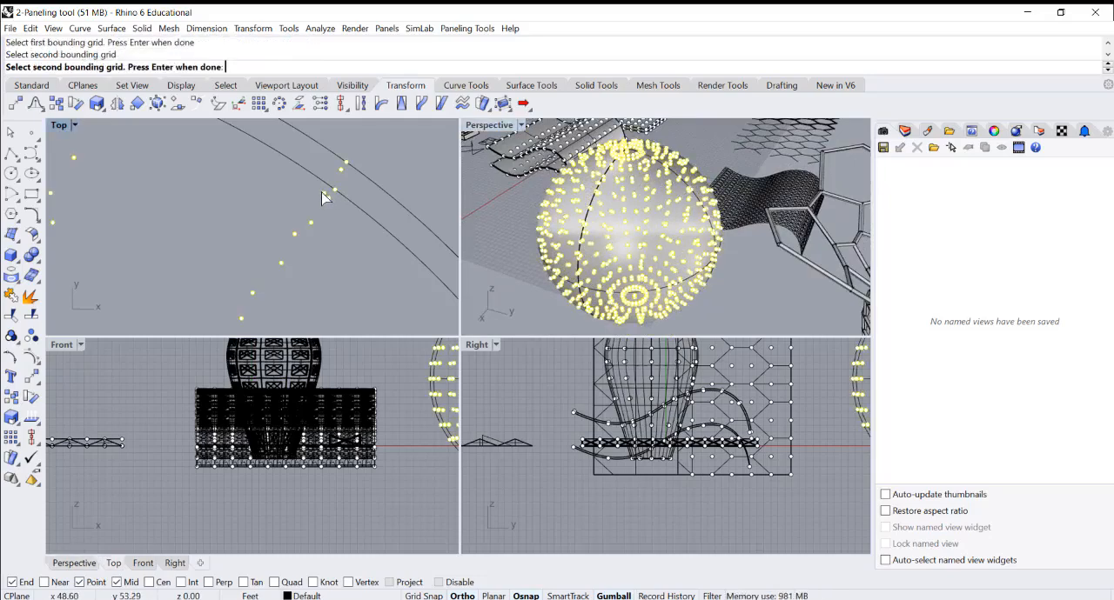
key("Return")
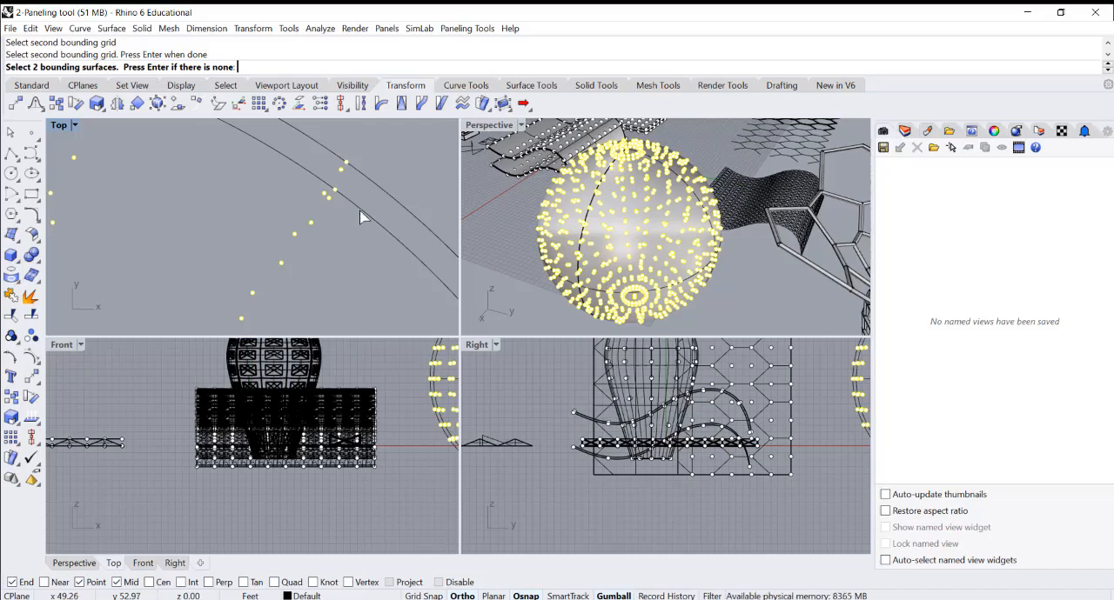
Set the inner and outer sphere surfaces as the two bounding surfaces for the paneling
left_click(361, 210)
left_click(361, 210)
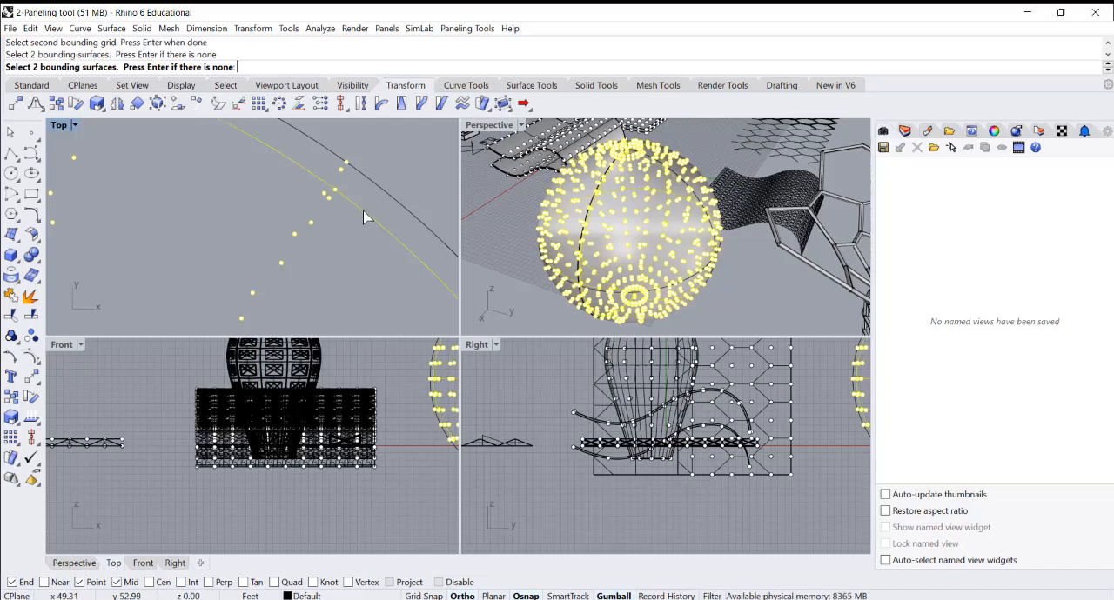
left_click(385, 190)
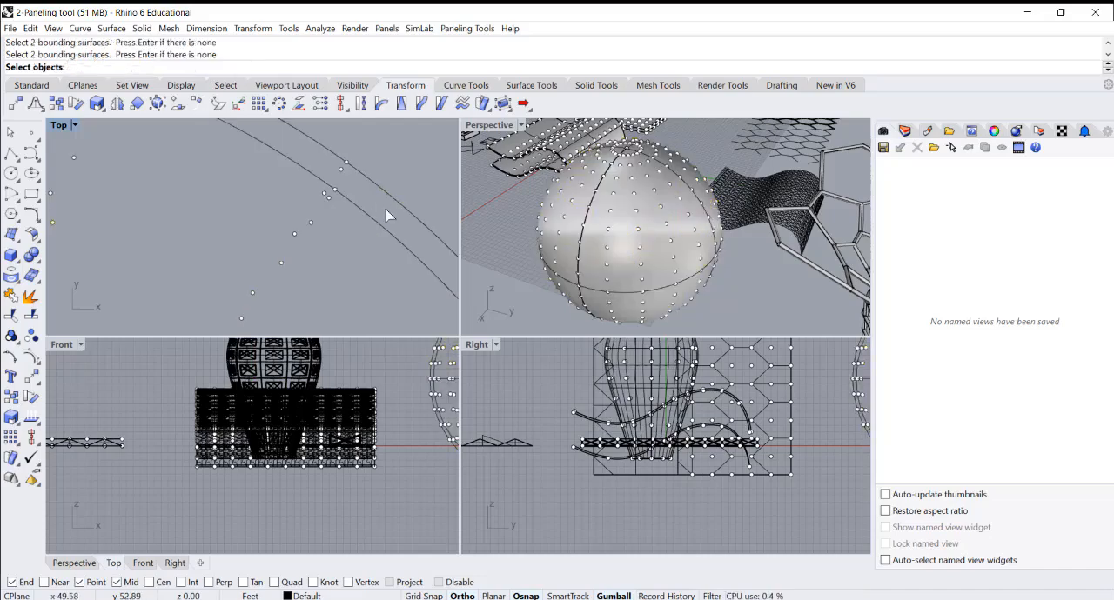
Choose the thick crossed-frame module beside the triangular-hole block as the object to panel
scroll(702, 233, "down", 10)
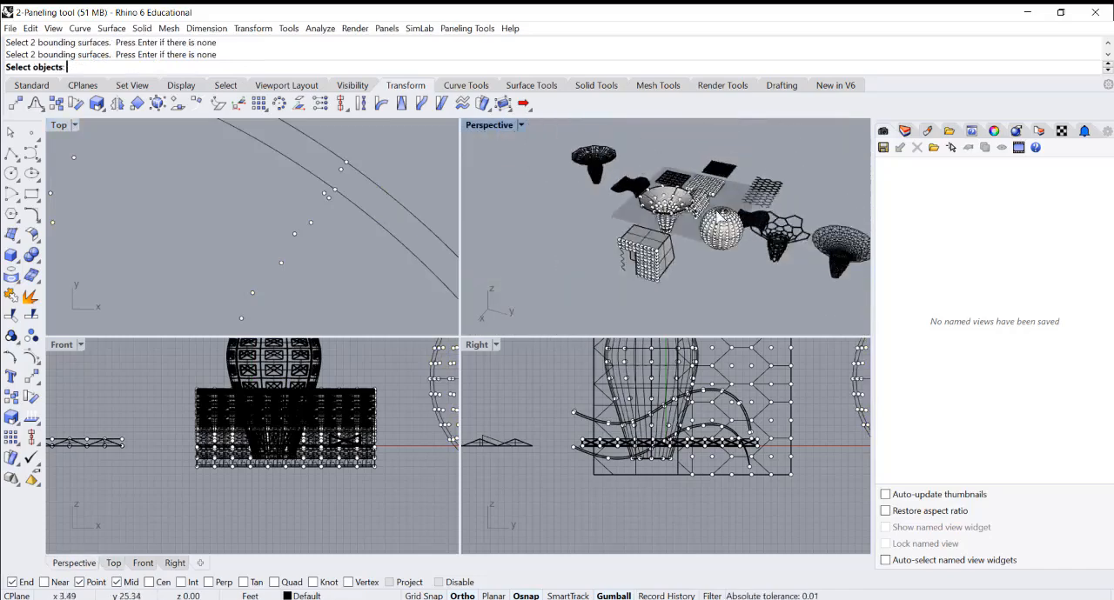
right_click_drag(642, 246, 709, 252)
scroll(603, 206, "up", 8)
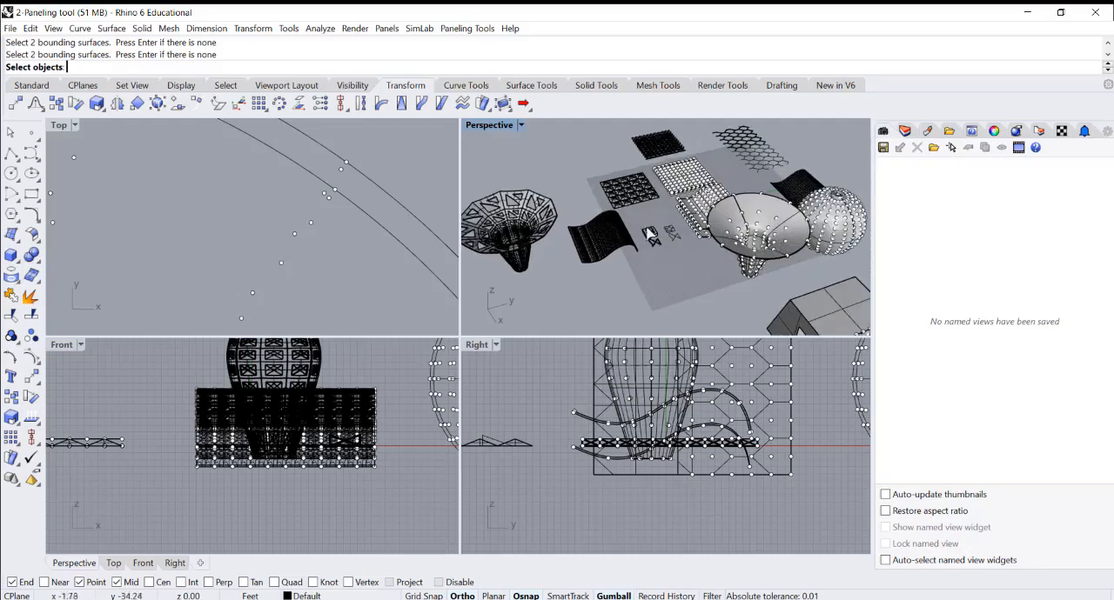
scroll(651, 235, "up", 4)
scroll(665, 257, "up", 5)
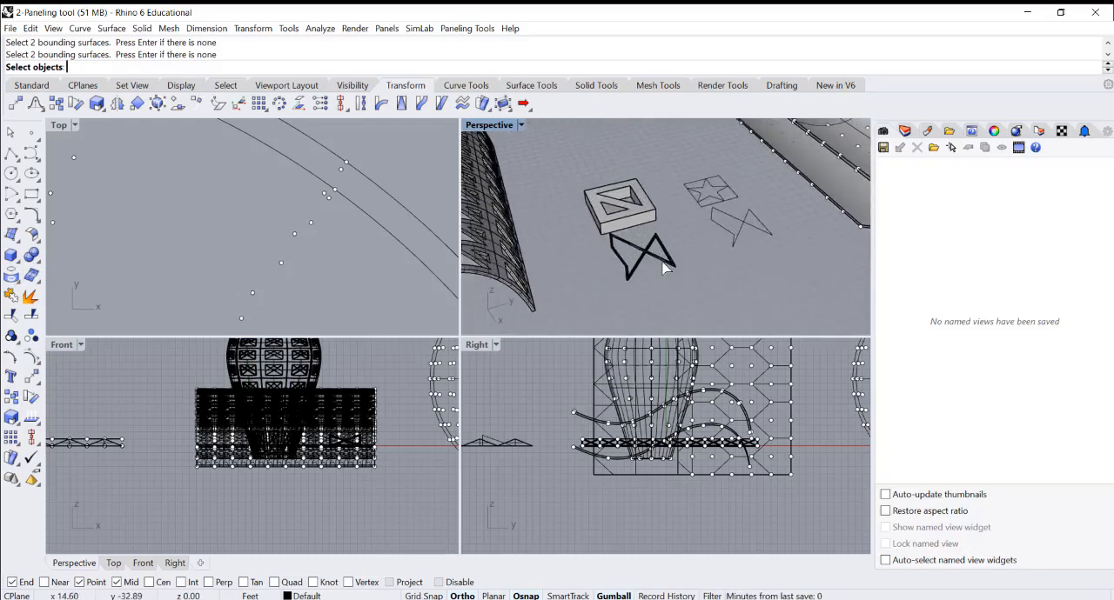
left_click(664, 267)
left_click(683, 298)
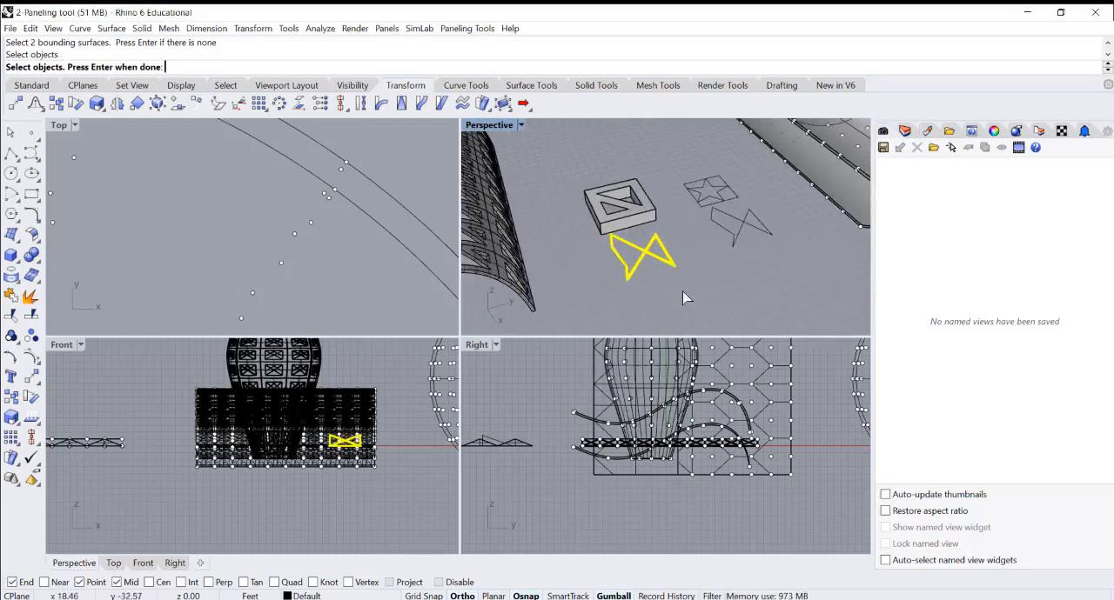
key("Return")
Accept the default module base, shift and size settings and generate the panels between the two spheres
scroll(694, 289, "down", 8)
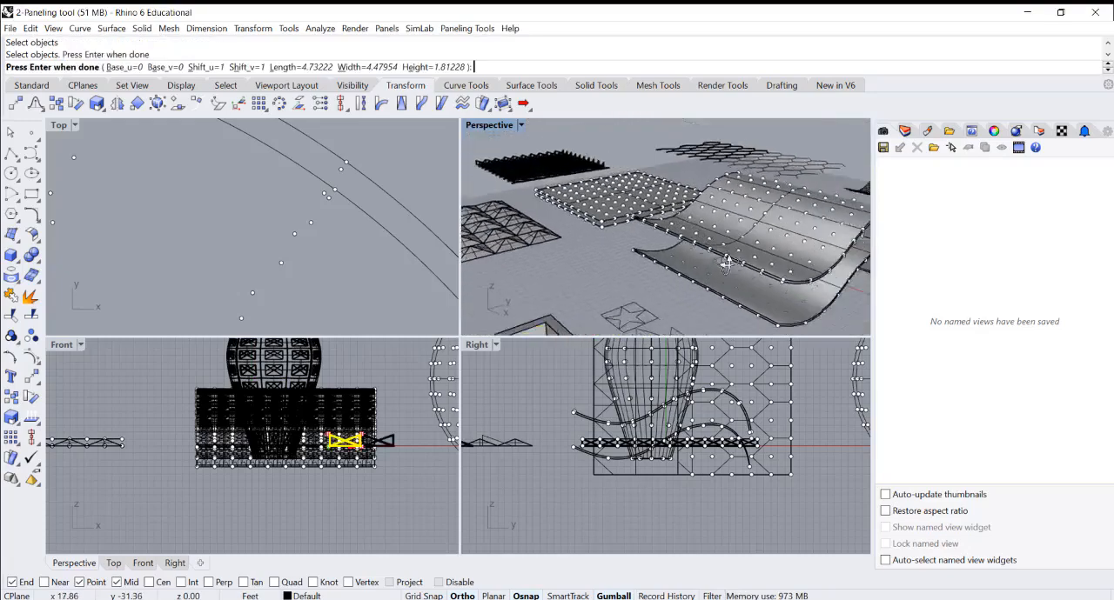
double_click(500, 130)
scroll(438, 272, "down", 5)
scroll(437, 272, "up", 2)
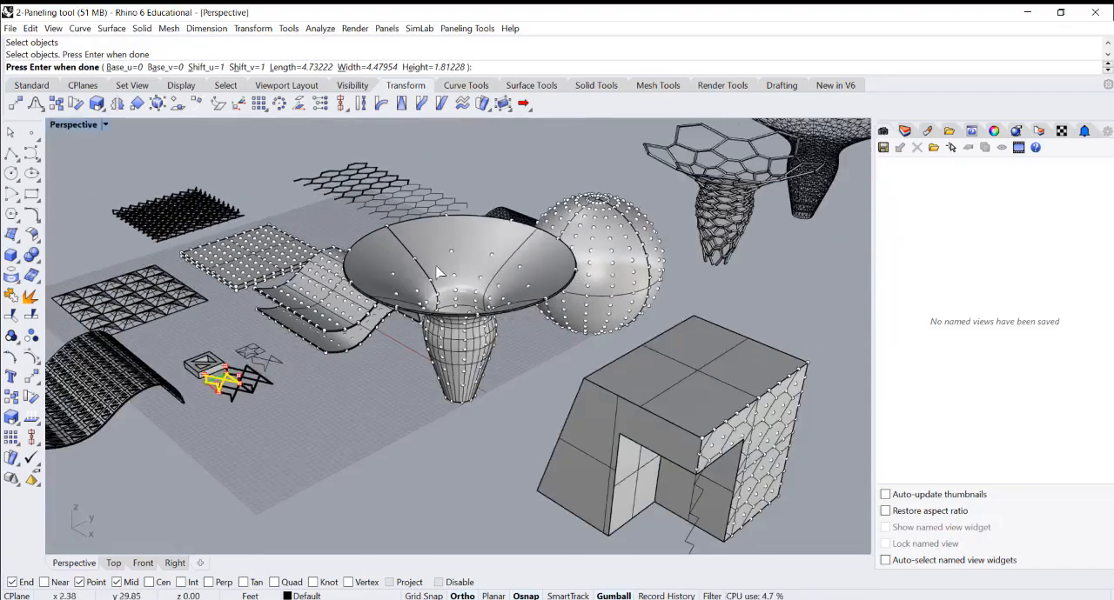
scroll(438, 272, "down", 2)
right_click_drag(437, 272, 629, 259)
scroll(447, 266, "up", 7)
key("Return")
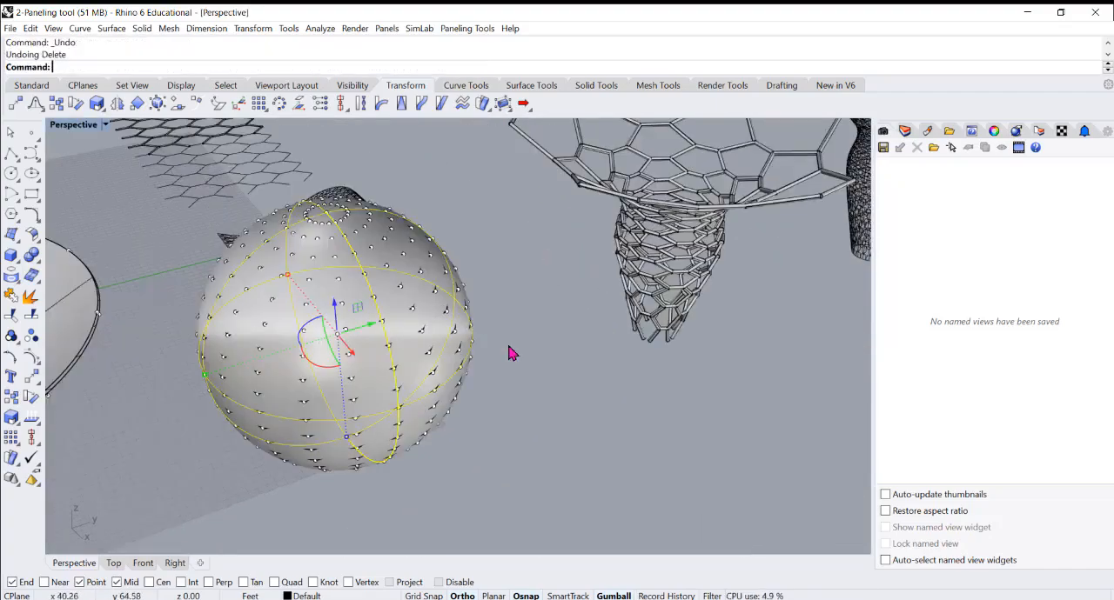
Select a single panel on the sphere to inspect it, then clear the selection
left_click(512, 354)
left_click(418, 356)
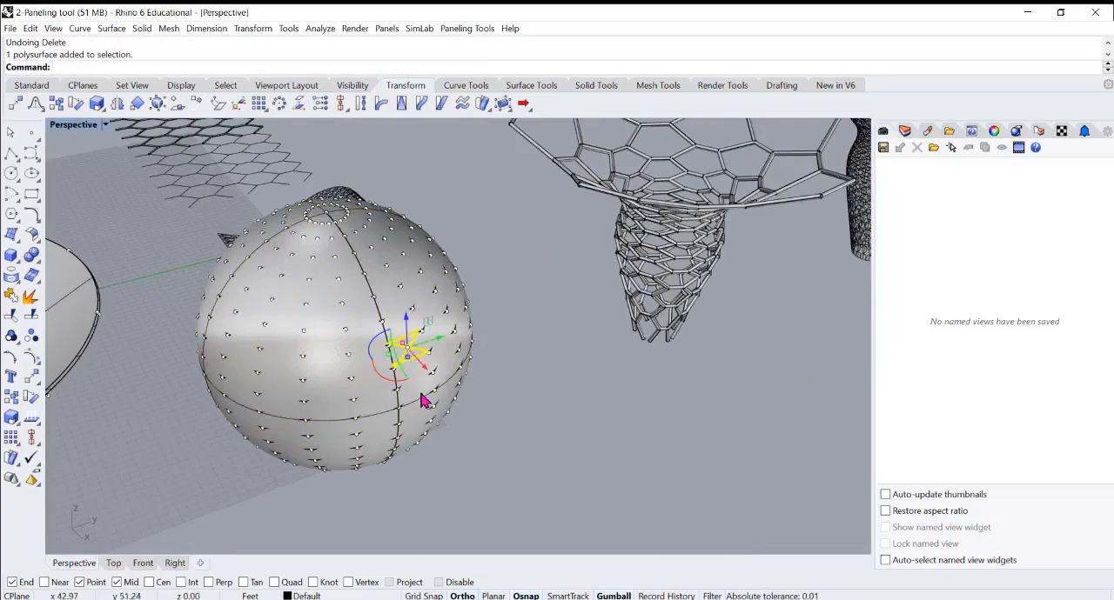
left_click(419, 395)
left_click(597, 410)
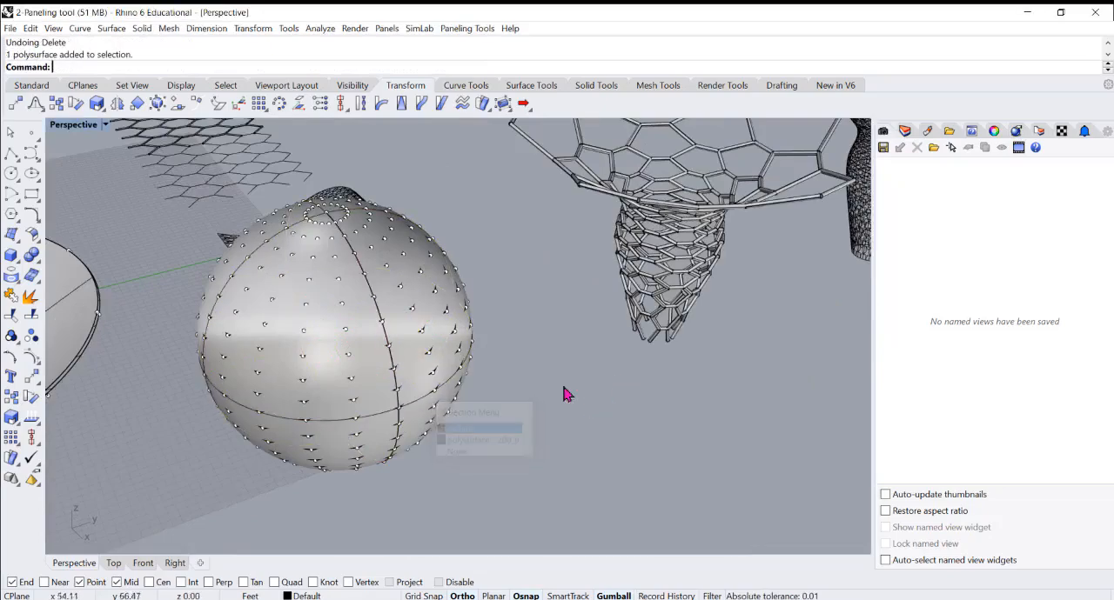
With the selection filter limited to polysurfaces, move all the sphere's panels along X clear of the sphere in the Top view and group them
double_click(75, 124)
scroll(329, 223, "down", 10)
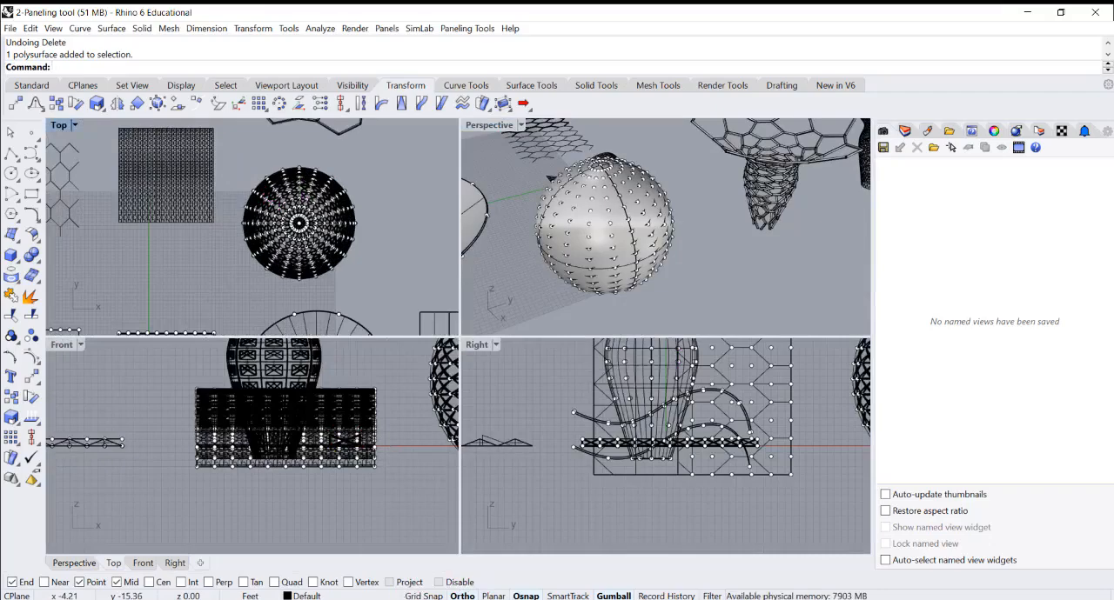
left_click(711, 596)
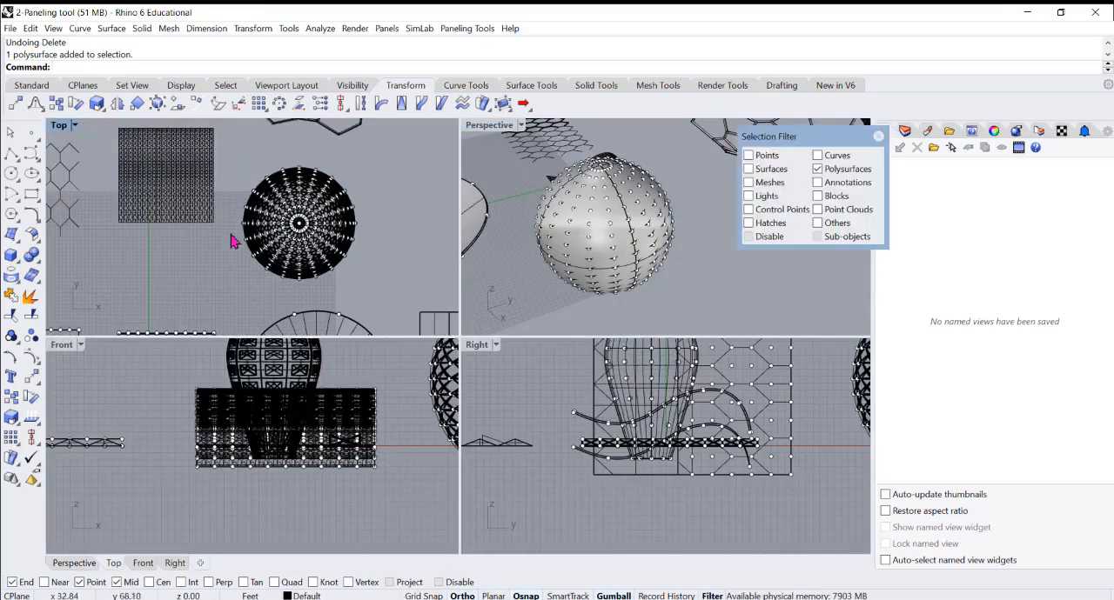
left_click_drag(230, 153, 387, 289)
scroll(170, 267, "down", 5)
scroll(263, 248, "up", 3)
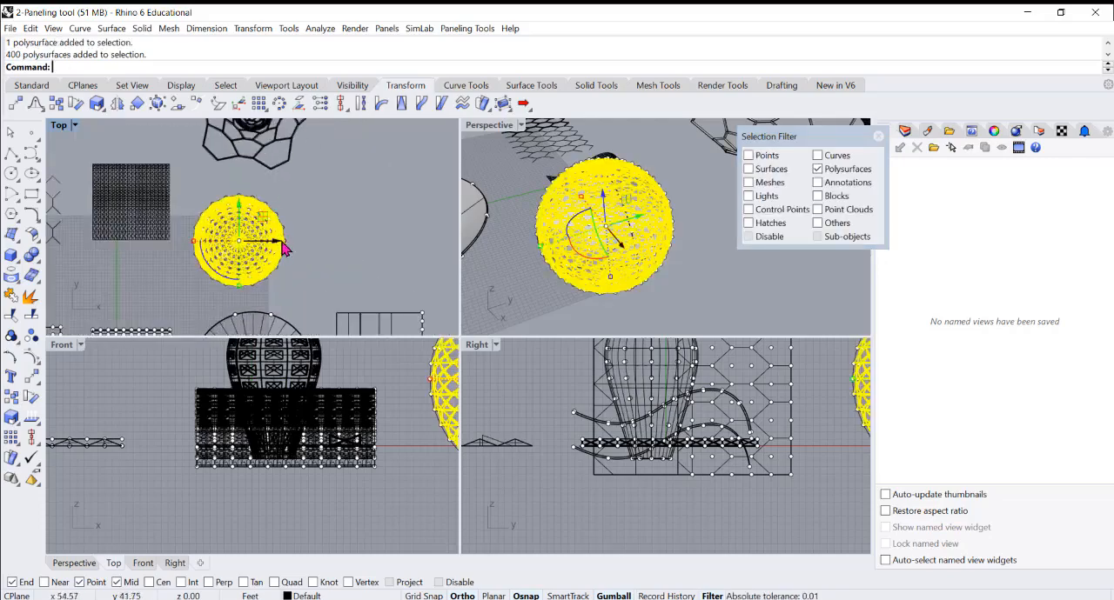
key("alt")
left_click_drag(276, 247, 389, 250)
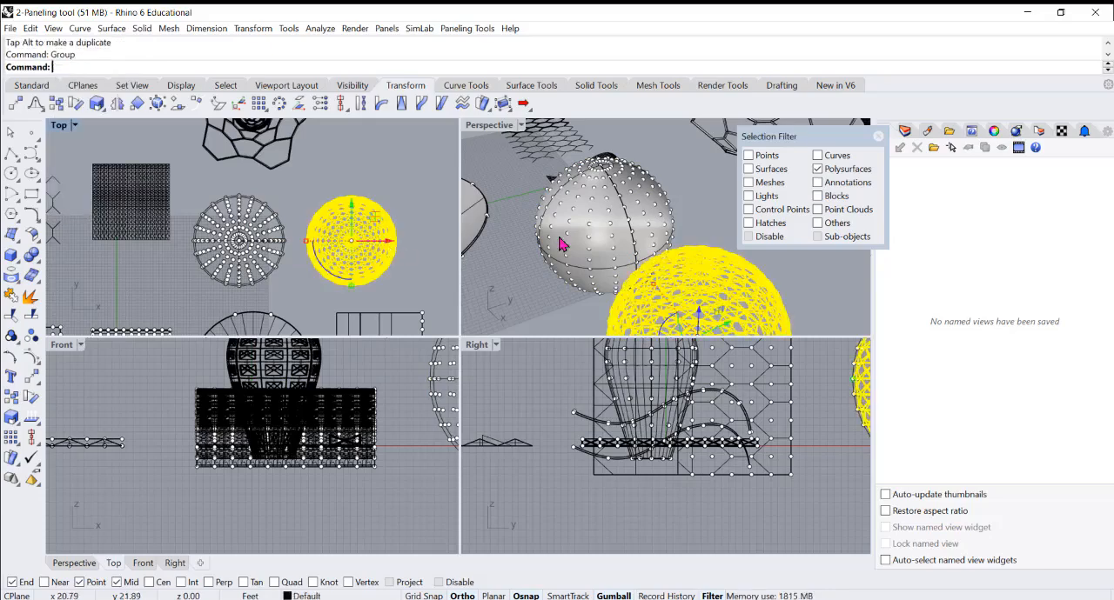
Move the grouped panel sphere farther along X and along Y into open space in the Perspective view, closing the selection filter between moves
scroll(624, 198, "down", 5)
right_click_drag(607, 259, 702, 261)
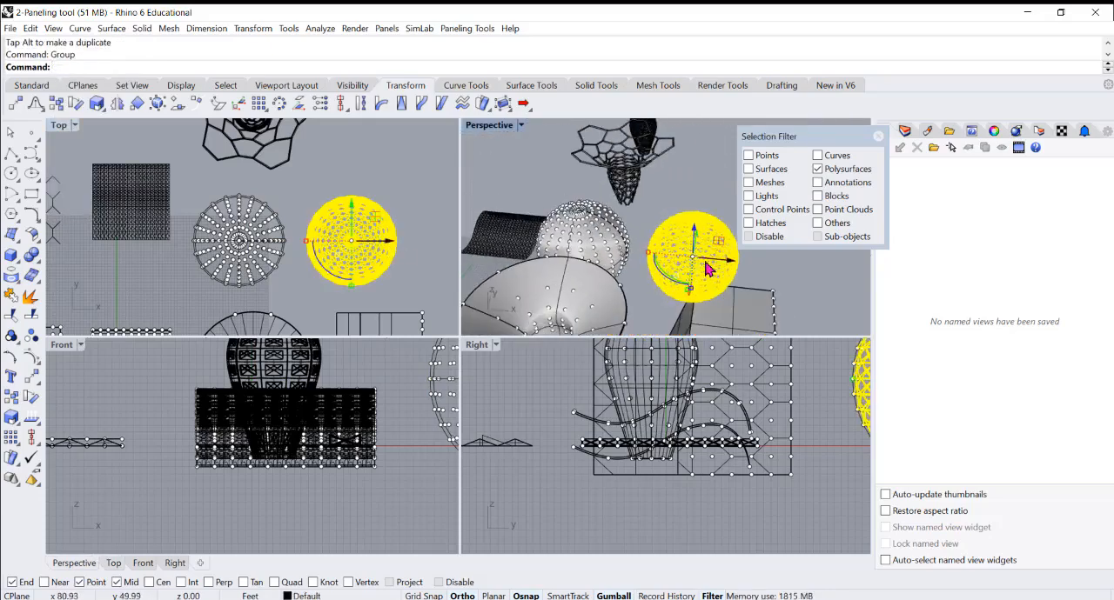
left_click_drag(737, 263, 772, 270)
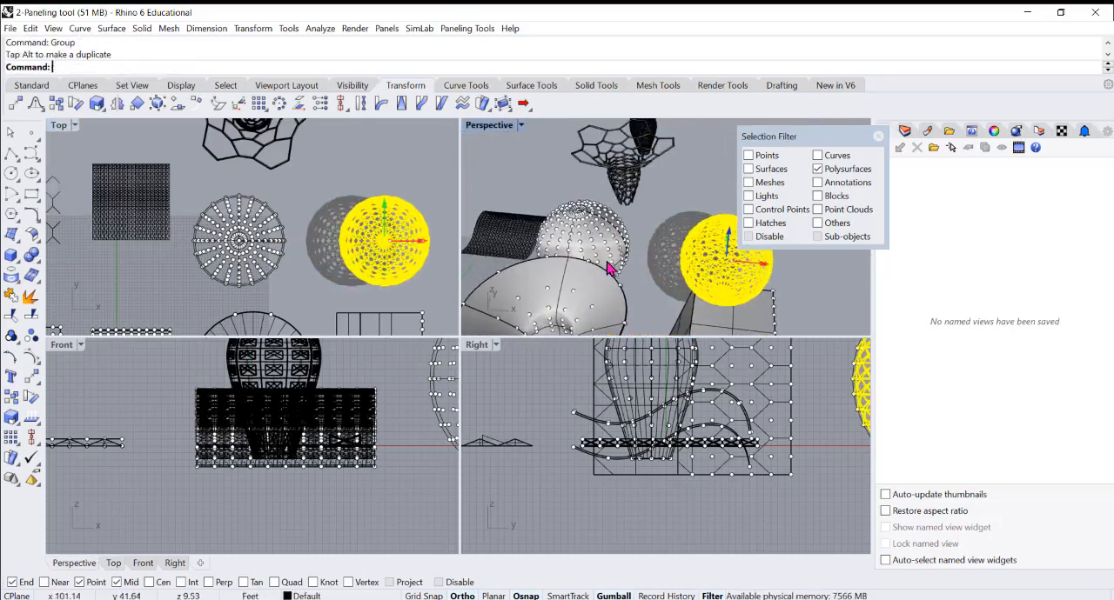
left_click(878, 137)
right_click_drag(750, 229, 674, 280)
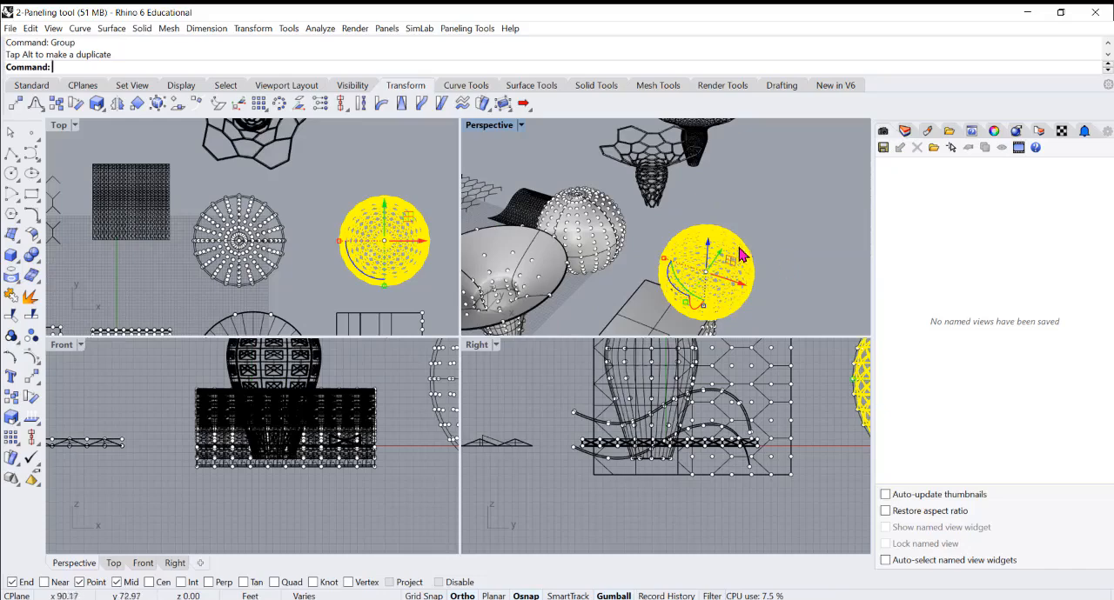
left_click_drag(722, 257, 757, 224)
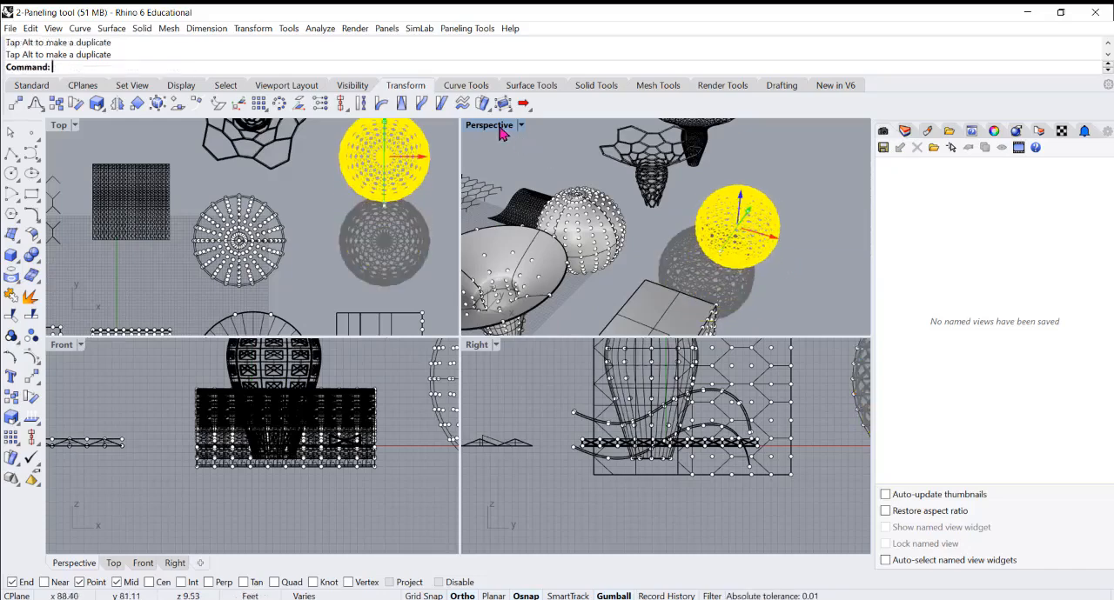
Maximize the Perspective view, clear the selection and examine the crossed-frame panels up close along the sphere's outer edge
double_click(500, 135)
scroll(641, 348, "up", 8)
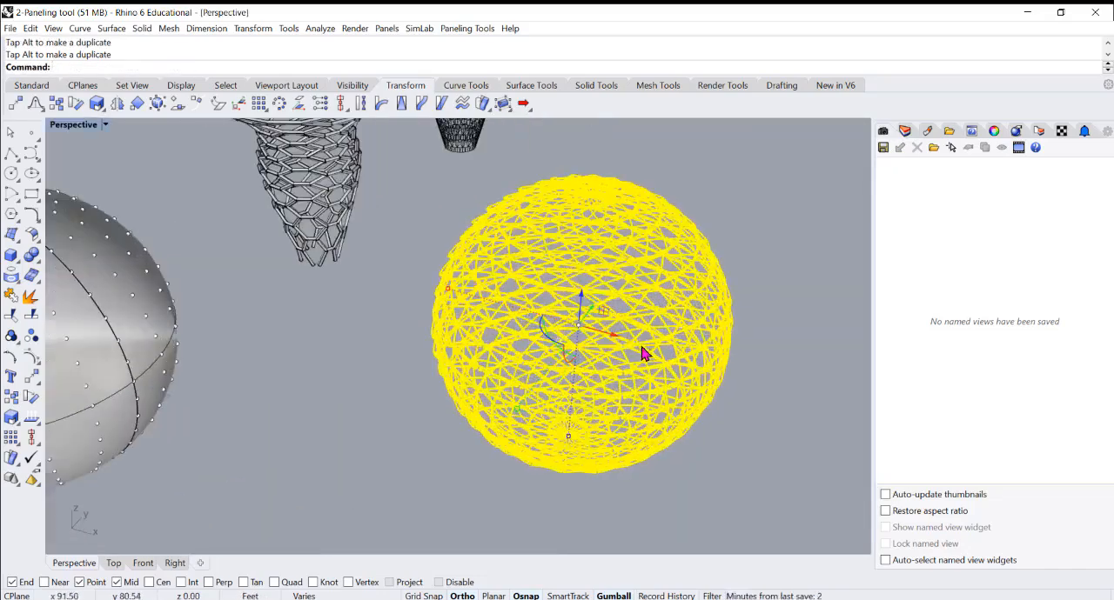
left_click(670, 305)
right_click_drag(670, 304, 534, 273)
scroll(527, 323, "up", 6)
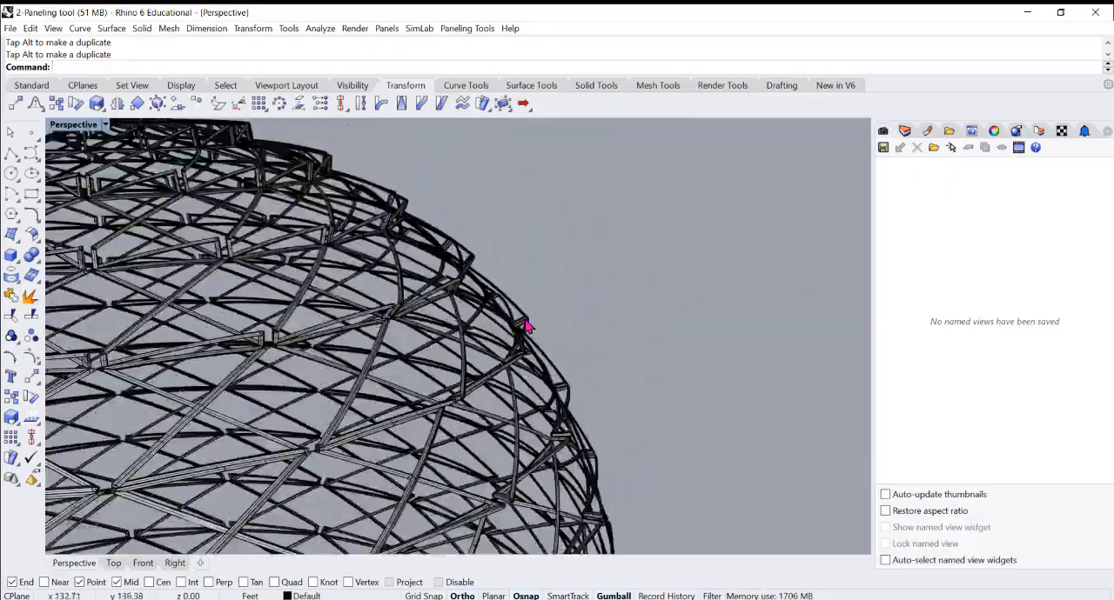